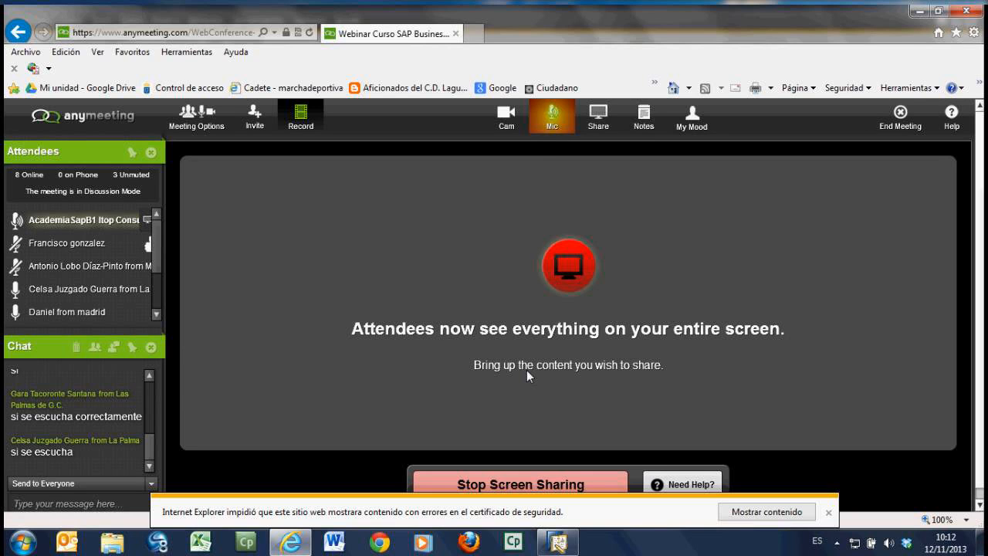
{"action": "left_click", "coordinate": [830, 512]}
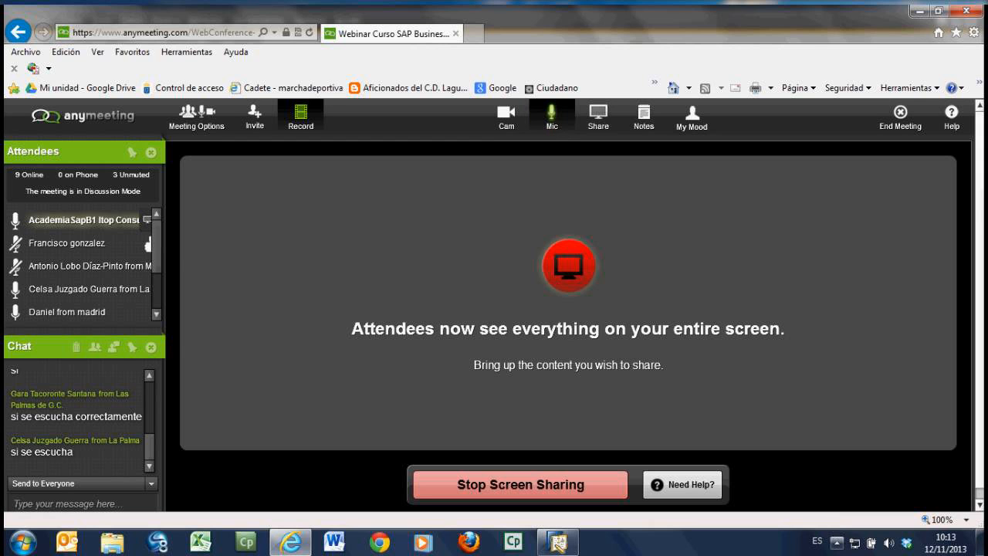
{"action": "left_click", "coordinate": [388, 546]}
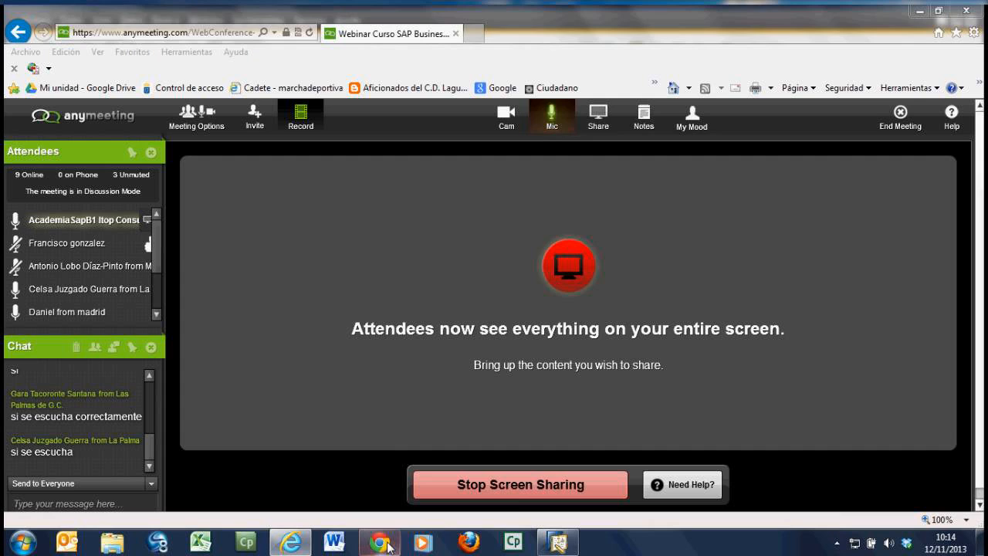
{"action": "left_click", "coordinate": [389, 547]}
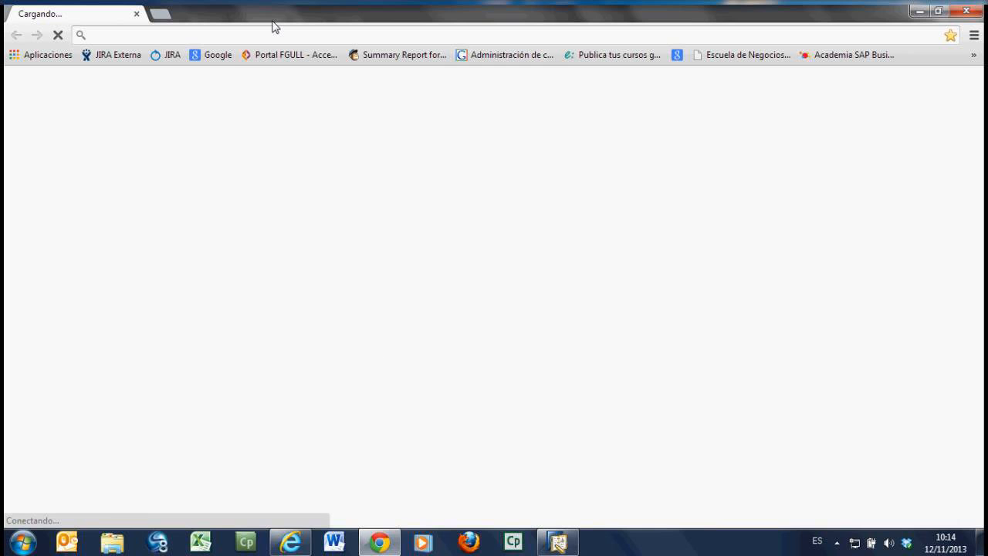
{"action": "type", "text": "www"}
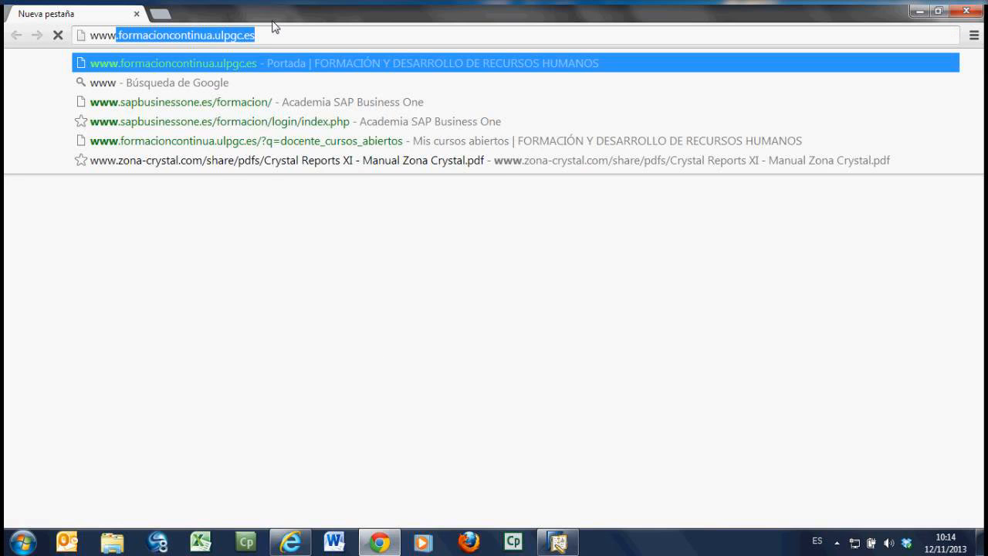
{"action": "type", "text": "."}
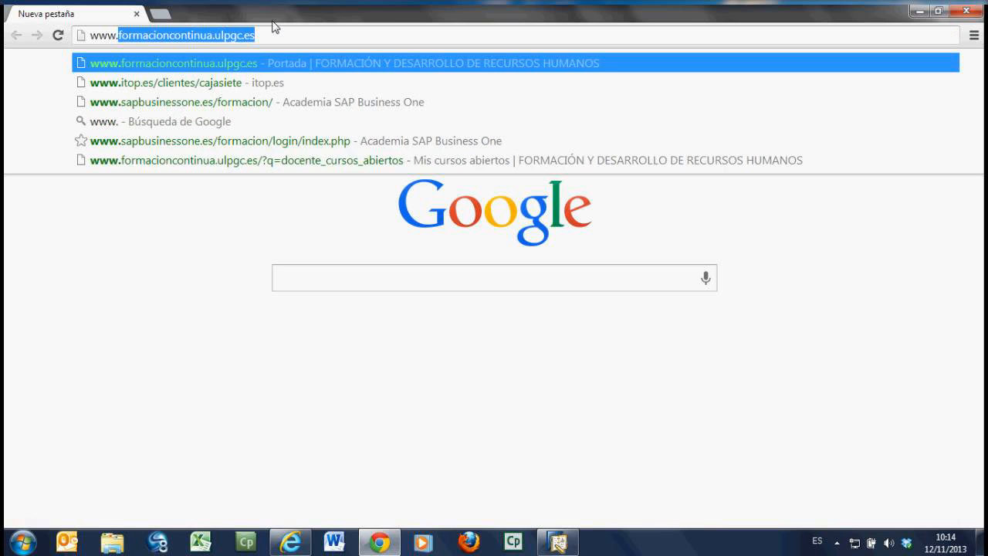
{"action": "type", "text": "sap"}
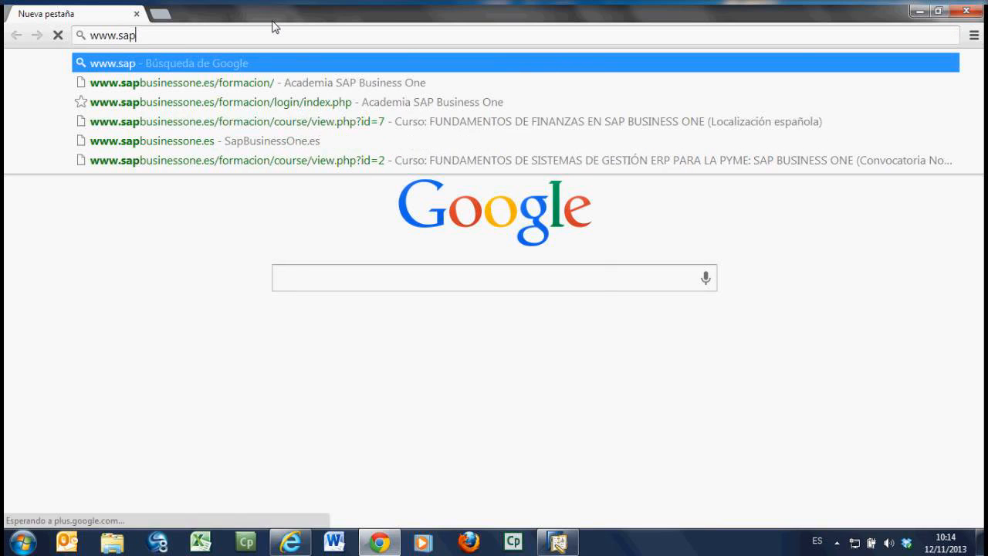
{"action": "left_click", "coordinate": [224, 90]}
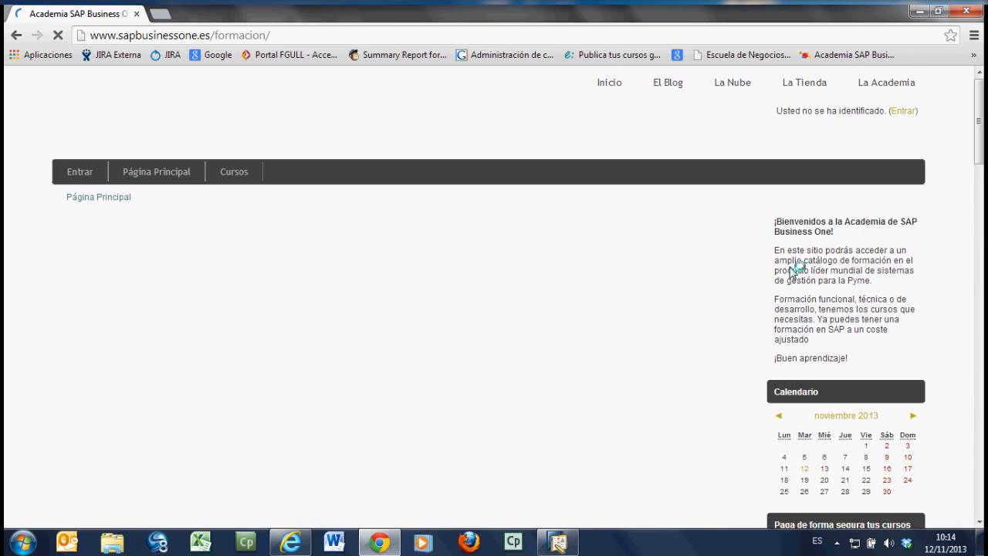
Step: Log in to the academy site with the remembered username by entering the account password
{"action": "left_click", "coordinate": [911, 112]}
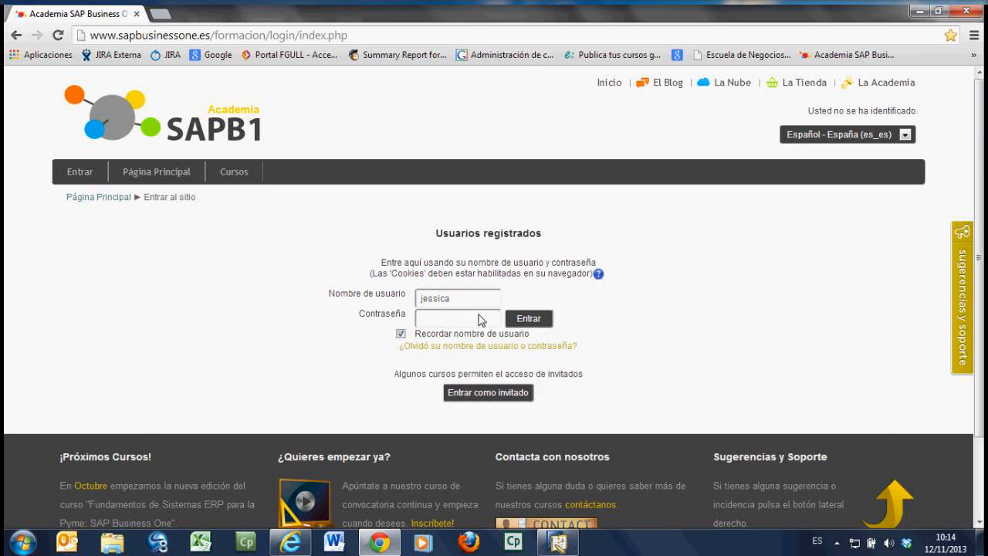
{"action": "left_click", "coordinate": [472, 321]}
{"action": "type", "text": "********"}
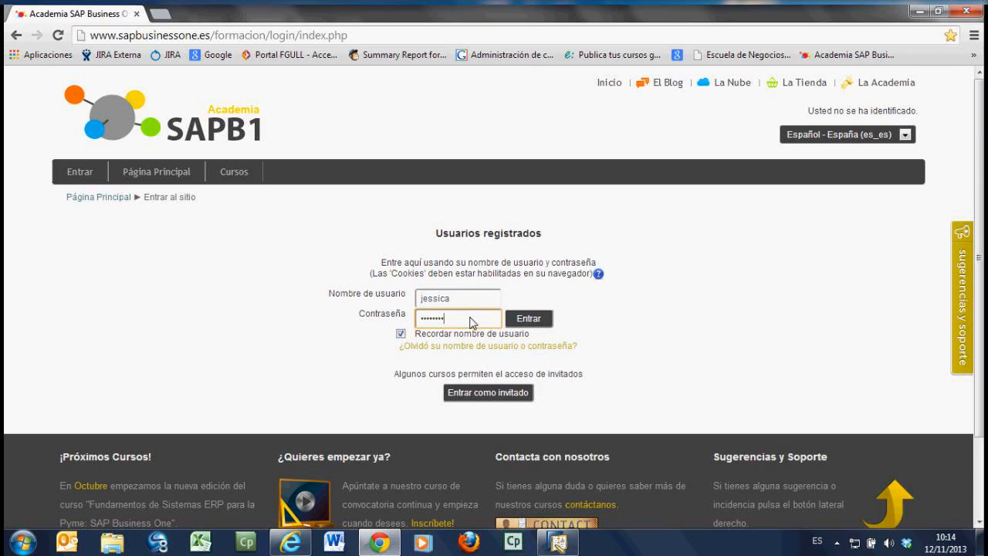
{"action": "key", "text": "Return"}
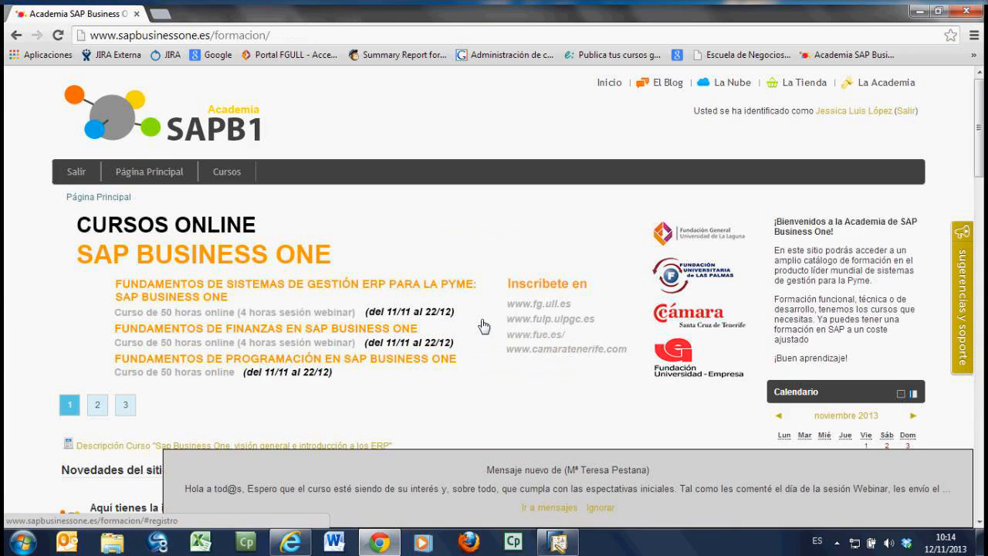
Step: Ignore the new message notice and open the course FUNDAMENTOS DE FINANZAS EN SAP BUSINESS ONE (Localización española)
{"action": "scroll", "coordinate": [484, 326], "scroll_direction": "down", "scroll_amount": 1}
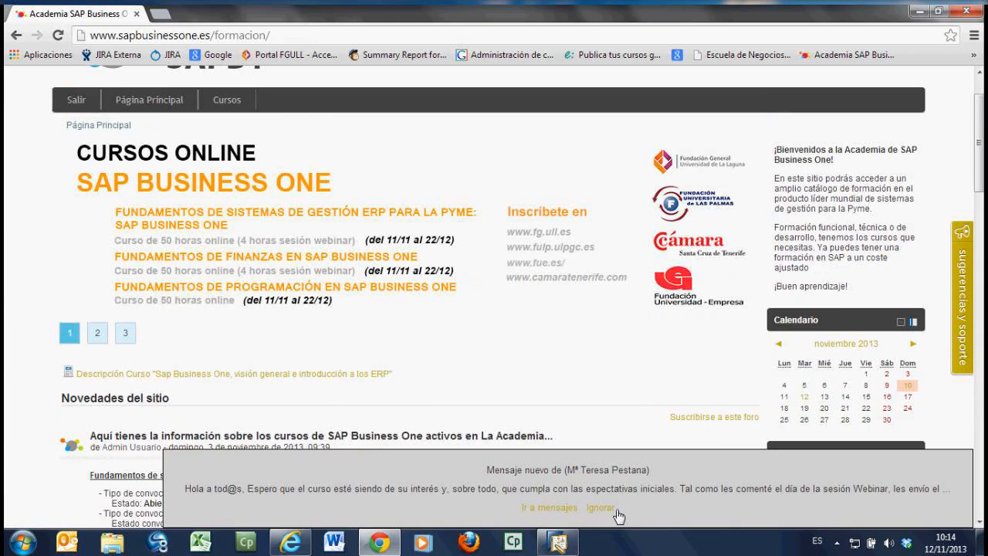
{"action": "left_click", "coordinate": [601, 508]}
{"action": "scroll", "coordinate": [439, 371], "scroll_direction": "down", "scroll_amount": 3}
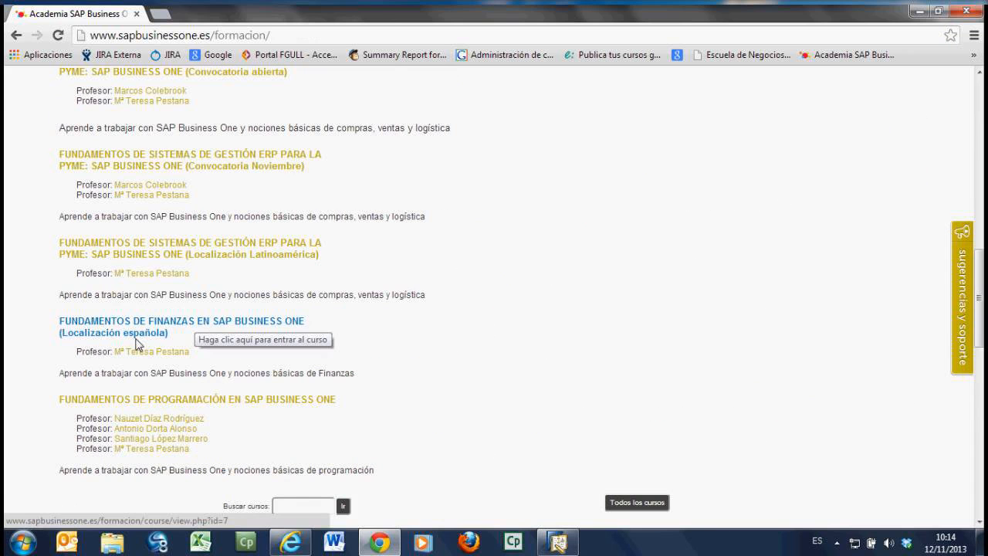
{"action": "left_click", "coordinate": [207, 329]}
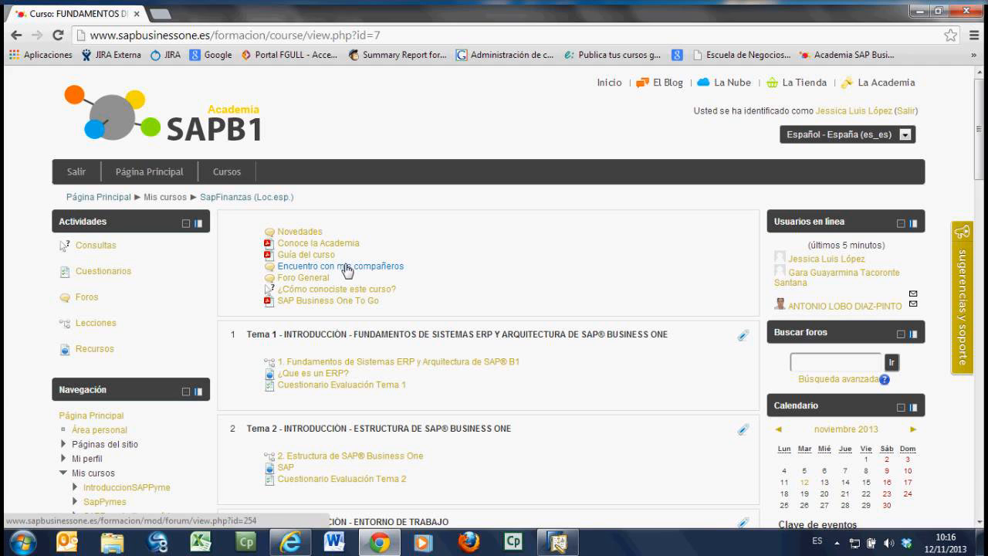
Step: Switch to the AnyMeeting page in Internet Explorer to check the attendees' chat replies, and return to the course in Chrome
{"action": "left_click", "coordinate": [299, 550]}
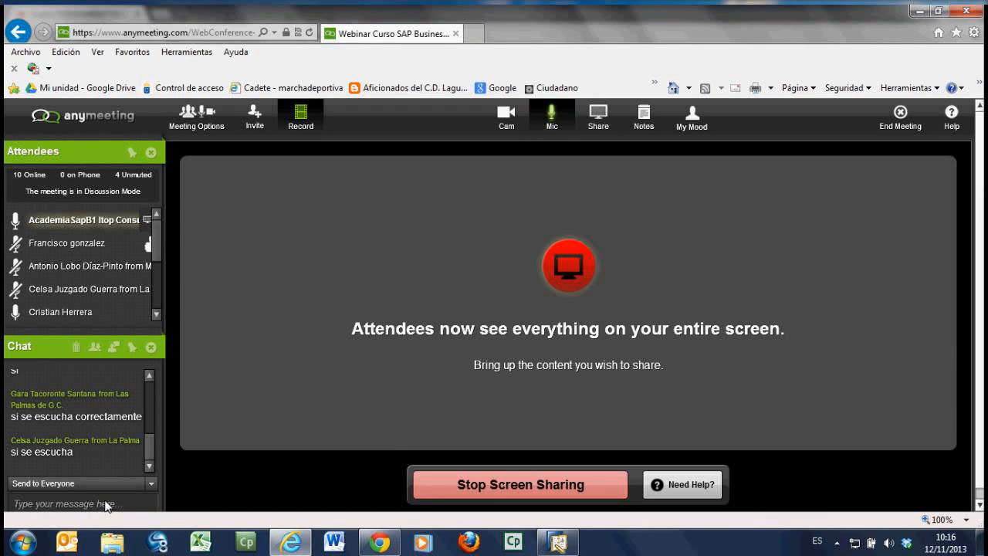
{"action": "left_click", "coordinate": [135, 506]}
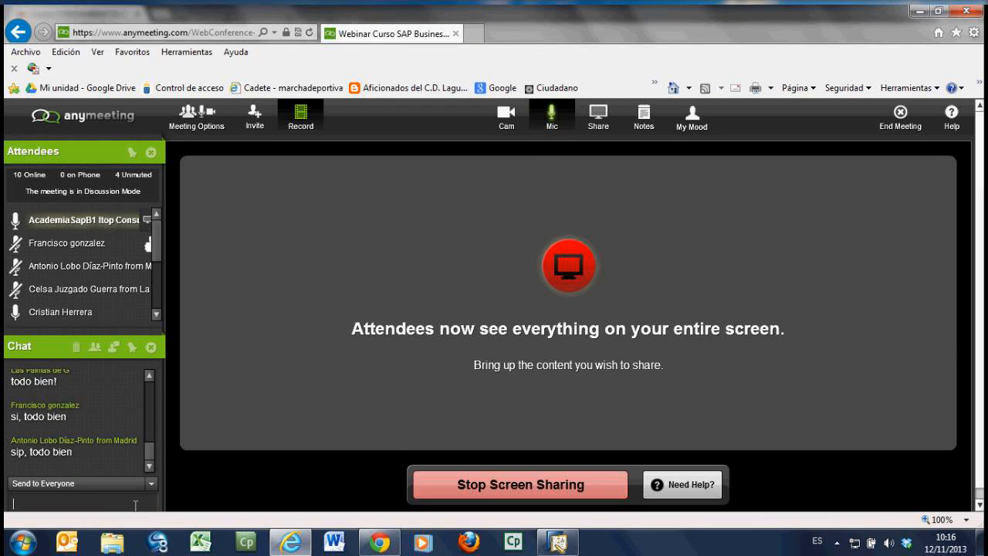
{"action": "left_click", "coordinate": [389, 550]}
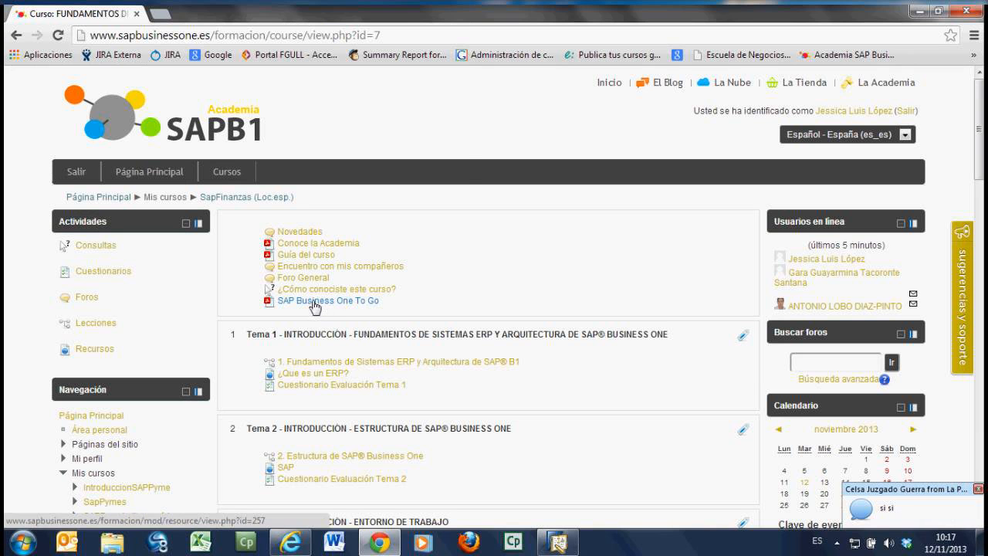
Step: Open the SAP Business One To Go PDF, enlarge its window, look through the first pages and close it
{"action": "left_click", "coordinate": [315, 306]}
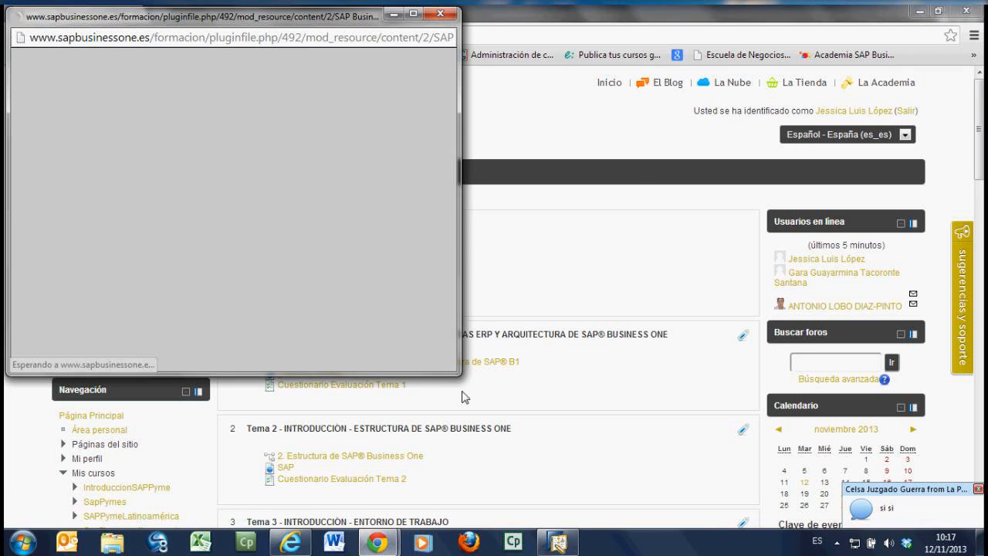
{"action": "left_click_drag", "start_coordinate": [461, 376], "coordinate": [631, 479]}
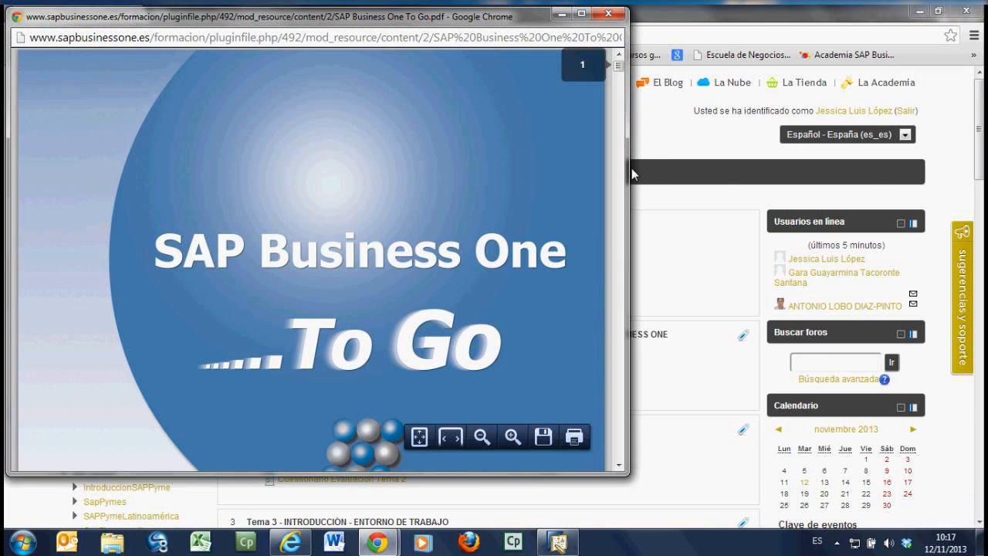
{"action": "left_click_drag", "start_coordinate": [630, 173], "coordinate": [868, 186]}
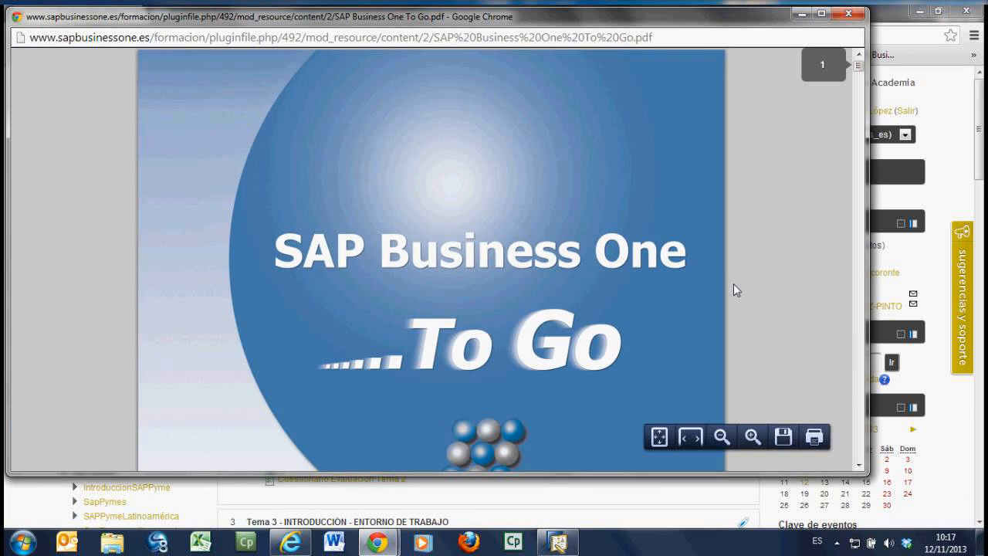
{"action": "scroll", "coordinate": [513, 290], "scroll_direction": "down", "scroll_amount": 3}
{"action": "scroll", "coordinate": [514, 289], "scroll_direction": "down", "scroll_amount": 2}
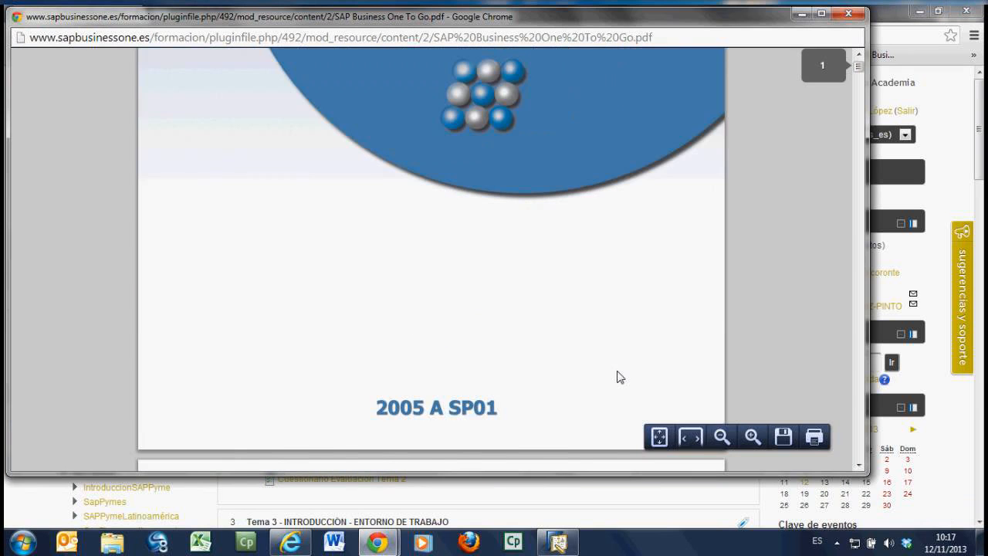
{"action": "scroll", "coordinate": [618, 377], "scroll_direction": "down", "scroll_amount": 5}
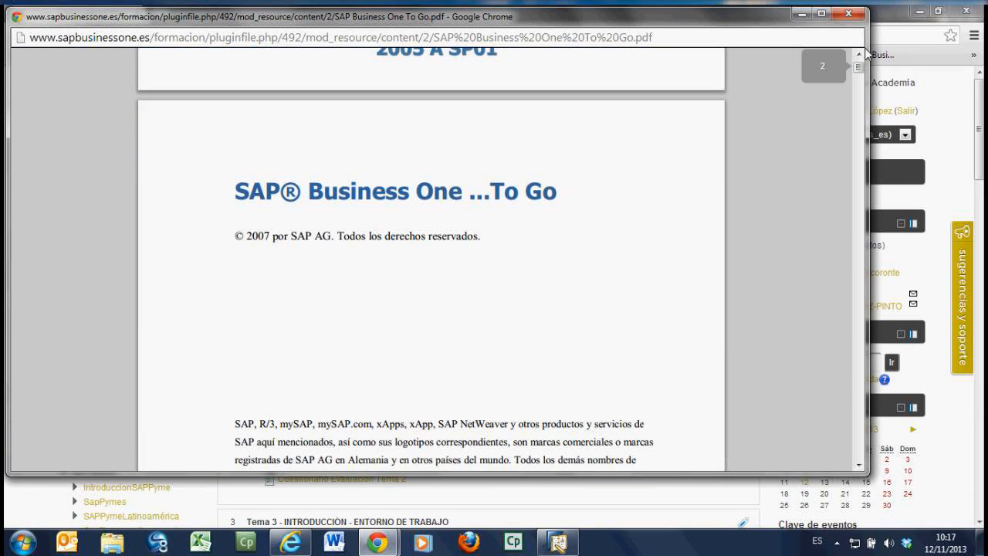
{"action": "left_click", "coordinate": [849, 14]}
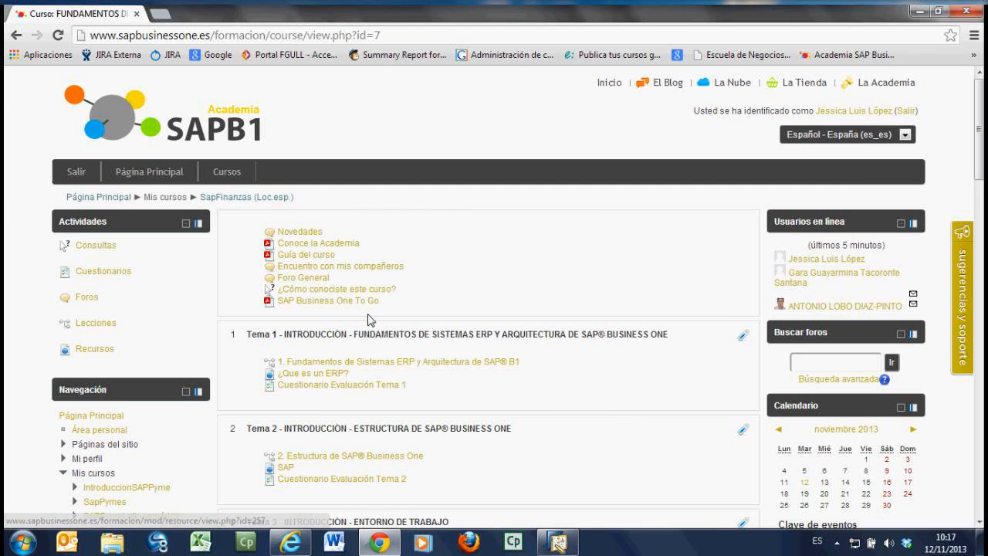
Step: Examine the course's topic list from Tema 1 to Tema 12, including the lessons and evaluation questionnaires in each topic
{"action": "scroll", "coordinate": [369, 320], "scroll_direction": "down", "scroll_amount": 4}
{"action": "scroll", "coordinate": [369, 316], "scroll_direction": "down", "scroll_amount": 3}
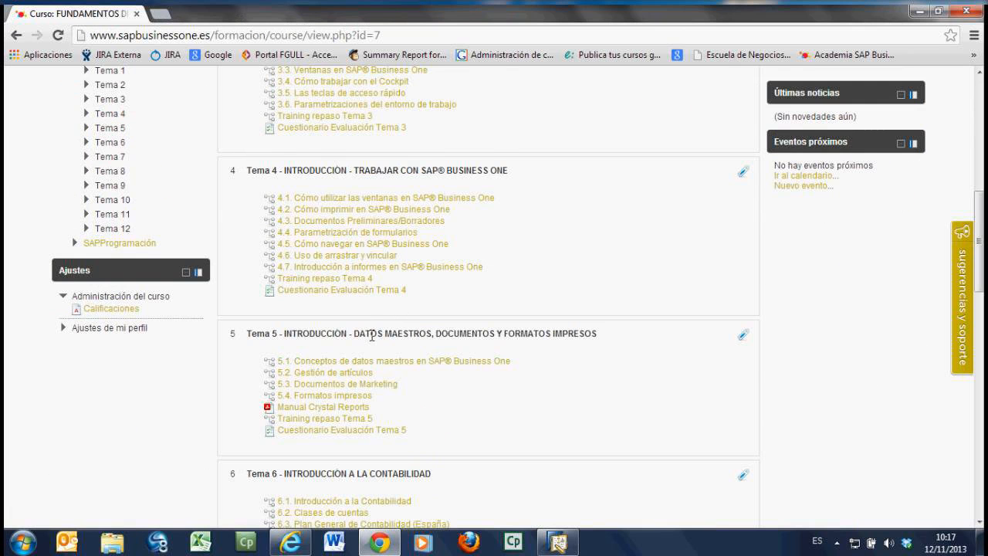
{"action": "scroll", "coordinate": [372, 335], "scroll_direction": "up", "scroll_amount": 3}
{"action": "scroll", "coordinate": [396, 330], "scroll_direction": "up", "scroll_amount": 1}
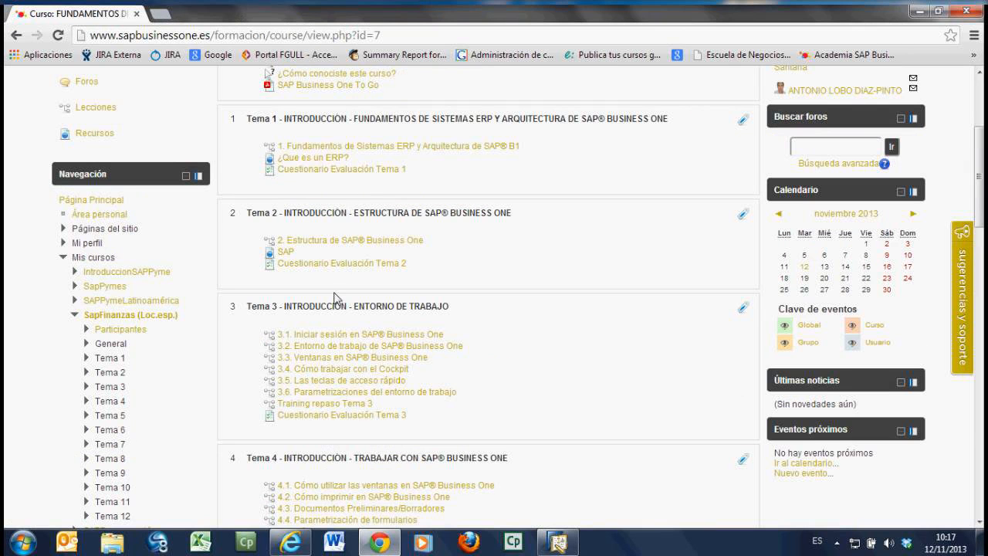
{"action": "scroll", "coordinate": [321, 270], "scroll_direction": "down", "scroll_amount": 1}
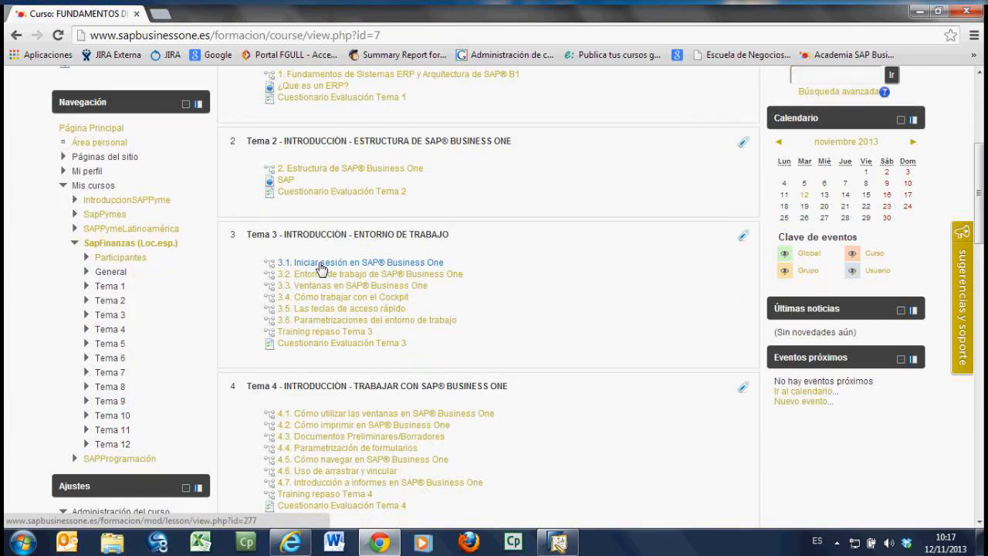
{"action": "scroll", "coordinate": [321, 269], "scroll_direction": "down", "scroll_amount": 10}
{"action": "scroll", "coordinate": [323, 274], "scroll_direction": "down", "scroll_amount": 7}
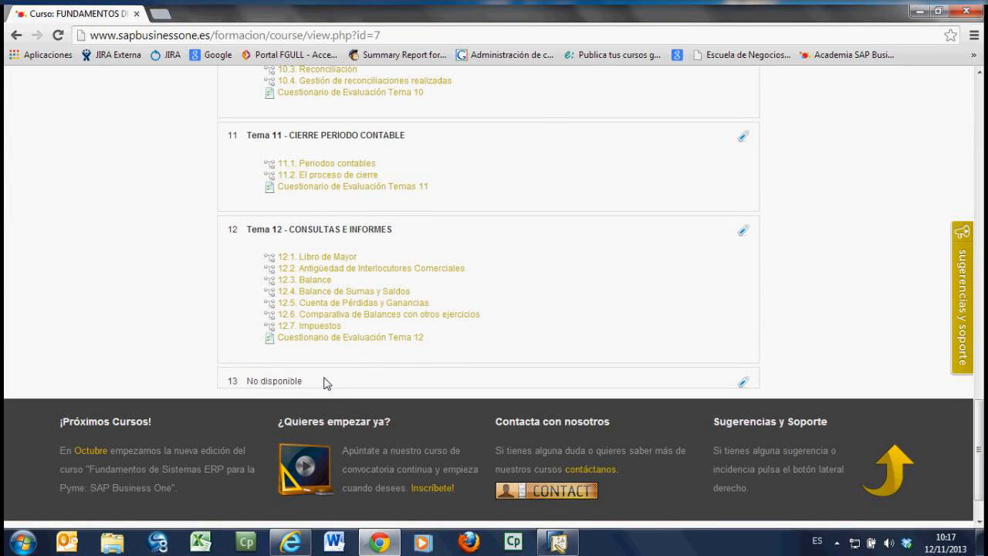
{"action": "scroll", "coordinate": [325, 383], "scroll_direction": "up", "scroll_amount": 3}
{"action": "scroll", "coordinate": [384, 318], "scroll_direction": "up", "scroll_amount": 6}
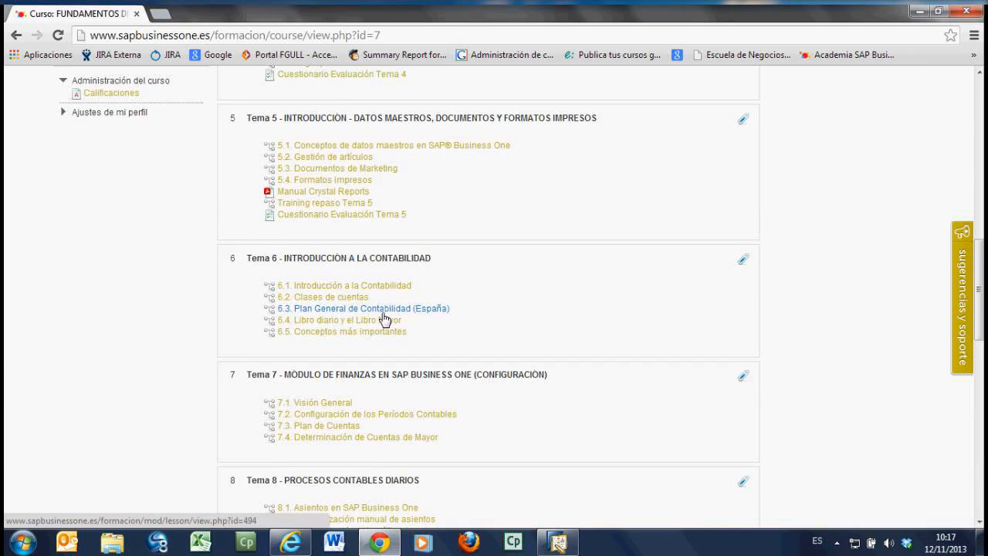
{"action": "scroll", "coordinate": [384, 319], "scroll_direction": "up", "scroll_amount": 2}
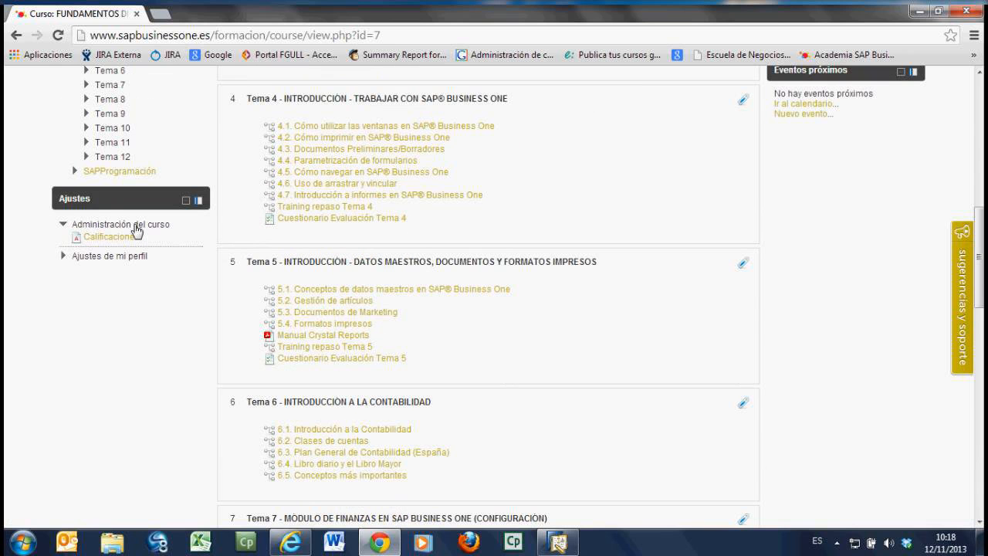
{"action": "scroll", "coordinate": [468, 323], "scroll_direction": "up", "scroll_amount": 5}
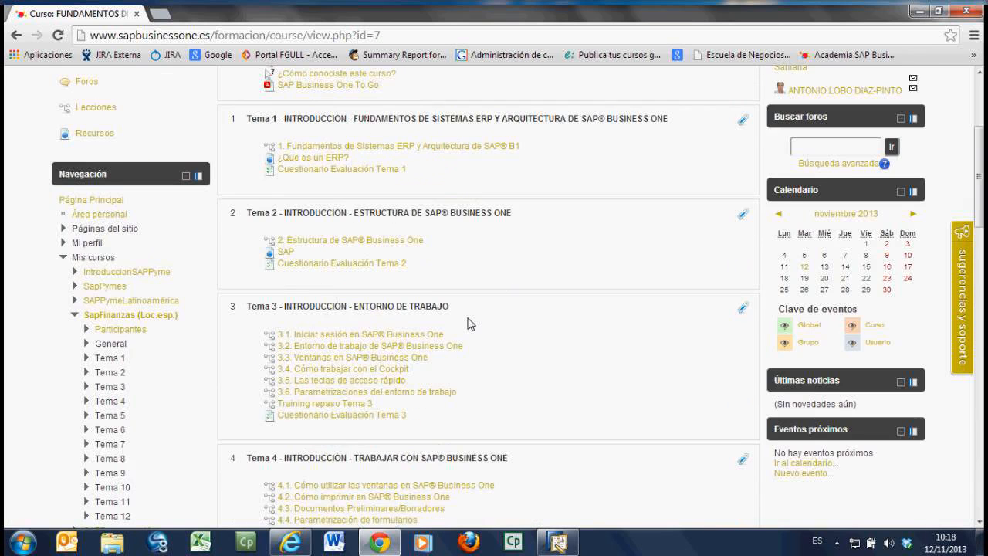
Step: Open the Tema 1 lesson "1. Fundamentos de Sistemas ERP y Arquitectura de SAP® B1" and advance to section 1.2
{"action": "scroll", "coordinate": [469, 323], "scroll_direction": "up", "scroll_amount": 2}
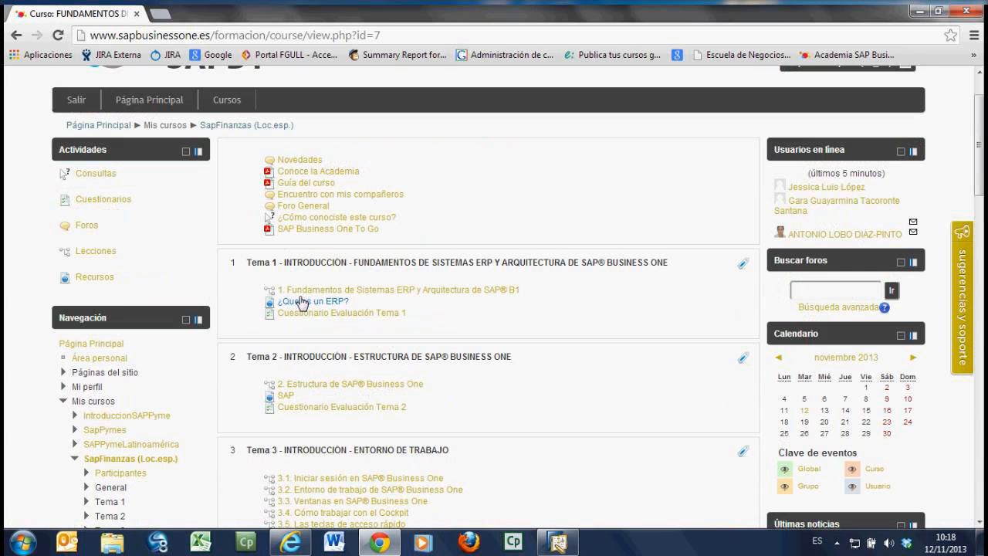
{"action": "left_click", "coordinate": [353, 299]}
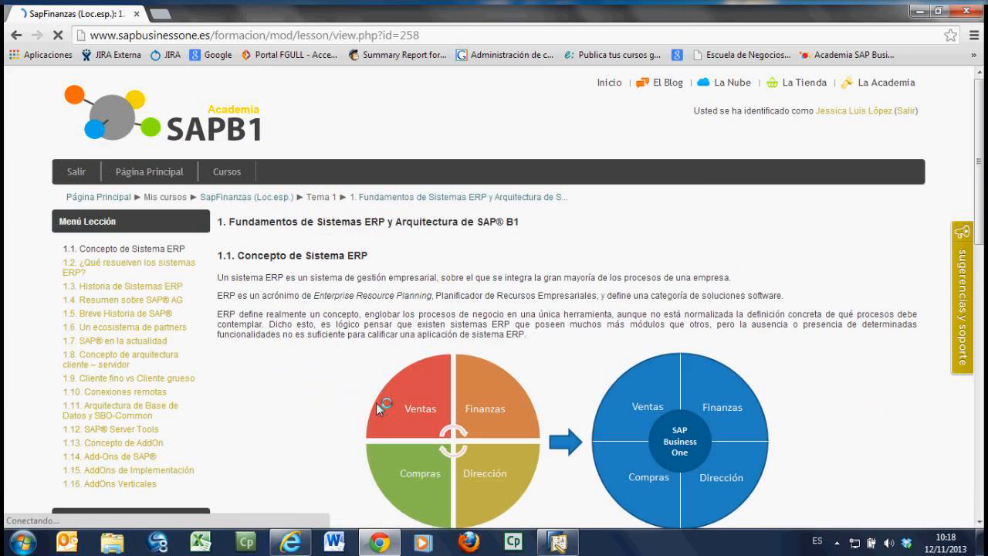
{"action": "scroll", "coordinate": [376, 403], "scroll_direction": "down", "scroll_amount": 5}
{"action": "left_click", "coordinate": [246, 434]}
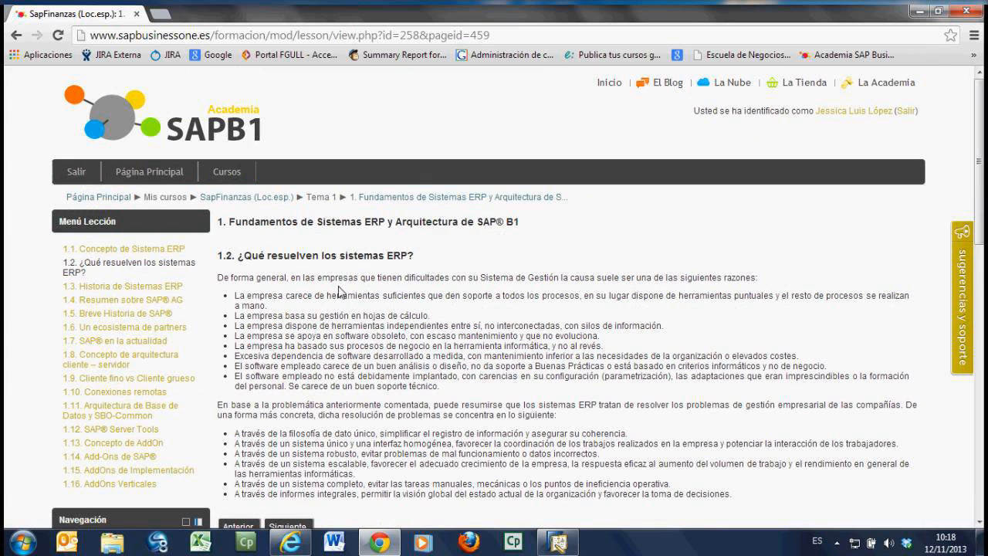
Step: Return to the SapFinanzas course page and examine its Actividades, Navegación and Ajustes blocks, including Participantes and Calificaciones
{"action": "left_click", "coordinate": [239, 203]}
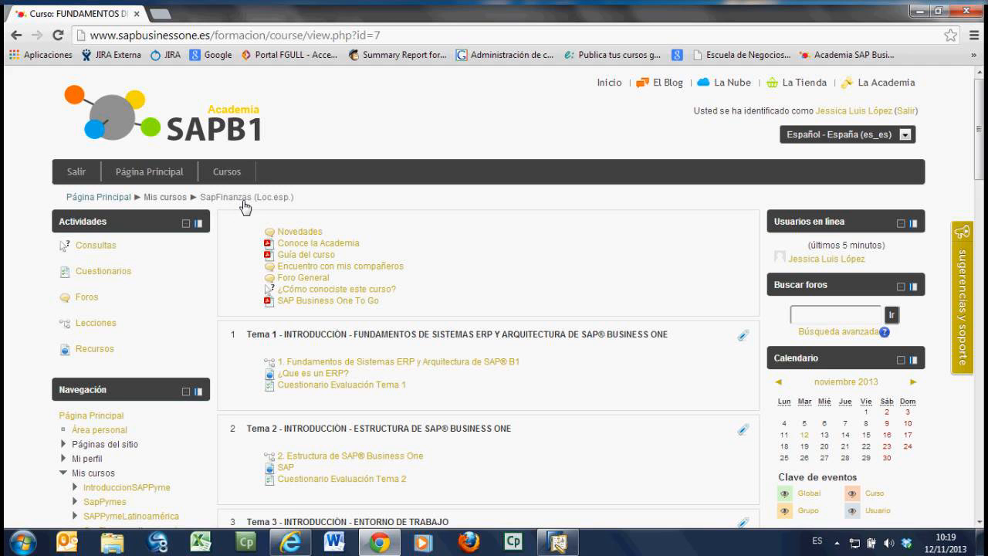
{"action": "scroll", "coordinate": [355, 324], "scroll_direction": "down", "scroll_amount": 1}
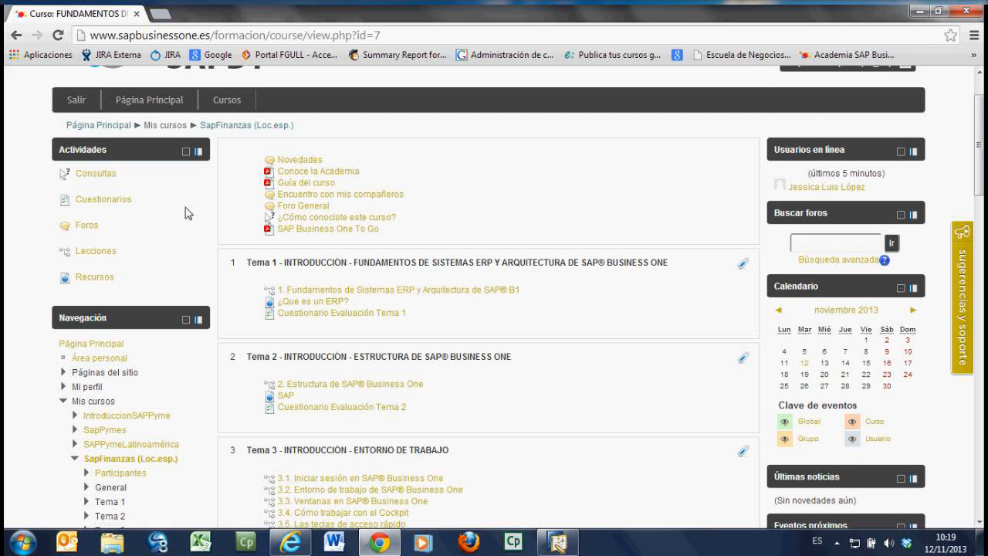
{"action": "scroll", "coordinate": [123, 357], "scroll_direction": "down", "scroll_amount": 1}
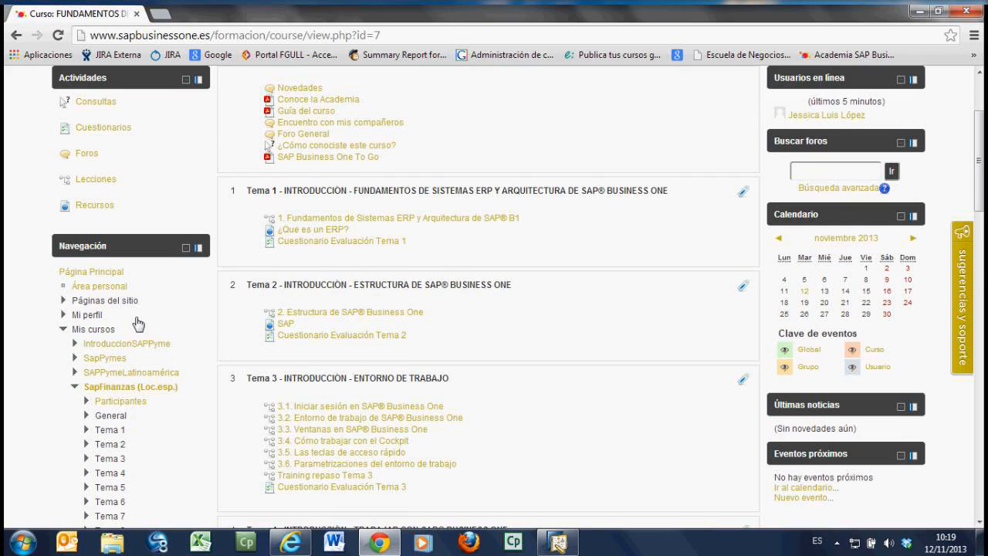
{"action": "scroll", "coordinate": [138, 323], "scroll_direction": "down", "scroll_amount": 4}
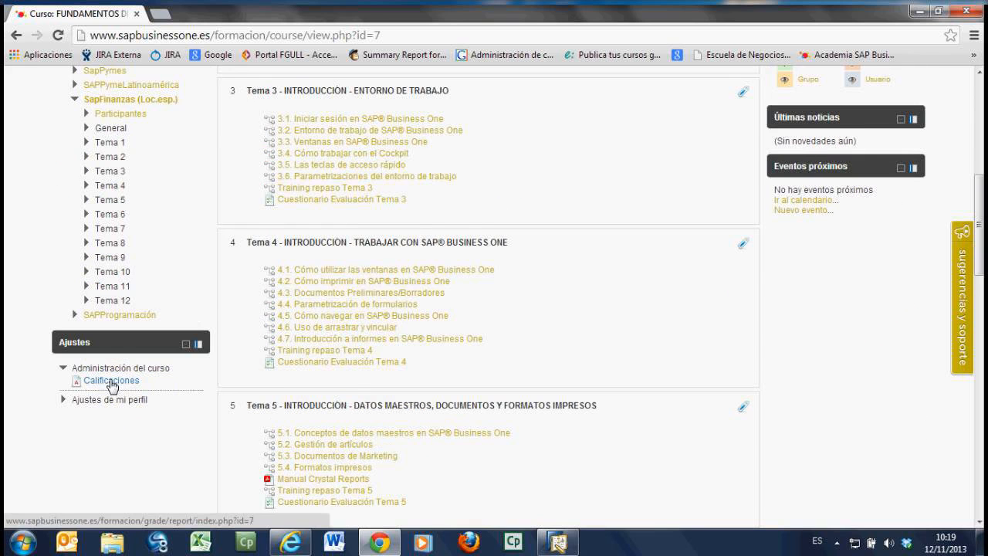
{"action": "scroll", "coordinate": [139, 193], "scroll_direction": "up", "scroll_amount": 1}
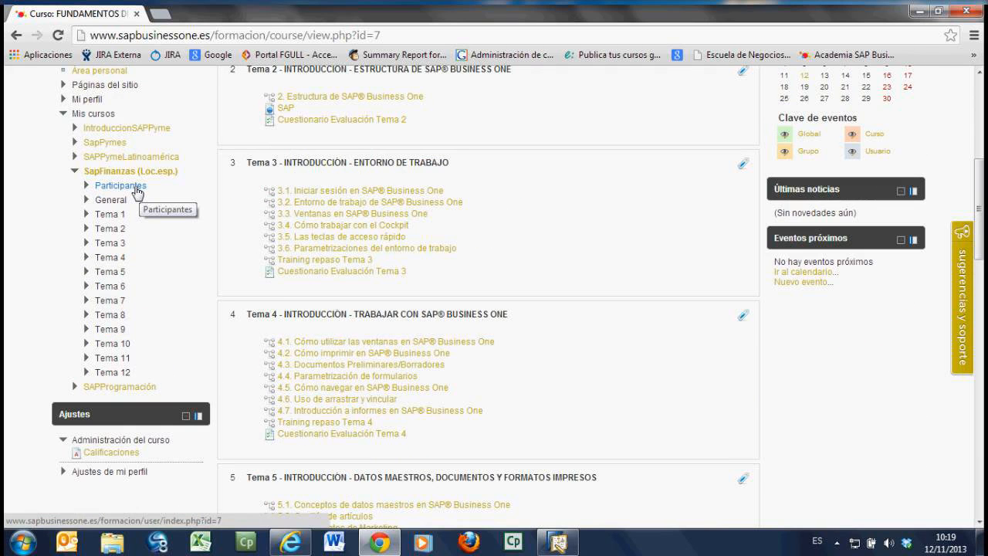
{"action": "scroll", "coordinate": [186, 224], "scroll_direction": "up", "scroll_amount": 1}
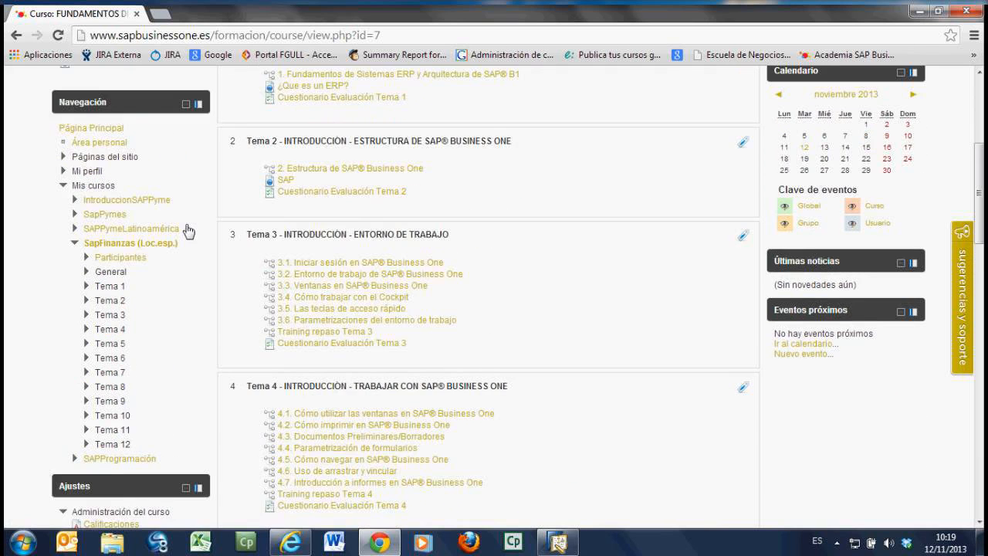
{"action": "scroll", "coordinate": [205, 266], "scroll_direction": "up", "scroll_amount": 1}
{"action": "scroll", "coordinate": [219, 299], "scroll_direction": "up", "scroll_amount": 2}
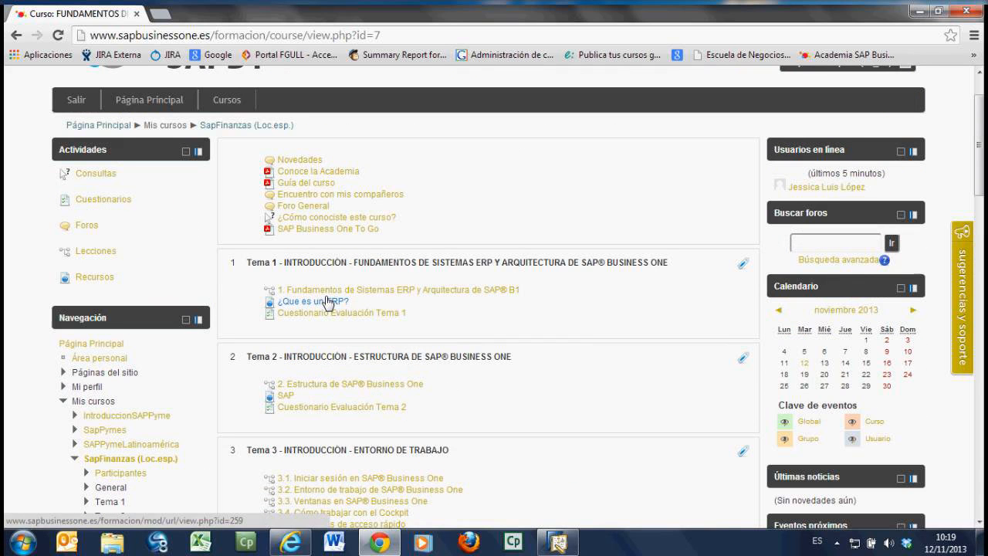
{"action": "scroll", "coordinate": [326, 308], "scroll_direction": "up", "scroll_amount": 1}
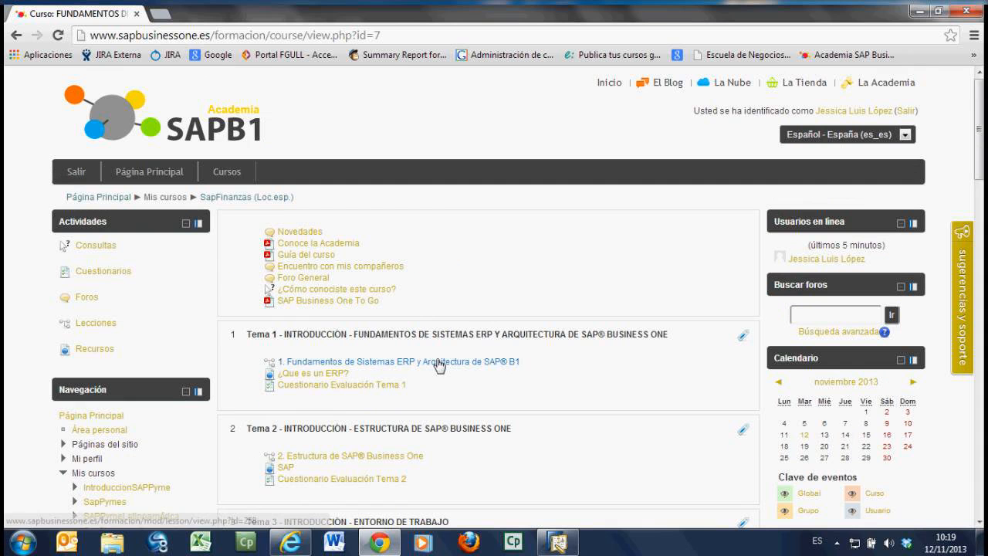
Step: Open the Participantes page of the SapFinanzas course and return to the course's main page
{"action": "scroll", "coordinate": [226, 427], "scroll_direction": "down", "scroll_amount": 3}
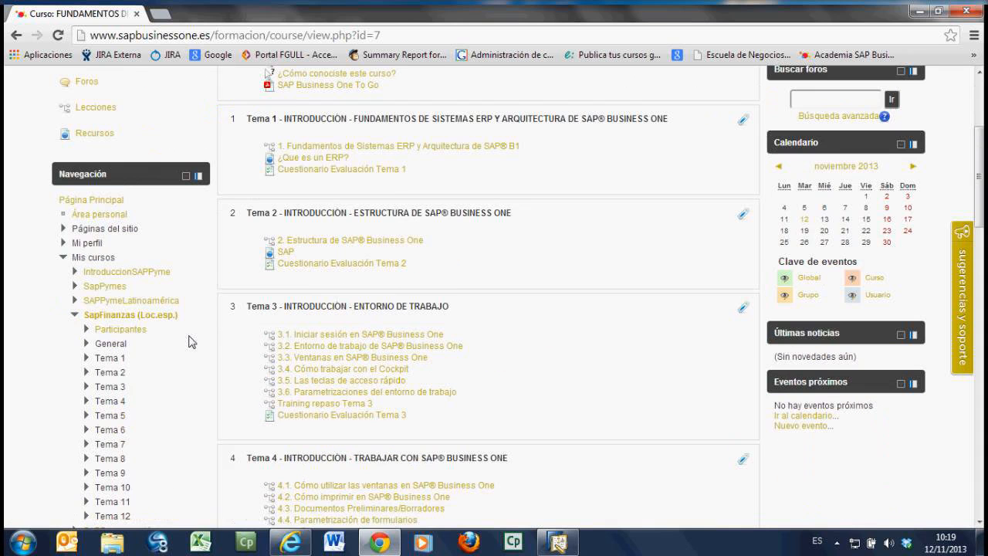
{"action": "scroll", "coordinate": [185, 298], "scroll_direction": "down", "scroll_amount": 3}
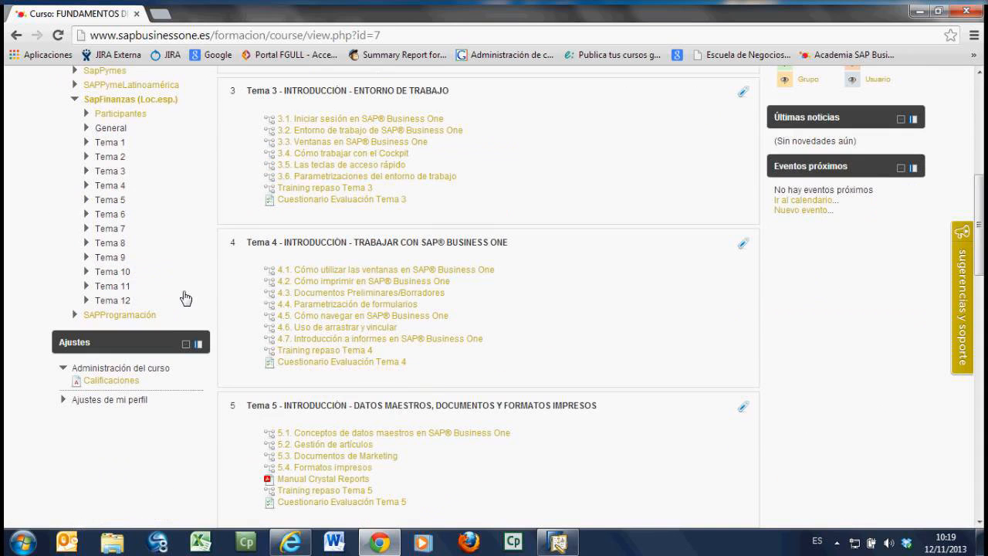
{"action": "left_click", "coordinate": [142, 115]}
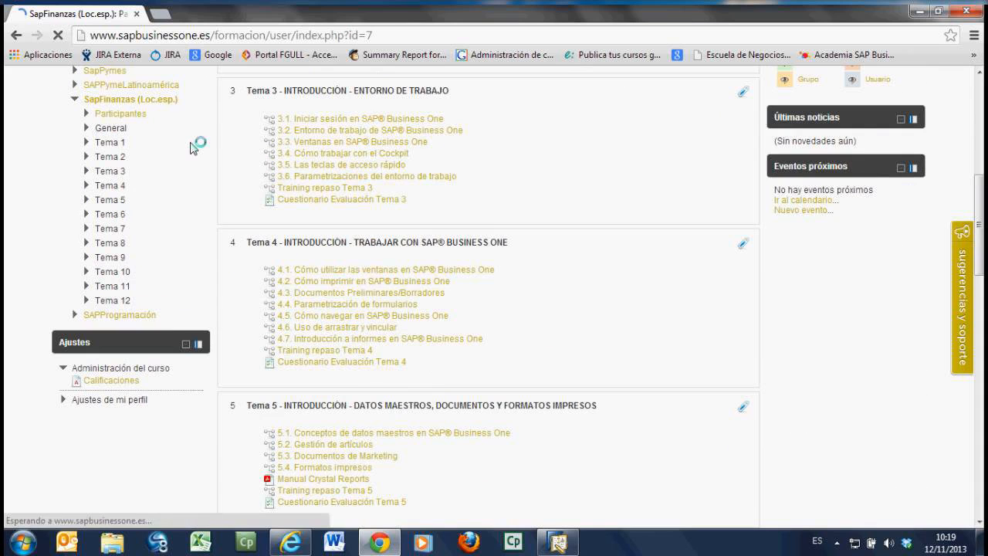
{"action": "mouse_move", "coordinate": [227, 172]}
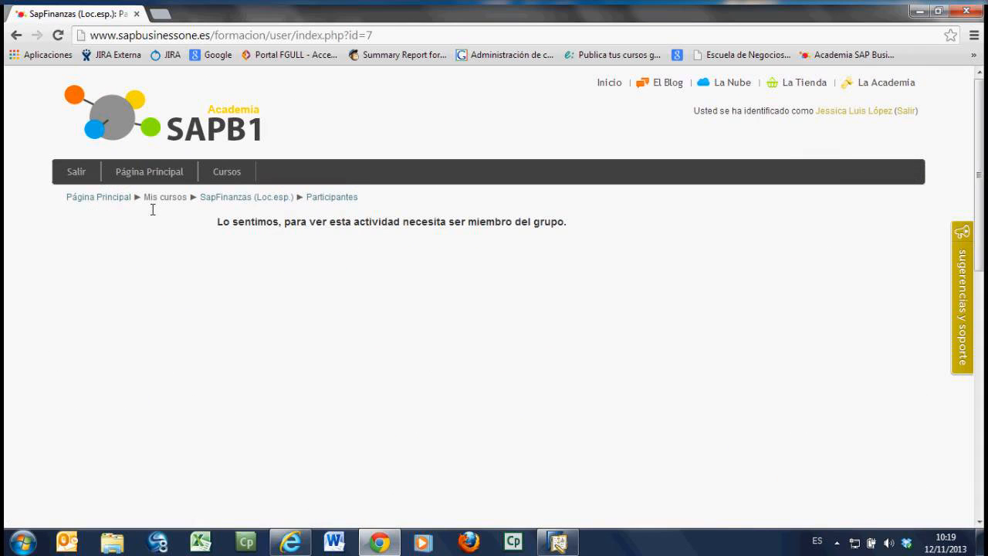
{"action": "key", "text": "F5"}
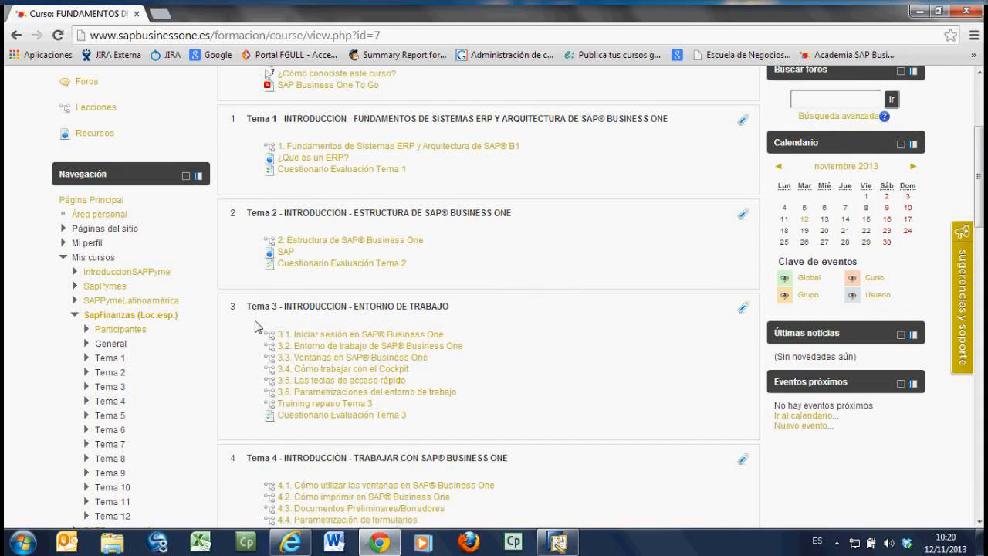
Step: Examine the lessons, review training and evaluation questionnaires of Tema 1 to Tema 3 in the course
{"action": "scroll", "coordinate": [257, 327], "scroll_direction": "up", "scroll_amount": 2}
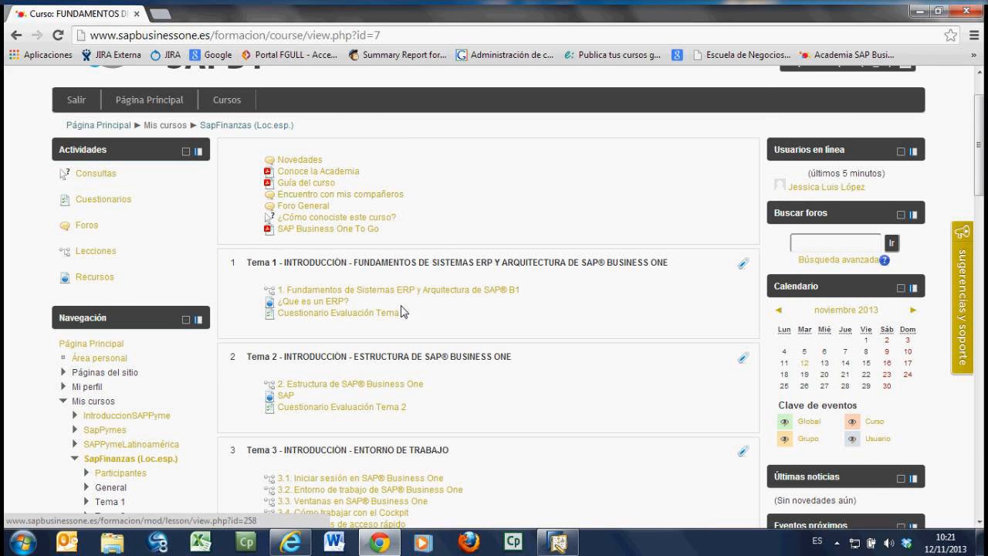
{"action": "scroll", "coordinate": [398, 357], "scroll_direction": "down", "scroll_amount": 1}
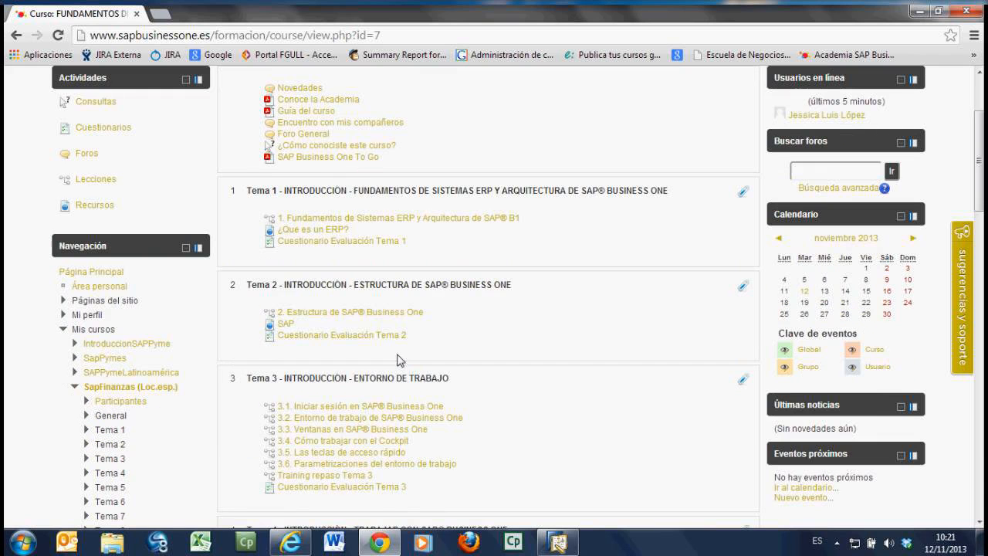
{"action": "scroll", "coordinate": [398, 358], "scroll_direction": "down", "scroll_amount": 1}
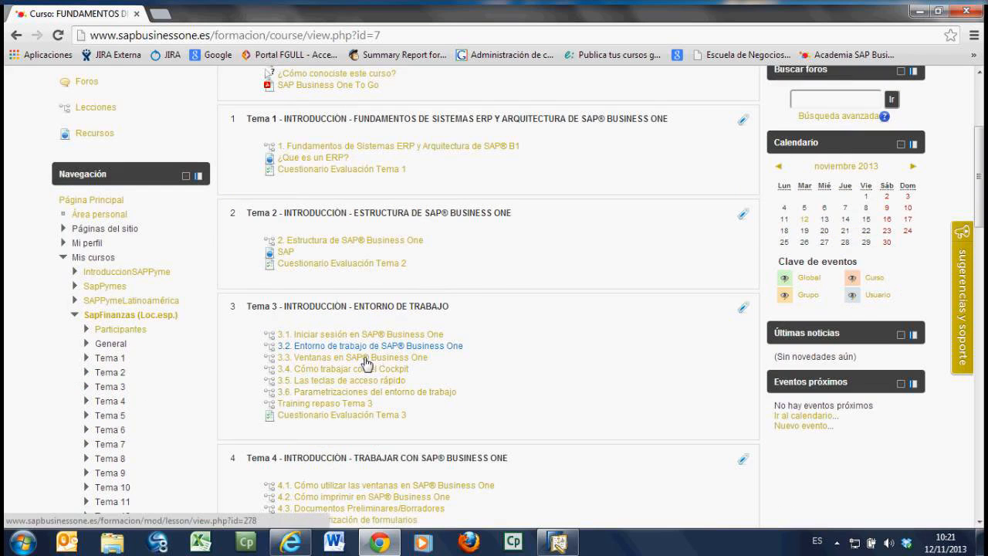
{"action": "scroll", "coordinate": [366, 363], "scroll_direction": "up", "scroll_amount": 2}
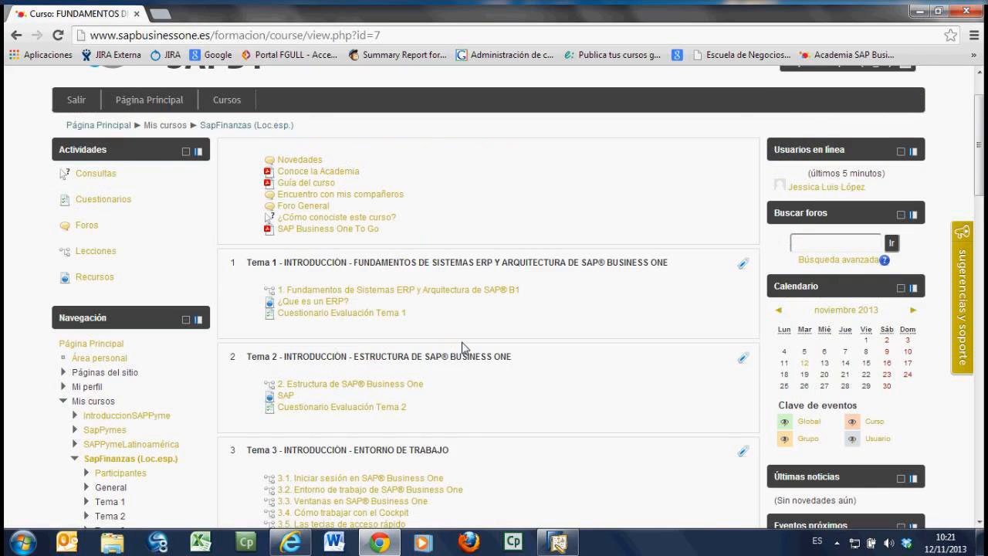
{"action": "scroll", "coordinate": [463, 348], "scroll_direction": "down", "scroll_amount": 1}
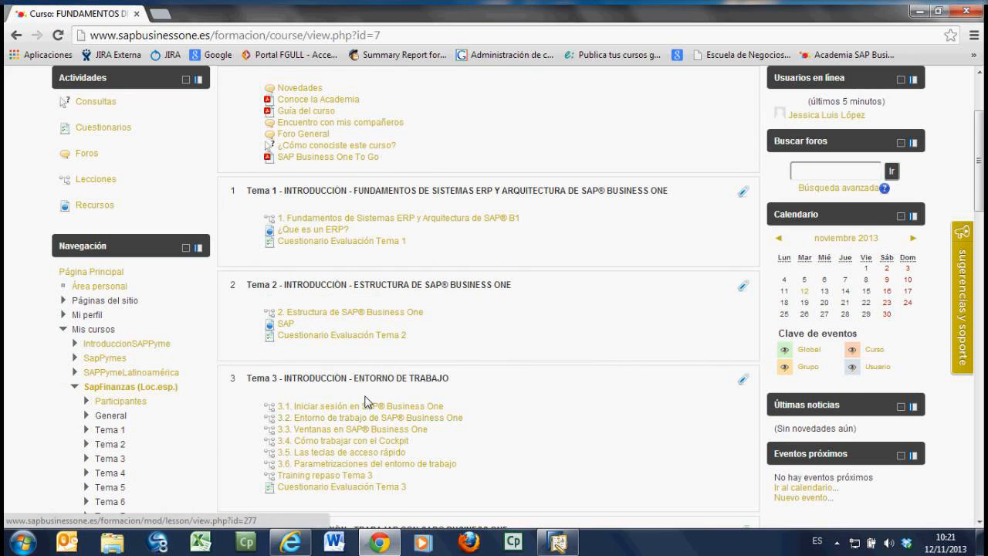
{"action": "scroll", "coordinate": [368, 402], "scroll_direction": "down", "scroll_amount": 1}
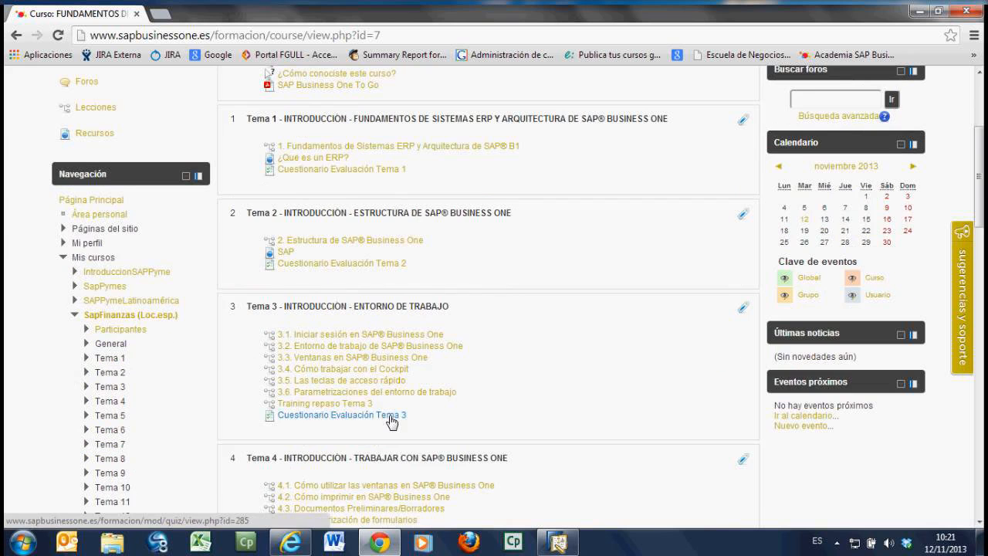
{"action": "scroll", "coordinate": [392, 421], "scroll_direction": "down", "scroll_amount": 1}
{"action": "scroll", "coordinate": [384, 390], "scroll_direction": "up", "scroll_amount": 4}
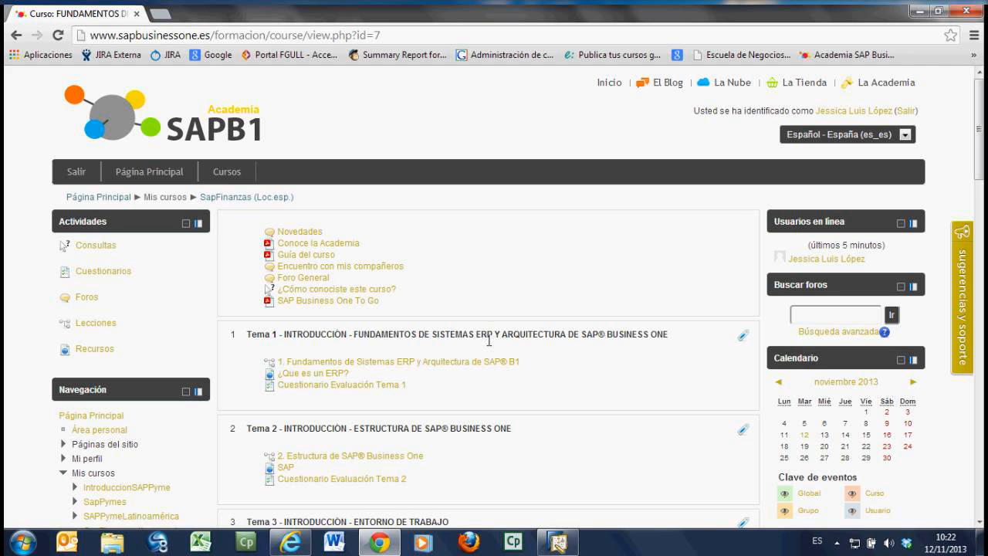
Step: Review the whole course outline, from the introductory topics through accounting and finance to Tema 12 - Consultas e Informes
{"action": "scroll", "coordinate": [439, 407], "scroll_direction": "down", "scroll_amount": 2}
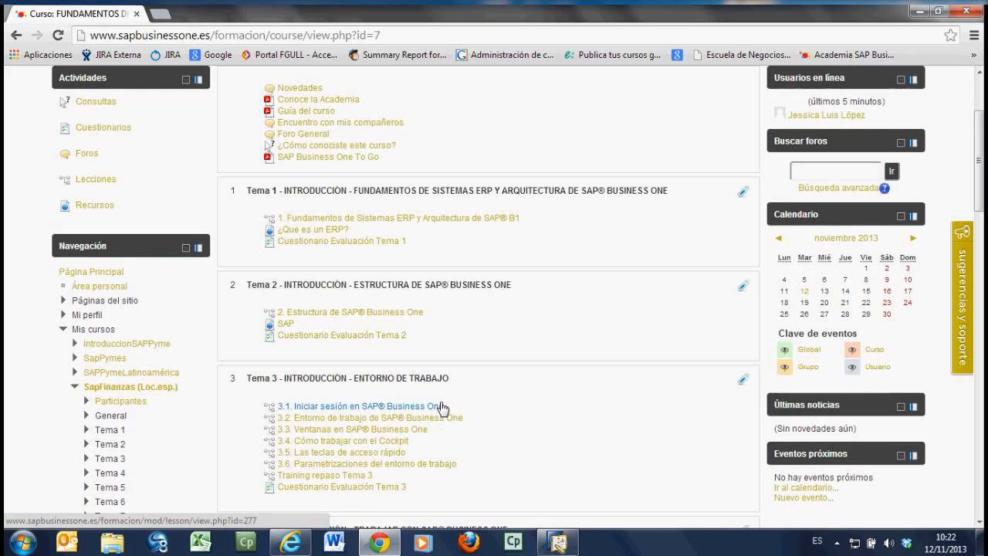
{"action": "scroll", "coordinate": [478, 421], "scroll_direction": "down", "scroll_amount": 1}
{"action": "scroll", "coordinate": [486, 427], "scroll_direction": "down", "scroll_amount": 1}
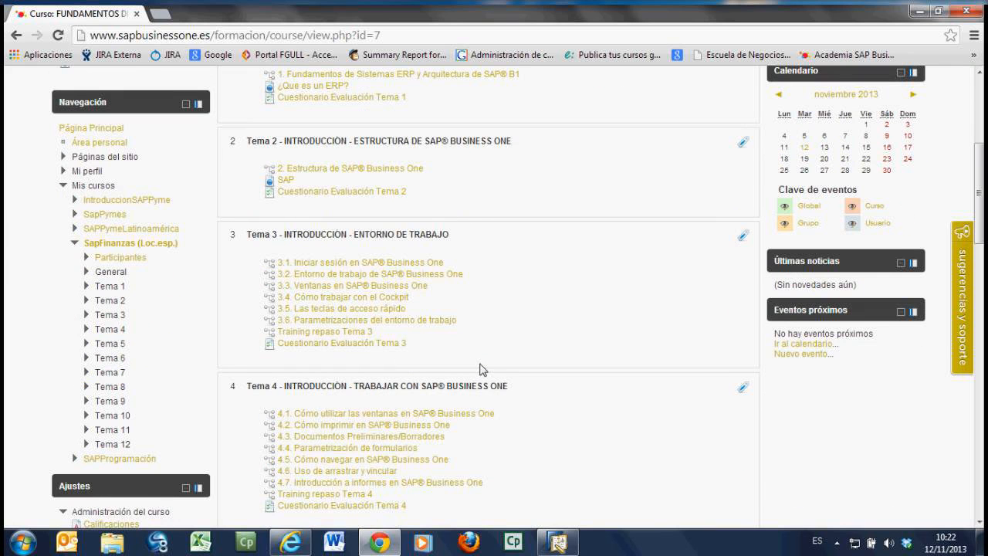
{"action": "scroll", "coordinate": [482, 369], "scroll_direction": "up", "scroll_amount": 3}
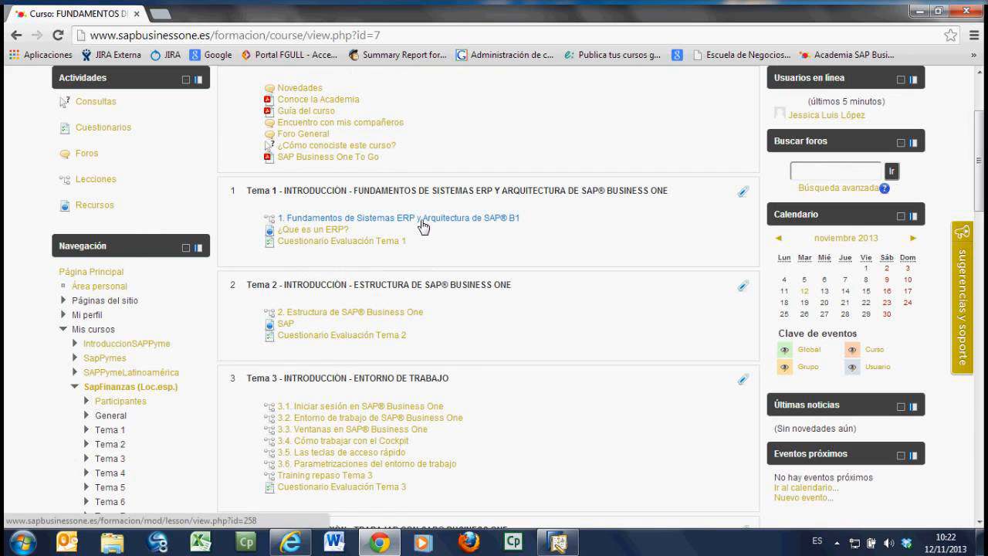
{"action": "scroll", "coordinate": [414, 349], "scroll_direction": "down", "scroll_amount": 2}
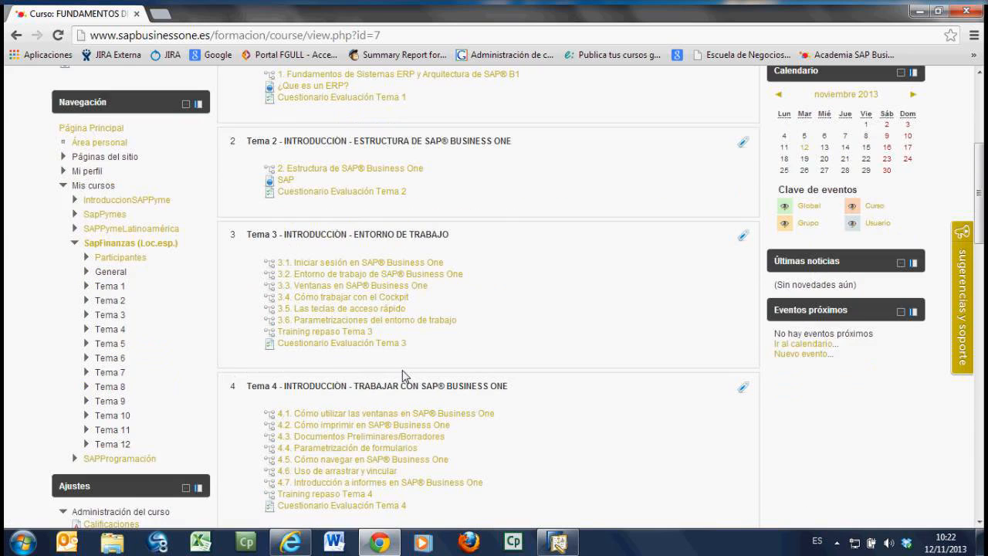
{"action": "scroll", "coordinate": [402, 376], "scroll_direction": "down", "scroll_amount": 2}
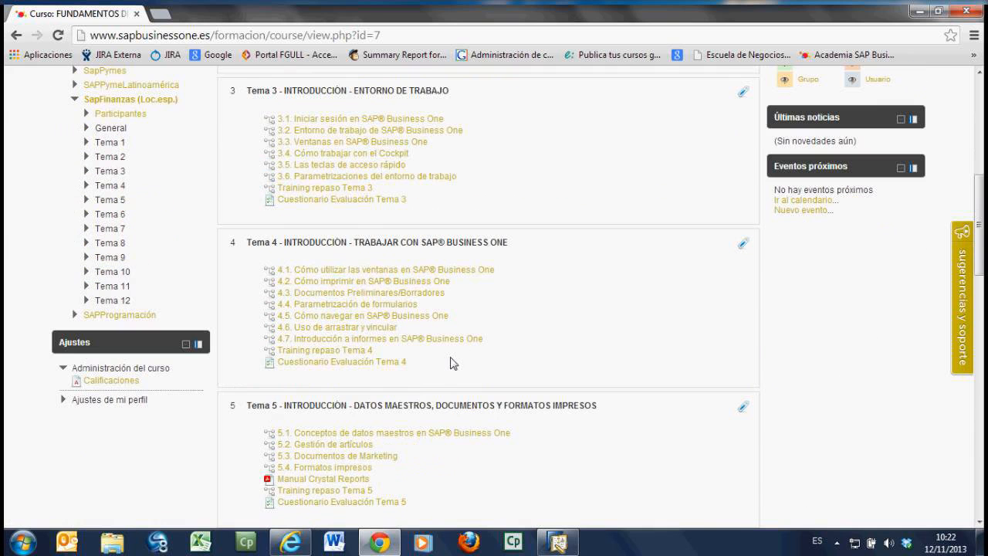
{"action": "scroll", "coordinate": [456, 375], "scroll_direction": "down", "scroll_amount": 2}
{"action": "scroll", "coordinate": [460, 385], "scroll_direction": "down", "scroll_amount": 2}
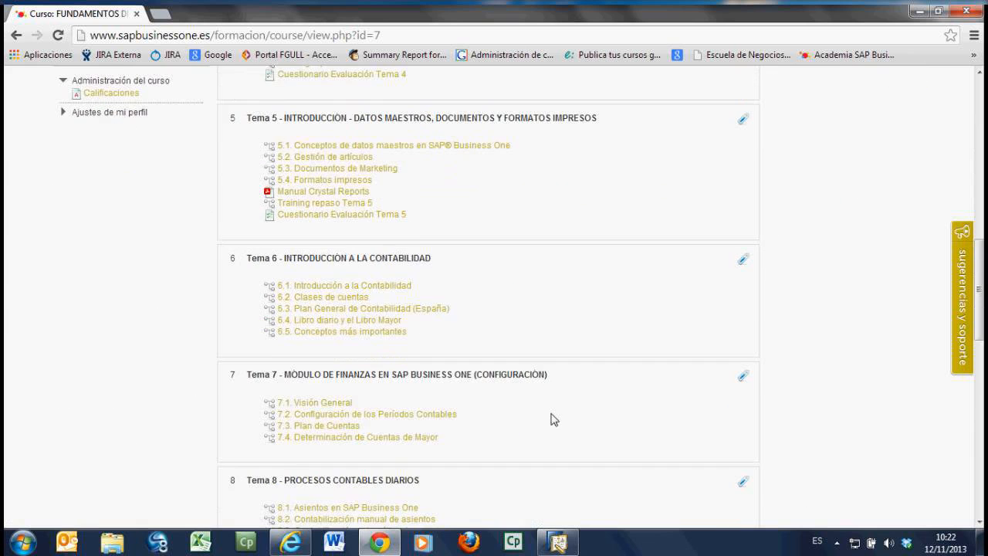
{"action": "scroll", "coordinate": [556, 419], "scroll_direction": "up", "scroll_amount": 3}
{"action": "scroll", "coordinate": [558, 420], "scroll_direction": "down", "scroll_amount": 2}
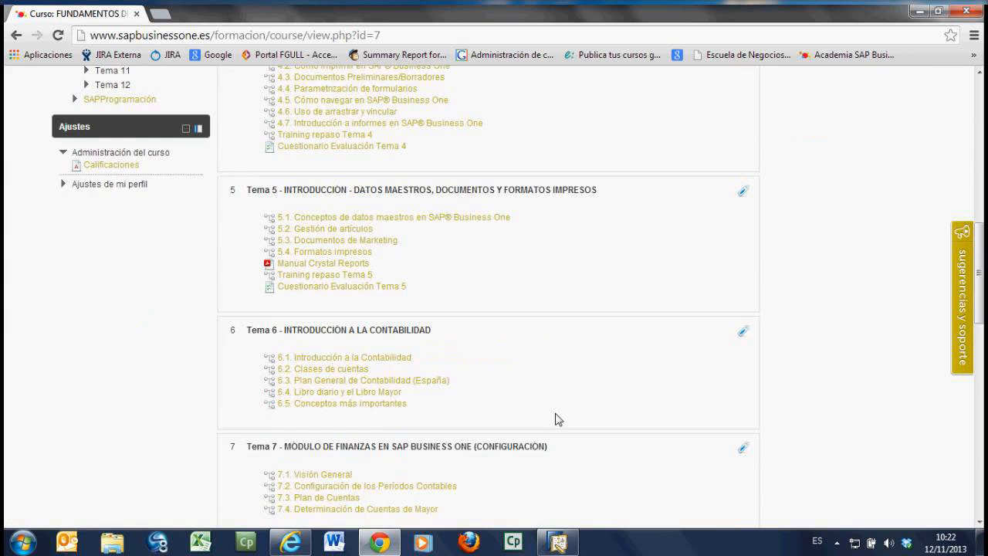
{"action": "scroll", "coordinate": [558, 419], "scroll_direction": "down", "scroll_amount": 7}
{"action": "scroll", "coordinate": [557, 419], "scroll_direction": "down", "scroll_amount": 3}
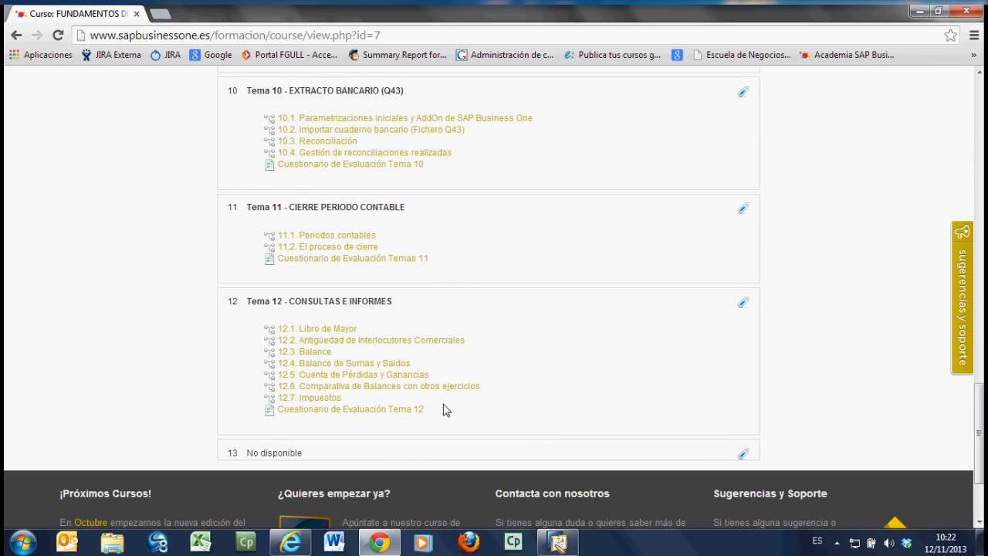
{"action": "scroll", "coordinate": [446, 410], "scroll_direction": "up", "scroll_amount": 5}
{"action": "scroll", "coordinate": [446, 410], "scroll_direction": "up", "scroll_amount": 6}
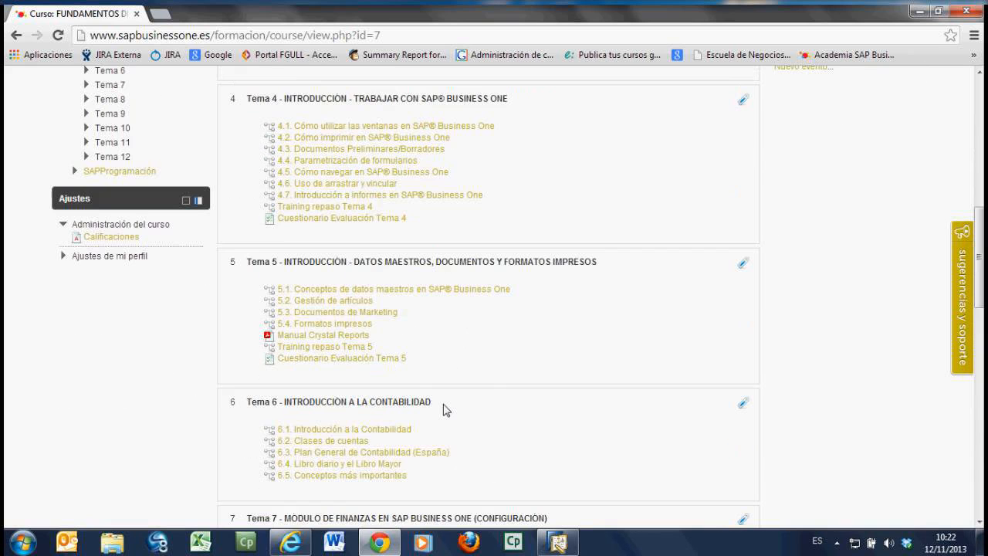
{"action": "scroll", "coordinate": [446, 410], "scroll_direction": "up", "scroll_amount": 5}
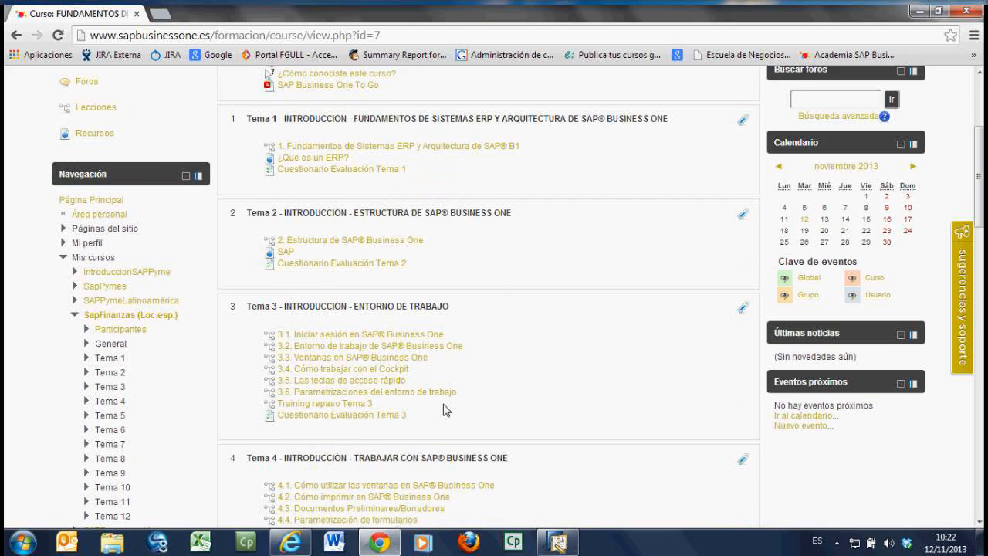
{"action": "scroll", "coordinate": [446, 410], "scroll_direction": "up", "scroll_amount": 3}
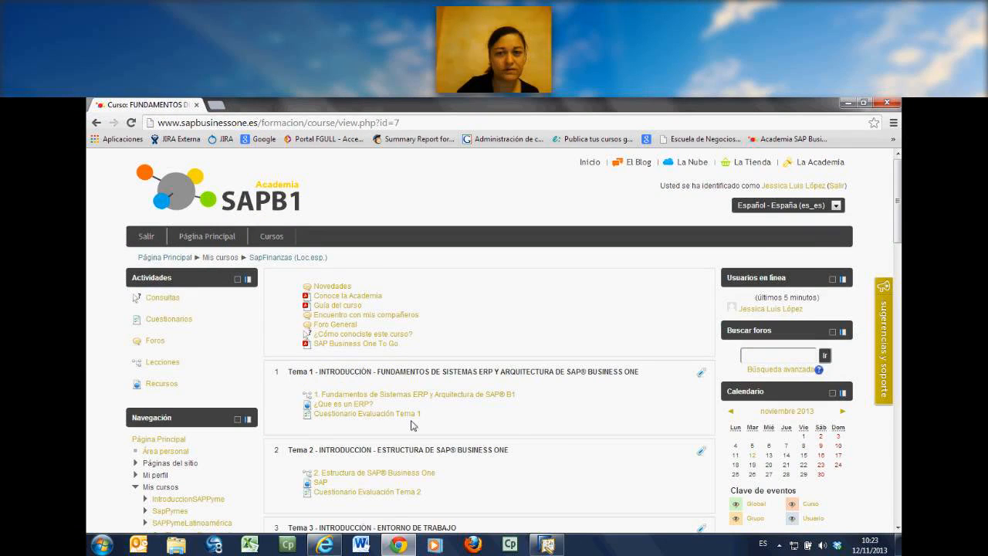
{"action": "scroll", "coordinate": [411, 429], "scroll_direction": "down", "scroll_amount": 3}
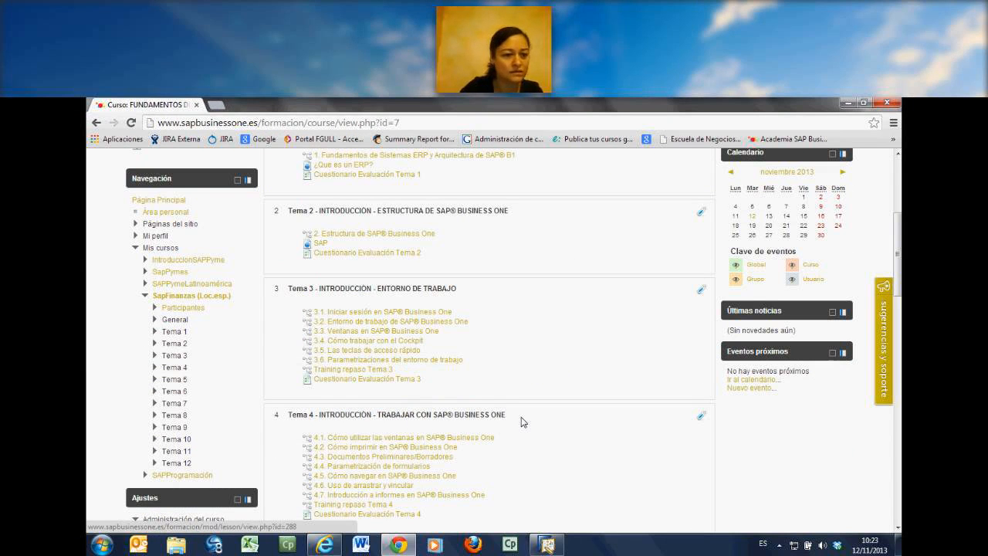
Step: Leave Chrome, switch to the SAP Business One client to view its main menu, and return to the AnyMeeting page
{"action": "left_click", "coordinate": [870, 103]}
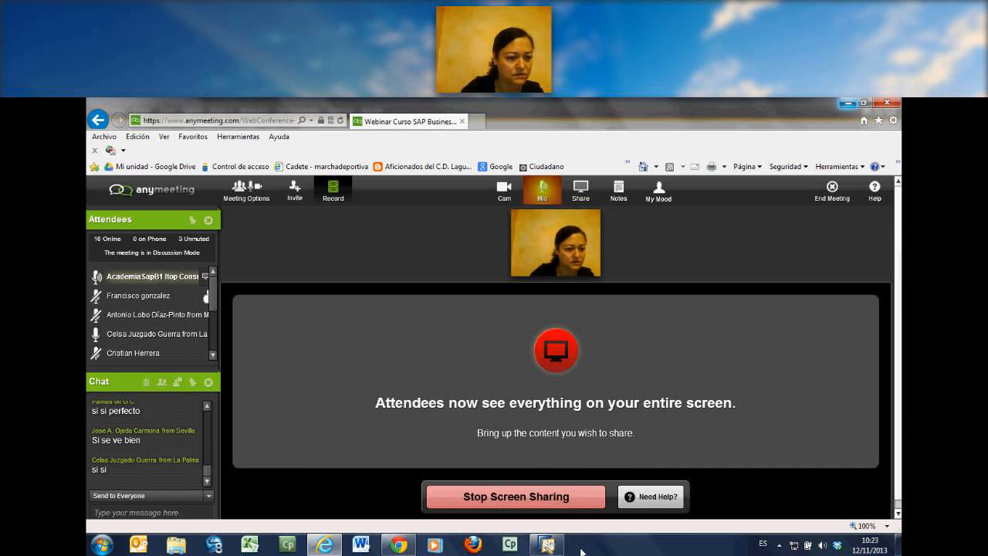
{"action": "left_click", "coordinate": [547, 546]}
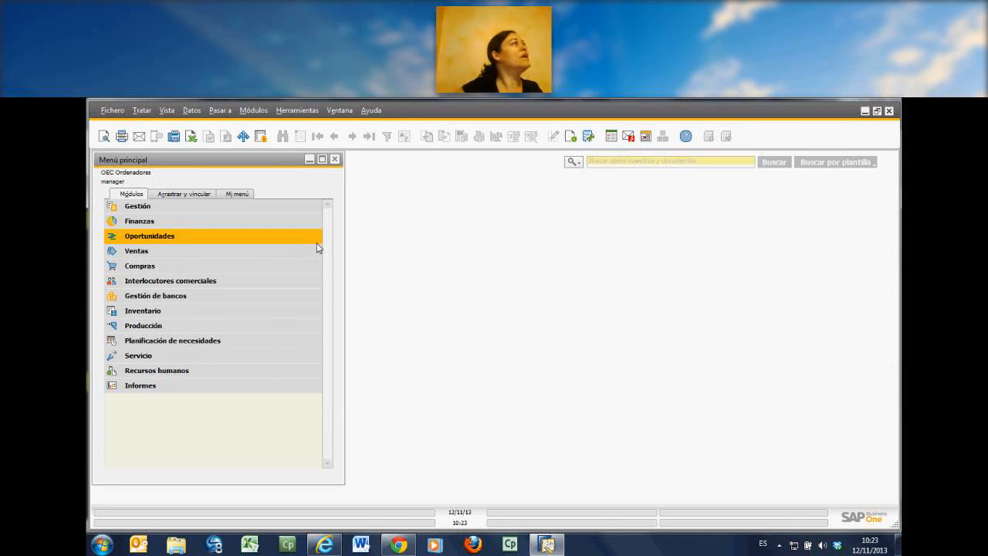
{"action": "left_click", "coordinate": [865, 111]}
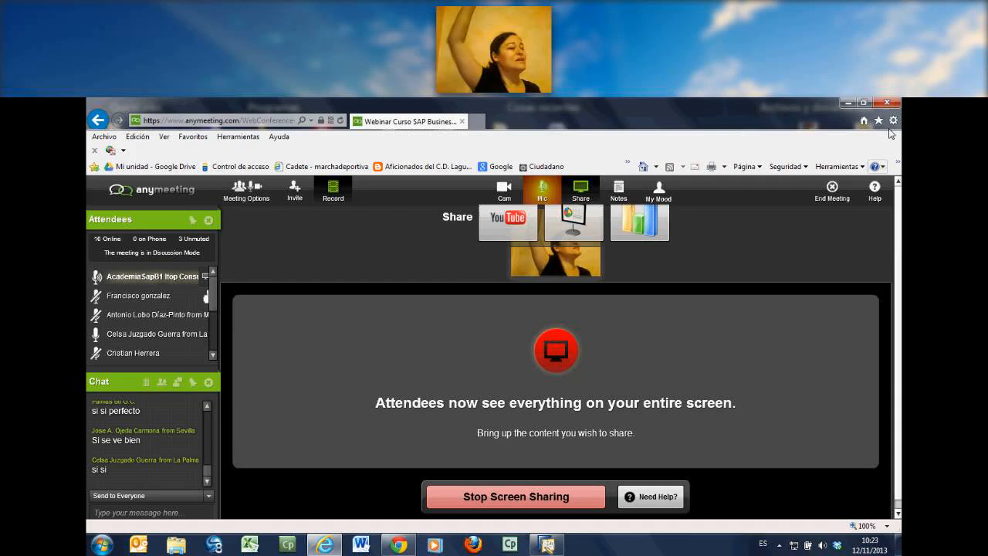
Step: Switch from the AnyMeeting page to the SAP Business One client and open its help in an enlarged window
{"action": "left_click", "coordinate": [848, 102]}
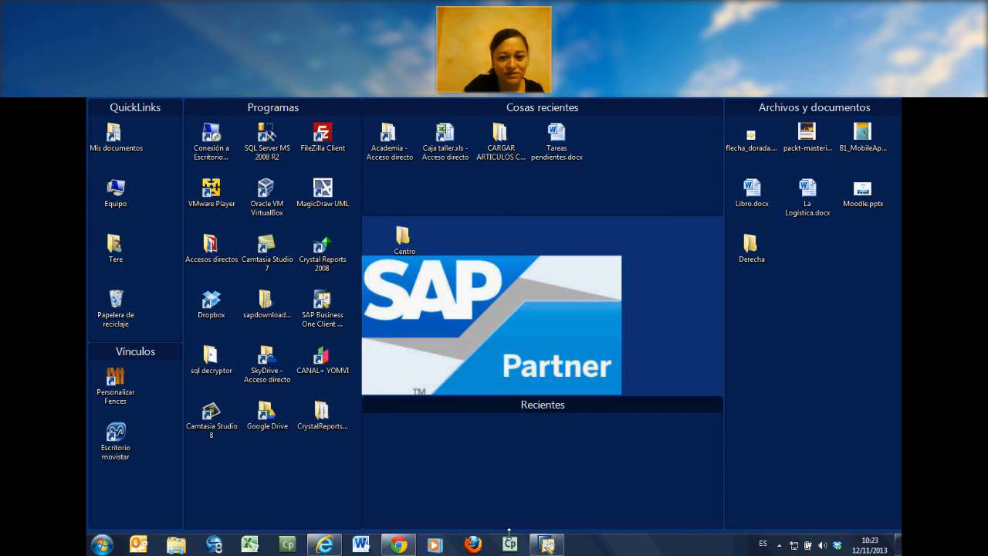
{"action": "left_click", "coordinate": [547, 544]}
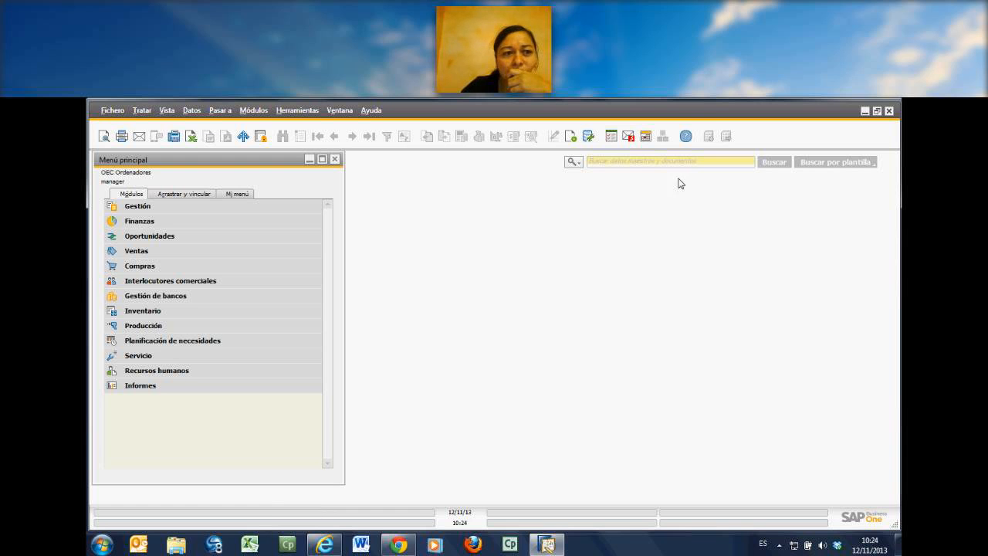
{"action": "left_click", "coordinate": [686, 138]}
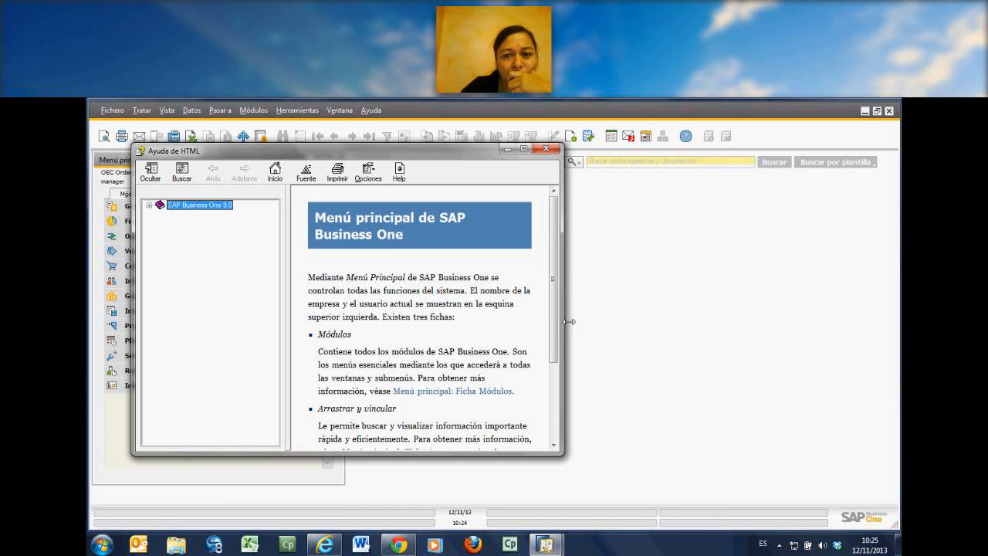
{"action": "left_click_drag", "start_coordinate": [569, 321], "coordinate": [719, 321]}
{"action": "left_click_drag", "start_coordinate": [596, 455], "coordinate": [600, 490]}
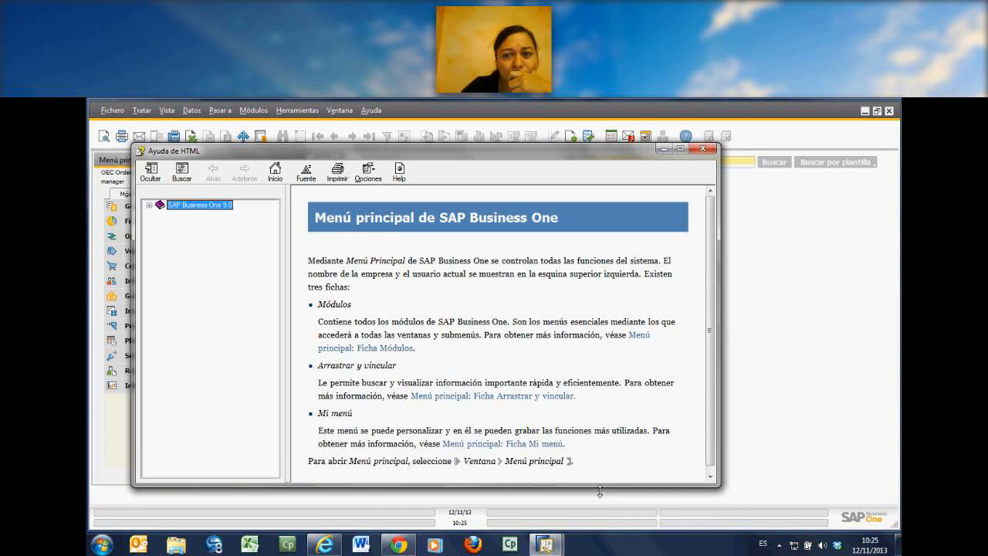
Step: Review the SAP Business One 9.0 help contents tree beside the main menu, then close the help window
{"action": "left_click", "coordinate": [149, 206]}
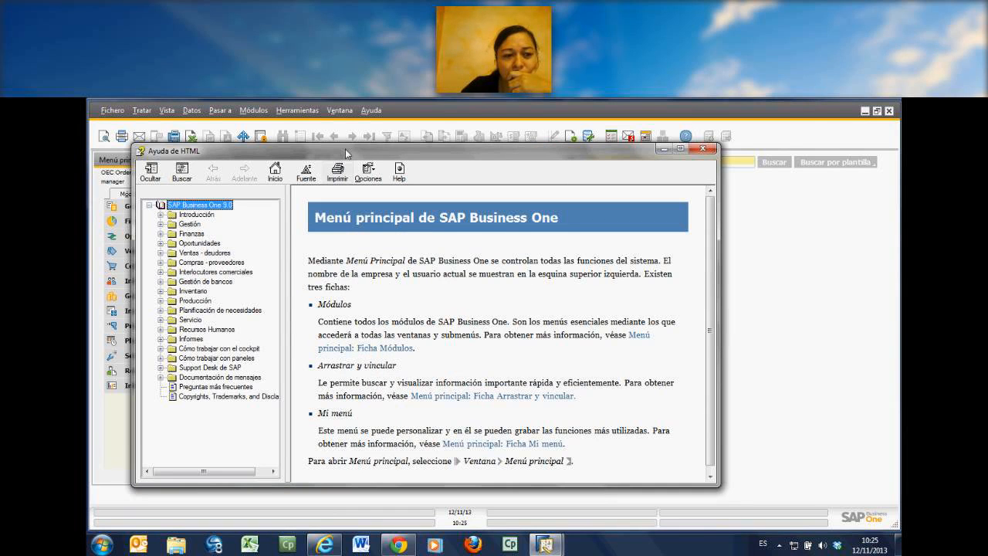
{"action": "left_click_drag", "start_coordinate": [346, 149], "coordinate": [438, 146]}
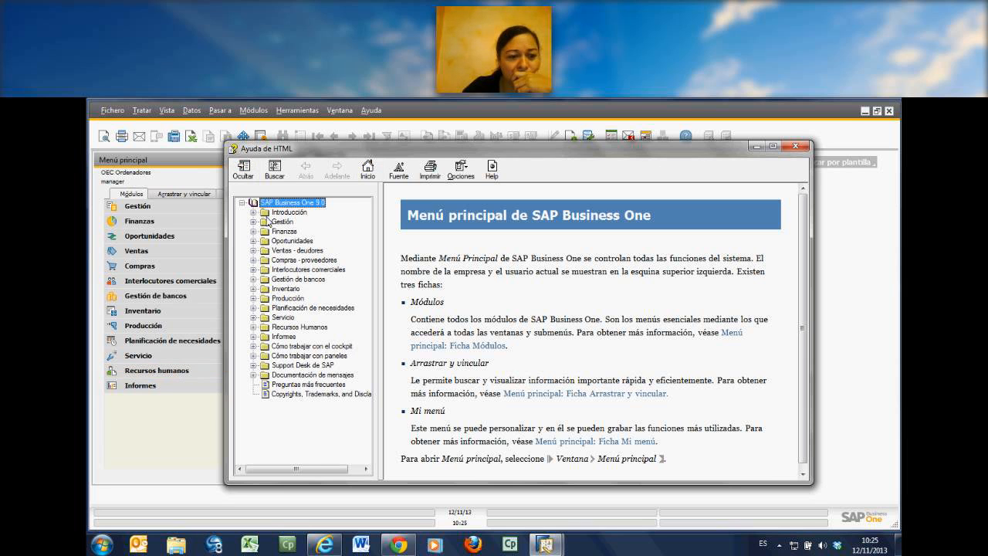
{"action": "left_click", "coordinate": [253, 212]}
{"action": "left_click", "coordinate": [242, 203]}
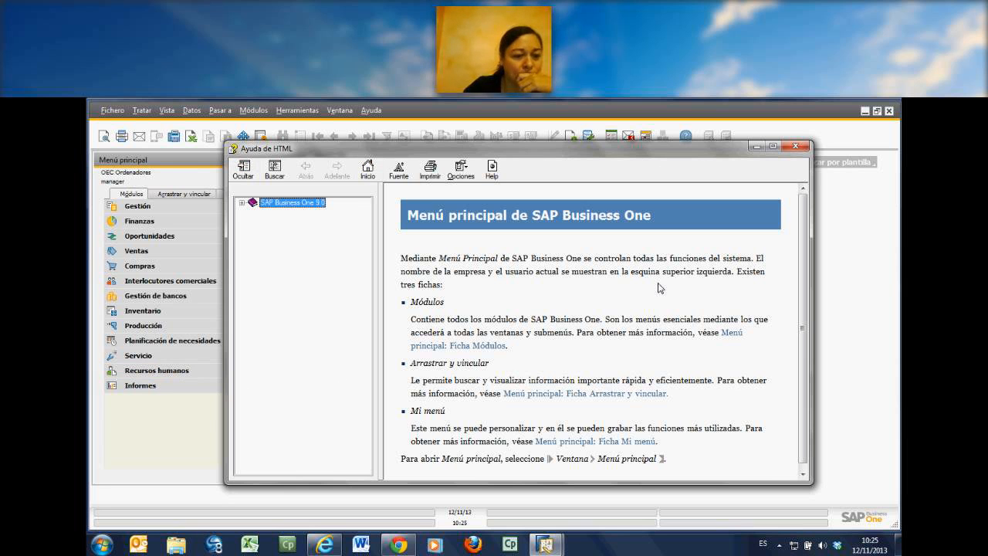
{"action": "left_click", "coordinate": [796, 148]}
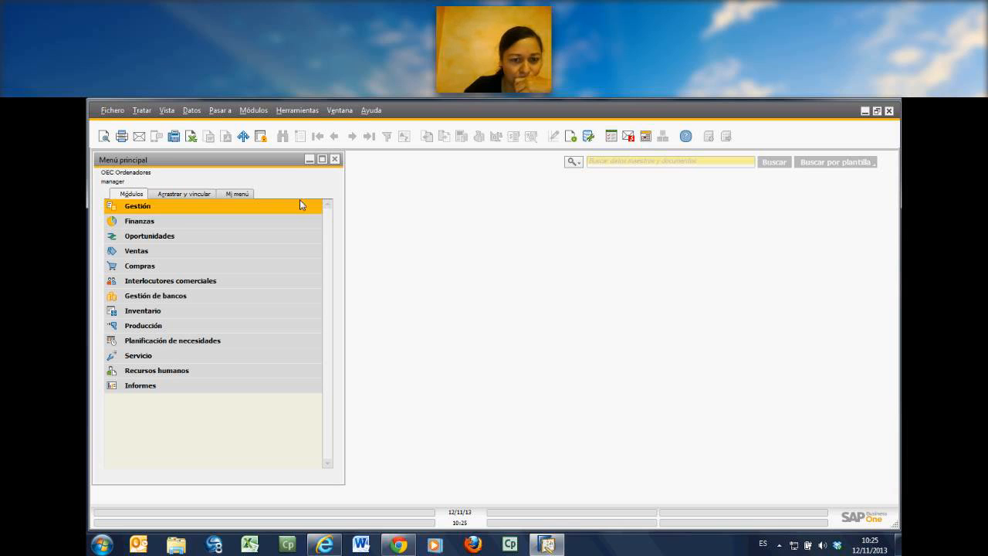
Step: Examine the contents of the Gestión, Finanzas and Oportunidades modules in the main menu, collapsing each one after viewing it
{"action": "left_click", "coordinate": [138, 206]}
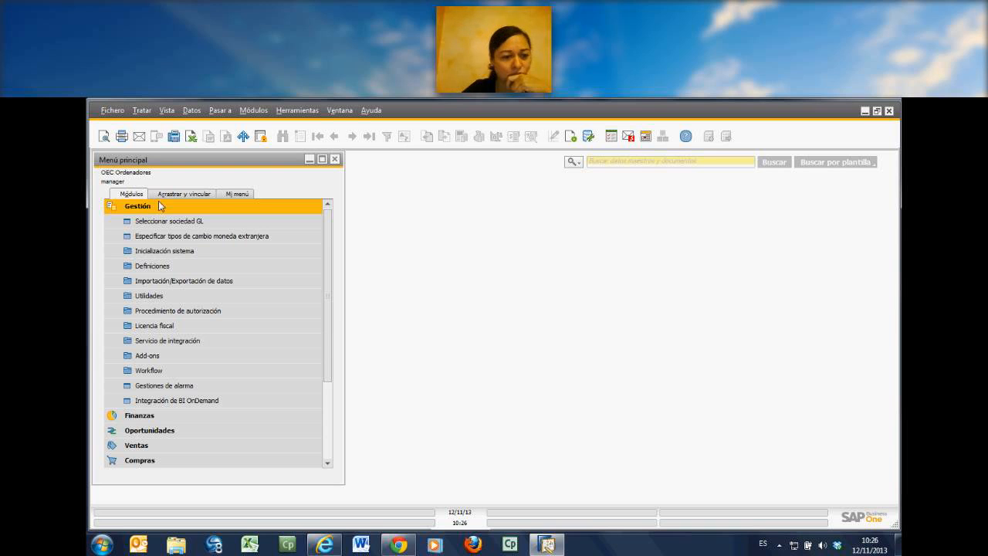
{"action": "left_click", "coordinate": [159, 205]}
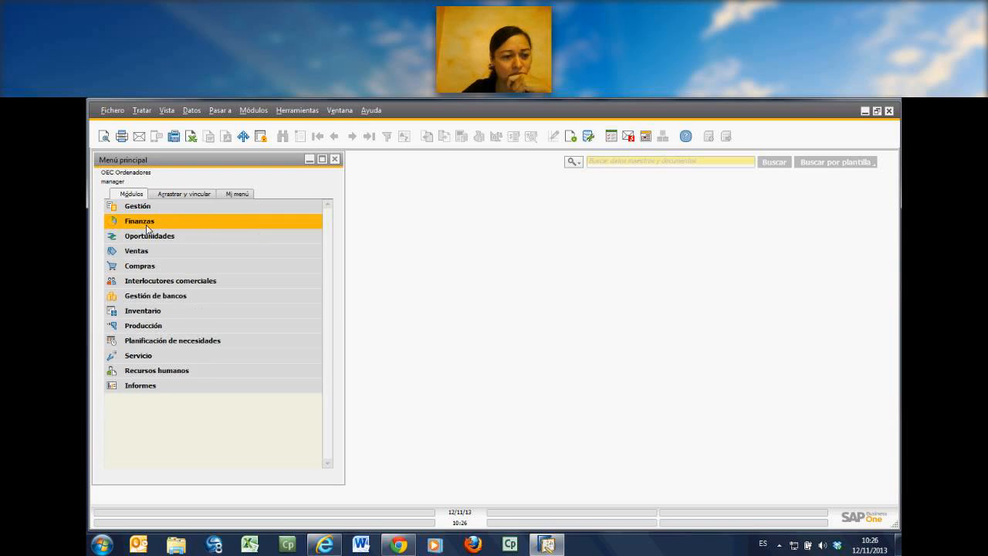
{"action": "left_click", "coordinate": [146, 222]}
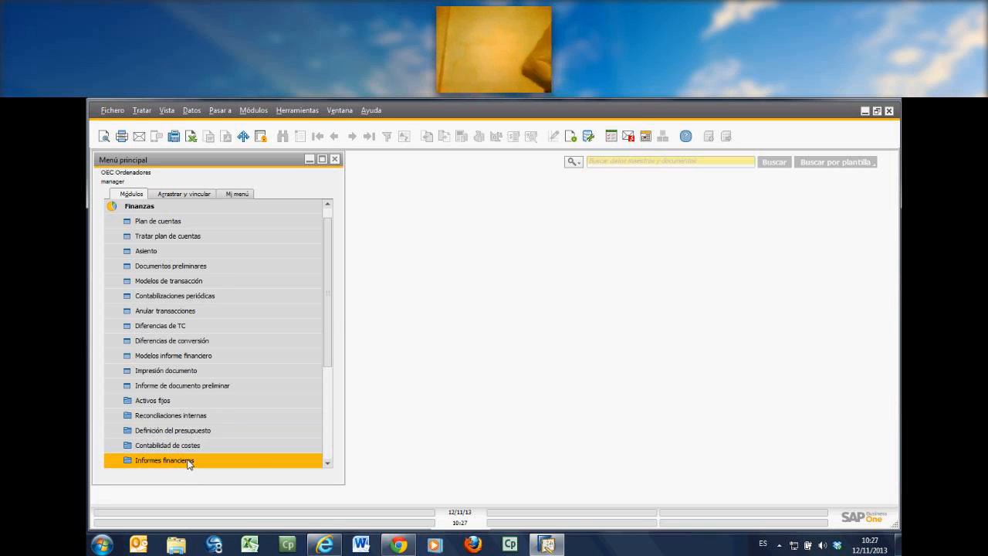
{"action": "left_click", "coordinate": [171, 210]}
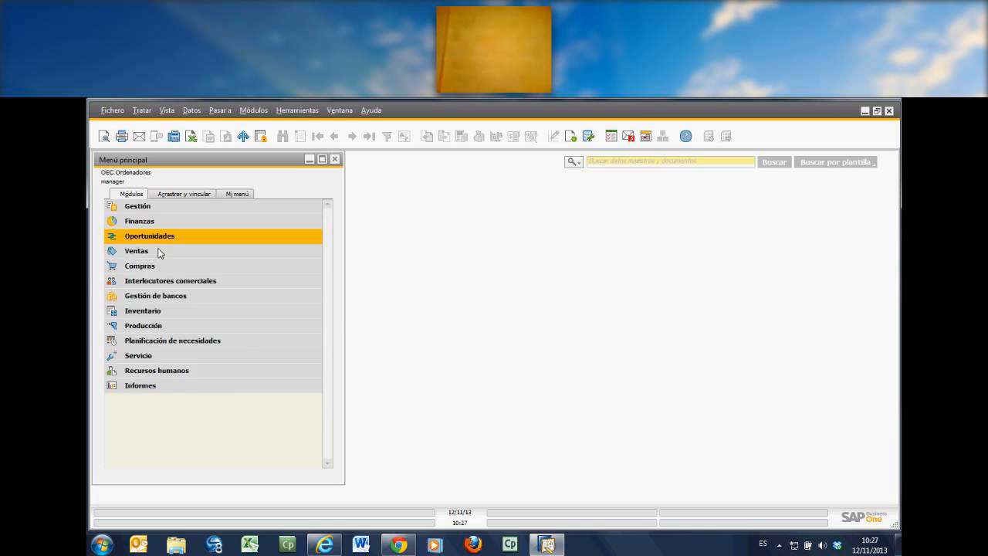
{"action": "left_click", "coordinate": [157, 241]}
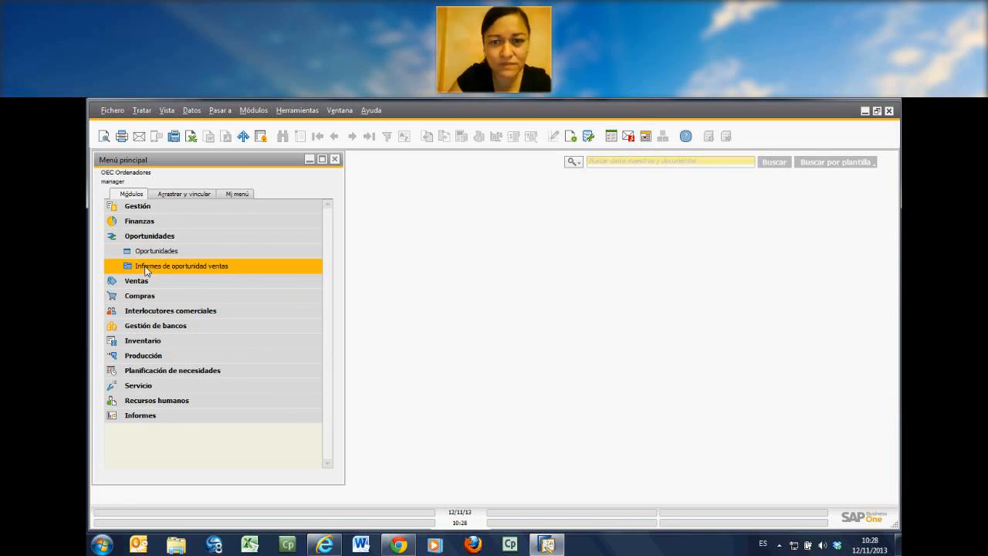
{"action": "left_click", "coordinate": [146, 236]}
Step: Examine the functions of the Ventas and Compras modules in the main menu, including Informes de compras
{"action": "left_click", "coordinate": [143, 250]}
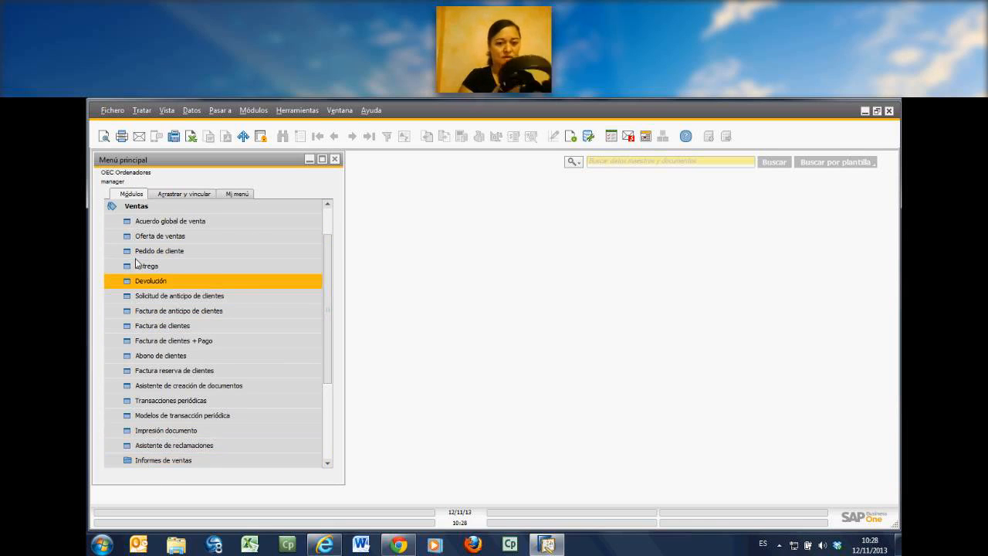
{"action": "left_click", "coordinate": [137, 207]}
{"action": "left_click", "coordinate": [143, 266]}
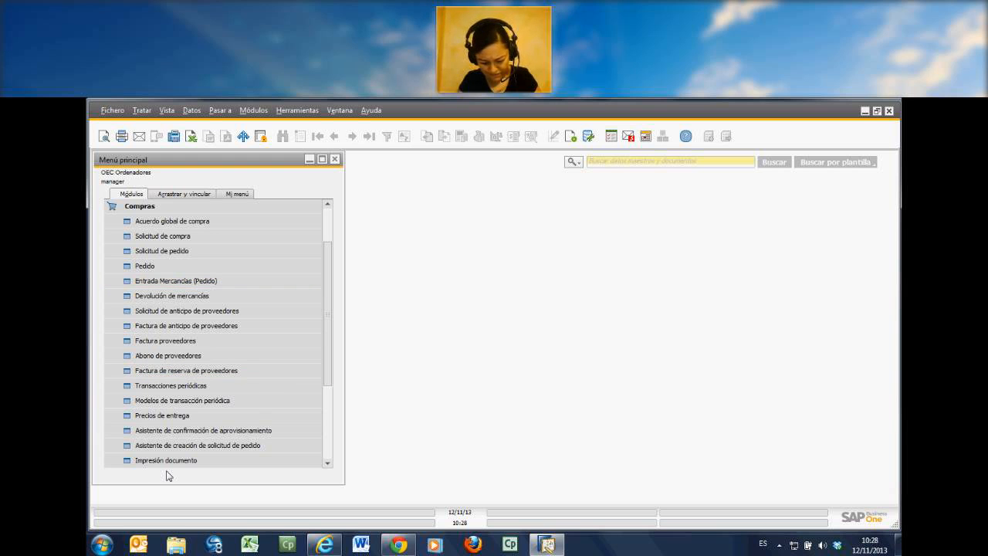
{"action": "left_click", "coordinate": [326, 464]}
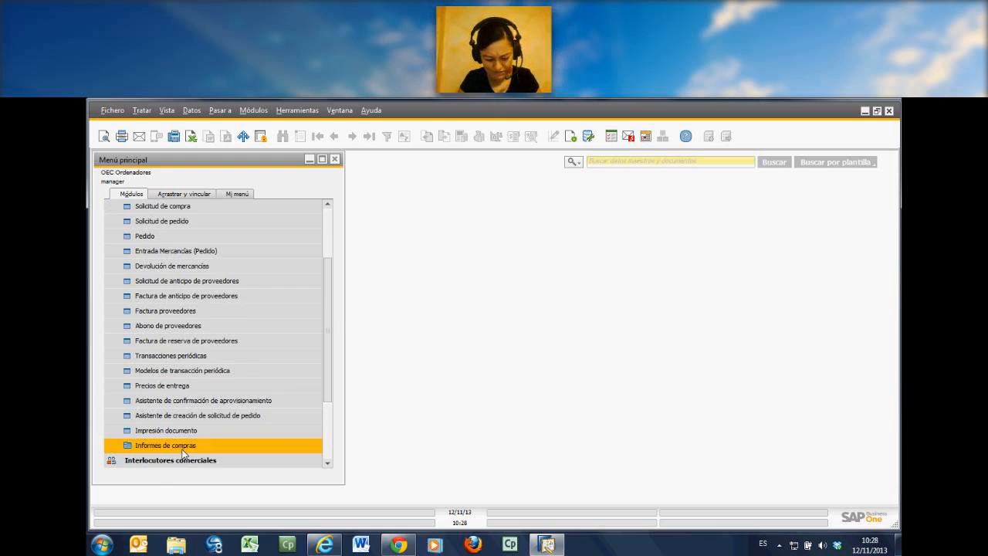
{"action": "left_click", "coordinate": [328, 206]}
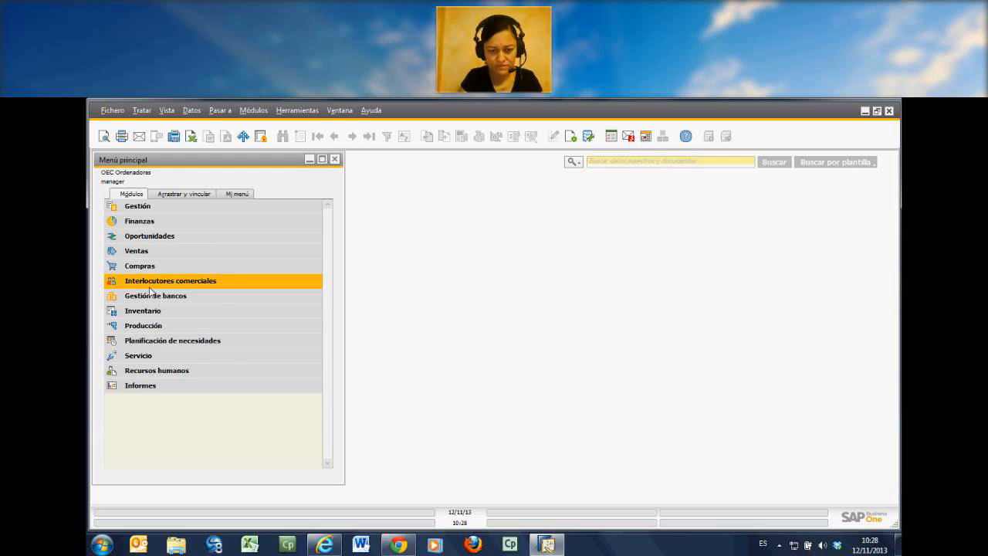
Step: Examine the contents of the Interlocutores comerciales, Gestión de bancos and Inventario modules in the main menu
{"action": "left_click", "coordinate": [153, 283]}
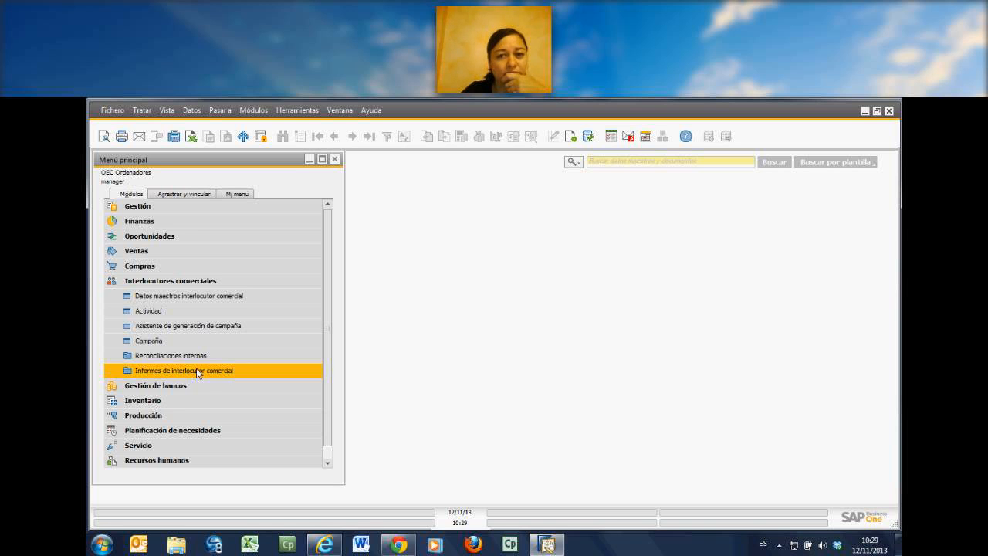
{"action": "left_click", "coordinate": [172, 280]}
{"action": "left_click", "coordinate": [158, 296]}
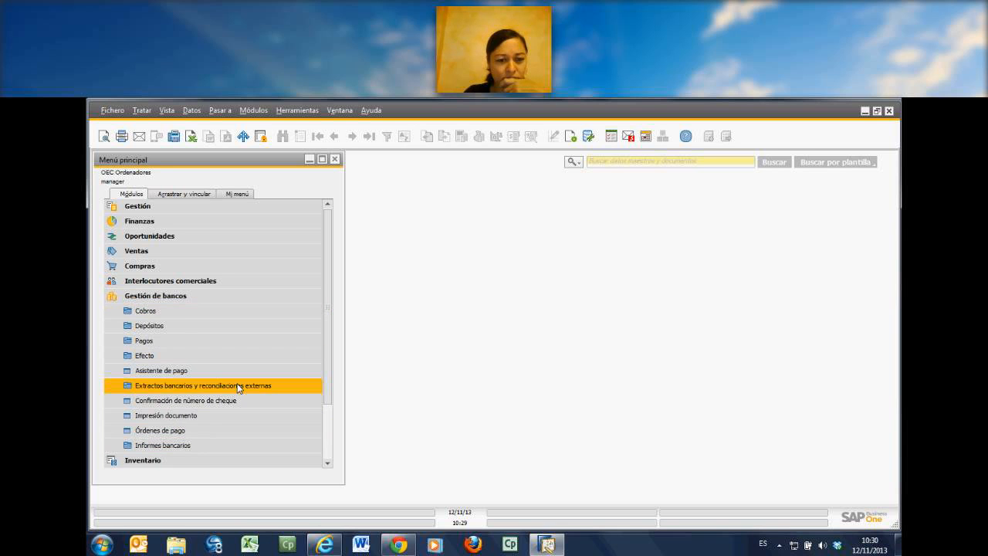
{"action": "left_click", "coordinate": [177, 300]}
{"action": "left_click", "coordinate": [163, 312]}
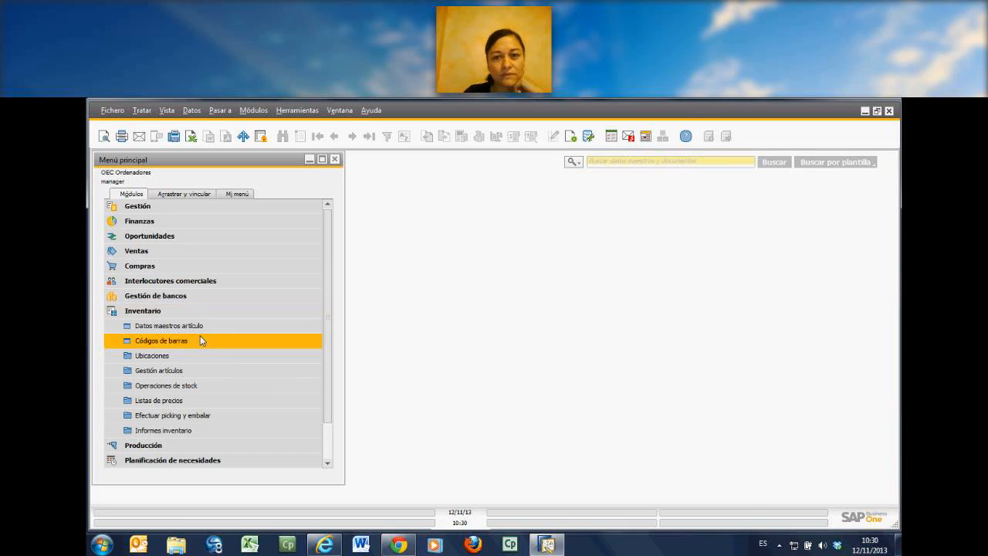
Step: Switch to the AnyMeeting page and mute the unmuted participant listed just below the academy's entry among the attendees
{"action": "left_click", "coordinate": [400, 546]}
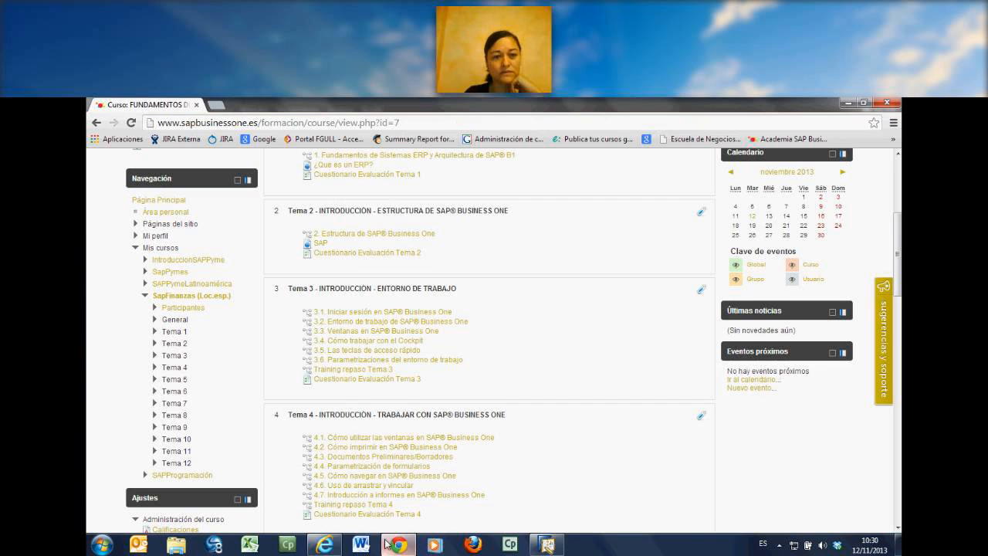
{"action": "left_click", "coordinate": [322, 546]}
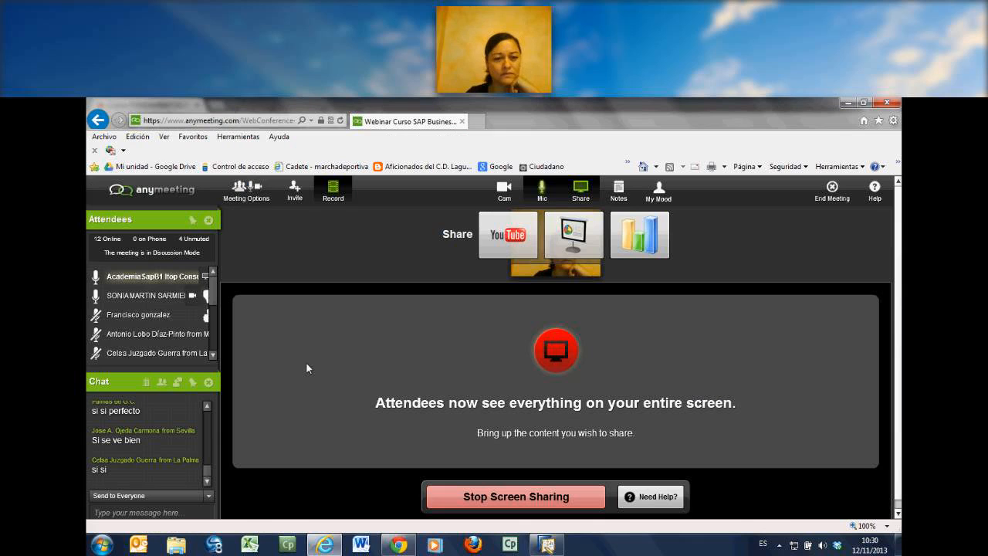
{"action": "left_click", "coordinate": [97, 297]}
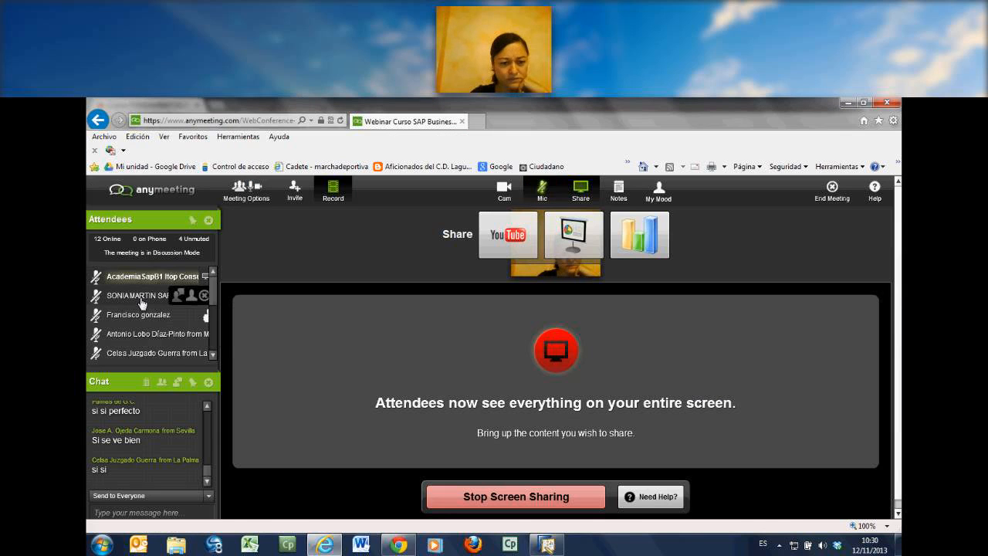
Step: Go through the whole attendee list, mute the remaining open attendee microphones, and return to the start of the list
{"action": "scroll", "coordinate": [215, 351], "scroll_direction": "down", "scroll_amount": 2}
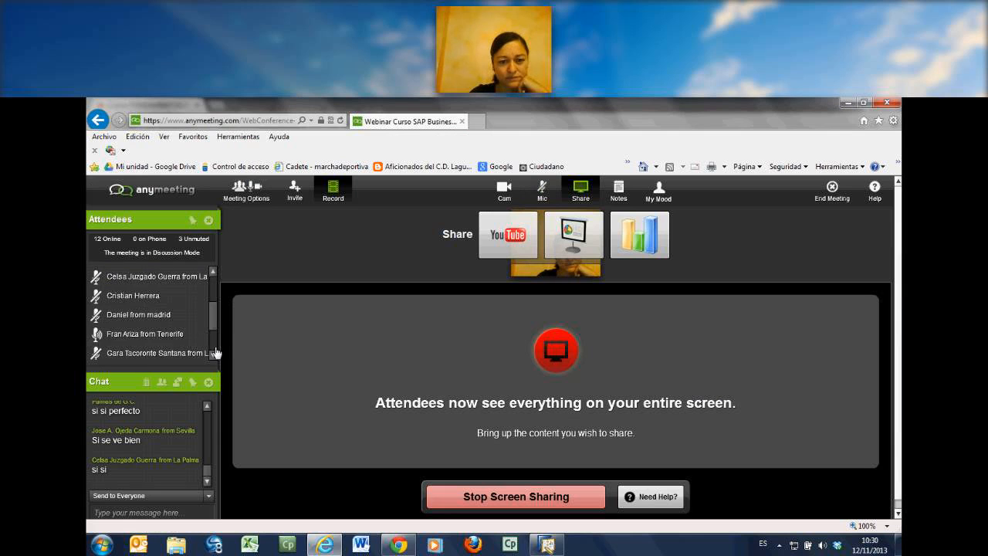
{"action": "scroll", "coordinate": [215, 352], "scroll_direction": "down", "scroll_amount": 2}
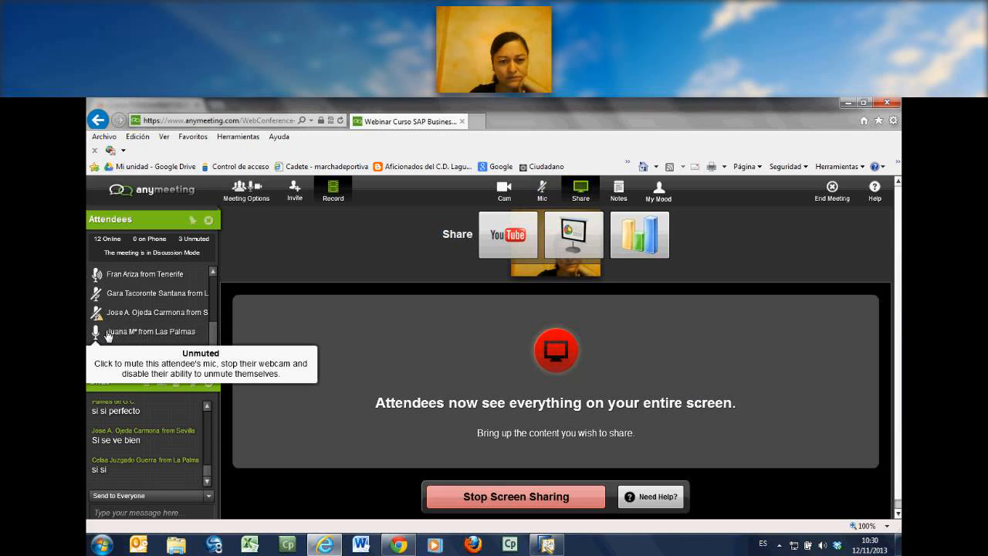
{"action": "scroll", "coordinate": [218, 322], "scroll_direction": "up", "scroll_amount": 1}
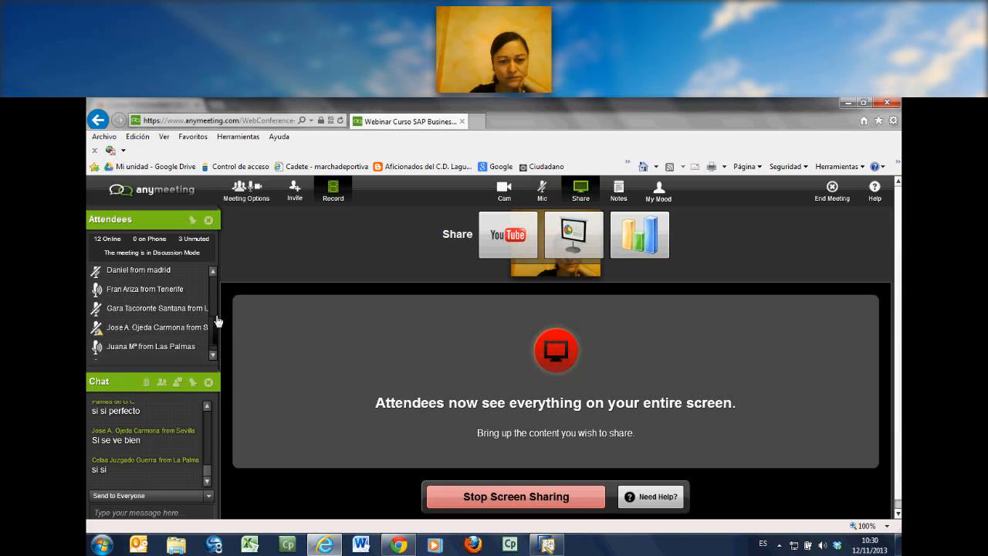
{"action": "scroll", "coordinate": [217, 321], "scroll_direction": "up", "scroll_amount": 3}
{"action": "scroll", "coordinate": [212, 324], "scroll_direction": "down", "scroll_amount": 2}
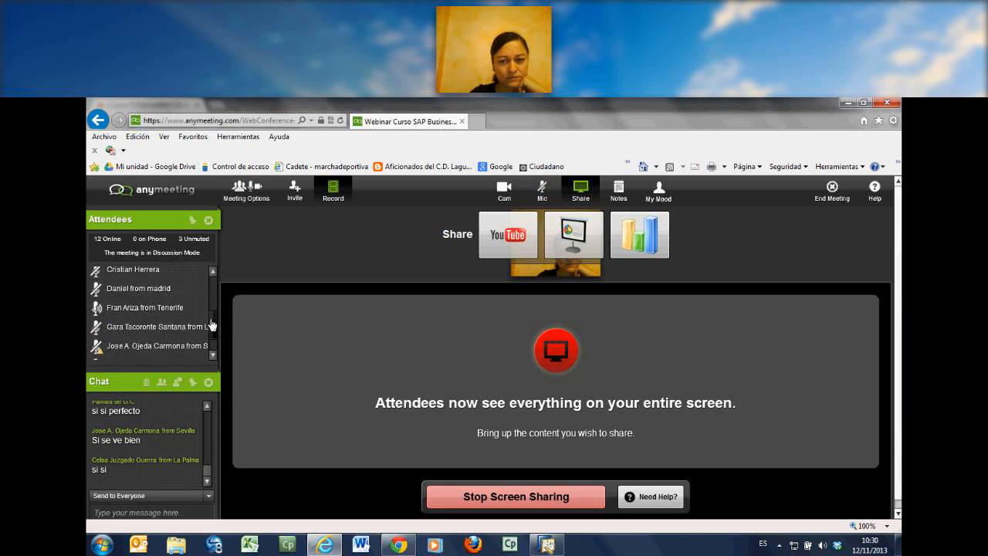
{"action": "scroll", "coordinate": [213, 325], "scroll_direction": "down", "scroll_amount": 2}
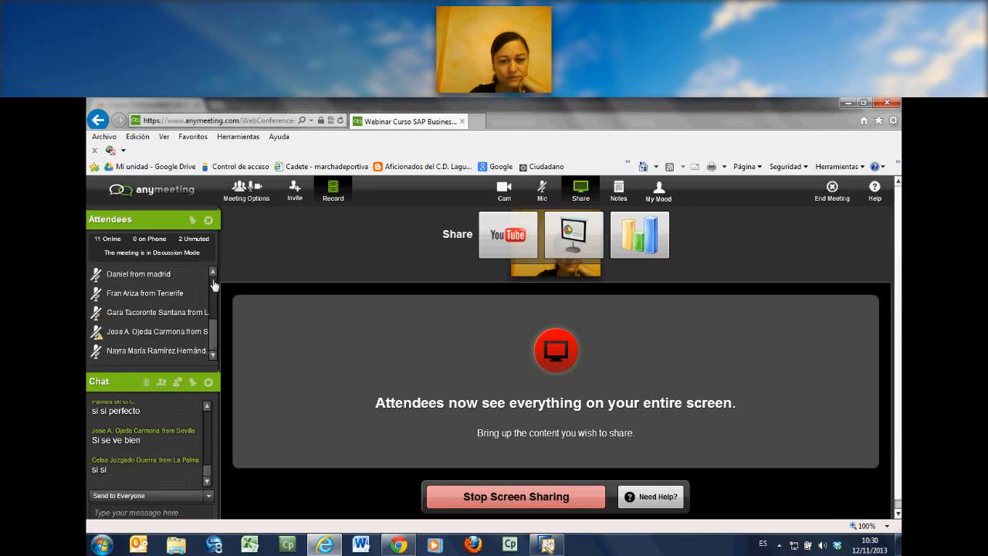
{"action": "scroll", "coordinate": [215, 282], "scroll_direction": "up", "scroll_amount": 1}
{"action": "scroll", "coordinate": [214, 280], "scroll_direction": "up", "scroll_amount": 2}
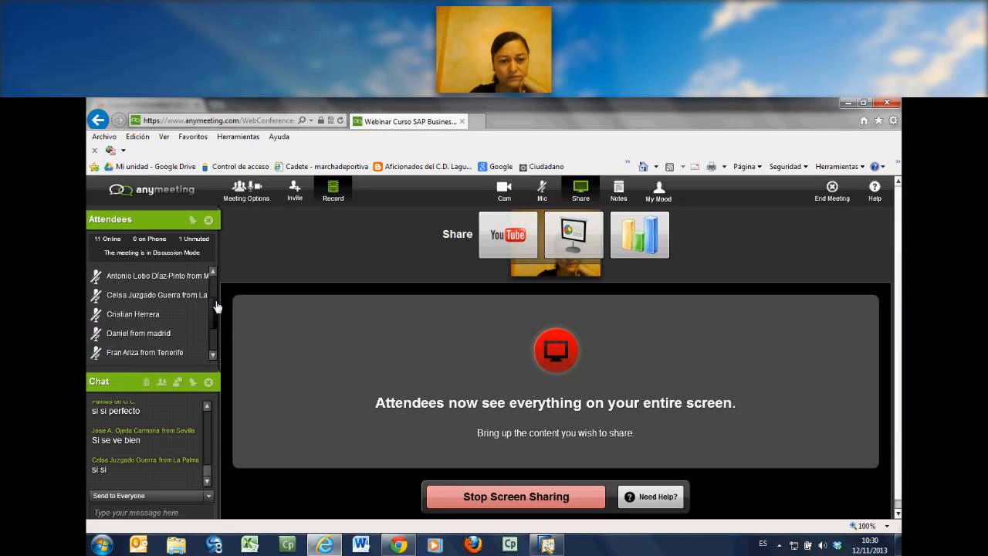
{"action": "scroll", "coordinate": [217, 307], "scroll_direction": "up", "scroll_amount": 3}
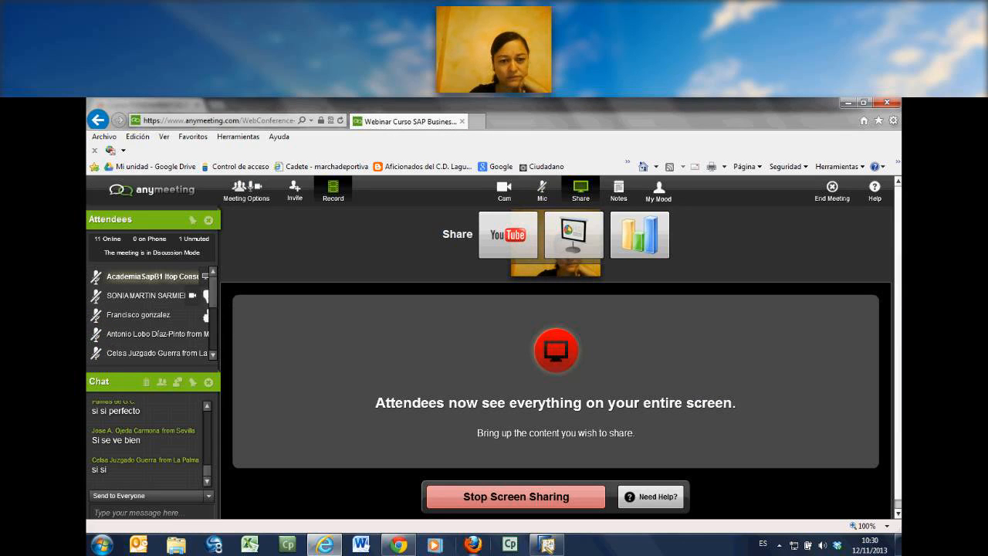
Step: Return to the SAP Business One client, collapse the Inventario module and show the contents of Producción
{"action": "left_click", "coordinate": [556, 547]}
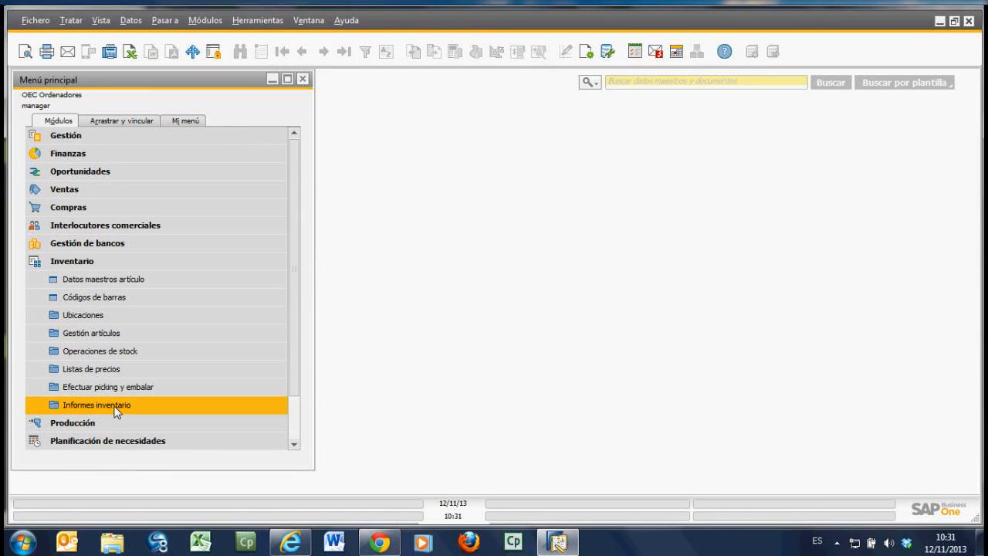
{"action": "left_click", "coordinate": [90, 262]}
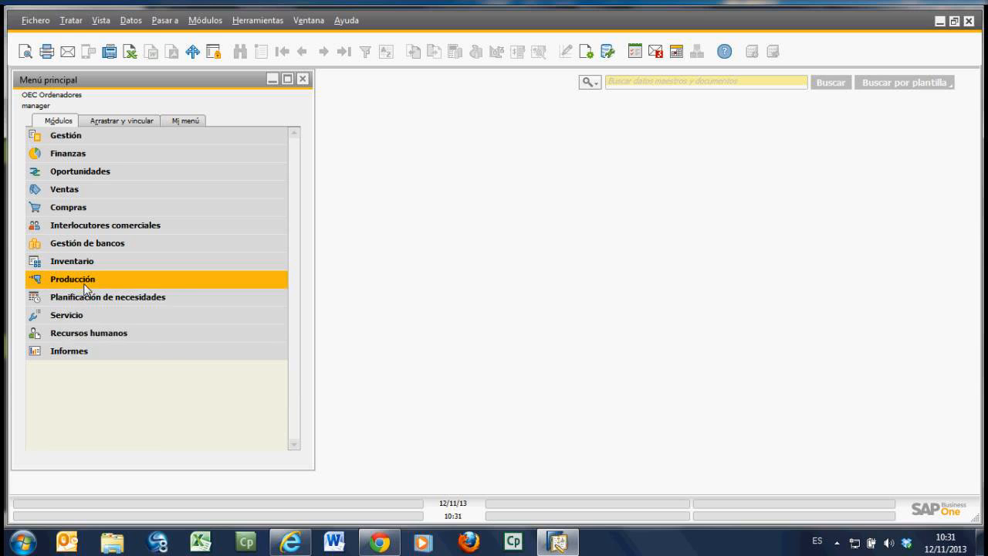
{"action": "left_click", "coordinate": [85, 281]}
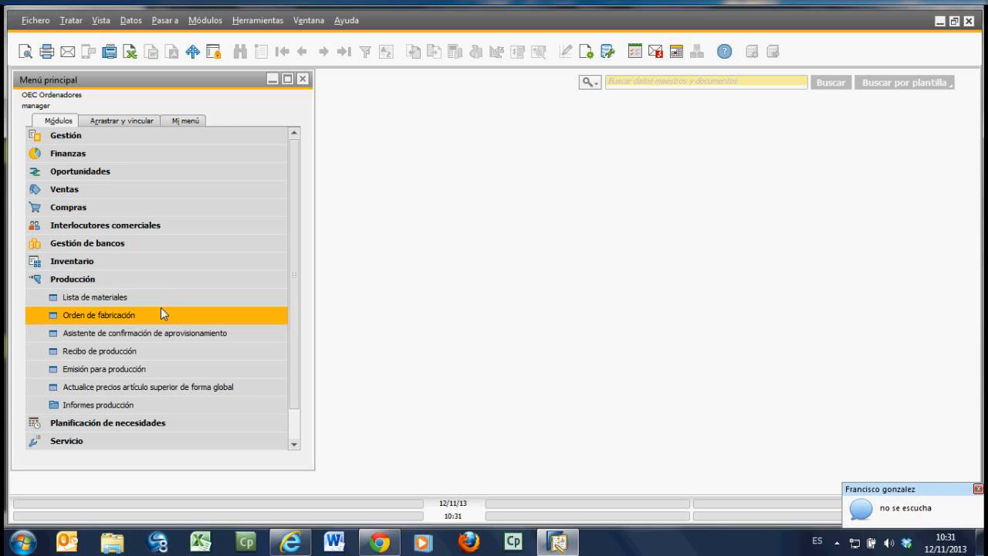
Step: Switch back to the AnyMeeting page and unmute the presenter's own microphone
{"action": "left_click", "coordinate": [376, 542]}
{"action": "left_click", "coordinate": [291, 542]}
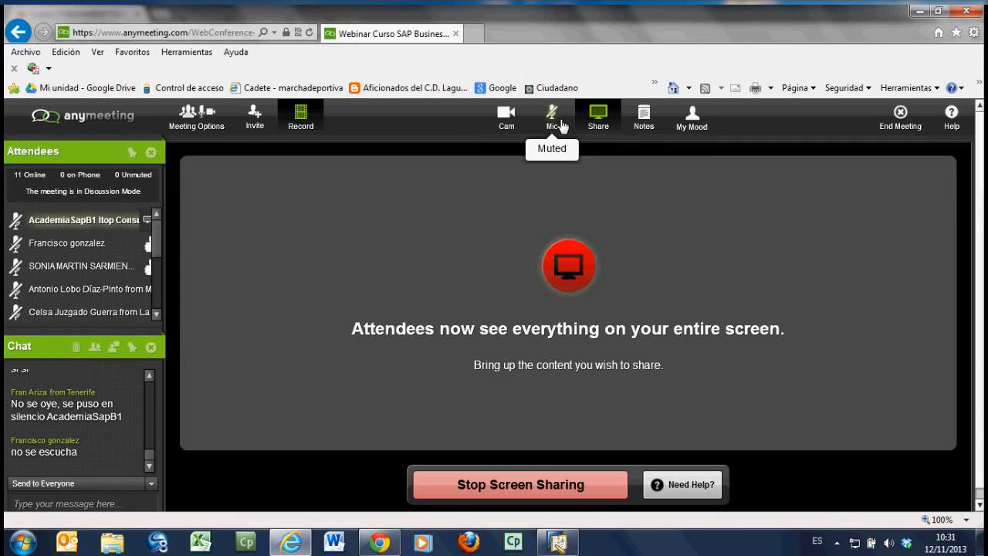
{"action": "left_click", "coordinate": [563, 126]}
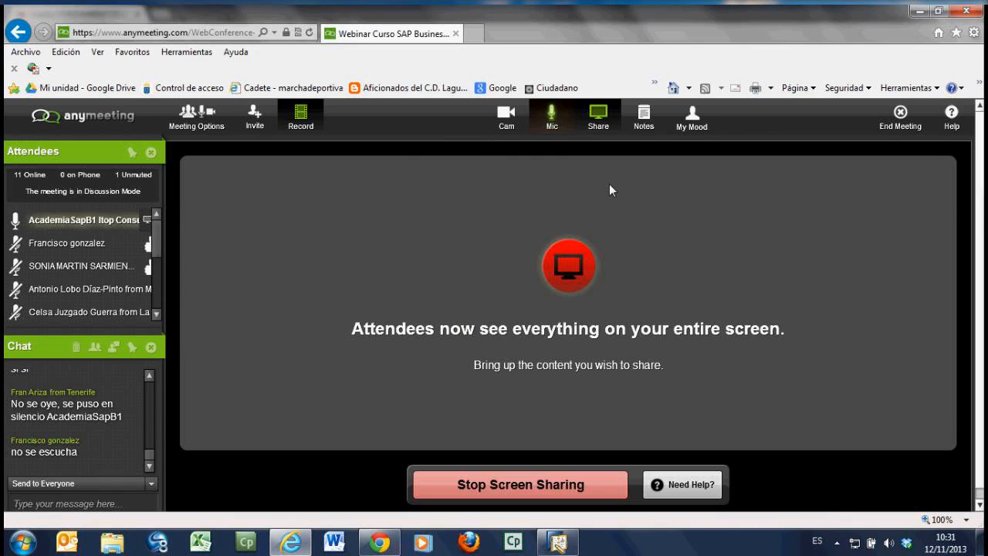
Step: Return to the SAP Business One client, collapse Producción, and review the contents of the Inventario module before collapsing it
{"action": "left_click", "coordinate": [921, 13]}
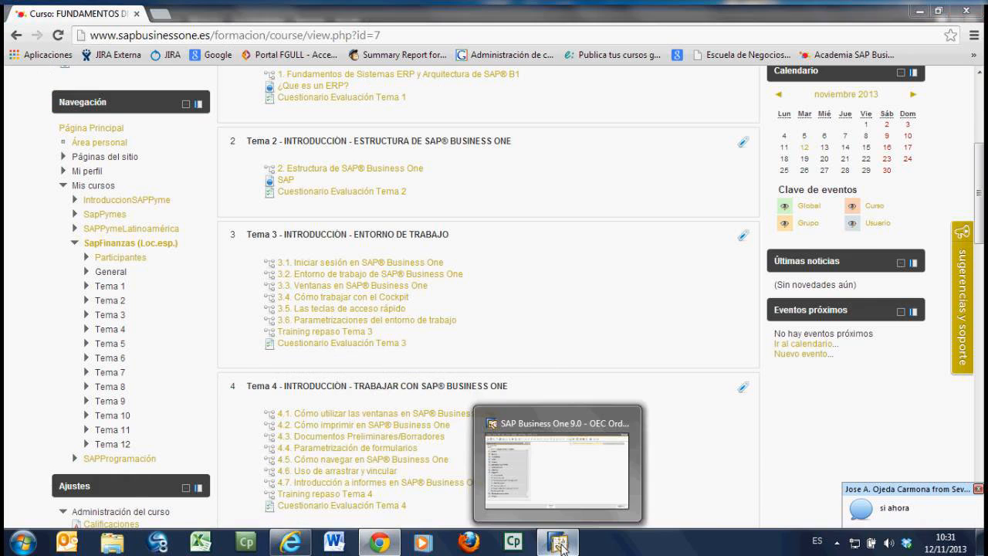
{"action": "left_click", "coordinate": [562, 547]}
{"action": "left_click", "coordinate": [73, 279]}
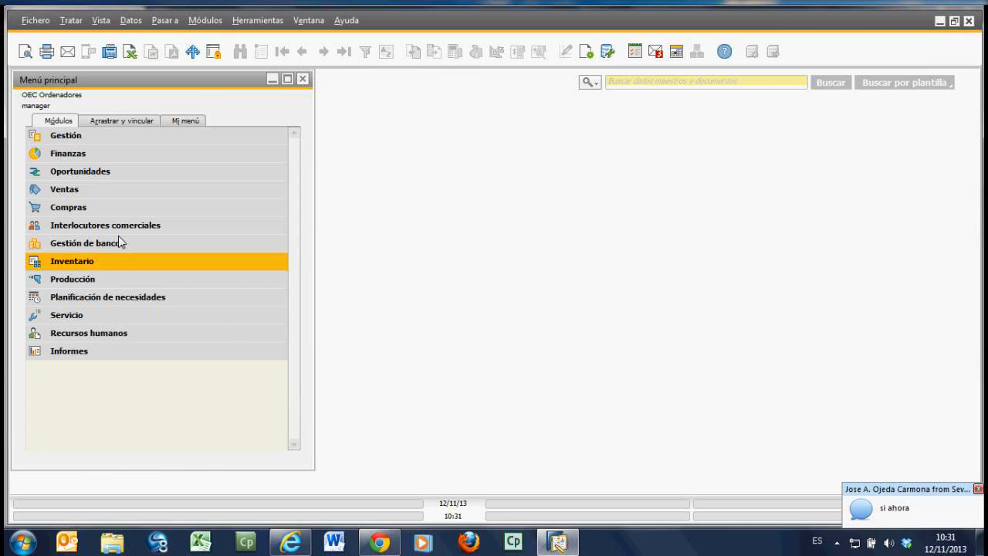
{"action": "left_click", "coordinate": [116, 261]}
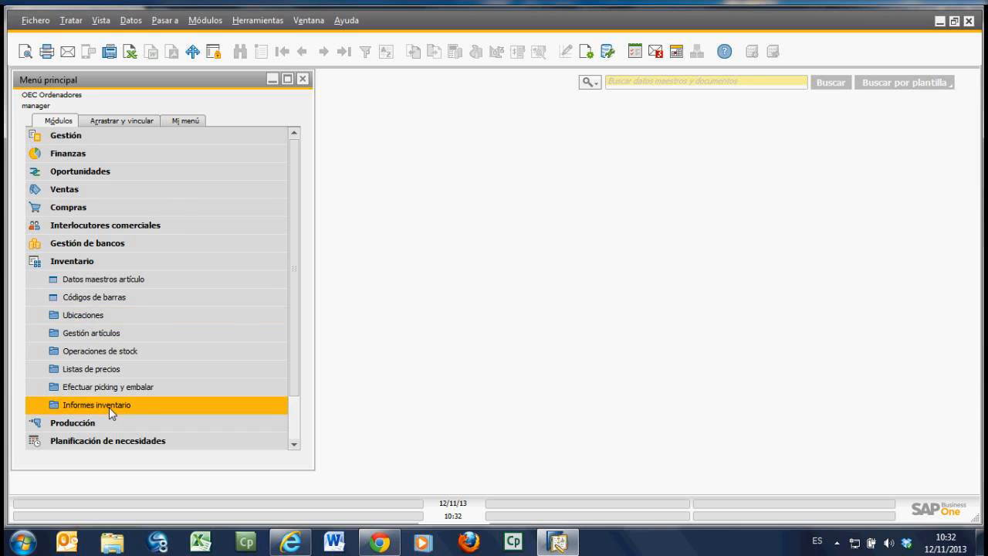
{"action": "left_click", "coordinate": [90, 263]}
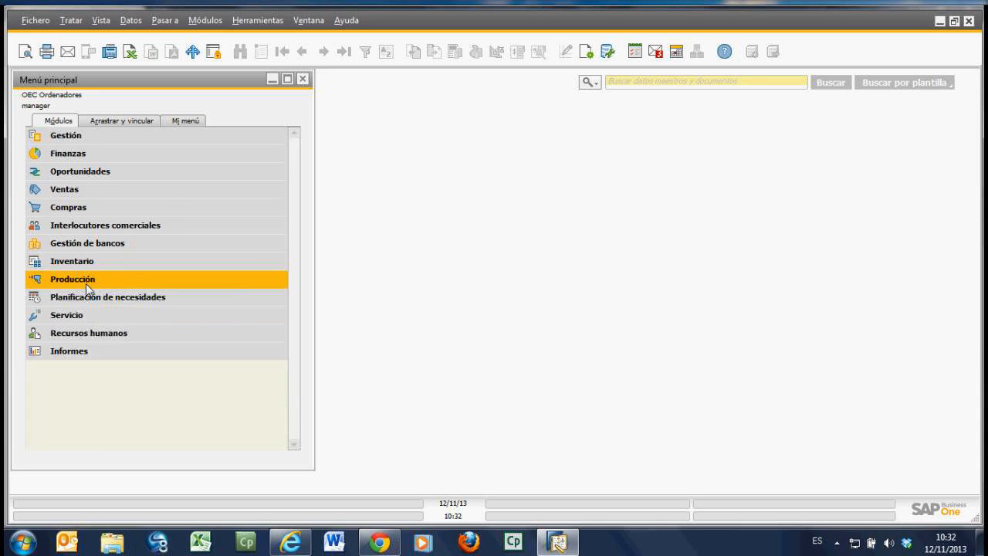
Step: Show the contents of the Producción and Planificación de necesidades modules one after the other, collapsing each one
{"action": "left_click", "coordinate": [85, 283]}
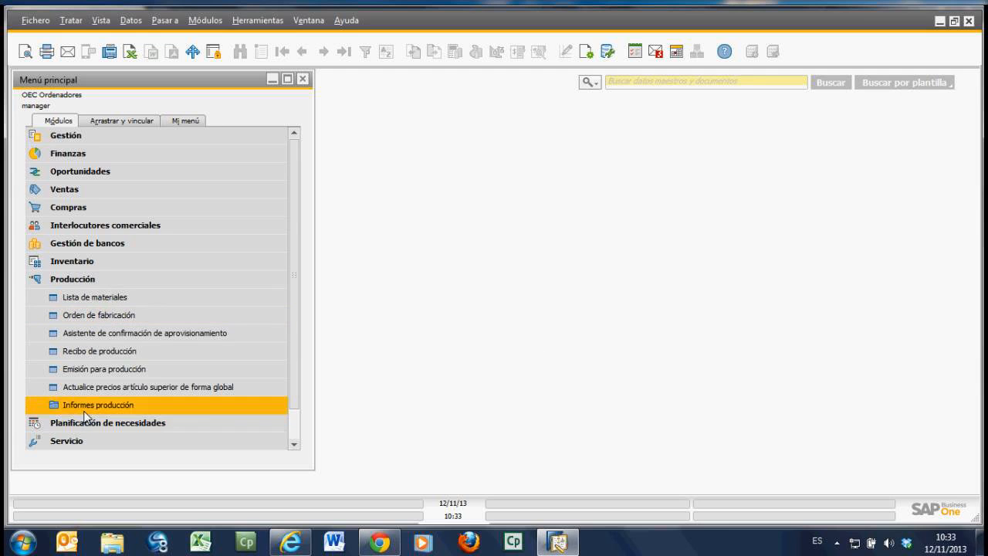
{"action": "left_click", "coordinate": [74, 279]}
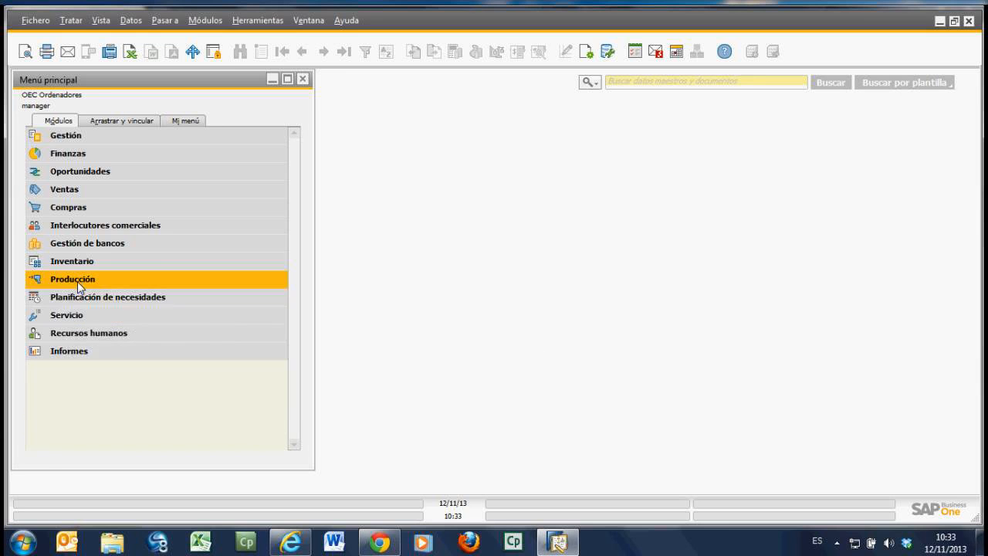
{"action": "left_click", "coordinate": [89, 297]}
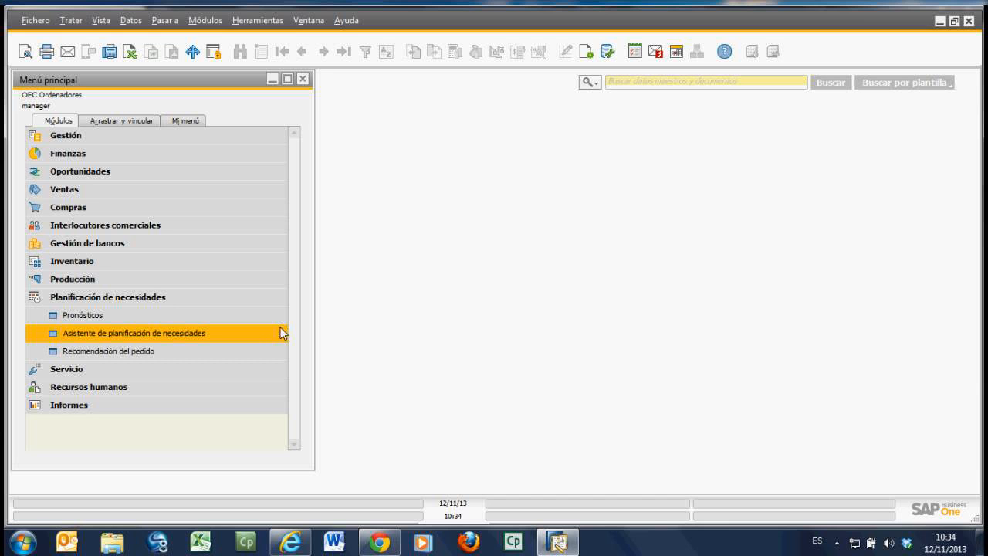
{"action": "left_click", "coordinate": [163, 298]}
Step: Show the contents of the Servicio and Recursos humanos modules one after the other, collapsing each one
{"action": "left_click", "coordinate": [135, 316]}
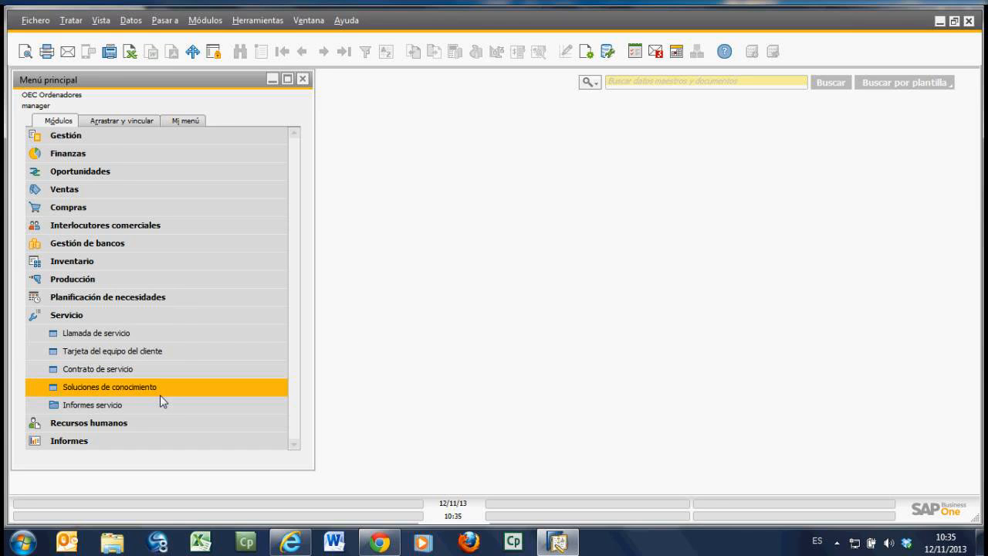
{"action": "left_click", "coordinate": [81, 408]}
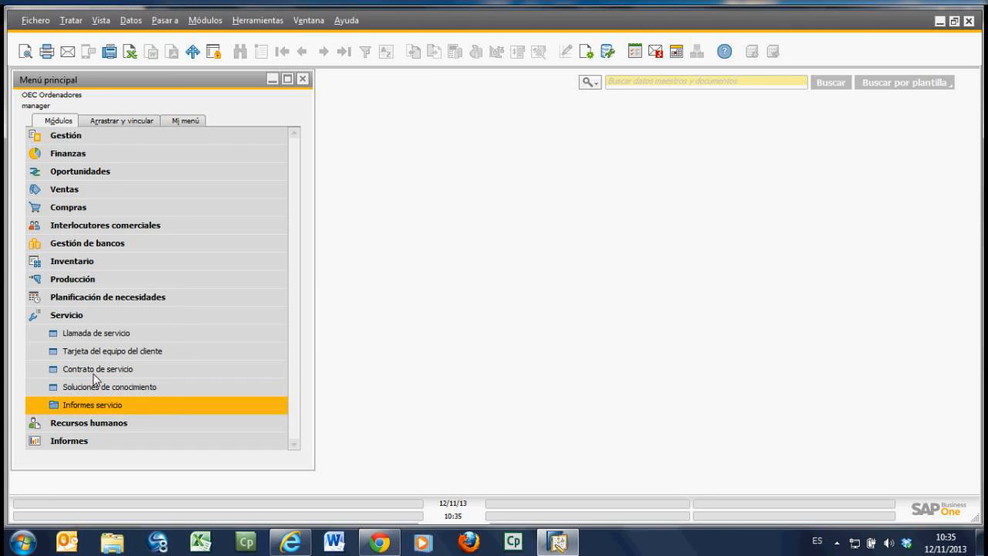
{"action": "left_click", "coordinate": [78, 317]}
{"action": "left_click", "coordinate": [84, 338]}
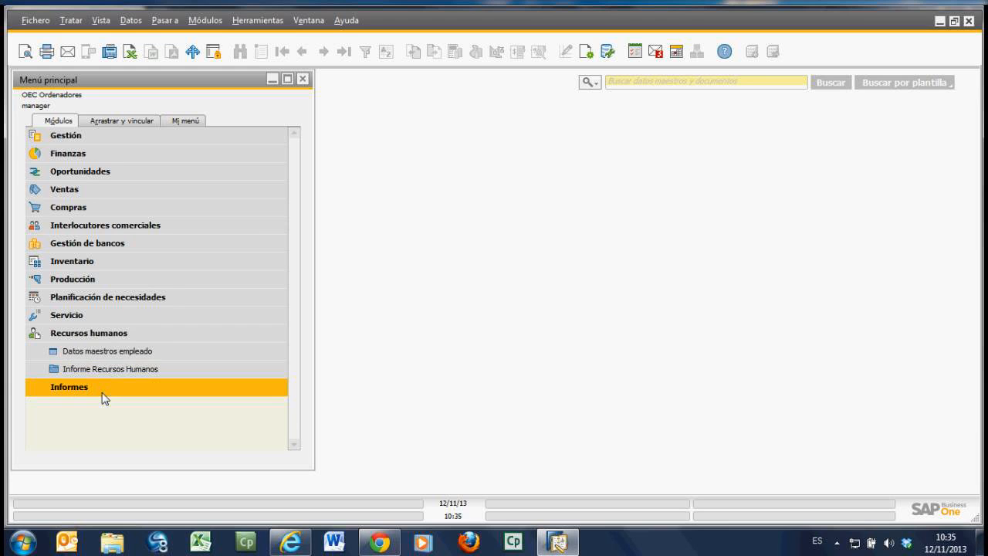
{"action": "left_click", "coordinate": [77, 337]}
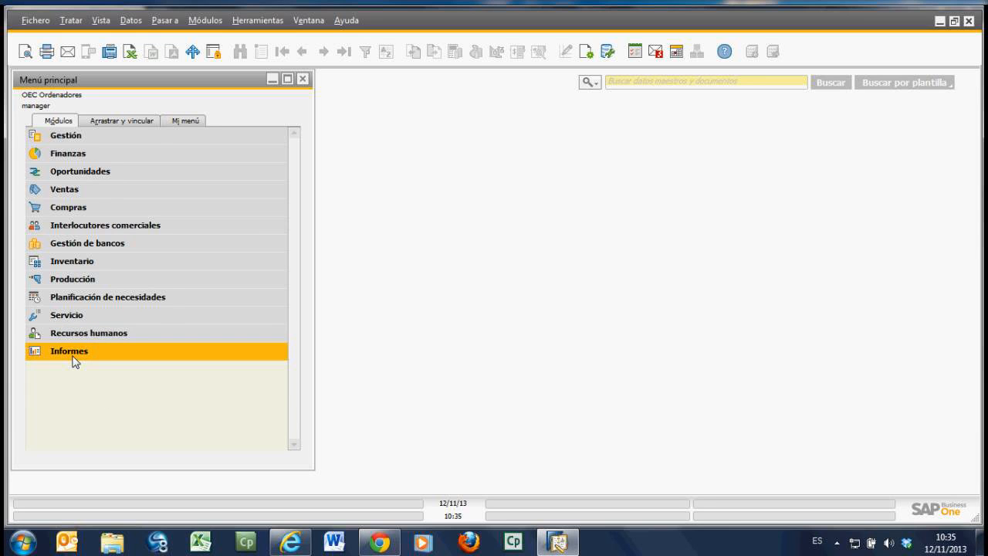
Step: Expand the Informes module, and expand Informes financieros within the Finanzas module to compare their report folders
{"action": "left_click", "coordinate": [75, 351]}
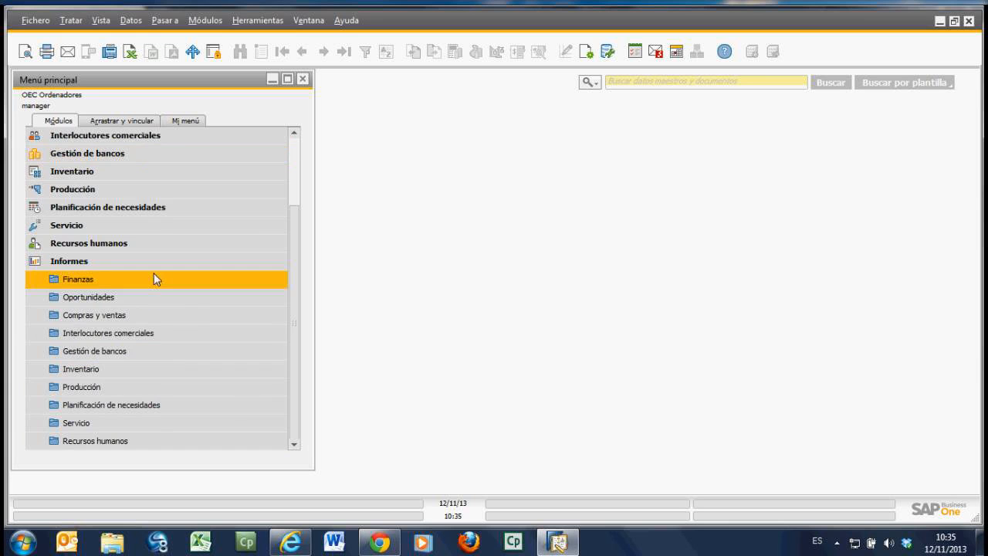
{"action": "scroll", "coordinate": [108, 175], "scroll_direction": "up", "scroll_amount": 2}
{"action": "left_click", "coordinate": [96, 154]}
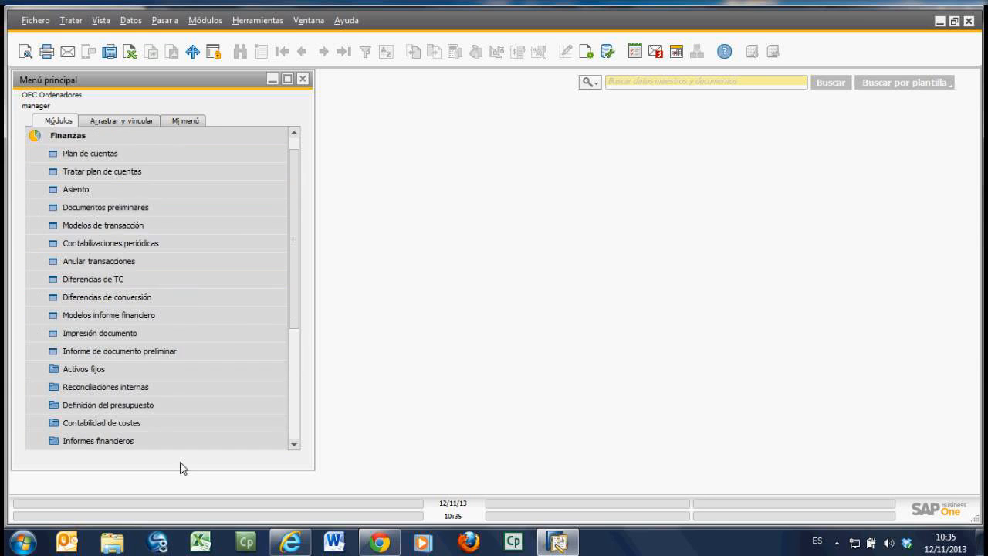
{"action": "scroll", "coordinate": [138, 423], "scroll_direction": "down", "scroll_amount": 1}
{"action": "left_click", "coordinate": [136, 423]}
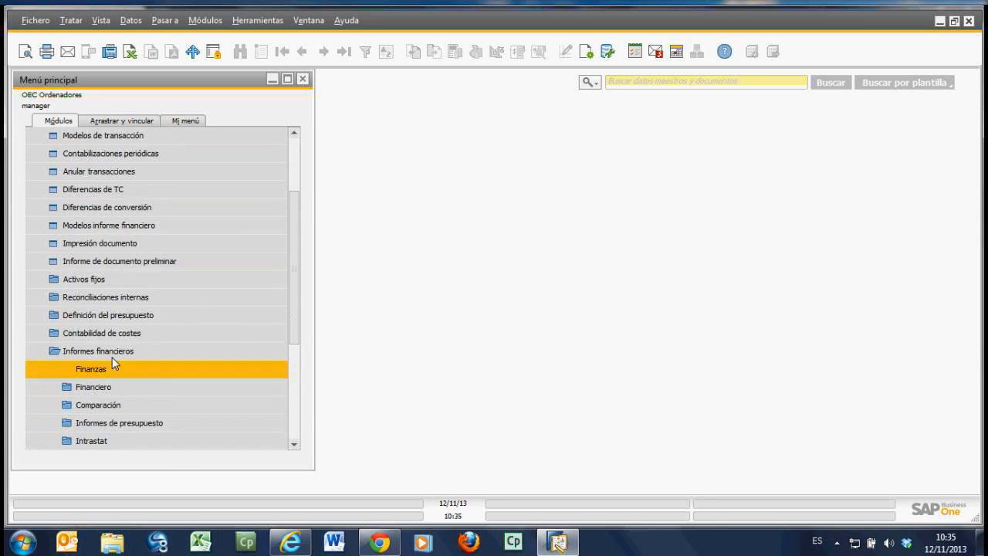
{"action": "scroll", "coordinate": [112, 357], "scroll_direction": "down", "scroll_amount": 3}
{"action": "scroll", "coordinate": [272, 446], "scroll_direction": "down", "scroll_amount": 3}
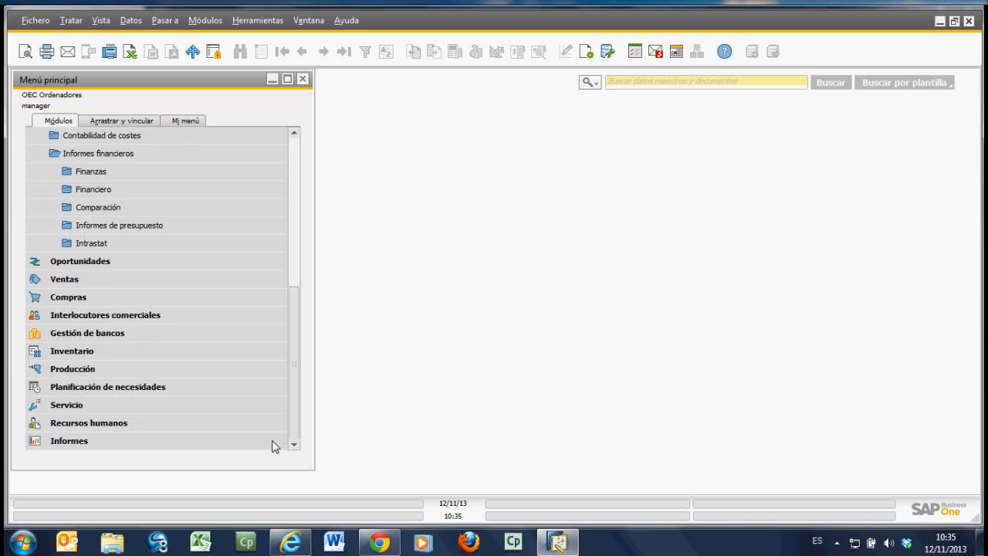
Step: Show the Finanzas report folders inside the Informes module and collapse the module
{"action": "left_click", "coordinate": [272, 446]}
{"action": "left_click", "coordinate": [105, 282]}
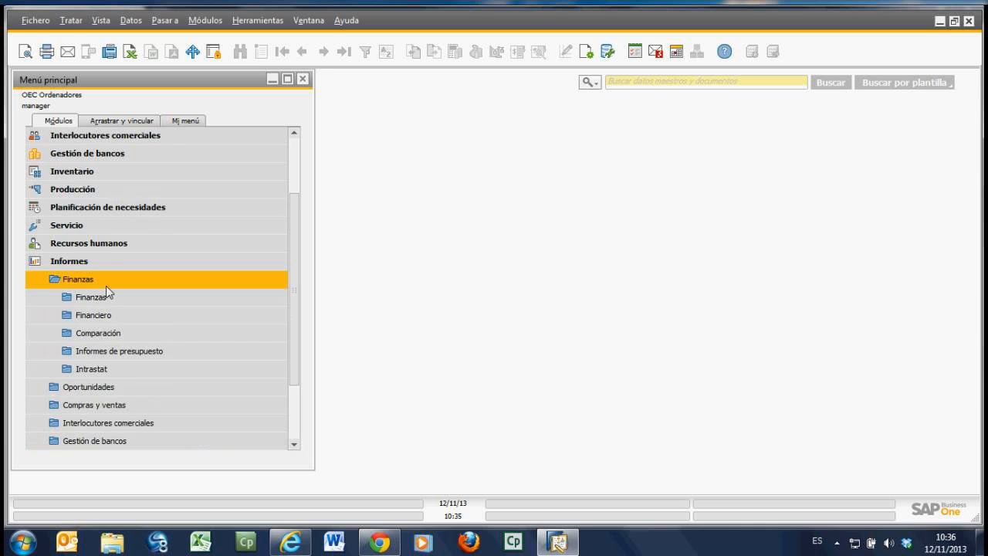
{"action": "left_click", "coordinate": [159, 261]}
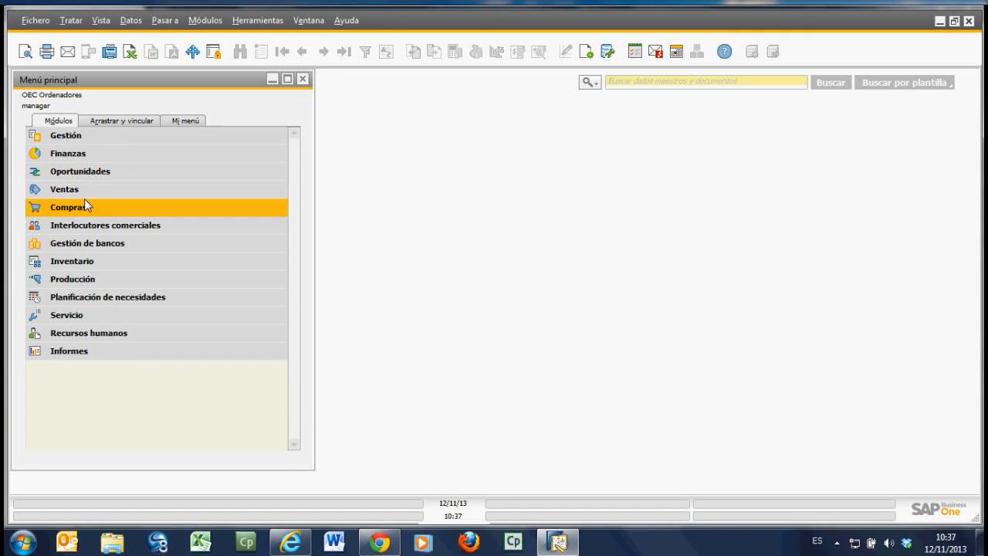
Step: Switch to the AnyMeeting page and mute the two attendees in the list whose microphones are open
{"action": "left_click", "coordinate": [298, 549]}
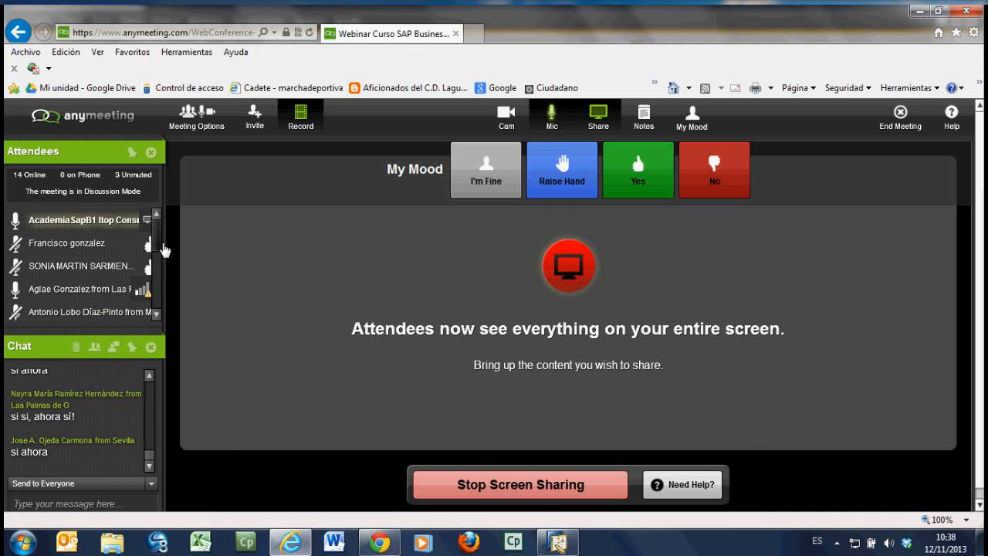
{"action": "mouse_move", "coordinate": [163, 249]}
{"action": "left_mouse_down"}
{"action": "mouse_move", "coordinate": [163, 304]}
{"action": "mouse_move", "coordinate": [158, 255]}
{"action": "left_mouse_up"}
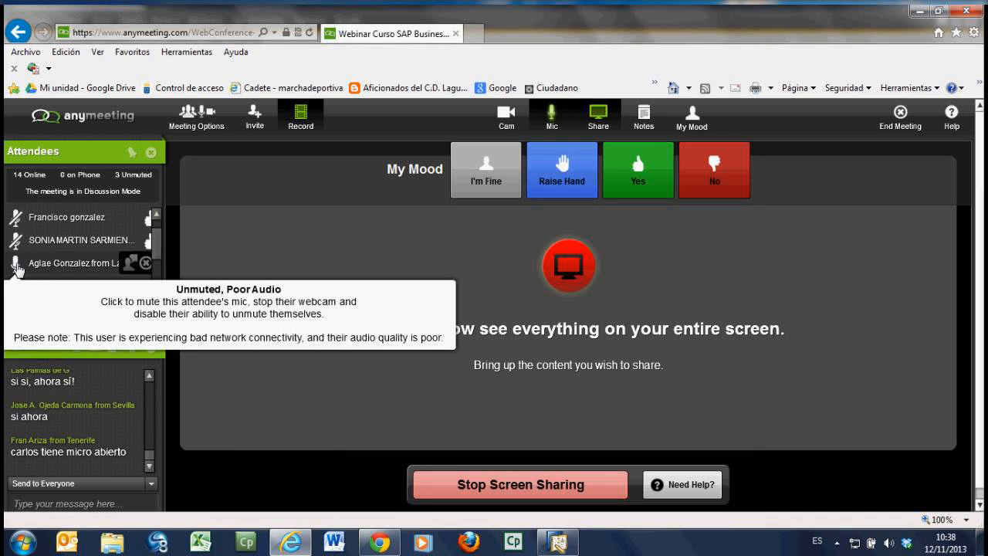
{"action": "left_click", "coordinate": [16, 266]}
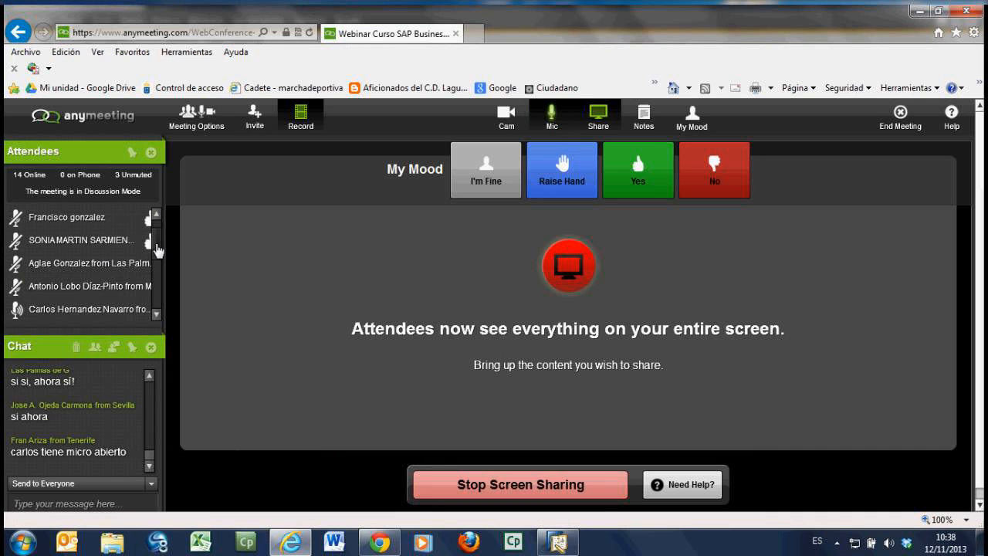
{"action": "left_click_drag", "start_coordinate": [158, 250], "coordinate": [163, 270]}
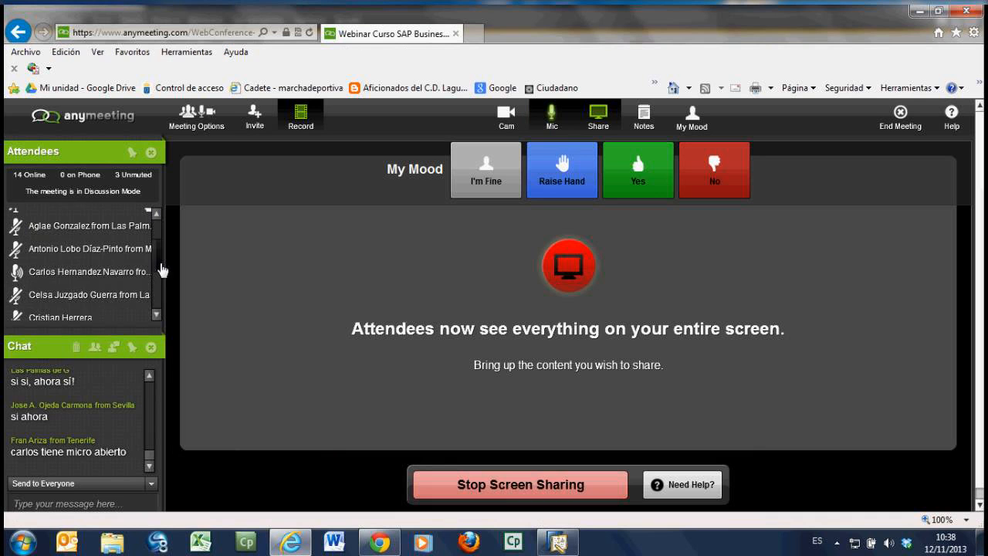
{"action": "left_click", "coordinate": [17, 274]}
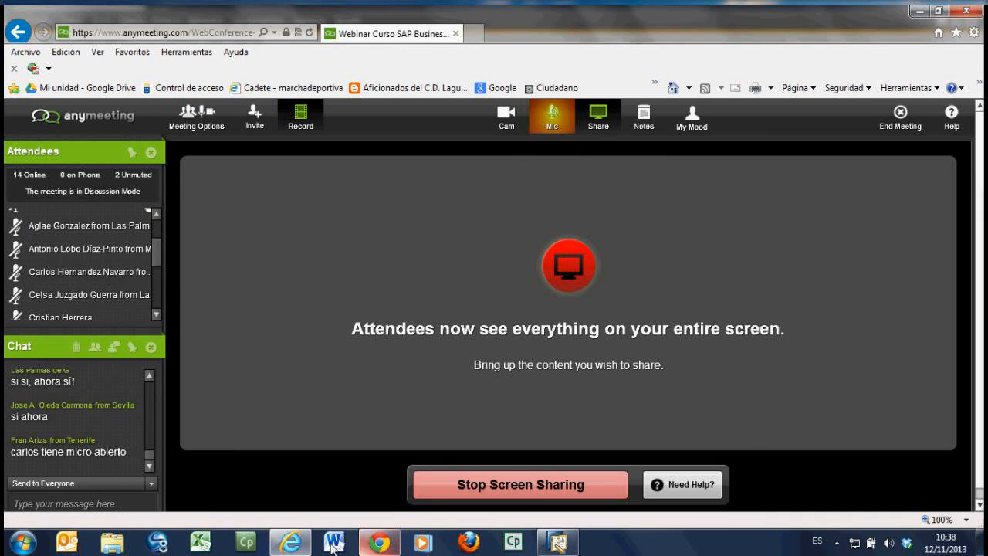
Step: Return to the SAP Business One client and review the contents of the Ventas module before collapsing it
{"action": "left_click", "coordinate": [555, 544]}
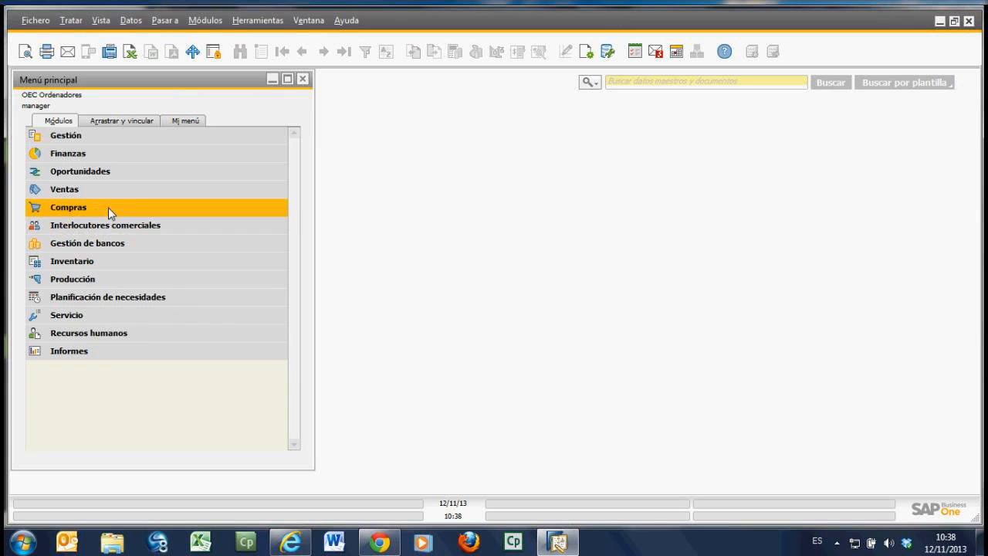
{"action": "left_click", "coordinate": [88, 189]}
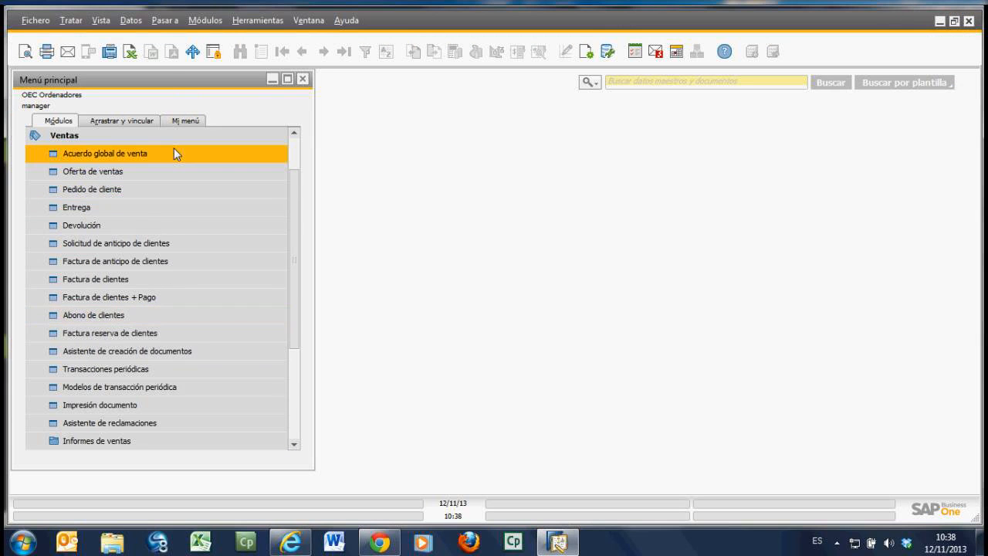
{"action": "left_click", "coordinate": [105, 139]}
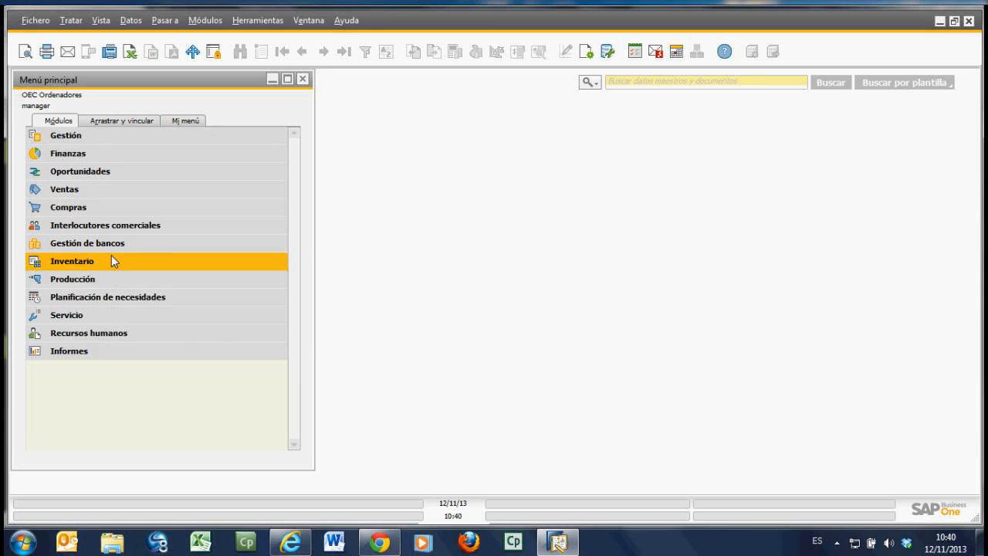
Step: Open Datos maestros interlocutor comercial from the Interlocutores comerciales module and go to the first record
{"action": "left_click", "coordinate": [112, 224]}
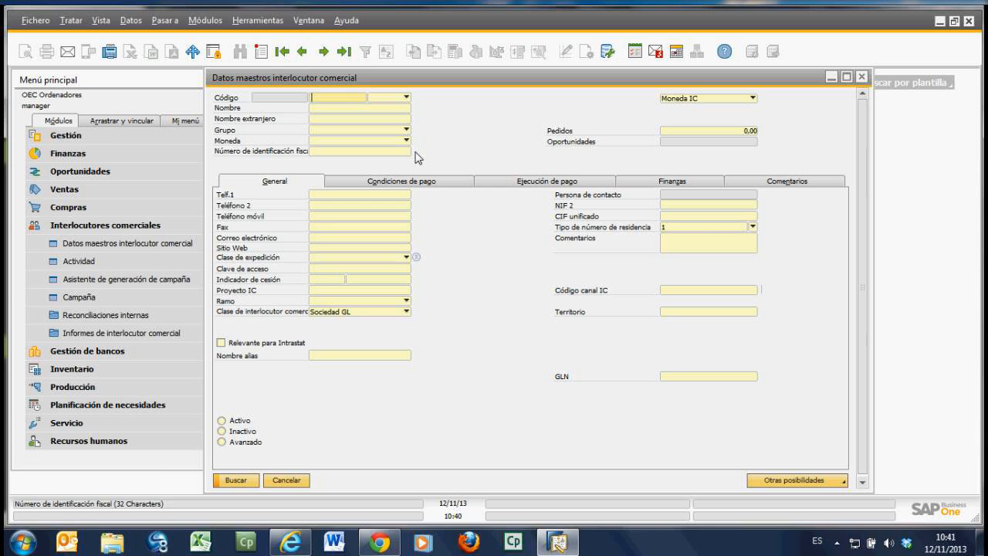
{"action": "left_click", "coordinate": [283, 51]}
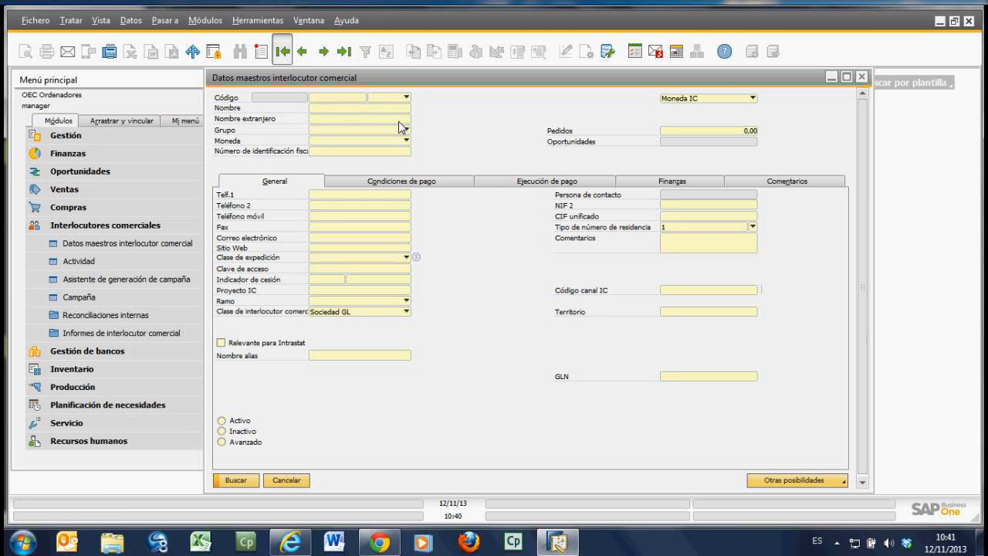
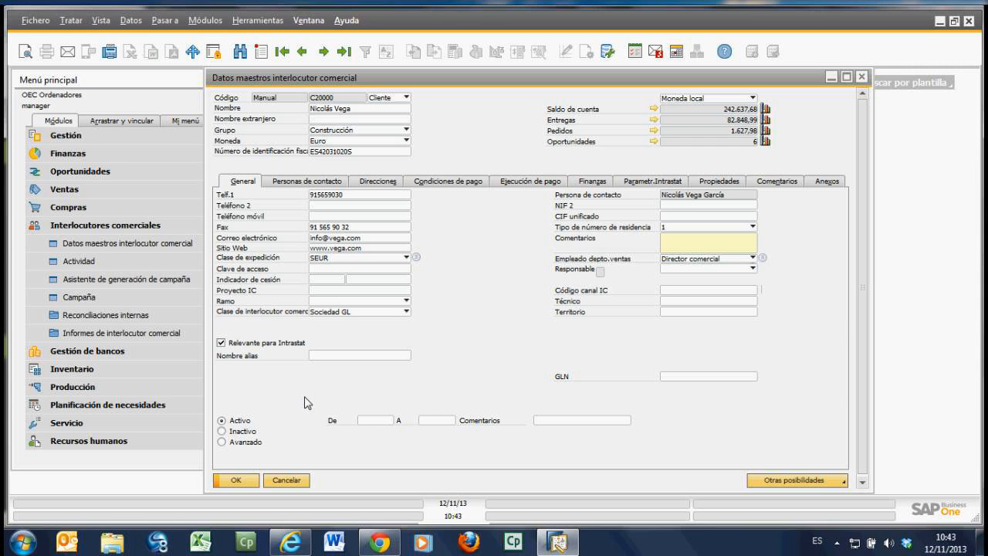
Step: Review the business partner's contact persons and its Enviar a delivery addresses 21, 22, 45 and 55
{"action": "left_click", "coordinate": [303, 185]}
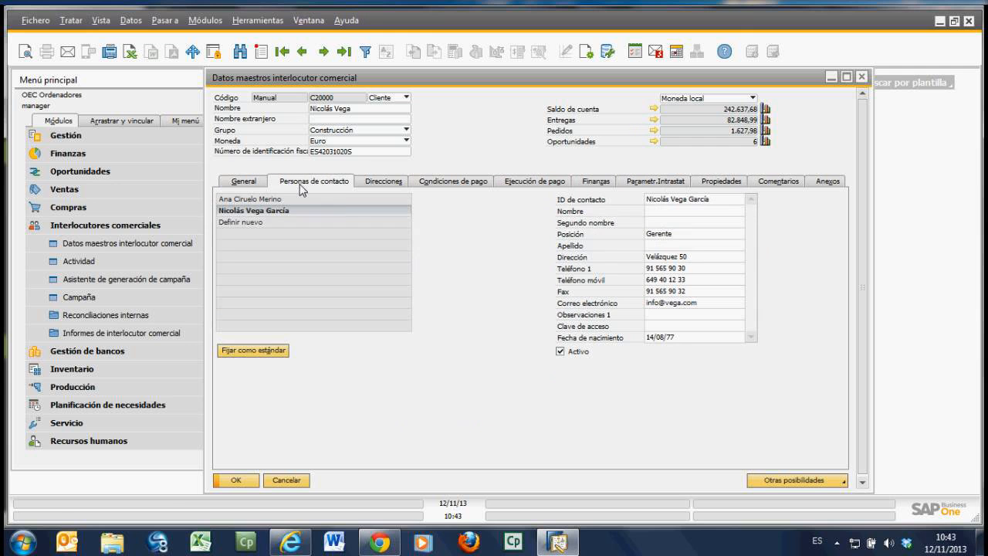
{"action": "left_click", "coordinate": [380, 186]}
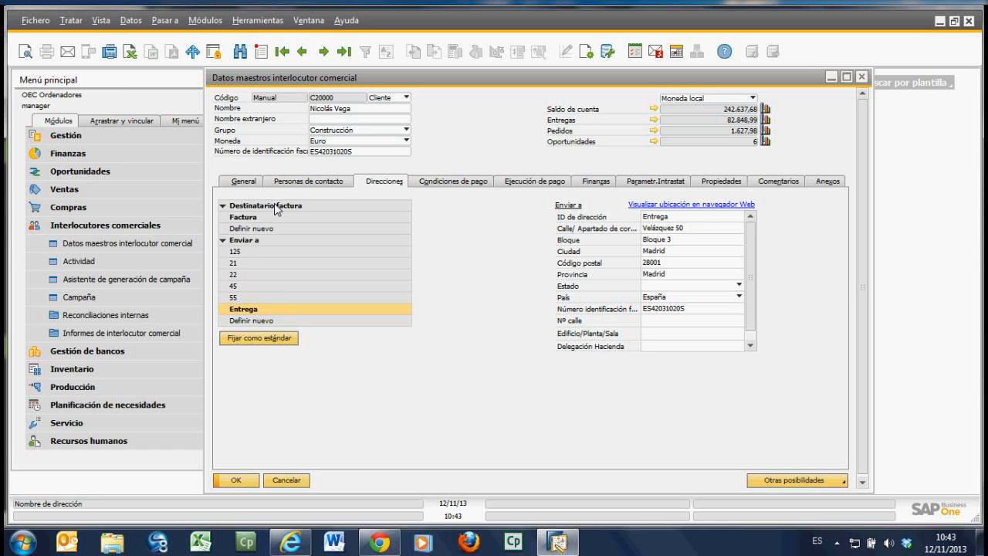
{"action": "left_click", "coordinate": [264, 262]}
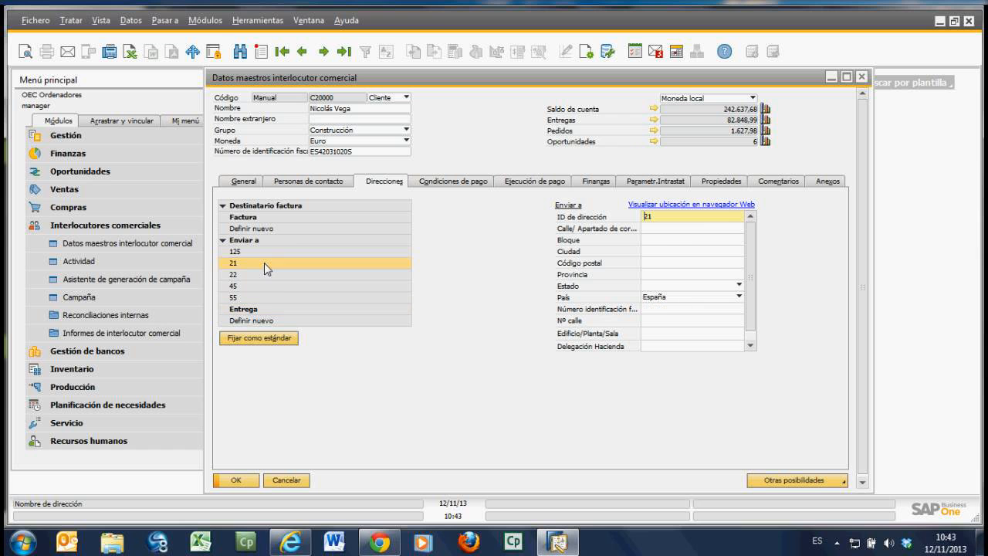
{"action": "left_click", "coordinate": [264, 274]}
{"action": "left_click", "coordinate": [263, 287]}
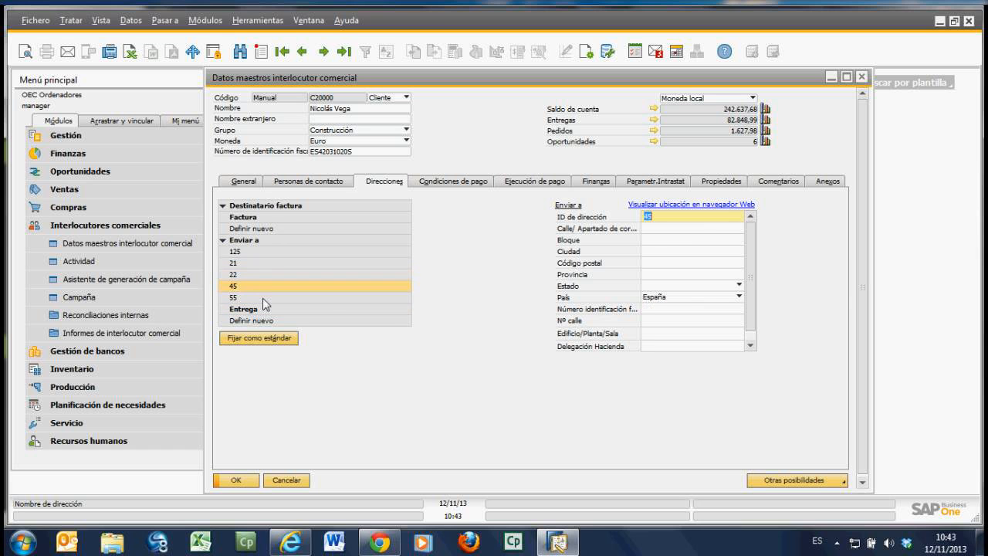
{"action": "left_click", "coordinate": [263, 298]}
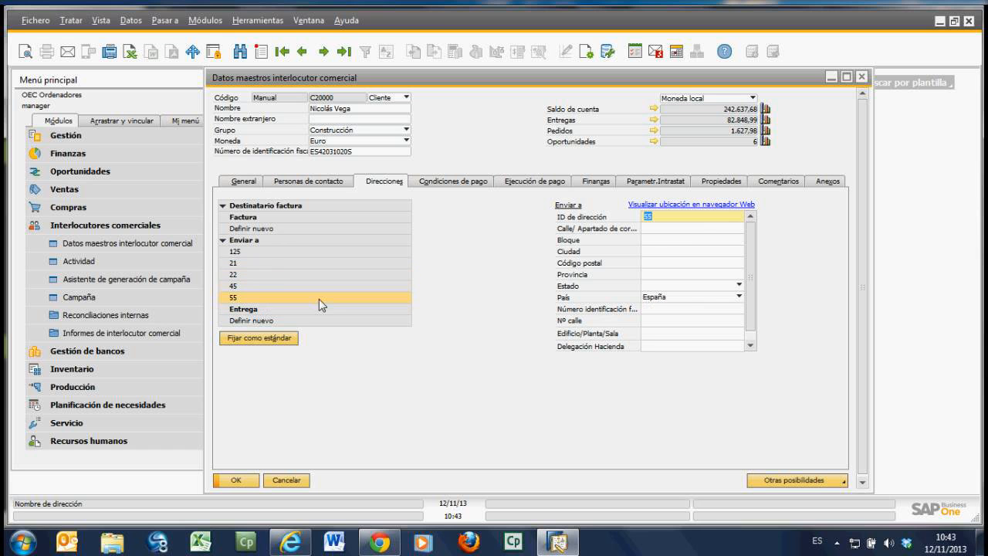
{"action": "left_click", "coordinate": [272, 264]}
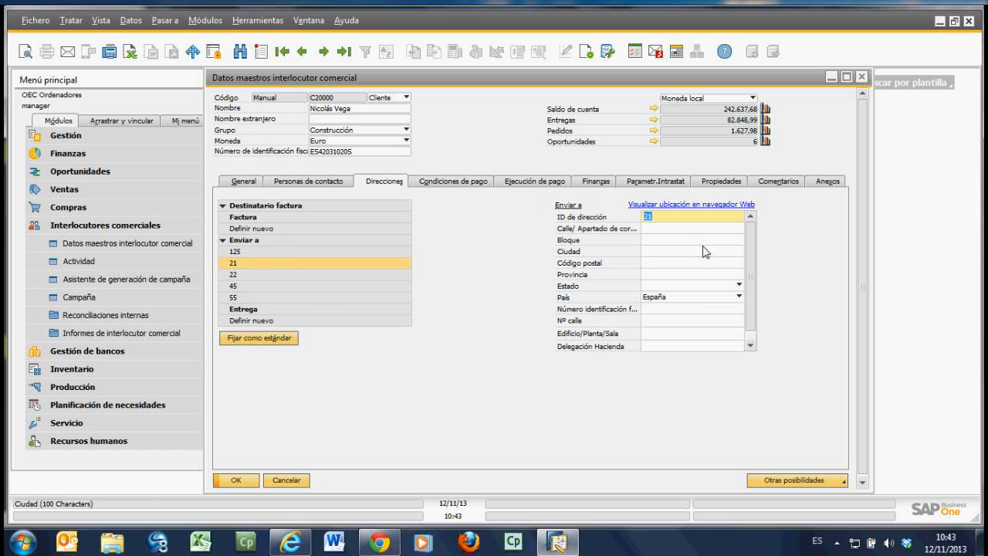
Step: Review the partner's payment terms, payment execution and finance data, including the available Status de impuesto options
{"action": "left_click", "coordinate": [448, 182]}
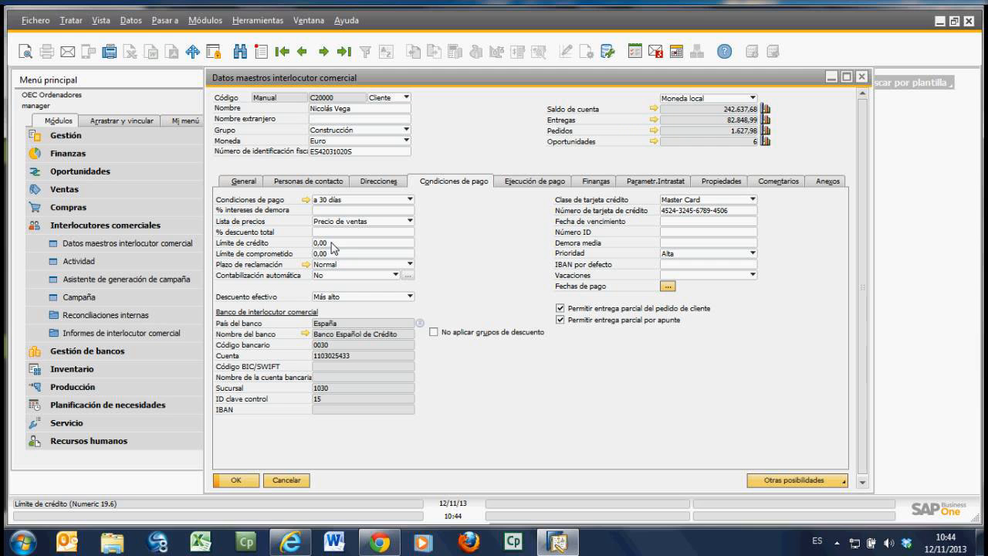
{"action": "left_click", "coordinate": [526, 184]}
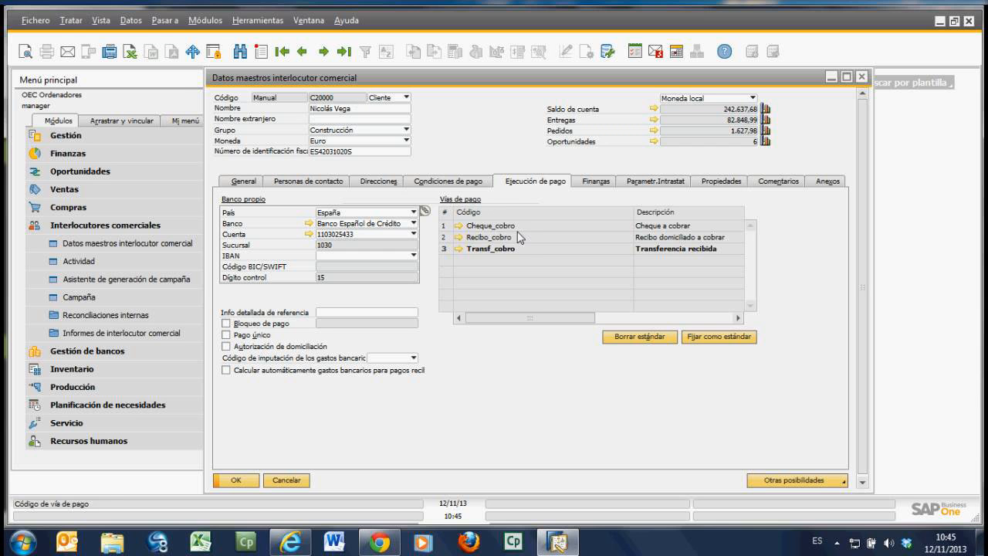
{"action": "left_click", "coordinate": [597, 183]}
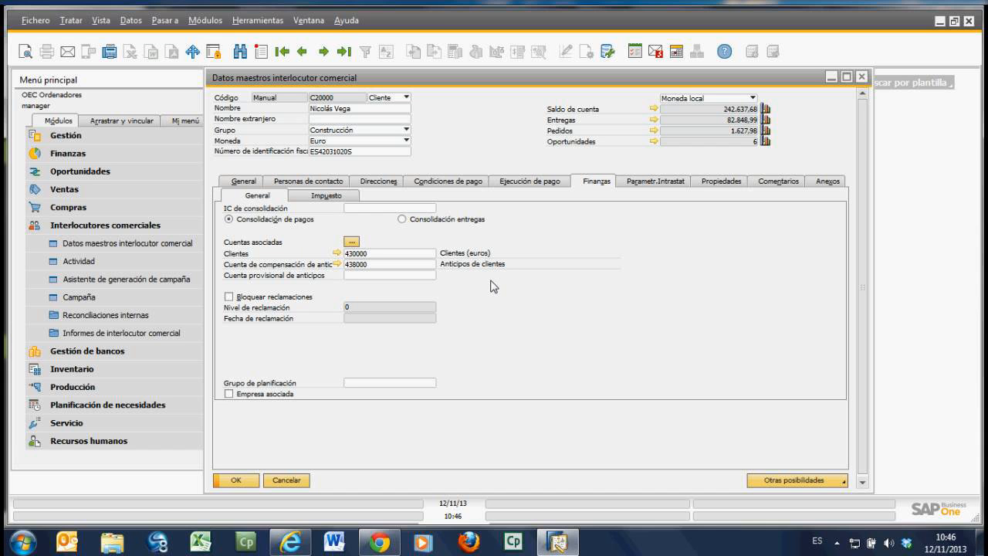
{"action": "left_click", "coordinate": [327, 198]}
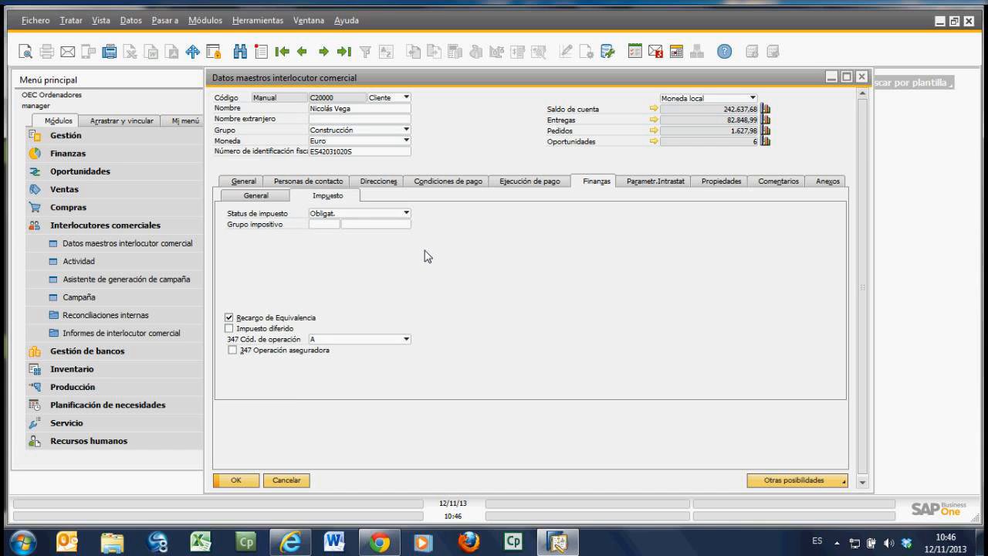
{"action": "left_click", "coordinate": [405, 214]}
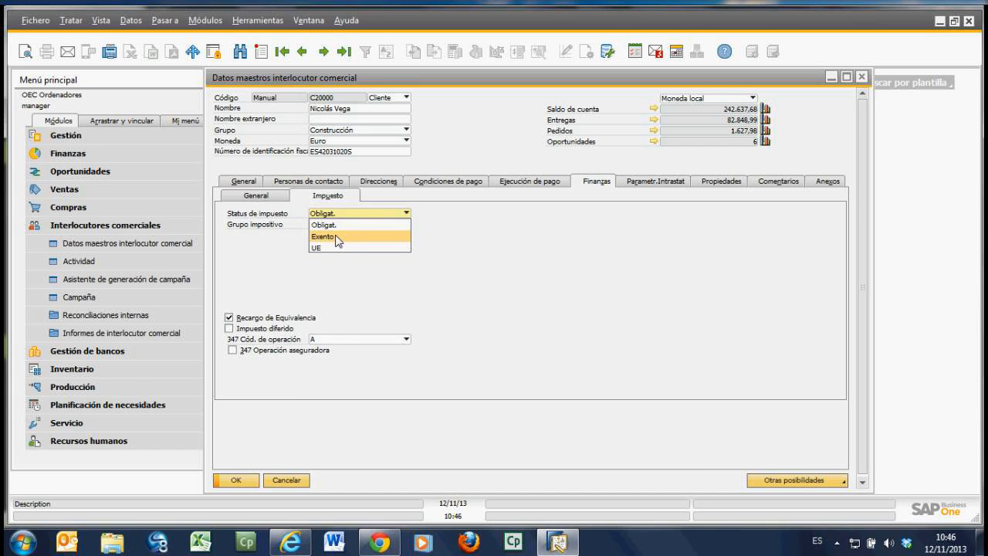
{"action": "left_click", "coordinate": [506, 236]}
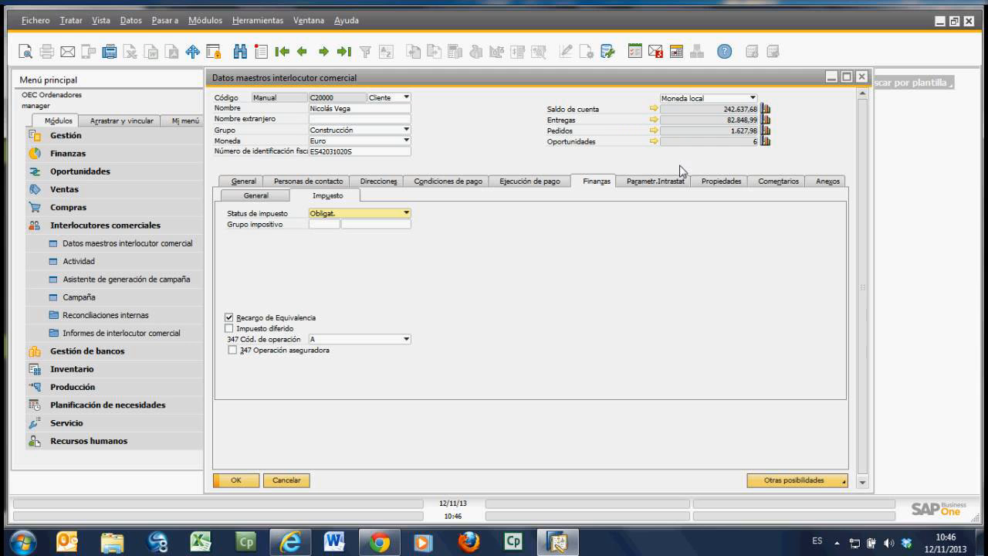
Step: Examine the partner's Intrastat parameters and look through the list of business partner properties
{"action": "left_click", "coordinate": [656, 183]}
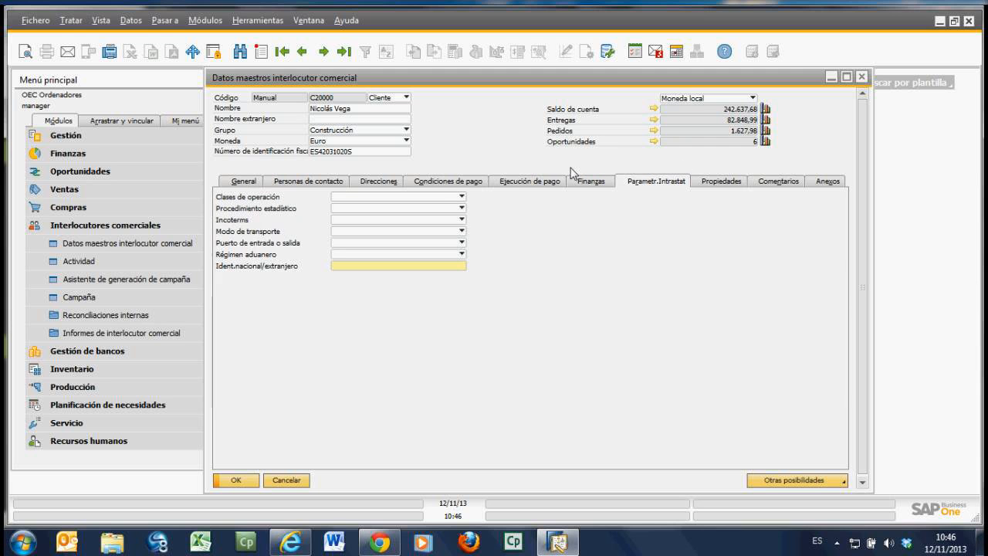
{"action": "left_click", "coordinate": [712, 183]}
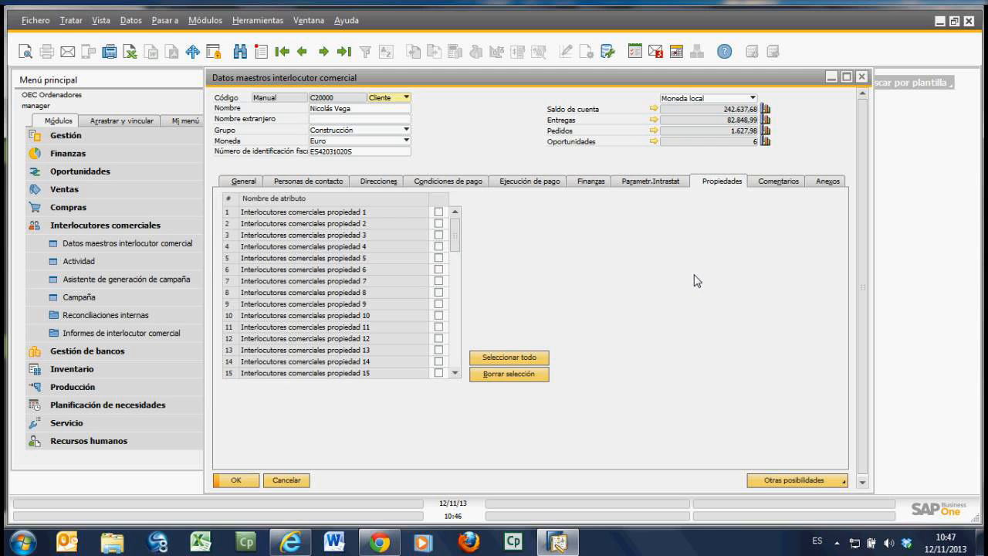
{"action": "left_click", "coordinate": [456, 373]}
{"action": "left_click", "coordinate": [456, 374]}
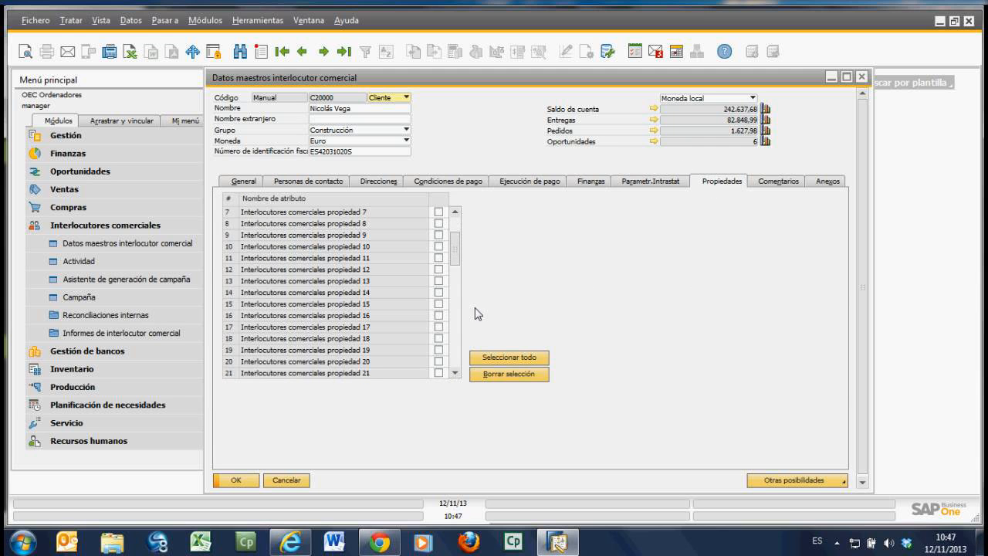
{"action": "left_click_drag", "start_coordinate": [456, 260], "coordinate": [456, 226]}
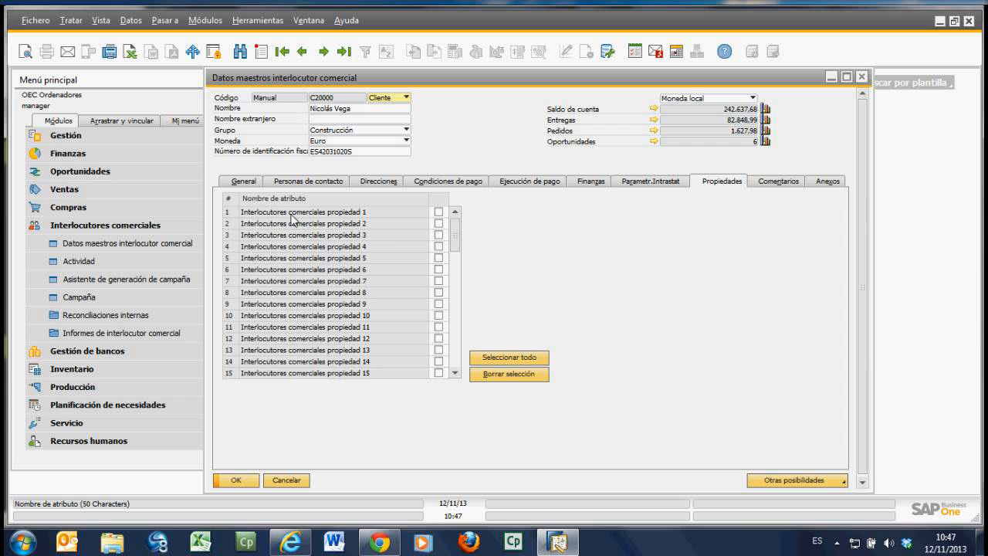
Step: Try marking Interlocutores comerciales propiedad 1 for the partner and clear the mark again
{"action": "left_click", "coordinate": [439, 212]}
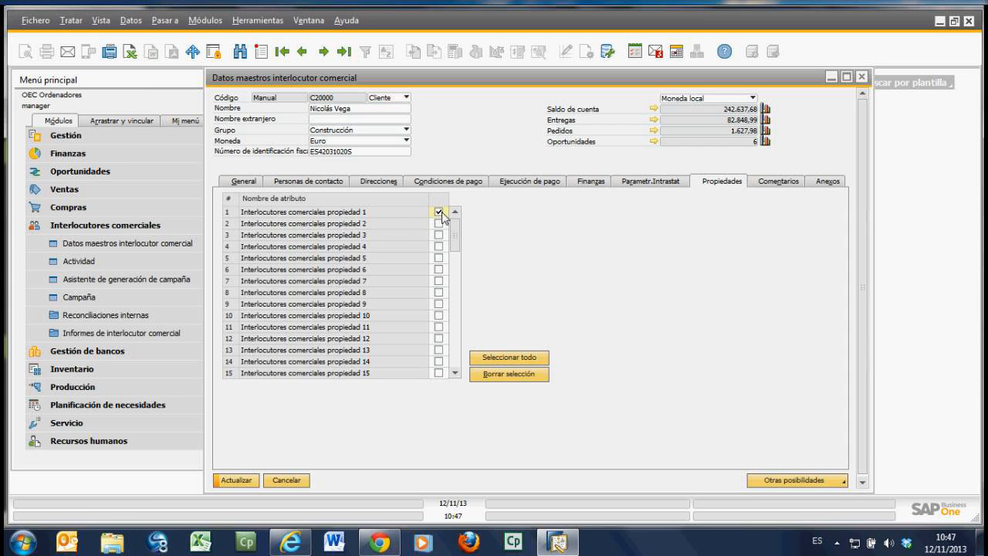
{"action": "left_click", "coordinate": [439, 211]}
{"action": "left_click", "coordinate": [439, 223]}
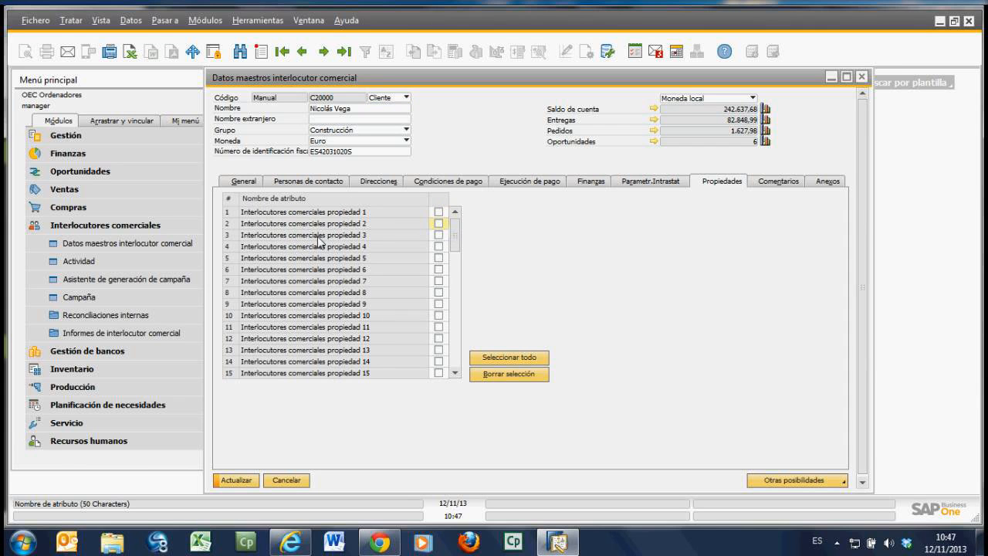
Step: Show the partner's comments area and the attachments list, including the option to browse for a file
{"action": "left_click", "coordinate": [775, 183]}
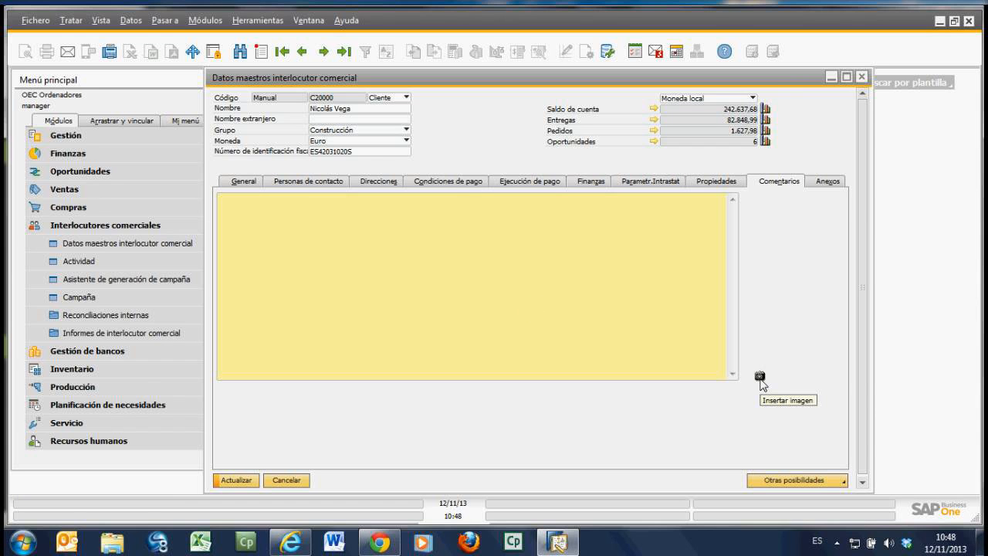
{"action": "left_click", "coordinate": [833, 182]}
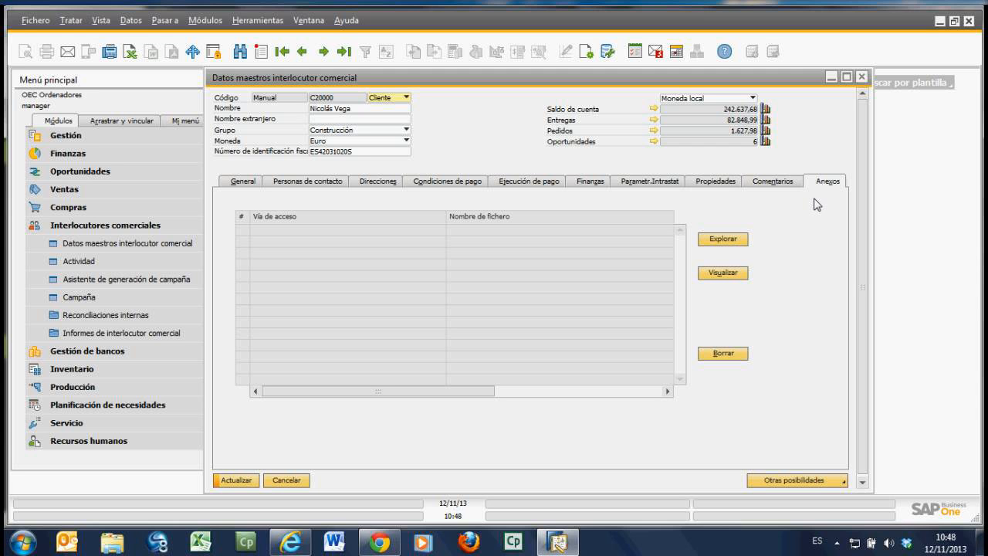
{"action": "left_click", "coordinate": [725, 240]}
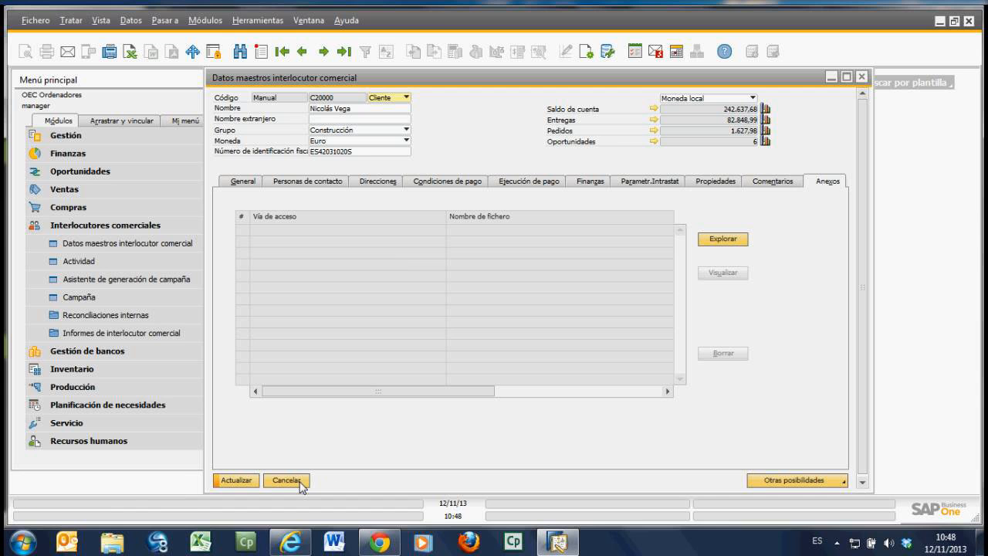
Step: Compare the available Grupo options with the partner's properties list, keeping the Construcción group
{"action": "left_click", "coordinate": [407, 131]}
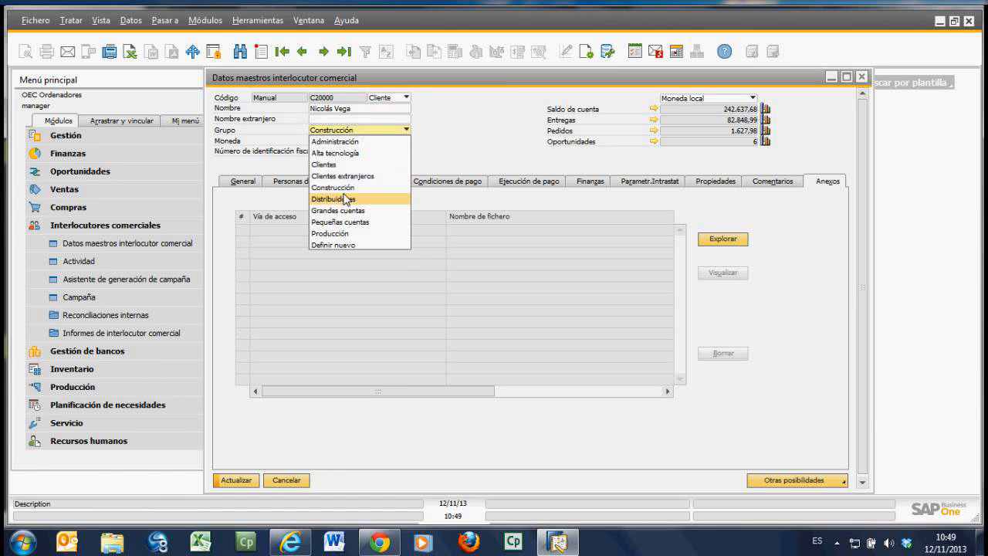
{"action": "left_click", "coordinate": [455, 154]}
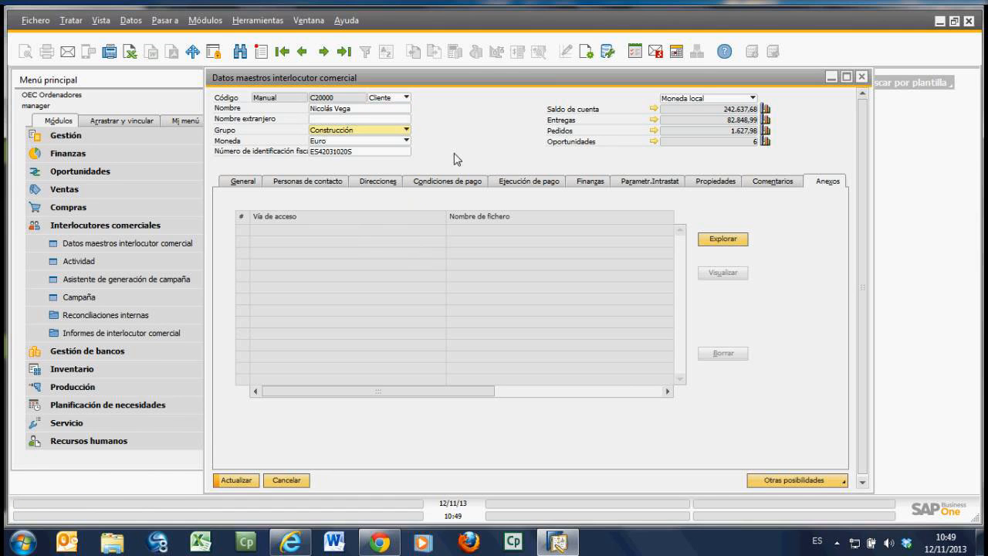
{"action": "left_click", "coordinate": [719, 183]}
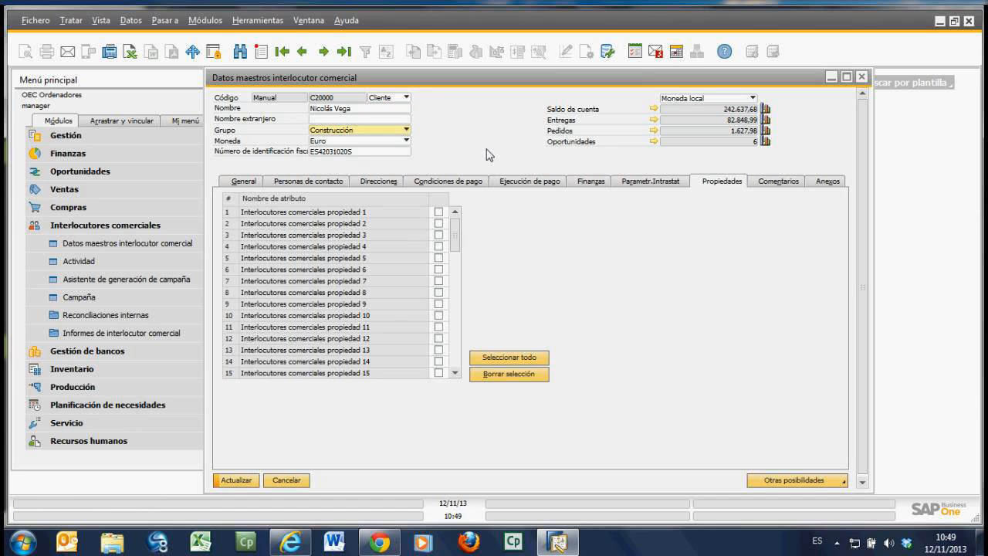
{"action": "left_click", "coordinate": [406, 130]}
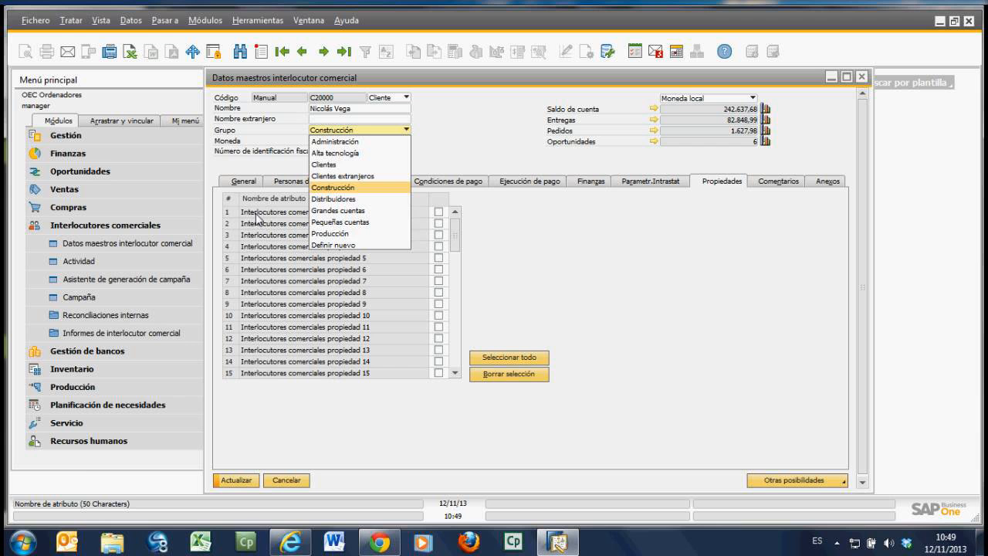
{"action": "left_click", "coordinate": [712, 263]}
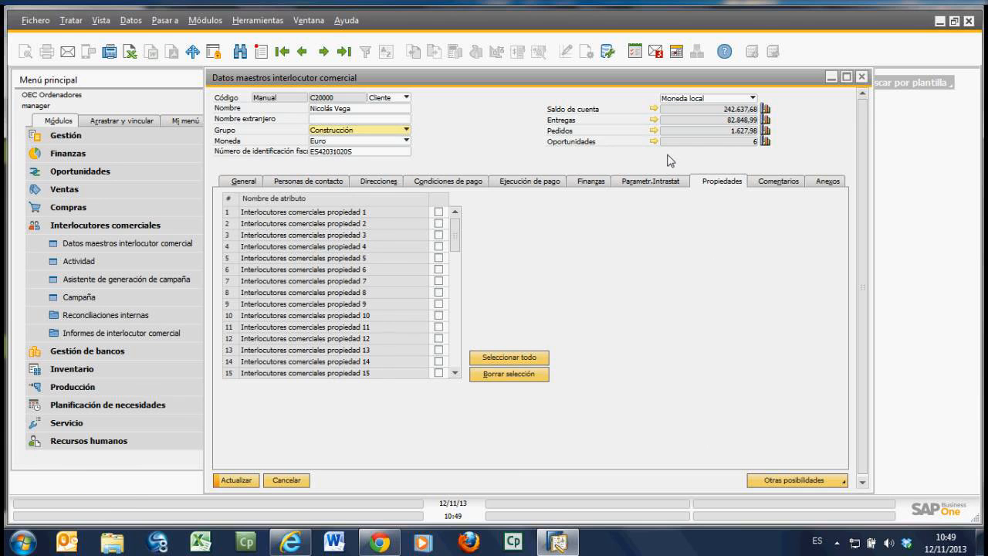
Step: Open the Saldo de cuenta detail from the partner's general data, review its transactions in full view and close it
{"action": "left_click", "coordinate": [244, 184]}
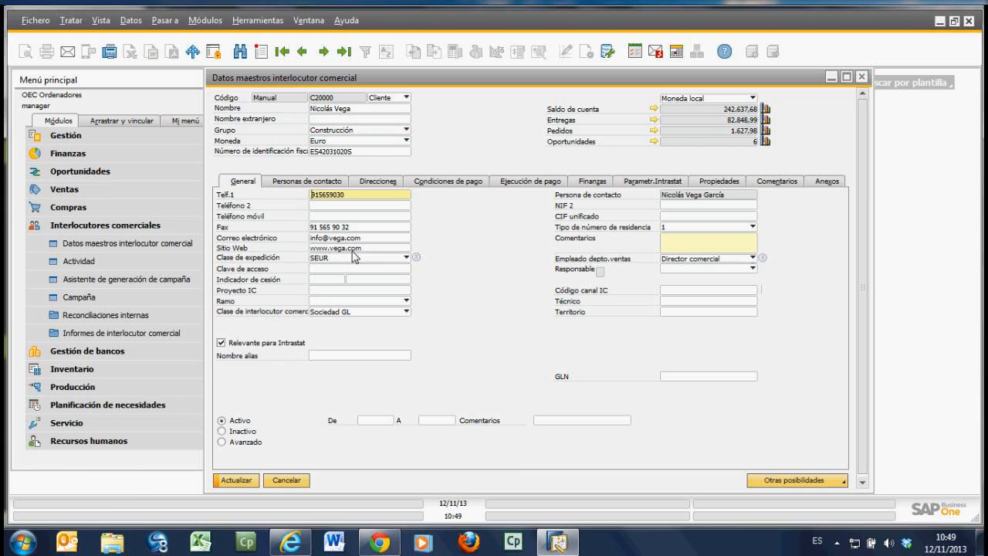
{"action": "left_click", "coordinate": [655, 110]}
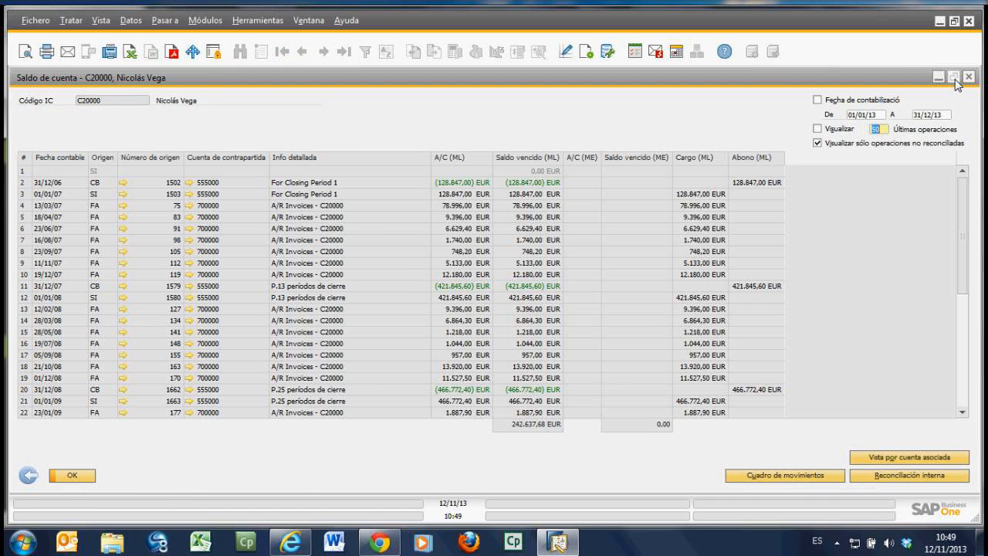
{"action": "left_click", "coordinate": [955, 77]}
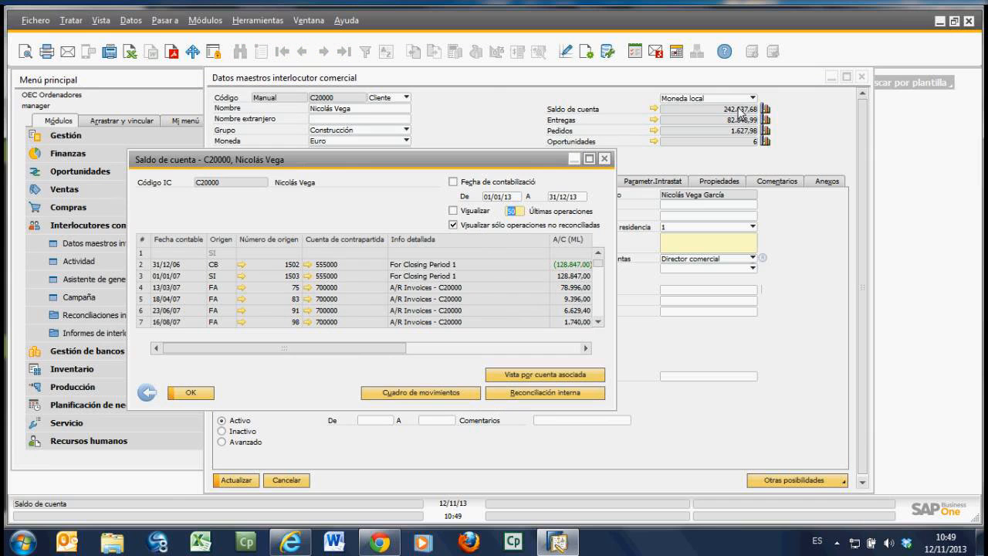
{"action": "left_click", "coordinate": [591, 161]}
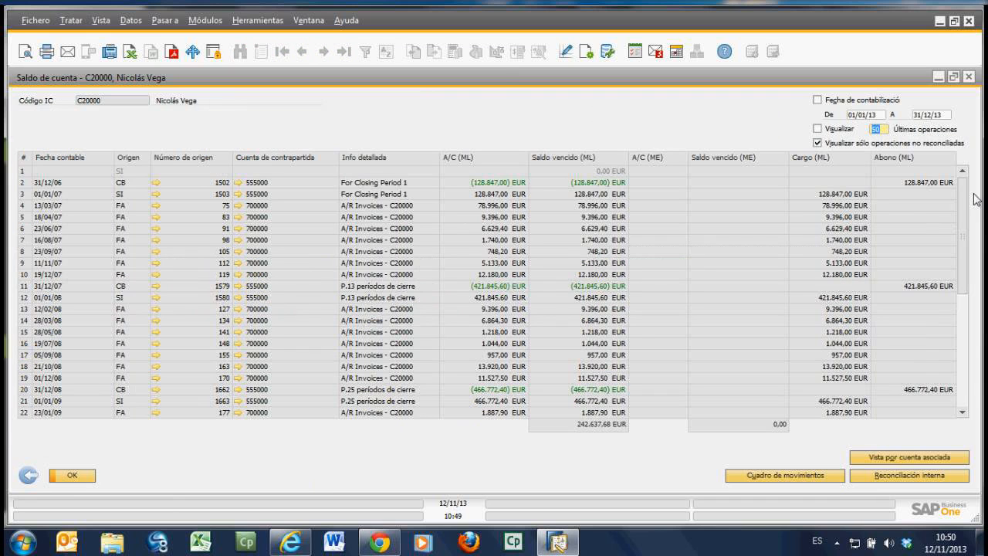
{"action": "left_click_drag", "start_coordinate": [964, 205], "coordinate": [941, 350]}
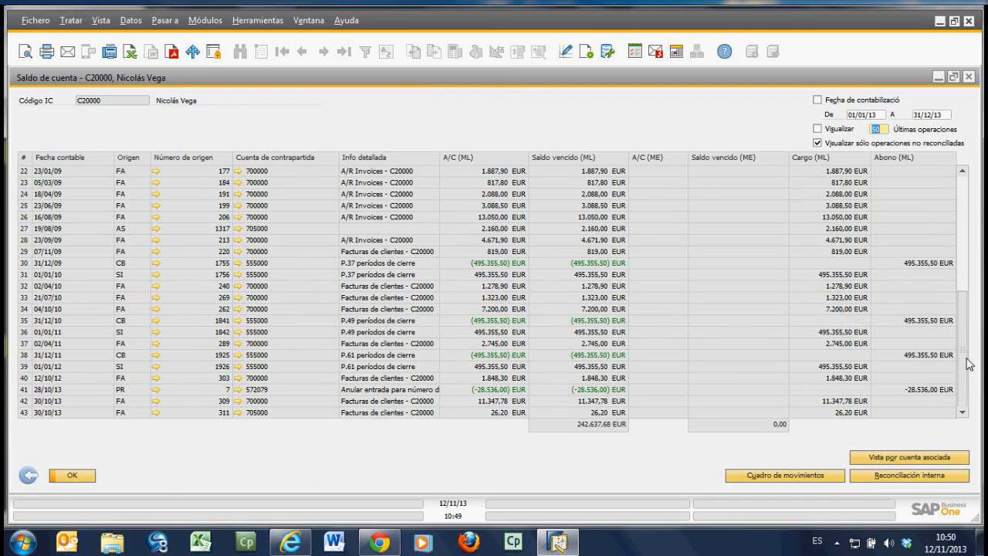
{"action": "left_click_drag", "start_coordinate": [969, 362], "coordinate": [974, 173]}
{"action": "left_click", "coordinate": [969, 77]}
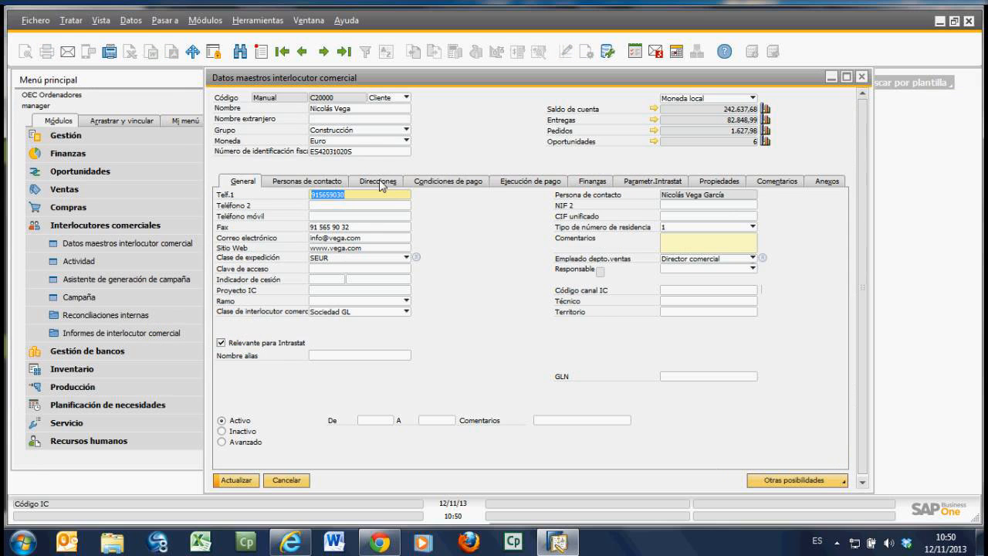
Step: View the definition of the "a 30 días" payment terms, cancel it and close the partner record without saving
{"action": "left_click", "coordinate": [428, 182]}
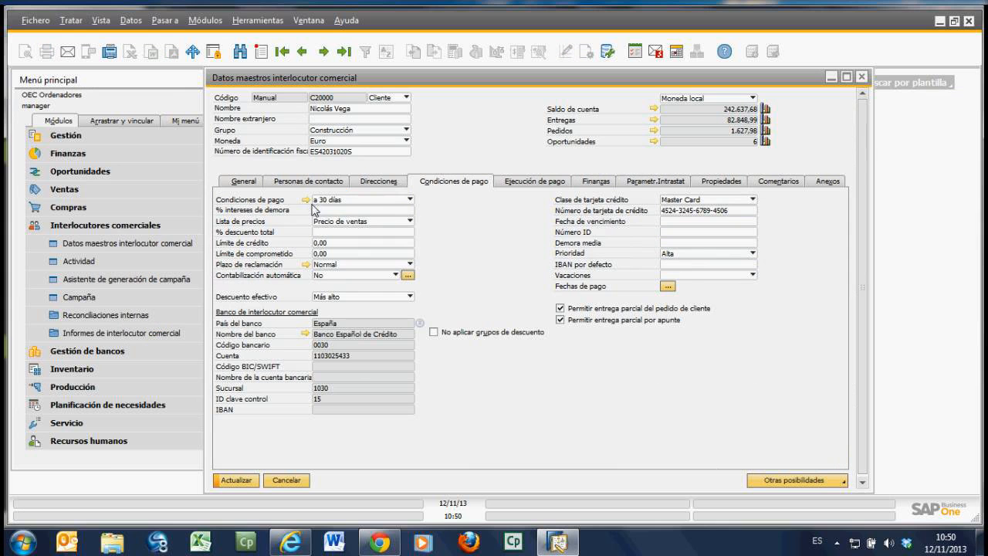
{"action": "left_click", "coordinate": [307, 200]}
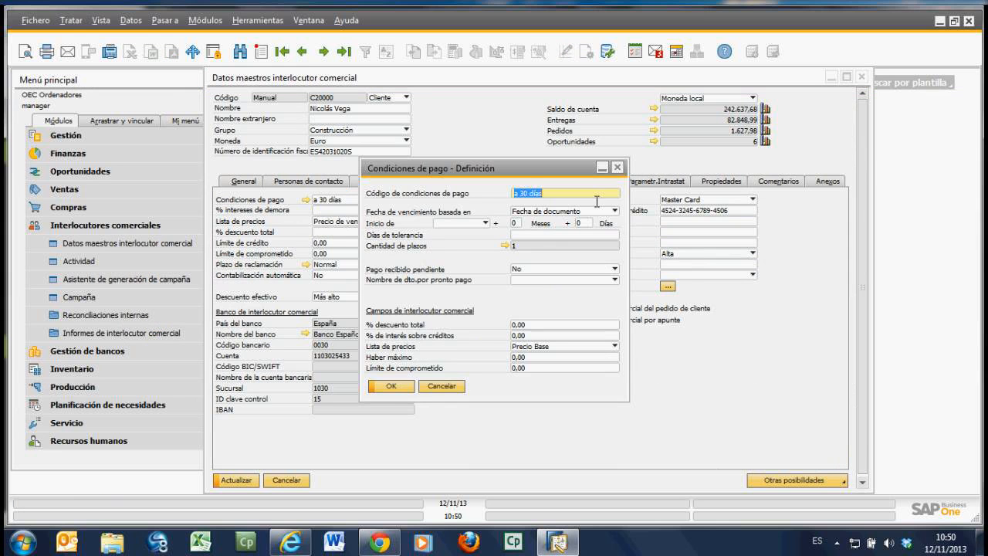
{"action": "left_click", "coordinate": [442, 391]}
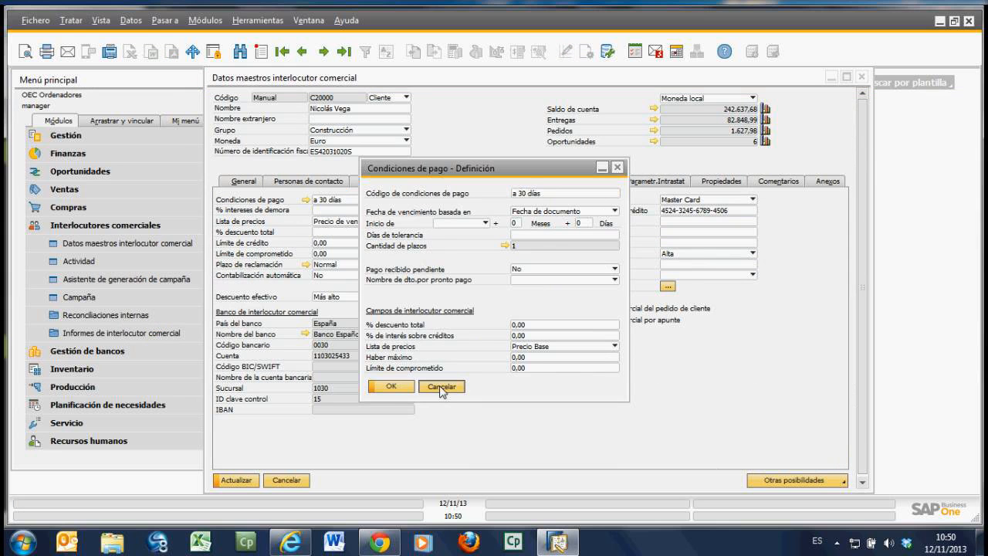
{"action": "left_click", "coordinate": [286, 480]}
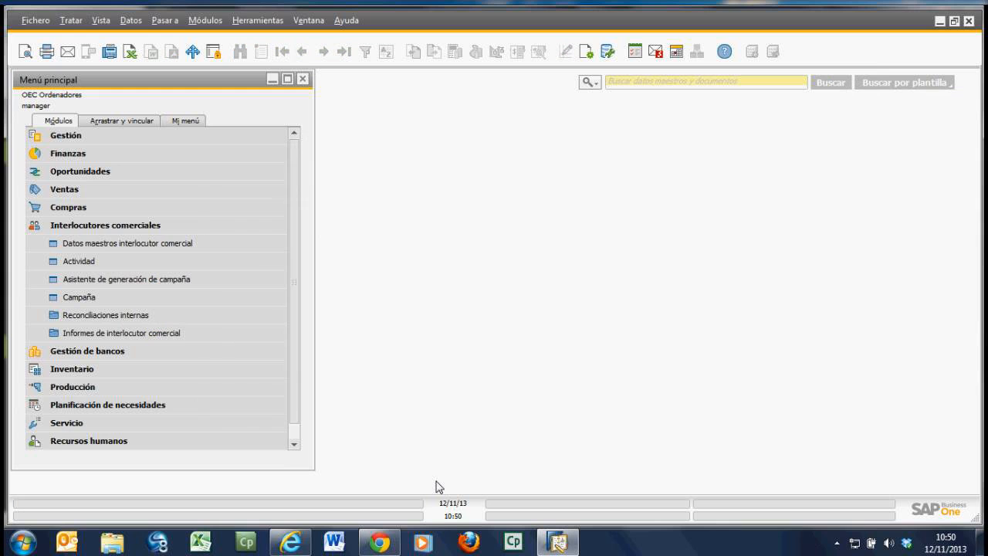
Step: Collapse the Interlocutores comerciales module and open the inventory item master data on the first record, A00001
{"action": "left_click", "coordinate": [94, 226]}
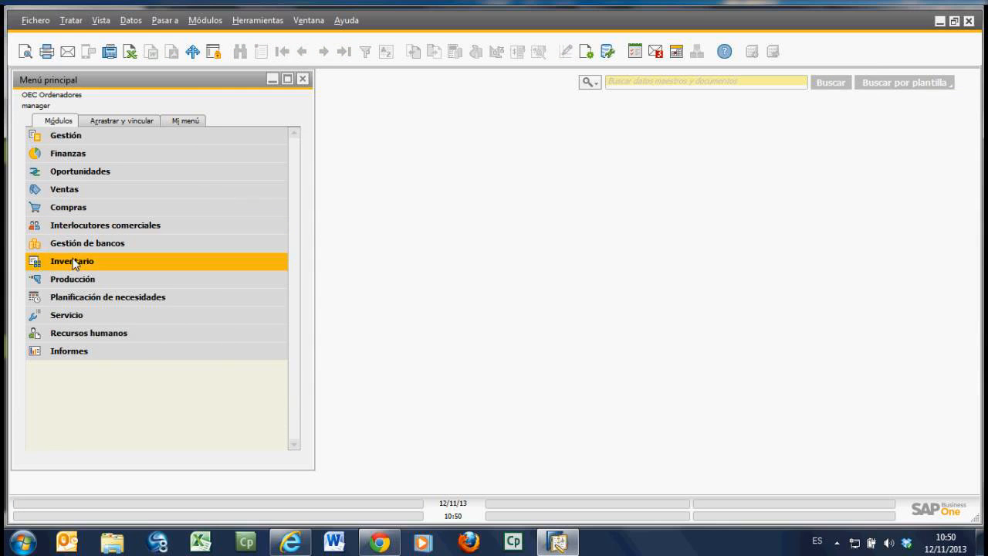
{"action": "left_click", "coordinate": [75, 262]}
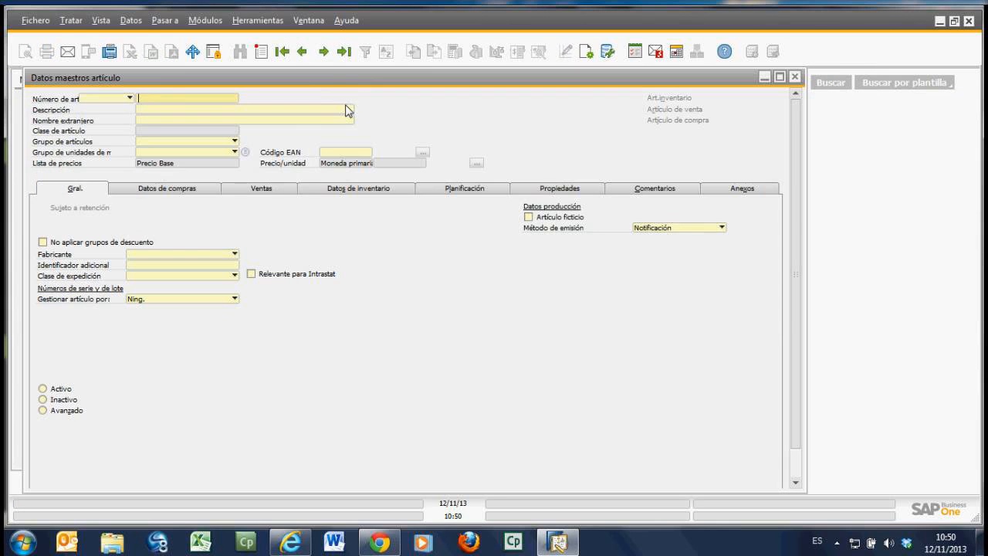
{"action": "left_click", "coordinate": [287, 55]}
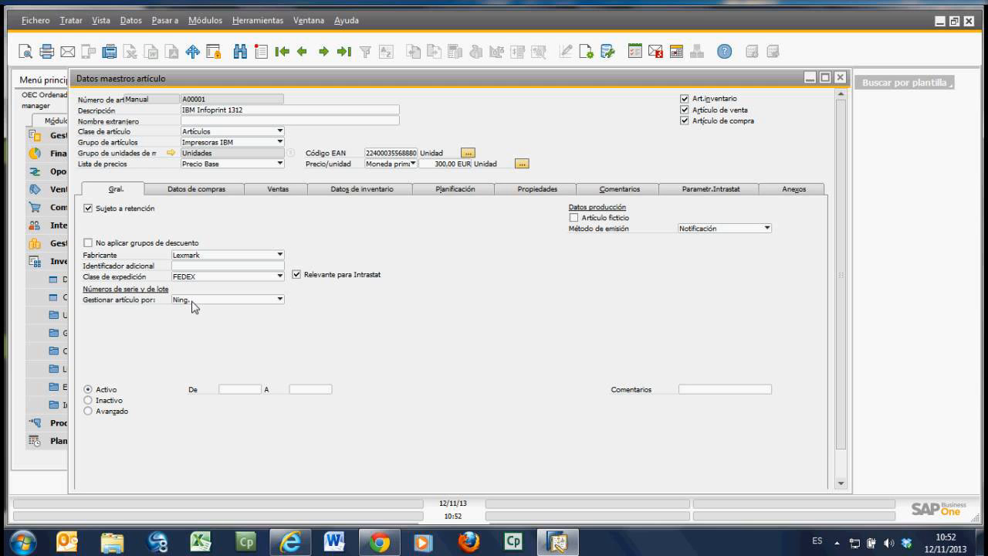
Step: Review the item's purchasing, sales and inventory data, widening the Comprometido column of the warehouse table
{"action": "left_click", "coordinate": [203, 192]}
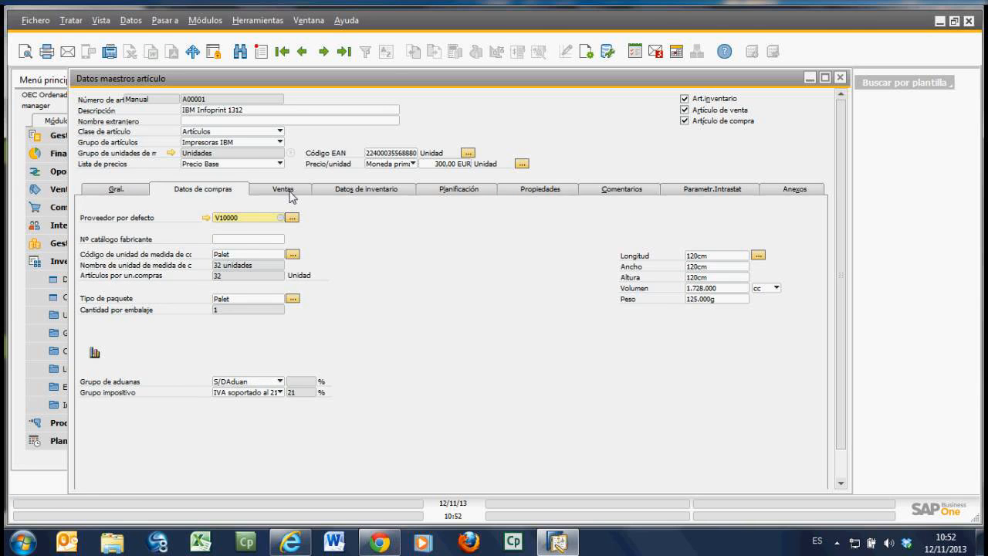
{"action": "left_click", "coordinate": [289, 193]}
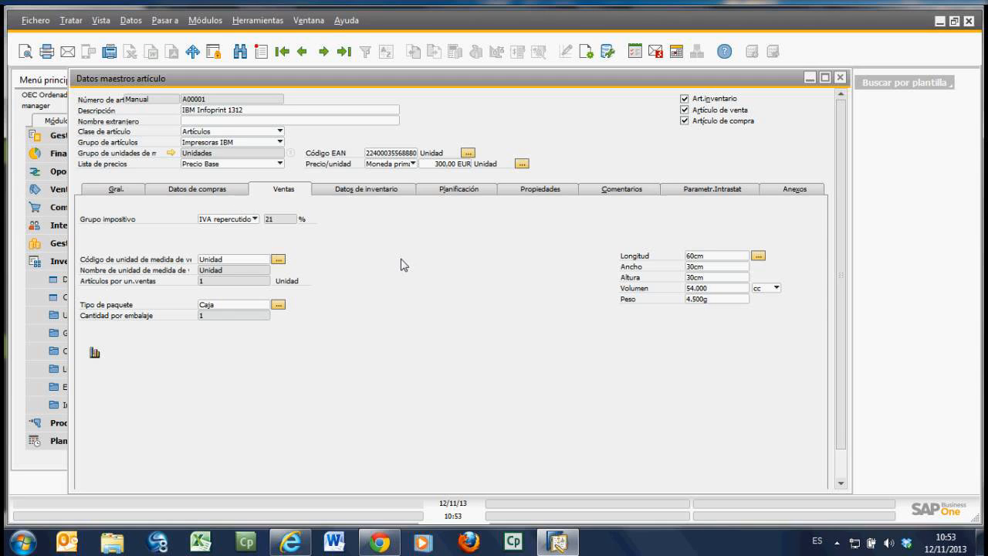
{"action": "left_click", "coordinate": [372, 193]}
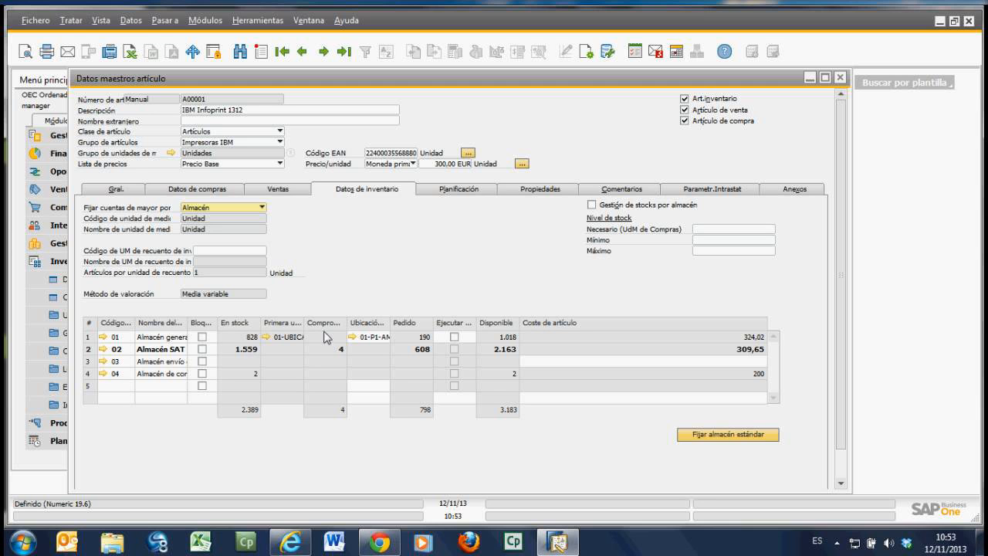
{"action": "left_click_drag", "start_coordinate": [347, 327], "coordinate": [369, 331]}
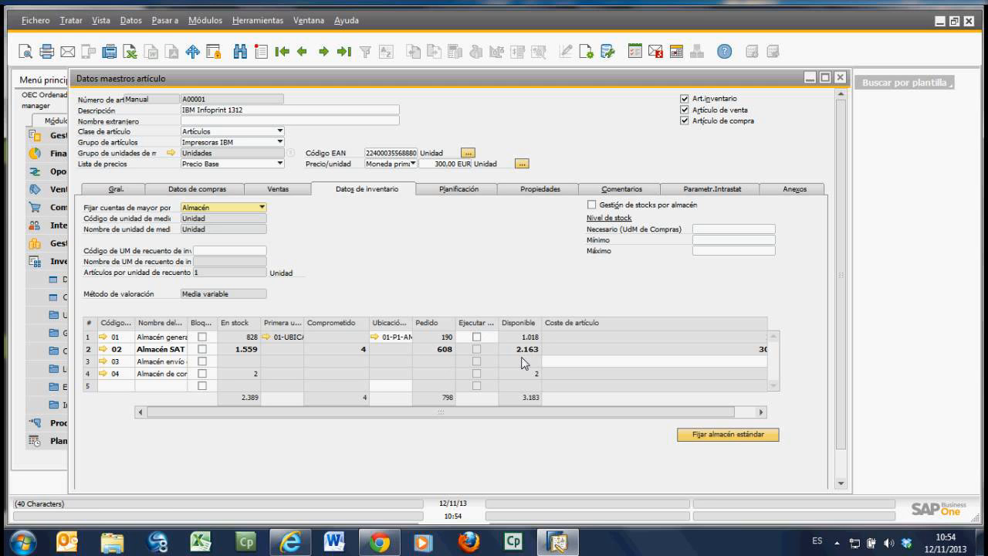
Step: Show the item's planning data and properties list, and compare them with the Grupo de artículos options, keeping Impresoras IBM
{"action": "left_click", "coordinate": [454, 193]}
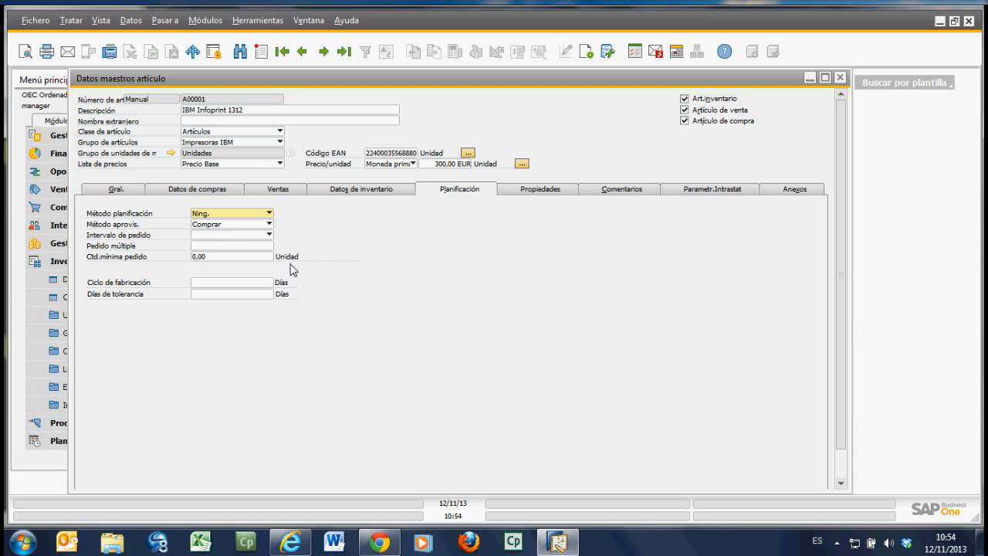
{"action": "left_click", "coordinate": [561, 194]}
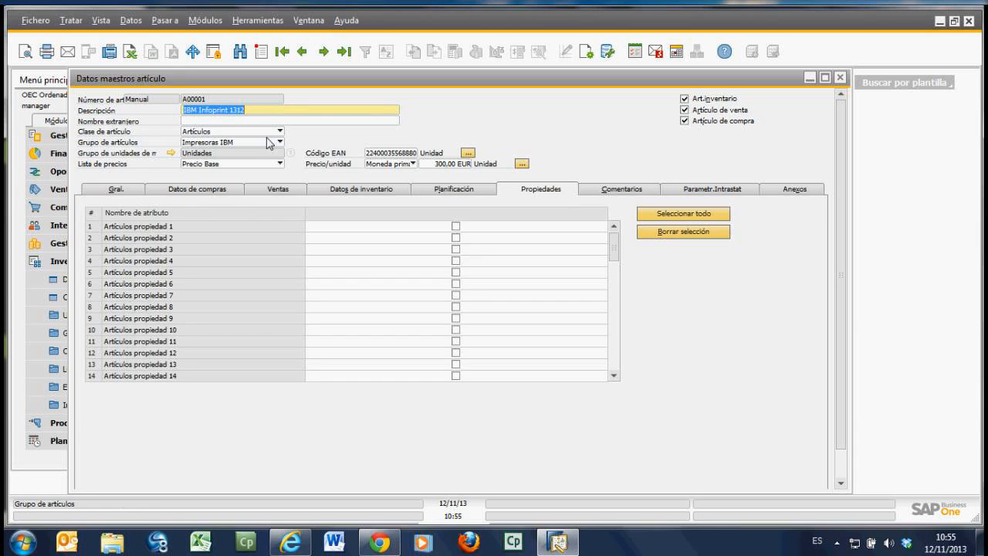
{"action": "left_click", "coordinate": [270, 143]}
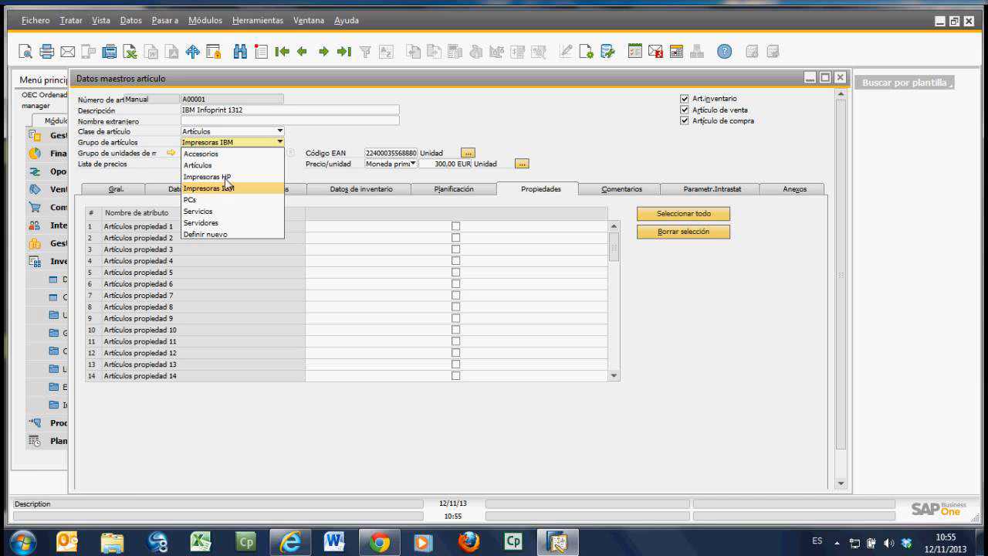
{"action": "left_click", "coordinate": [210, 261]}
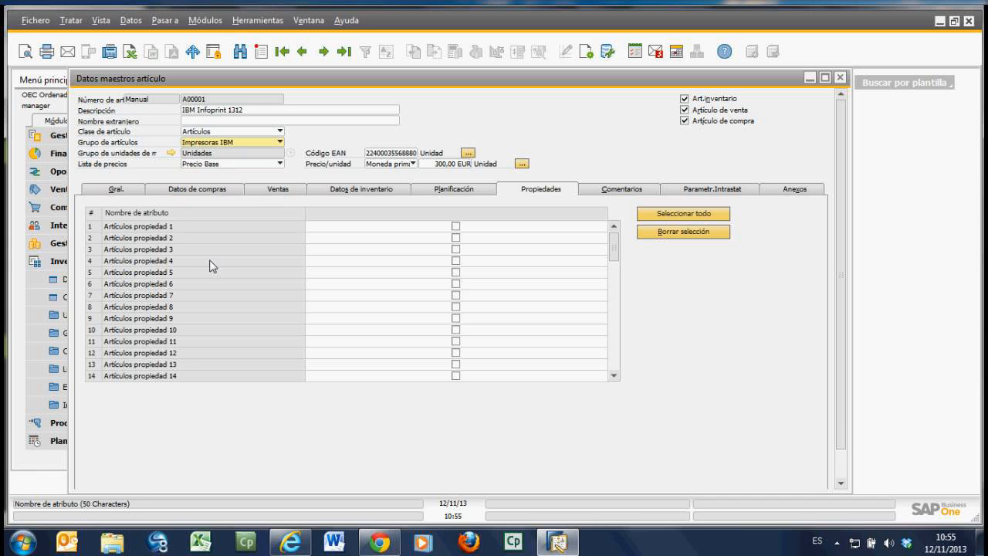
Step: Show the item's comments area, Intrastat parameters and attachments list
{"action": "left_click", "coordinate": [622, 189]}
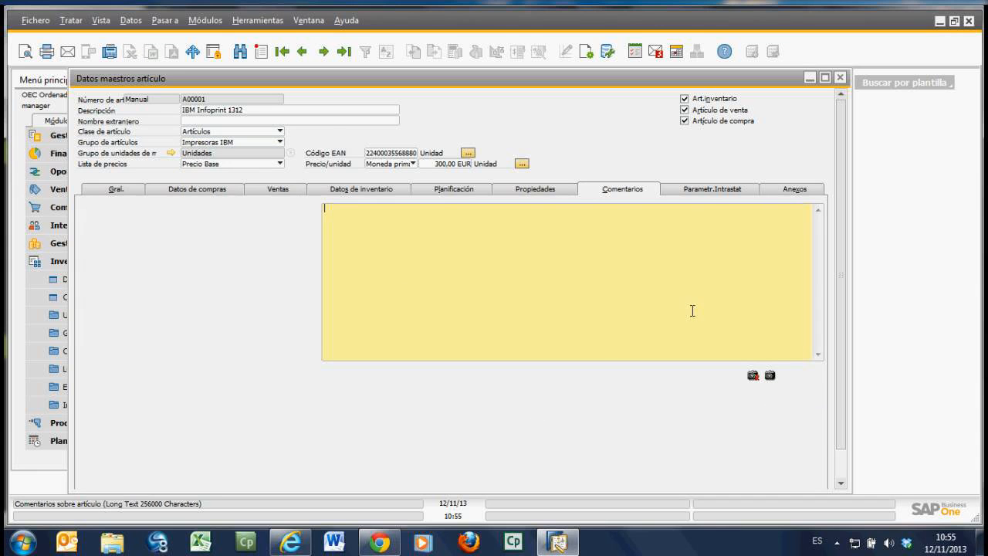
{"action": "left_click", "coordinate": [705, 193]}
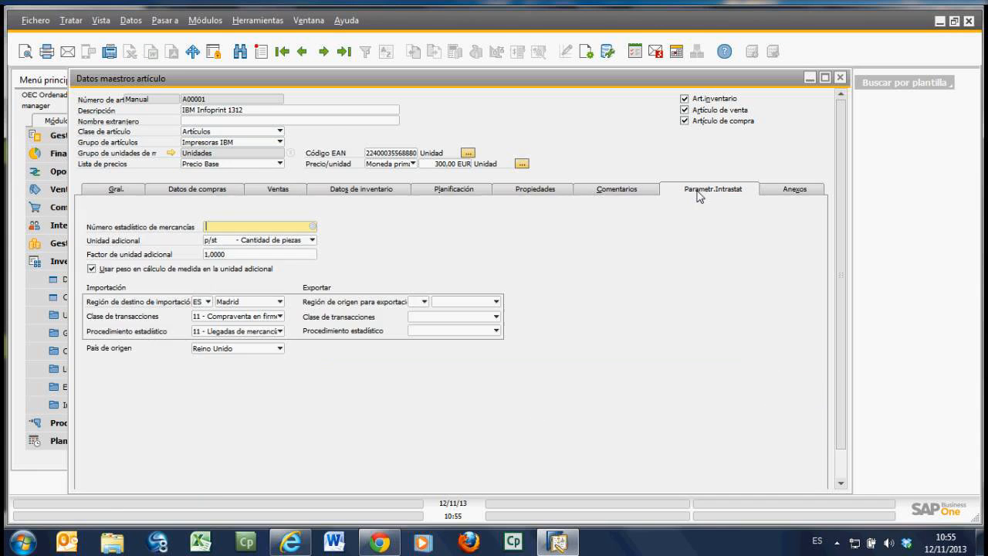
{"action": "left_click", "coordinate": [786, 196]}
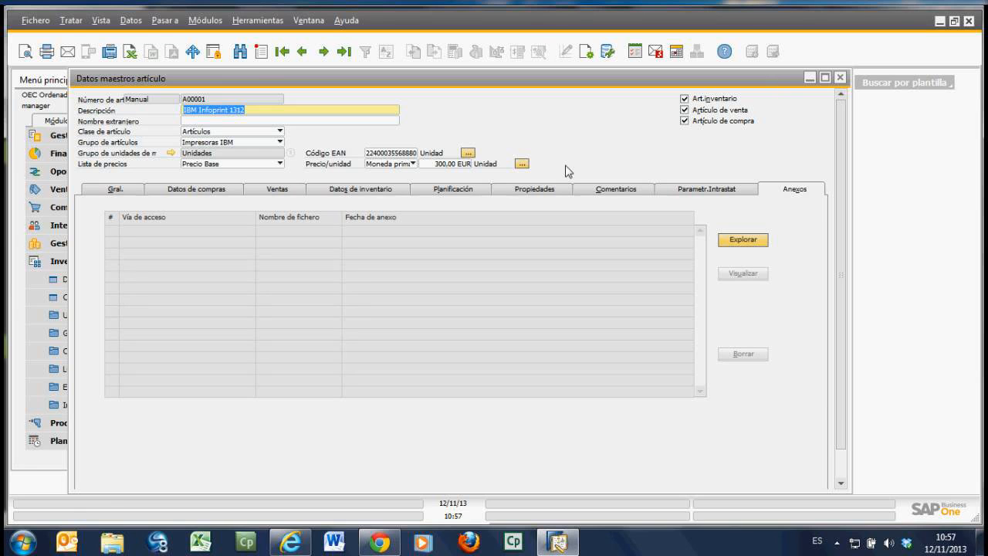
Step: Review the item's barcodes for the Palet, Pack6, Caja and Unidad units of measure, cancel and close the item record
{"action": "left_click", "coordinate": [469, 153]}
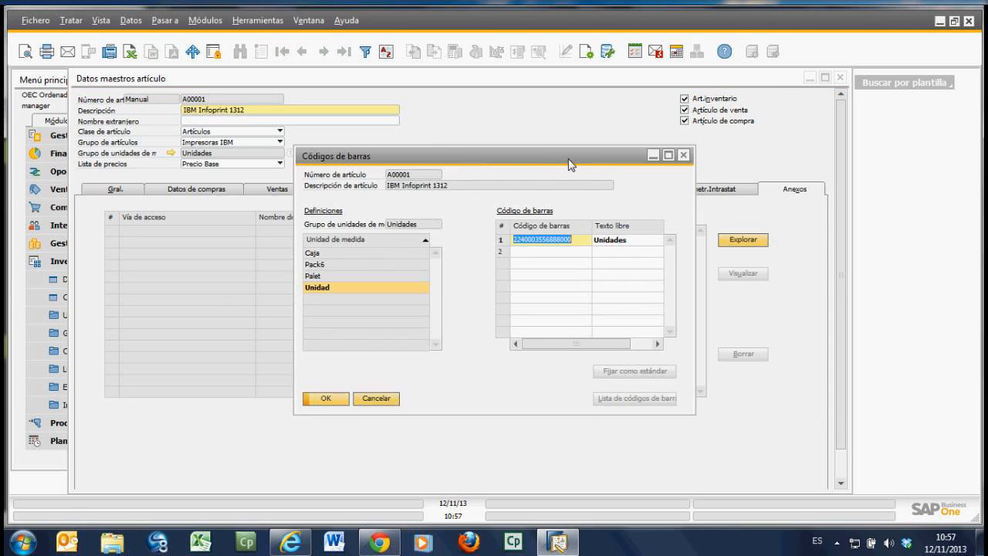
{"action": "left_click_drag", "start_coordinate": [570, 160], "coordinate": [591, 122]}
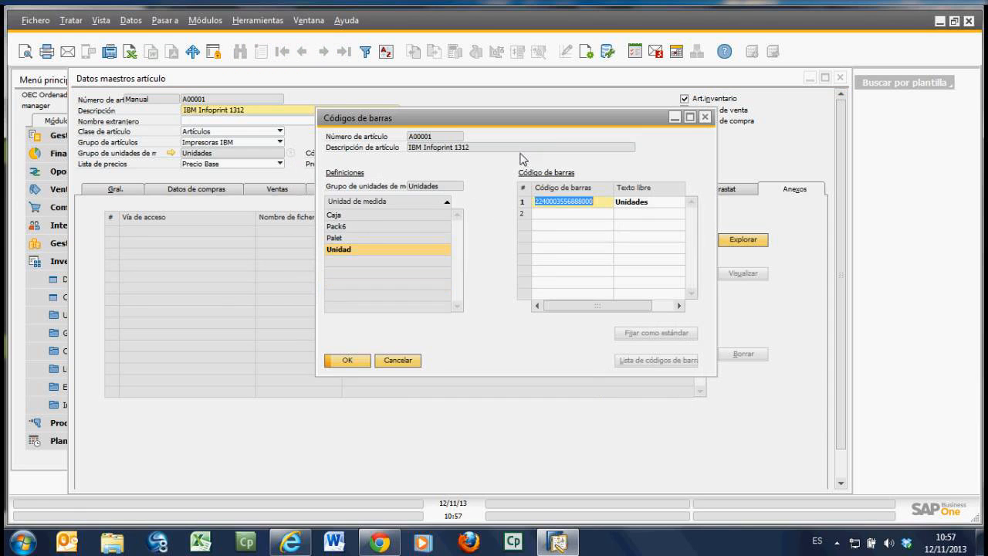
{"action": "left_click", "coordinate": [358, 234]}
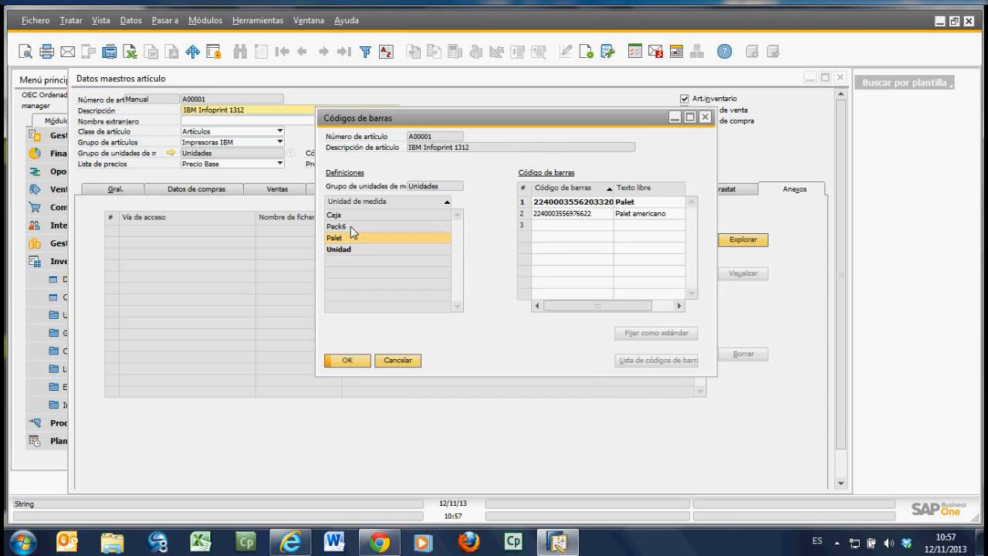
{"action": "left_click", "coordinate": [344, 226]}
{"action": "left_click", "coordinate": [340, 215]}
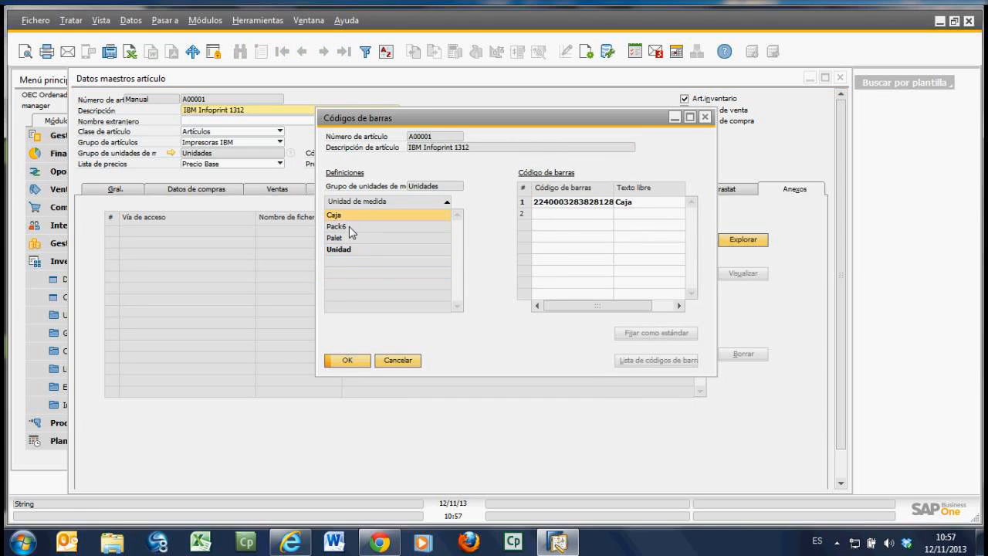
{"action": "left_click", "coordinate": [351, 229]}
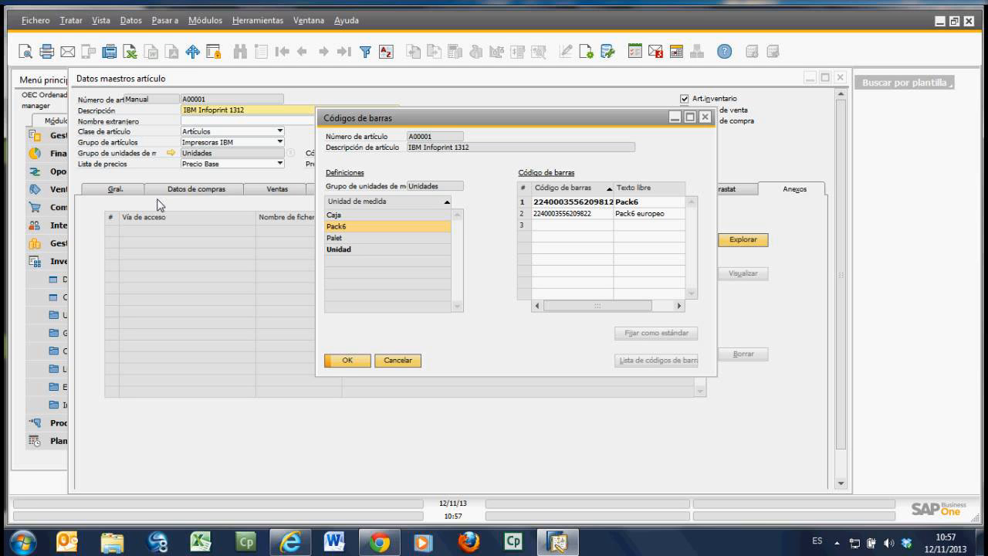
{"action": "left_click", "coordinate": [347, 249]}
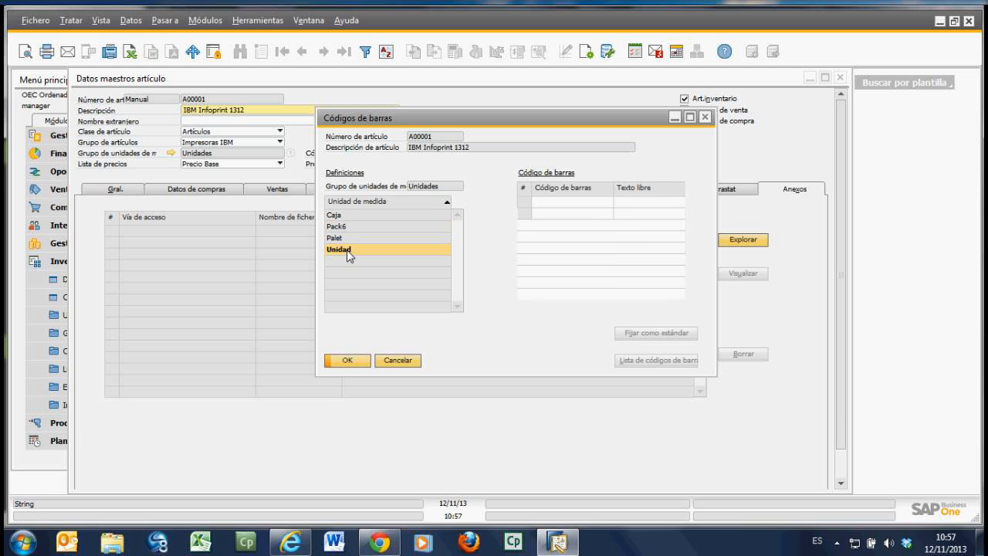
{"action": "left_click", "coordinate": [349, 226]}
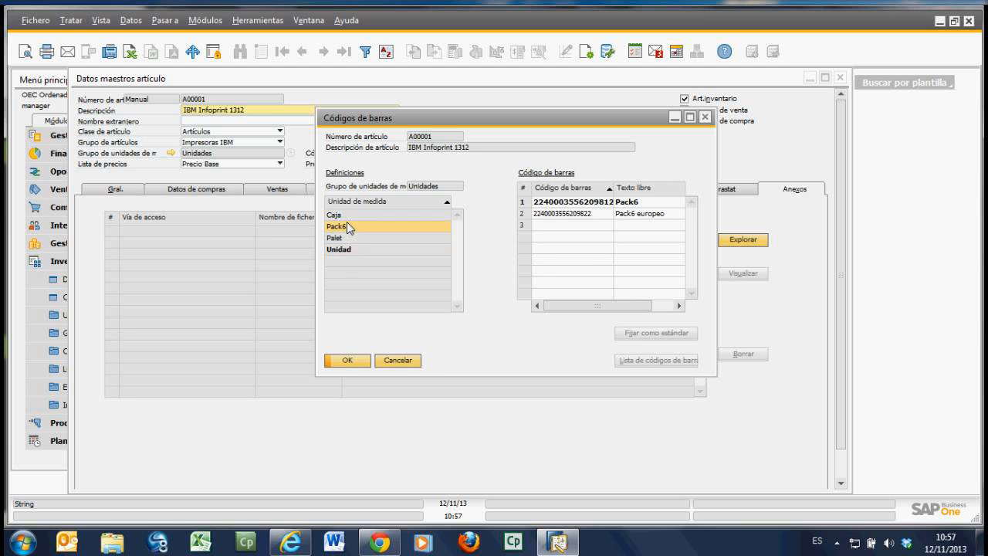
{"action": "left_click", "coordinate": [398, 361]}
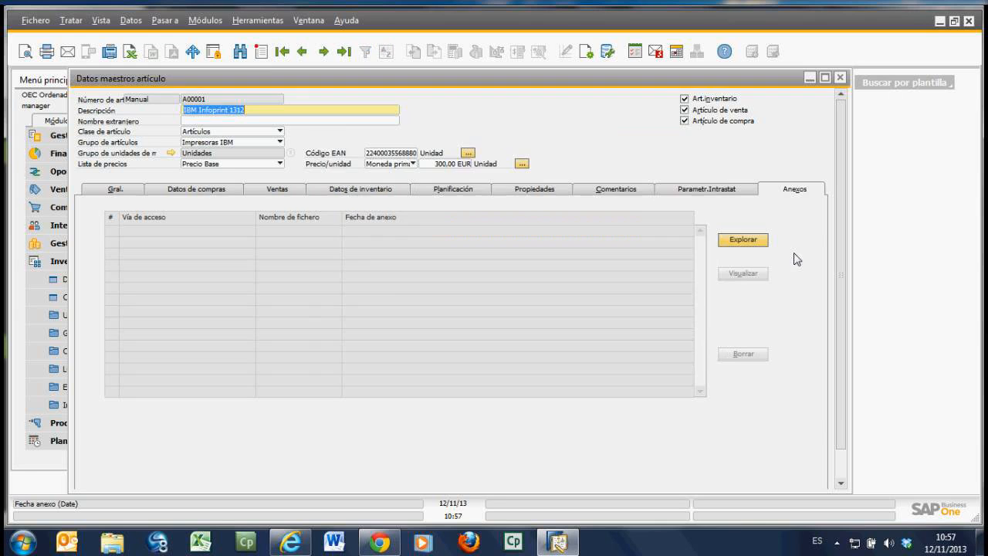
{"action": "left_click", "coordinate": [842, 81]}
{"action": "left_click", "coordinate": [146, 266]}
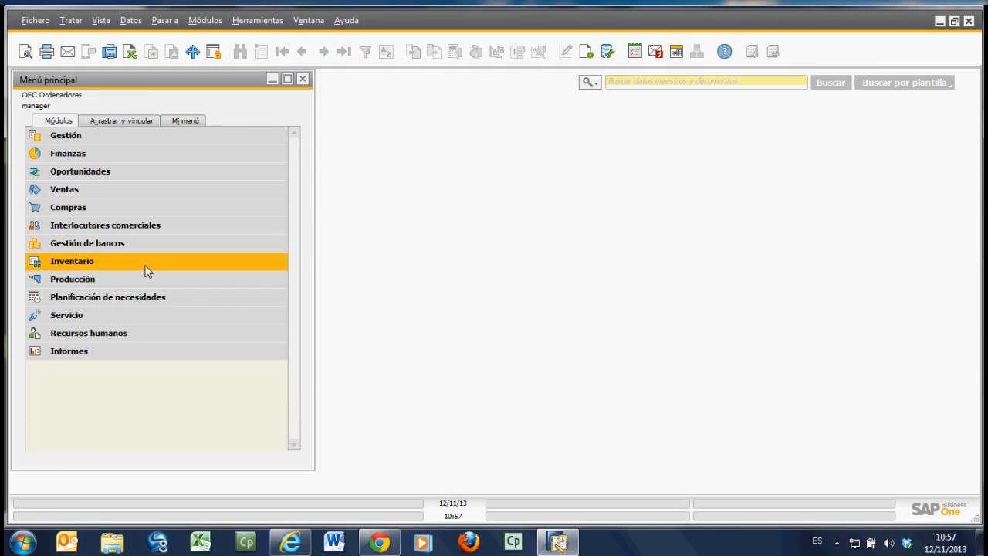
Step: Switch to the AnyMeeting webinar to check the attendees' chat, and return to SAP Business One
{"action": "mouse_move", "coordinate": [380, 550]}
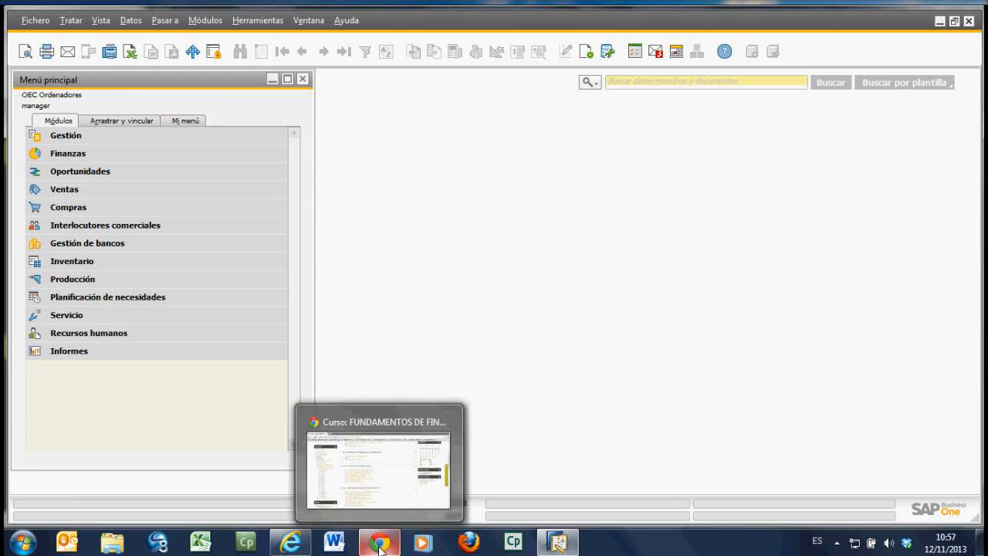
{"action": "left_click", "coordinate": [293, 550]}
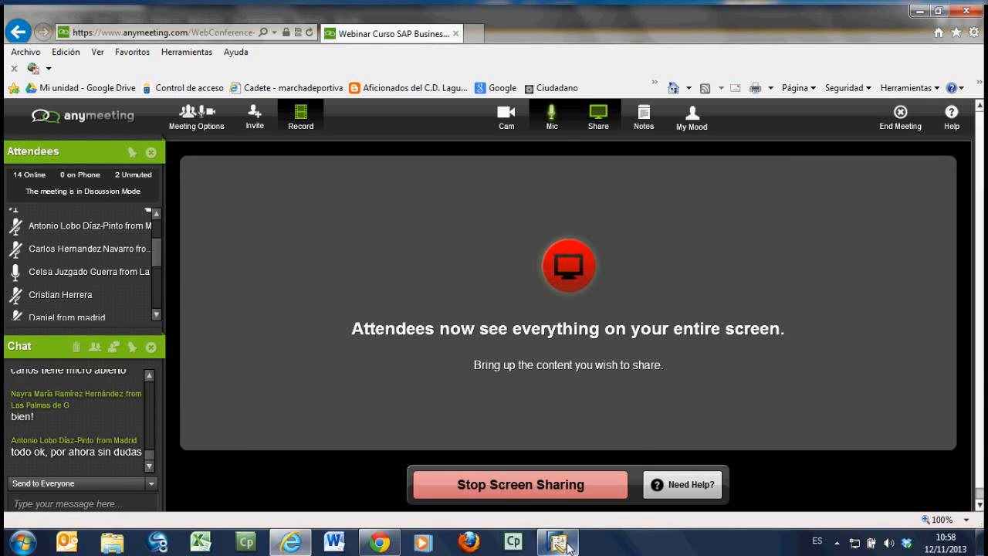
{"action": "mouse_move", "coordinate": [563, 549]}
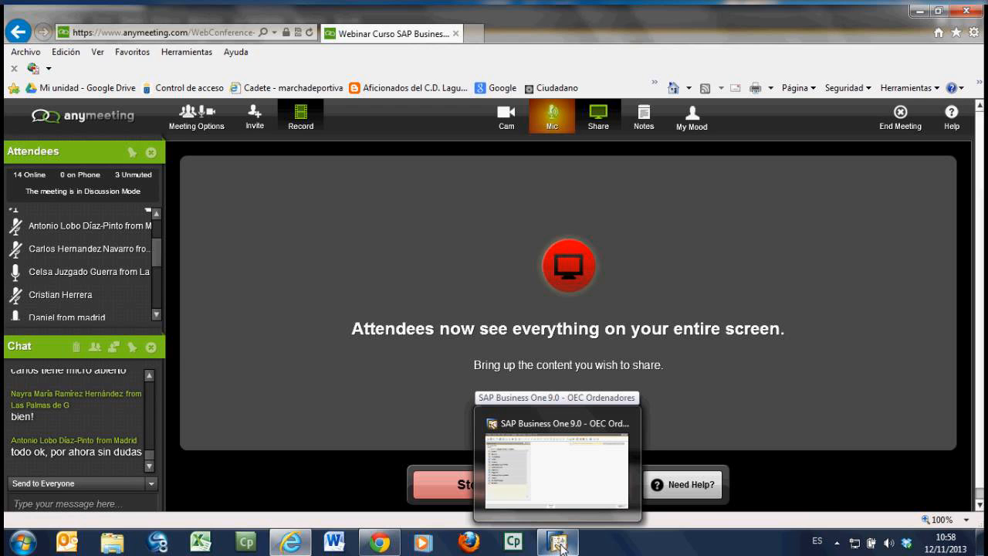
{"action": "left_click", "coordinate": [562, 546]}
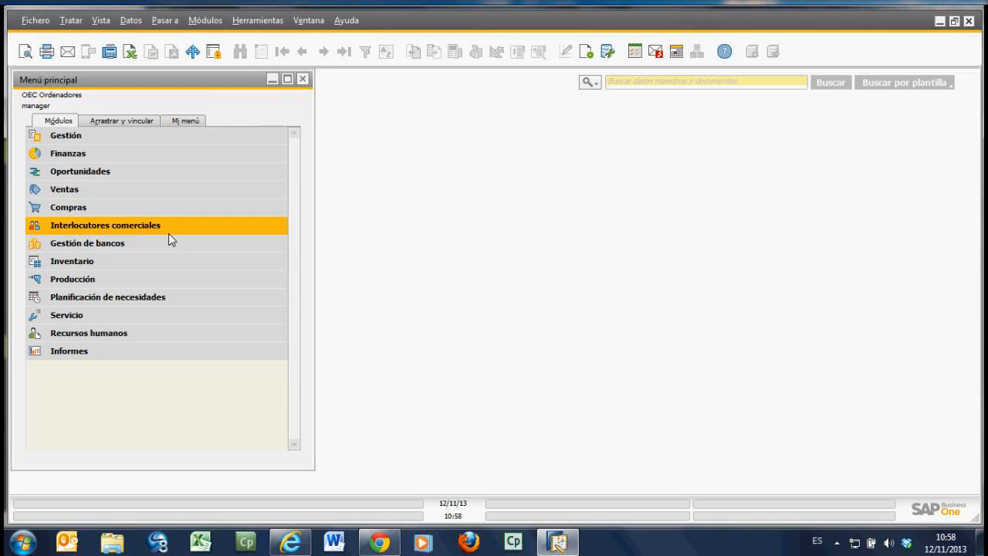
Step: Open the Entrega document of the Ventas module on its first record and show its logistics data
{"action": "left_click", "coordinate": [88, 188]}
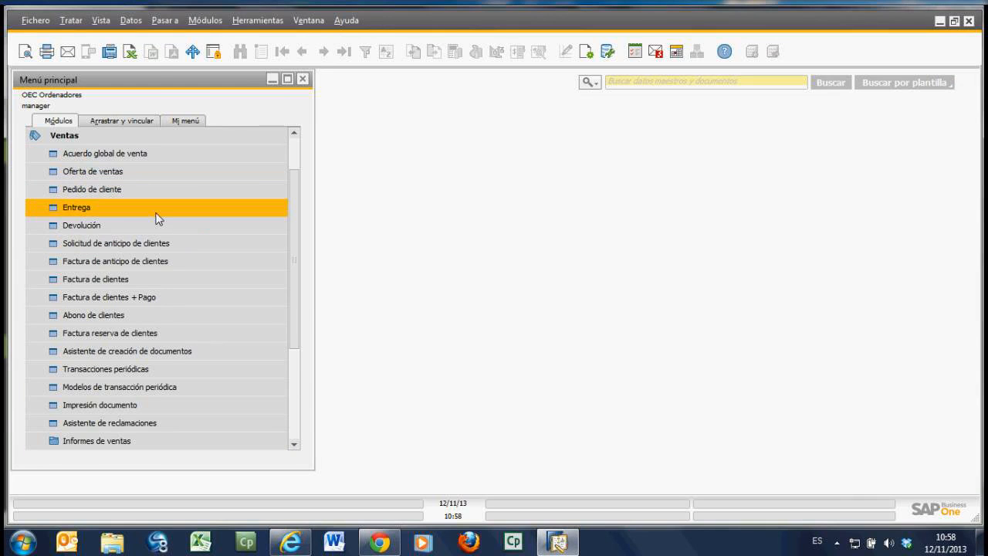
{"action": "left_click", "coordinate": [156, 213]}
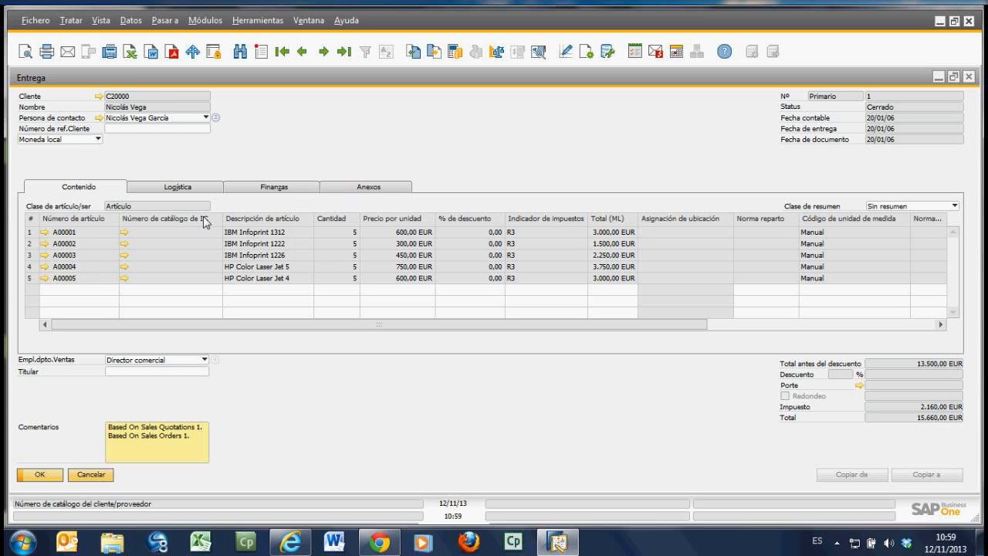
{"action": "left_click", "coordinate": [179, 187]}
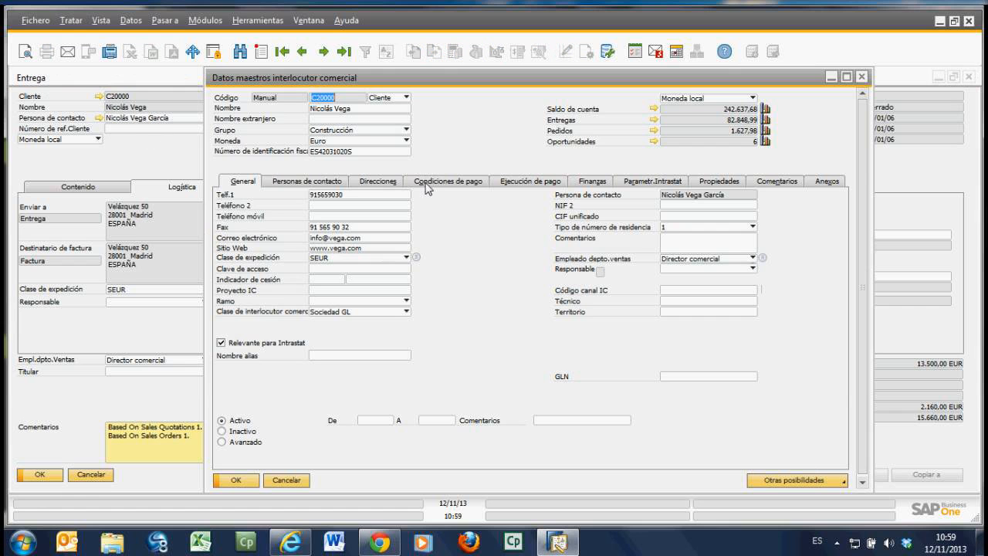
Step: View shipping address 45 in the master record of the delivery's customer and cancel the record
{"action": "left_click", "coordinate": [376, 184]}
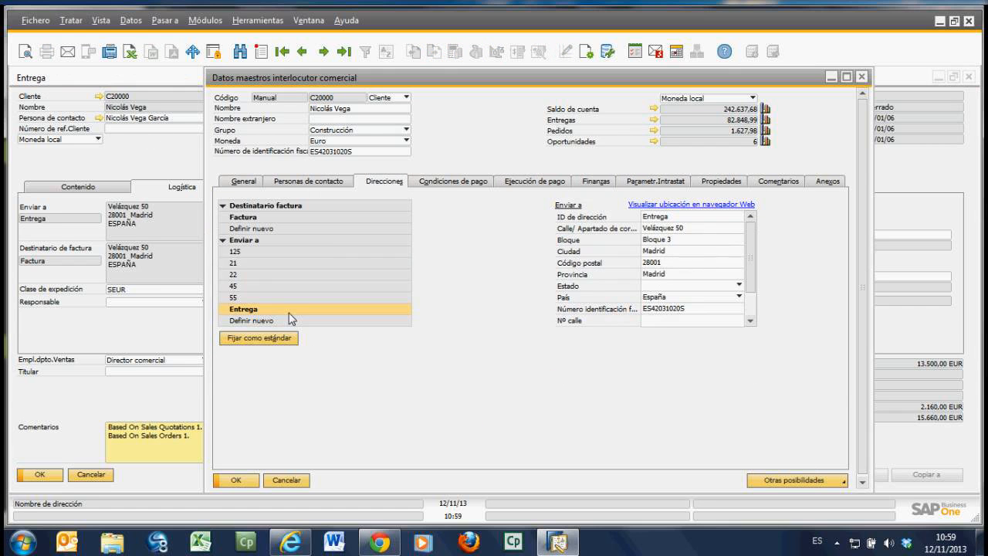
{"action": "left_click", "coordinate": [258, 287]}
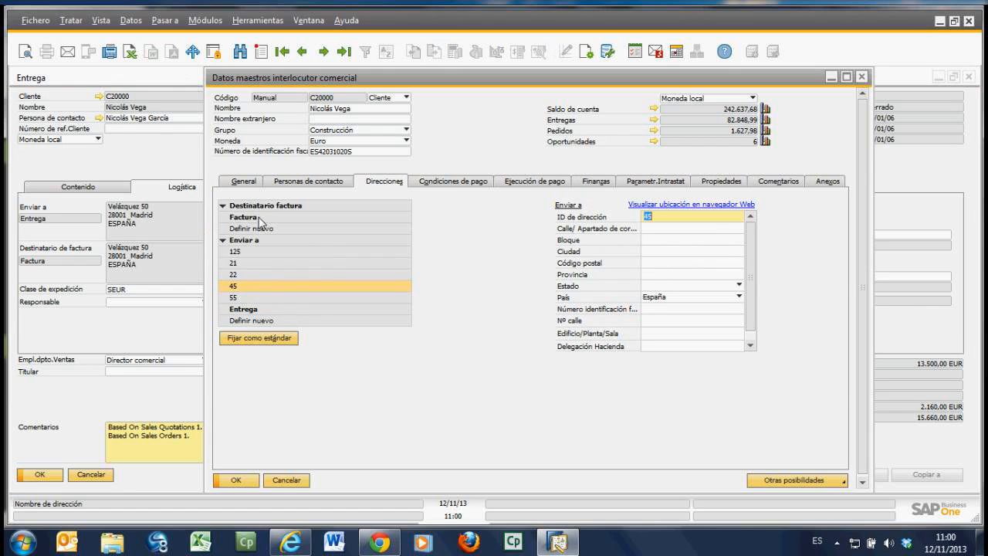
{"action": "left_click", "coordinate": [286, 480]}
Step: Show the delivery's finance data and attachments list, and return to its item lines
{"action": "left_click", "coordinate": [270, 189]}
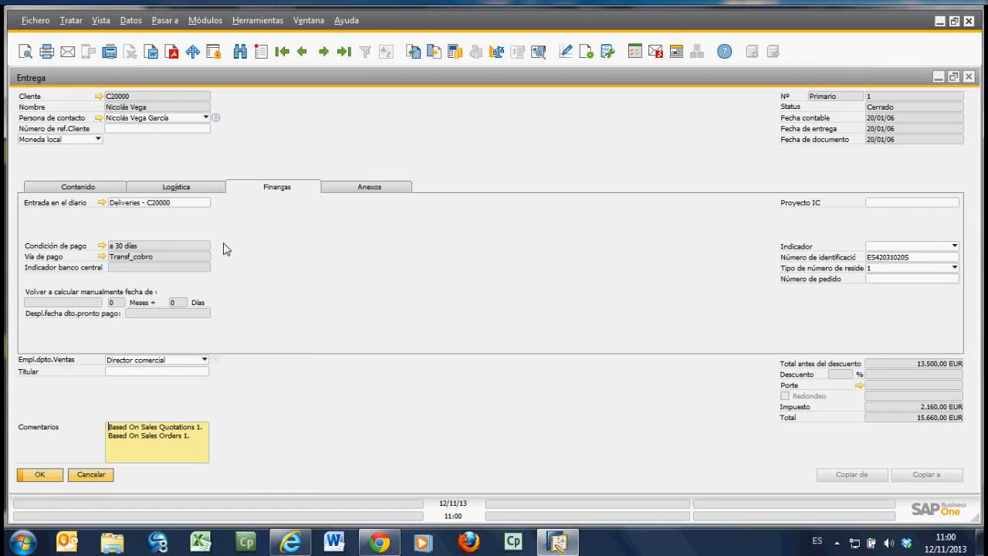
{"action": "left_click", "coordinate": [386, 184]}
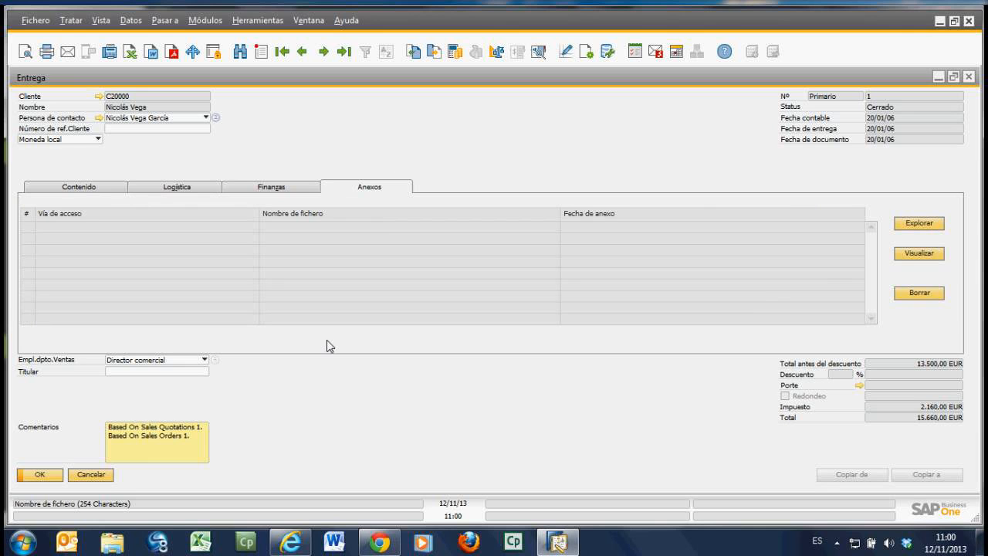
{"action": "left_click", "coordinate": [63, 190]}
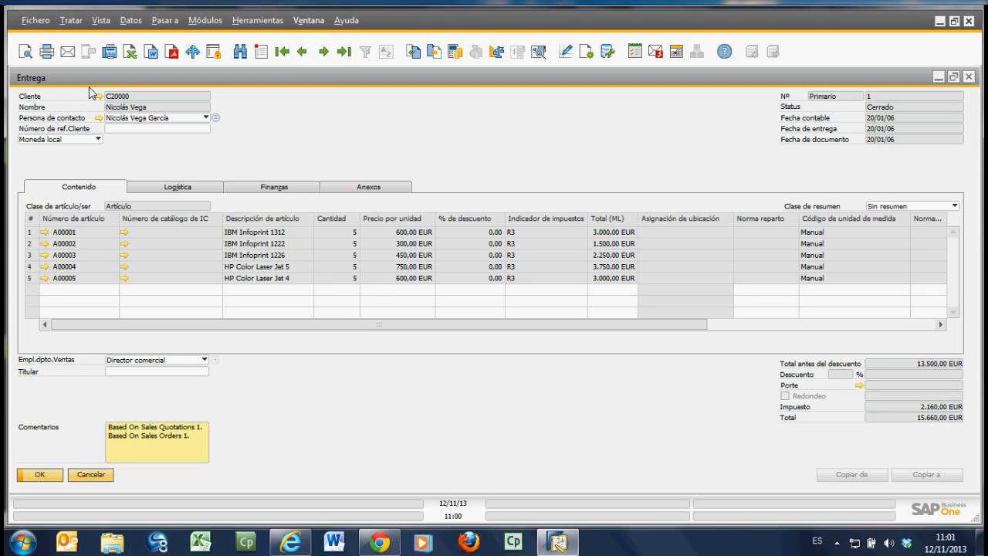
Step: Browse the delivery documents through the first, last, previous and next records, and close the Entrega document
{"action": "left_click", "coordinate": [283, 56]}
{"action": "left_click", "coordinate": [343, 53]}
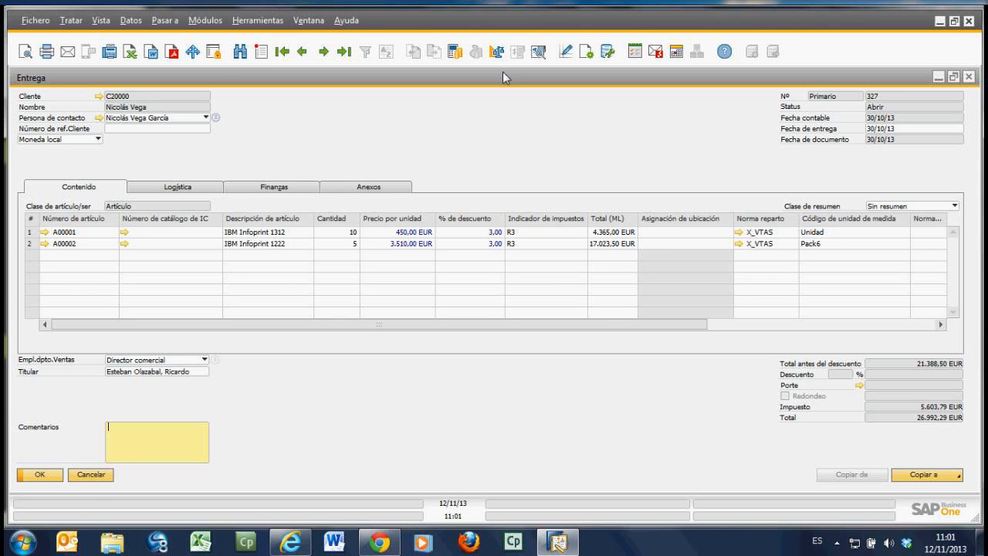
{"action": "left_click", "coordinate": [303, 53]}
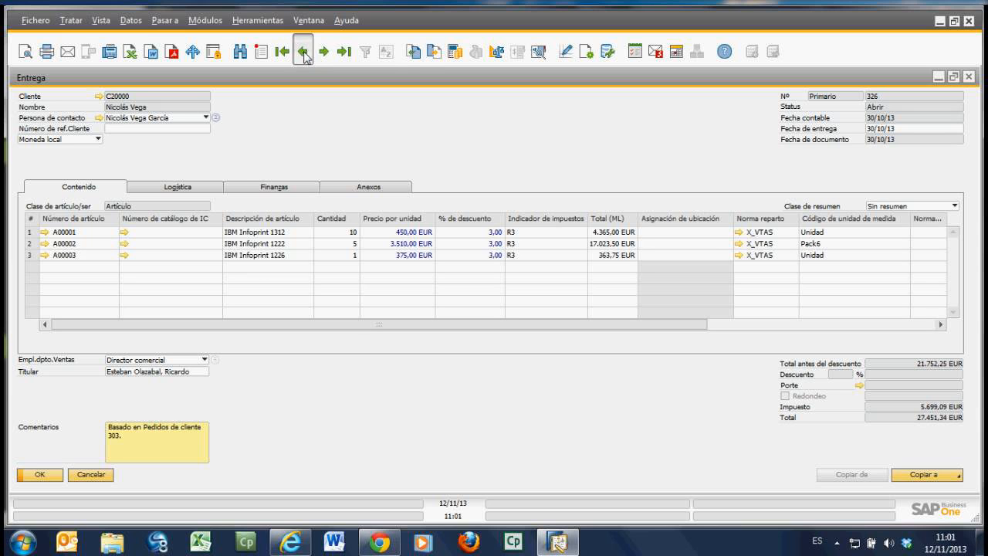
{"action": "left_click", "coordinate": [305, 54]}
{"action": "left_click", "coordinate": [324, 53]}
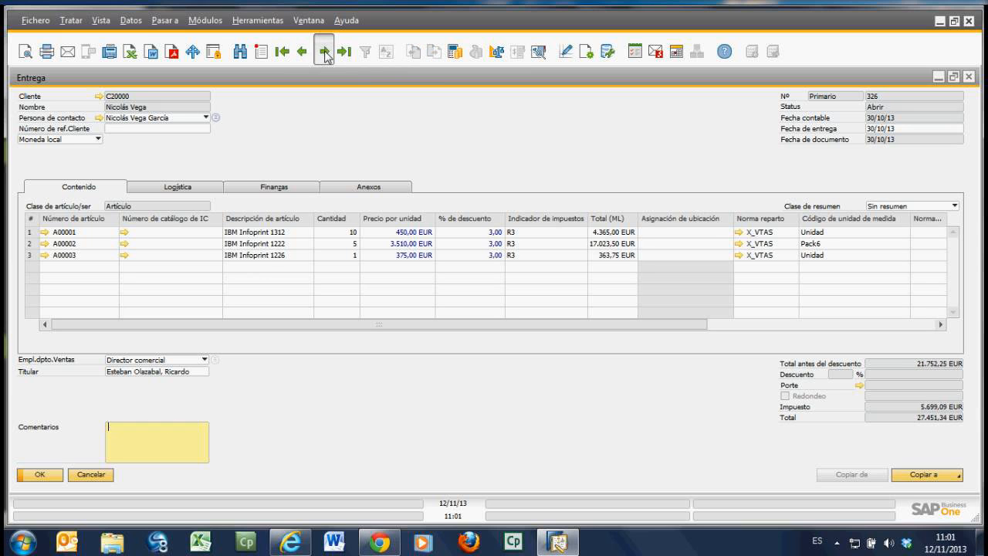
{"action": "left_click", "coordinate": [324, 53]}
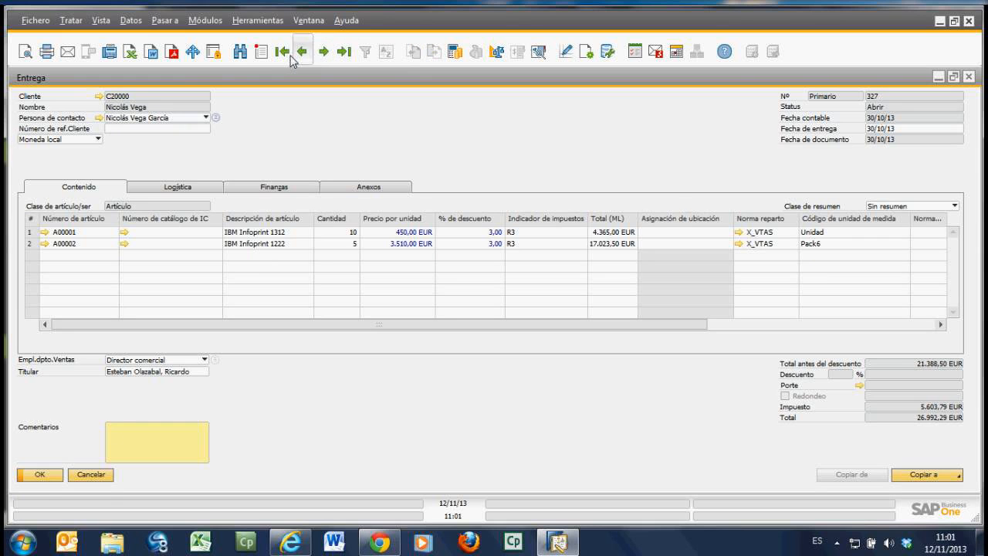
{"action": "left_click", "coordinate": [99, 476]}
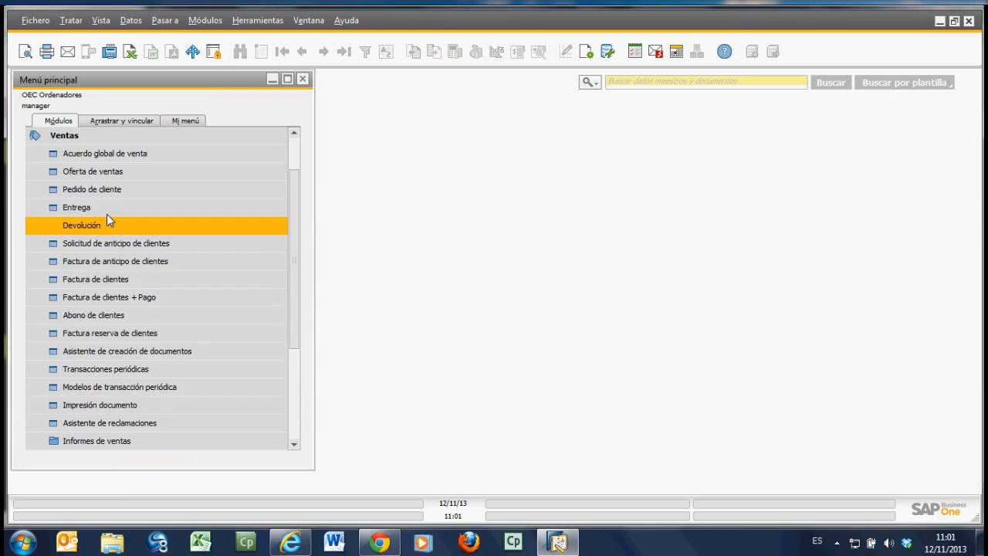
{"action": "left_click", "coordinate": [73, 135]}
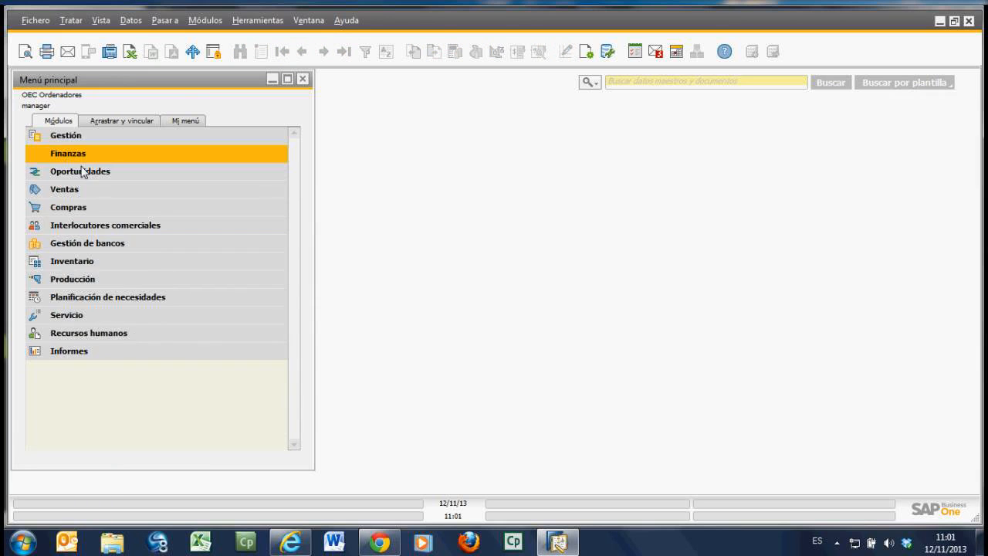
Step: Open the item master data in Inventario, browse its first, last and previous records, and close it
{"action": "left_click", "coordinate": [90, 262]}
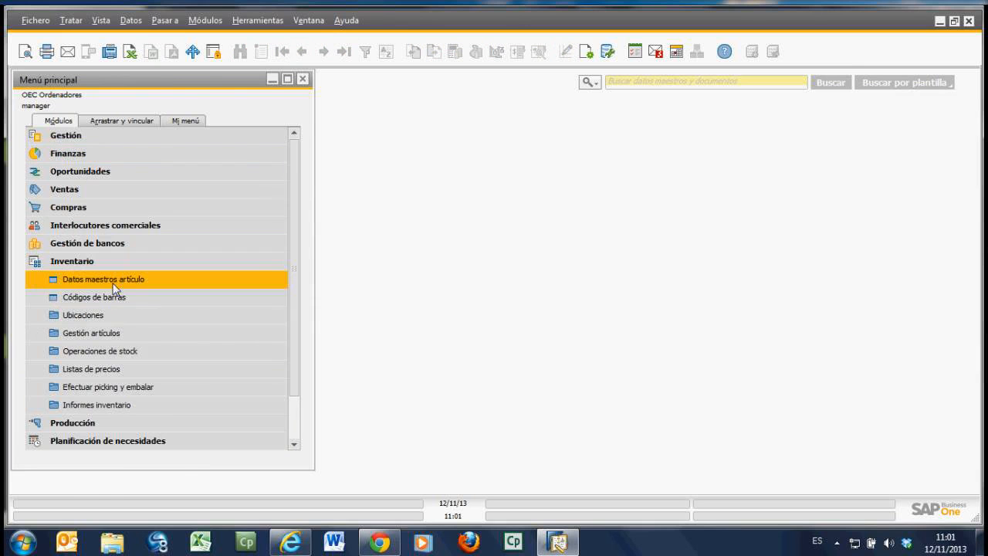
{"action": "left_click", "coordinate": [113, 284]}
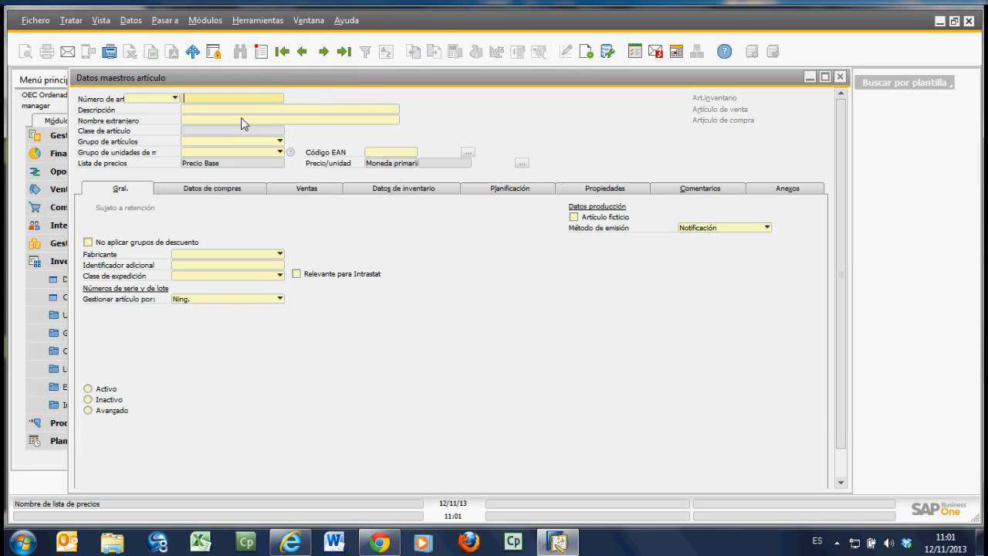
{"action": "left_click", "coordinate": [283, 52]}
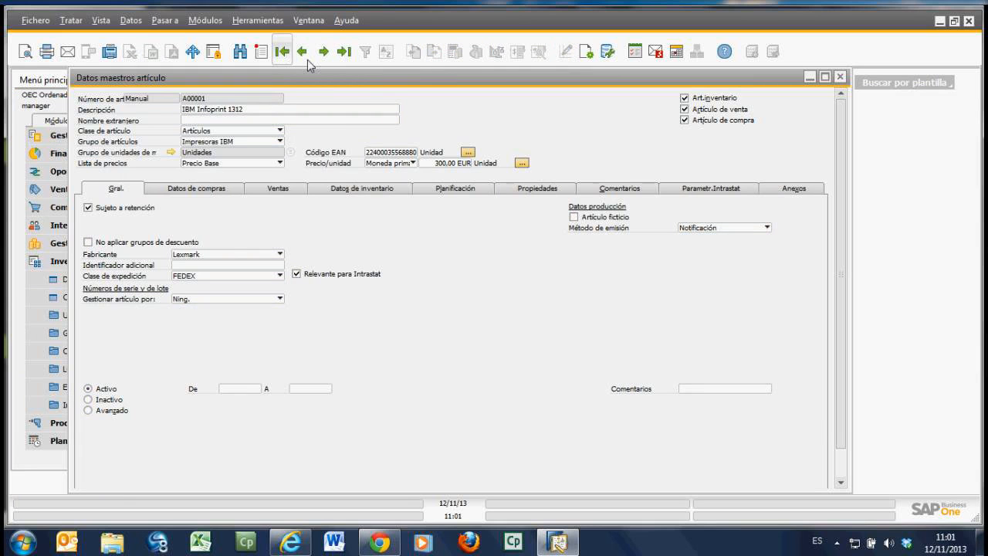
{"action": "left_click", "coordinate": [344, 56]}
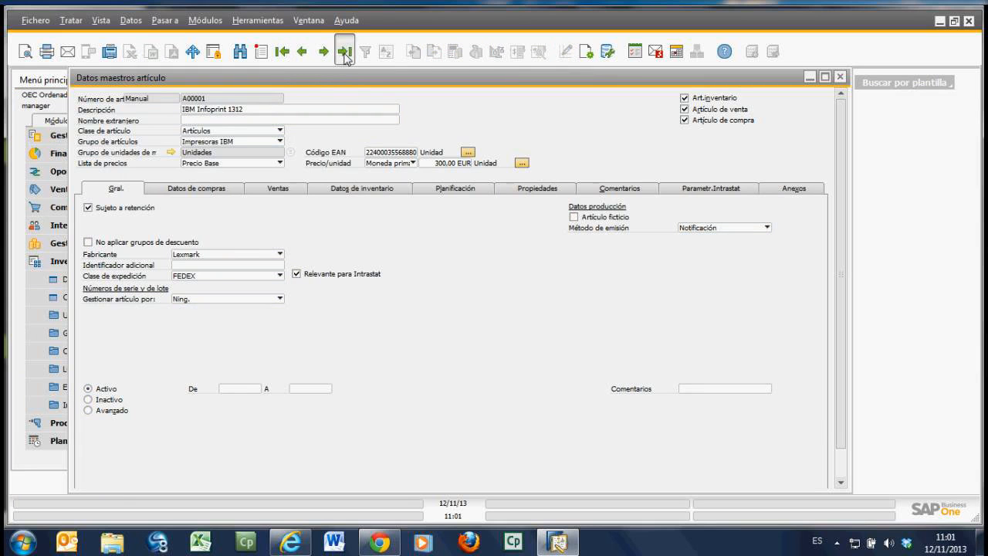
{"action": "left_click", "coordinate": [303, 55]}
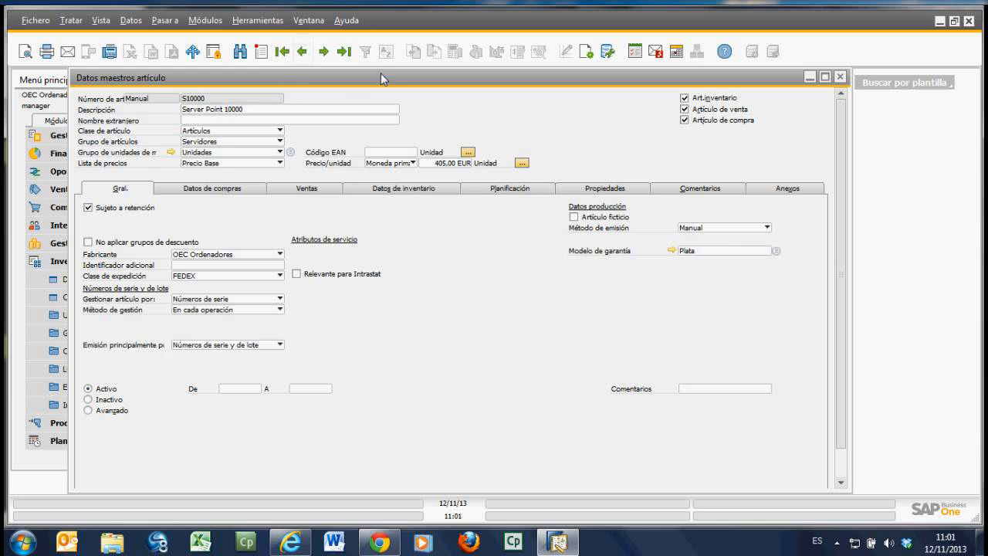
{"action": "left_click", "coordinate": [842, 78]}
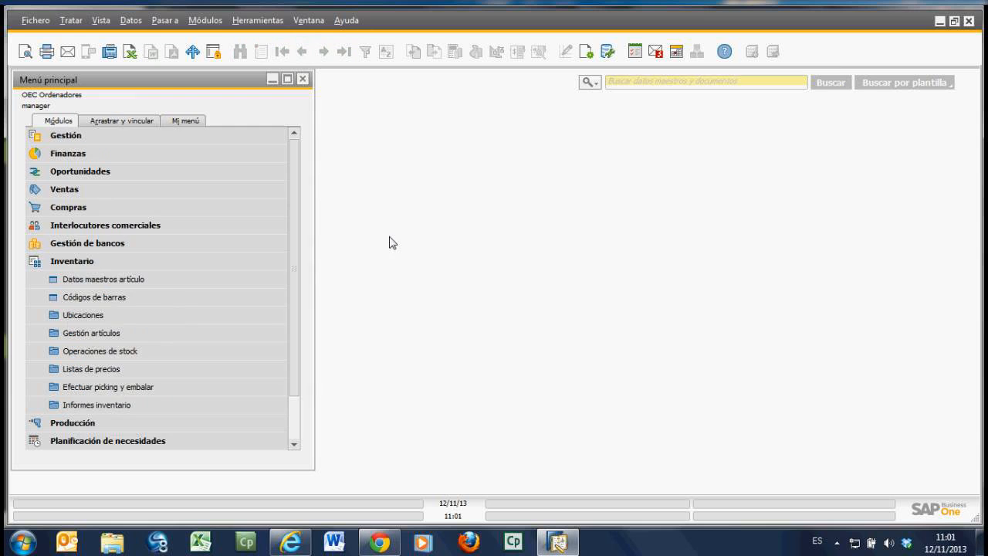
{"action": "left_click", "coordinate": [81, 266]}
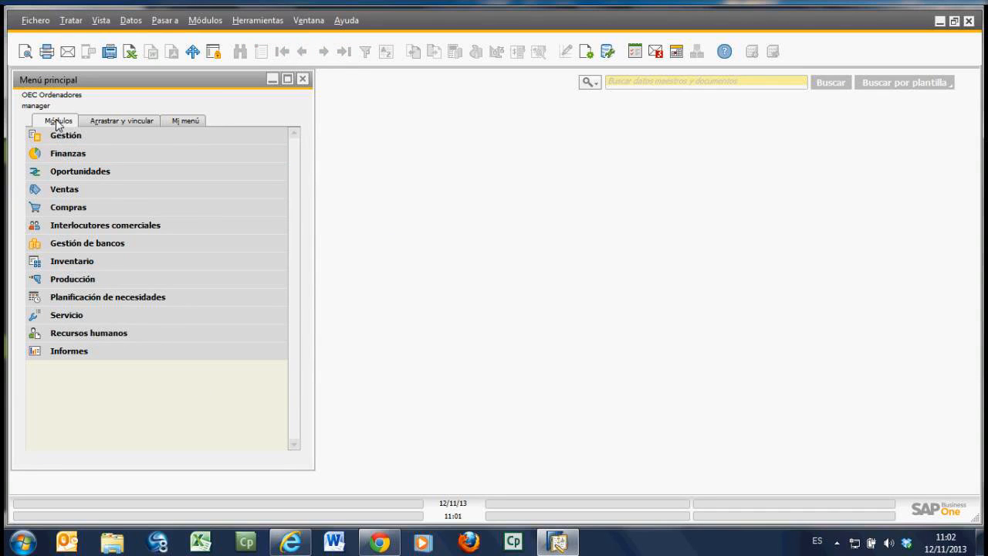
Step: Show the Arrastrar y vincular version of the main menu and compare it with the Módulos version
{"action": "left_click", "coordinate": [136, 124]}
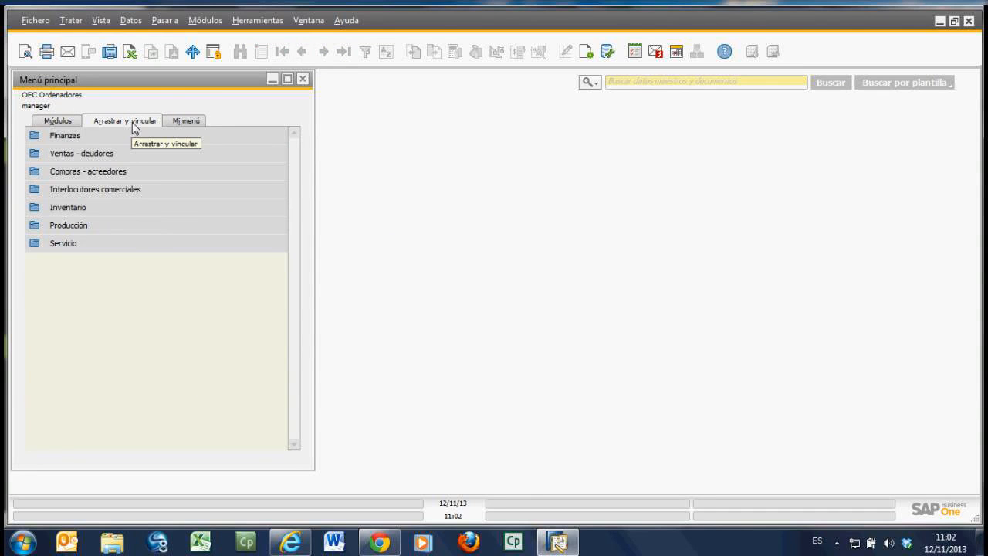
{"action": "left_click", "coordinate": [67, 122]}
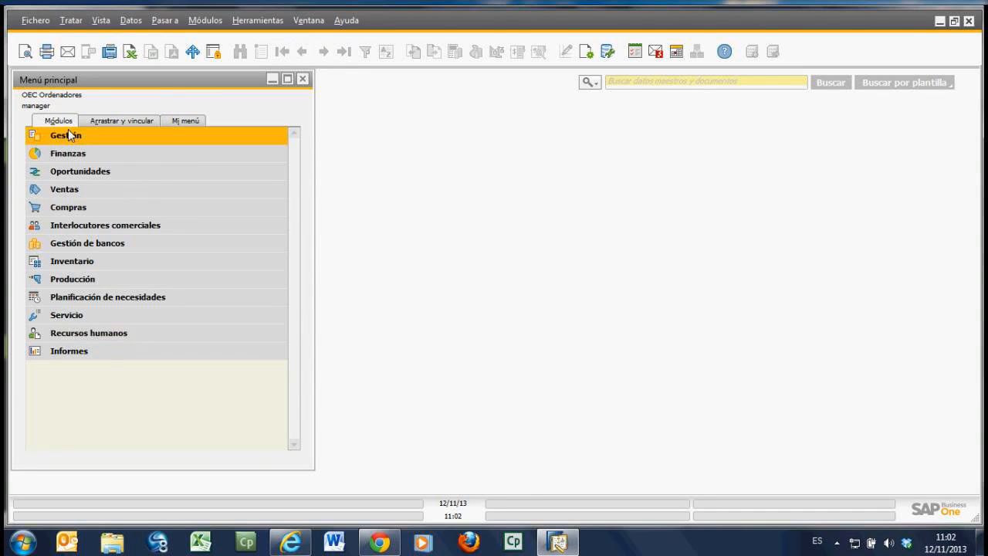
{"action": "left_click", "coordinate": [121, 121]}
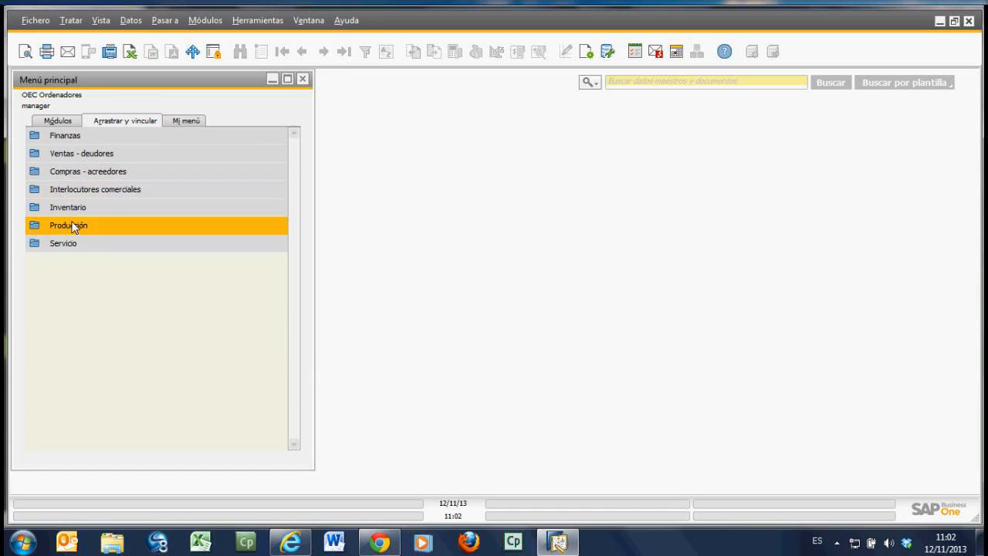
Step: View the documents available in the Ventas - deudores and Compras - acreedores folders of Arrastrar y vincular
{"action": "left_click", "coordinate": [66, 155]}
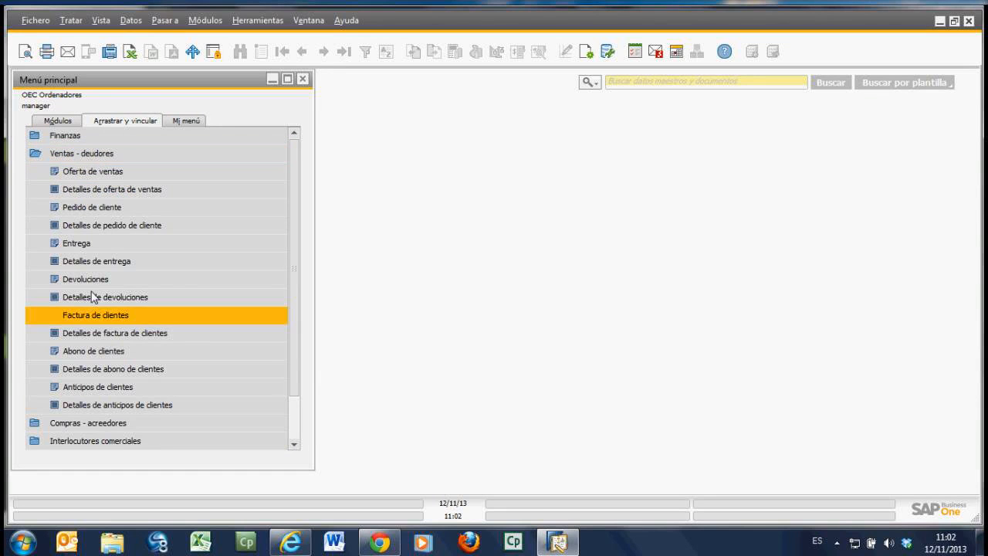
{"action": "left_click", "coordinate": [86, 158]}
{"action": "left_click", "coordinate": [75, 171]}
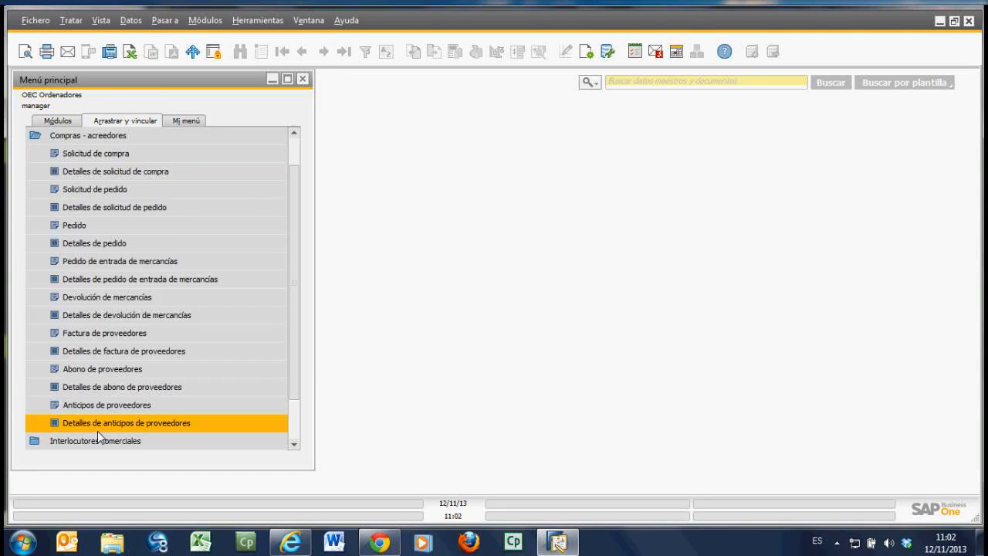
{"action": "left_click", "coordinate": [76, 135]}
Step: Display the Cuentas list from the Finanzas folder, look through its accounts, and close the list and folder
{"action": "left_click", "coordinate": [78, 137]}
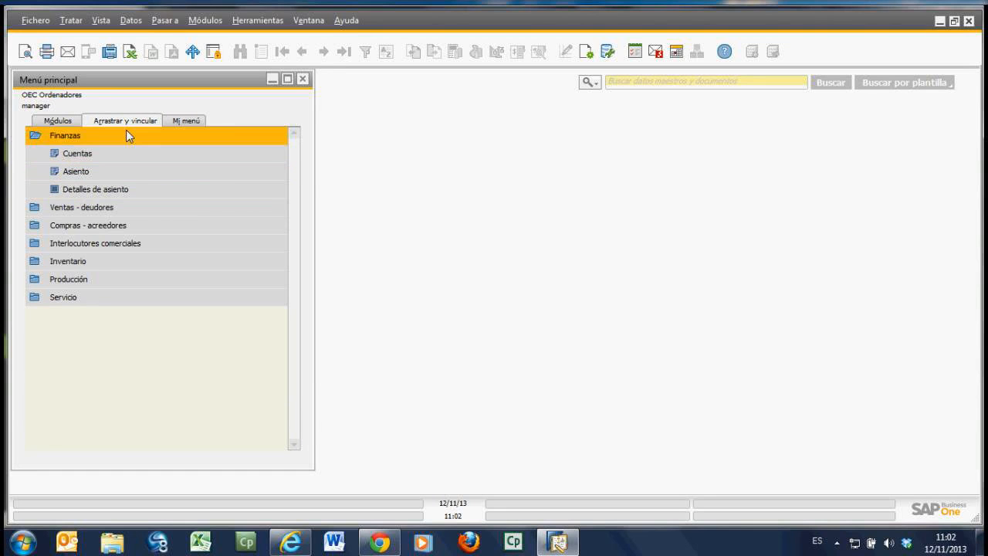
{"action": "left_click", "coordinate": [75, 152]}
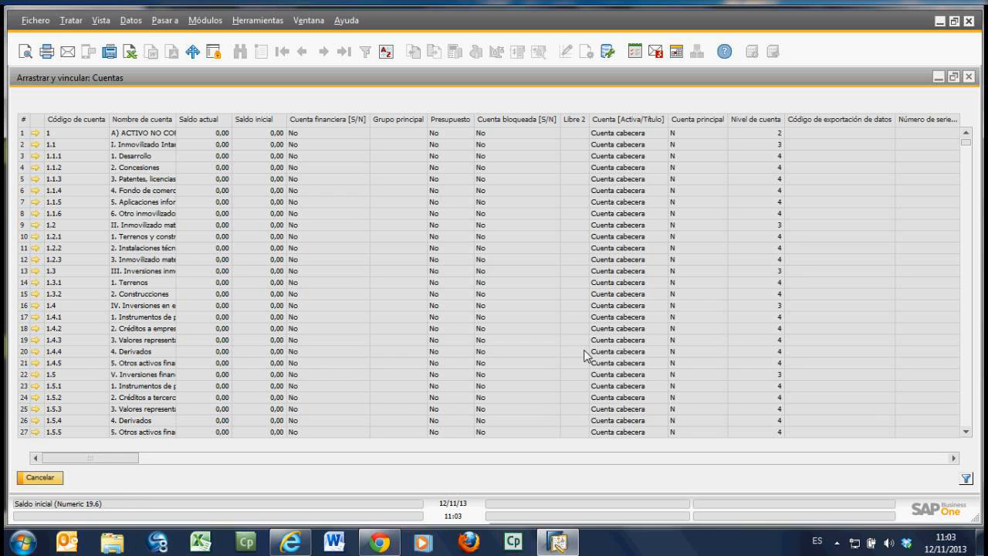
{"action": "scroll", "coordinate": [178, 306], "scroll_direction": "down", "scroll_amount": 2}
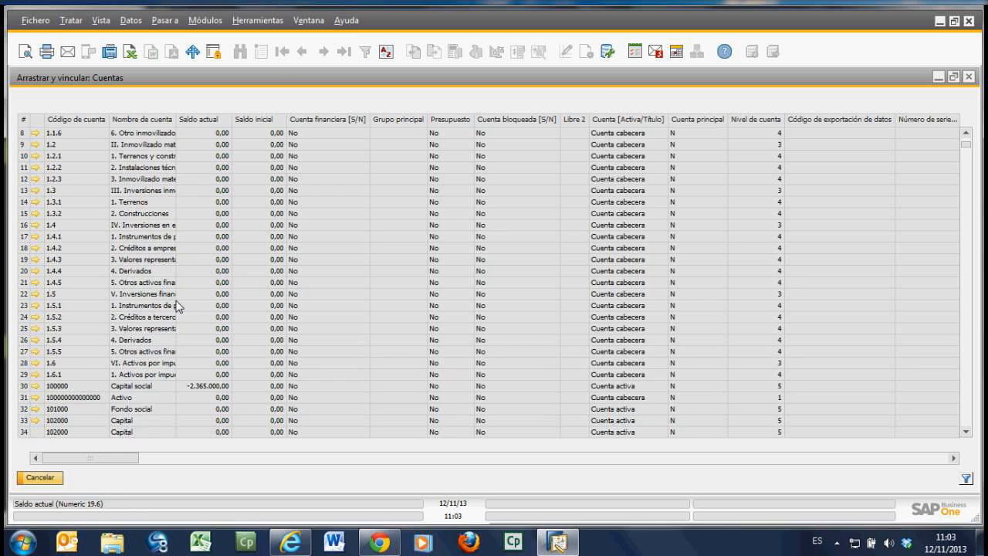
{"action": "scroll", "coordinate": [178, 307], "scroll_direction": "down", "scroll_amount": 2}
{"action": "left_click", "coordinate": [57, 478]}
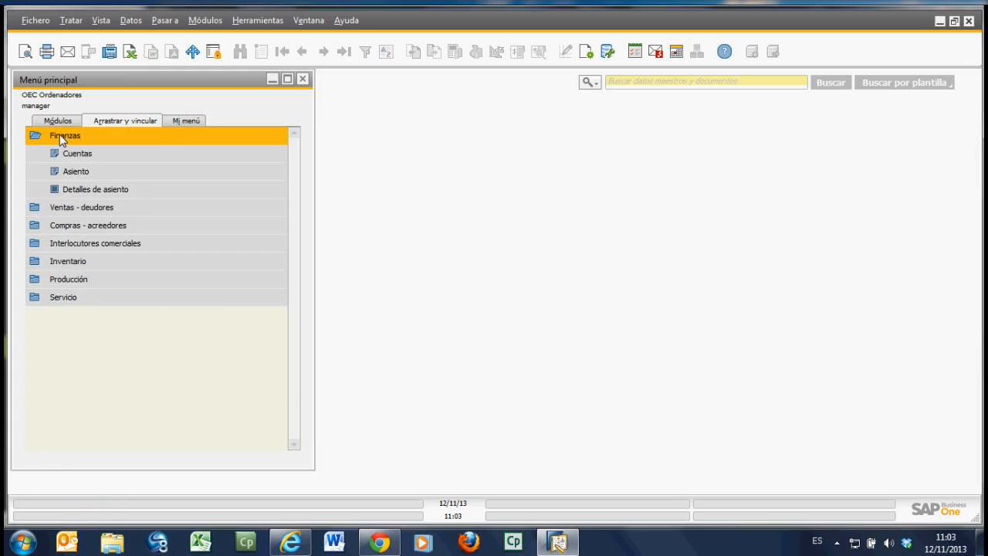
{"action": "left_click", "coordinate": [62, 139]}
Step: Display the Oferta de ventas list from the Ventas - deudores folder and close it
{"action": "left_click", "coordinate": [64, 155]}
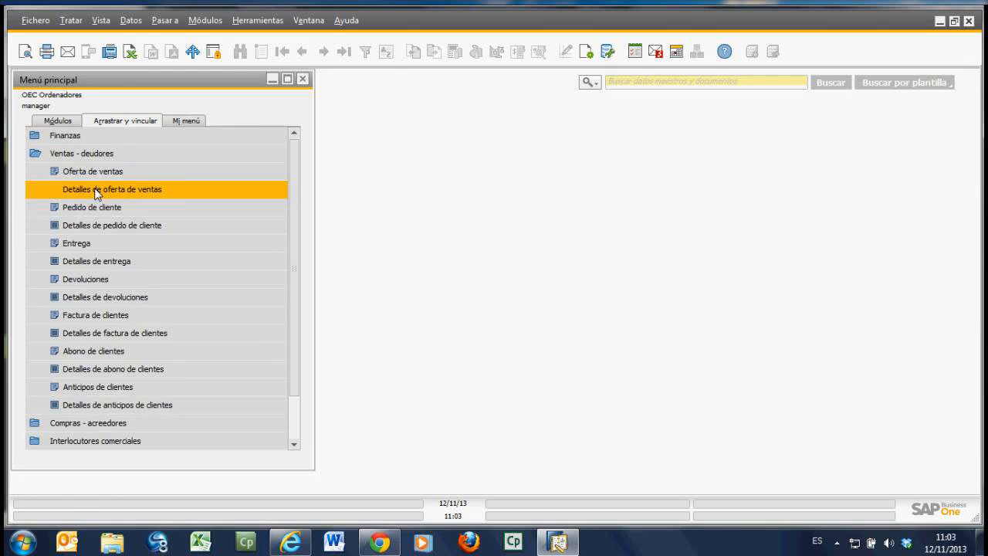
{"action": "left_click", "coordinate": [88, 172]}
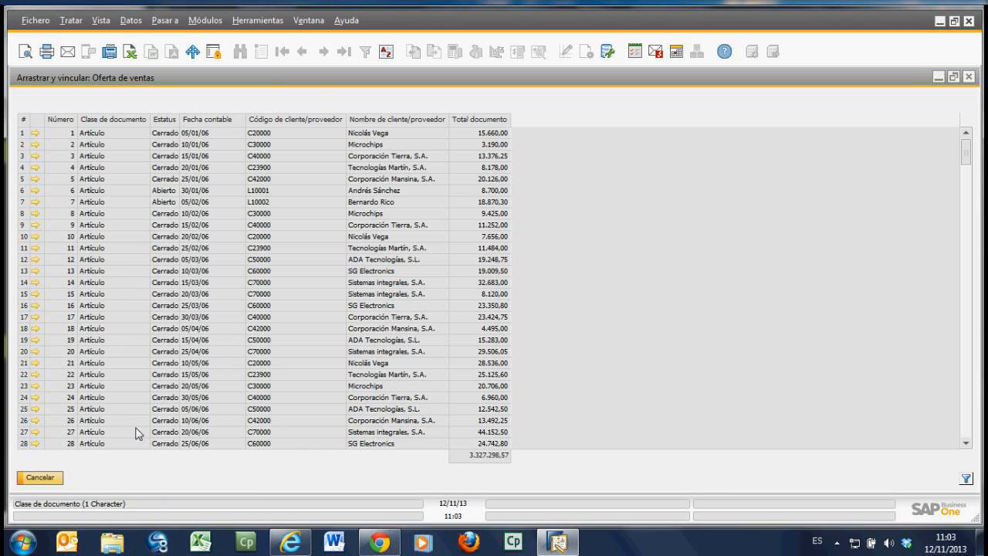
{"action": "left_click", "coordinate": [39, 478]}
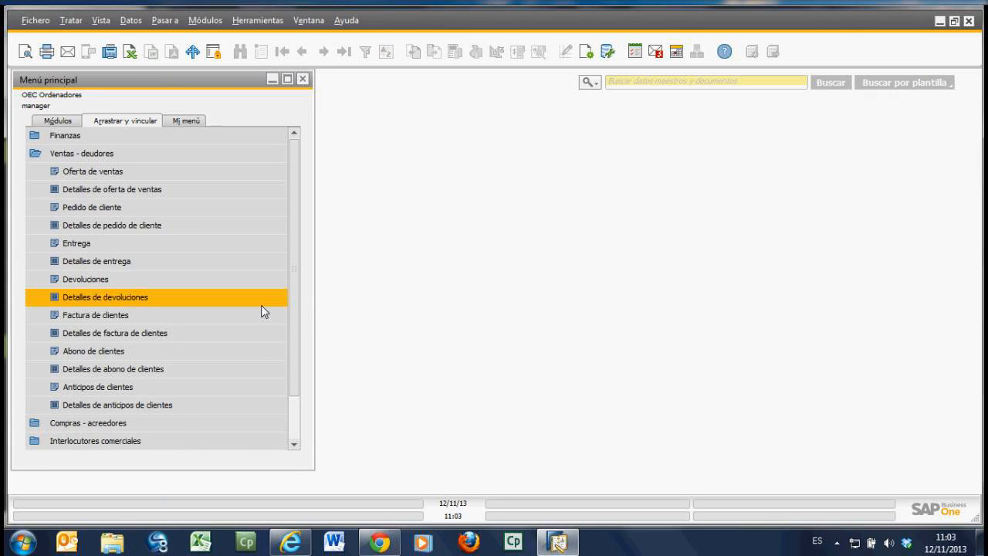
Step: Open the business partner master data on its first record from Módulos and place its window beside the main menu
{"action": "left_click", "coordinate": [56, 122]}
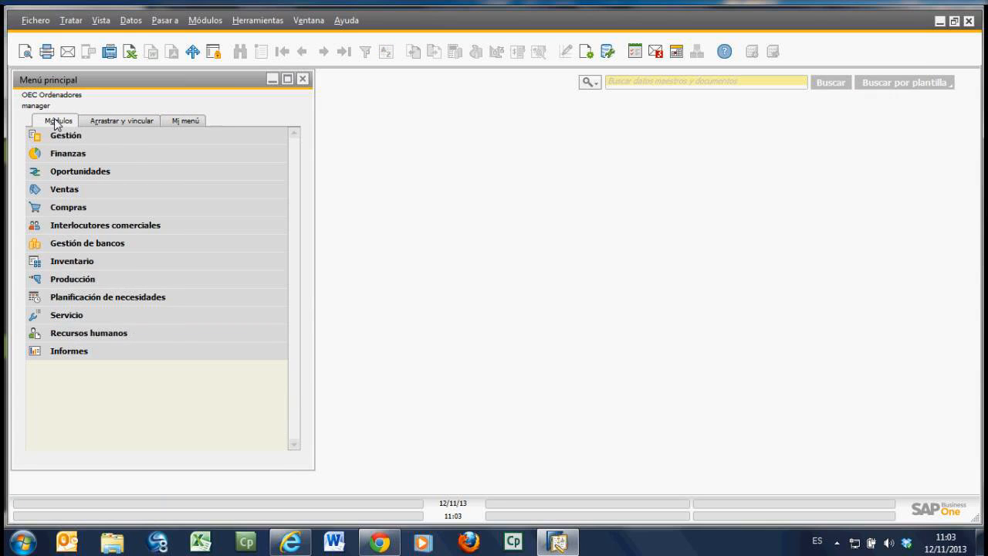
{"action": "left_click", "coordinate": [111, 232]}
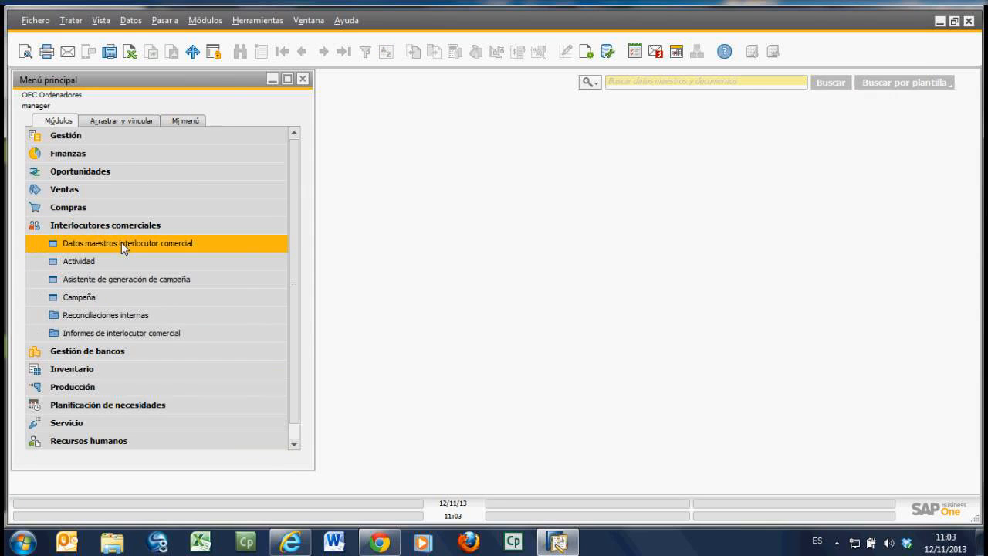
{"action": "left_click", "coordinate": [122, 242]}
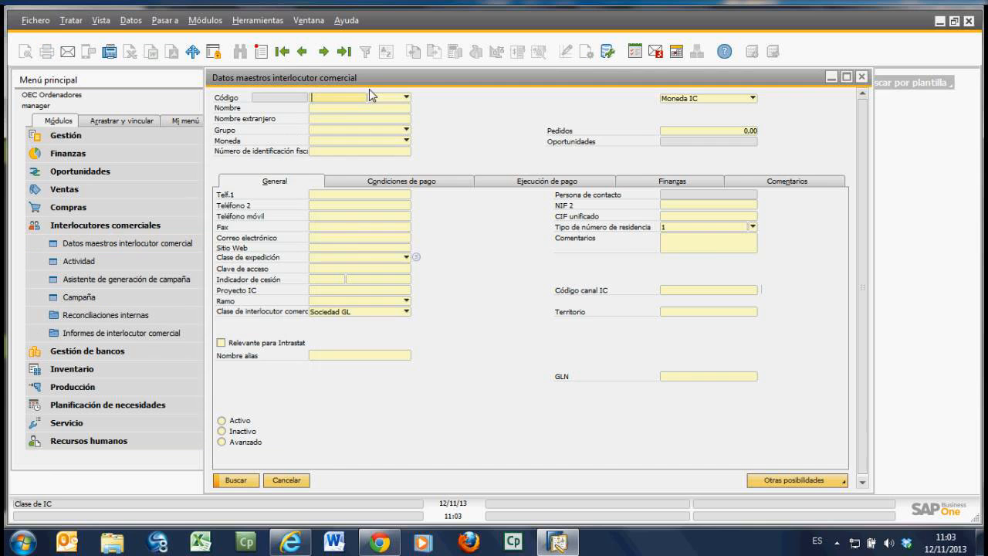
{"action": "left_click", "coordinate": [284, 52]}
{"action": "left_click_drag", "start_coordinate": [374, 78], "coordinate": [498, 76]}
Step: Relate the customer's code to Pedido de cliente through Arrastrar y vincular and look through that customer's order list
{"action": "left_click", "coordinate": [136, 122]}
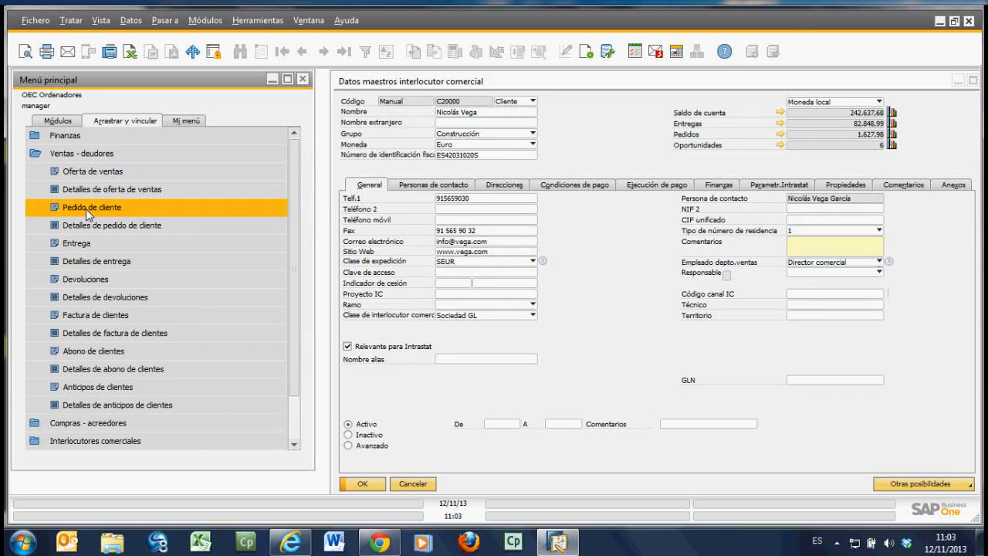
{"action": "left_click", "coordinate": [462, 106]}
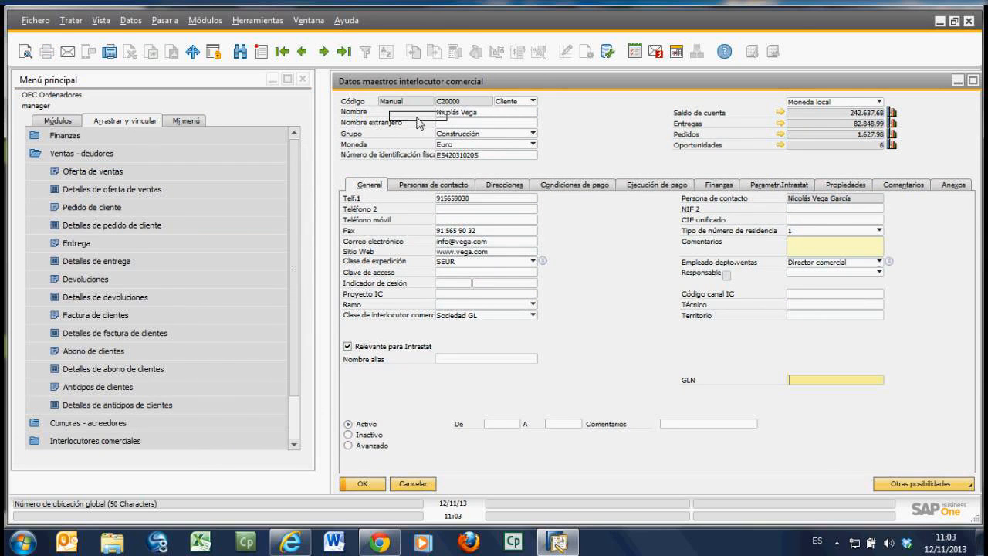
{"action": "left_click", "coordinate": [102, 209]}
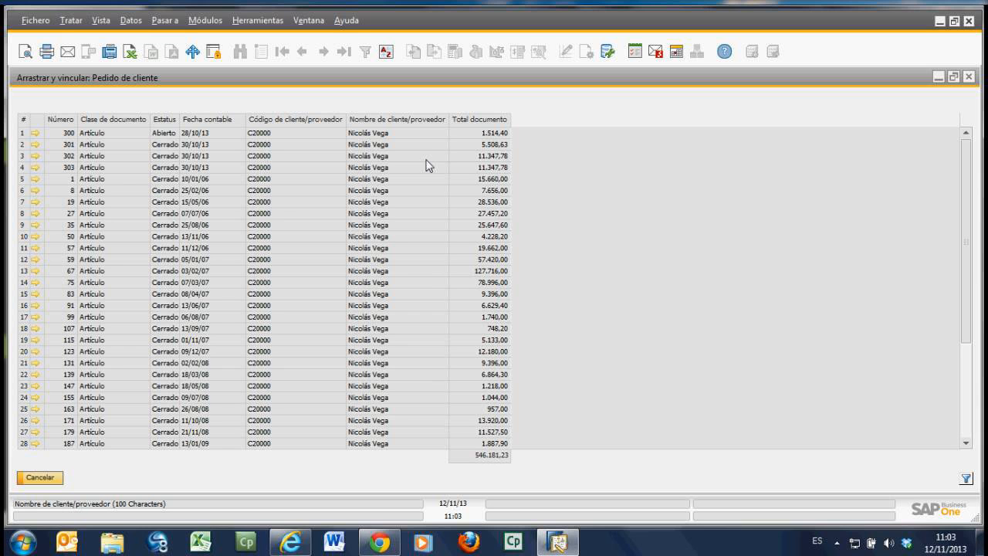
{"action": "left_click_drag", "start_coordinate": [966, 321], "coordinate": [807, 152]}
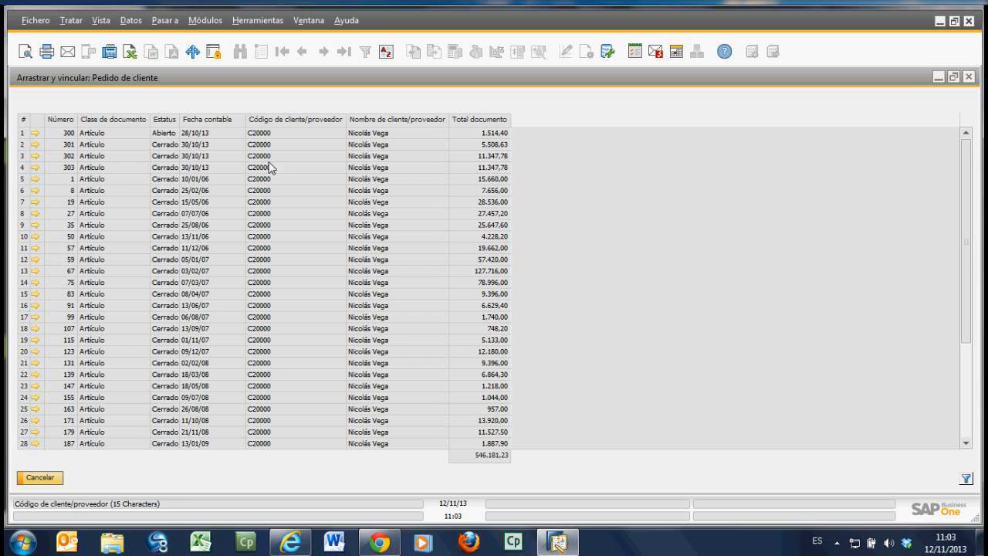
Step: Look over the filter functions for Número, Clase de documento and Estatus, cancel the filter, and close the order list and customer record
{"action": "left_click", "coordinate": [966, 479]}
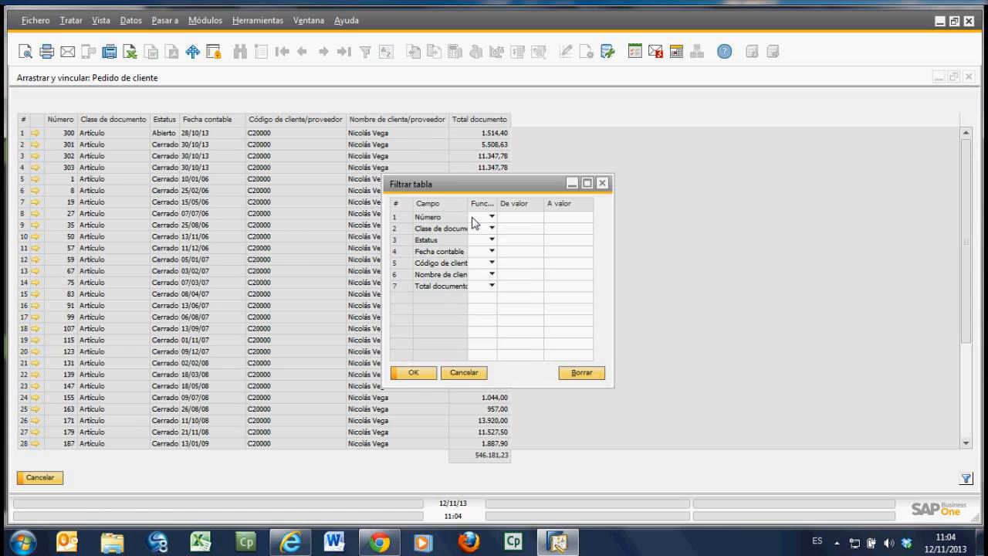
{"action": "left_click", "coordinate": [492, 217]}
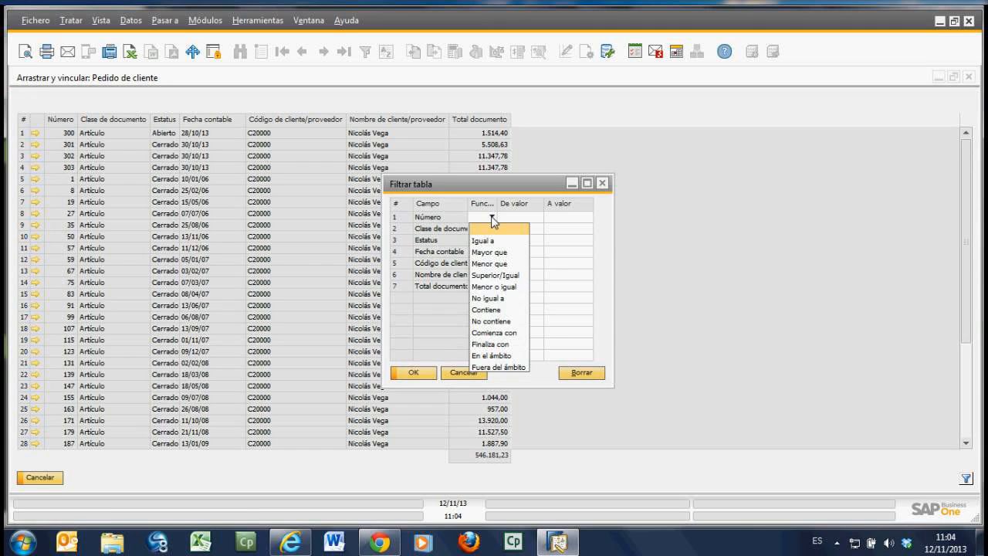
{"action": "left_click", "coordinate": [499, 228]}
{"action": "left_click", "coordinate": [491, 229]}
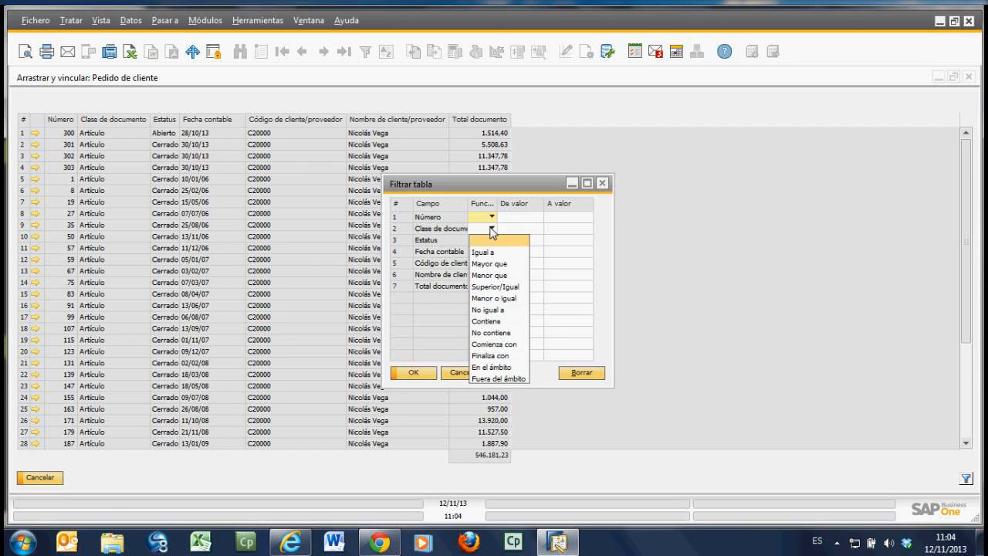
{"action": "left_click", "coordinate": [492, 230]}
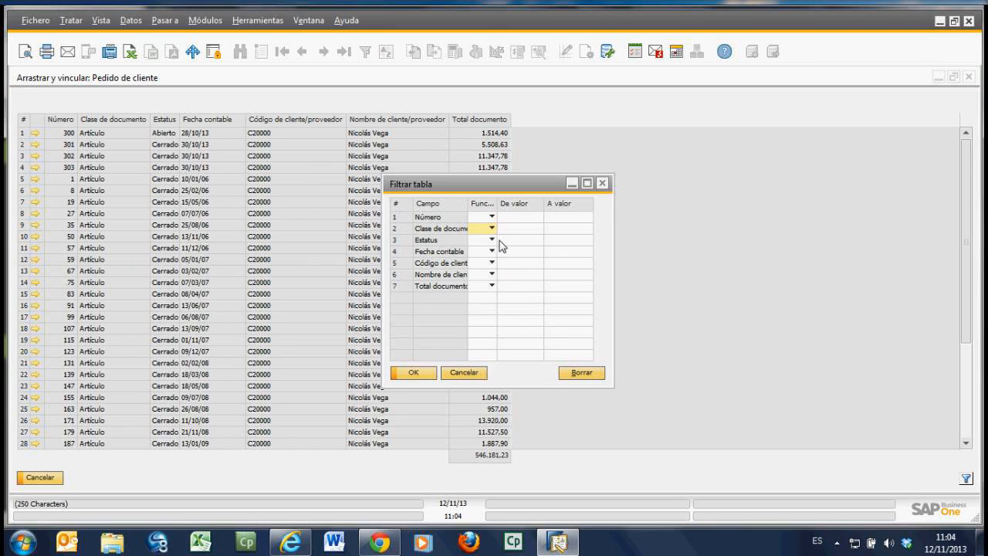
{"action": "left_click", "coordinate": [492, 240]}
{"action": "left_click", "coordinate": [492, 241]}
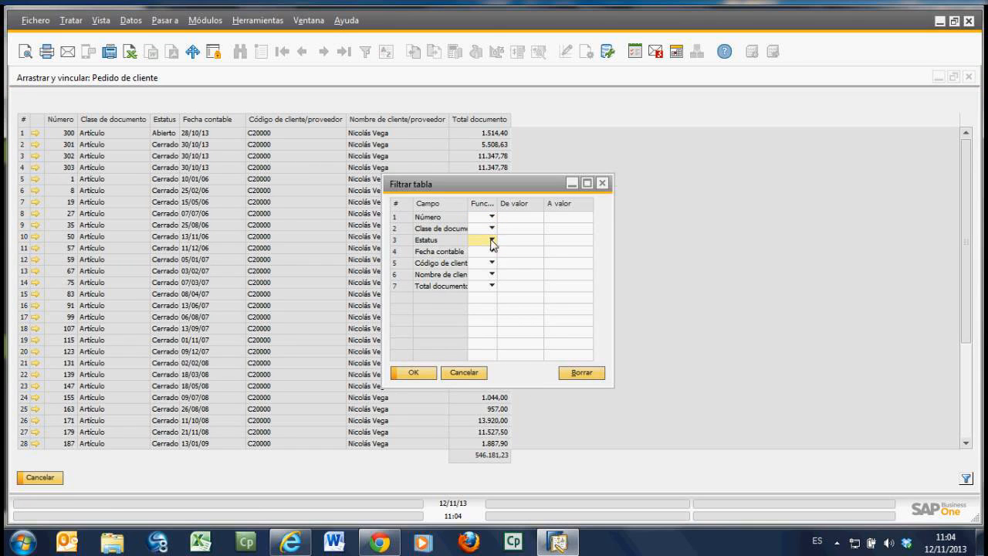
{"action": "left_click", "coordinate": [463, 373]}
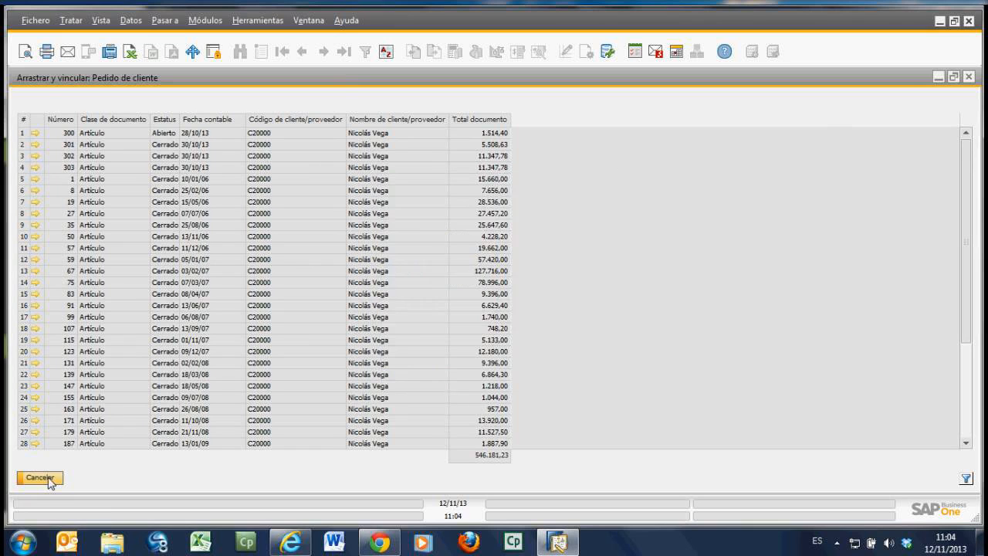
{"action": "left_click", "coordinate": [48, 478]}
{"action": "left_click", "coordinate": [99, 479]}
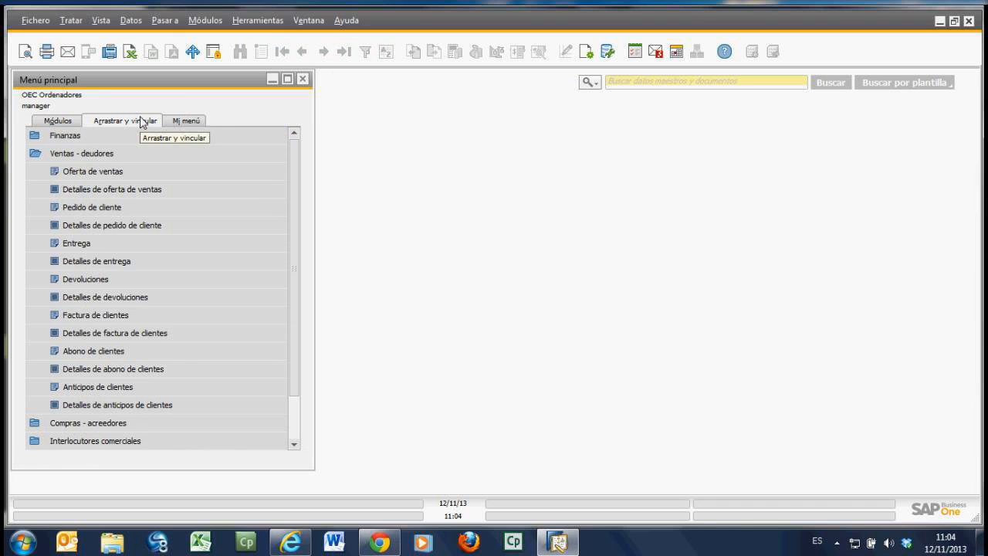
Step: Open the item master data from Inventario on its first record and place its window beside the main menu
{"action": "left_click", "coordinate": [70, 122]}
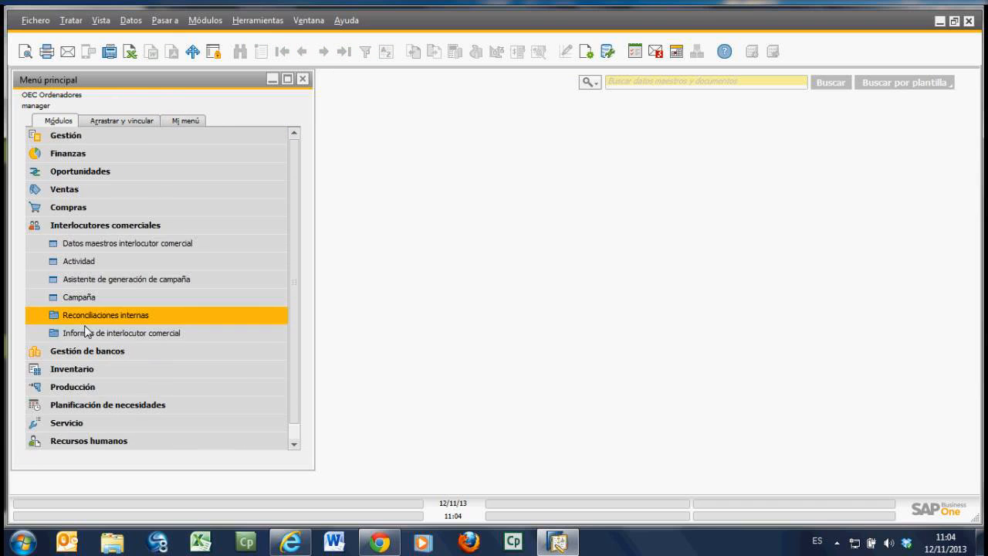
{"action": "left_click", "coordinate": [76, 224]}
{"action": "left_click", "coordinate": [80, 261]}
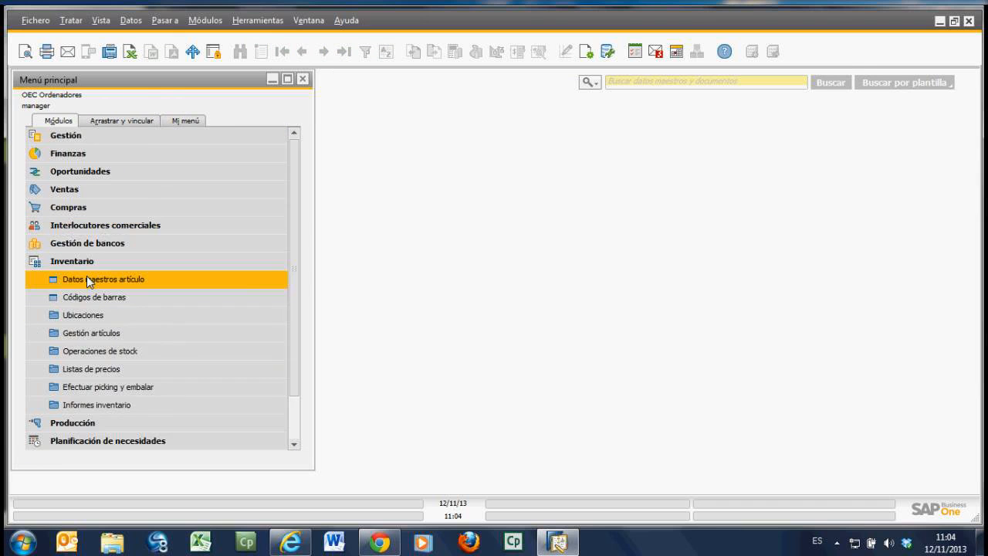
{"action": "left_click", "coordinate": [86, 278]}
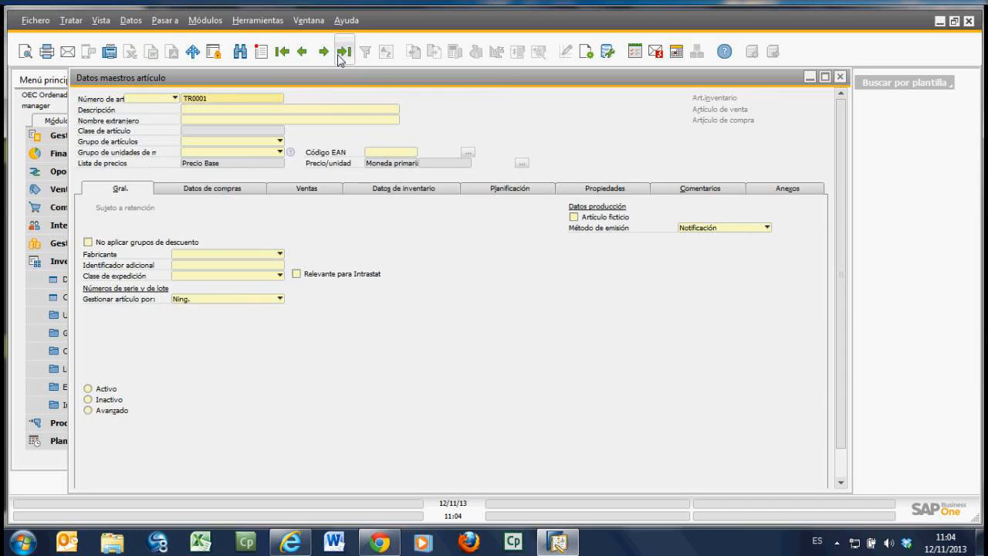
{"action": "left_click", "coordinate": [343, 52]}
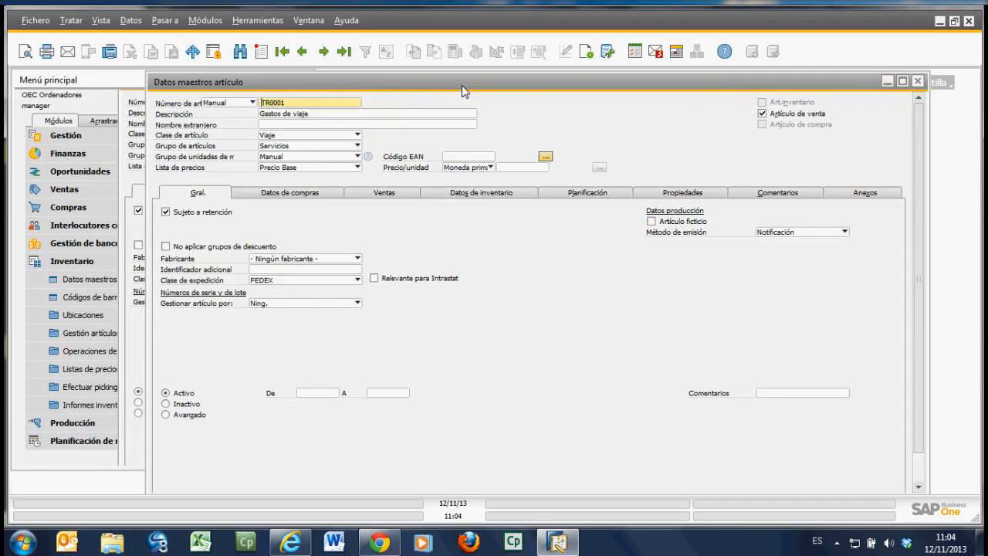
{"action": "left_click", "coordinate": [282, 51]}
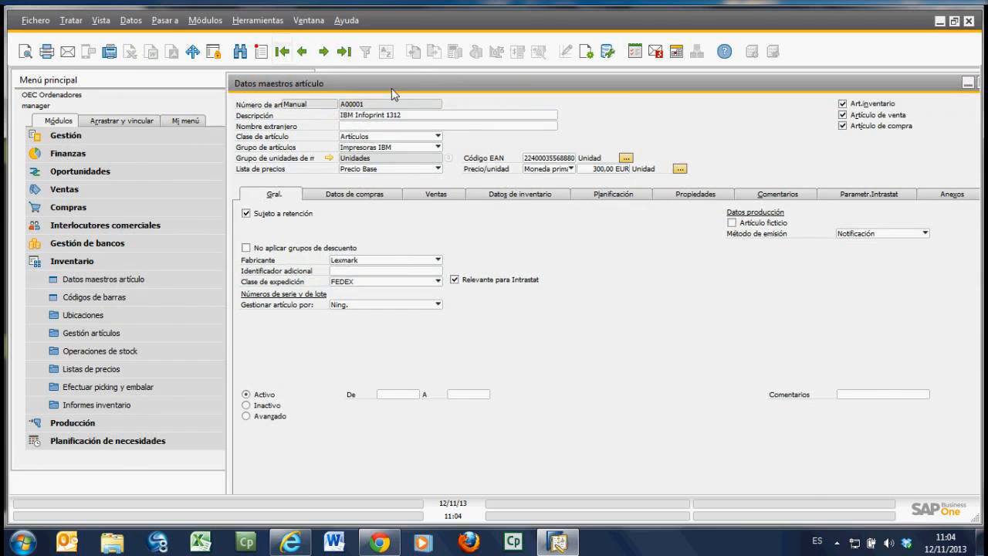
{"action": "left_click", "coordinate": [294, 99]}
Step: Relate the IBM Infoprint 1312 item number to the purchasing Pedido through Arrastrar y vincular and close the resulting list
{"action": "left_click", "coordinate": [122, 121]}
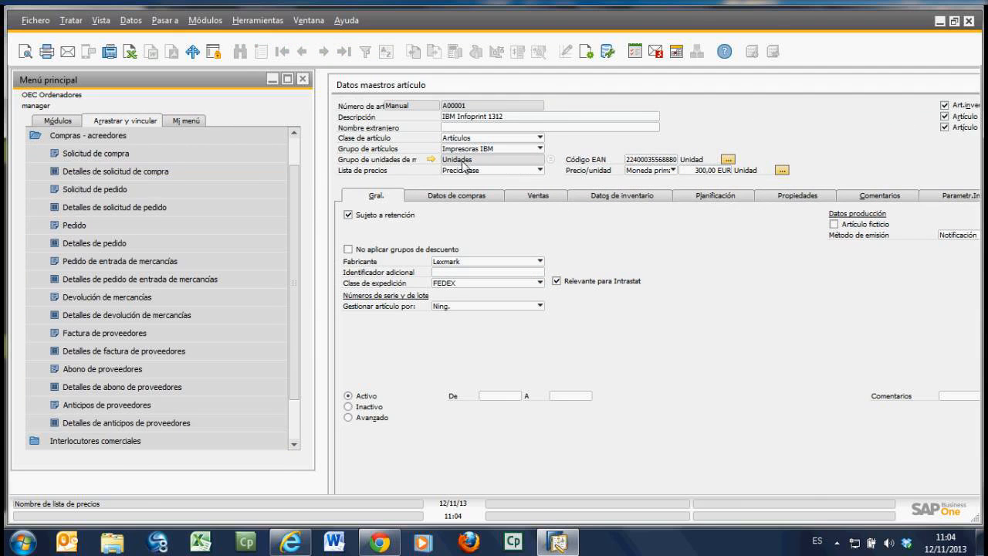
{"action": "left_click", "coordinate": [460, 107]}
{"action": "left_click_drag", "start_coordinate": [460, 107], "coordinate": [74, 230]}
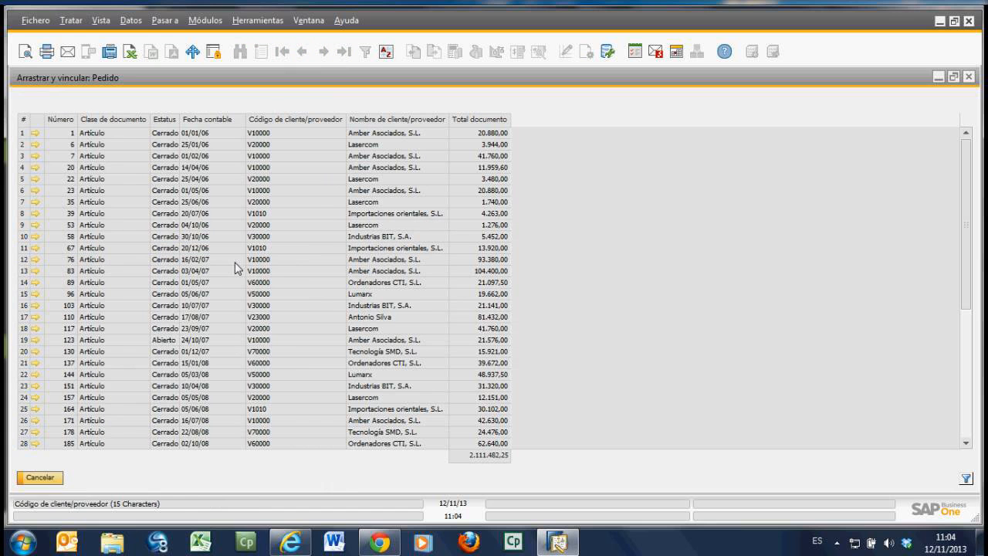
{"action": "left_click", "coordinate": [51, 482]}
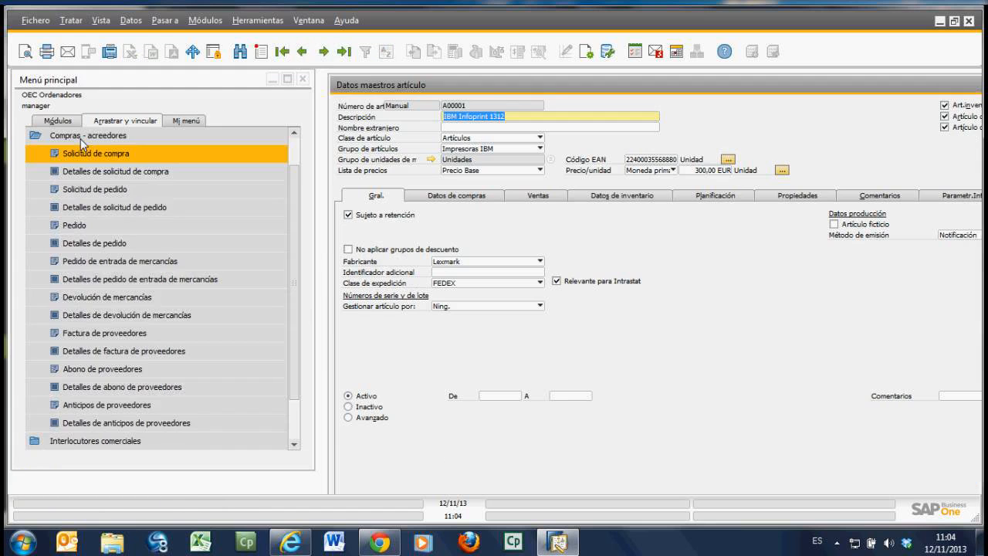
Step: Relate the same item number to Pedido de cliente in the Ventas - deudores folder and close the resulting list
{"action": "left_click", "coordinate": [80, 136]}
{"action": "left_click", "coordinate": [69, 153]}
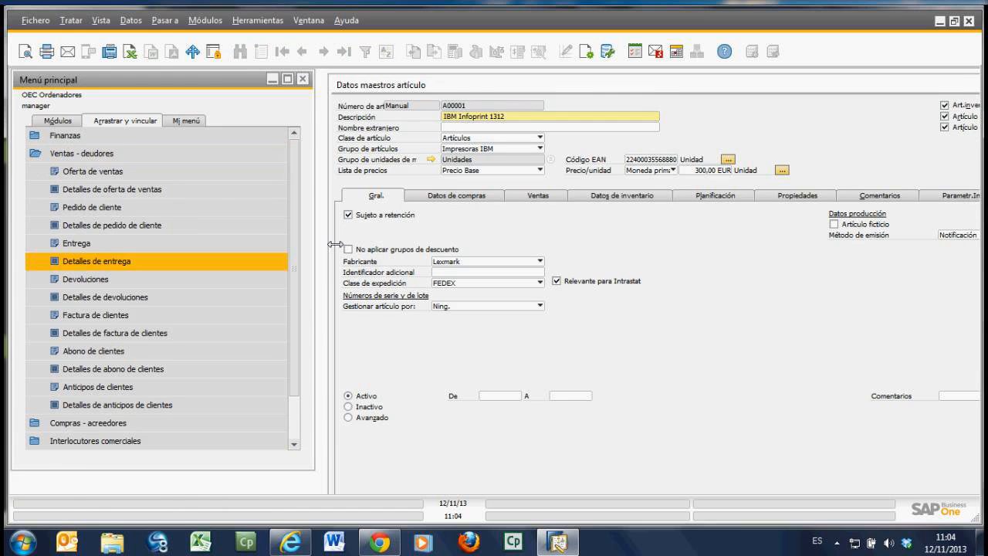
{"action": "left_click", "coordinate": [462, 108]}
{"action": "left_click_drag", "start_coordinate": [462, 108], "coordinate": [97, 210]}
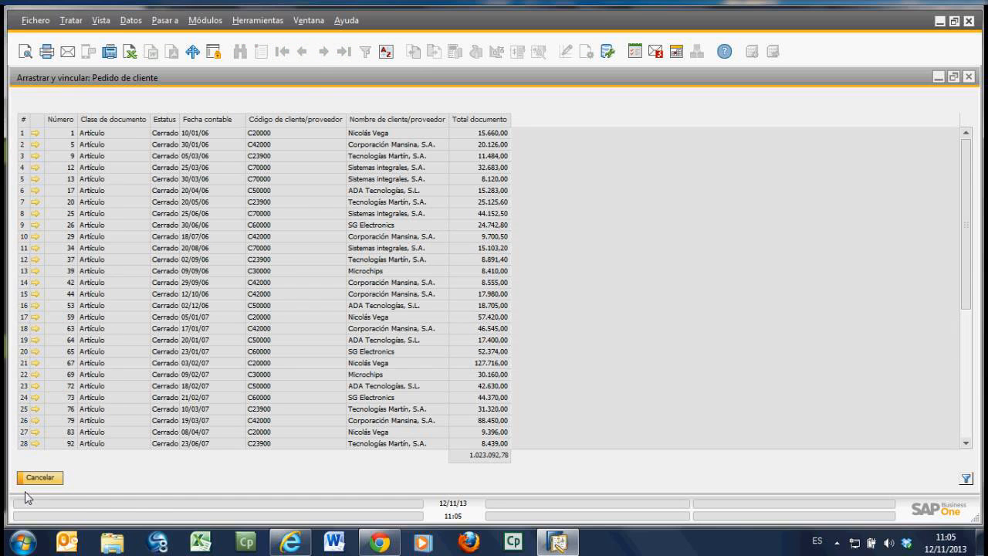
{"action": "left_click", "coordinate": [40, 478]}
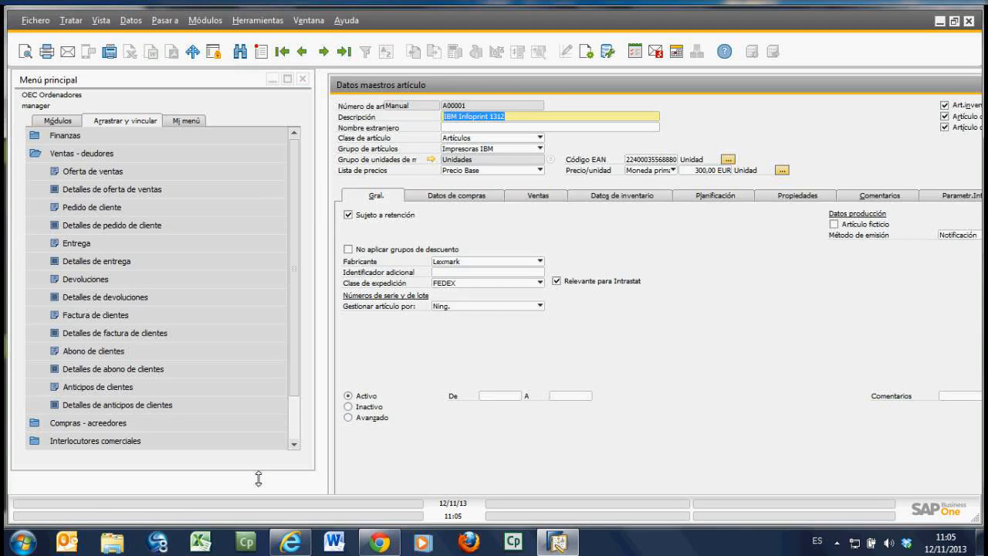
Step: Close the item master data window and collapse the Ventas - deudores folder
{"action": "left_click_drag", "start_coordinate": [695, 85], "coordinate": [568, 88]}
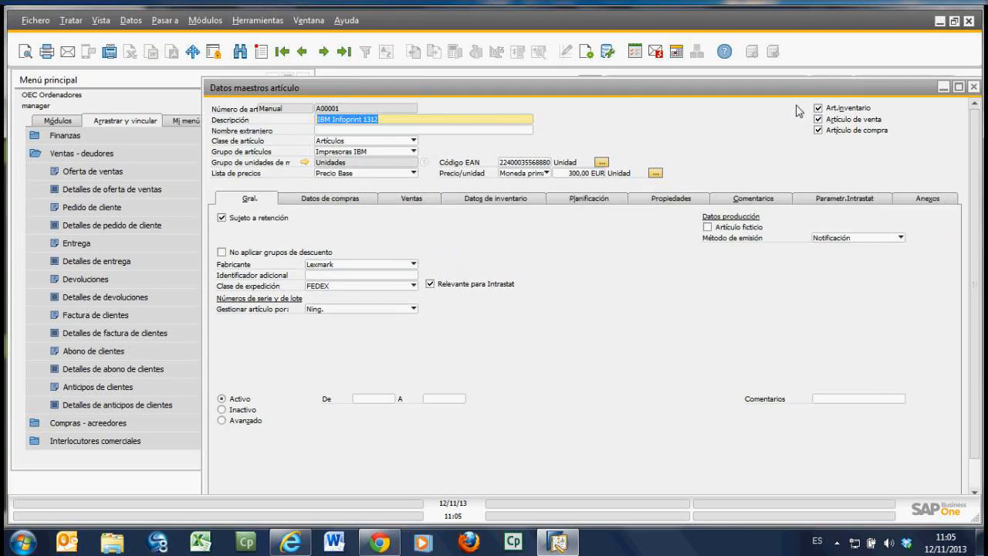
{"action": "left_click", "coordinate": [974, 87]}
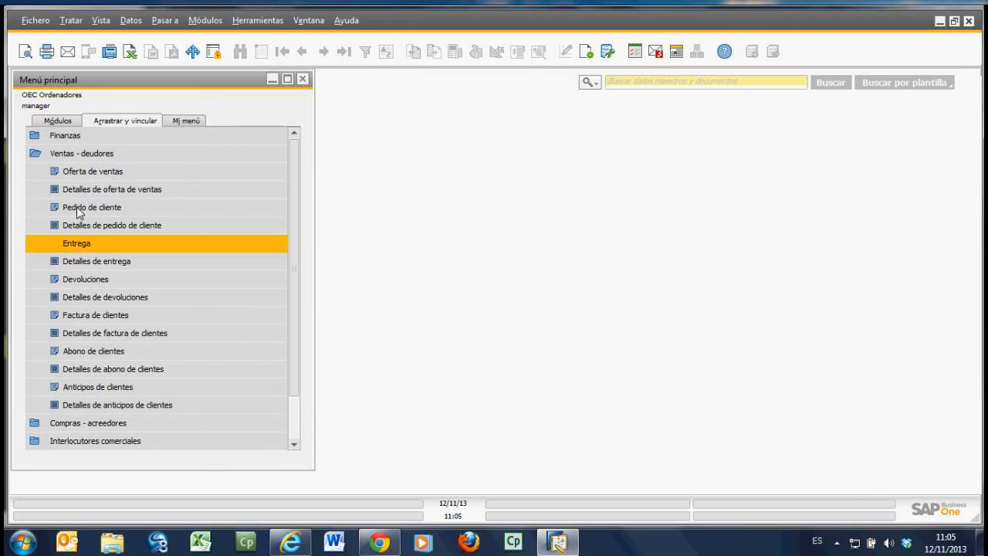
{"action": "left_click", "coordinate": [75, 151]}
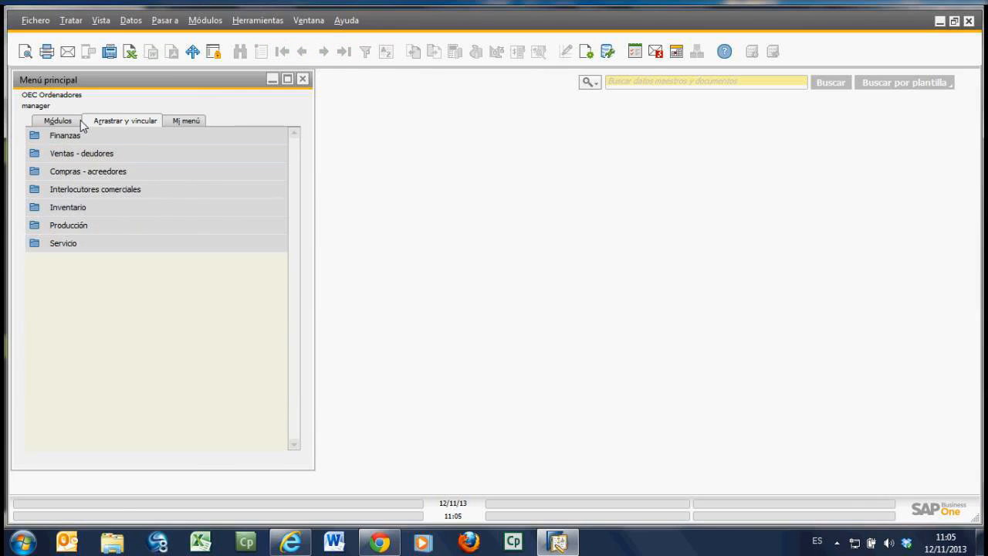
Step: Open the business partner master data from Interlocutores comerciales and reposition its window partly over the main menu
{"action": "left_click", "coordinate": [79, 122]}
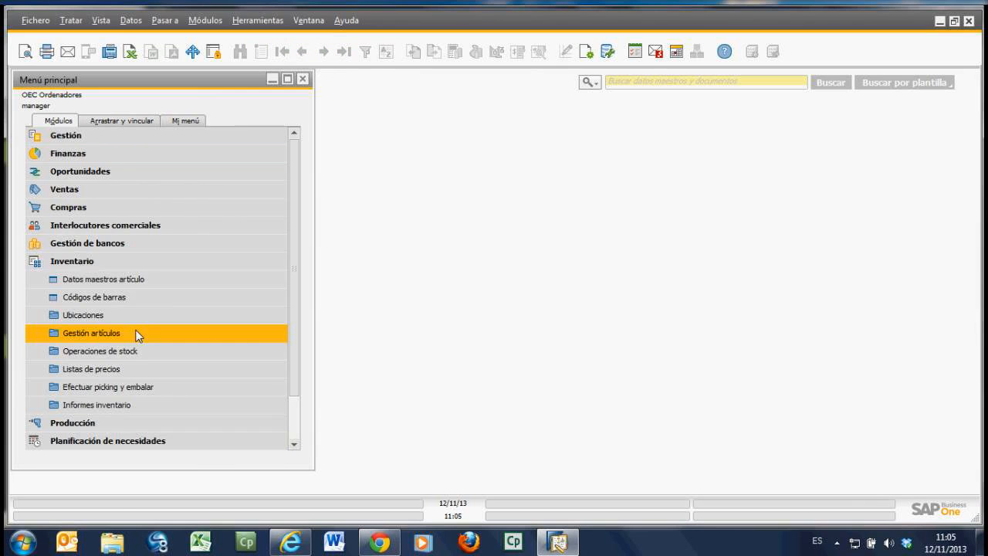
{"action": "left_click", "coordinate": [80, 262]}
{"action": "left_click", "coordinate": [96, 227]}
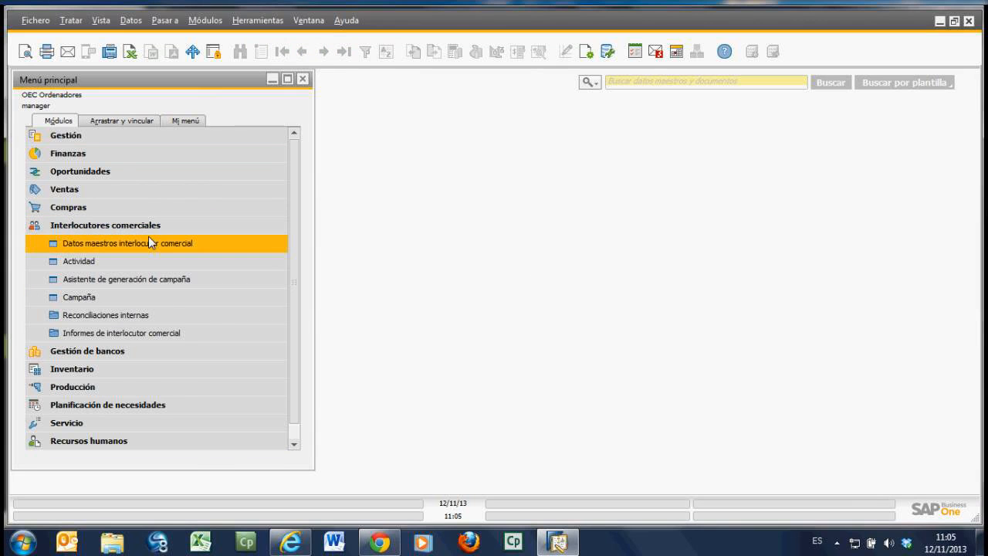
{"action": "left_click", "coordinate": [147, 246]}
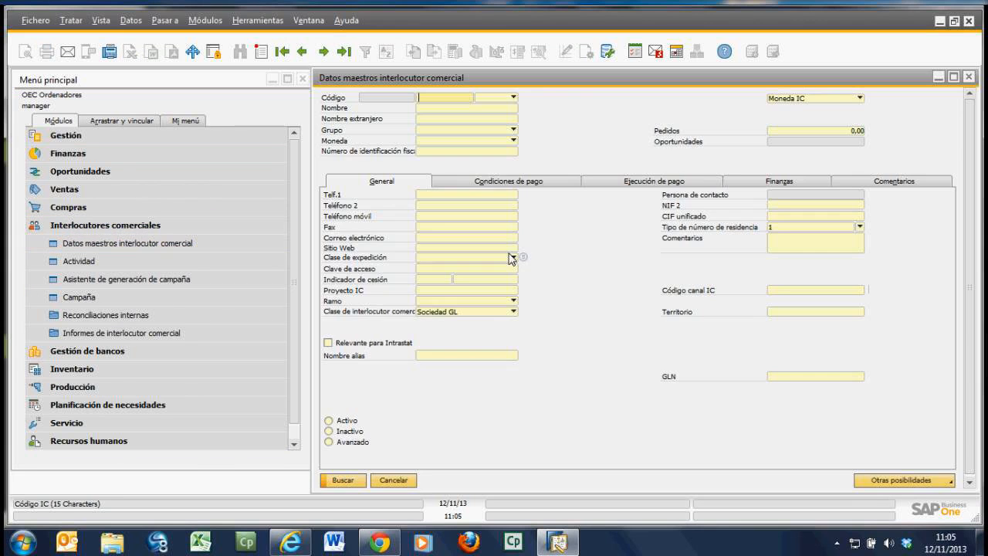
{"action": "left_click_drag", "start_coordinate": [543, 81], "coordinate": [419, 82]}
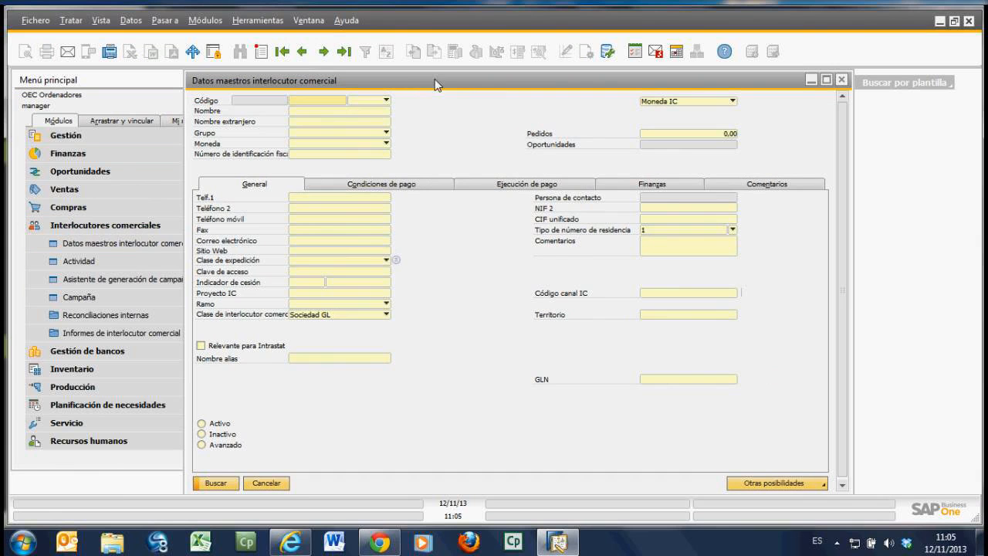
{"action": "left_click_drag", "start_coordinate": [435, 83], "coordinate": [410, 82]}
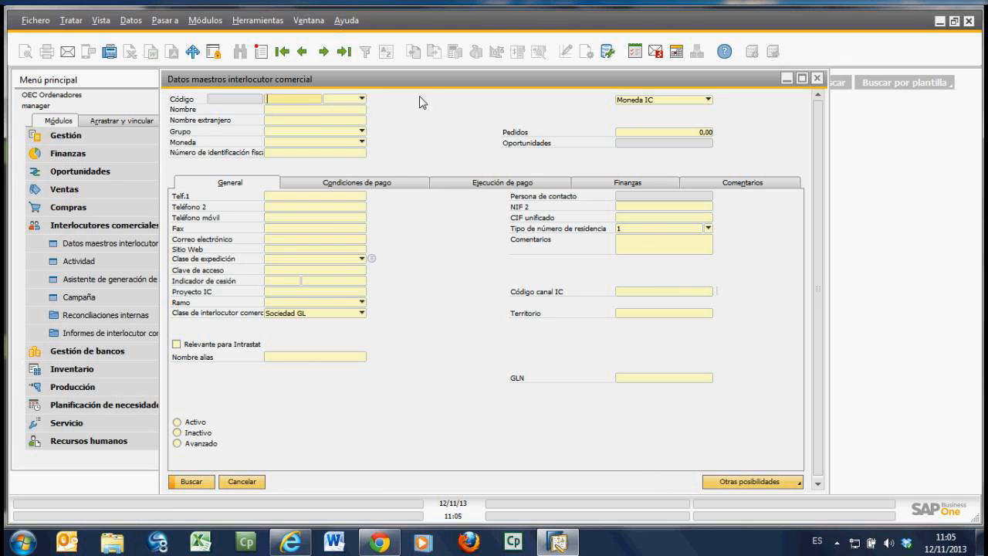
{"action": "left_click_drag", "start_coordinate": [424, 81], "coordinate": [458, 83]}
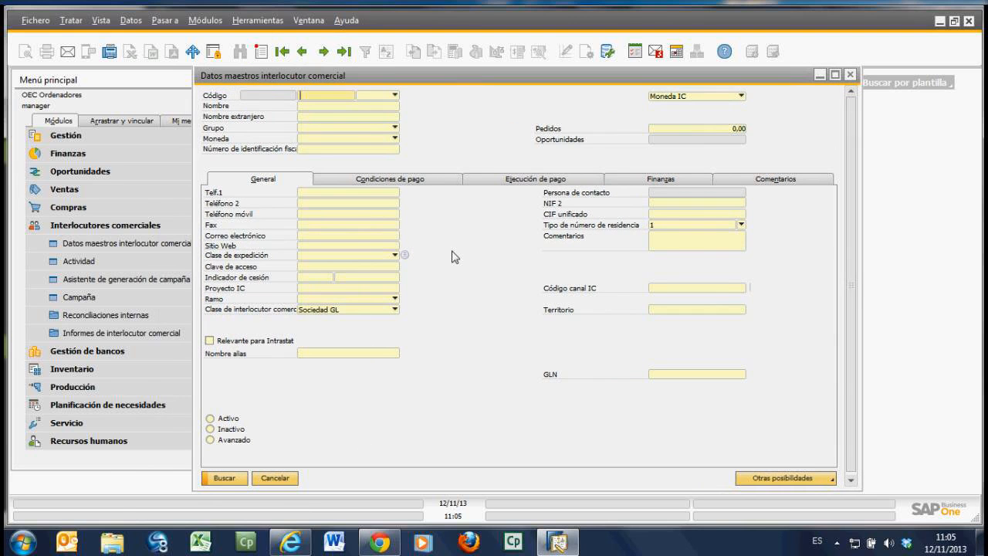
Step: Add a new business partner of type Cliente with a manual customer code and the name asada
{"action": "left_click", "coordinate": [263, 56]}
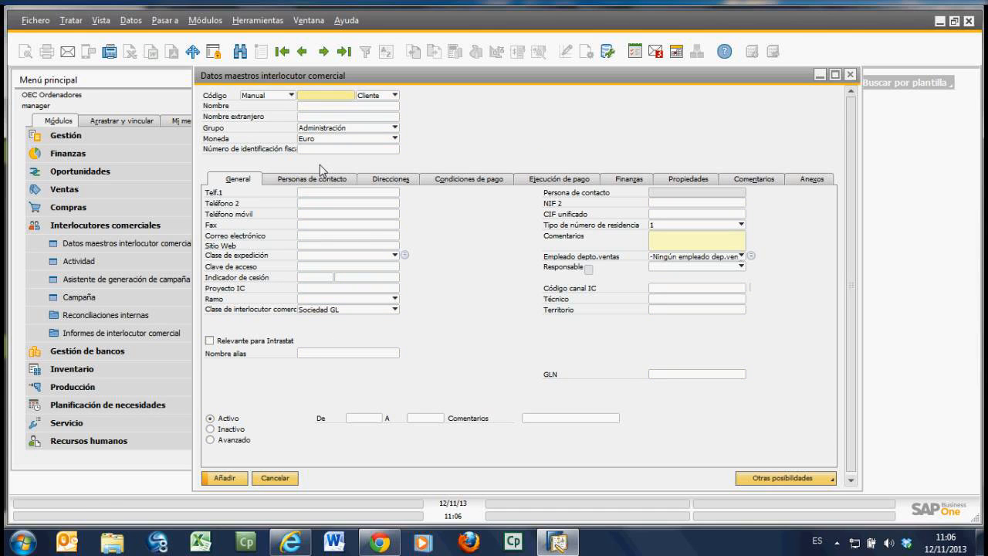
{"action": "type", "text": "123"}
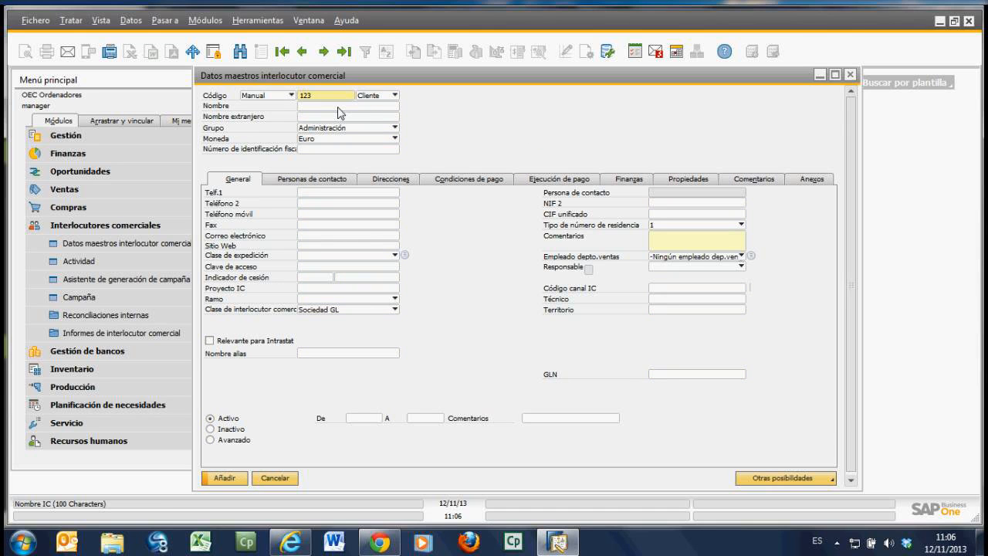
{"action": "left_click", "coordinate": [342, 108]}
{"action": "type", "text": "asada"}
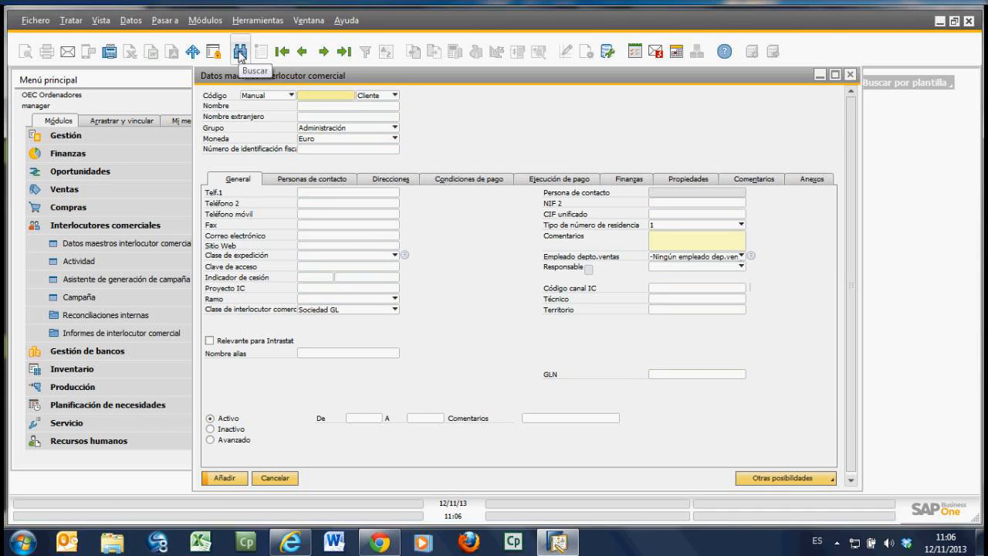
Step: Search for the new business partner by its customer code and display its record
{"action": "left_click", "coordinate": [240, 52]}
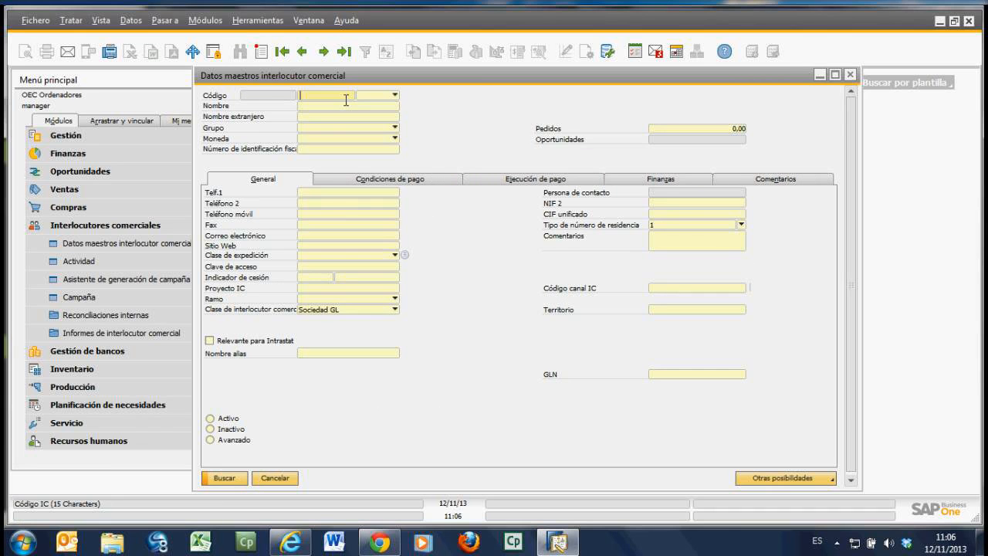
{"action": "type", "text": "123"}
{"action": "left_click", "coordinate": [235, 482]}
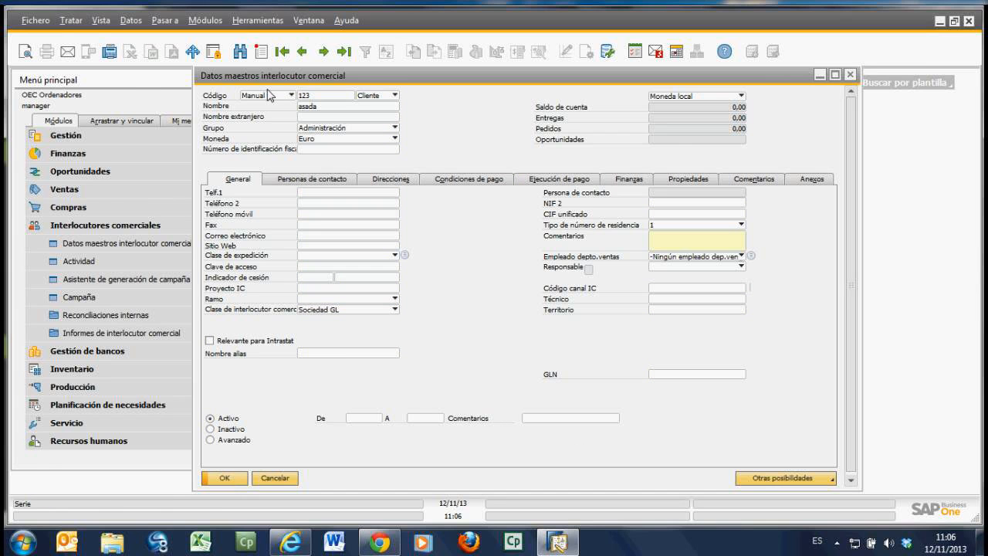
Step: Search all business partners with the wildcard * as code and maximize the resulting list
{"action": "left_click", "coordinate": [241, 51]}
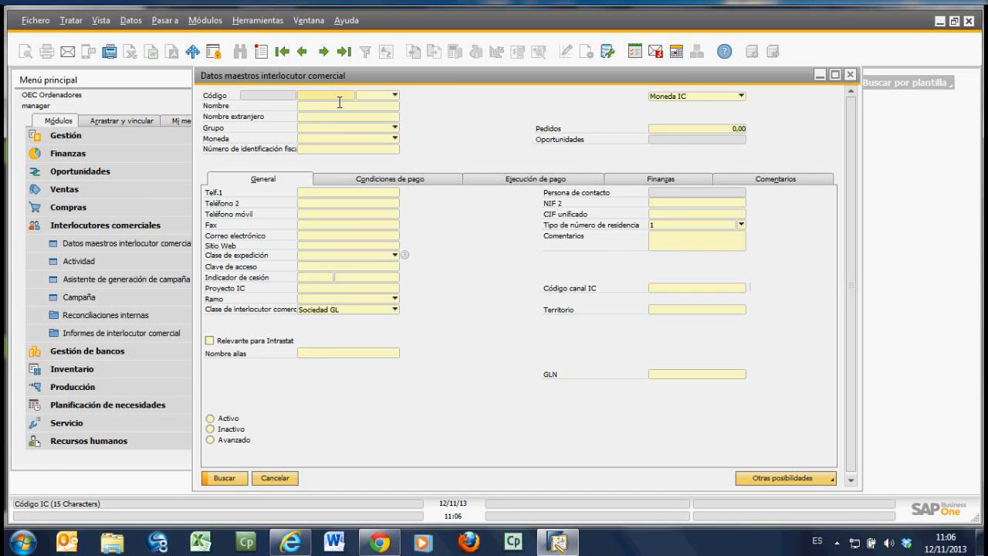
{"action": "type", "text": "*"}
{"action": "left_click", "coordinate": [231, 480]}
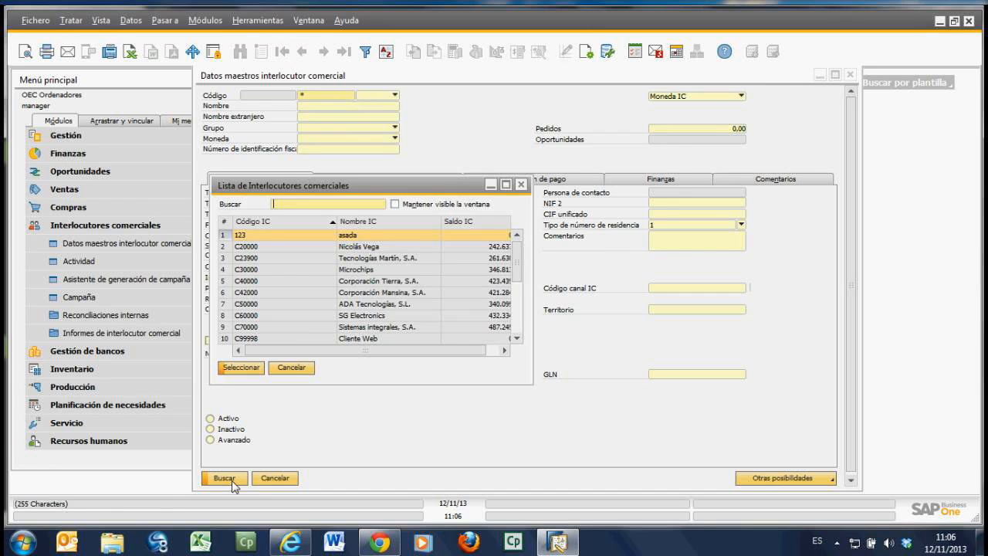
{"action": "left_click", "coordinate": [507, 185]}
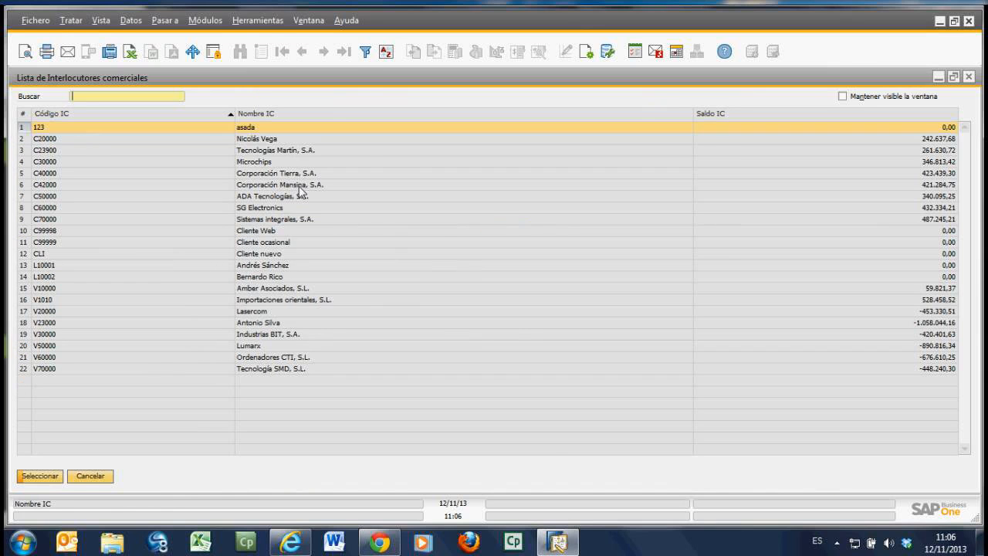
Step: Cancel the business partner list, repeat the wildcard search with * as code, and open the second partner's record
{"action": "left_click", "coordinate": [90, 476]}
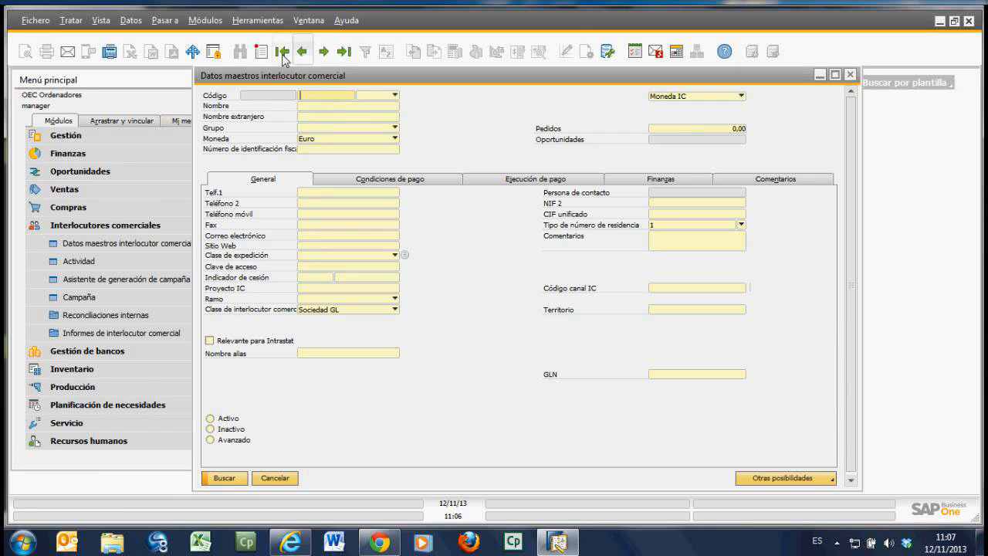
{"action": "type", "text": "*"}
{"action": "left_click", "coordinate": [245, 479]}
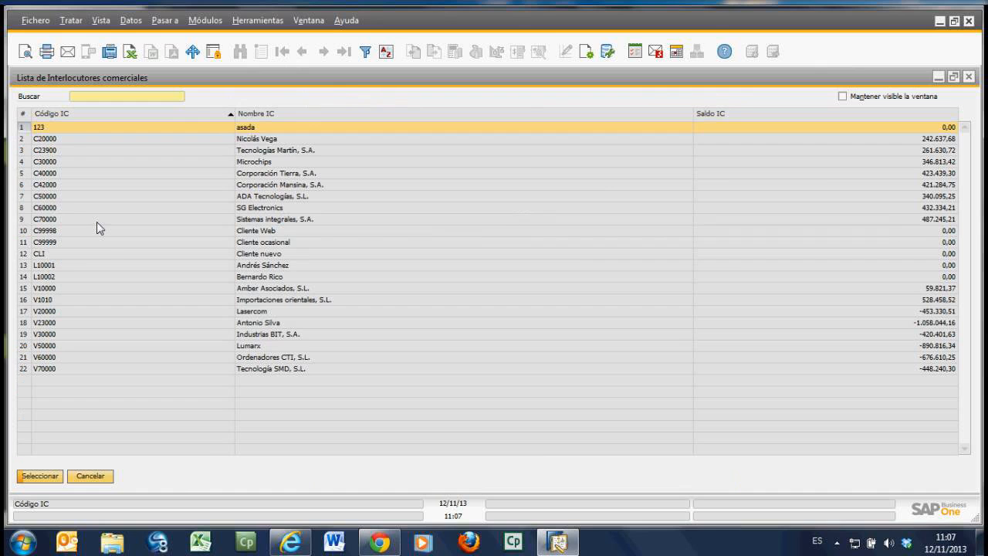
{"action": "left_click", "coordinate": [50, 139]}
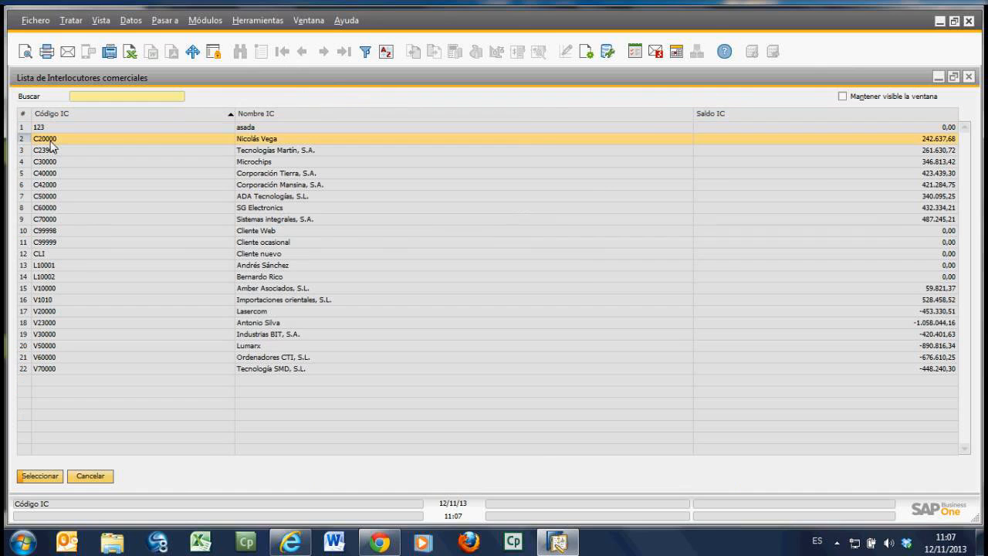
{"action": "double_click", "coordinate": [50, 141]}
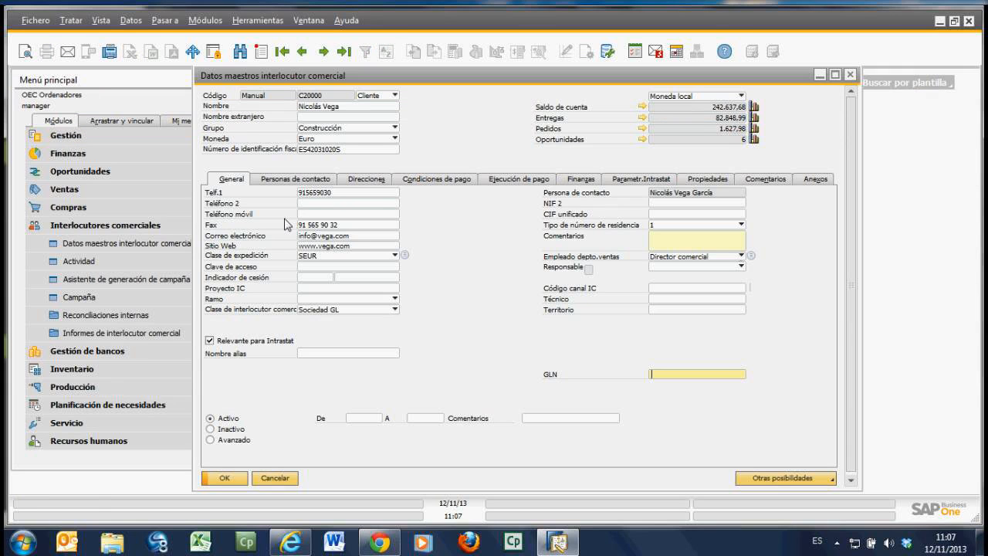
Step: Copy the customer's primary phone number and search business partners using it as the Telf.1 criterion
{"action": "double_click", "coordinate": [335, 193]}
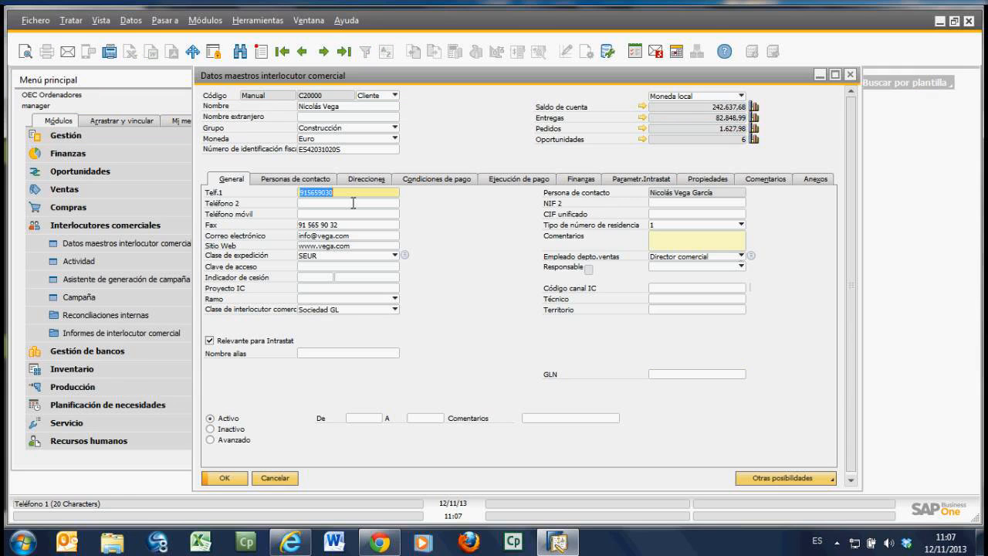
{"action": "right_click", "coordinate": [320, 198]}
{"action": "left_click", "coordinate": [368, 222]}
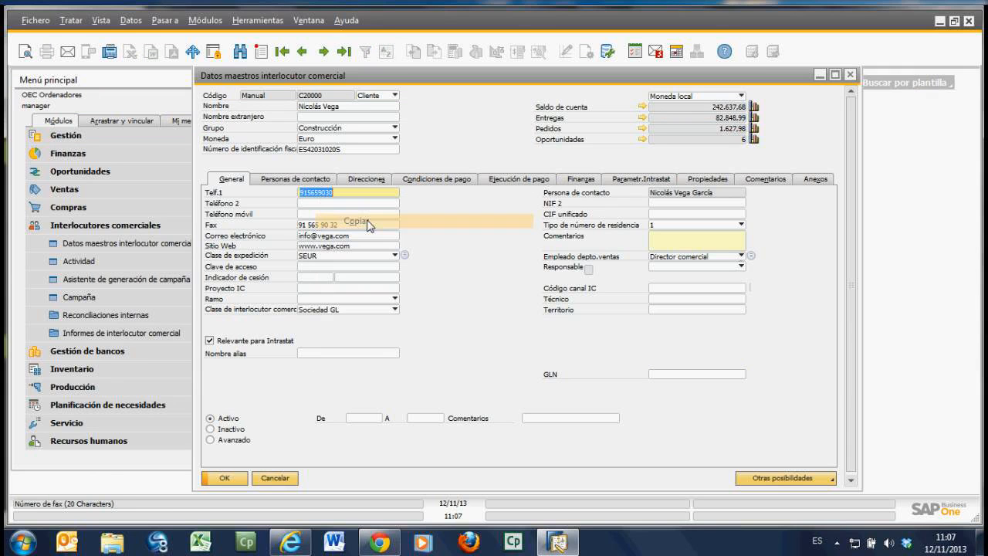
{"action": "left_click", "coordinate": [240, 52]}
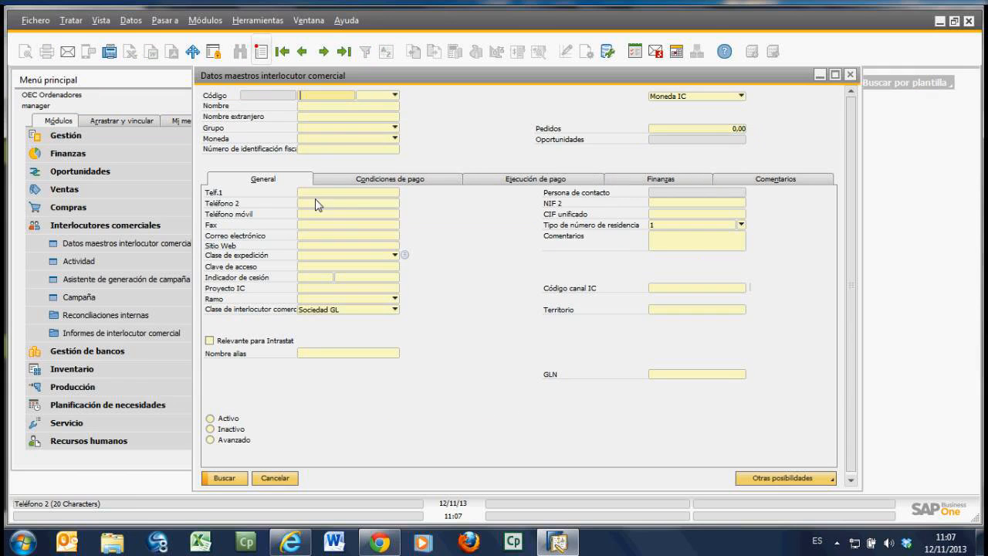
{"action": "right_click", "coordinate": [313, 193]}
{"action": "left_click", "coordinate": [349, 207]}
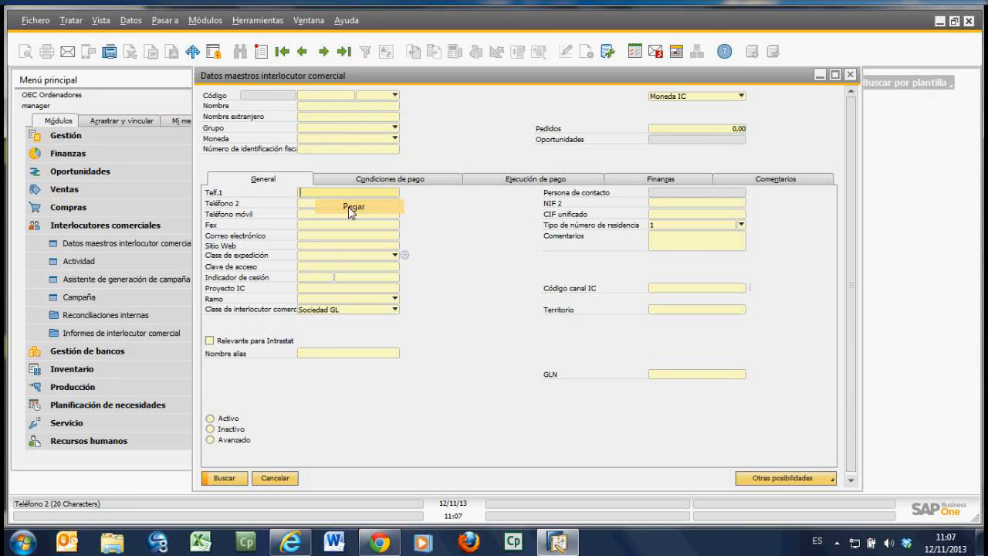
{"action": "left_click", "coordinate": [224, 478]}
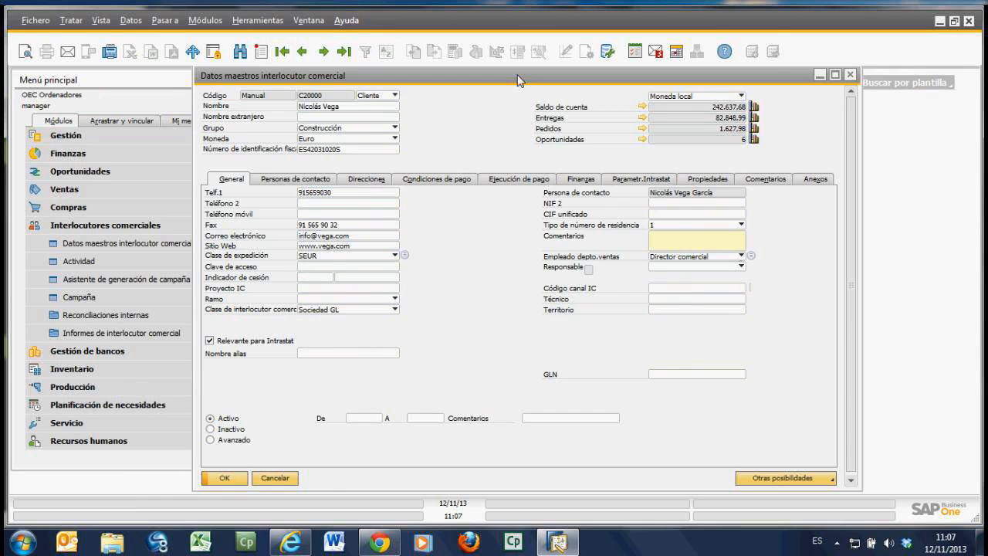
Step: Close the business partner master data and collapse the Interlocutores comerciales module
{"action": "left_click_drag", "start_coordinate": [519, 80], "coordinate": [558, 80]}
{"action": "left_click", "coordinate": [329, 483]}
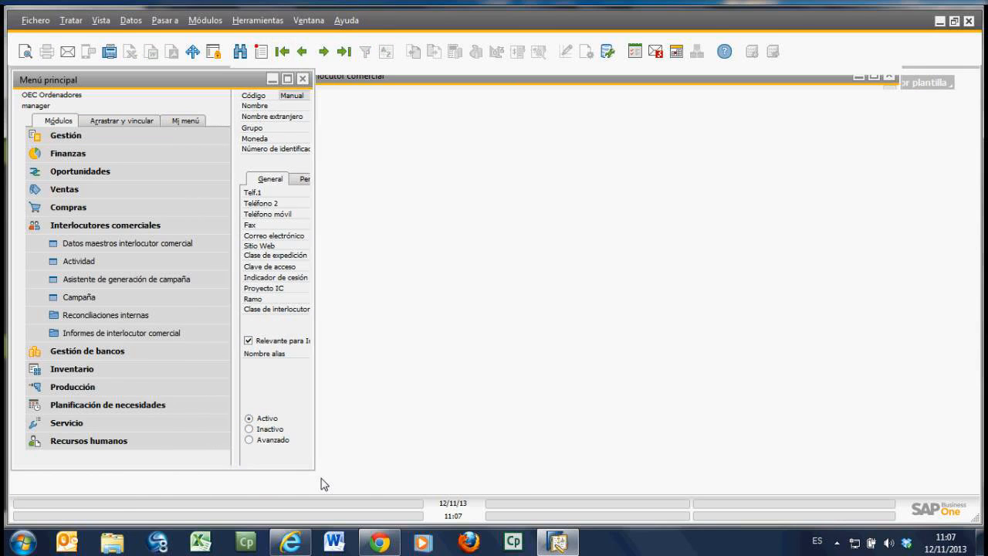
{"action": "left_click", "coordinate": [118, 228]}
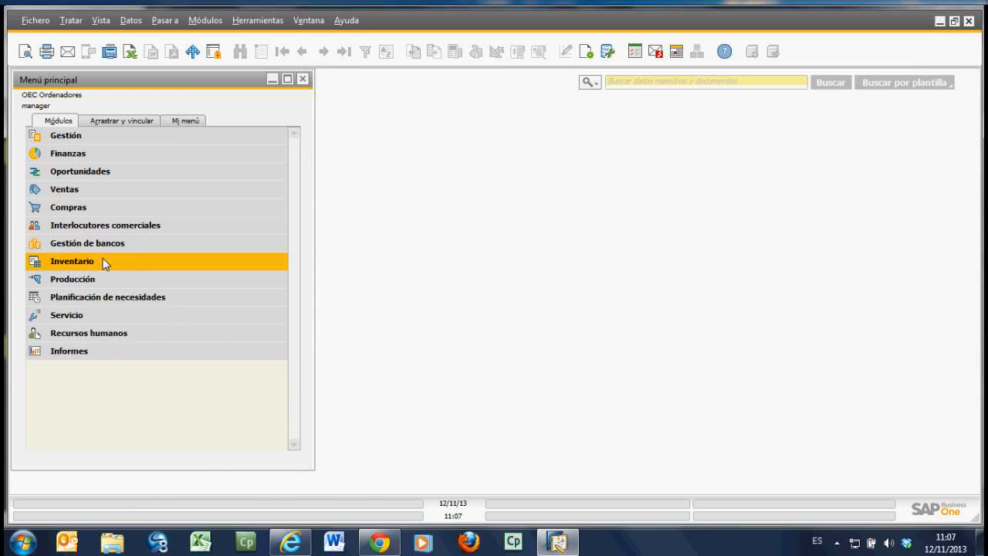
Step: View the item master data form from Inventario in search and add modes, closing it without adding an item
{"action": "left_click", "coordinate": [105, 262]}
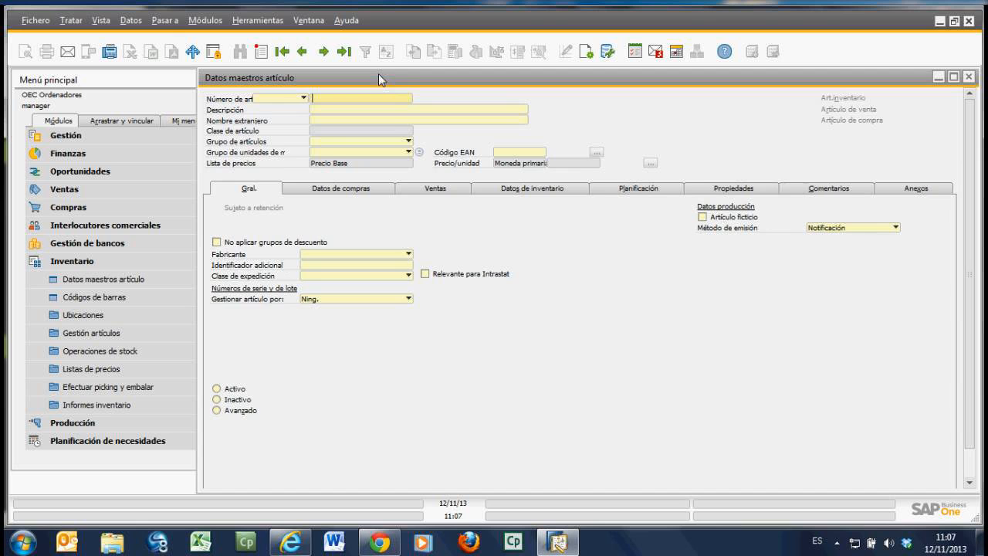
{"action": "left_click_drag", "start_coordinate": [378, 73], "coordinate": [381, 66]}
{"action": "scroll", "coordinate": [263, 462], "scroll_direction": "down", "scroll_amount": 1}
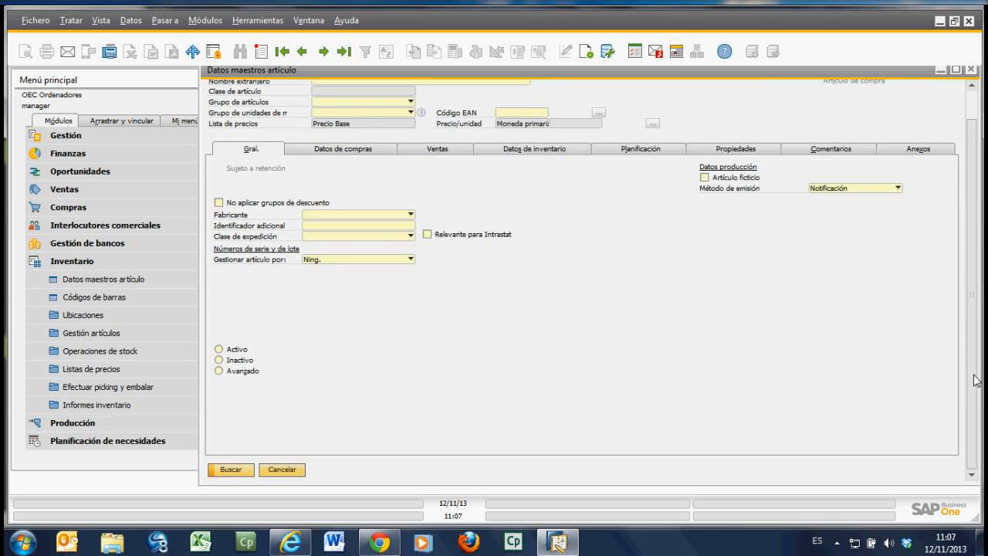
{"action": "scroll", "coordinate": [344, 247], "scroll_direction": "up", "scroll_amount": 1}
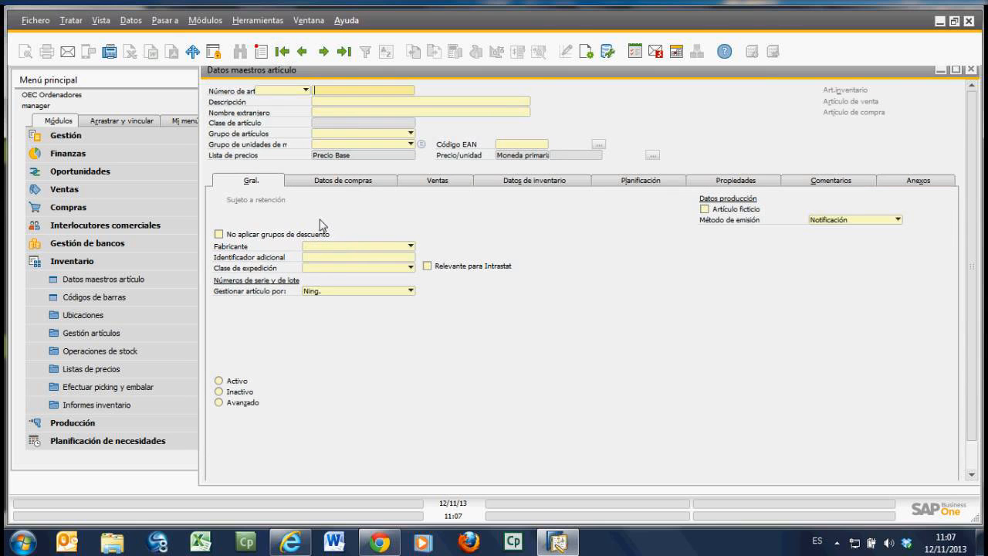
{"action": "left_click", "coordinate": [264, 53]}
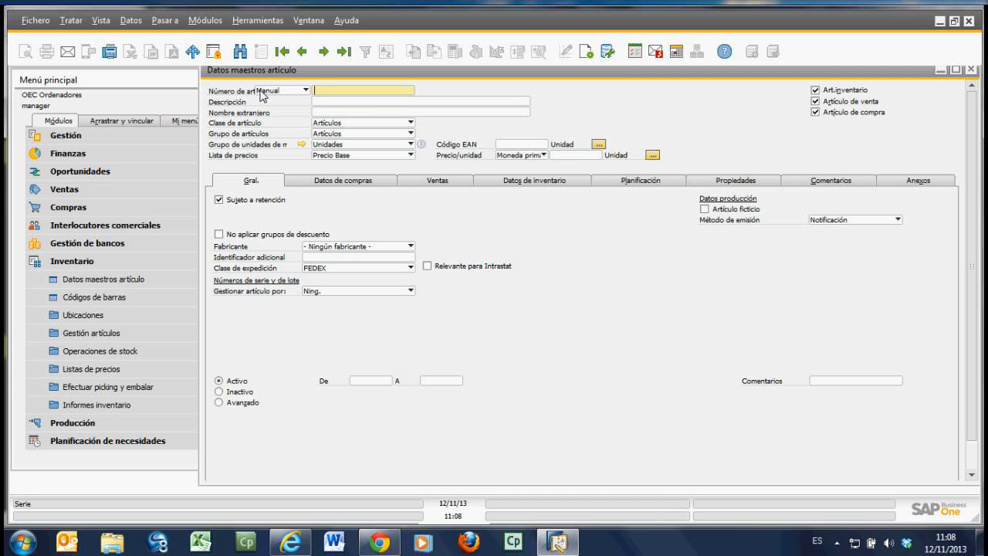
{"action": "left_click_drag", "start_coordinate": [876, 72], "coordinate": [859, 79]}
{"action": "left_click", "coordinate": [954, 76]}
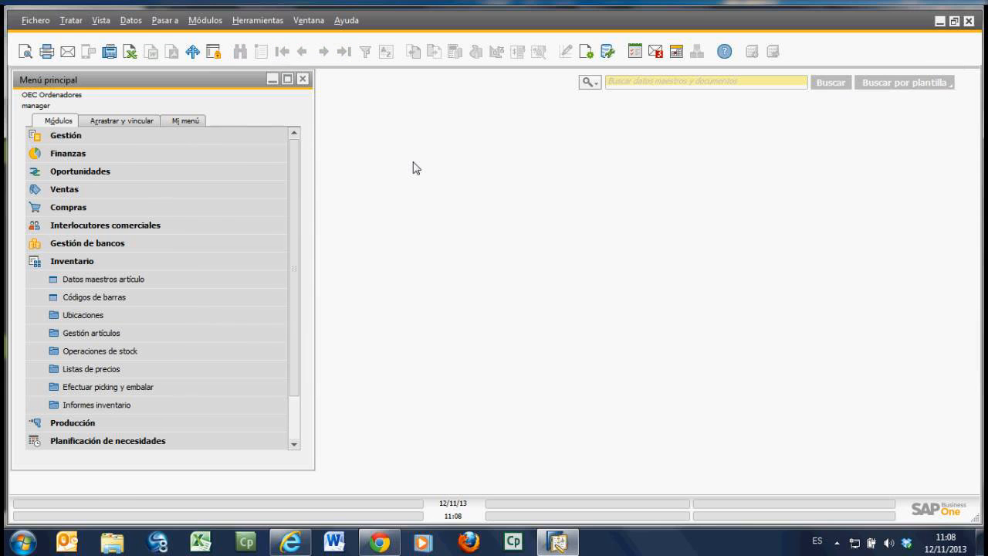
Step: Open the Asiento form from Finanzas, widen its window and place it partly over the main menu
{"action": "left_click", "coordinate": [68, 153]}
{"action": "left_click", "coordinate": [112, 193]}
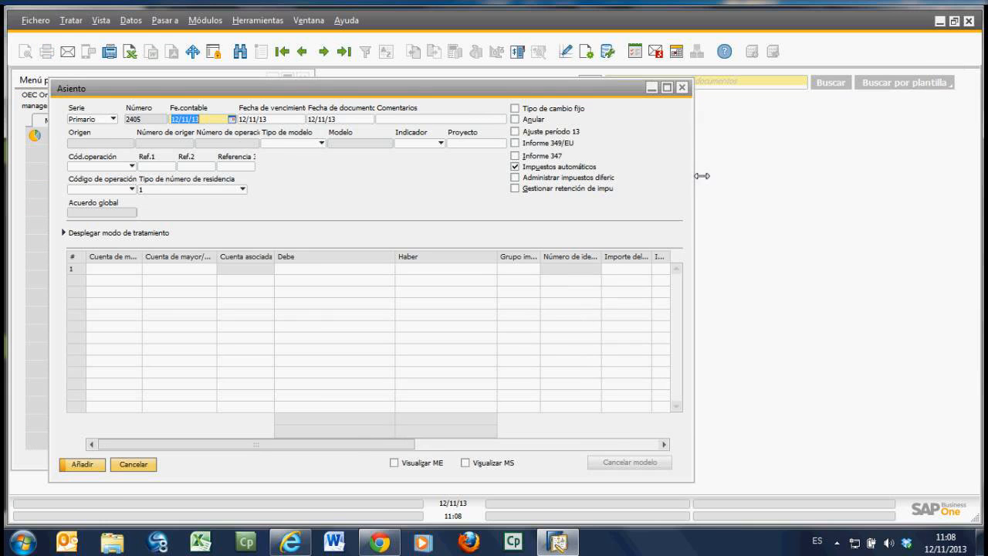
{"action": "left_click_drag", "start_coordinate": [701, 176], "coordinate": [900, 189]}
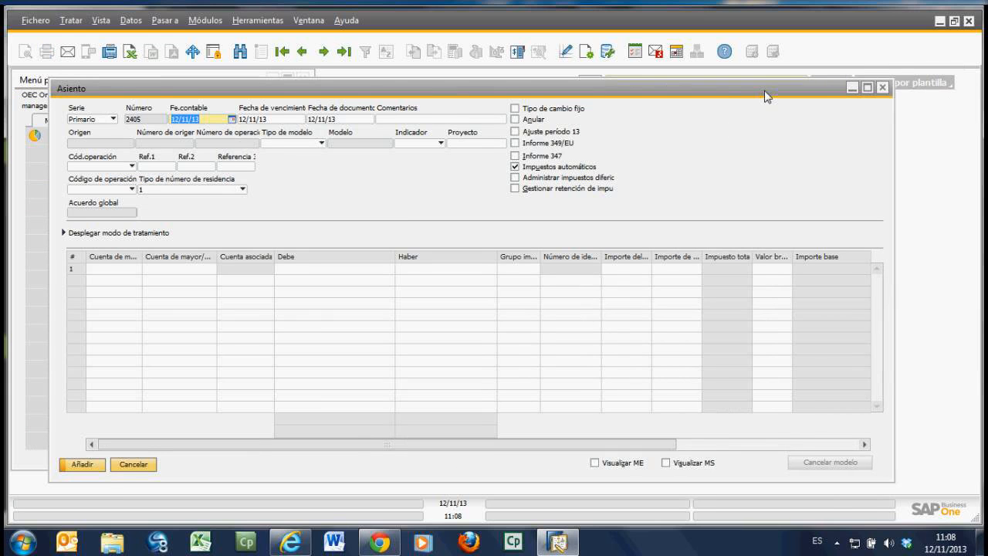
{"action": "left_click_drag", "start_coordinate": [766, 91], "coordinate": [763, 81]}
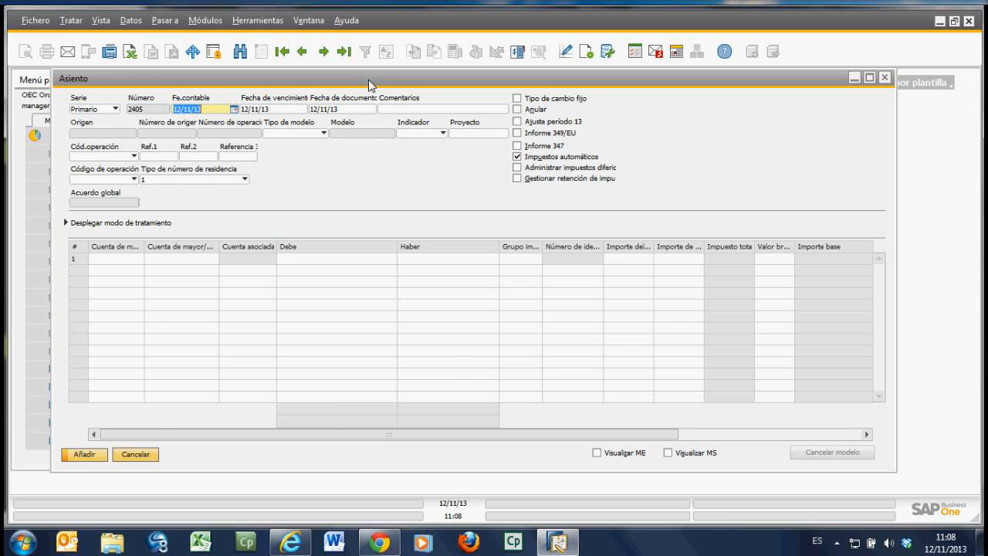
{"action": "left_click_drag", "start_coordinate": [369, 85], "coordinate": [421, 91]}
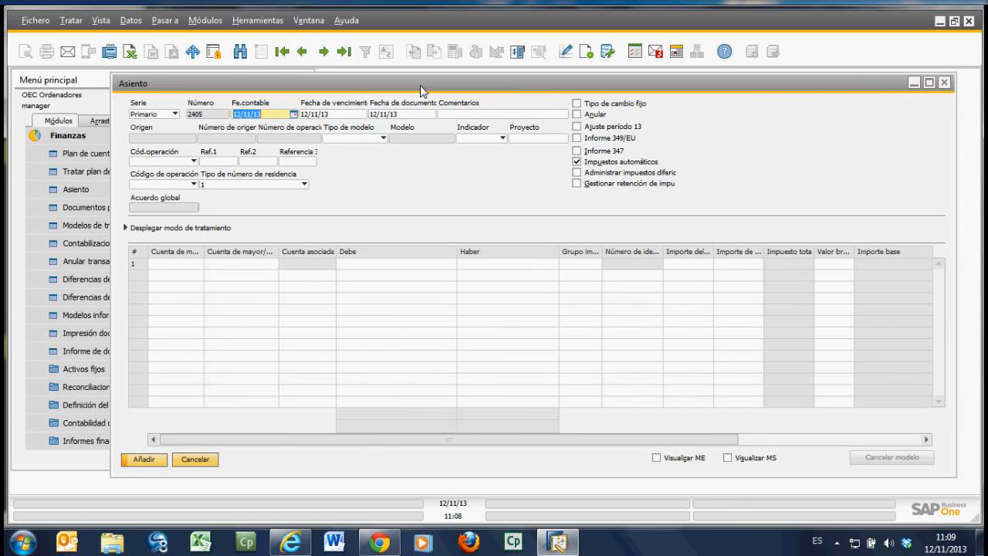
Step: Search all journal entries with the wildcard * as Número and open entry 2 from the list
{"action": "left_click", "coordinate": [240, 52]}
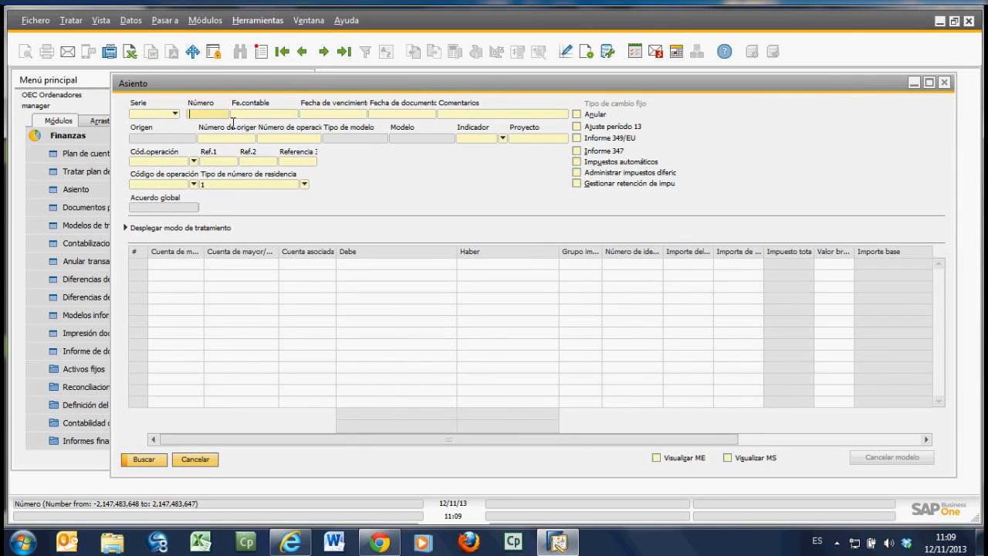
{"action": "type", "text": "*"}
{"action": "left_click", "coordinate": [148, 462]}
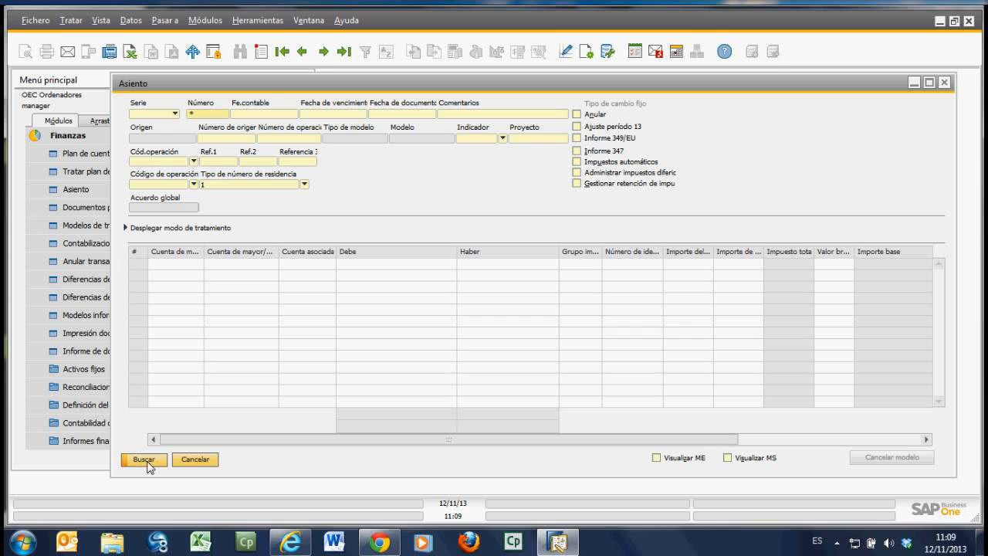
{"action": "left_click", "coordinate": [150, 464]}
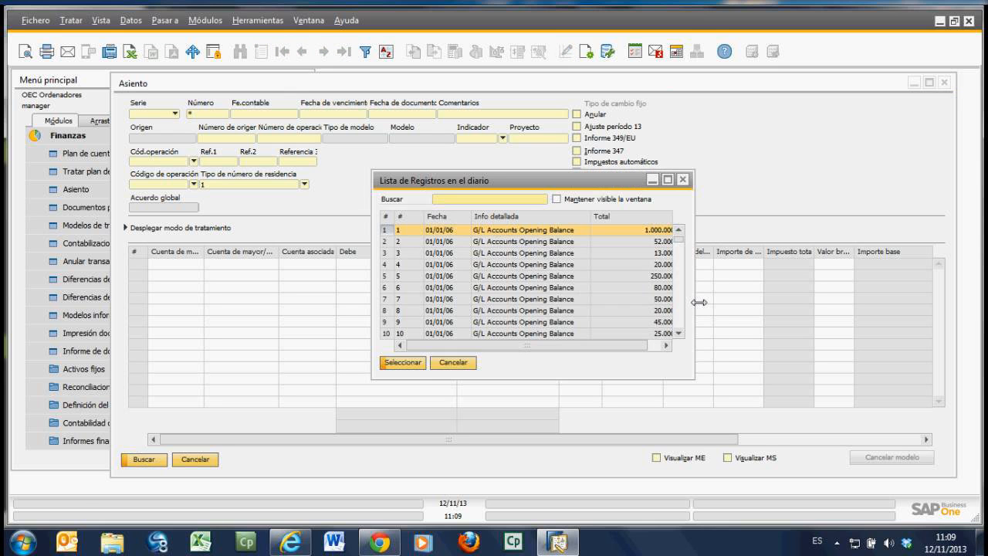
{"action": "left_click", "coordinate": [440, 241]}
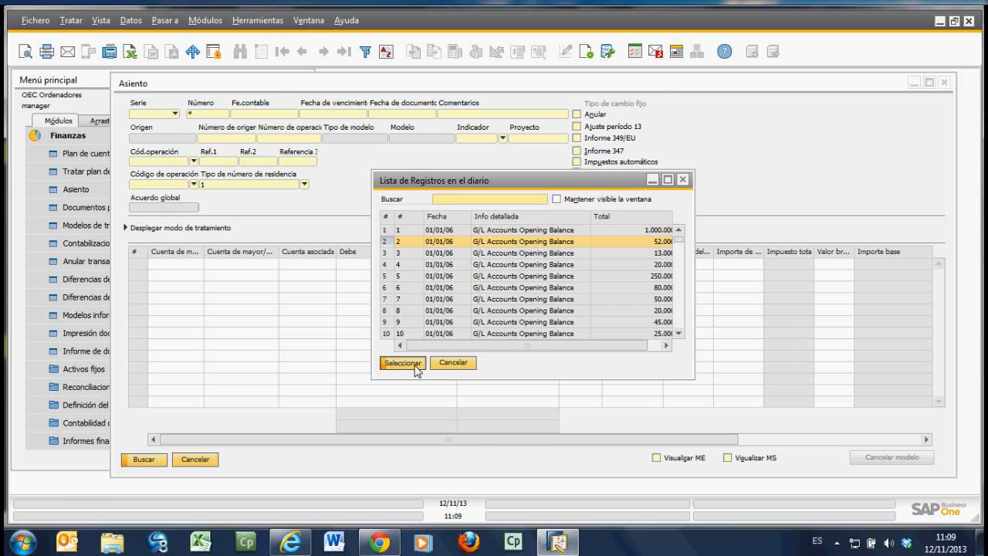
{"action": "left_click", "coordinate": [403, 363]}
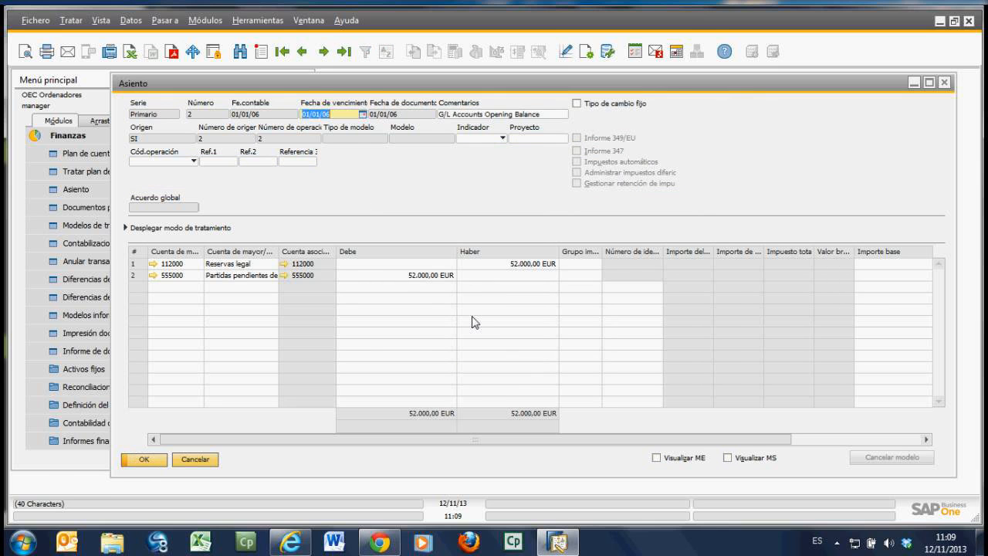
Step: Open the Reservas legal account from the journal entry's first line and maximize the Plan de cuentas window
{"action": "left_click_drag", "start_coordinate": [738, 89], "coordinate": [712, 86]}
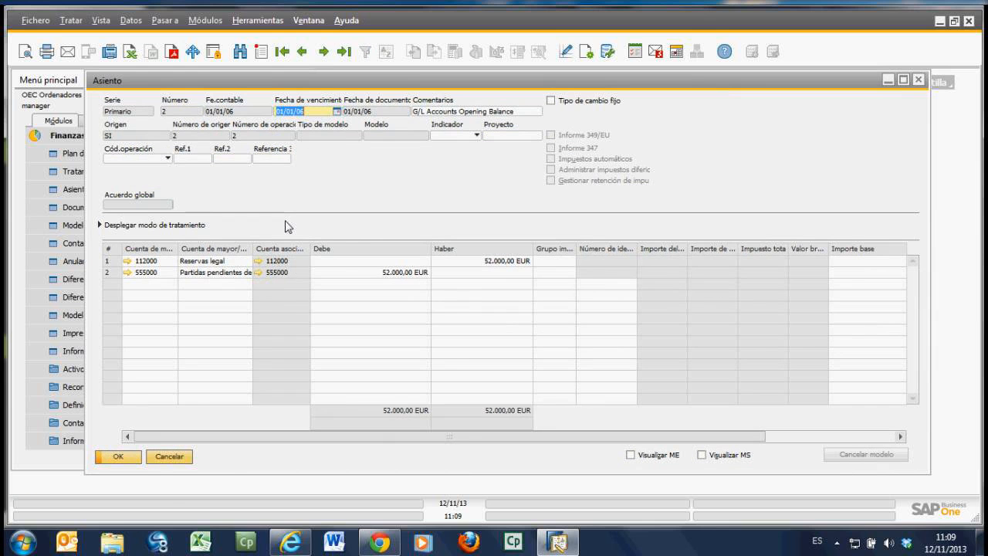
{"action": "left_click", "coordinate": [126, 262]}
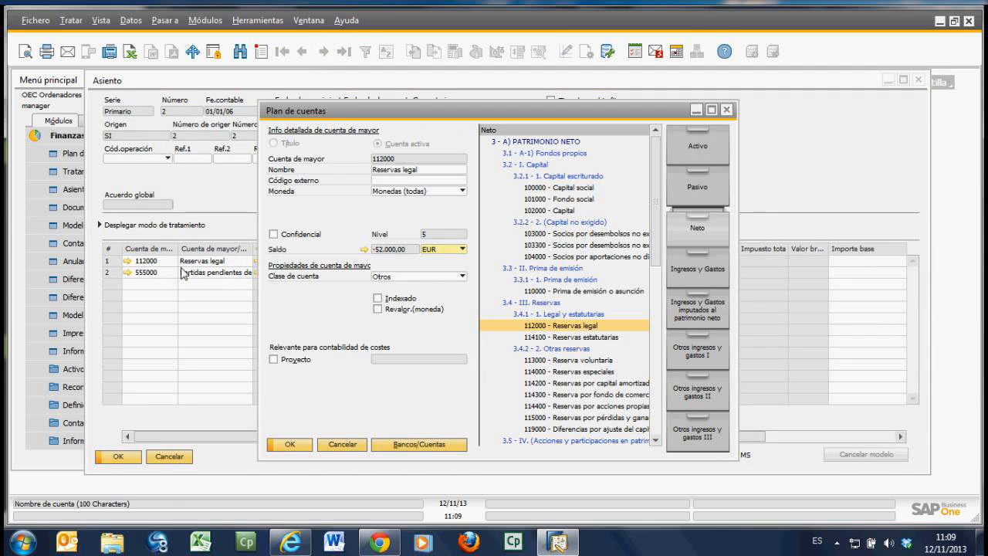
{"action": "left_click", "coordinate": [711, 111]}
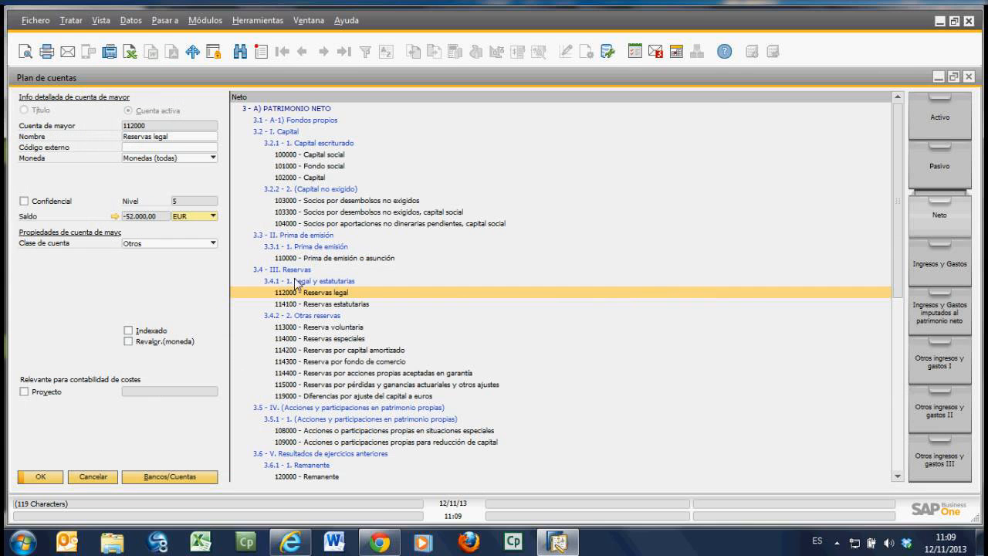
Step: Display the Reservas legal account balance without the posting date, latest operations and unreconciled-only filters, in a maximized window
{"action": "left_click", "coordinate": [117, 217]}
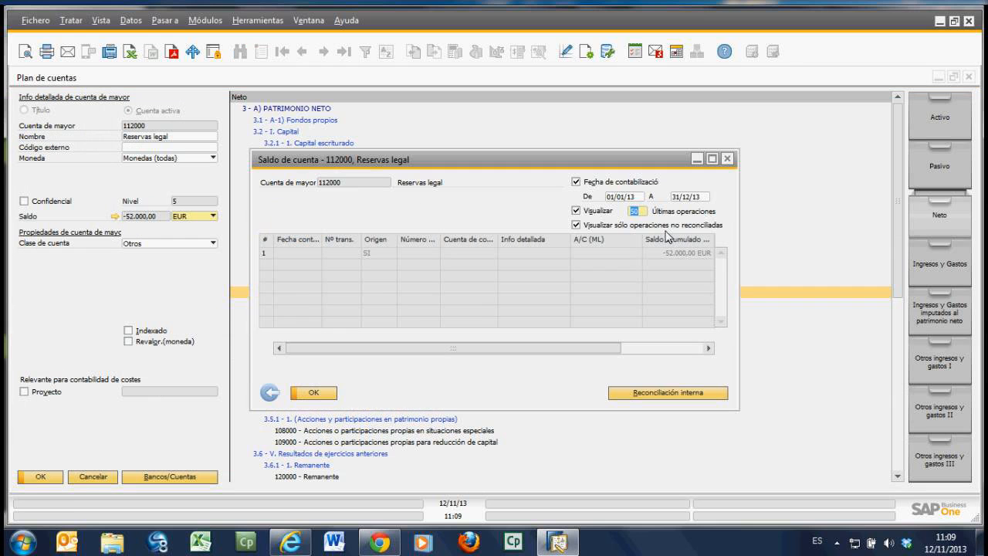
{"action": "left_click", "coordinate": [576, 181]}
{"action": "left_click", "coordinate": [576, 210]}
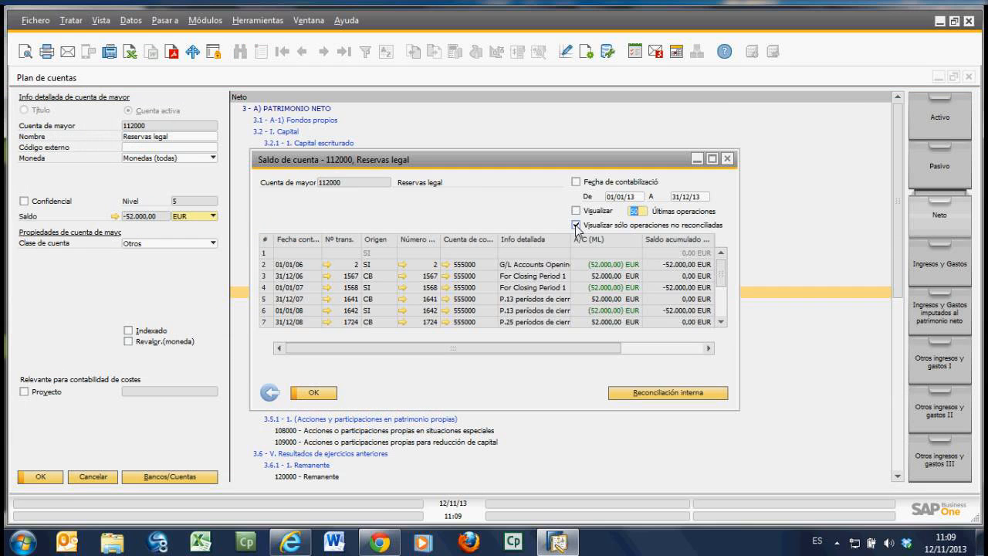
{"action": "left_click", "coordinate": [576, 225]}
{"action": "left_click", "coordinate": [712, 159]}
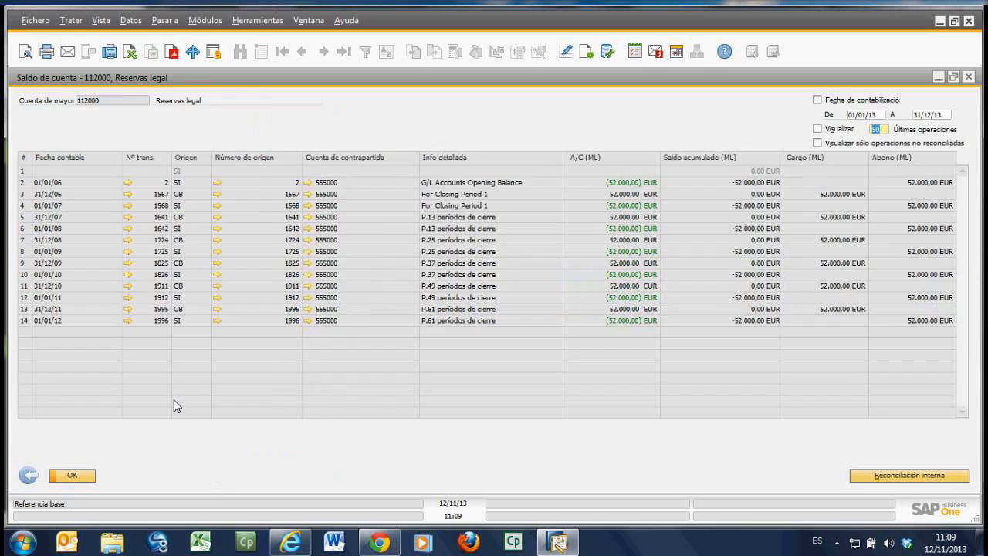
Step: Close the account balance, Plan de cuentas and Asiento windows
{"action": "left_click", "coordinate": [73, 476]}
{"action": "left_click", "coordinate": [94, 477]}
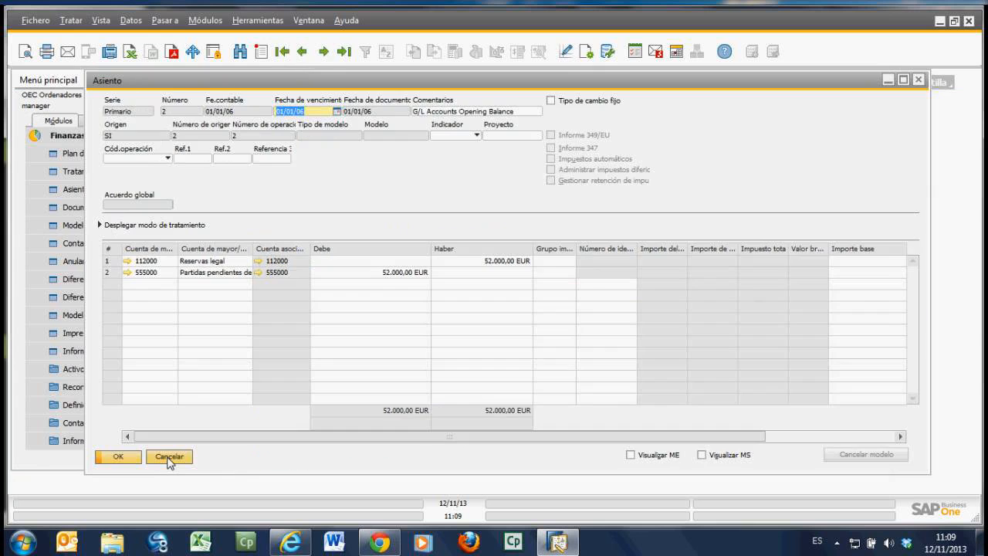
{"action": "left_click", "coordinate": [164, 458]}
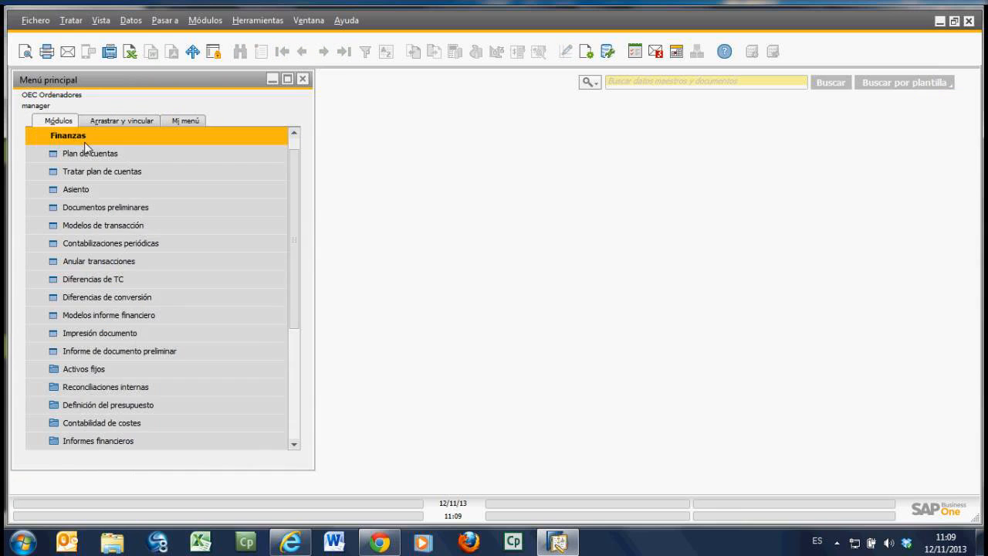
Step: Collapse the Finanzas module and expand the Compras module in the main menu
{"action": "left_click", "coordinate": [84, 139]}
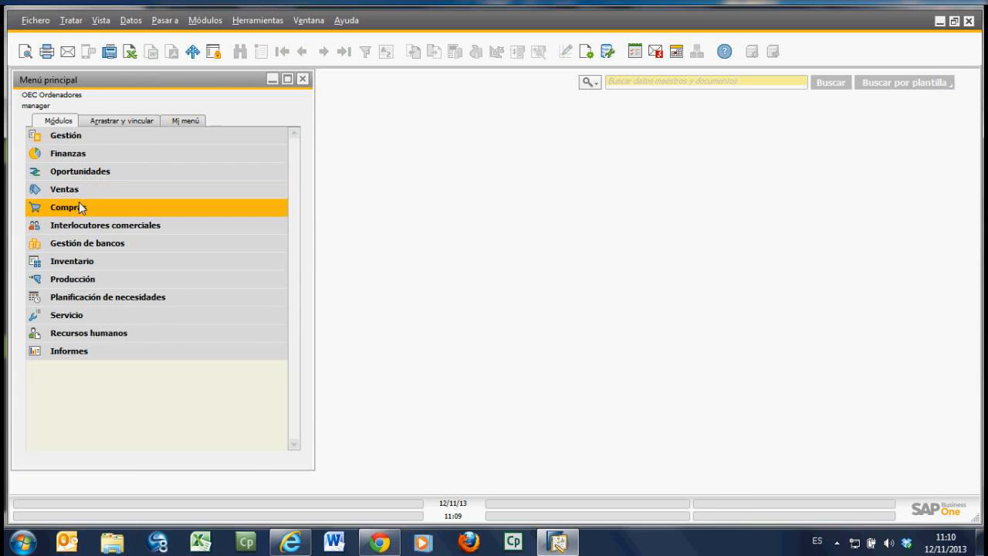
{"action": "left_click", "coordinate": [81, 207]}
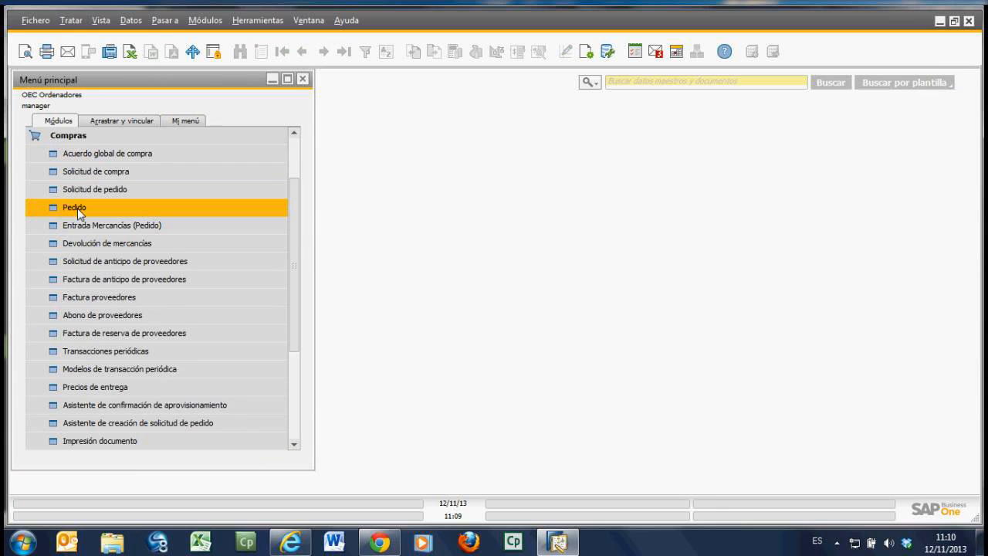
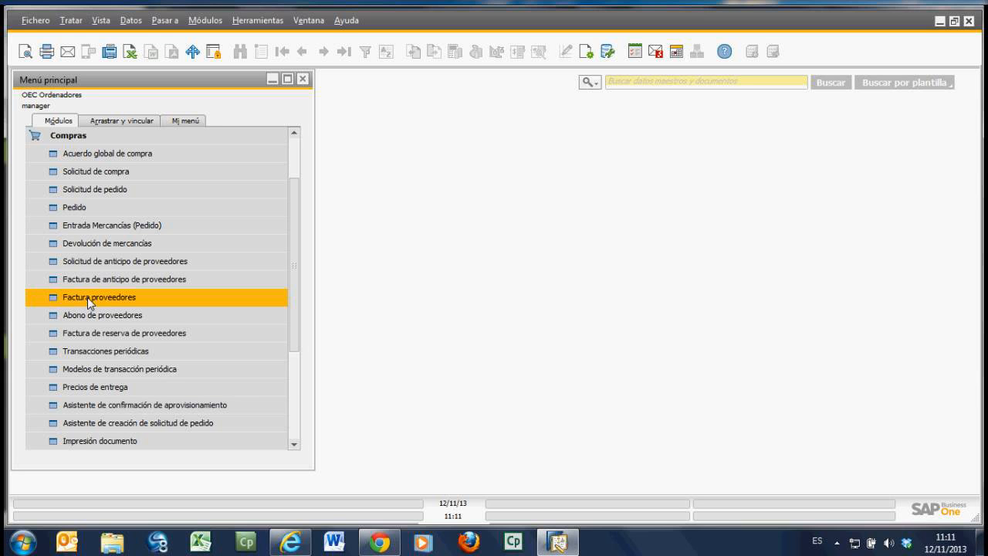
Step: Open a new purchase order (Pedido) in a maximized window and choose Amber Asociados, S.L. as the supplier
{"action": "left_click", "coordinate": [94, 211]}
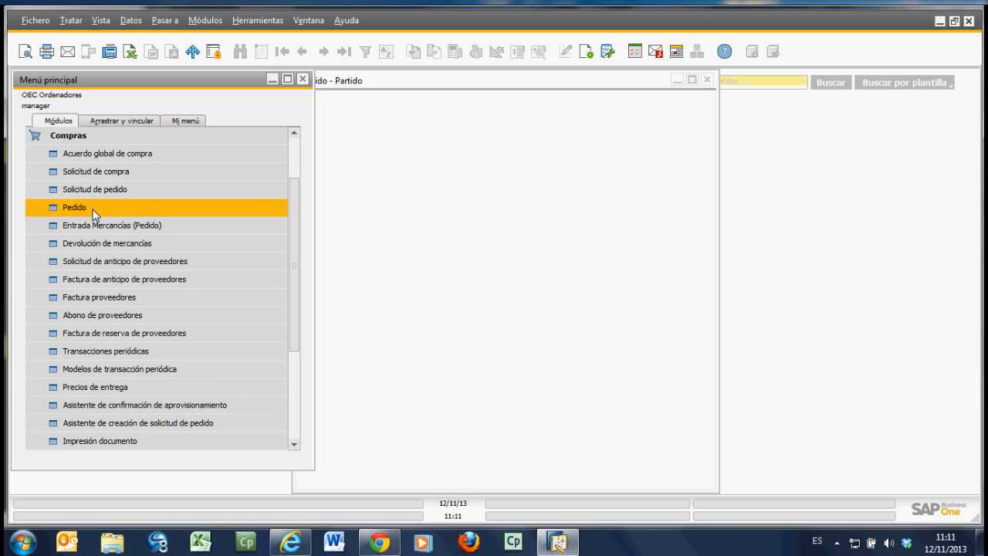
{"action": "left_click", "coordinate": [692, 80]}
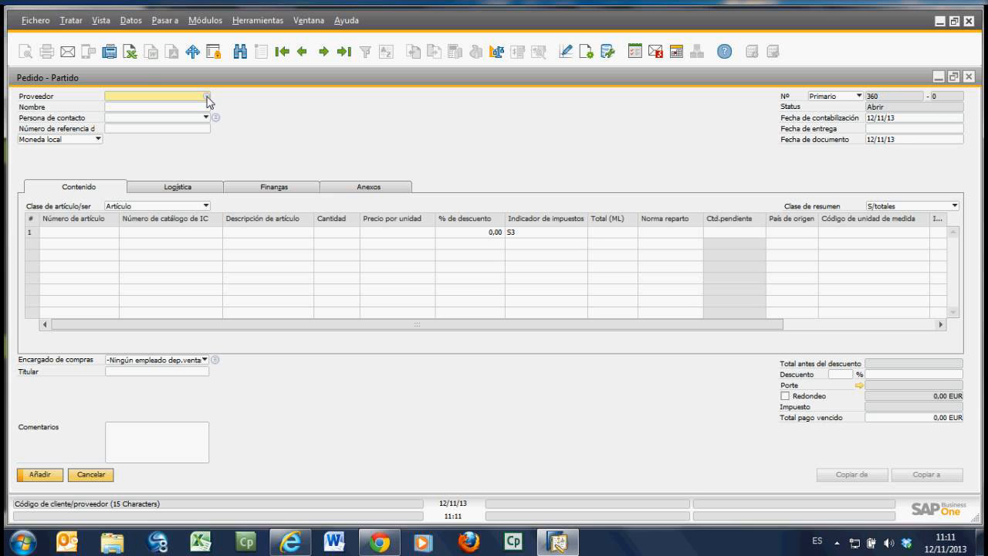
{"action": "left_click", "coordinate": [206, 96]}
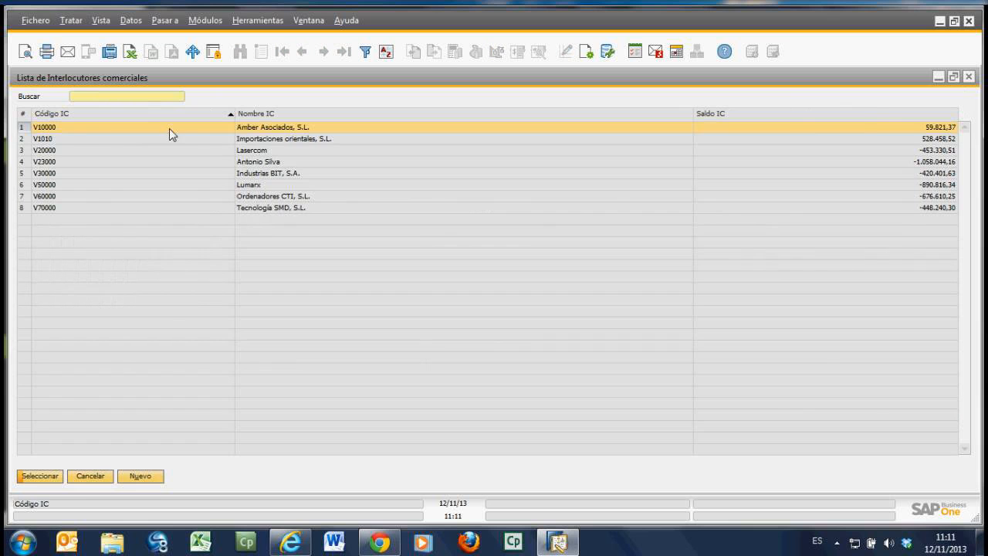
{"action": "double_click", "coordinate": [169, 128]}
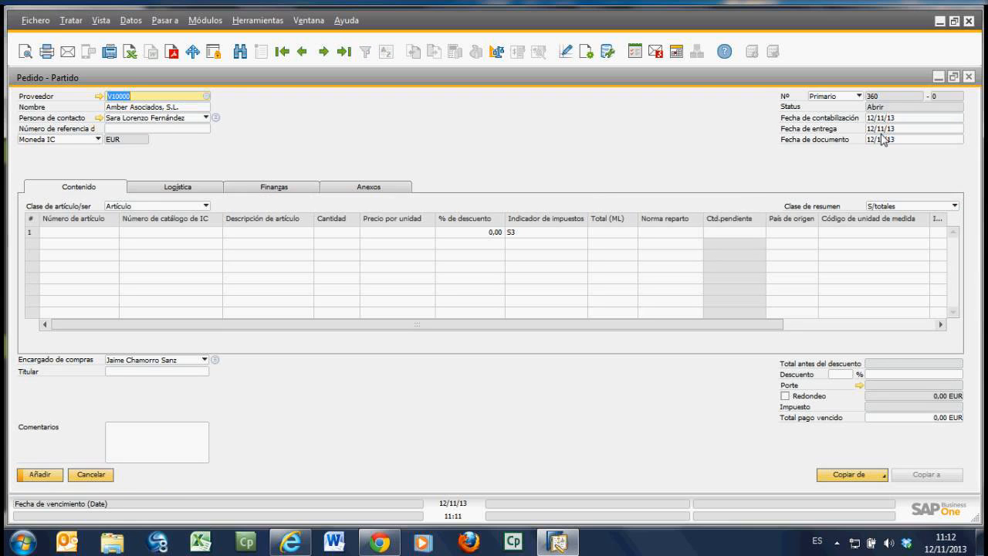
{"action": "left_click", "coordinate": [890, 119]}
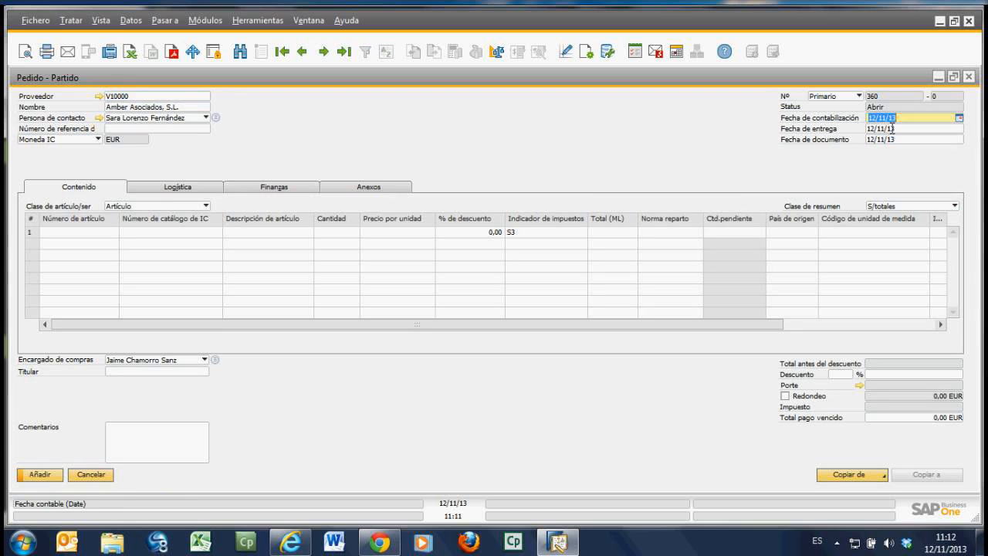
{"action": "left_click", "coordinate": [892, 128]}
{"action": "left_click", "coordinate": [881, 119]}
Step: Enter item A00001, IBM Infoprint 1312, on the order's first line from the enlarged item list
{"action": "left_click", "coordinate": [109, 239]}
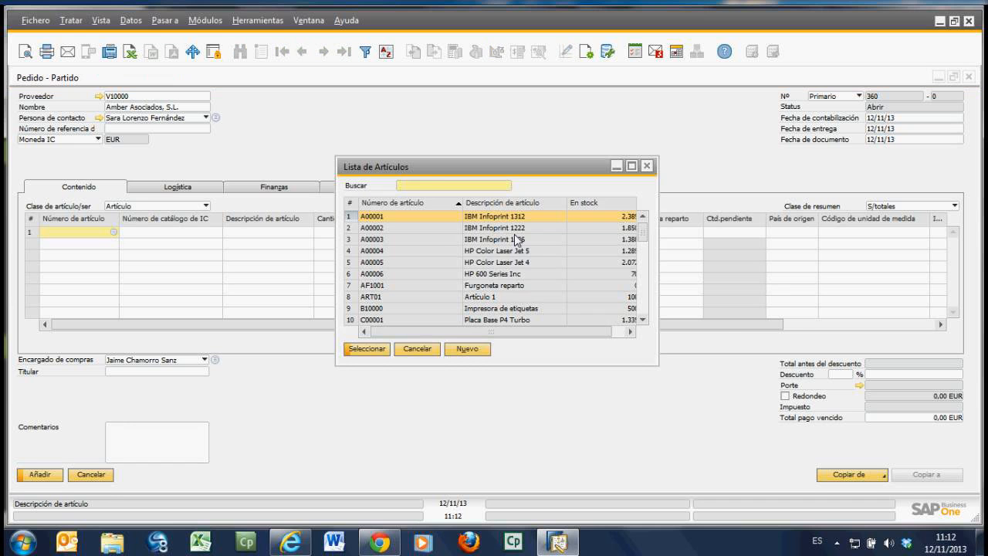
{"action": "left_click_drag", "start_coordinate": [659, 368], "coordinate": [789, 423]}
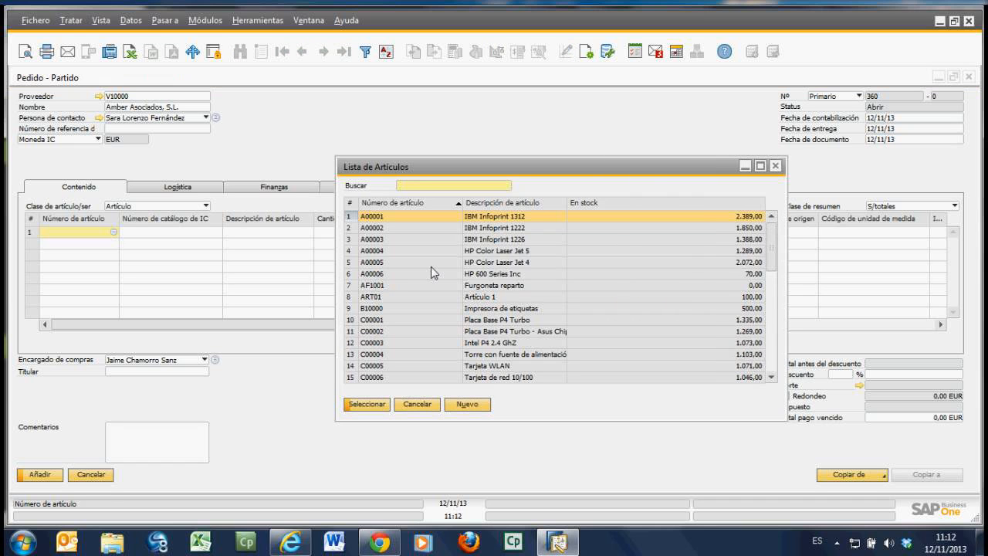
{"action": "left_click", "coordinate": [391, 241], "text": "shift"}
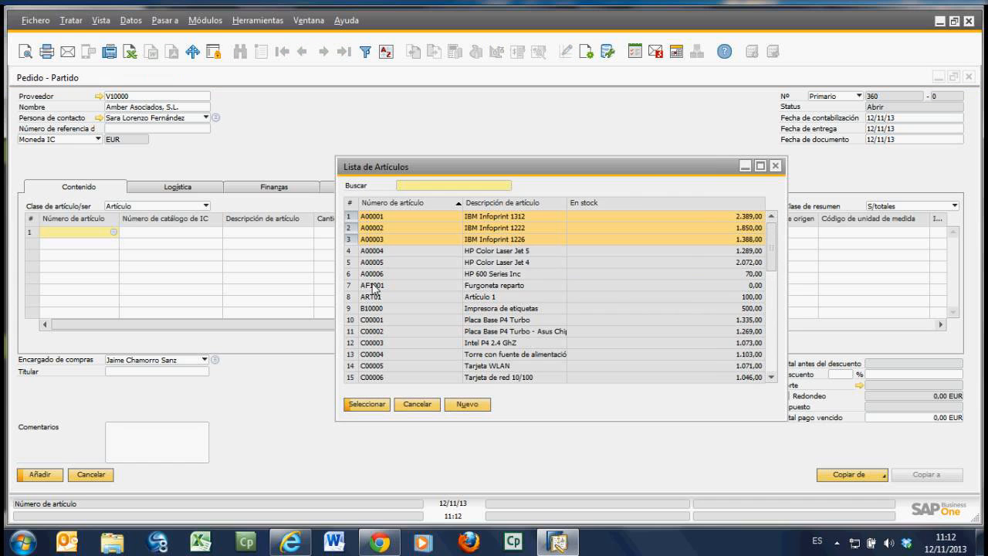
{"action": "left_click", "coordinate": [374, 287], "text": "ctrl"}
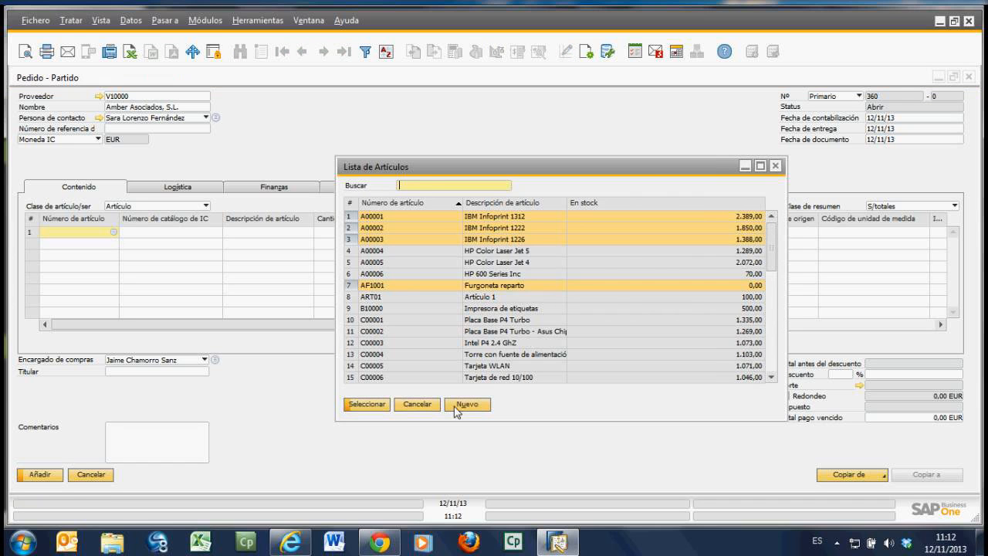
{"action": "left_click", "coordinate": [365, 288]}
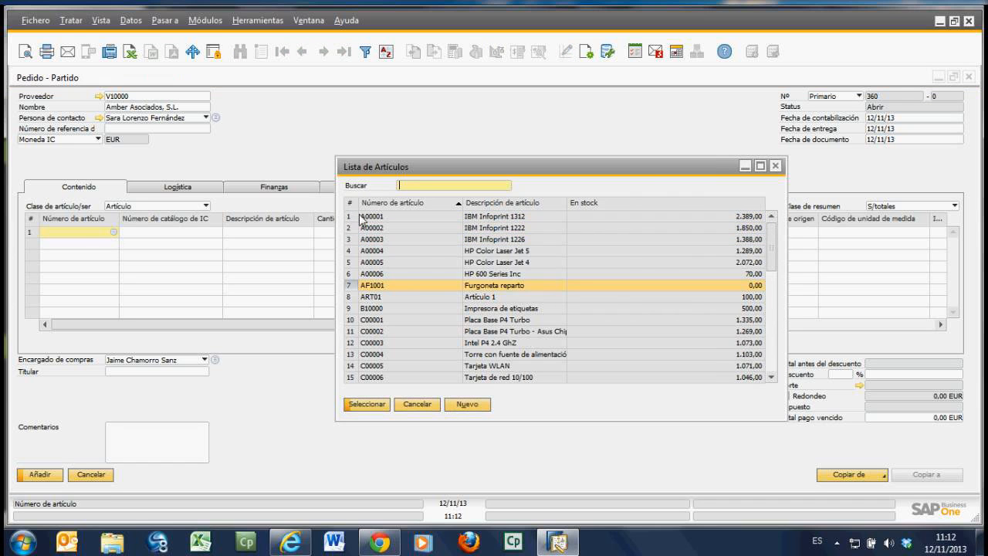
{"action": "left_click", "coordinate": [363, 217]}
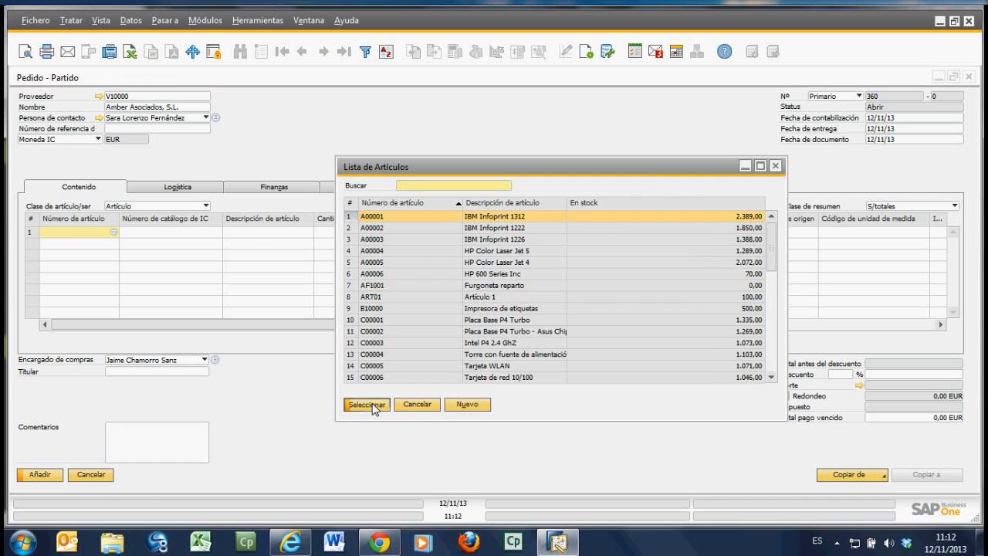
{"action": "left_click", "coordinate": [370, 405]}
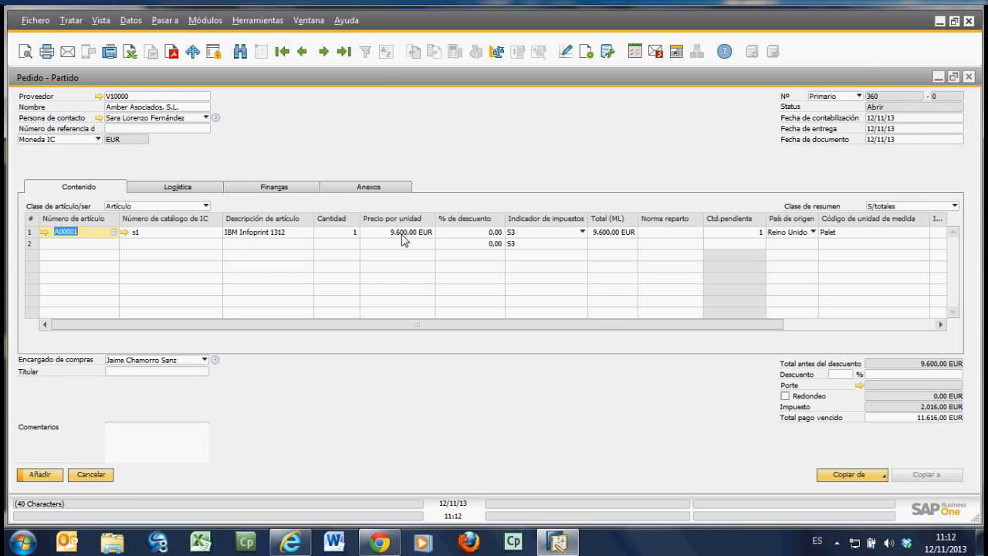
Step: Examine the payment conditions in the order supplier's master data, then close the master data window
{"action": "left_click", "coordinate": [99, 97]}
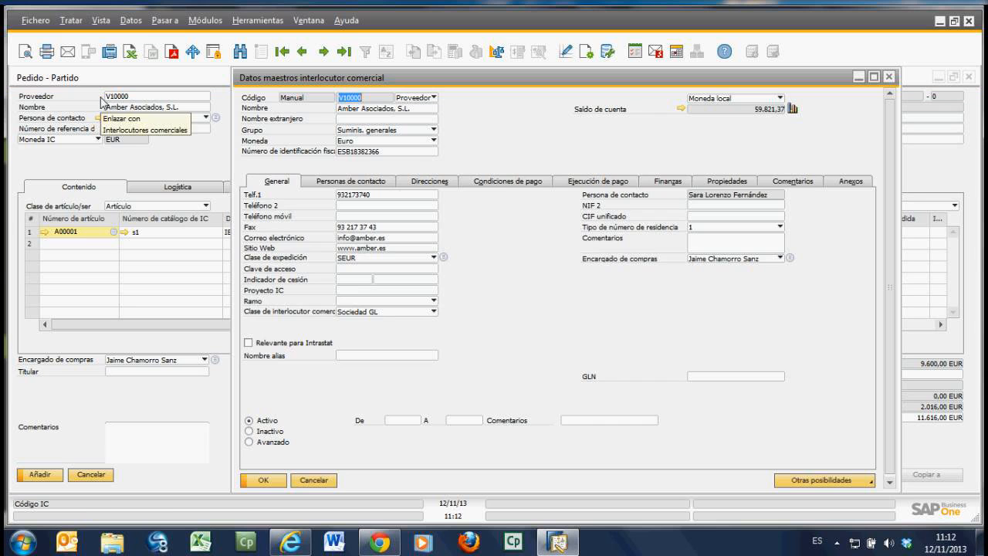
{"action": "left_click", "coordinate": [501, 182]}
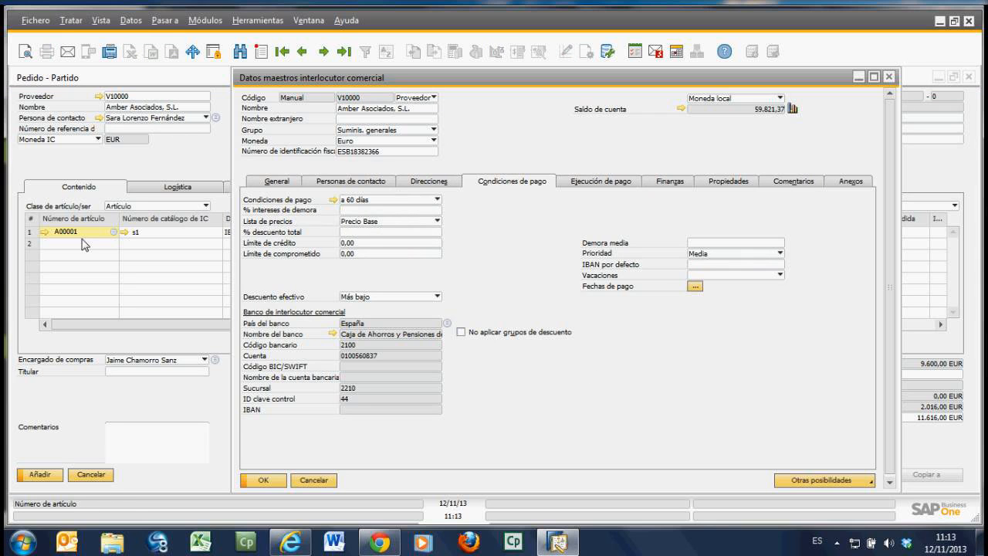
{"action": "left_click", "coordinate": [332, 479]}
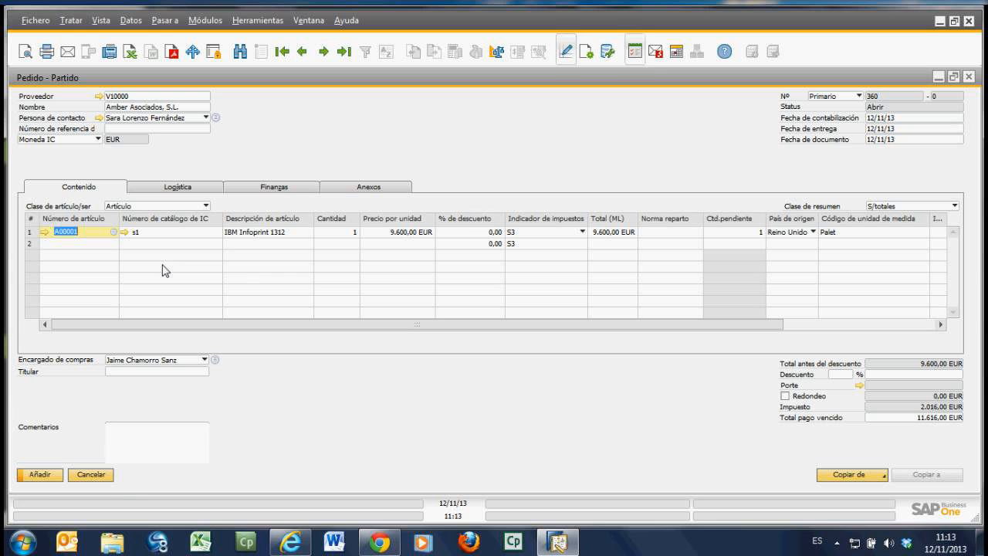
Step: Add the purchase order and display the last saved order in a restored window beside the main menu
{"action": "left_click", "coordinate": [55, 476]}
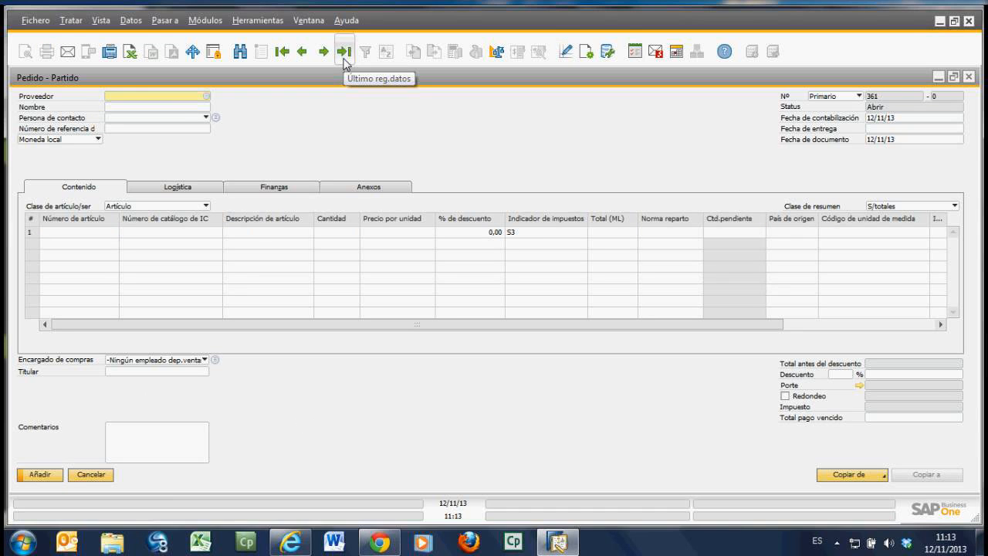
{"action": "left_click", "coordinate": [344, 52]}
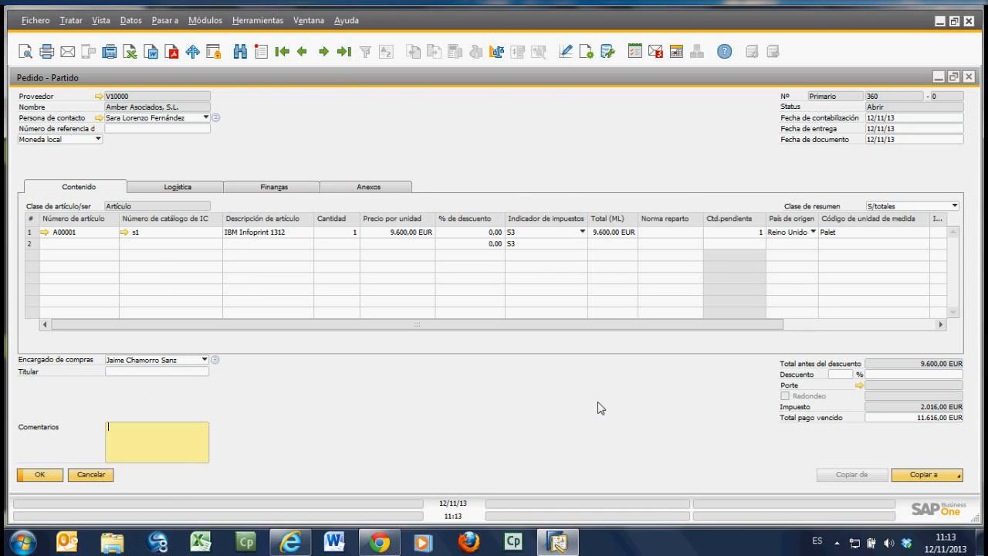
{"action": "left_click", "coordinate": [954, 77]}
{"action": "left_click_drag", "start_coordinate": [570, 80], "coordinate": [744, 78]}
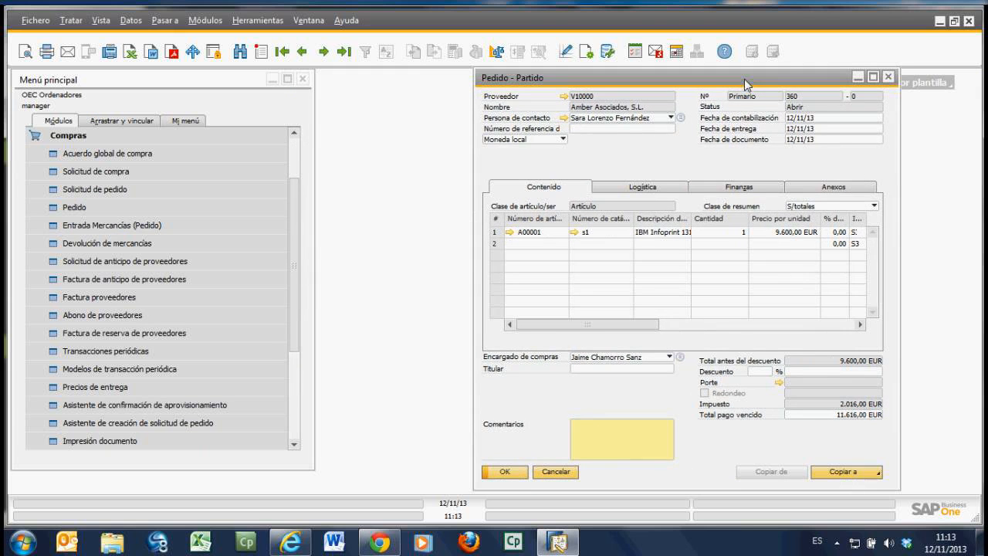
{"action": "left_click", "coordinate": [105, 231]}
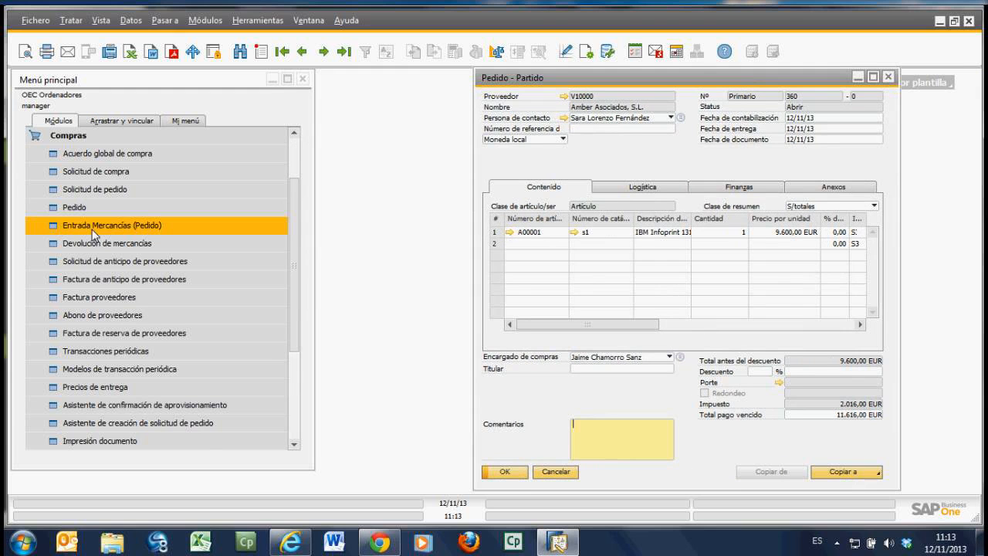
{"action": "left_click", "coordinate": [93, 234]}
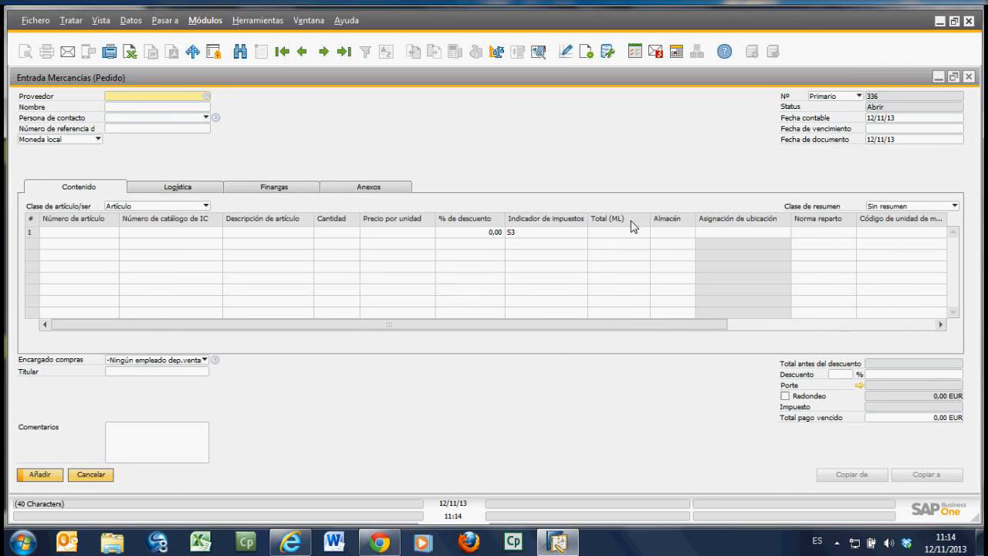
{"action": "left_click", "coordinate": [207, 97]}
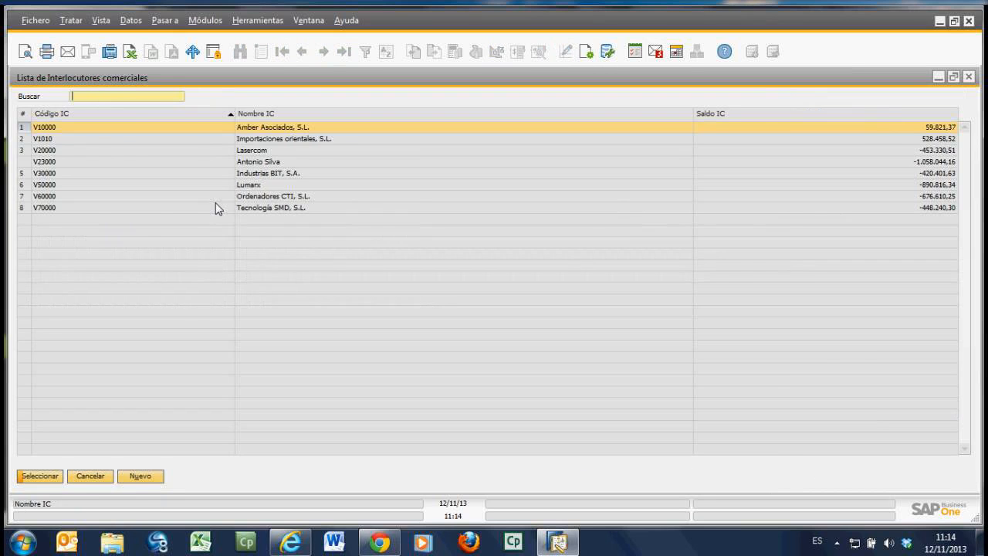
{"action": "double_click", "coordinate": [58, 128]}
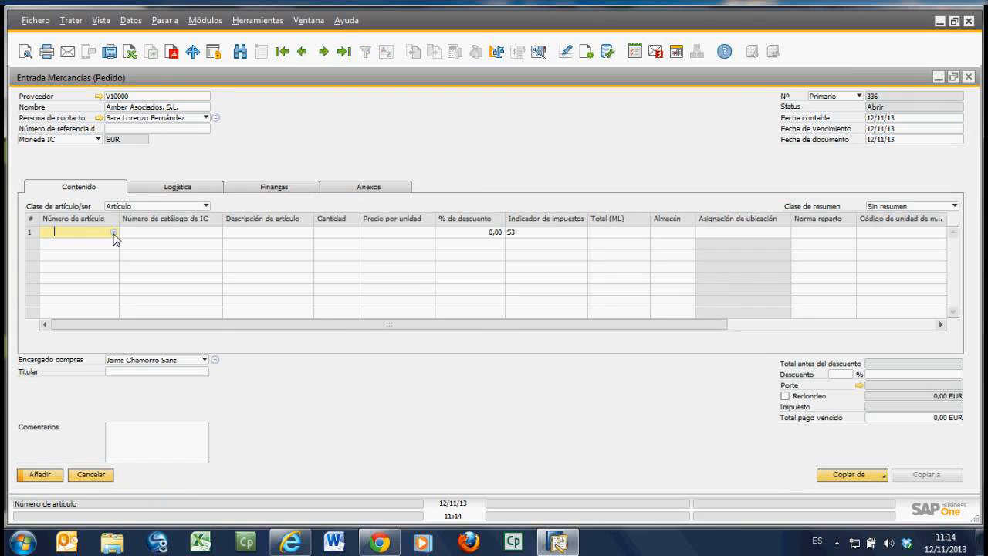
{"action": "left_click", "coordinate": [113, 232]}
{"action": "left_click", "coordinate": [430, 408]}
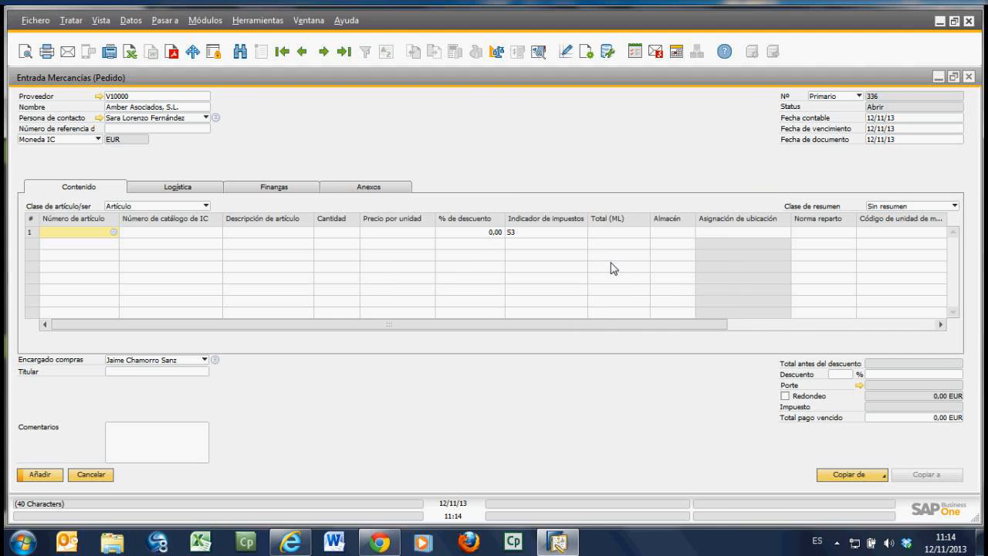
{"action": "left_click", "coordinate": [105, 475]}
Step: Widen the saved purchase order's window and copy the order to a goods receipt (Pedido entrada mercancías)
{"action": "left_click", "coordinate": [574, 81]}
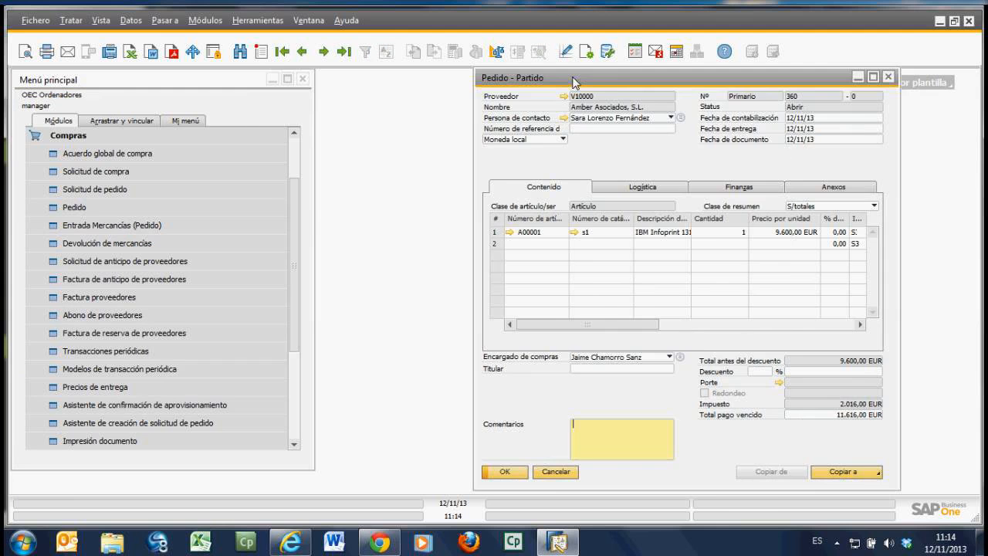
{"action": "left_click_drag", "start_coordinate": [574, 80], "coordinate": [329, 80]}
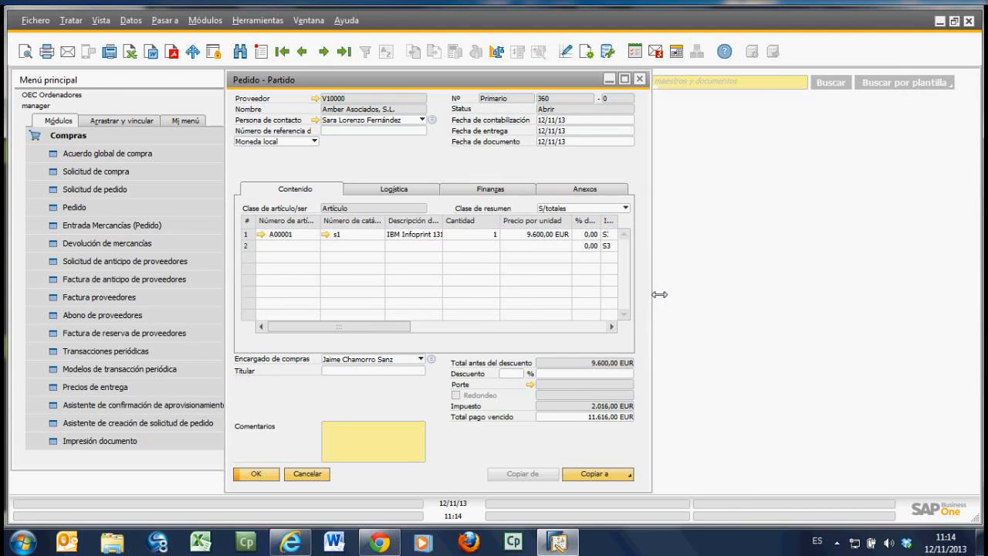
{"action": "left_click_drag", "start_coordinate": [659, 294], "coordinate": [789, 296]}
{"action": "left_click", "coordinate": [740, 474]}
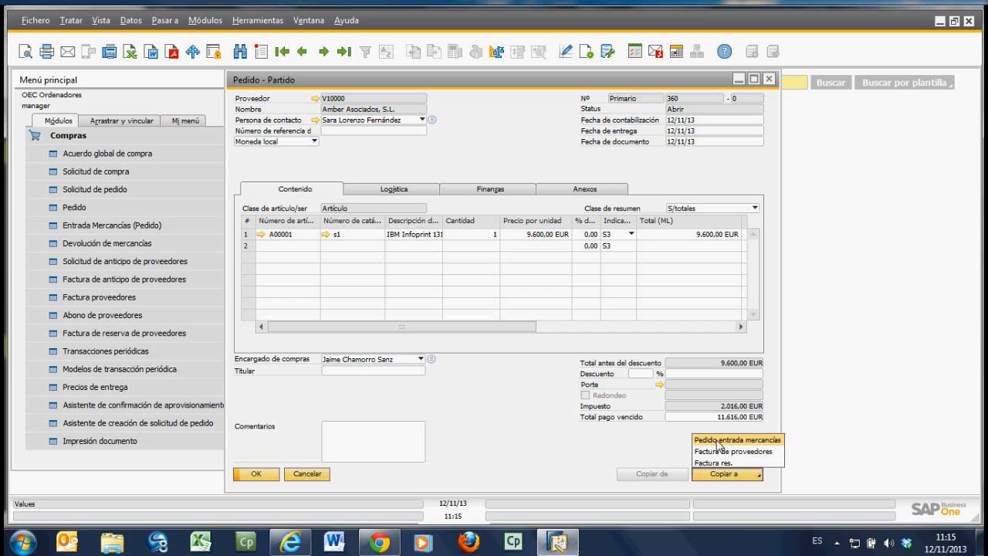
{"action": "left_click", "coordinate": [716, 440]}
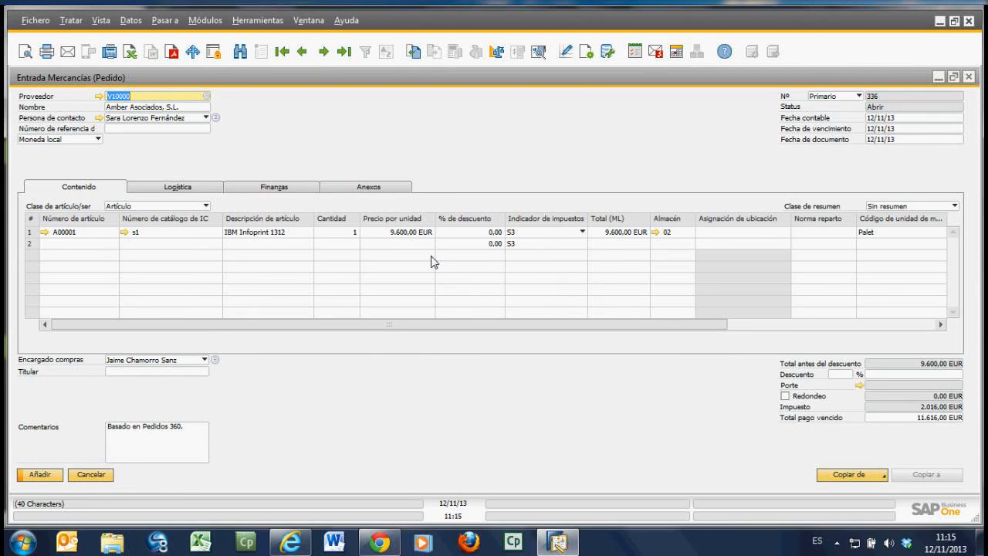
Step: Add the goods receipt based on the purchase order, accepting that it cannot be modified after creation
{"action": "left_click", "coordinate": [891, 118]}
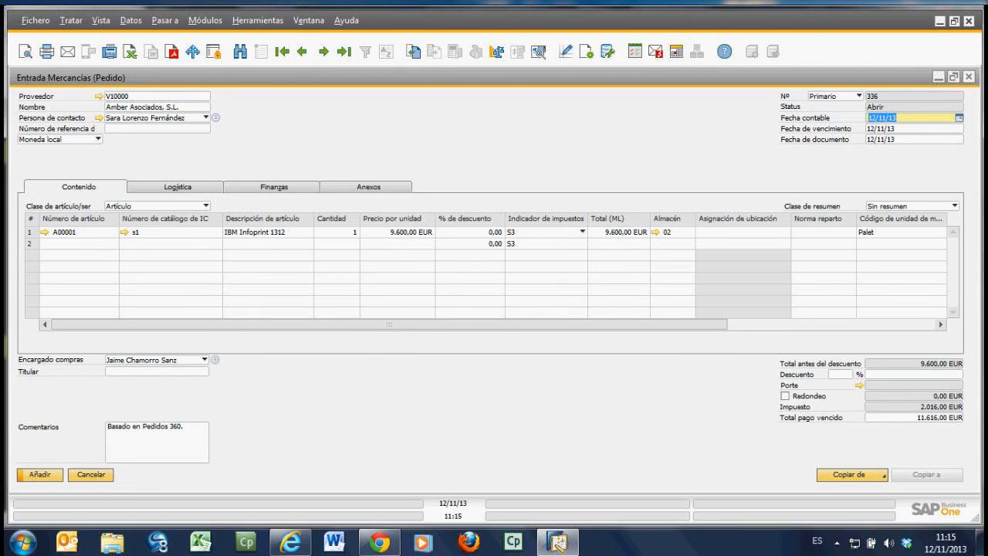
{"action": "left_click", "coordinate": [40, 475]}
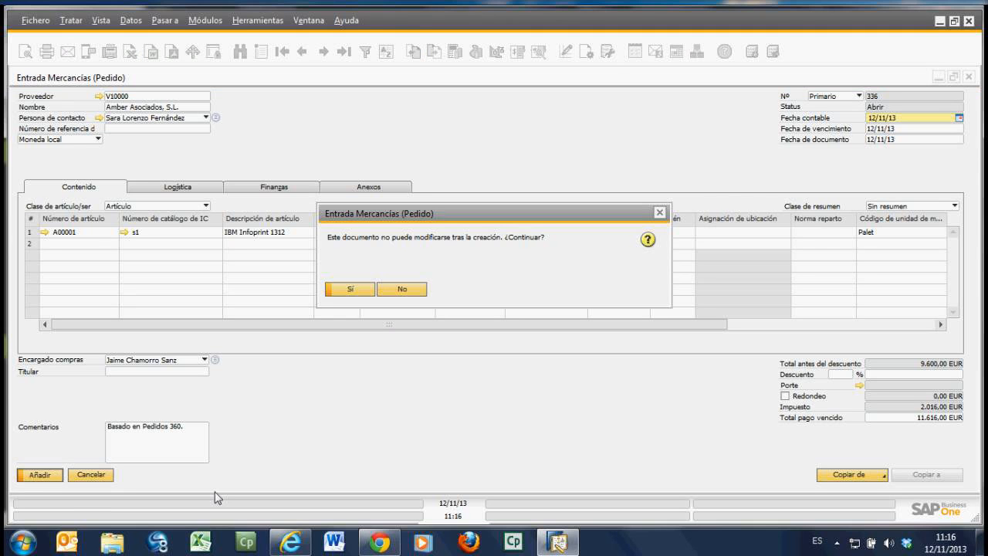
{"action": "left_click", "coordinate": [368, 290]}
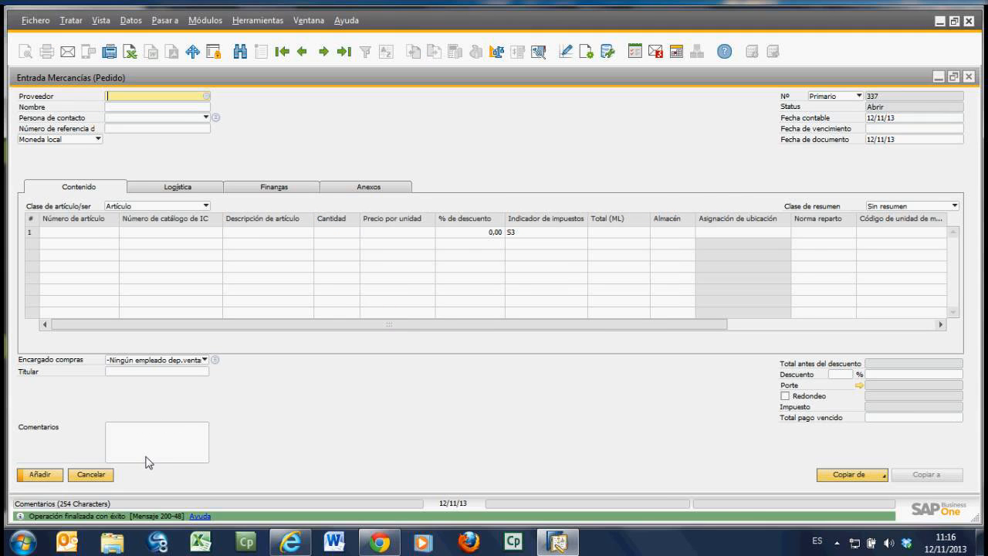
Step: Open the journal entry of the last saved goods receipt and widen its general ledger account code and name columns
{"action": "left_click", "coordinate": [345, 53]}
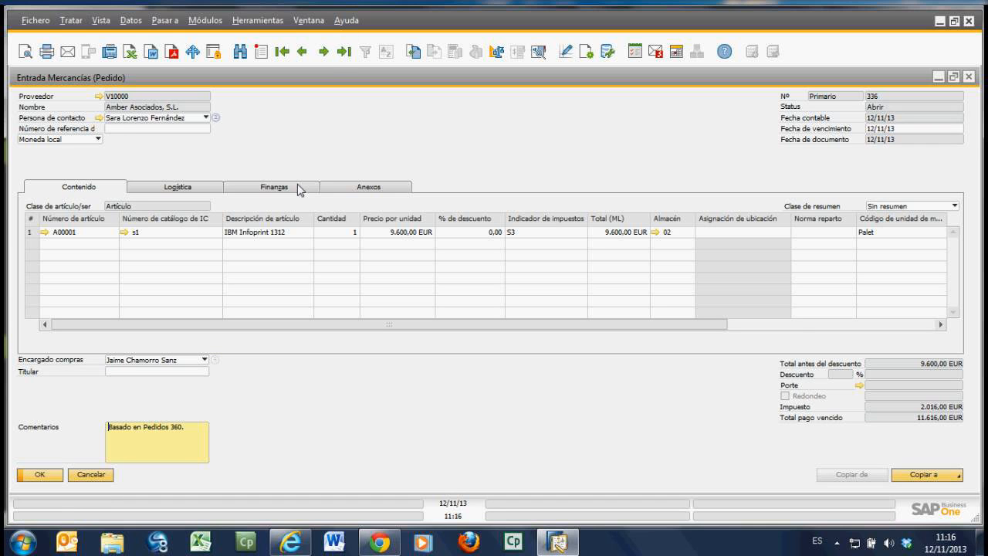
{"action": "left_click", "coordinate": [275, 188]}
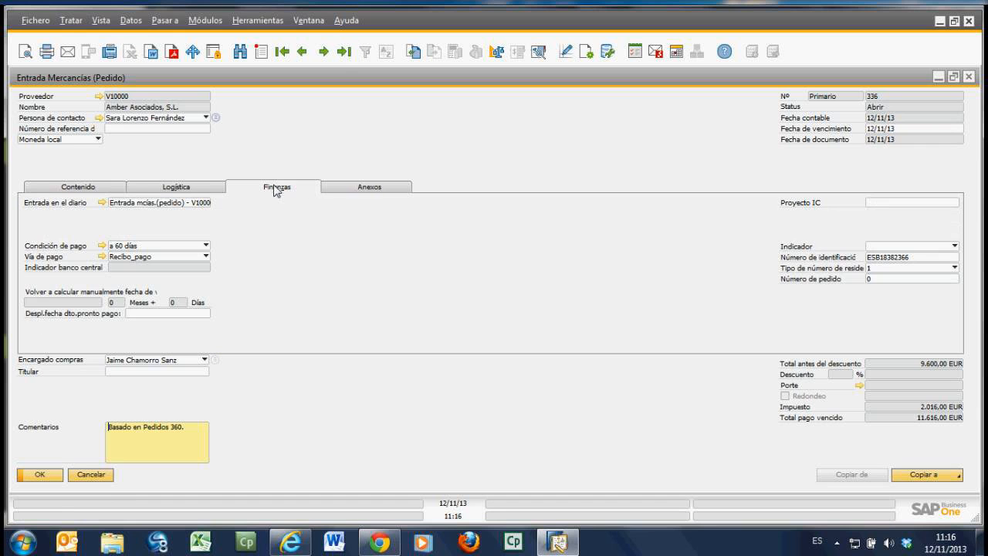
{"action": "left_click", "coordinate": [101, 203]}
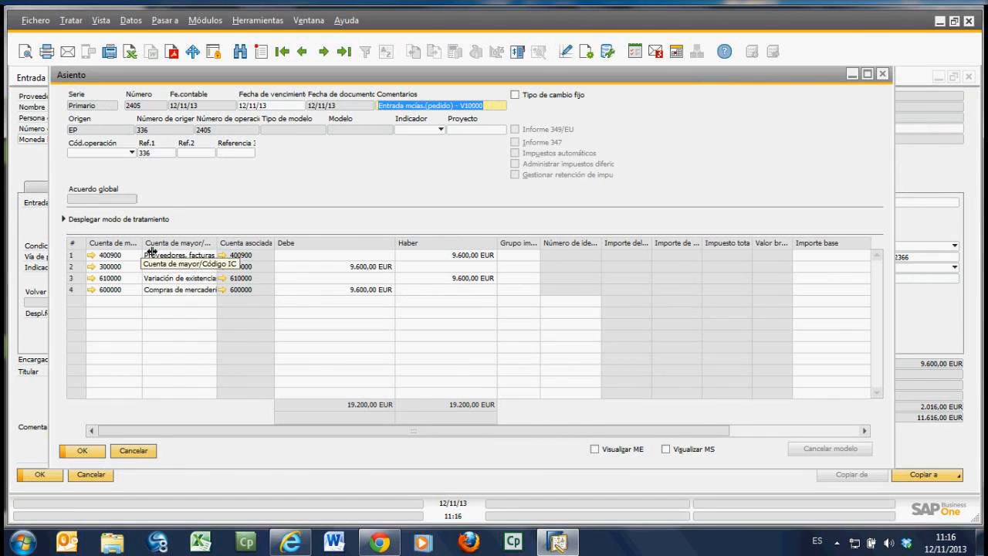
{"action": "left_click_drag", "start_coordinate": [181, 248], "coordinate": [171, 248]}
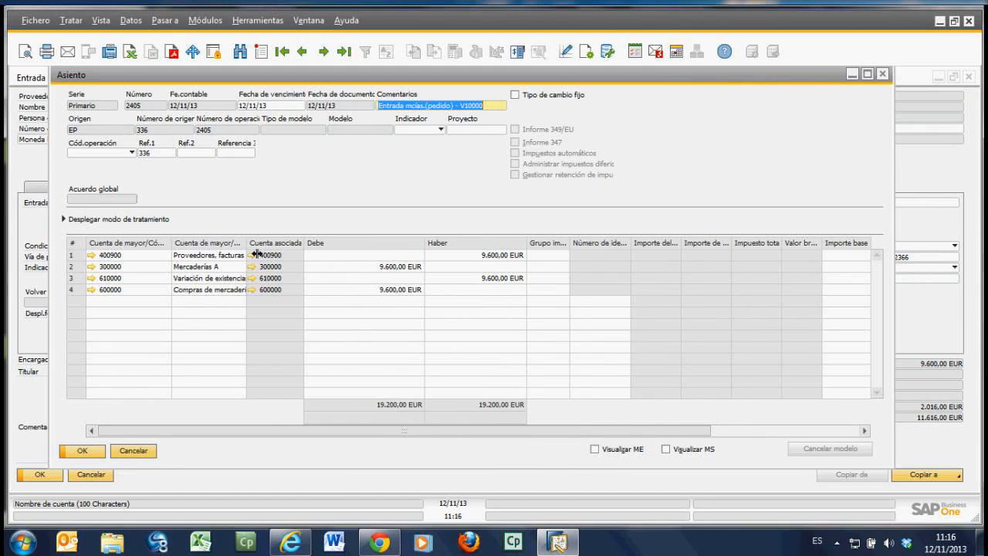
{"action": "left_click_drag", "start_coordinate": [256, 248], "coordinate": [309, 248]}
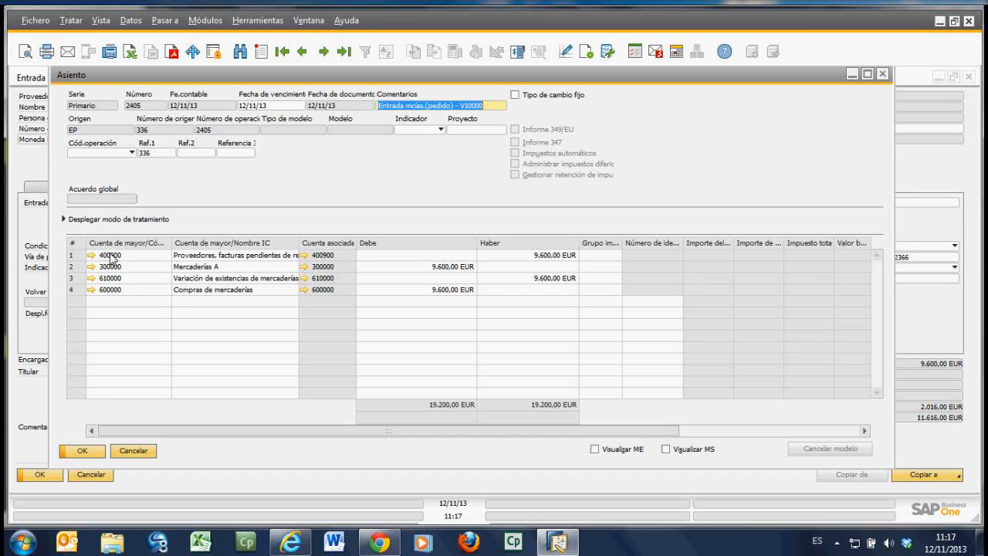
Step: Review the origin of the goods receipt's journal entry, close the entry and return to the receipt's item contents
{"action": "left_click", "coordinate": [65, 130]}
{"action": "left_click", "coordinate": [65, 131]}
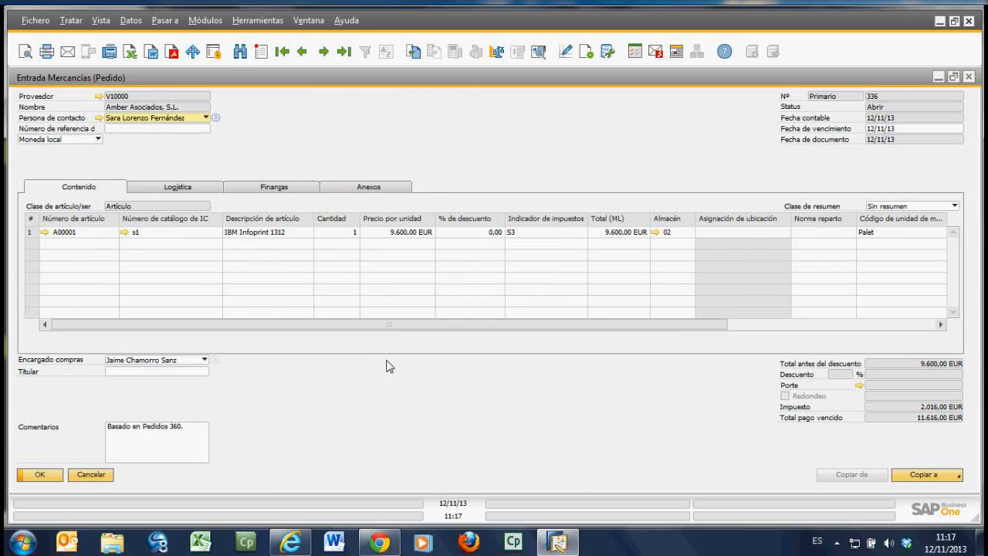
{"action": "left_click", "coordinate": [93, 476]}
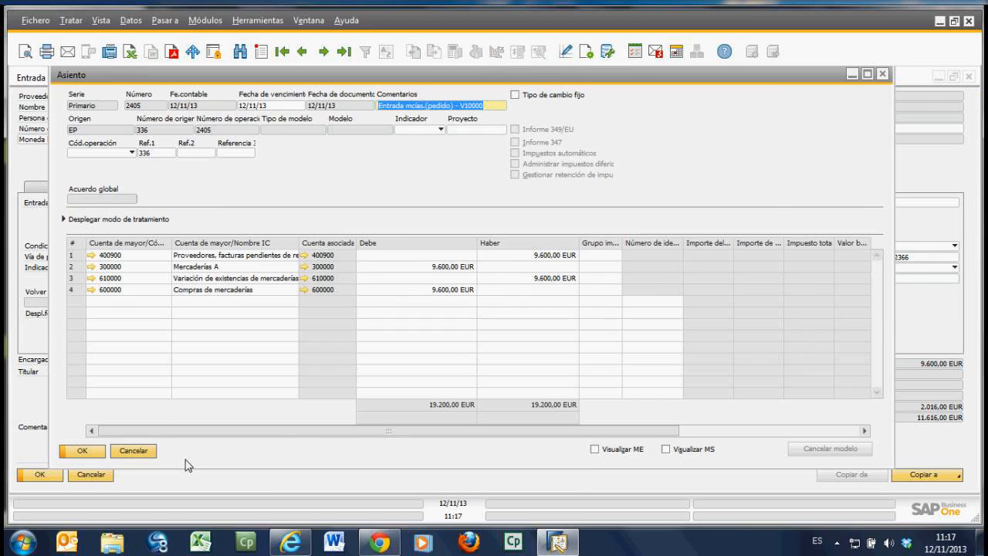
{"action": "left_click", "coordinate": [139, 455]}
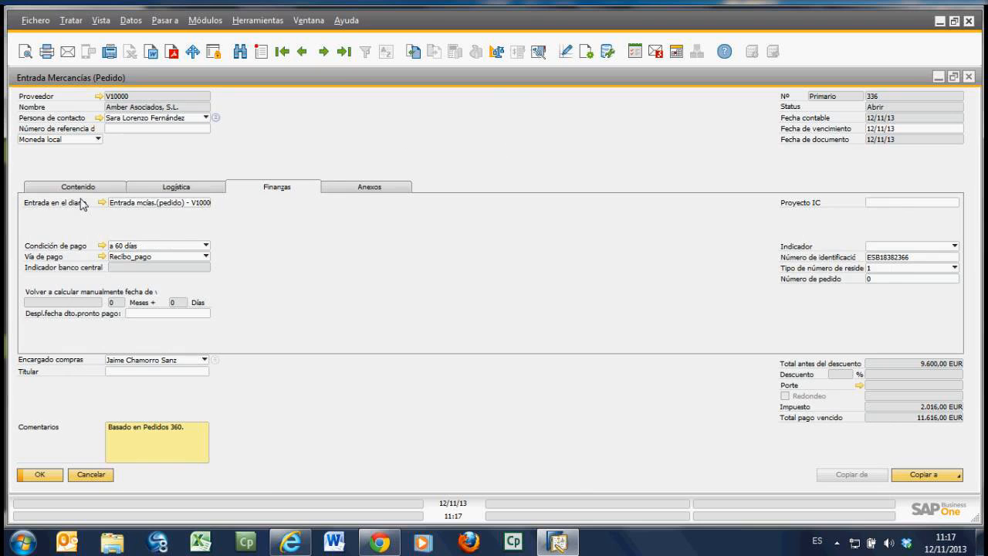
{"action": "left_click", "coordinate": [82, 191]}
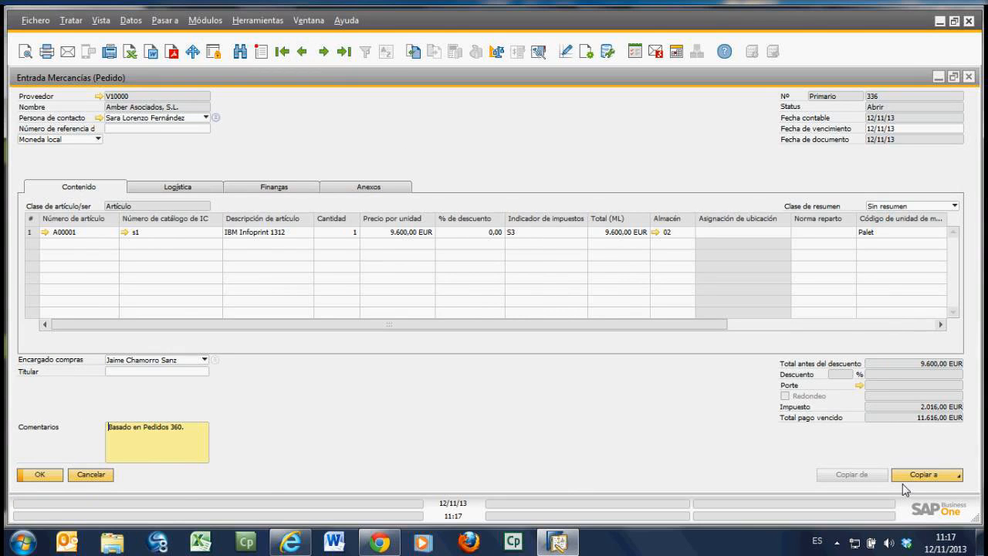
Step: Copy the goods receipt to a goods return (Devolución) and maximize the new document's window
{"action": "left_click", "coordinate": [927, 476]}
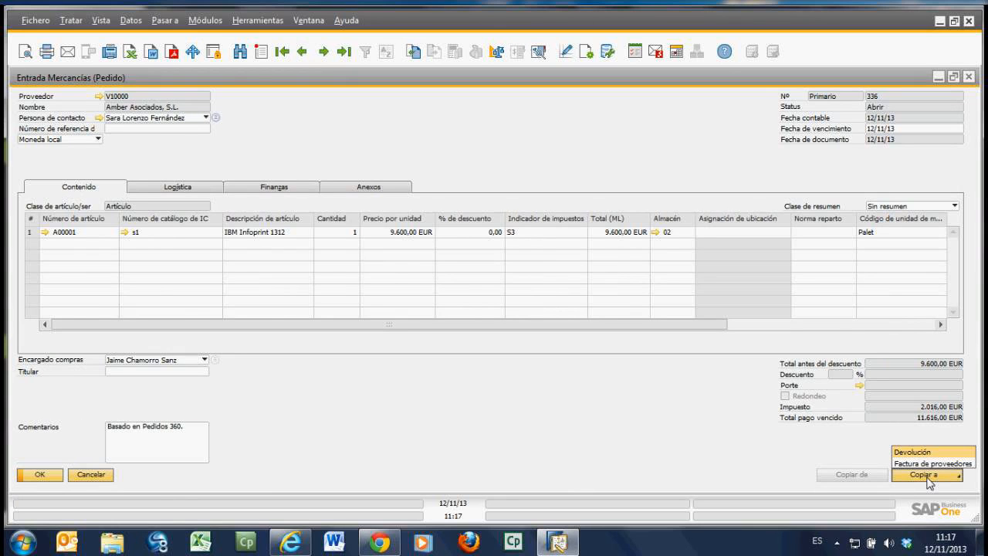
{"action": "left_click", "coordinate": [916, 454]}
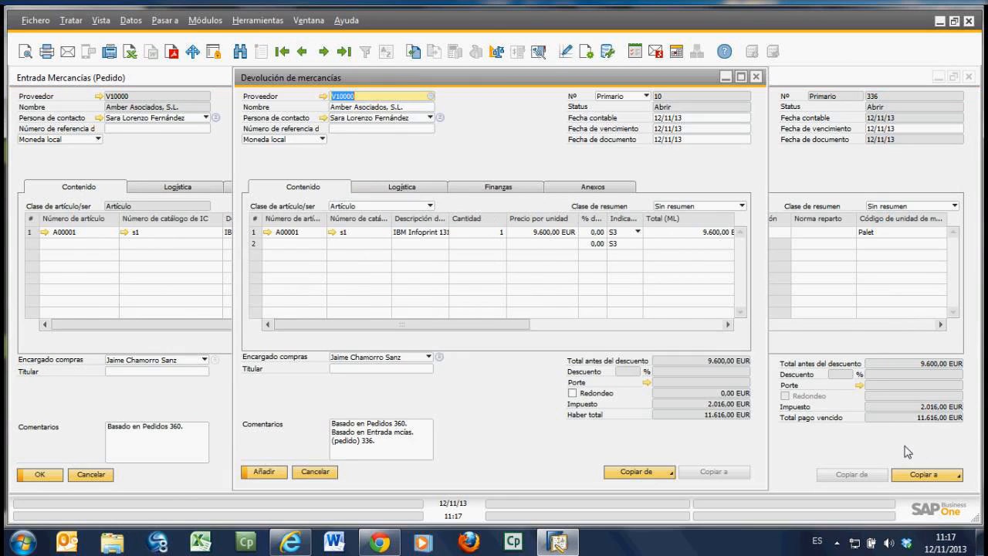
{"action": "left_click", "coordinate": [741, 77]}
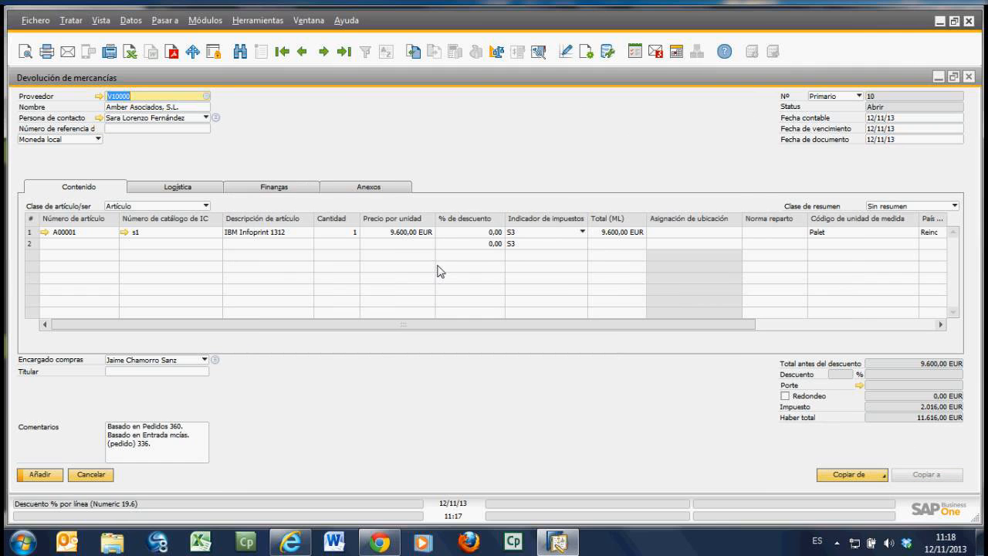
Step: Add the goods return, reopening the items in the original order and accepting that the document cannot be modified after creation
{"action": "left_click", "coordinate": [41, 474]}
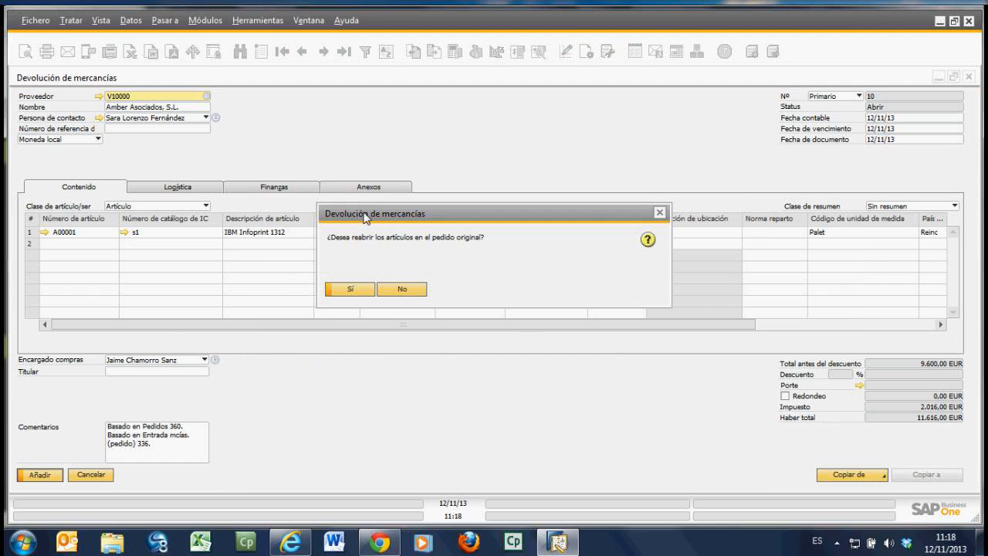
{"action": "left_click", "coordinate": [349, 290]}
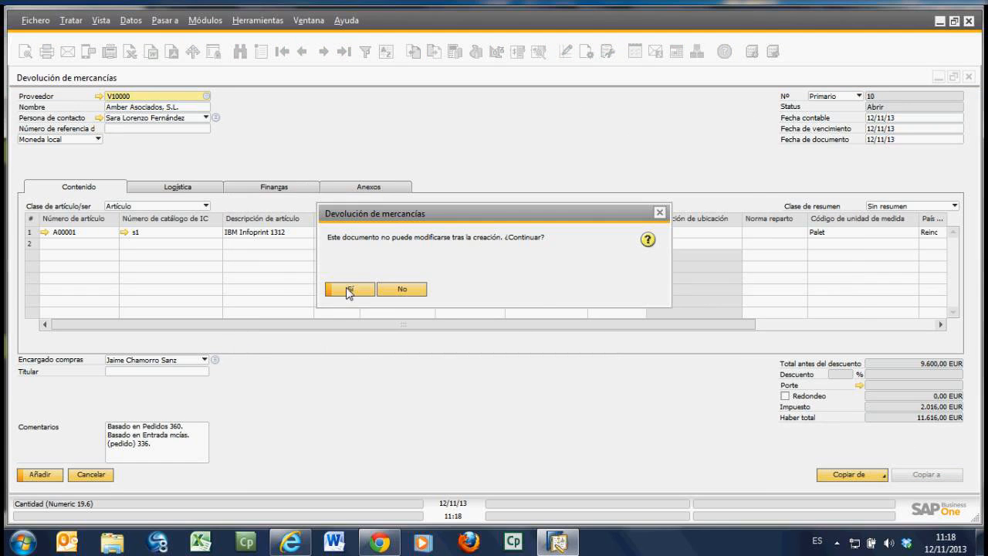
{"action": "left_click", "coordinate": [348, 291]}
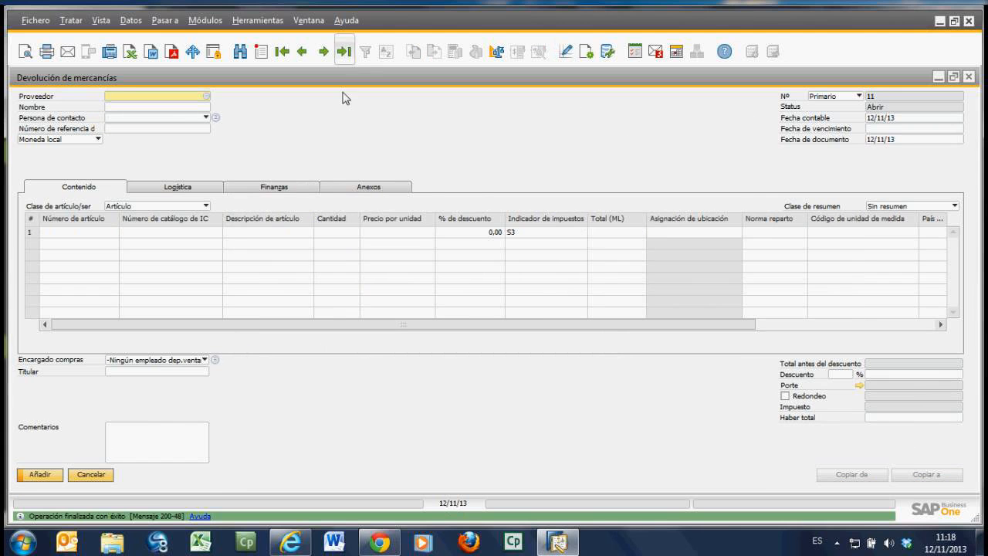
Step: Open the journal entry of the last saved goods return from its finance data and maximize the entry's window
{"action": "left_click", "coordinate": [276, 188]}
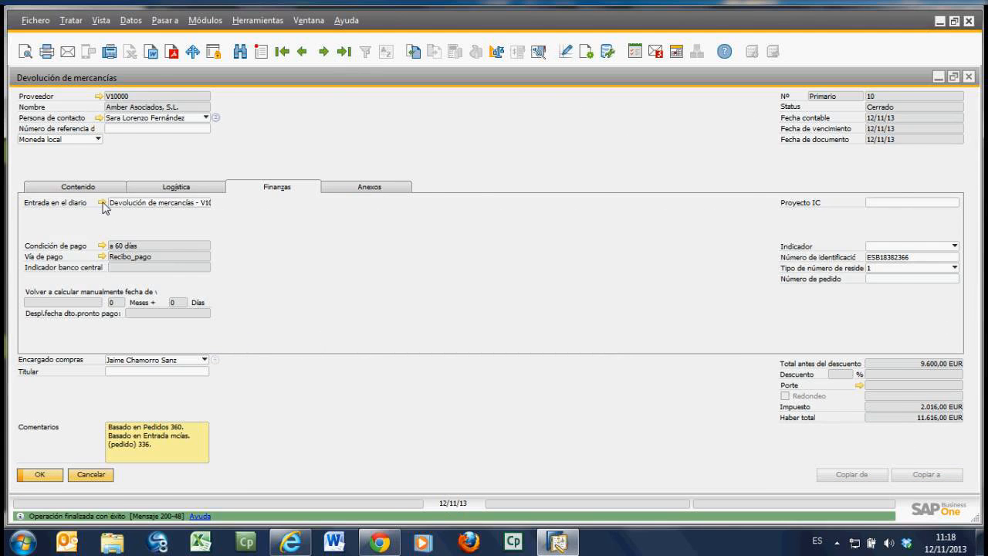
{"action": "left_click", "coordinate": [102, 202]}
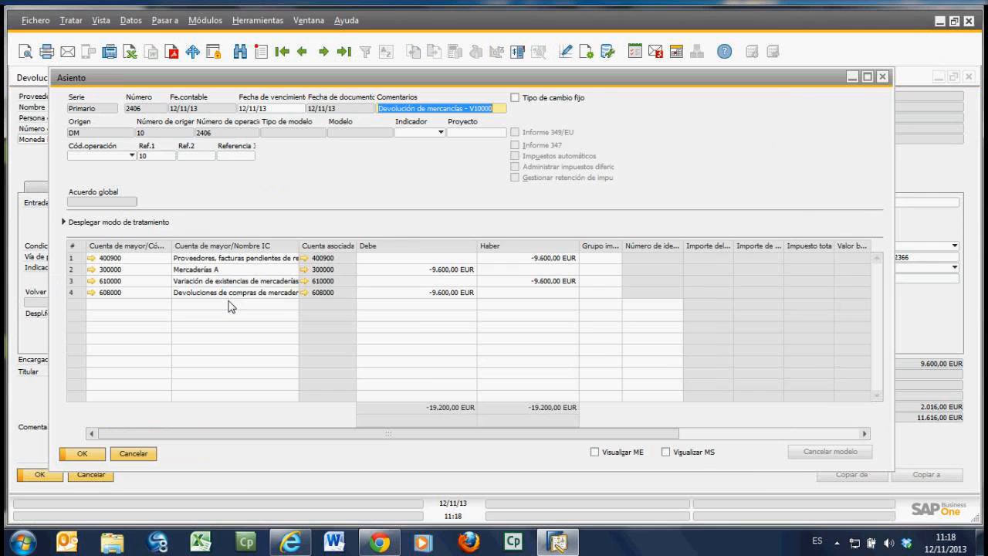
{"action": "left_click", "coordinate": [867, 77]}
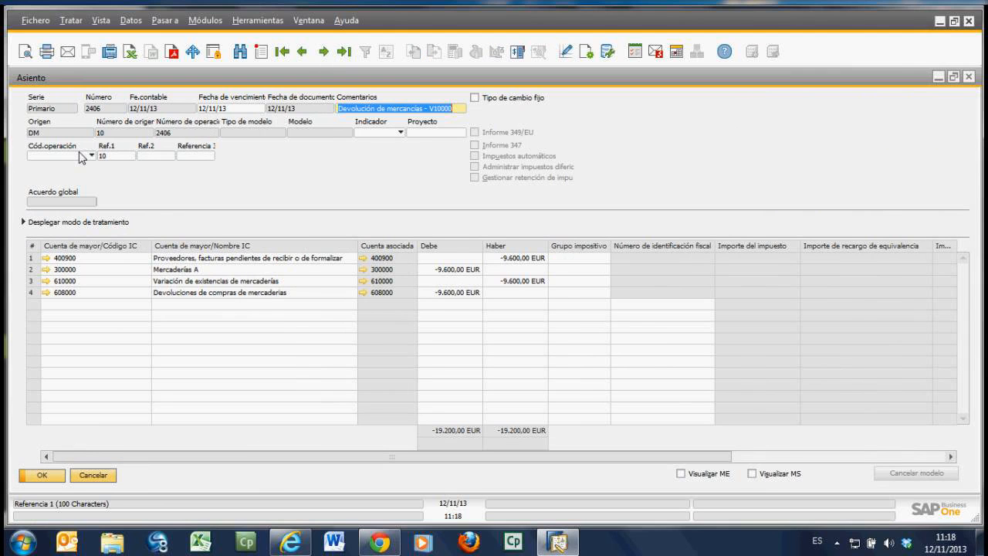
Step: Compare the return's journal entry with the preceding goods receipt entry, go back to the return's entry and close it
{"action": "left_click", "coordinate": [304, 52]}
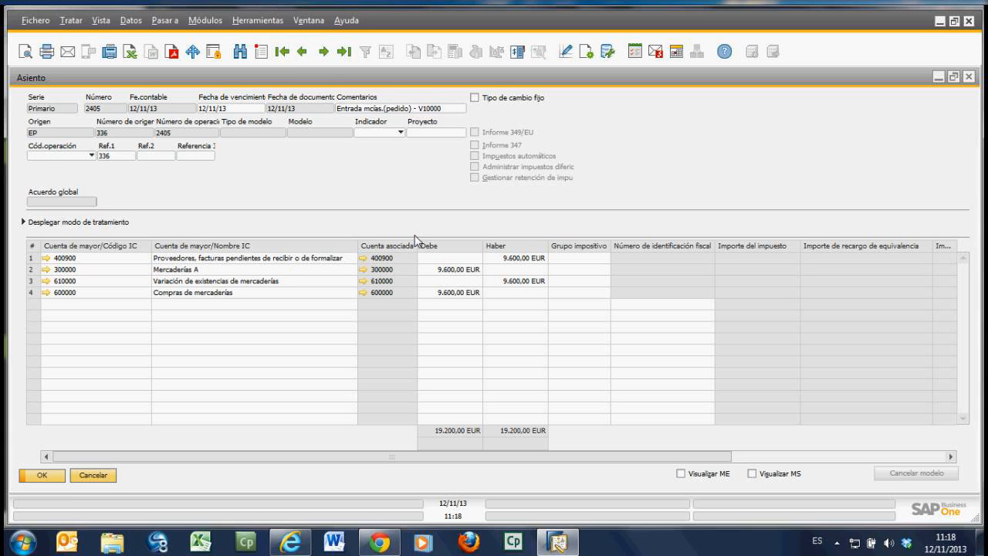
{"action": "left_click", "coordinate": [324, 51]}
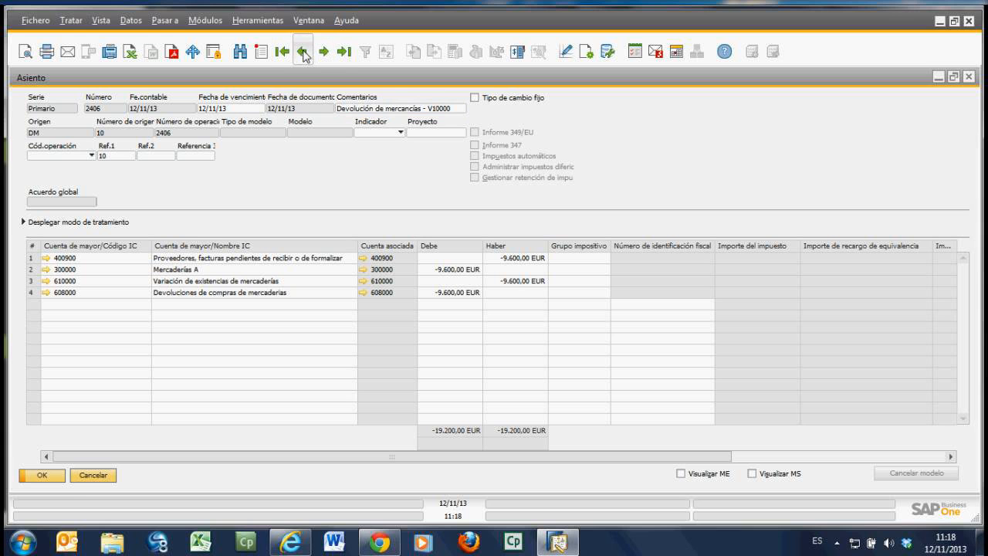
{"action": "left_click", "coordinate": [107, 475]}
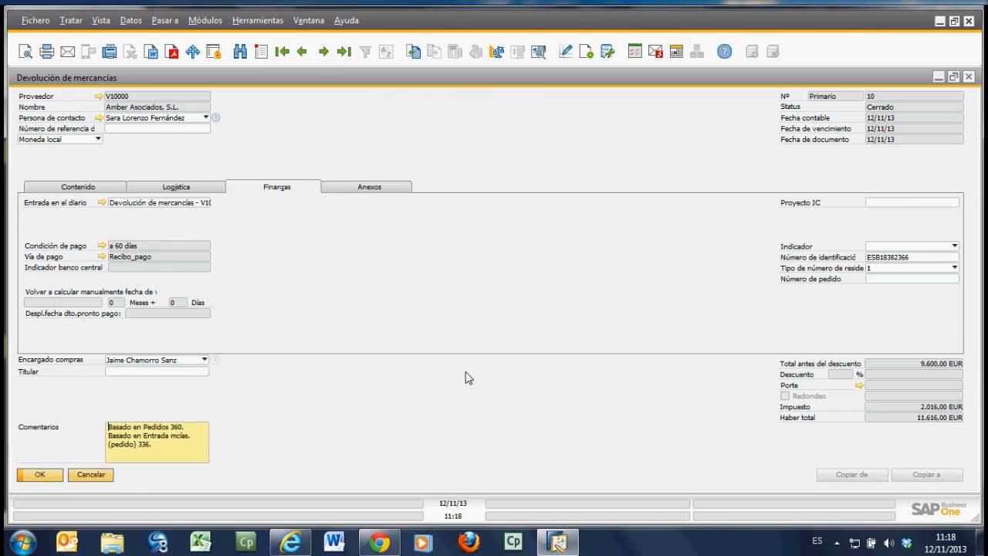
Step: Close the goods return and the goods receipt, and display the last saved purchase order
{"action": "left_click", "coordinate": [97, 189]}
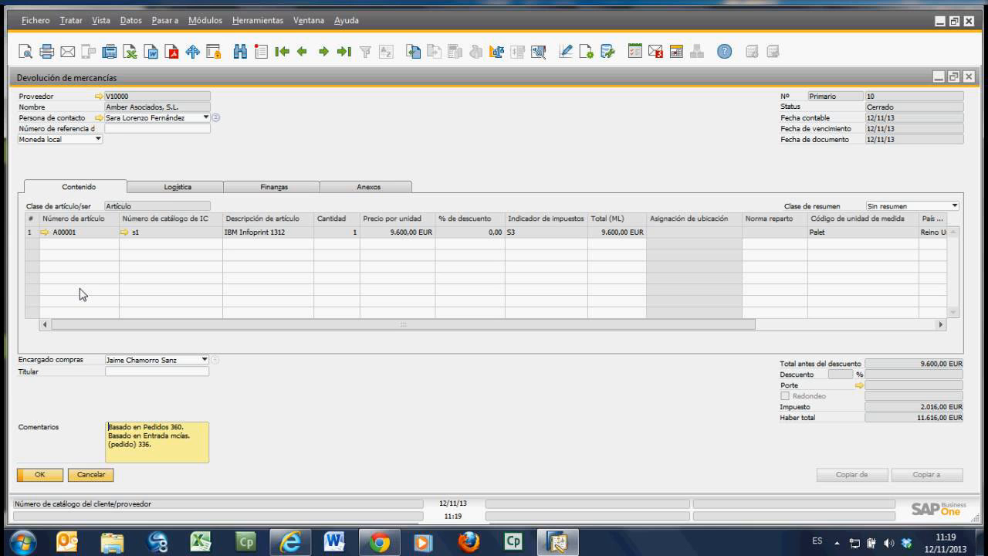
{"action": "left_click", "coordinate": [104, 476]}
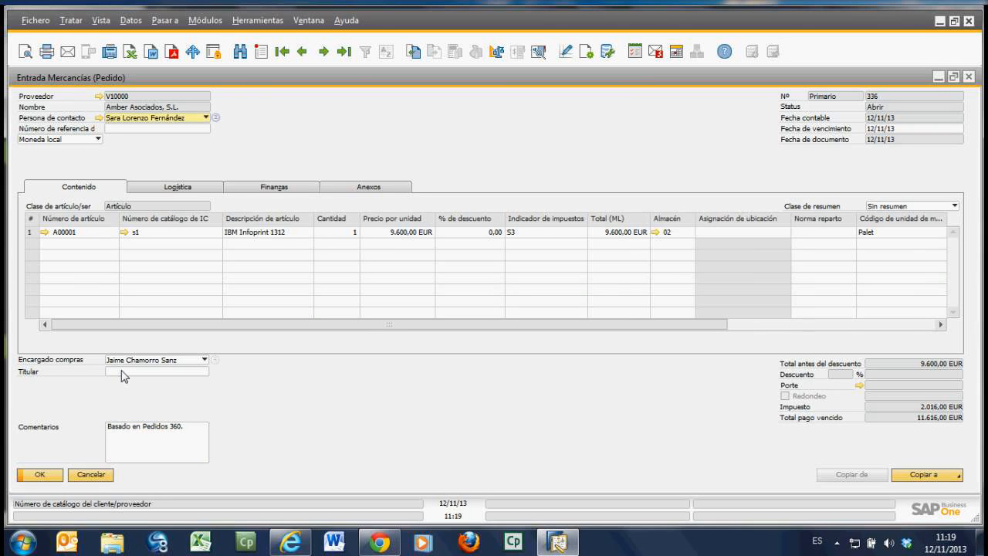
{"action": "left_click", "coordinate": [91, 475]}
{"action": "left_click_drag", "start_coordinate": [366, 89], "coordinate": [301, 61]}
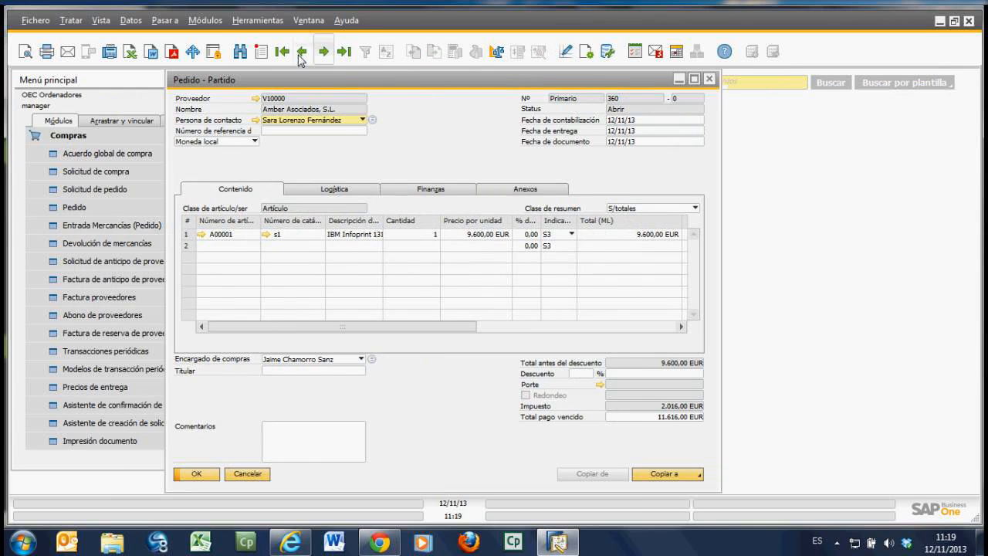
{"action": "left_click", "coordinate": [345, 56]}
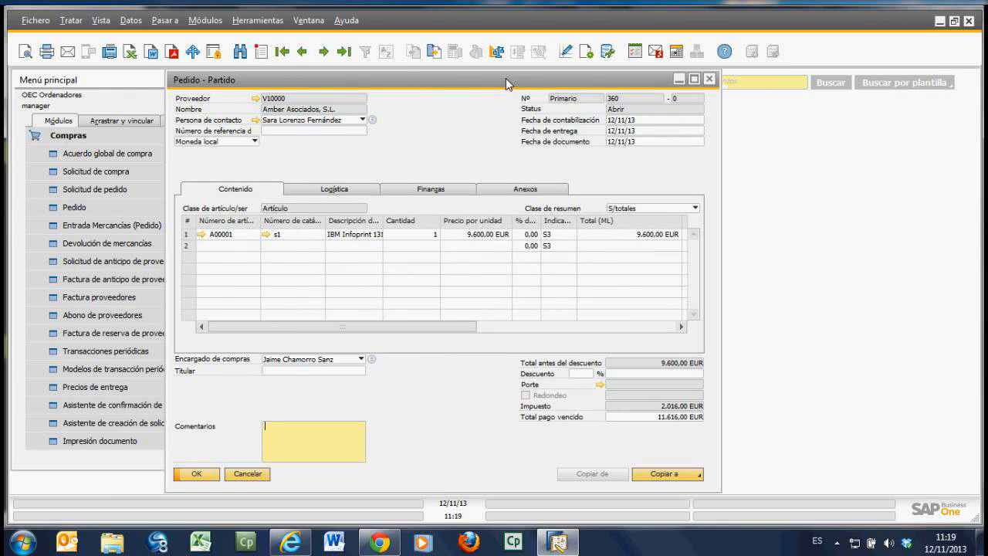
Step: Reposition and widen the purchase order window, and copy the reopened order to a new goods receipt (Pedido entrada mercancías)
{"action": "left_click_drag", "start_coordinate": [501, 86], "coordinate": [459, 79]}
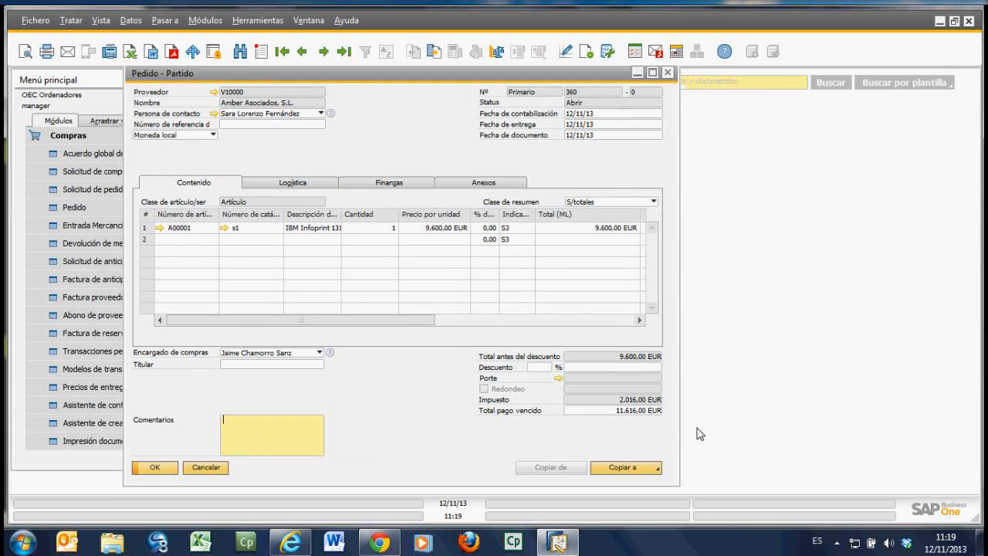
{"action": "left_click_drag", "start_coordinate": [680, 443], "coordinate": [742, 443]}
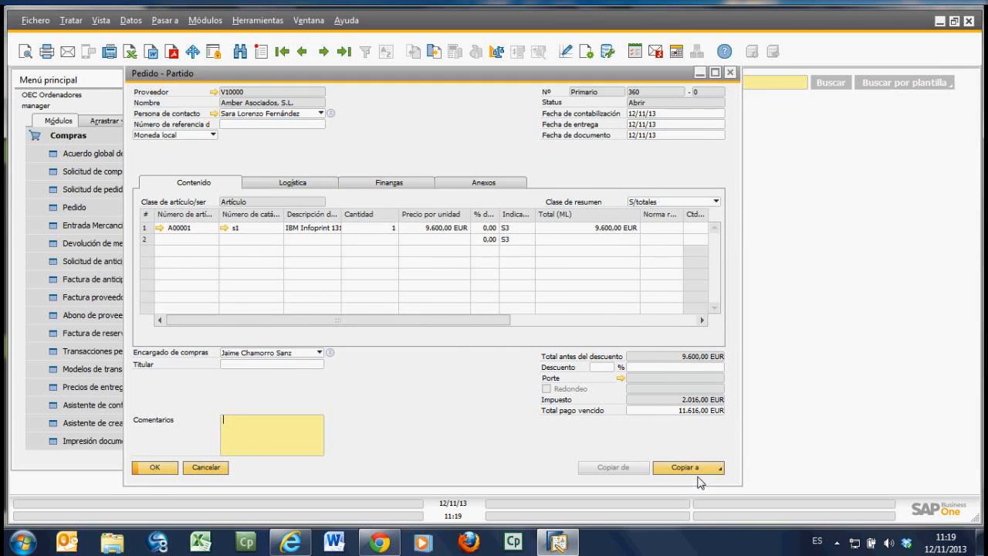
{"action": "left_click", "coordinate": [701, 473]}
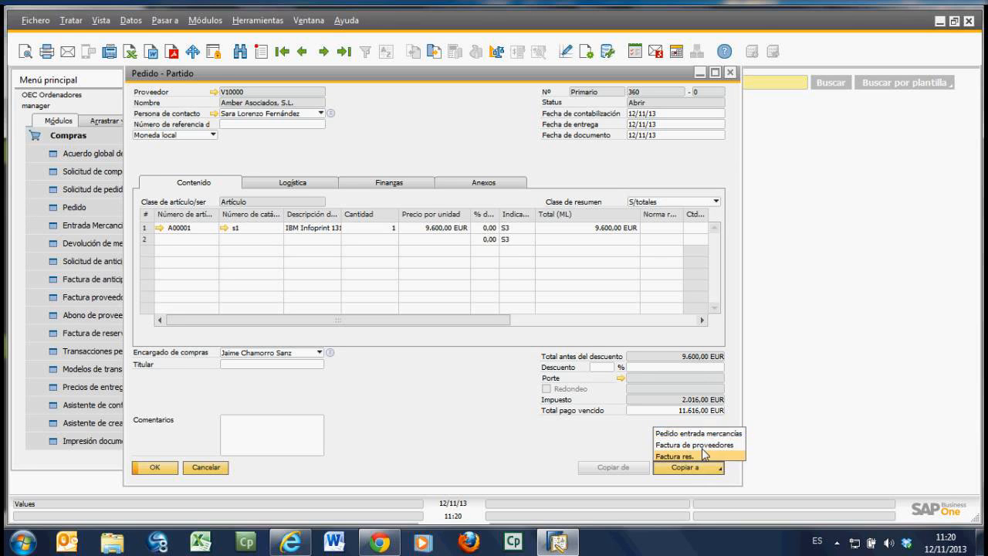
{"action": "left_click", "coordinate": [705, 455]}
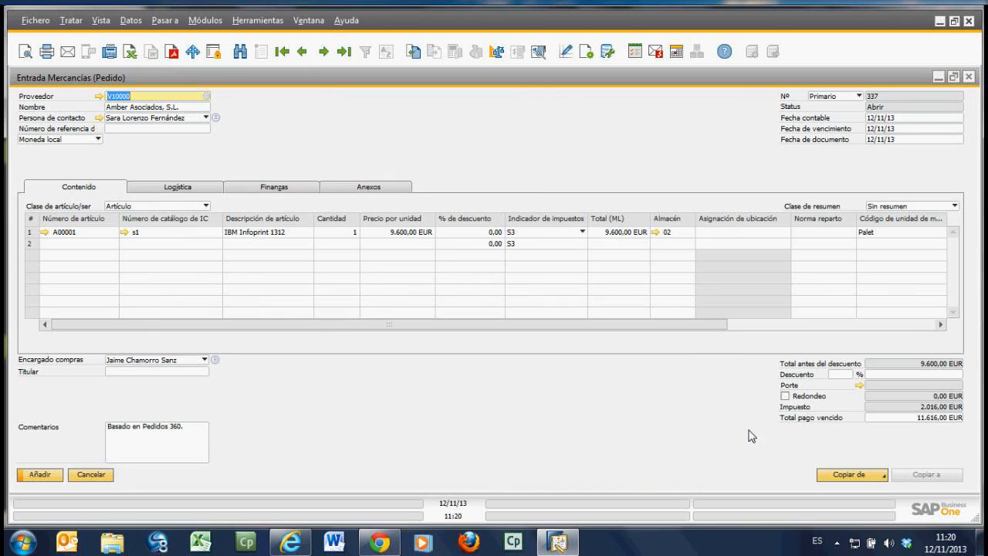
Step: Add the new goods receipt, accepting that it cannot be modified, and copy the saved receipt to a supplier invoice (Factura de proveedores)
{"action": "left_click", "coordinate": [63, 475]}
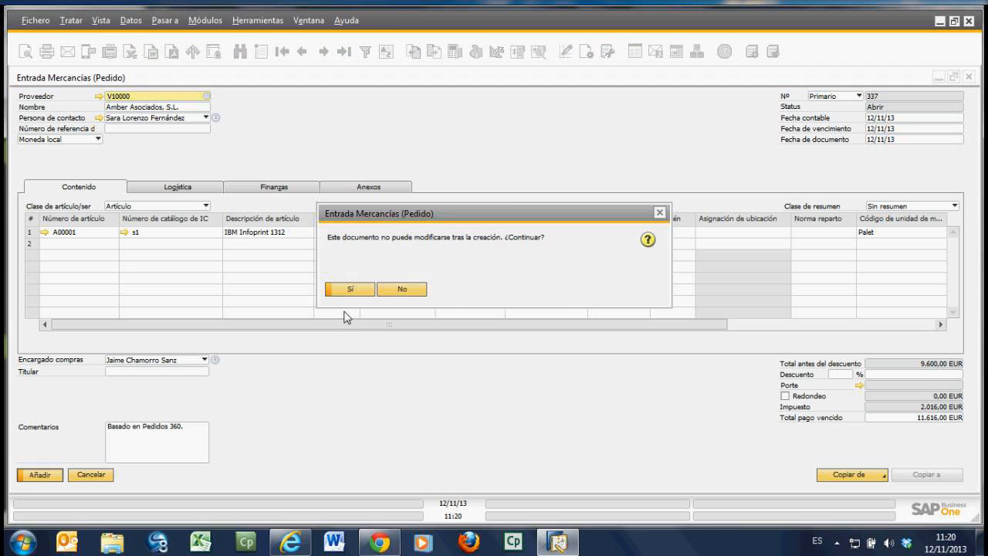
{"action": "left_click", "coordinate": [368, 292]}
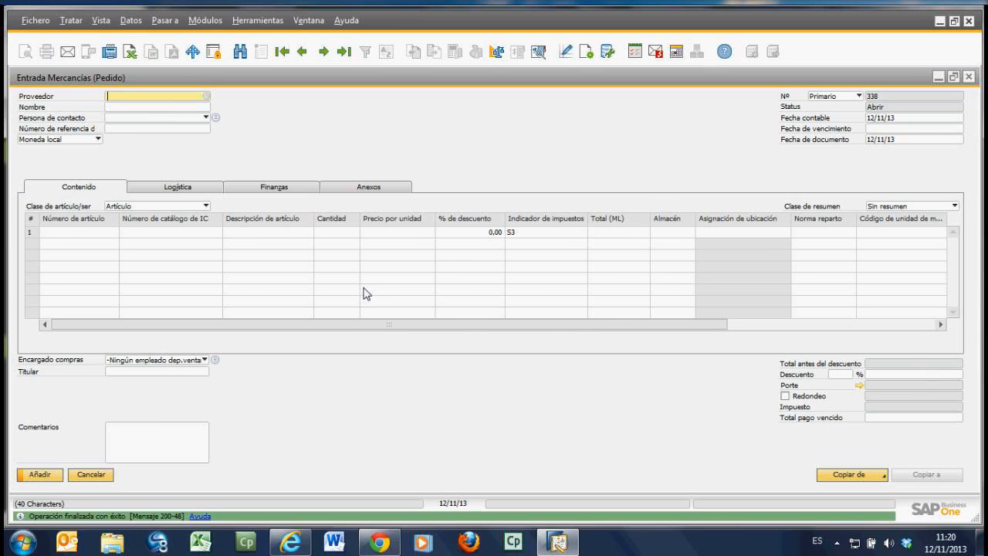
{"action": "key", "text": "ctrl+Page_Down"}
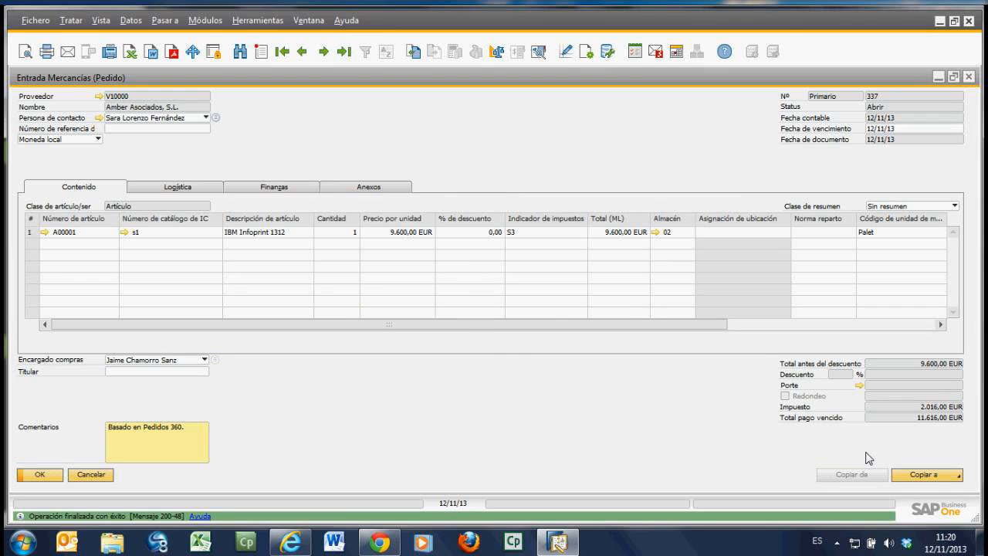
{"action": "left_click", "coordinate": [927, 474]}
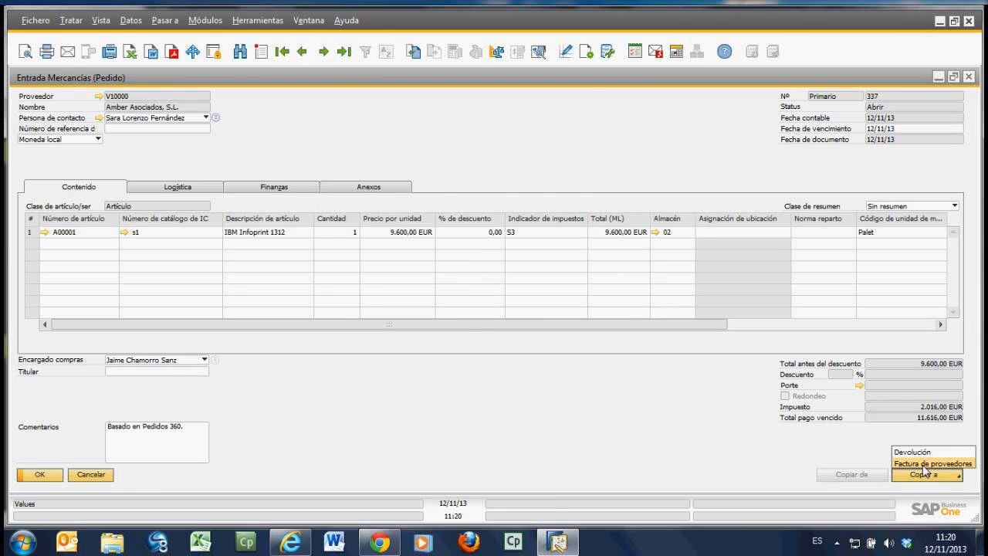
{"action": "left_click", "coordinate": [925, 464]}
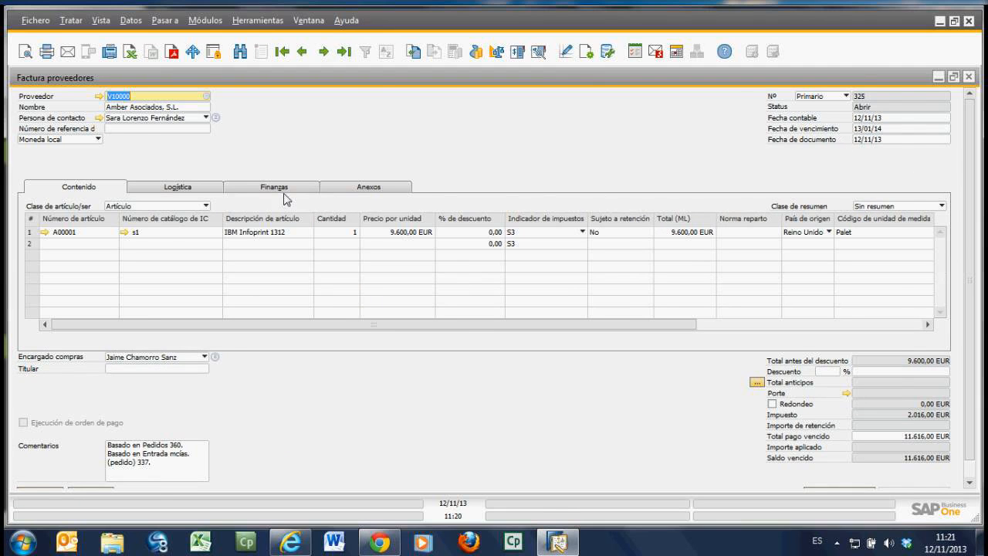
Step: Examine the invoice supplier's payment terms in its master data, including the definition of "a 60 días" and its instalments (Plazos)
{"action": "left_click", "coordinate": [99, 97]}
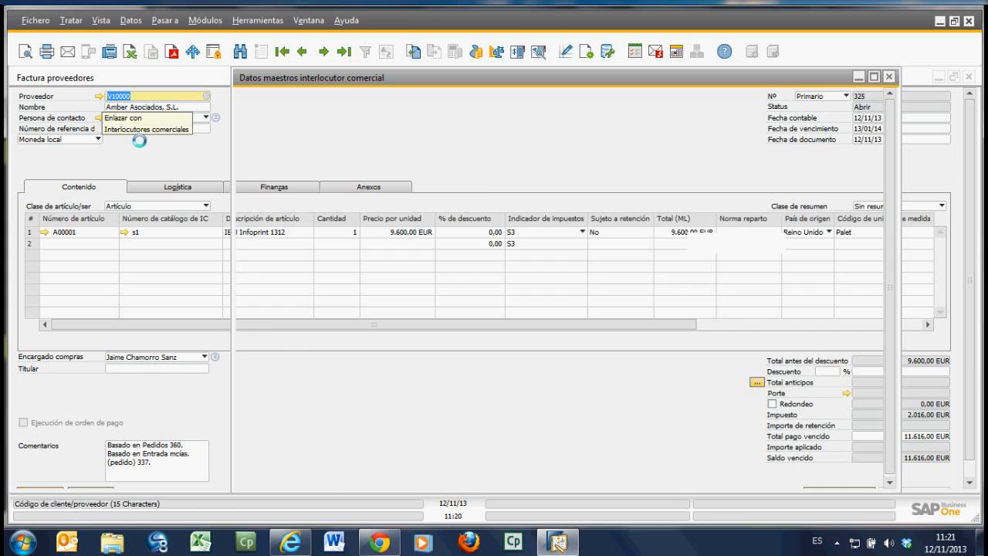
{"action": "left_click", "coordinate": [474, 182]}
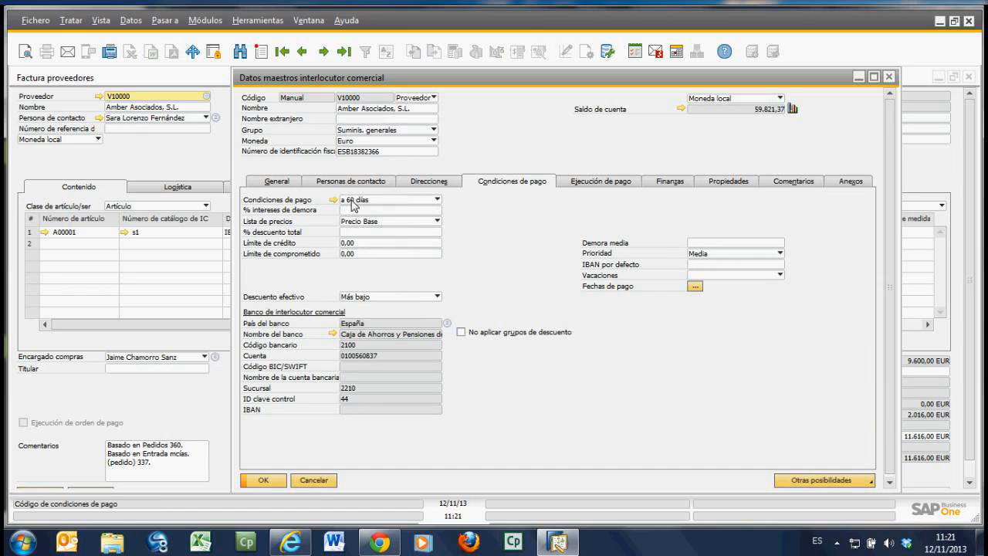
{"action": "left_click", "coordinate": [316, 482]}
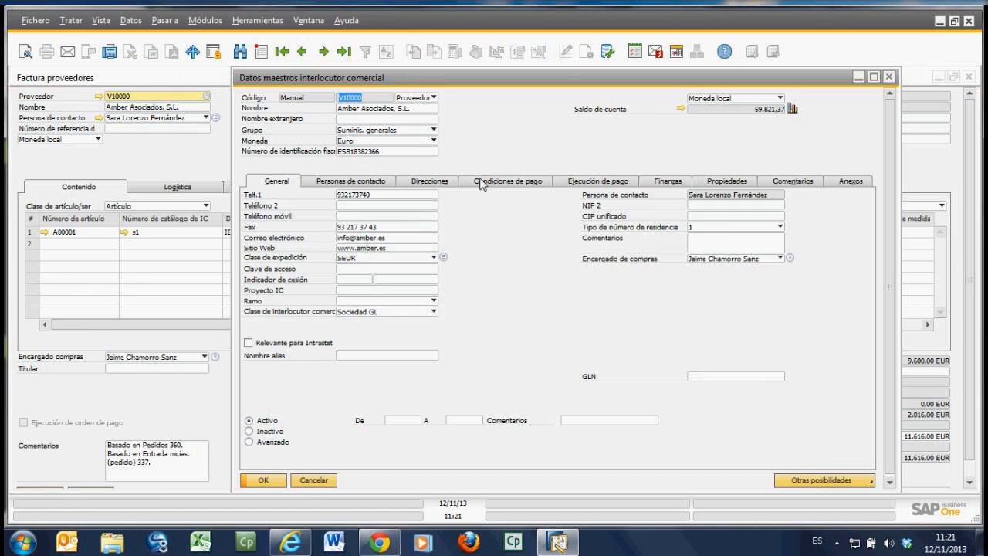
{"action": "left_click", "coordinate": [482, 182]}
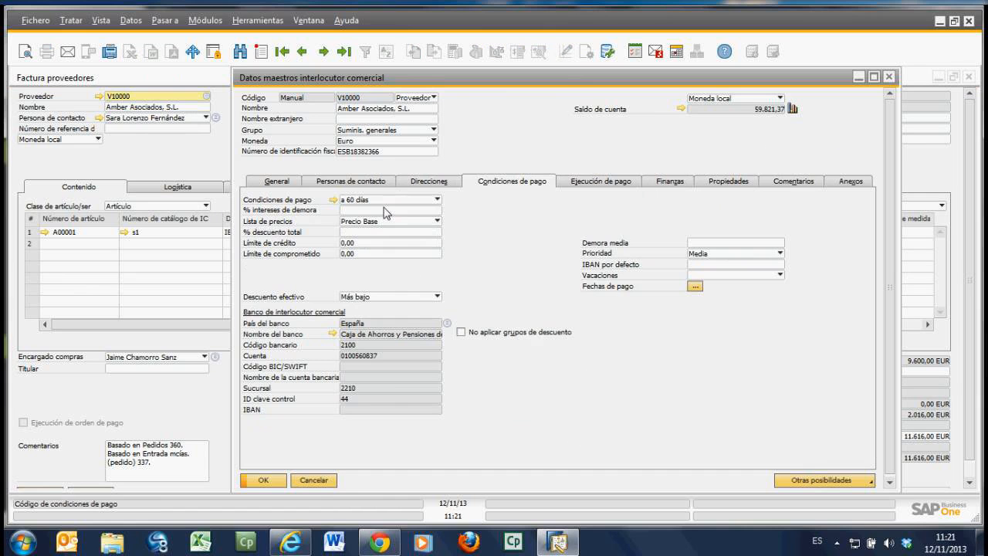
{"action": "left_click", "coordinate": [333, 199]}
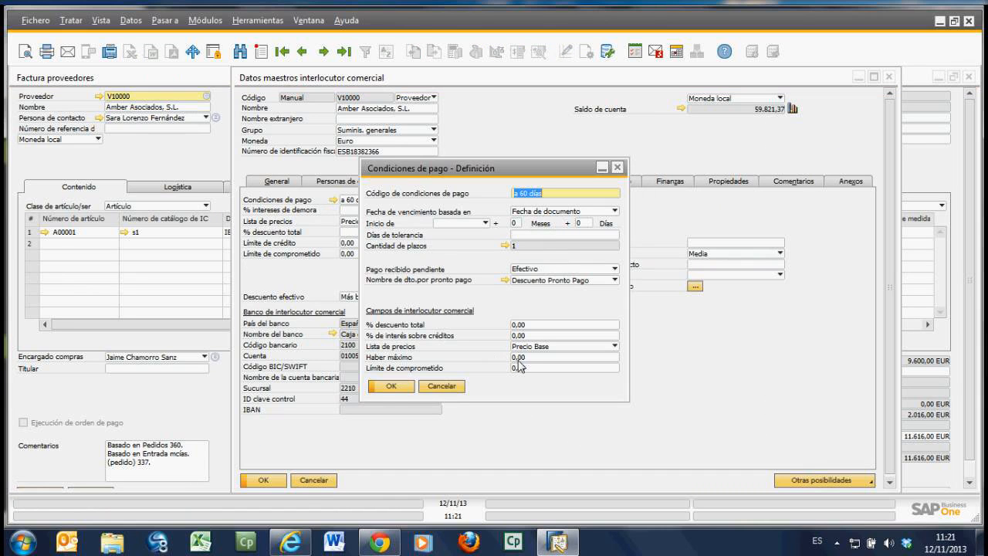
{"action": "left_click", "coordinate": [505, 246]}
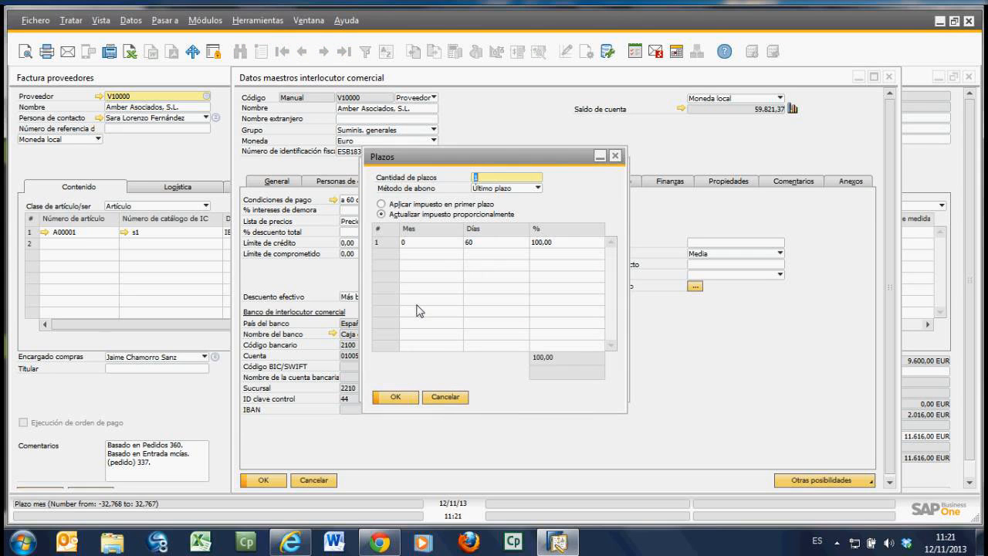
Step: Close the instalments, the payment terms definition and the supplier master data without saving changes
{"action": "left_click", "coordinate": [446, 398]}
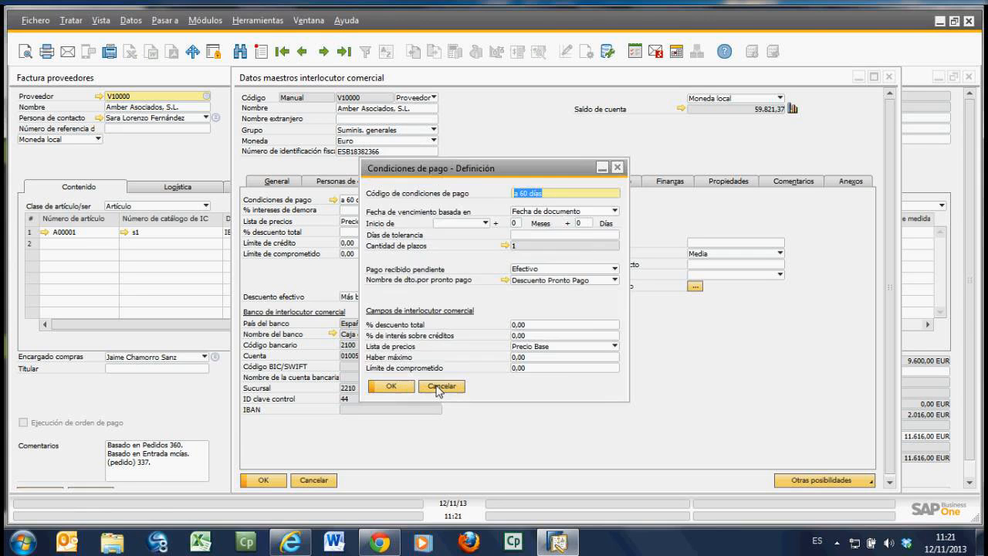
{"action": "left_click", "coordinate": [439, 388]}
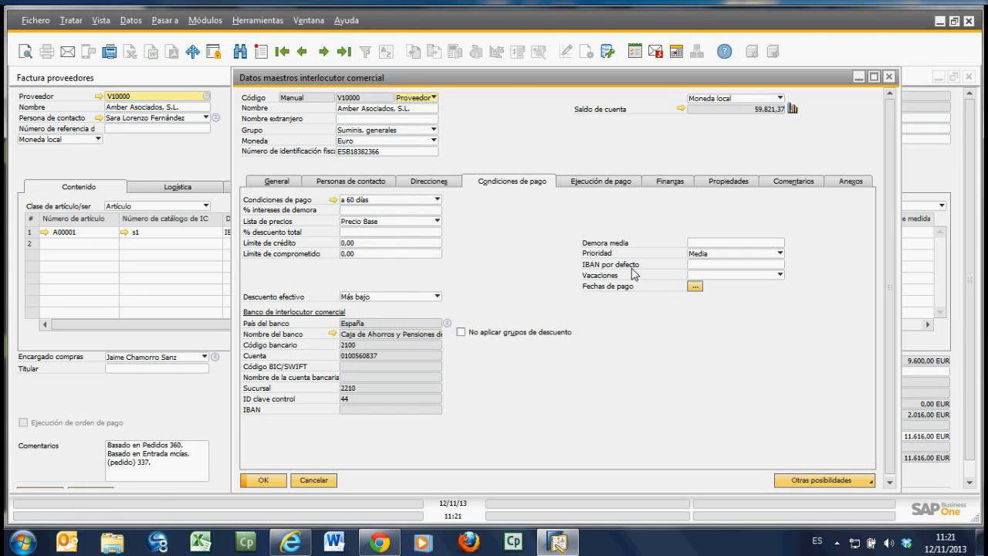
{"action": "left_click", "coordinate": [314, 480]}
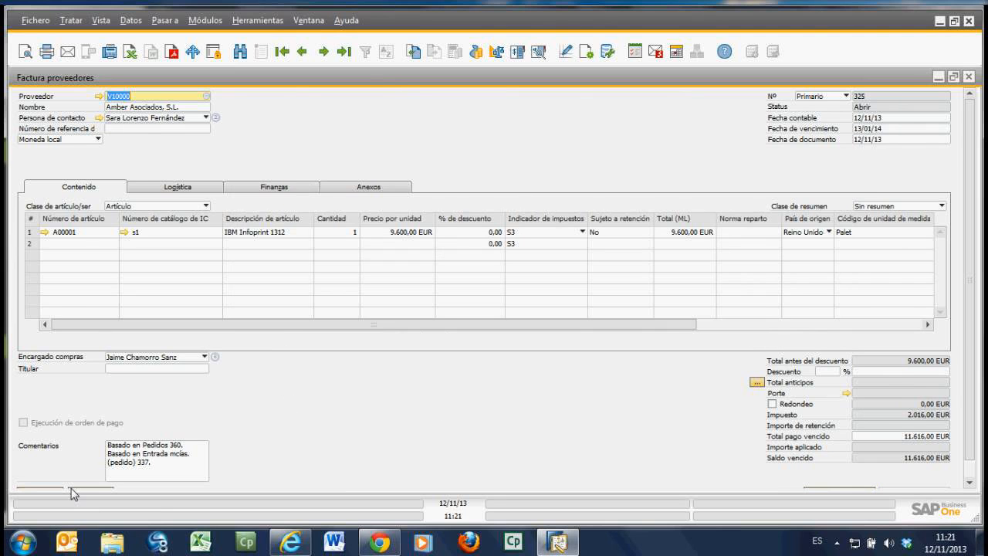
Step: Add the supplier invoice, confirming that it cannot be changed, and display the last saved invoice from its header
{"action": "scroll", "coordinate": [975, 323], "scroll_direction": "down", "scroll_amount": 1}
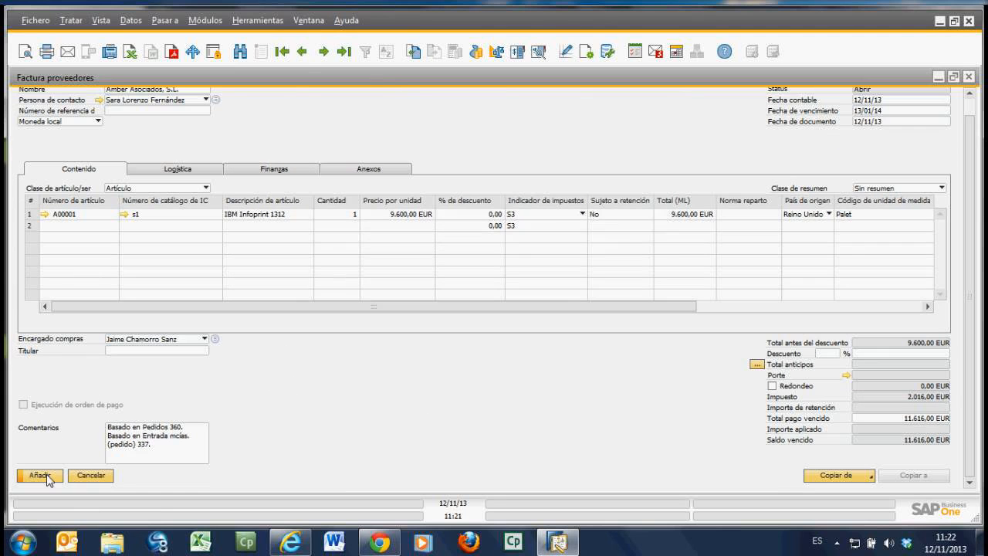
{"action": "left_click", "coordinate": [40, 475]}
{"action": "left_click", "coordinate": [350, 289]}
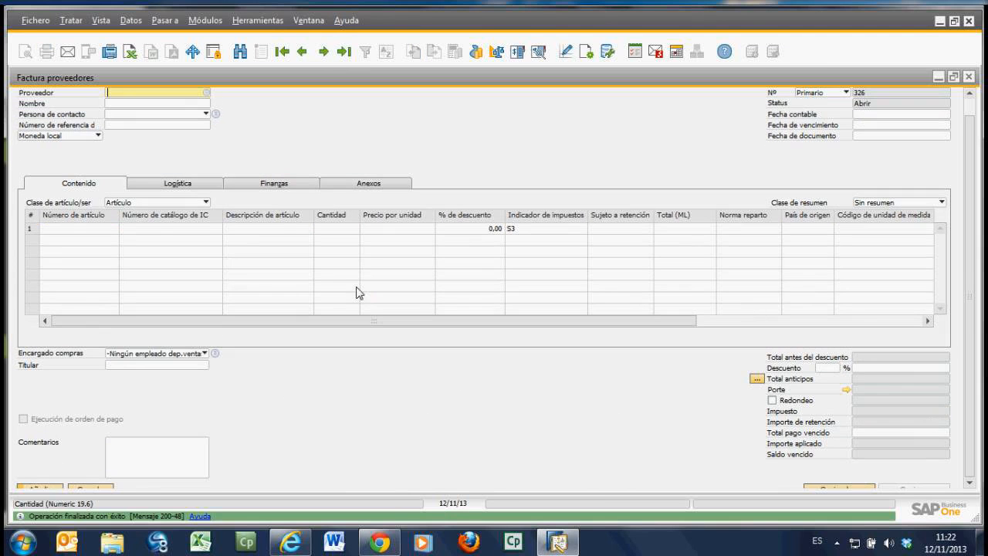
{"action": "left_click", "coordinate": [345, 54]}
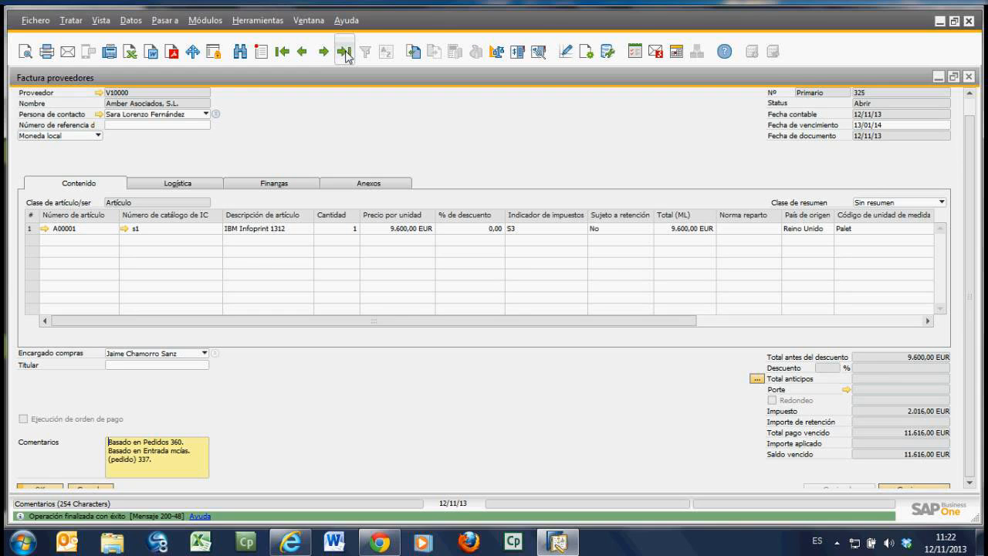
{"action": "left_click_drag", "start_coordinate": [971, 299], "coordinate": [970, 281]}
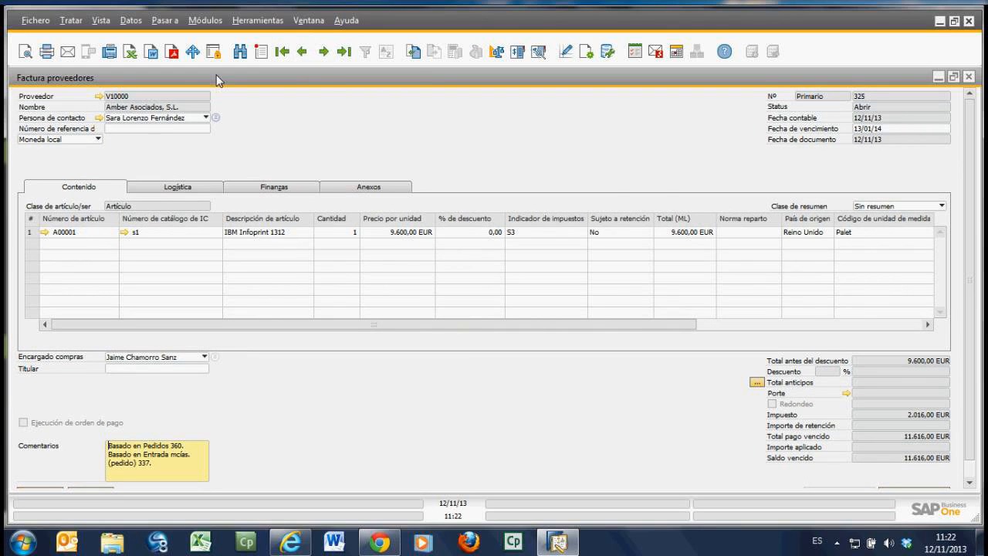
Step: Compare the invoice with the previous supplier invoice, return to it and examine the base document references in its comments
{"action": "left_click", "coordinate": [300, 51]}
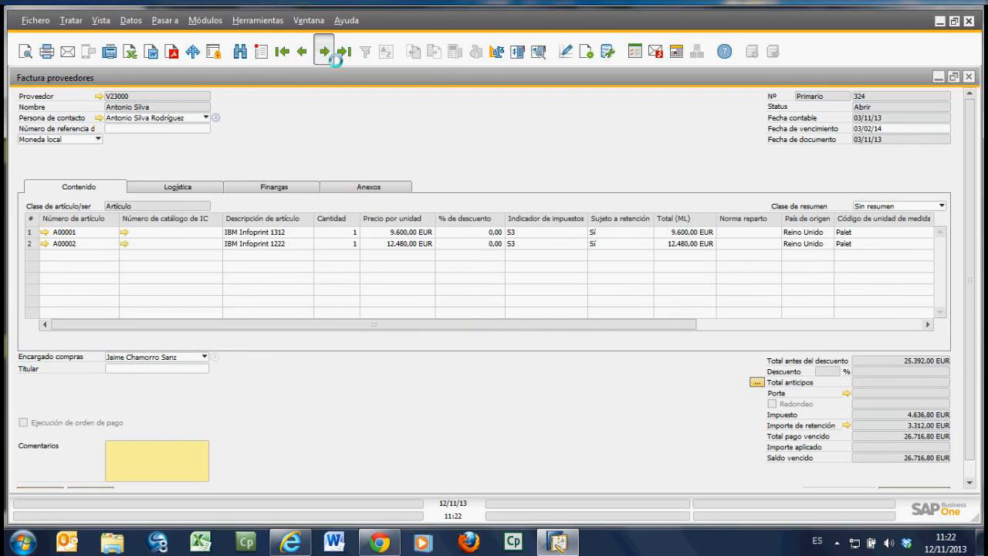
{"action": "left_click", "coordinate": [326, 52]}
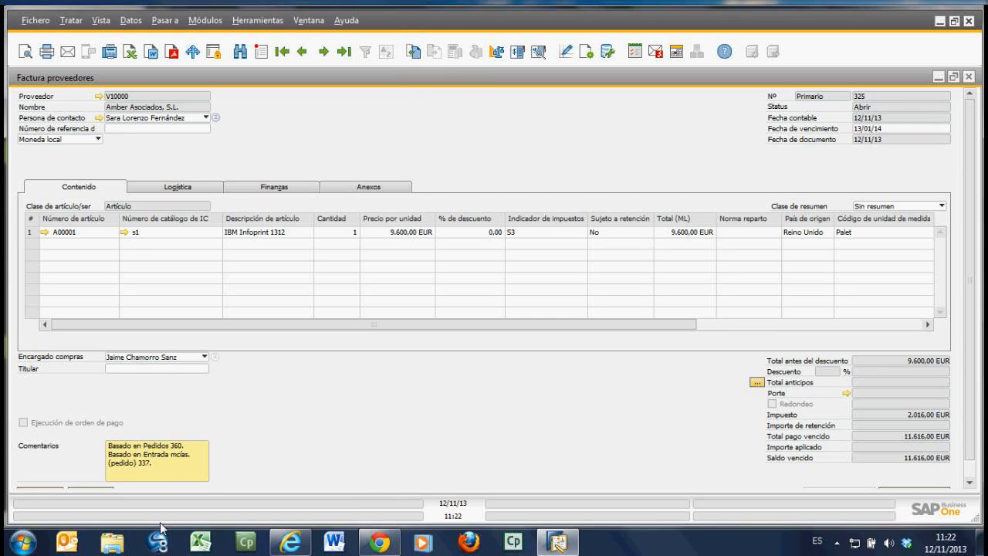
{"action": "left_click", "coordinate": [156, 470]}
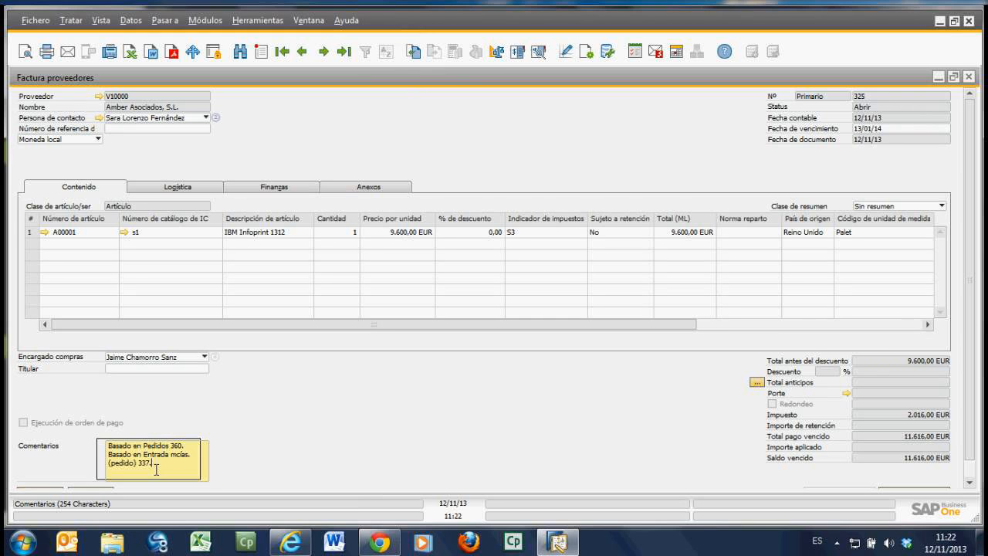
{"action": "left_click_drag", "start_coordinate": [156, 470], "coordinate": [157, 464]}
{"action": "left_click", "coordinate": [150, 468]}
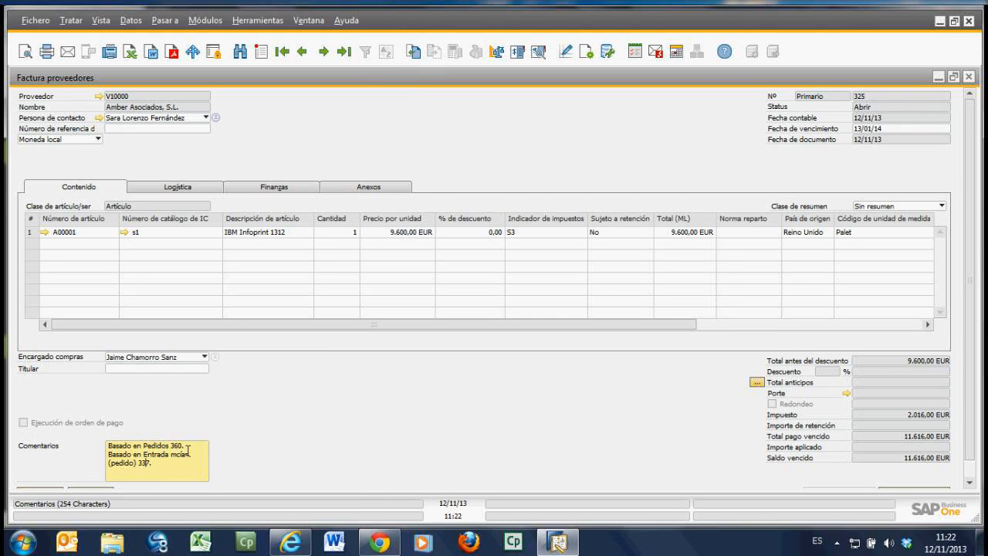
Step: Trace the invoice back through its base goods receipt to the purchase order, maximize the order and return to its target goods receipt
{"action": "left_click", "coordinate": [416, 54]}
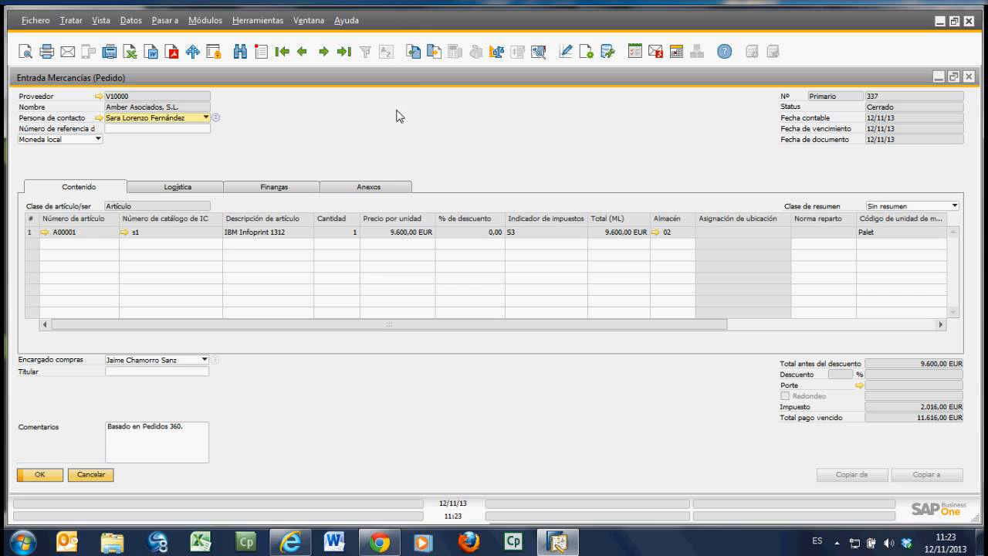
{"action": "left_click", "coordinate": [414, 55]}
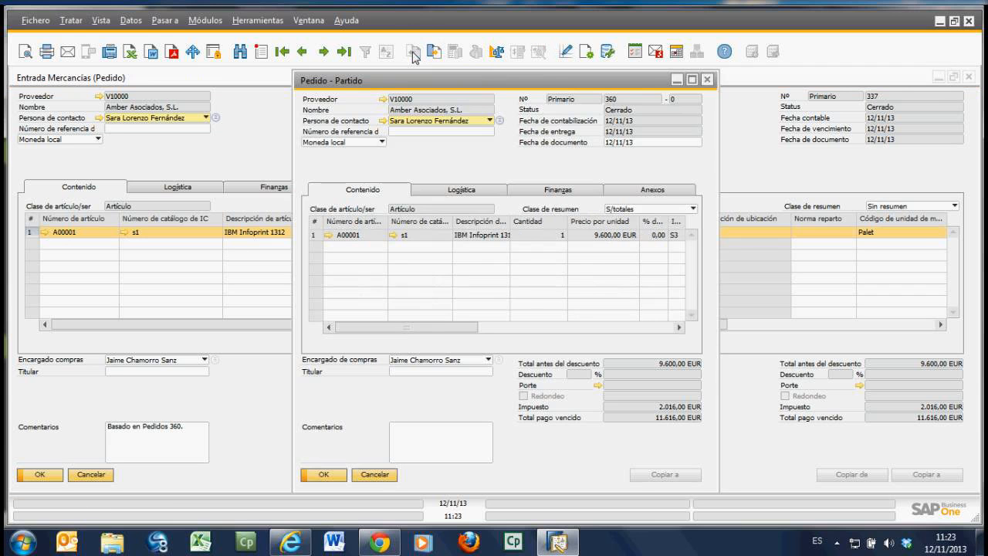
{"action": "left_click", "coordinate": [693, 80]}
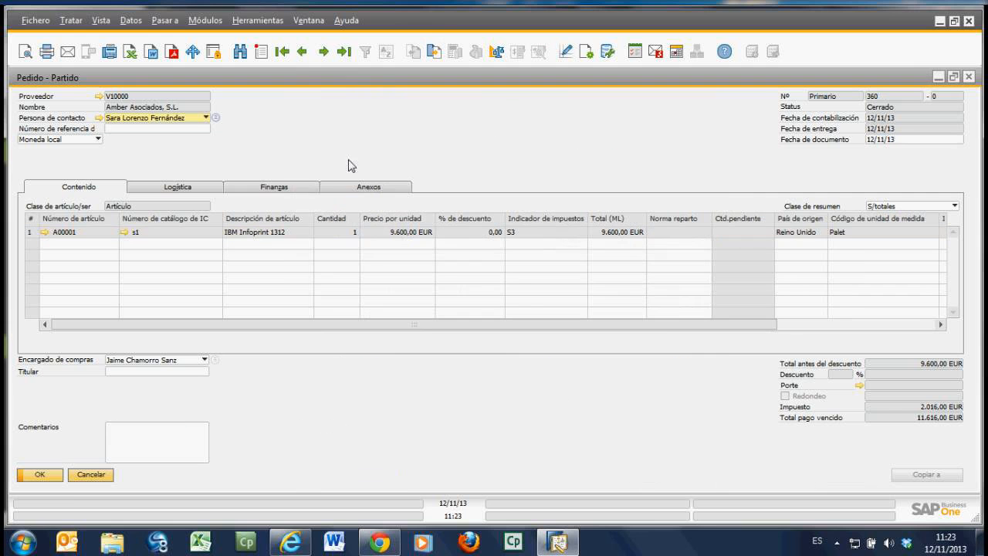
{"action": "left_click", "coordinate": [435, 52]}
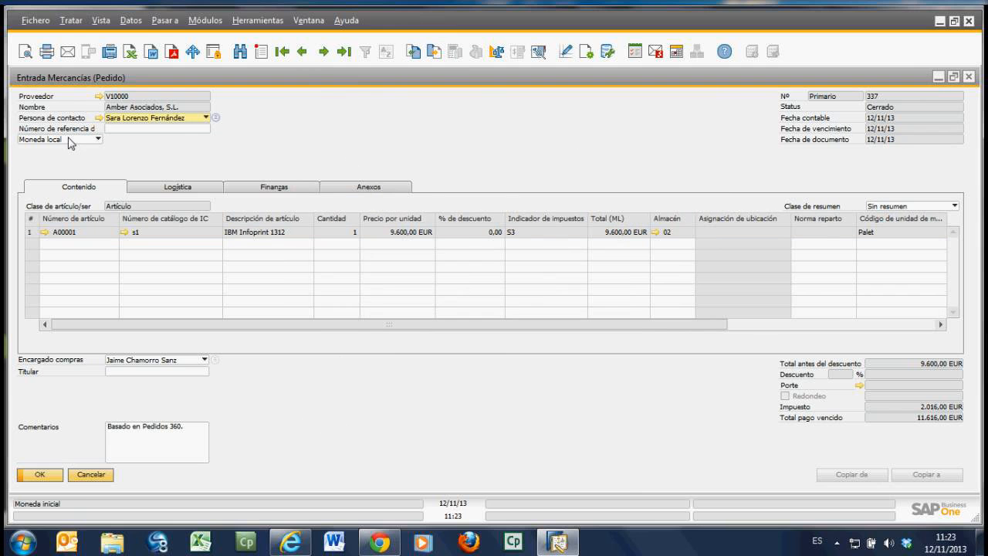
Step: Display the goods receipt's relationship map (Mapa de relaciones) and examine its linked goods return
{"action": "right_click", "coordinate": [437, 131]}
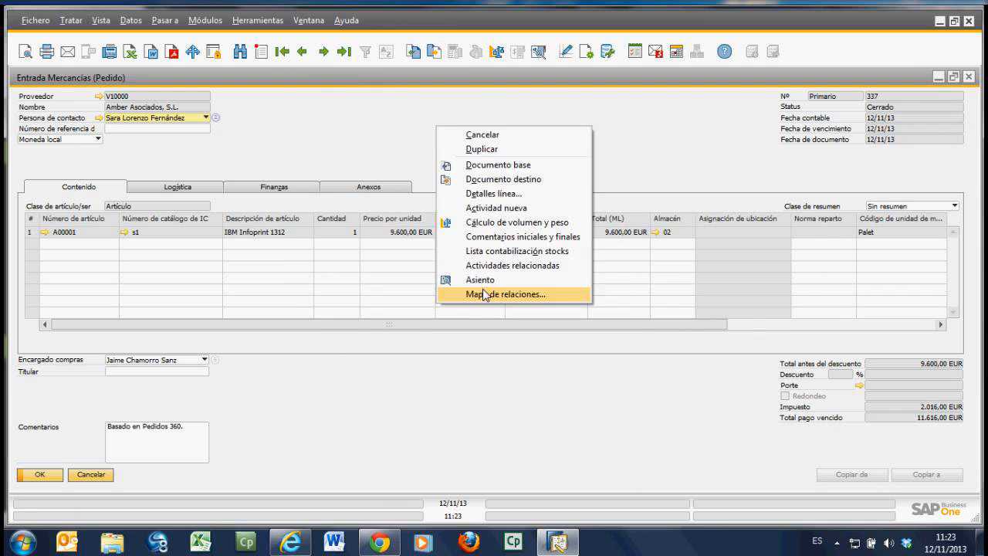
{"action": "right_click", "coordinate": [370, 114]}
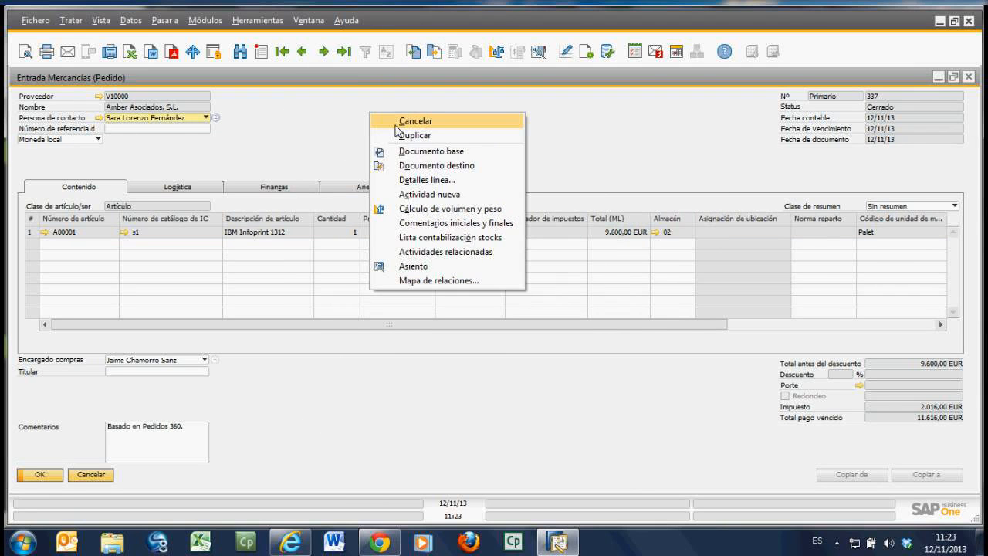
{"action": "left_click", "coordinate": [430, 282]}
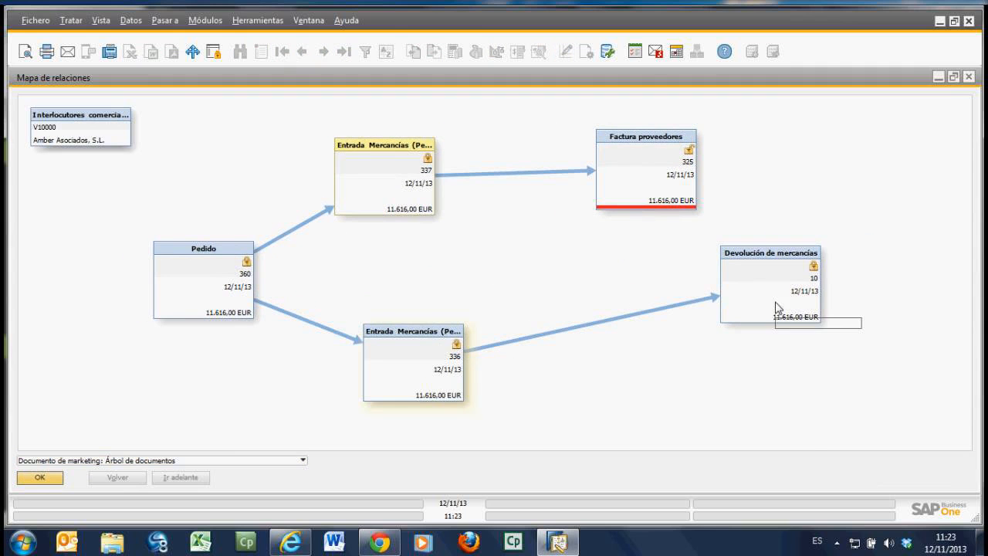
{"action": "left_click_drag", "start_coordinate": [776, 306], "coordinate": [657, 377]}
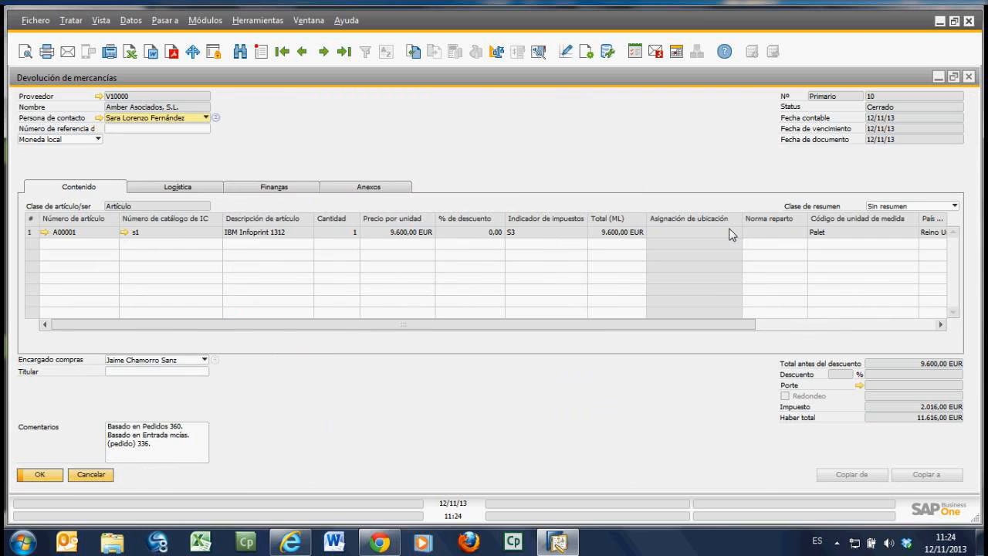
Step: Display the relationship map (Mapa de relaciones) from the goods return, examine the document tree and close it
{"action": "right_click", "coordinate": [417, 148]}
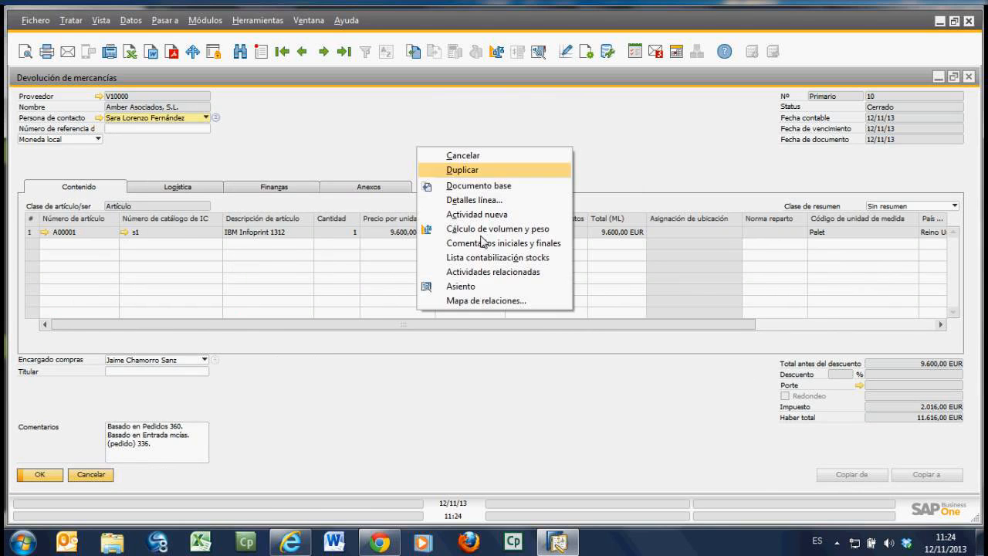
{"action": "left_click", "coordinate": [502, 303]}
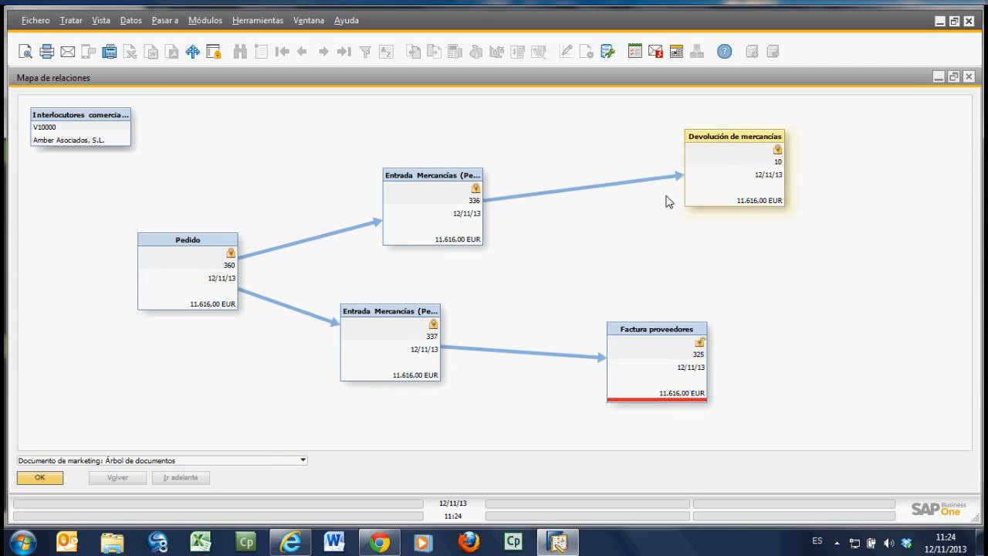
{"action": "left_click", "coordinate": [970, 77]}
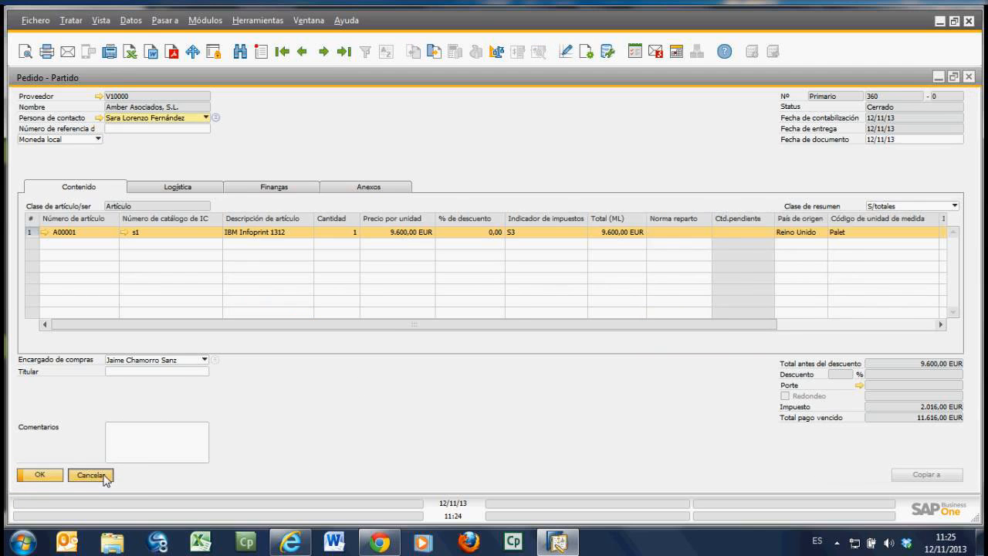
Step: Close the open supplier invoice, goods receipt and purchase order to get back to the main menu
{"action": "left_click", "coordinate": [90, 475]}
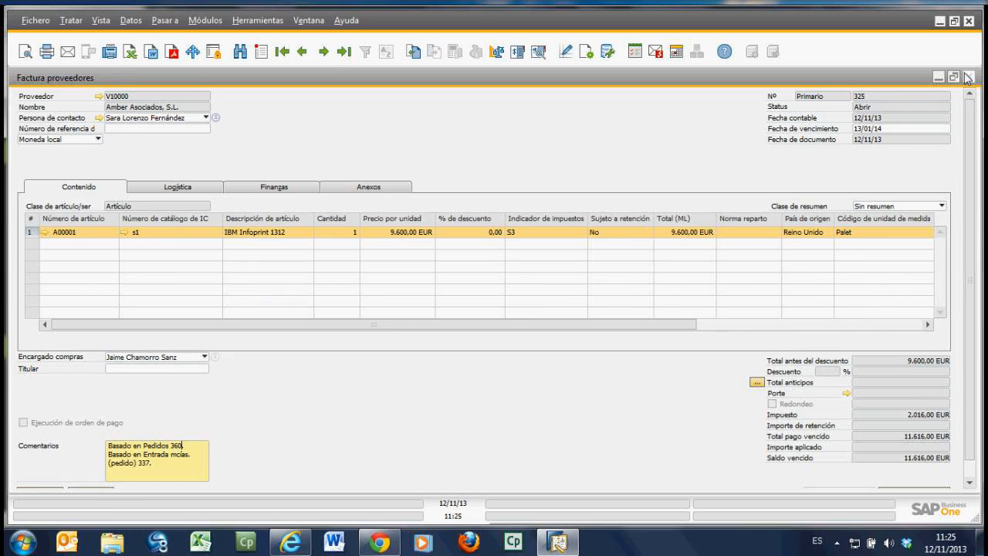
{"action": "left_click", "coordinate": [968, 78]}
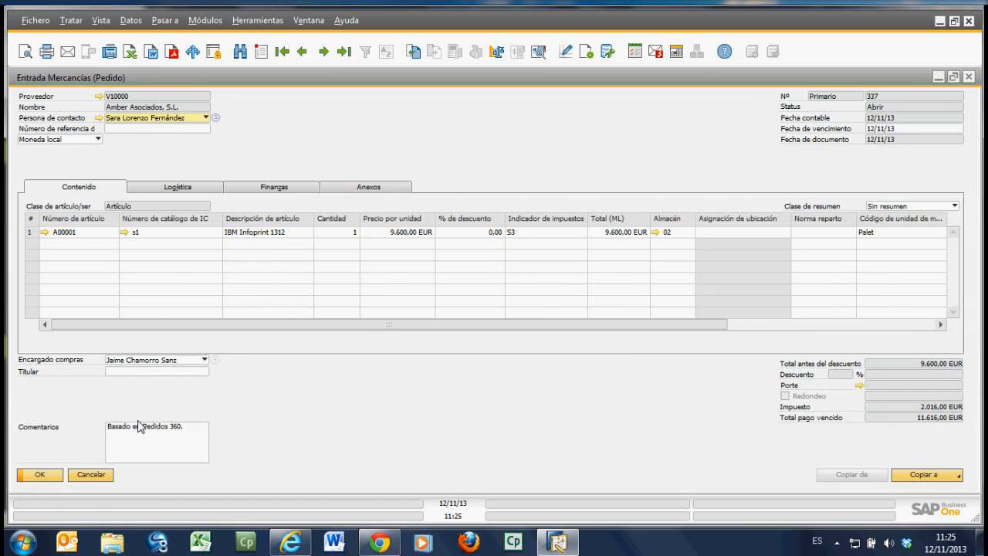
{"action": "left_click", "coordinate": [92, 475]}
{"action": "left_click", "coordinate": [225, 468]}
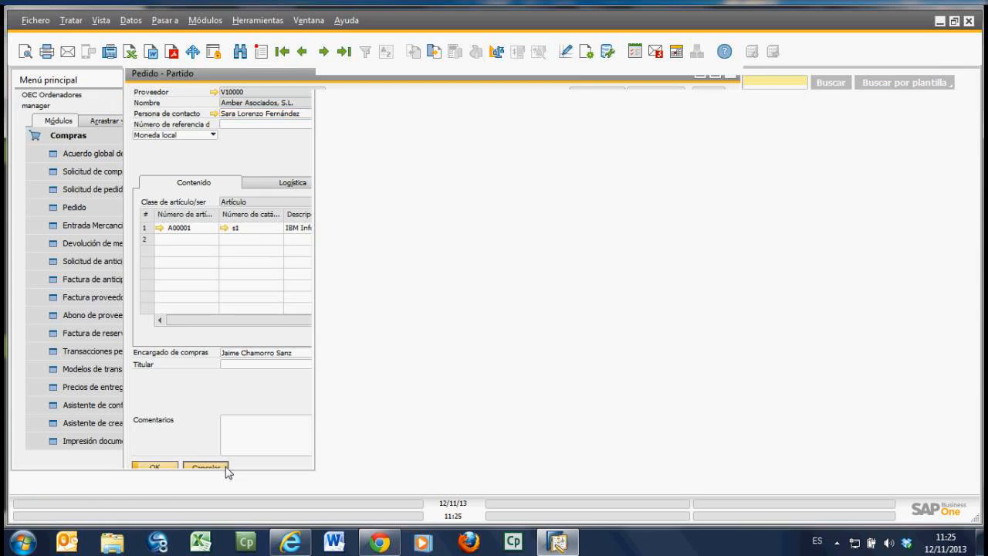
Step: Check the attendees' questions in the AnyMeeting webinar chat and switch back to SAP Business One
{"action": "left_click", "coordinate": [298, 544]}
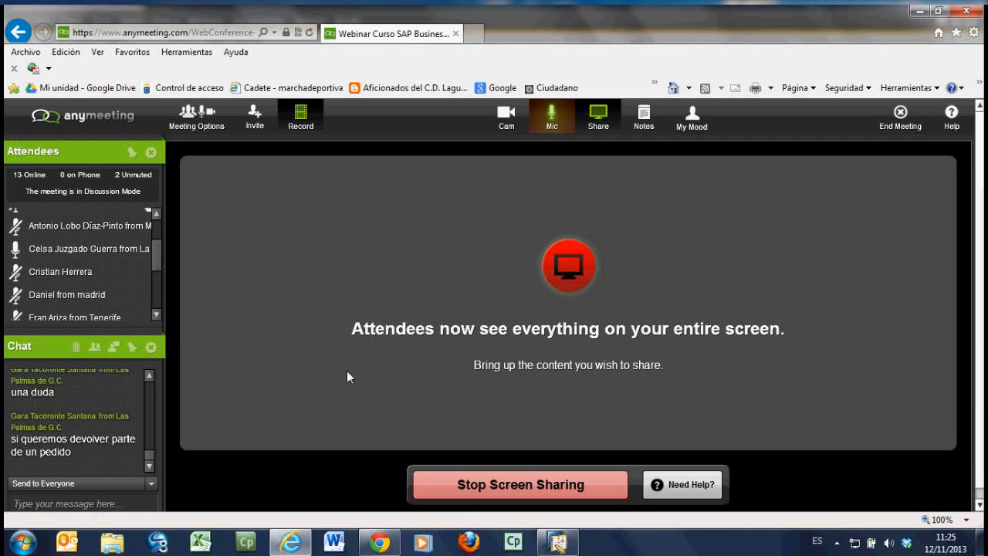
{"action": "left_click", "coordinate": [562, 546]}
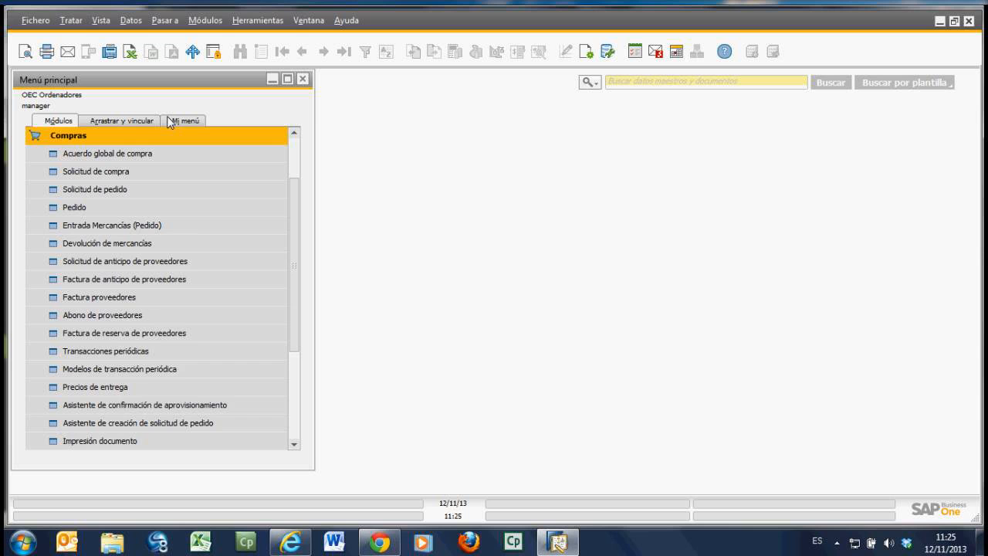
Step: Start a new customer order (Pedido de cliente) in Ventas for the second listed customer, continuing despite the exceeded credit limit
{"action": "left_click", "coordinate": [83, 136]}
{"action": "left_click", "coordinate": [78, 189]}
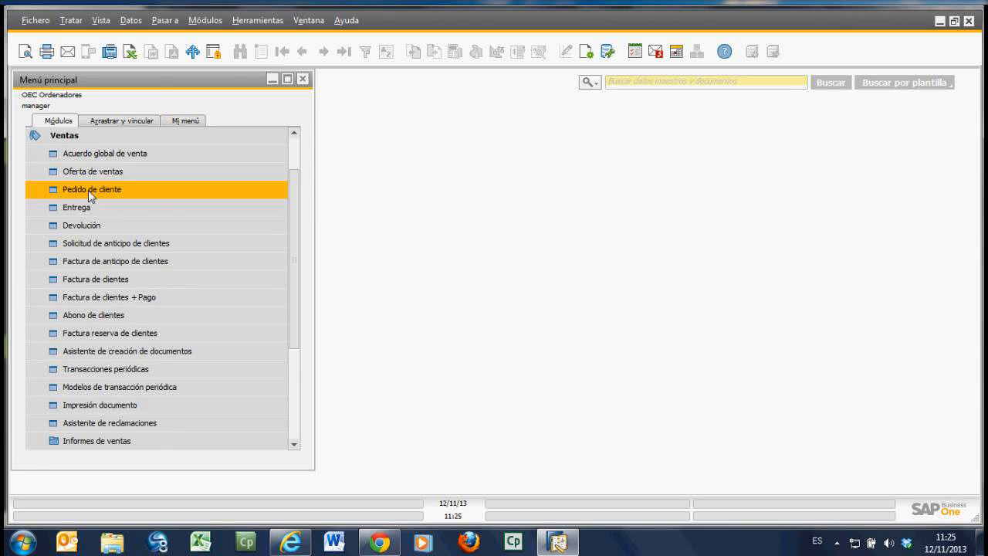
{"action": "left_click", "coordinate": [87, 190]}
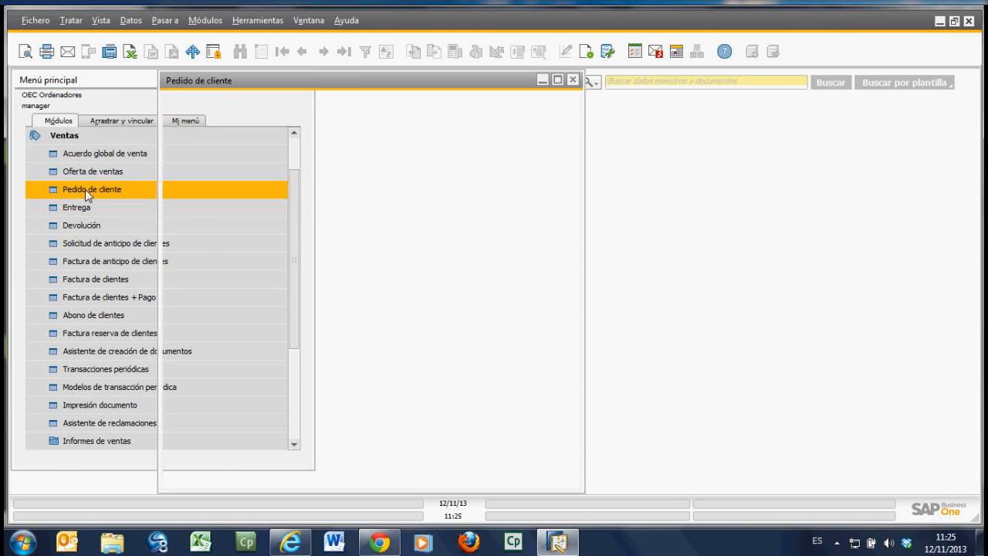
{"action": "key", "text": "Tab"}
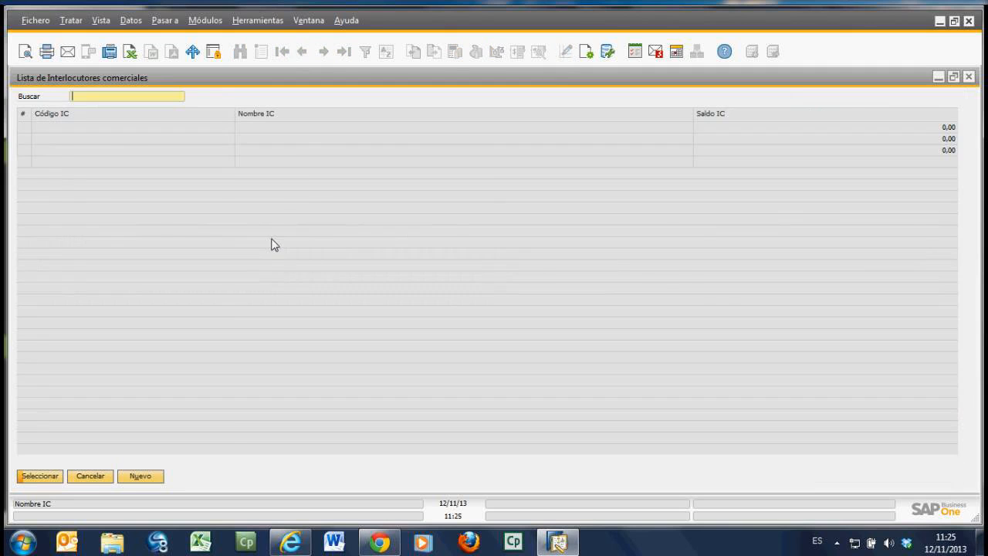
{"action": "double_click", "coordinate": [111, 139]}
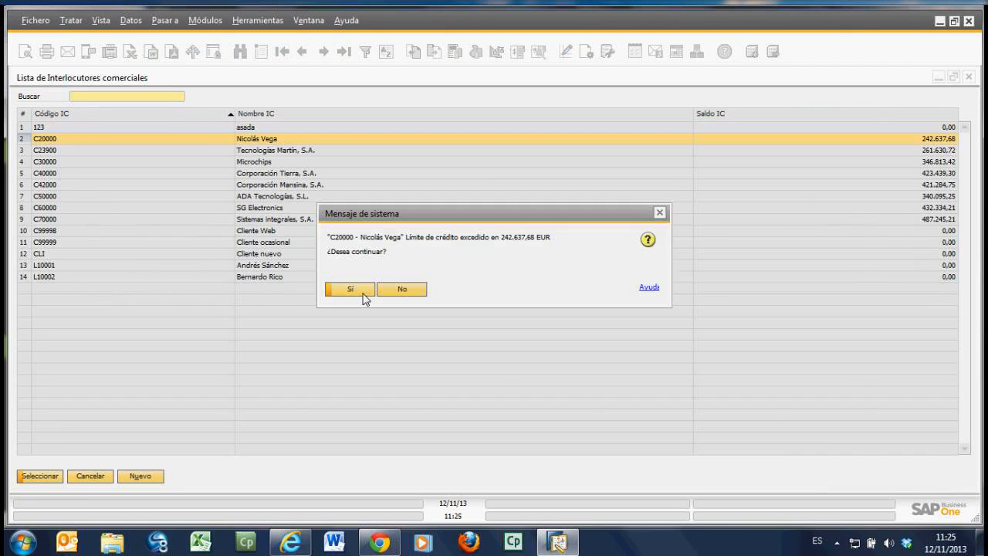
{"action": "left_click", "coordinate": [350, 289]}
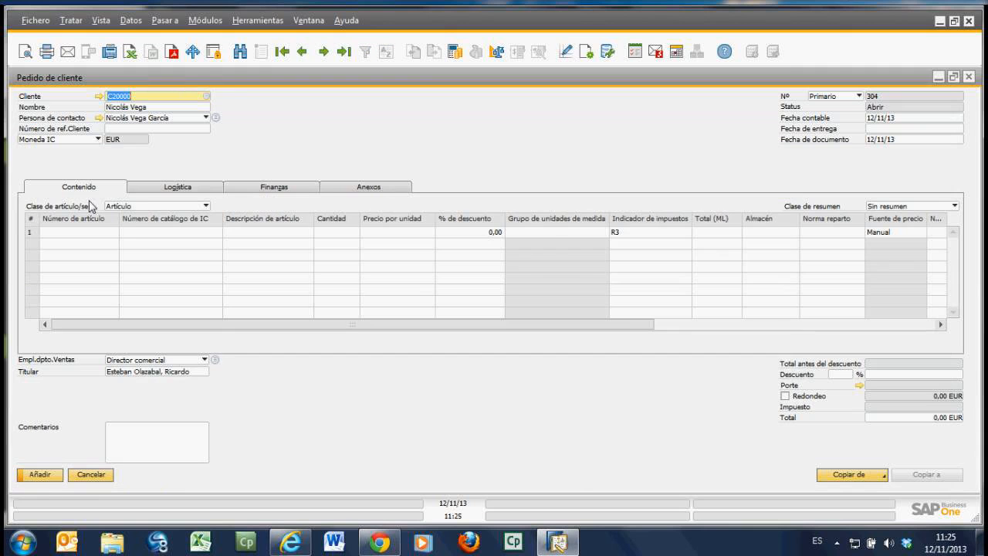
Step: Add items A00001 and A00002 from the item list to the customer order lines
{"action": "left_click", "coordinate": [114, 232]}
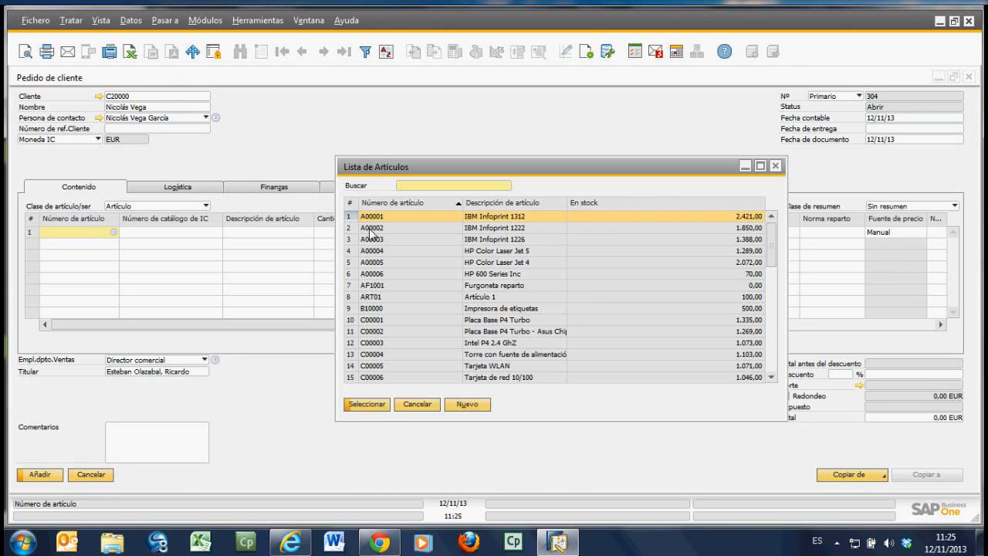
{"action": "left_click", "coordinate": [371, 229]}
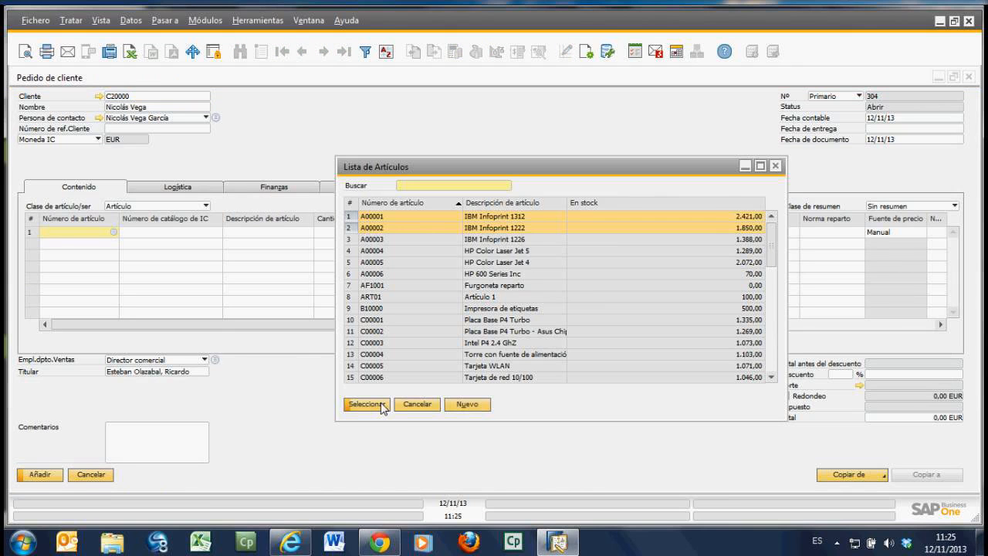
{"action": "left_click", "coordinate": [366, 405]}
Step: Set the order quantity to 10 for A00001 and 5 for A00002
{"action": "left_click", "coordinate": [352, 235]}
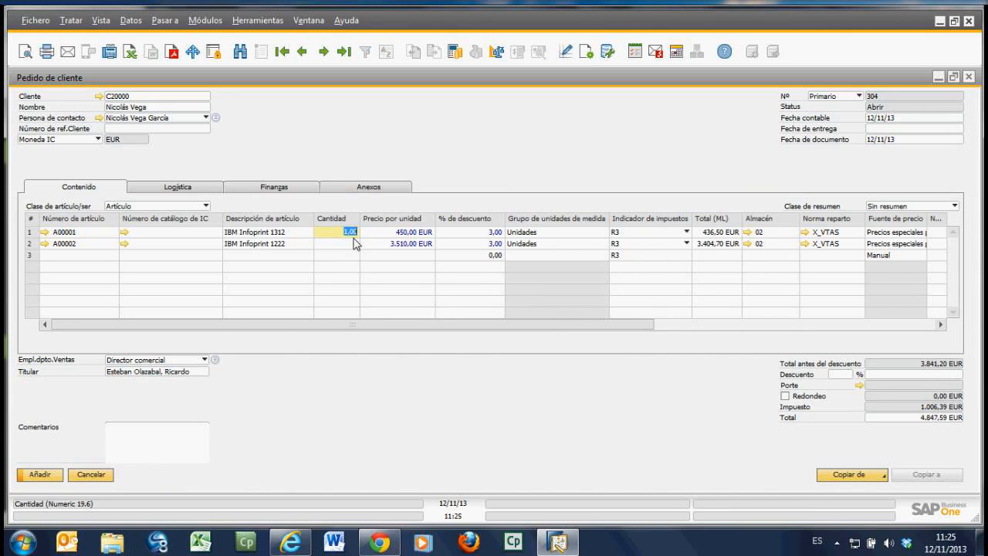
{"action": "type", "text": "1"}
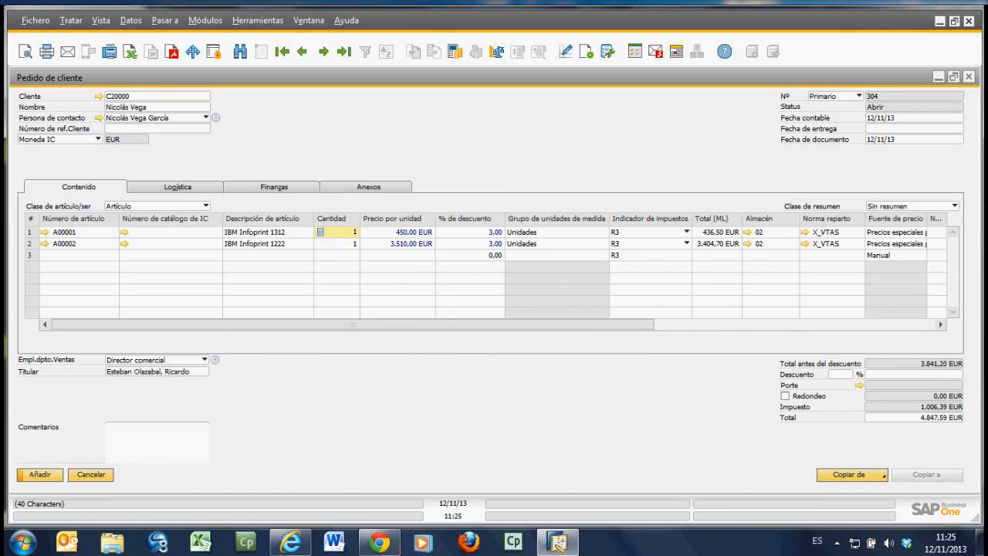
{"action": "type", "text": "0"}
{"action": "left_click", "coordinate": [357, 245]}
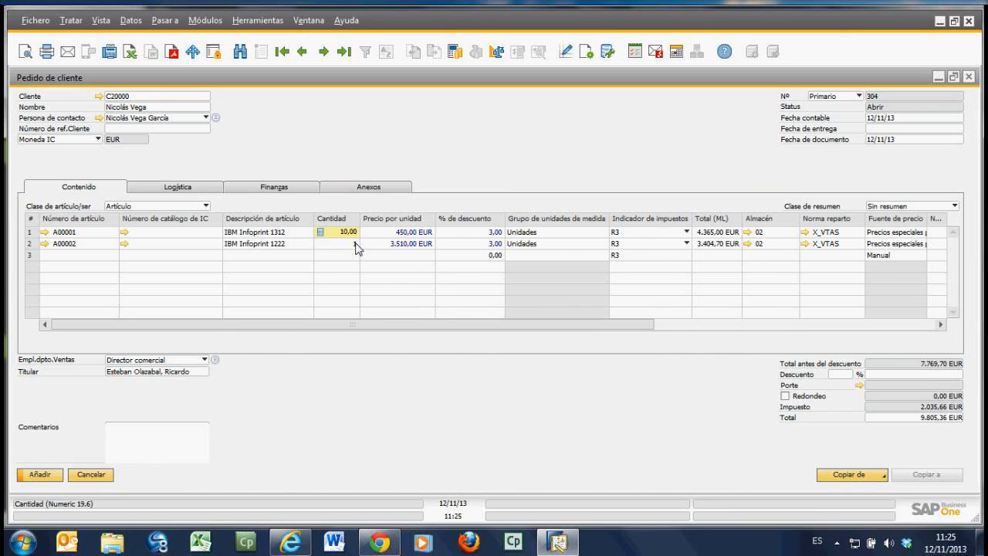
{"action": "left_click", "coordinate": [359, 247]}
{"action": "type", "text": "5"}
{"action": "key", "text": "Tab"}
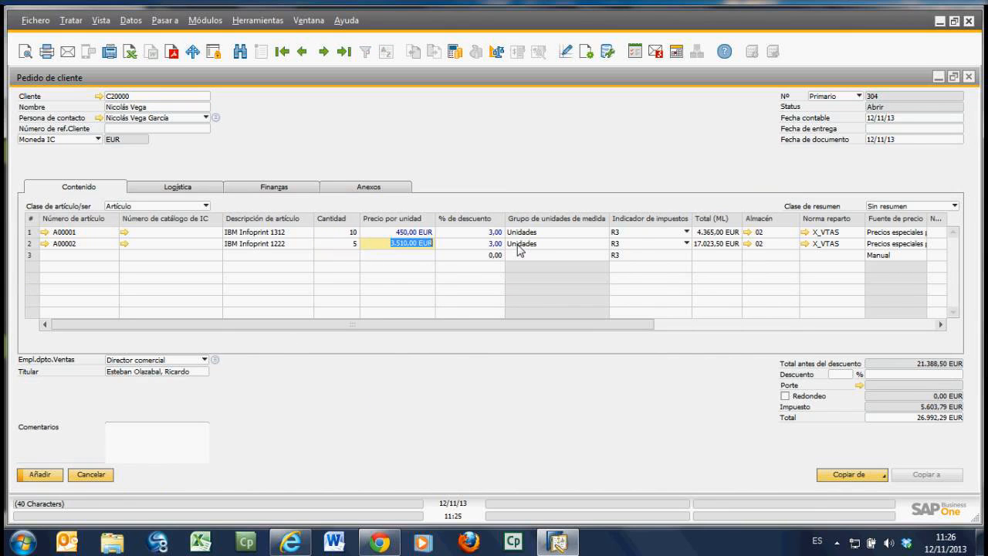
Step: Set the delivery date to 12/11/13, apply it to the existing rows, and add the customer order
{"action": "left_click", "coordinate": [895, 130]}
{"action": "type", "text": "12/11/13"}
{"action": "key", "text": "Tab"}
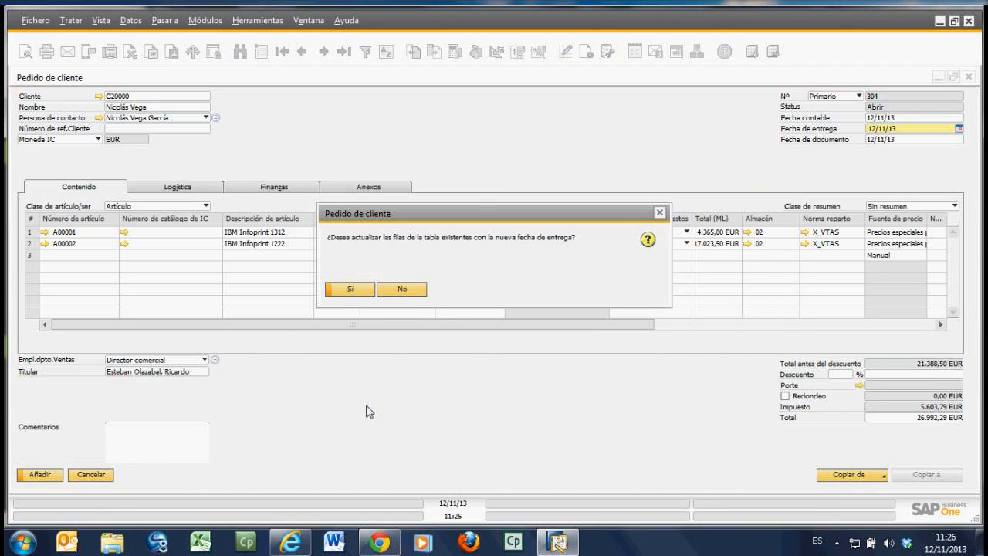
{"action": "left_click", "coordinate": [349, 290]}
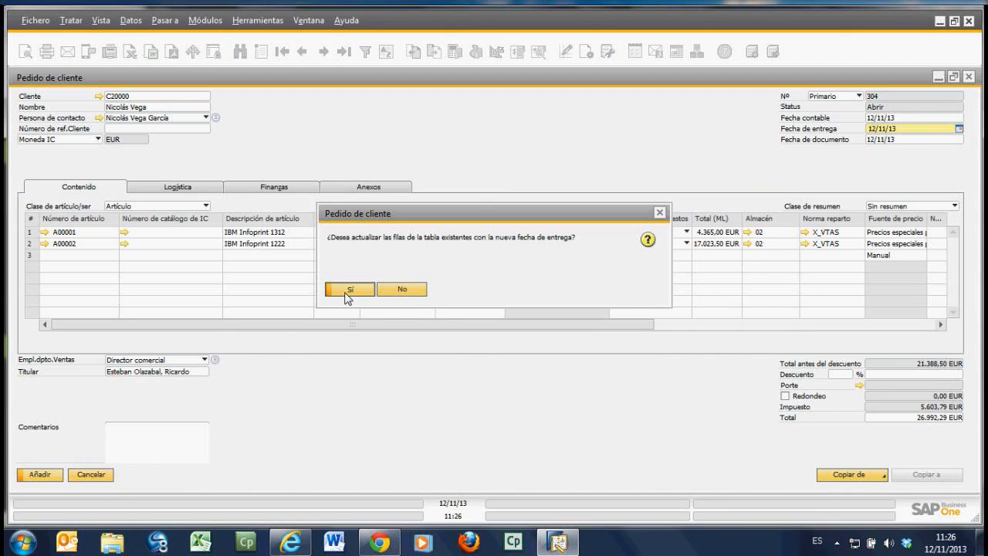
{"action": "left_click", "coordinate": [48, 476]}
{"action": "left_click", "coordinate": [351, 292]}
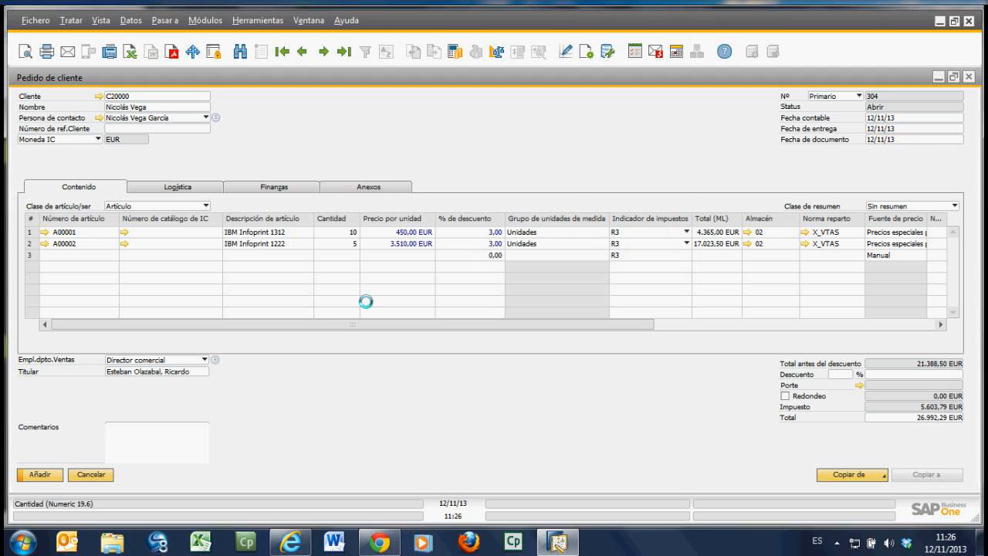
Step: Bring up the last saved customer order and copy it to a delivery (Entrega)
{"action": "left_click", "coordinate": [346, 53]}
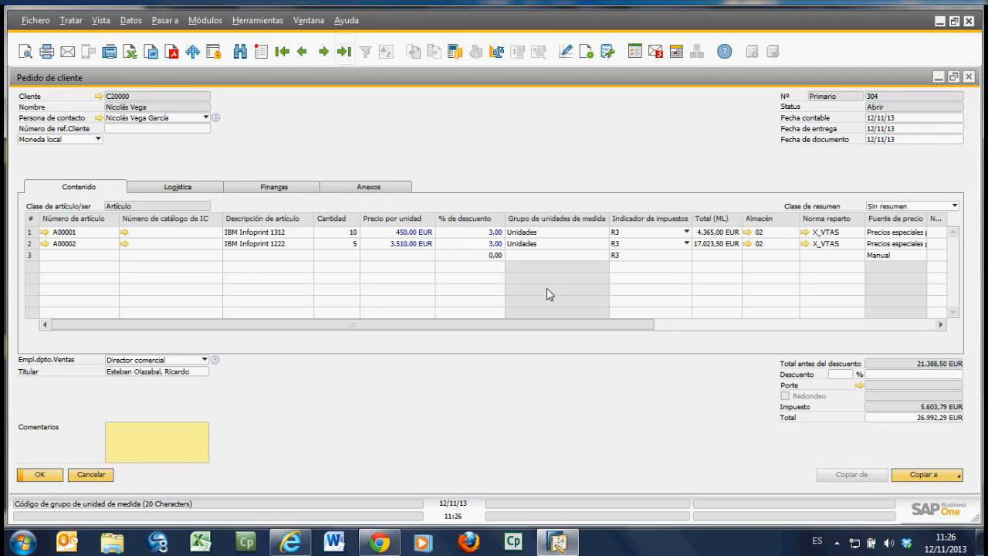
{"action": "left_click", "coordinate": [953, 481]}
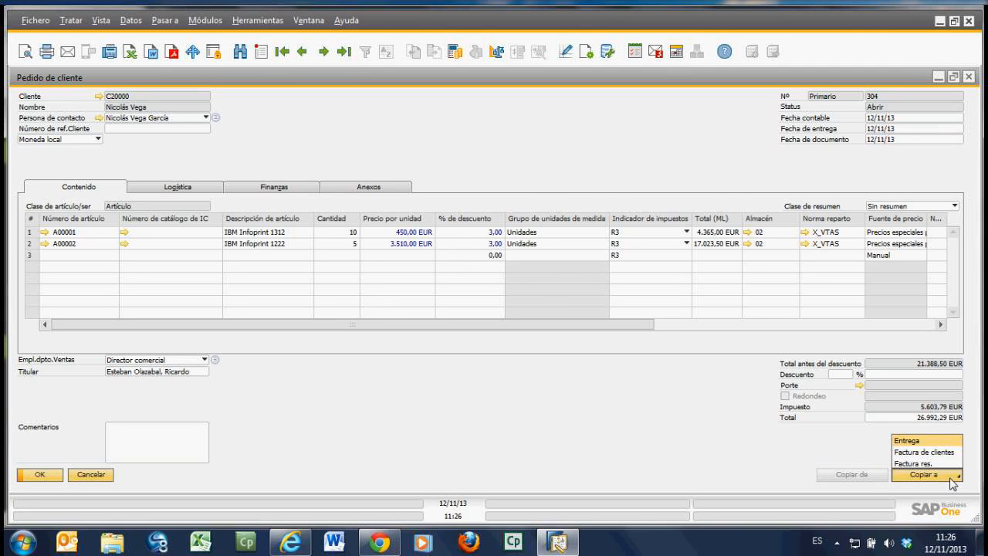
{"action": "left_click", "coordinate": [929, 442]}
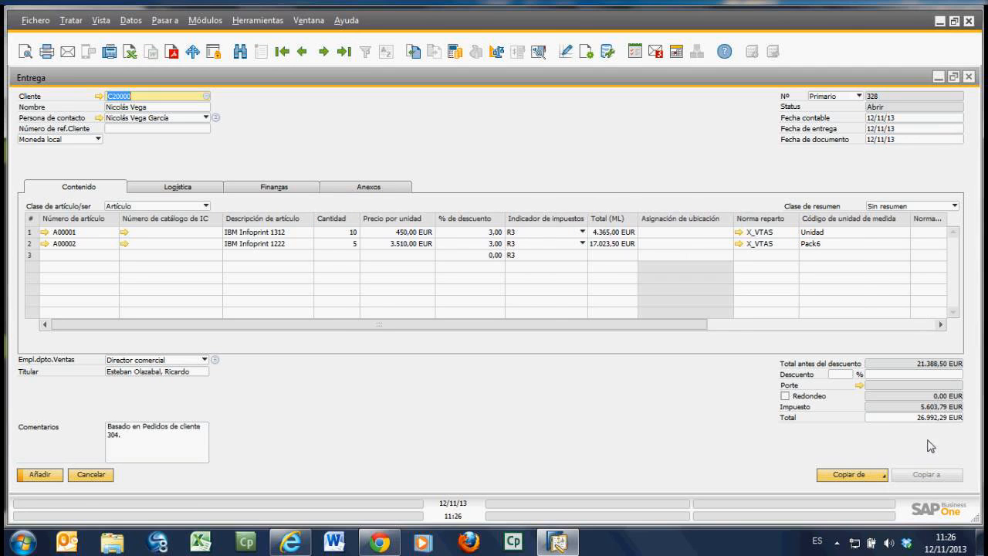
Step: Make the delivery partial by setting the A00001 quantity to 5 and deleting the A00002 line
{"action": "left_click", "coordinate": [340, 232]}
{"action": "type", "text": "5"}
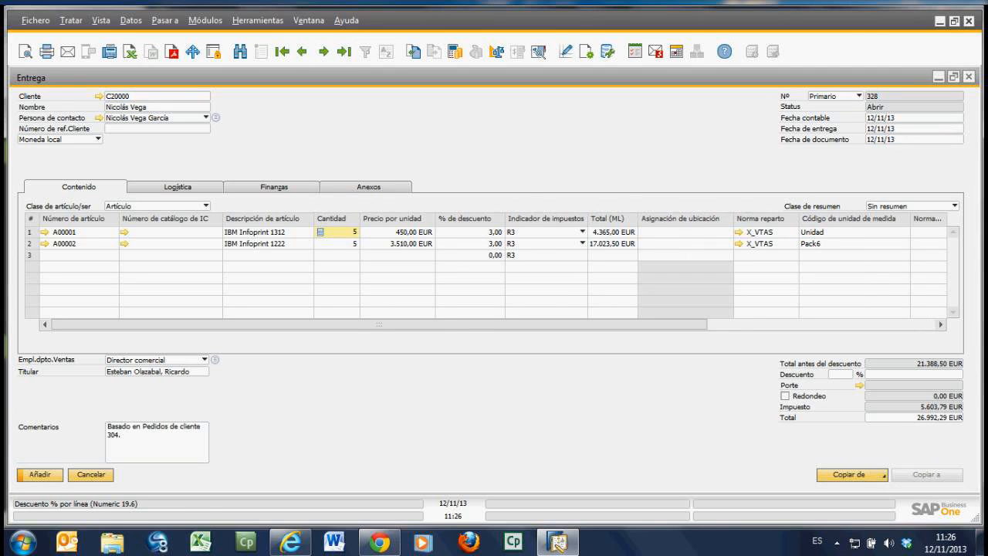
{"action": "left_click", "coordinate": [29, 244]}
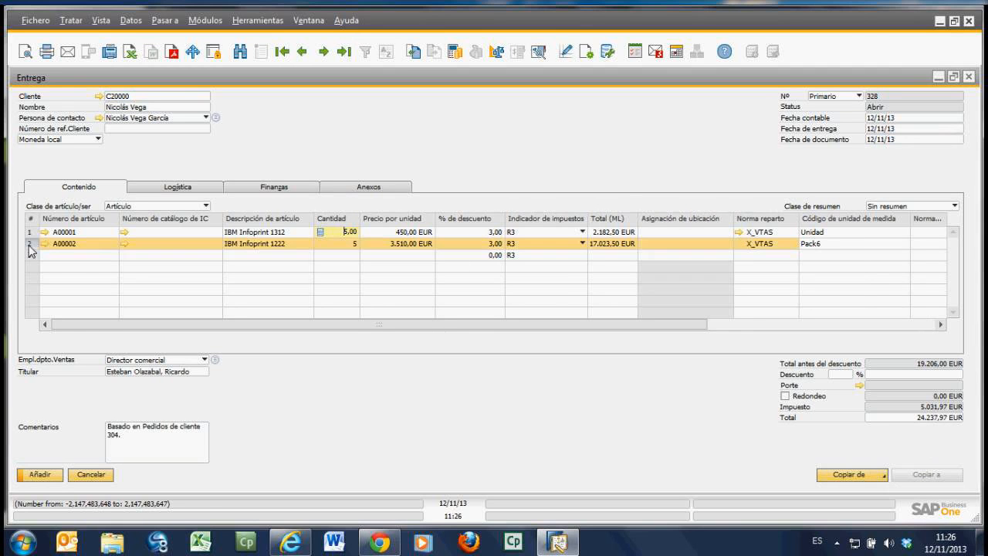
{"action": "right_click", "coordinate": [30, 250]}
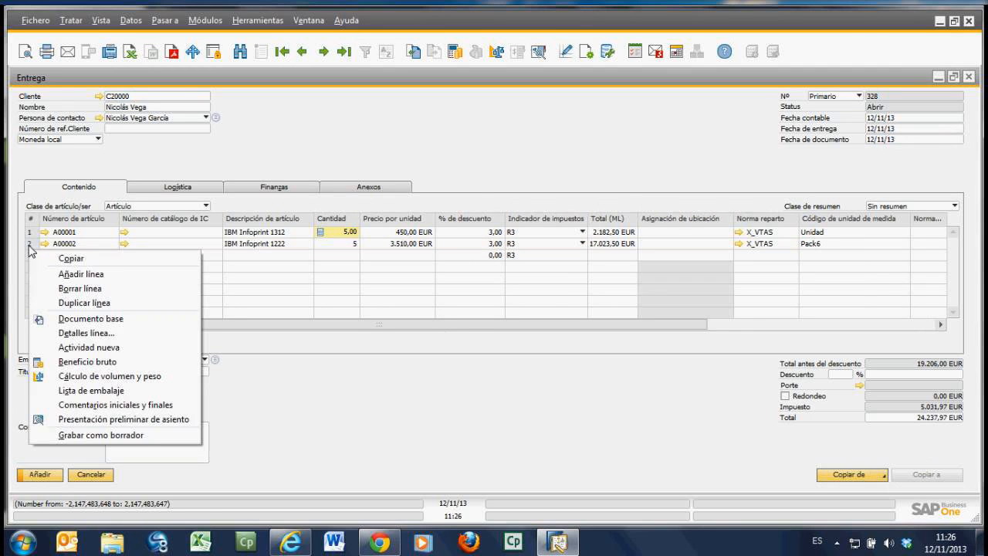
{"action": "left_click", "coordinate": [94, 294]}
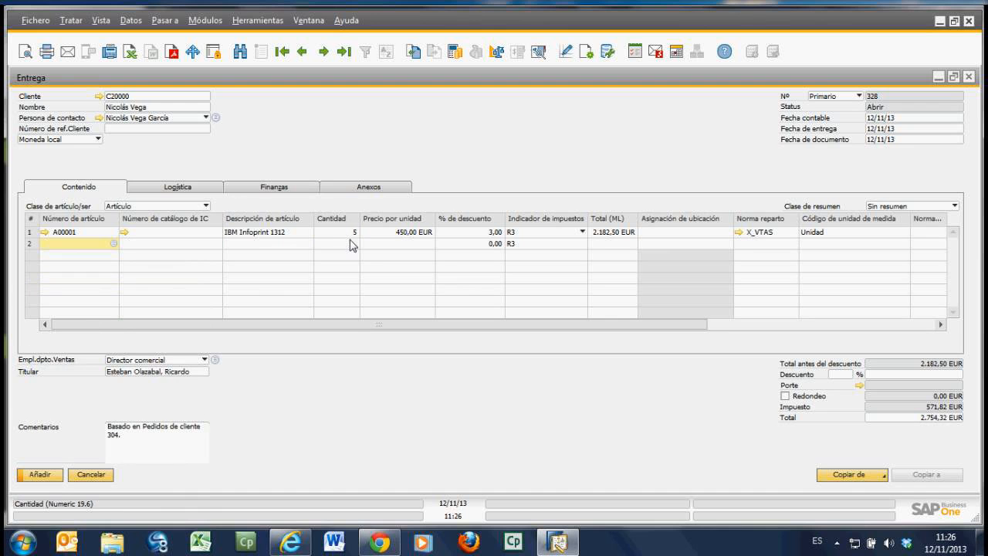
Step: Add the partial delivery, confirm its creation, and display the saved document
{"action": "left_click", "coordinate": [51, 477]}
{"action": "key", "text": "Return"}
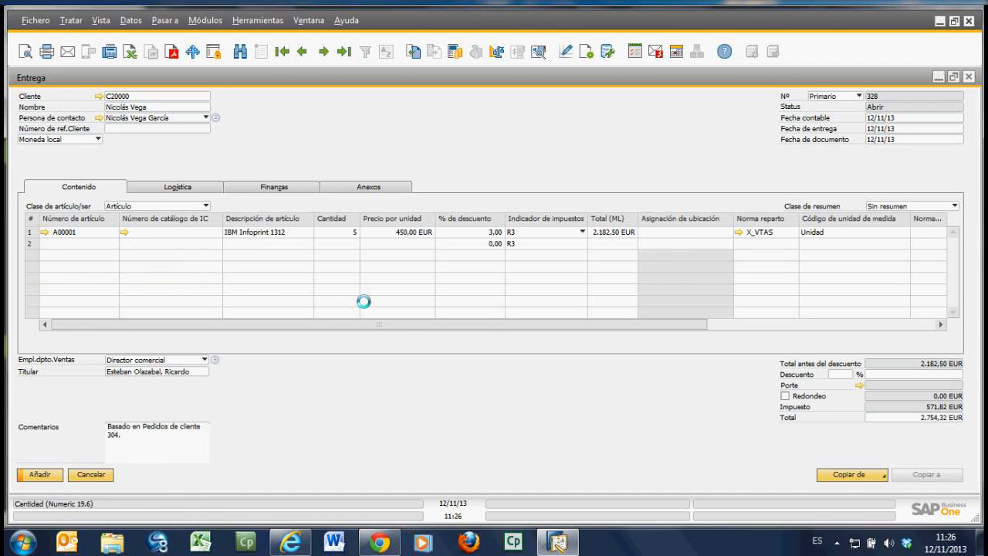
{"action": "left_click", "coordinate": [345, 56]}
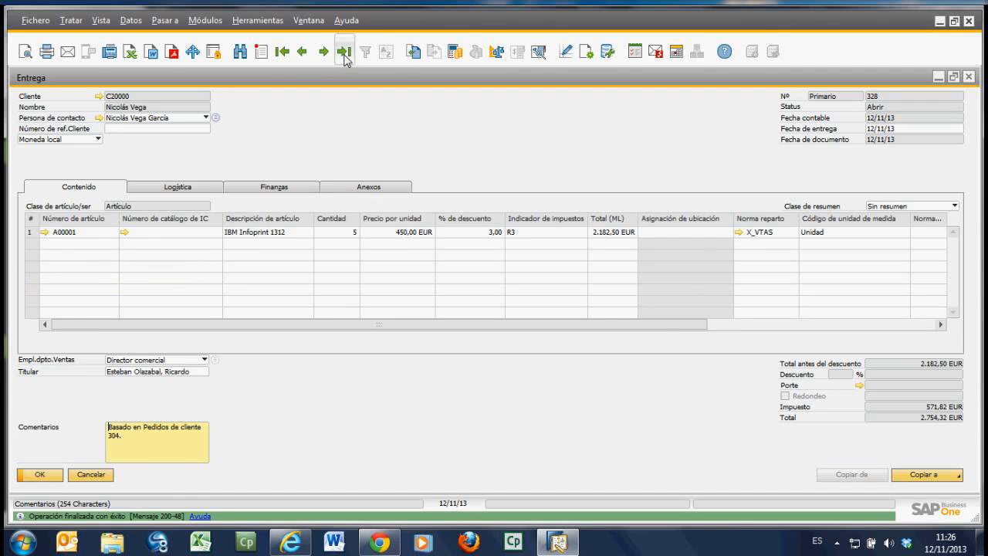
Step: Close the delivery and reload the customer order by browsing away and back to it
{"action": "left_click", "coordinate": [91, 475]}
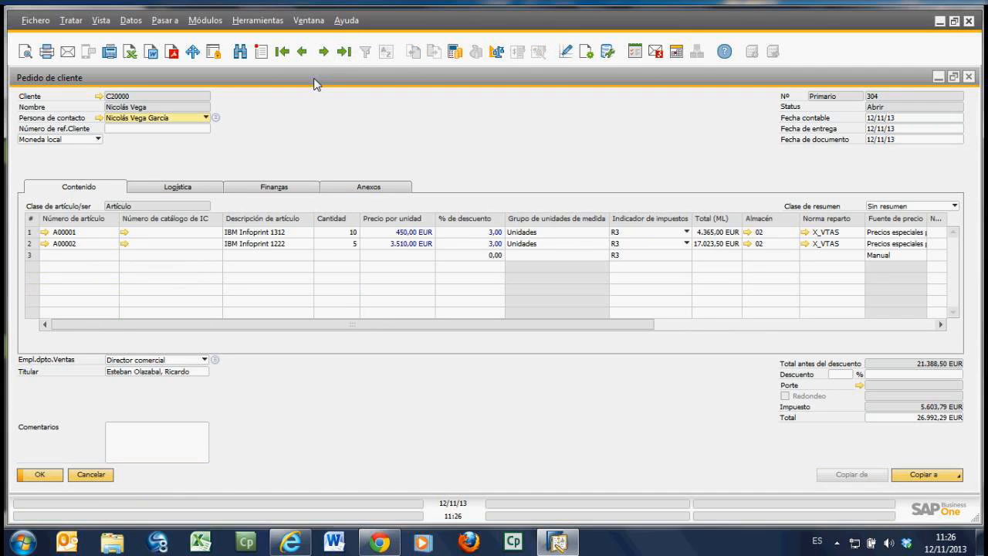
{"action": "left_click", "coordinate": [324, 53]}
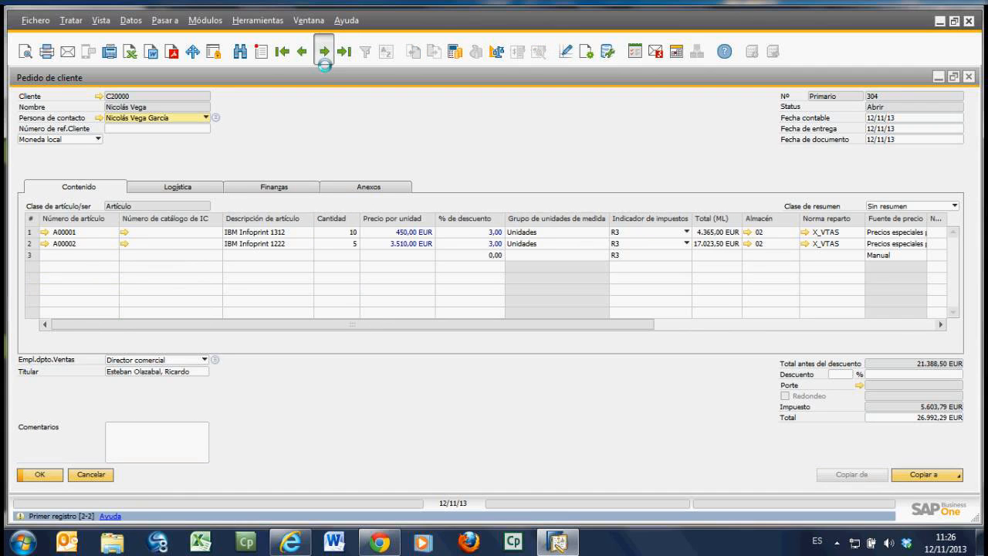
{"action": "left_click", "coordinate": [304, 53]}
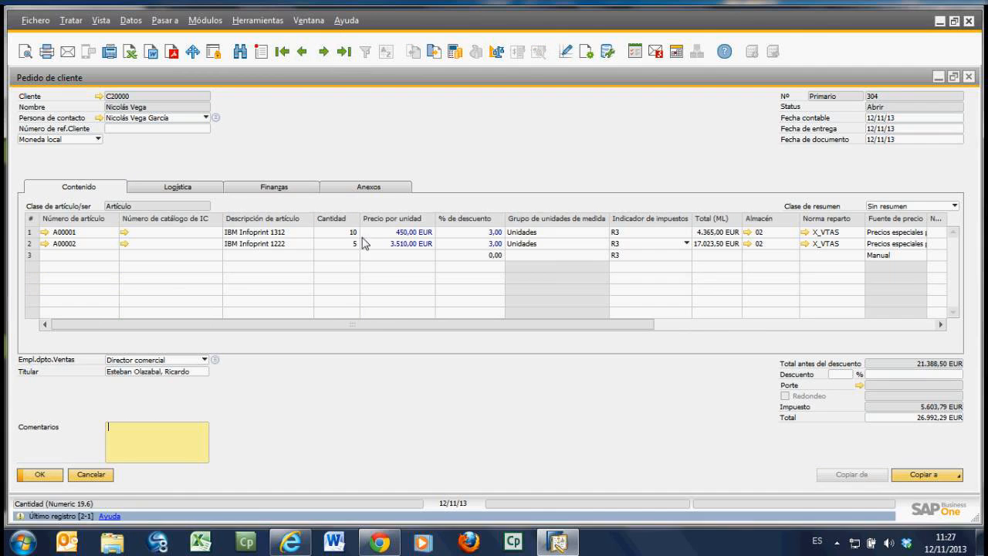
Step: Make the Cantidad entregada column visible in the order's table format and widen it to show its full heading
{"action": "left_click", "coordinate": [586, 52]}
{"action": "left_click", "coordinate": [521, 156]}
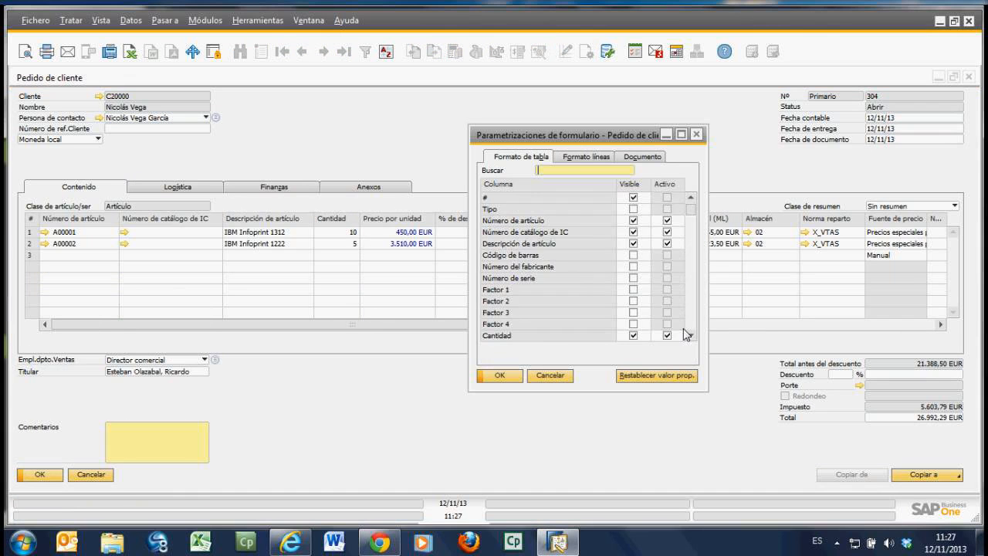
{"action": "scroll", "coordinate": [694, 331], "scroll_direction": "down", "scroll_amount": 5}
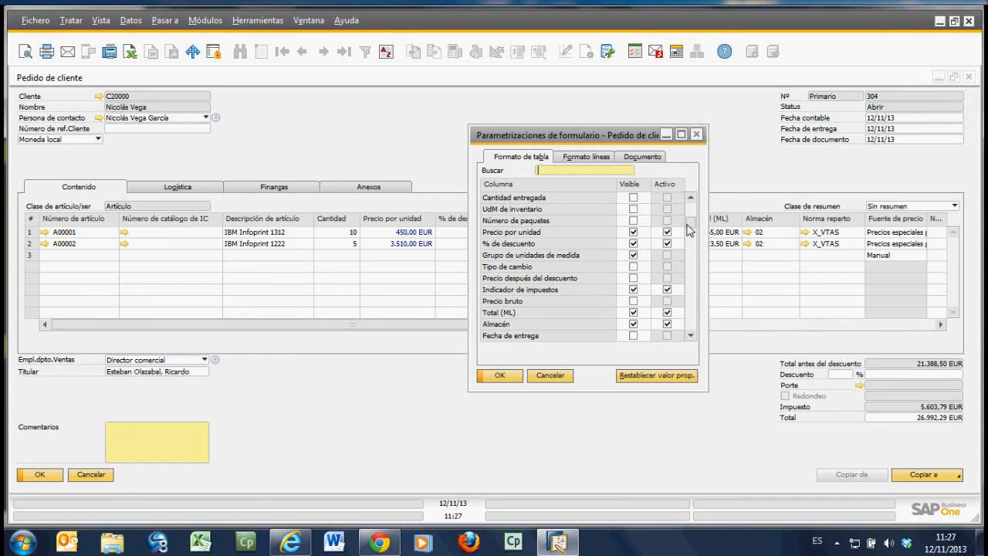
{"action": "left_click", "coordinate": [633, 199]}
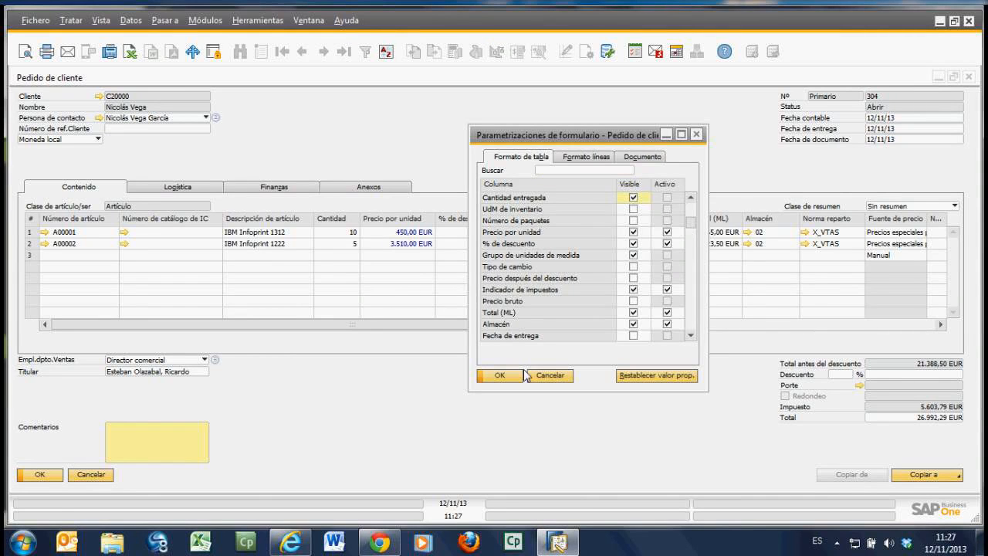
{"action": "left_click", "coordinate": [499, 375]}
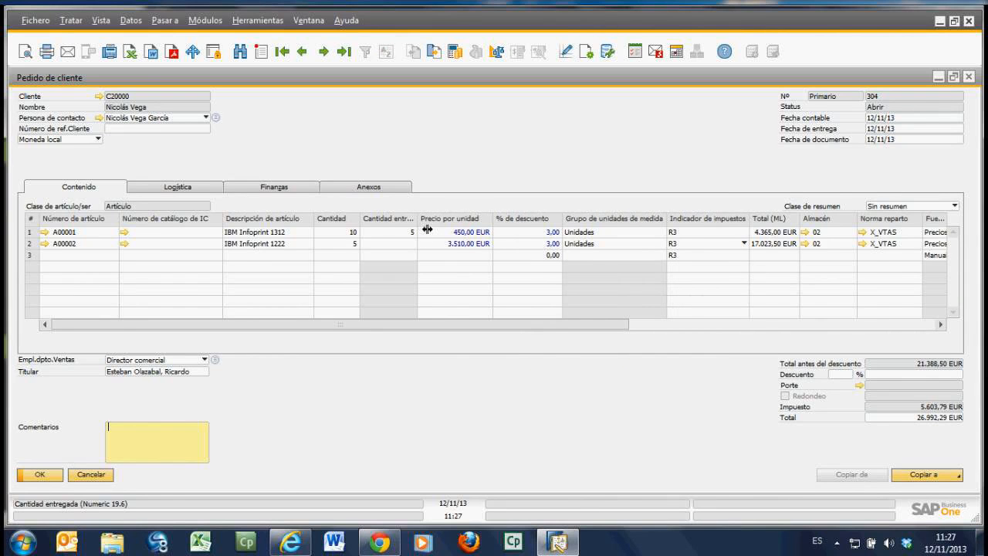
{"action": "left_click_drag", "start_coordinate": [427, 230], "coordinate": [437, 237]}
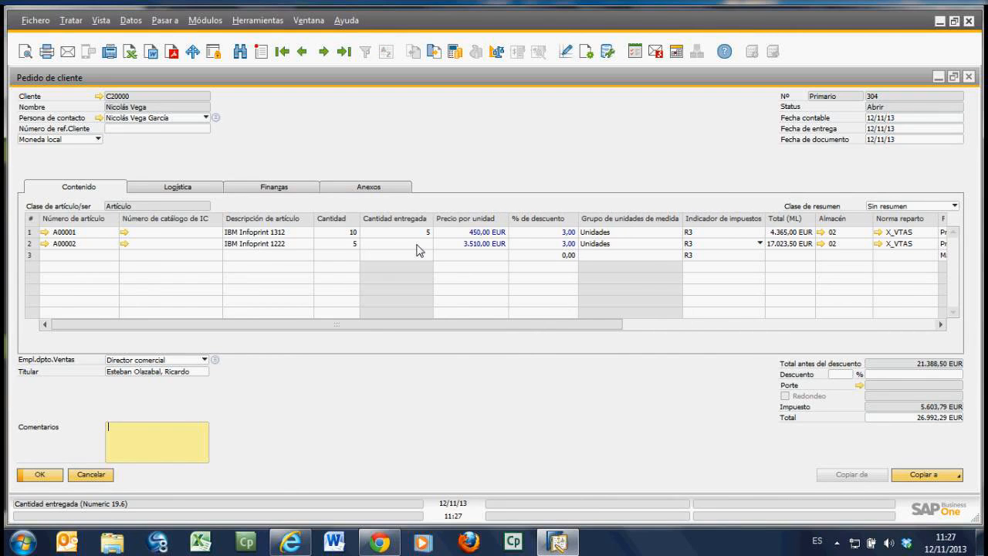
Step: Copy the order's remaining quantities to a second delivery (Entrega) and add it, confirming its creation
{"action": "left_click", "coordinate": [937, 477]}
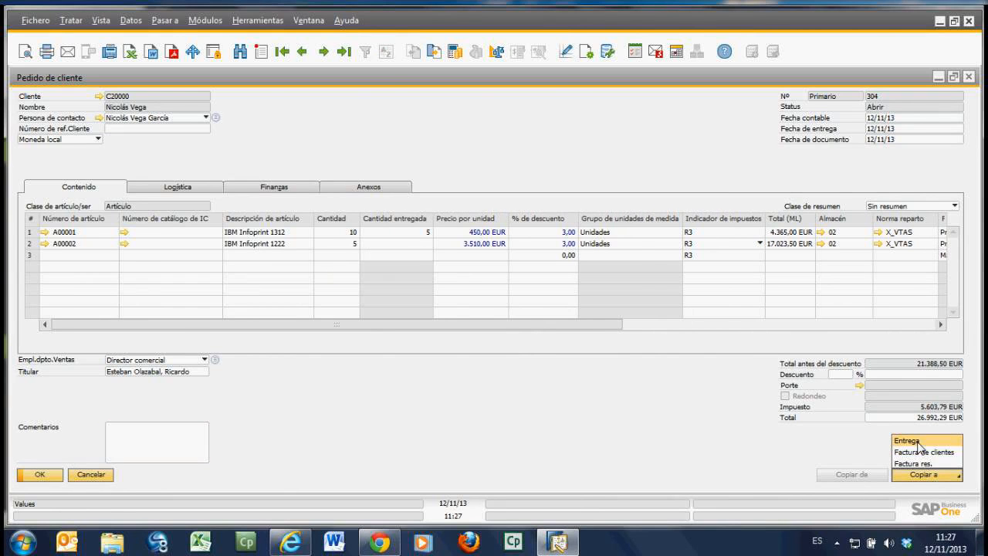
{"action": "left_click", "coordinate": [908, 441]}
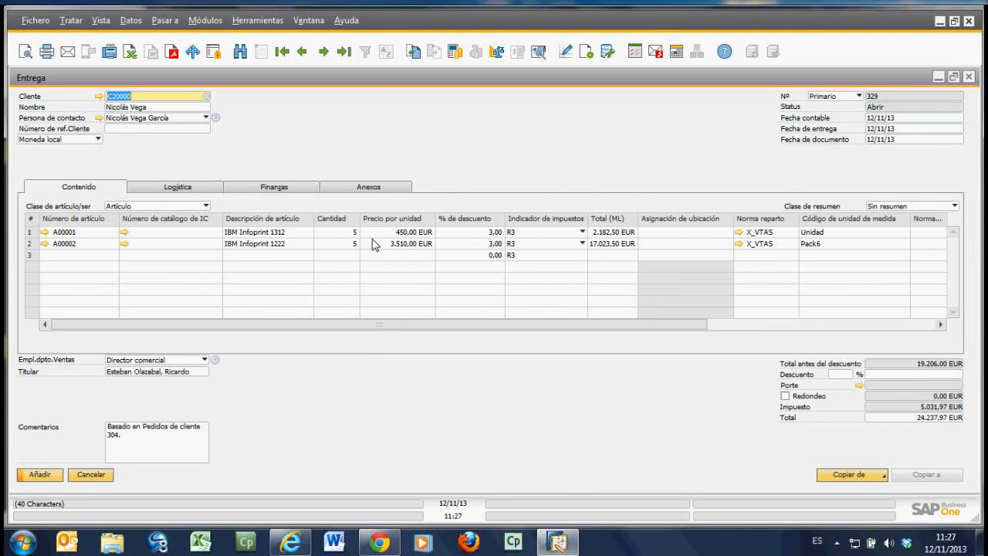
{"action": "left_click", "coordinate": [105, 265]}
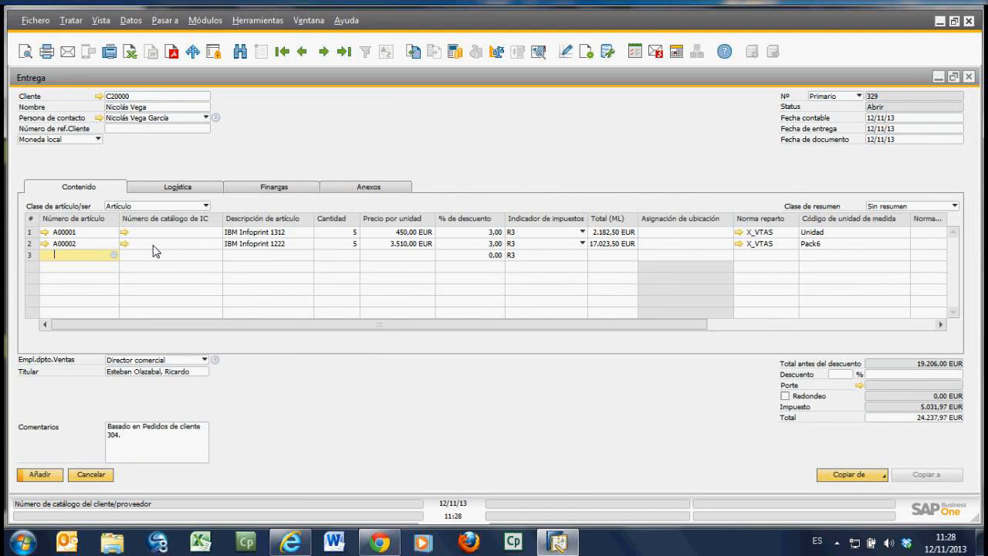
{"action": "left_click", "coordinate": [40, 475]}
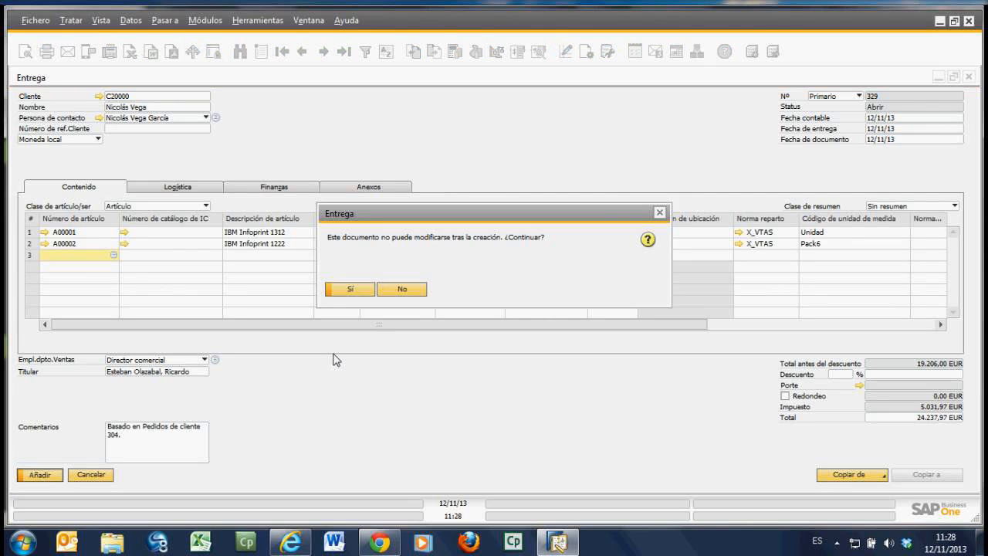
{"action": "left_click", "coordinate": [334, 290]}
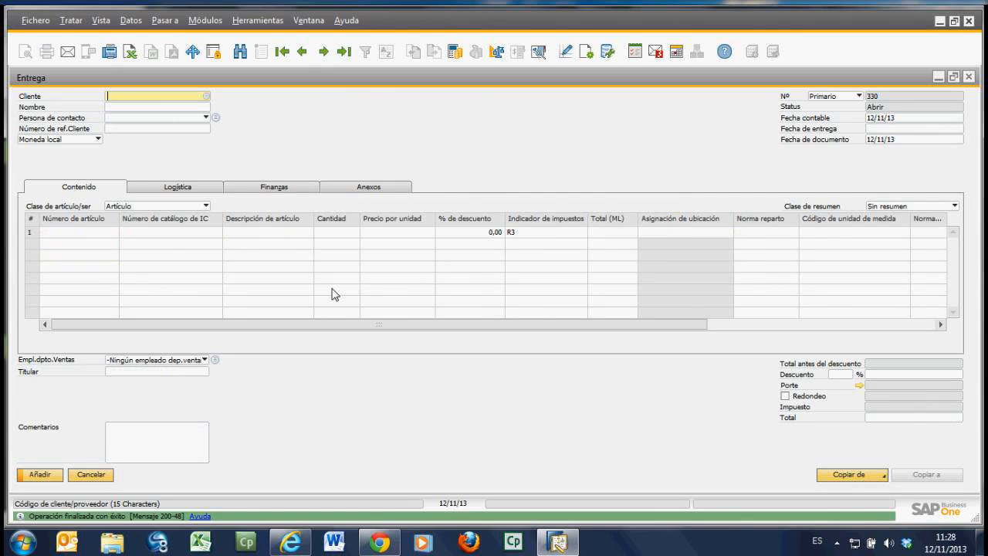
Step: Examine the relationship map (Mapa de relaciones) of the last saved delivery, then close the map and the delivery
{"action": "left_click", "coordinate": [344, 53]}
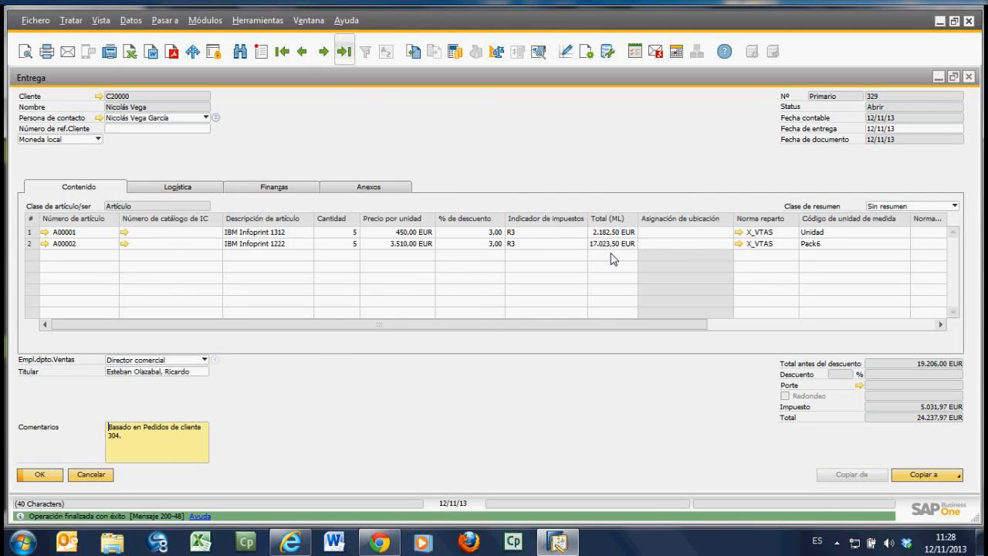
{"action": "right_click", "coordinate": [499, 153]}
{"action": "left_click", "coordinate": [575, 348]}
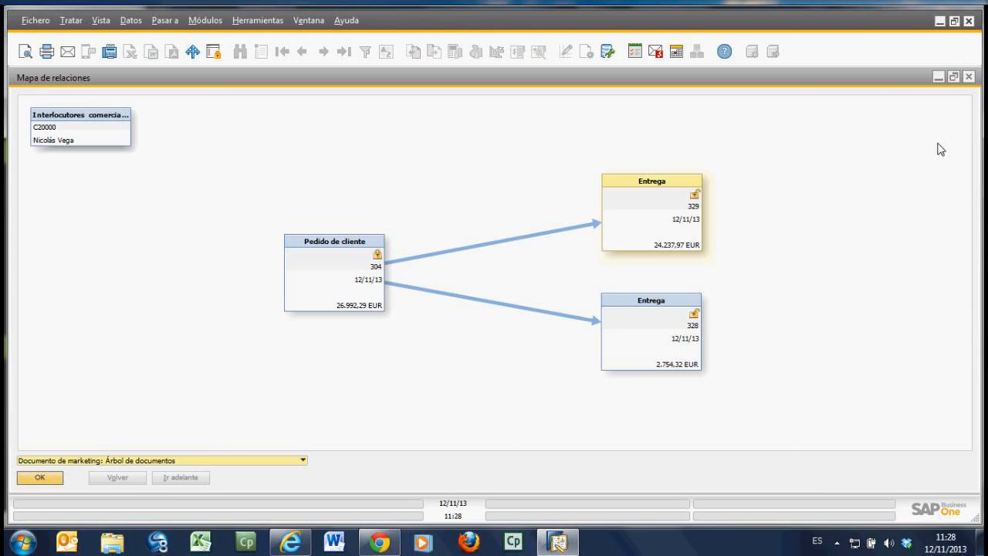
{"action": "left_click", "coordinate": [971, 77]}
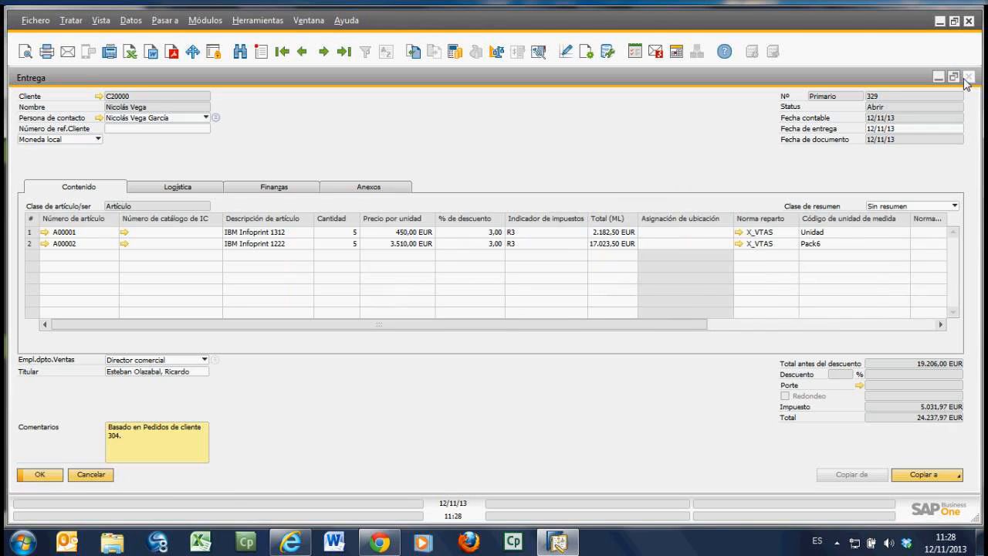
{"action": "left_click", "coordinate": [969, 78]}
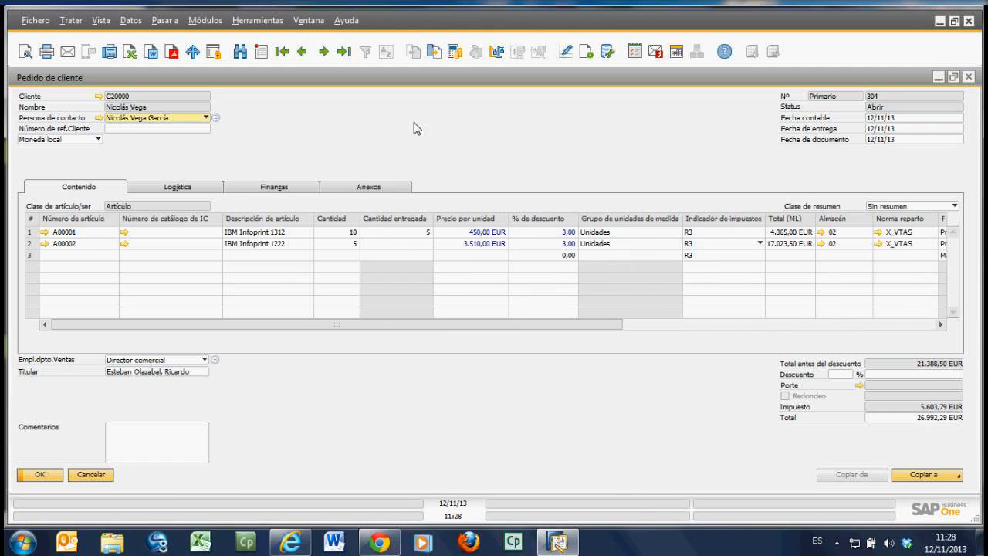
Step: Reload the customer order by browsing away and back to it, then look through the preceding customer orders
{"action": "left_click", "coordinate": [305, 52]}
{"action": "left_click", "coordinate": [324, 53]}
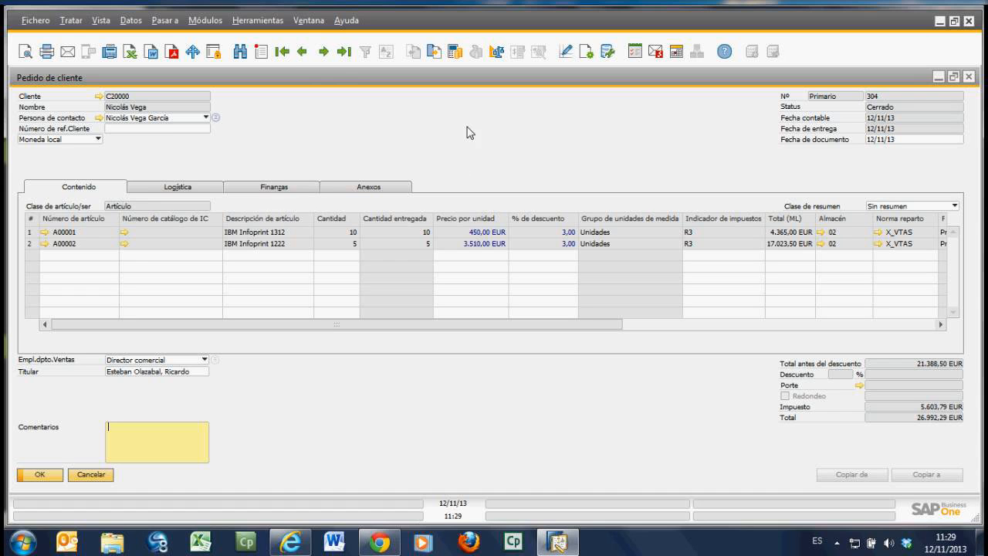
{"action": "left_click", "coordinate": [309, 52]}
{"action": "left_click", "coordinate": [309, 53]}
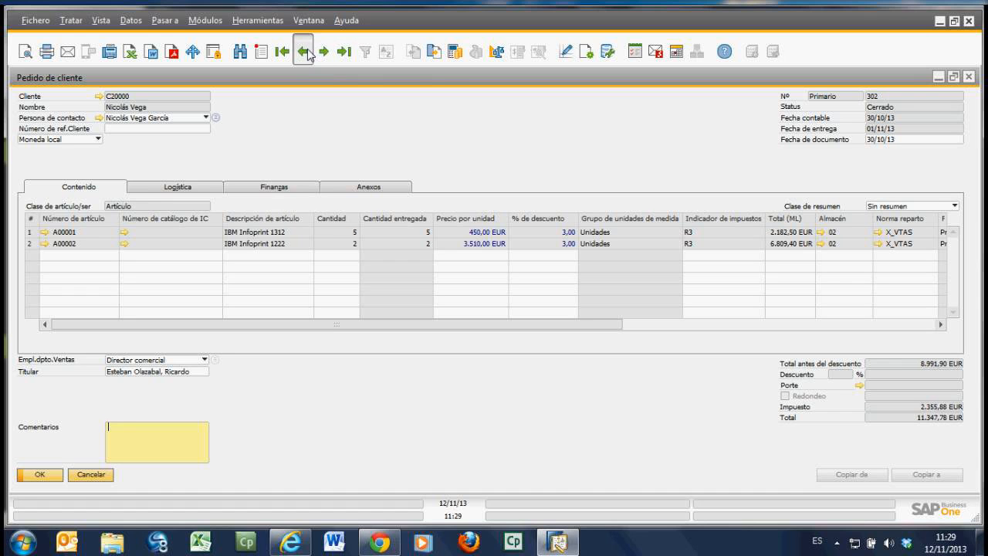
{"action": "left_click", "coordinate": [309, 52]}
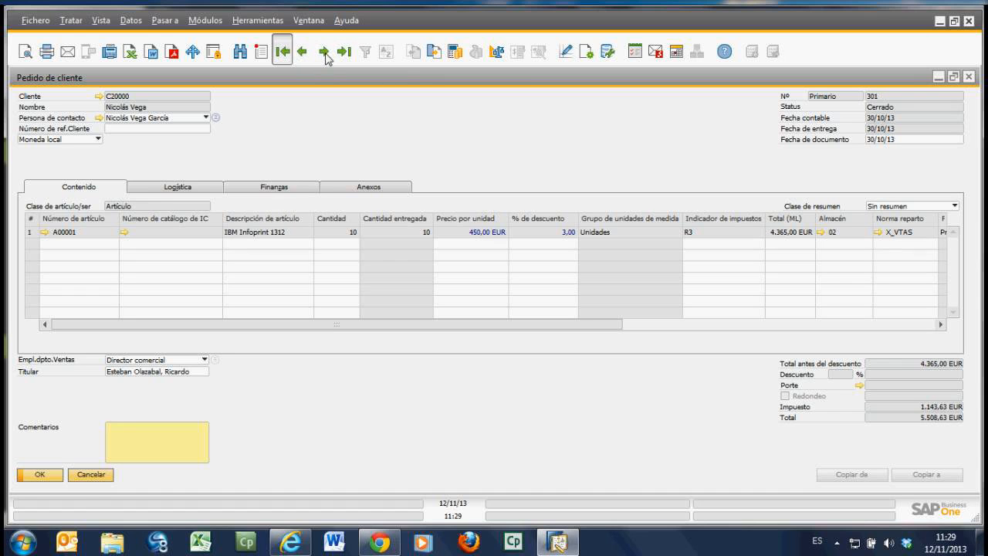
{"action": "left_click", "coordinate": [284, 53]}
Step: Search the customer orders (Pedidos de cliente) for status Abrir and open the first order in the list
{"action": "key", "text": "ctrl+f"}
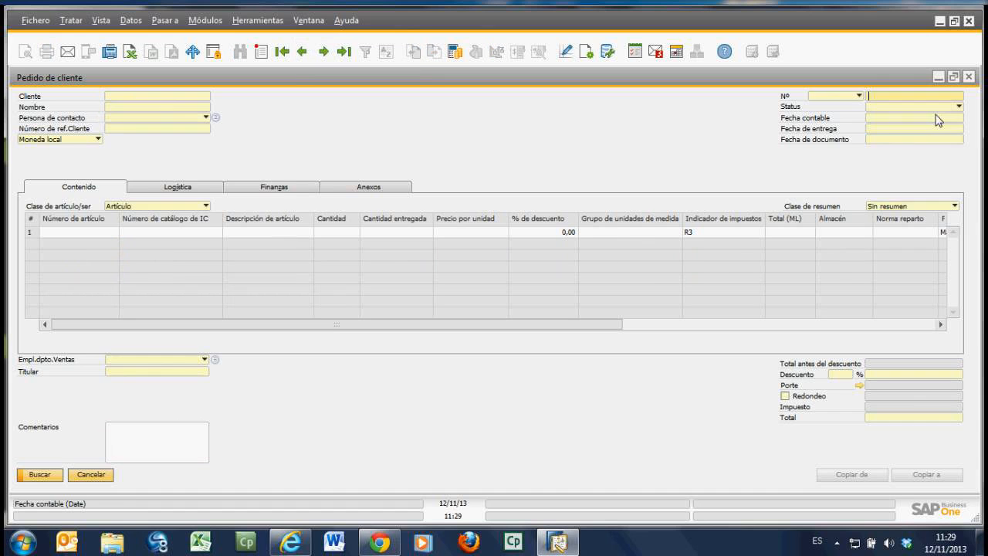
{"action": "left_click", "coordinate": [923, 106]}
{"action": "left_click", "coordinate": [881, 130]}
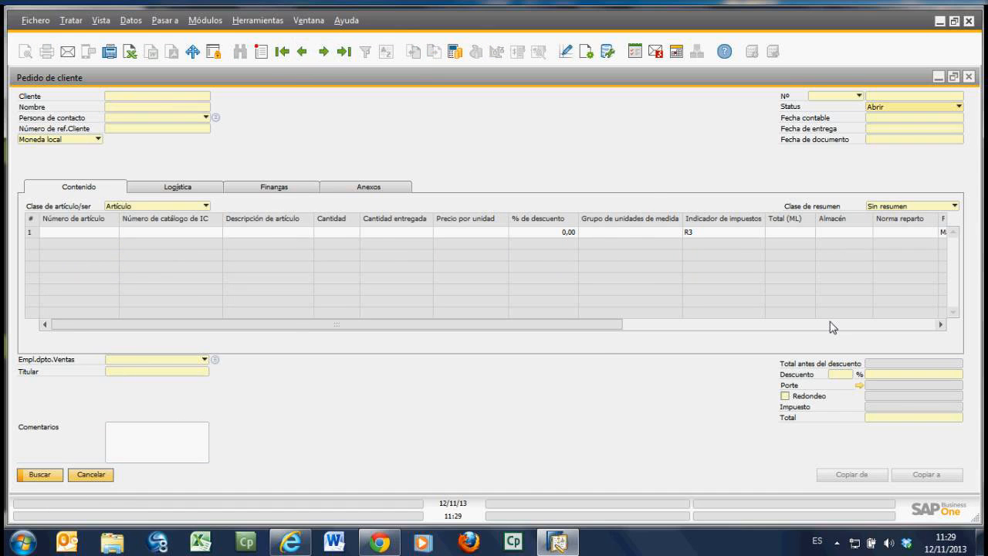
{"action": "key", "text": "Return"}
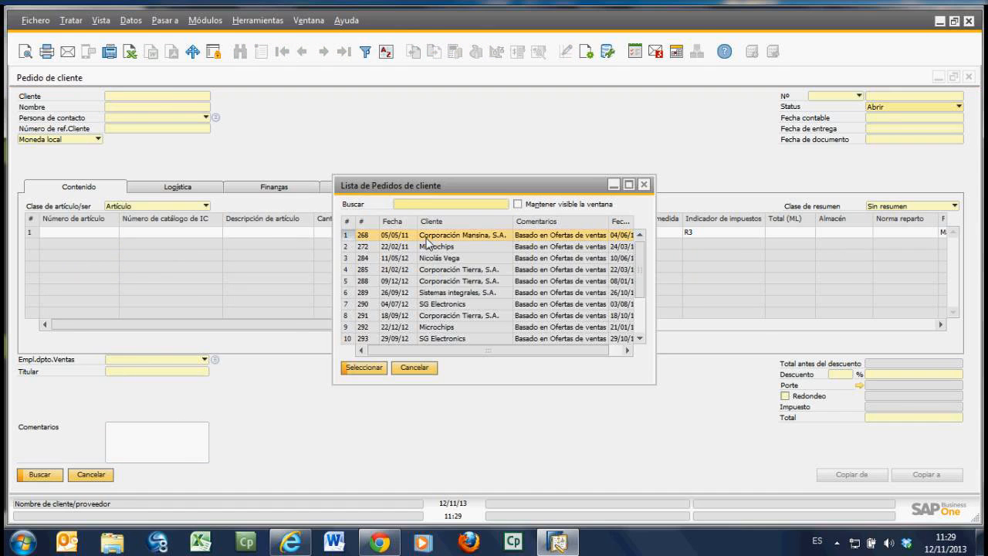
{"action": "double_click", "coordinate": [427, 236]}
Step: Check the open order's available actions, including Cerrar, without applying any, and go back to the last customer order
{"action": "right_click", "coordinate": [476, 154]}
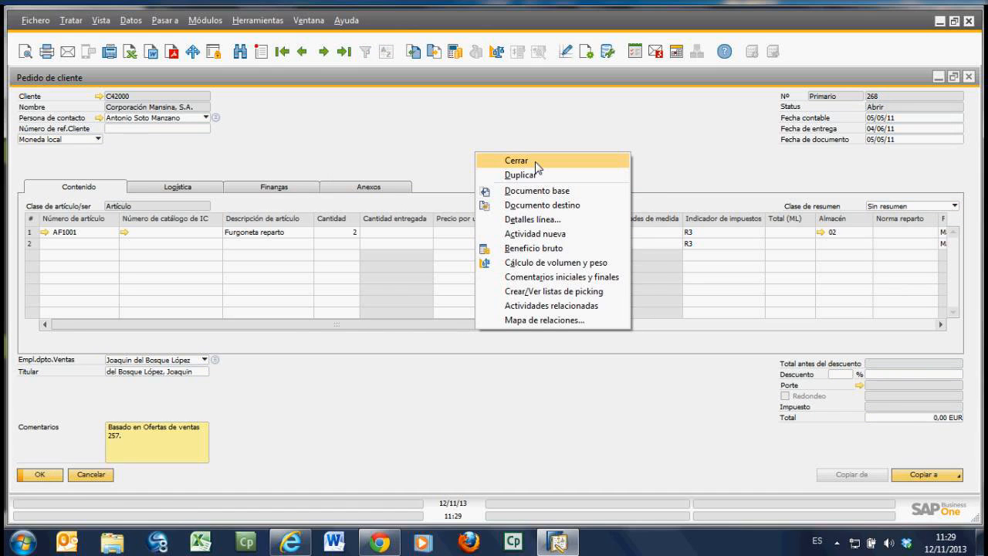
{"action": "left_click", "coordinate": [645, 126]}
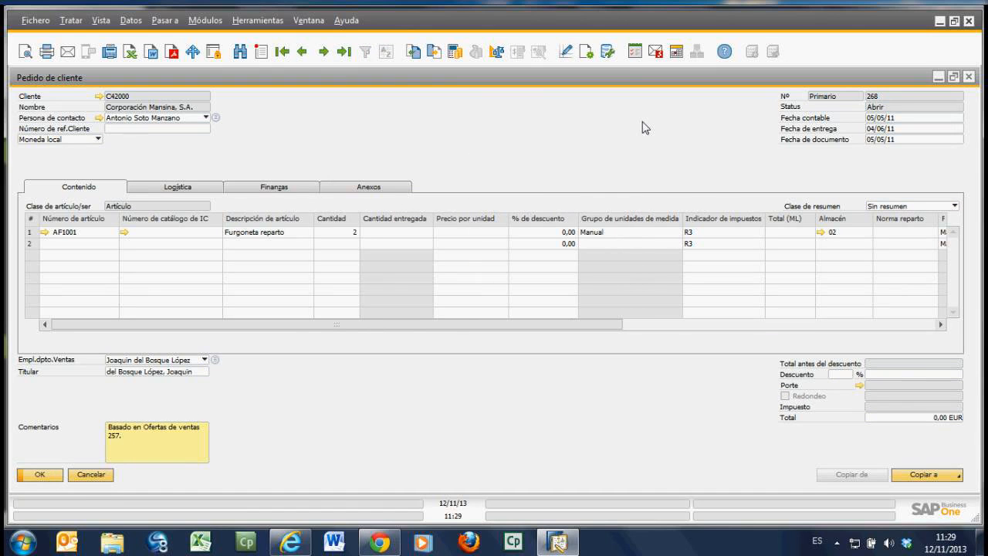
{"action": "left_click", "coordinate": [345, 52]}
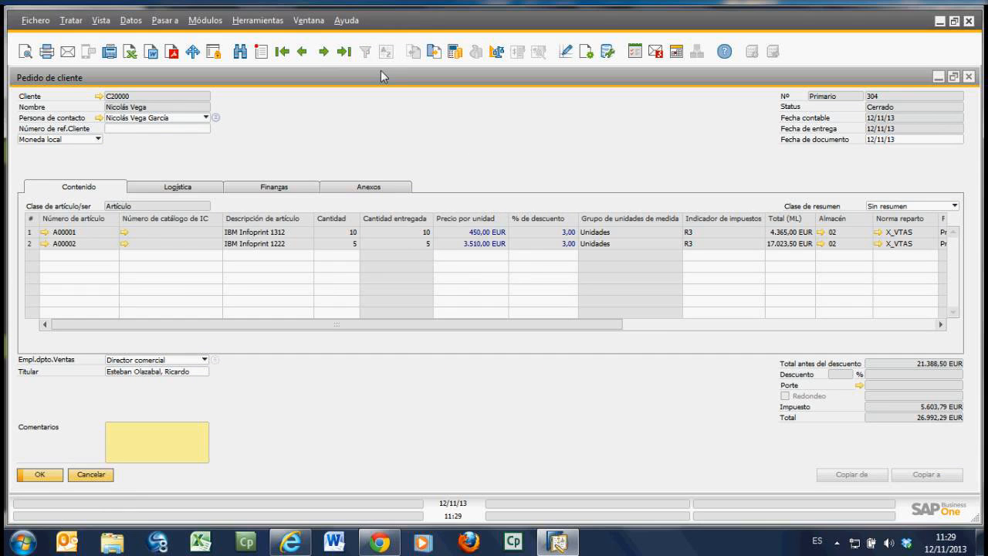
Step: Examine the relationship map (Mapa de relaciones) of the last customer order and close the map
{"action": "right_click", "coordinate": [370, 231]}
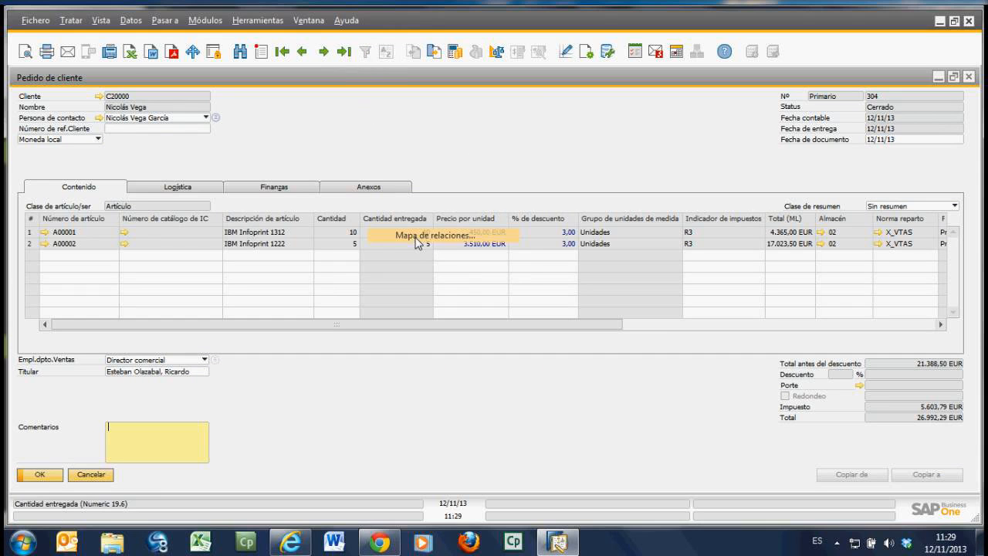
{"action": "left_click", "coordinate": [418, 235]}
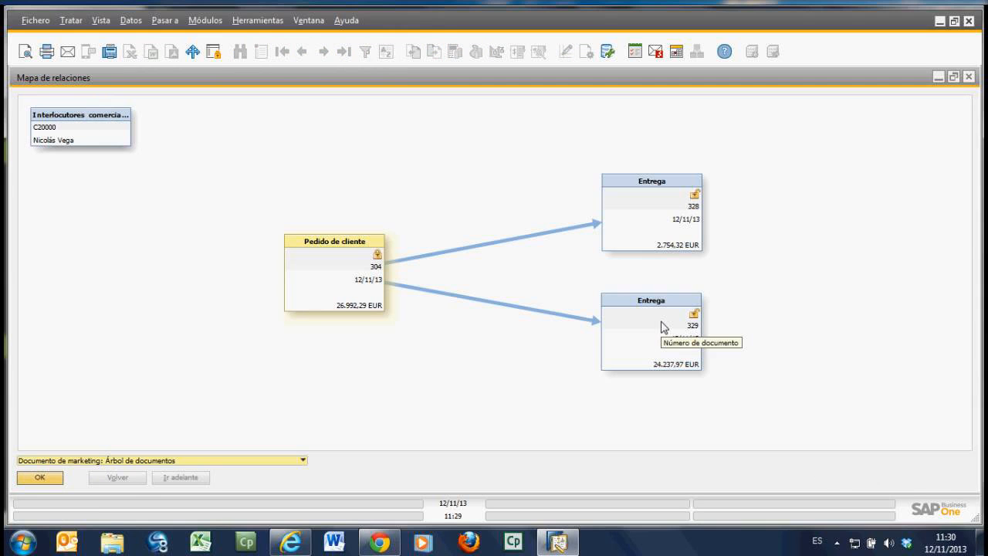
{"action": "left_click", "coordinate": [969, 77]}
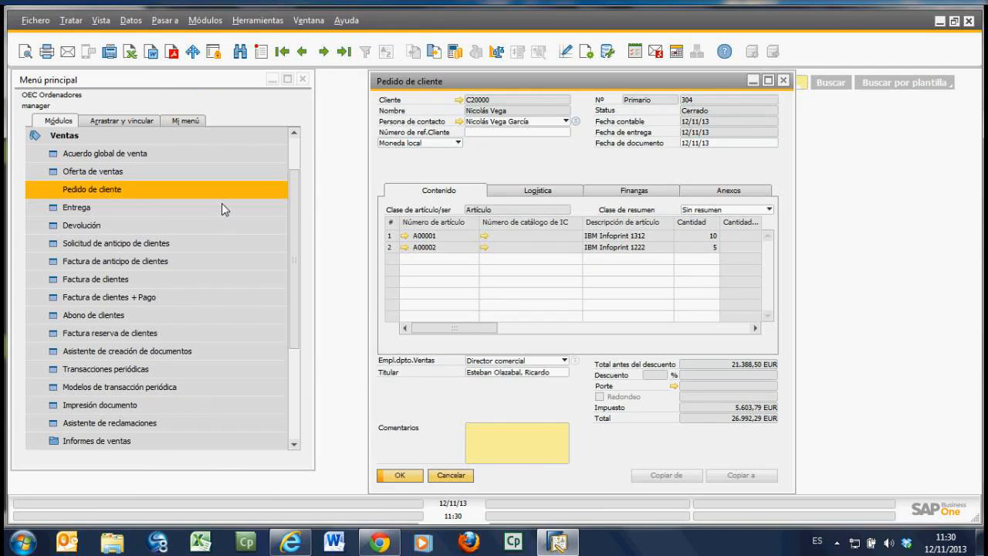
Step: Open the last delivery (Entrega) and try copying it to a customer invoice despite the exceeded credit limit, then discard the invoice
{"action": "left_click", "coordinate": [76, 208]}
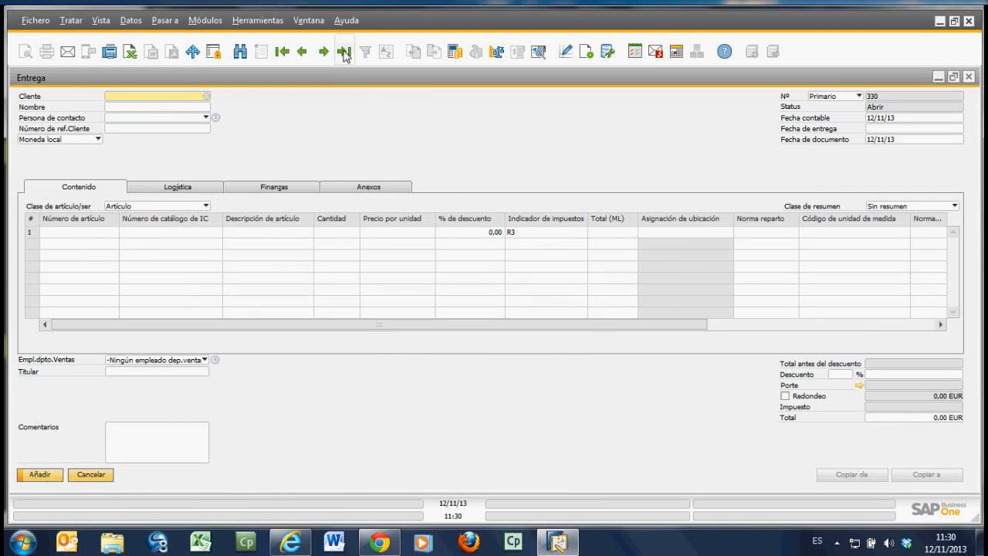
{"action": "left_click", "coordinate": [345, 56]}
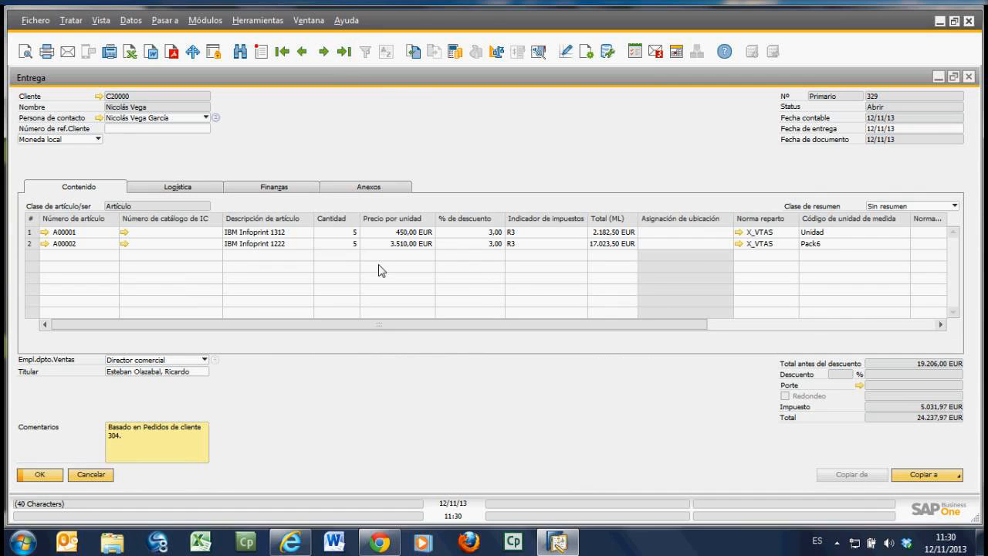
{"action": "left_click", "coordinate": [915, 479]}
{"action": "left_click", "coordinate": [911, 464]}
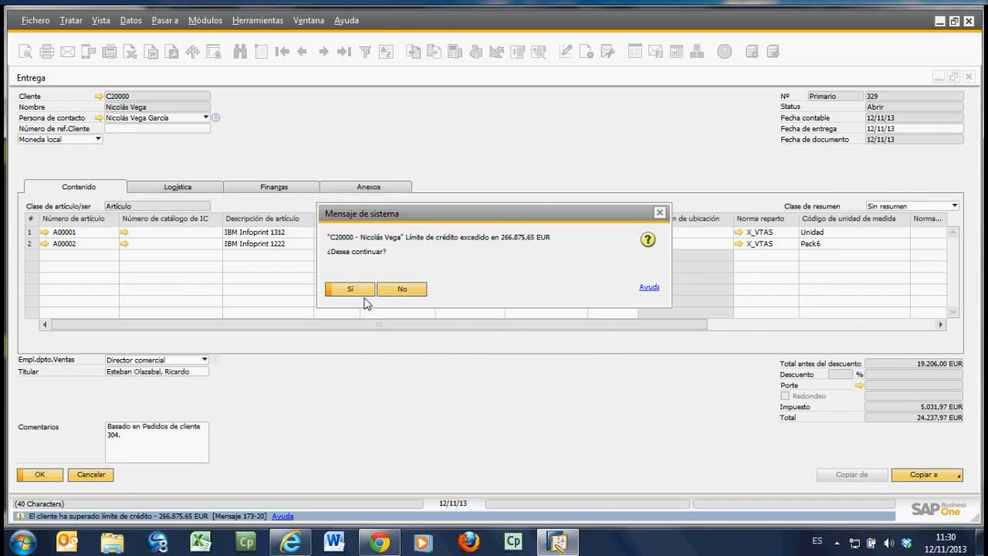
{"action": "left_click", "coordinate": [364, 291]}
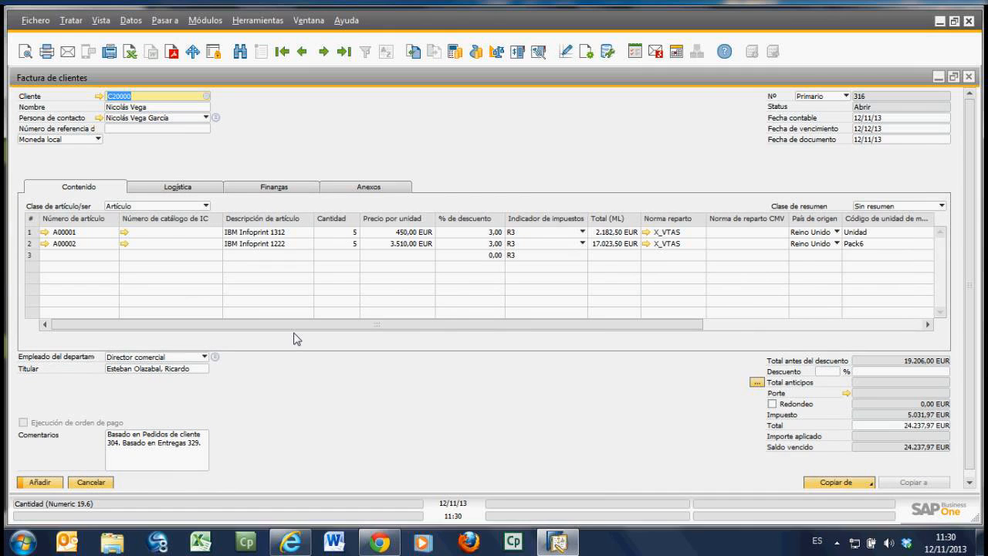
{"action": "left_click", "coordinate": [110, 483]}
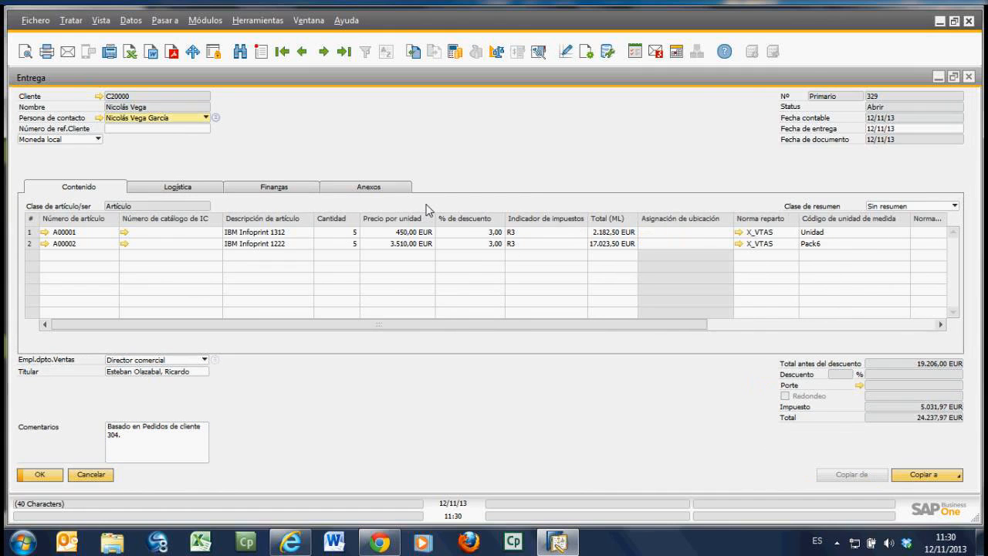
Step: Shrink the delivery window and start a new customer invoice (Factura de clientes) for the same customer, accepting the exceeded credit limit
{"action": "double_click", "coordinate": [781, 82]}
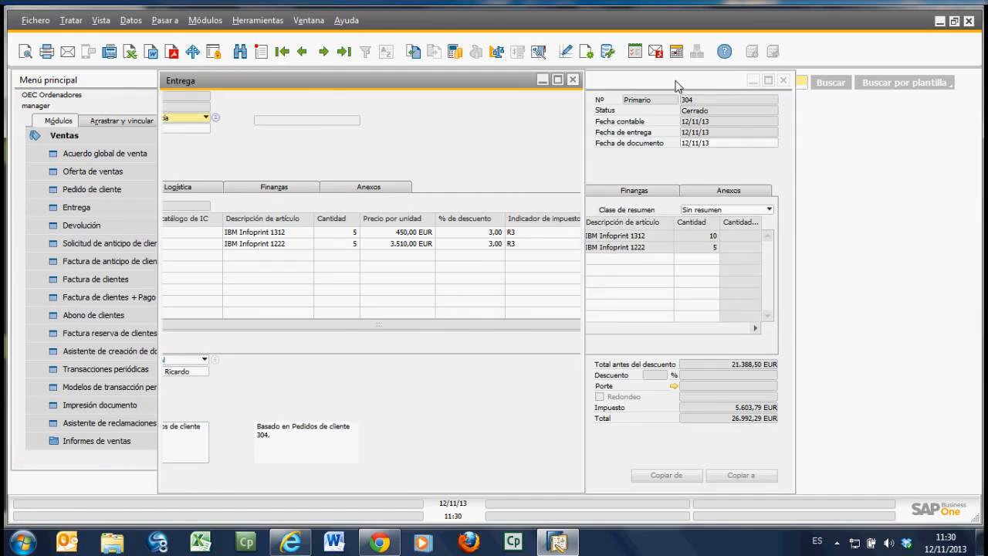
{"action": "left_click_drag", "start_coordinate": [425, 87], "coordinate": [571, 90]}
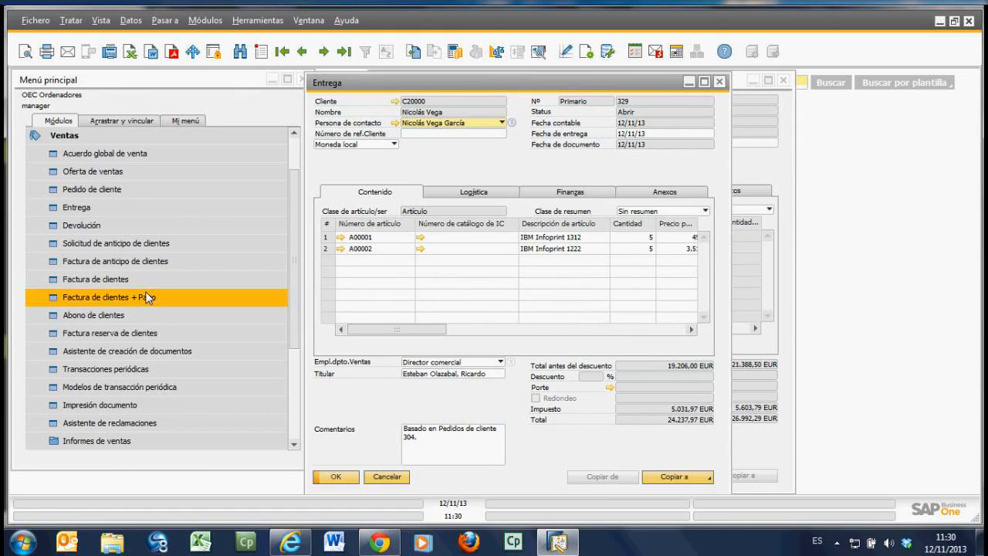
{"action": "left_click", "coordinate": [114, 284]}
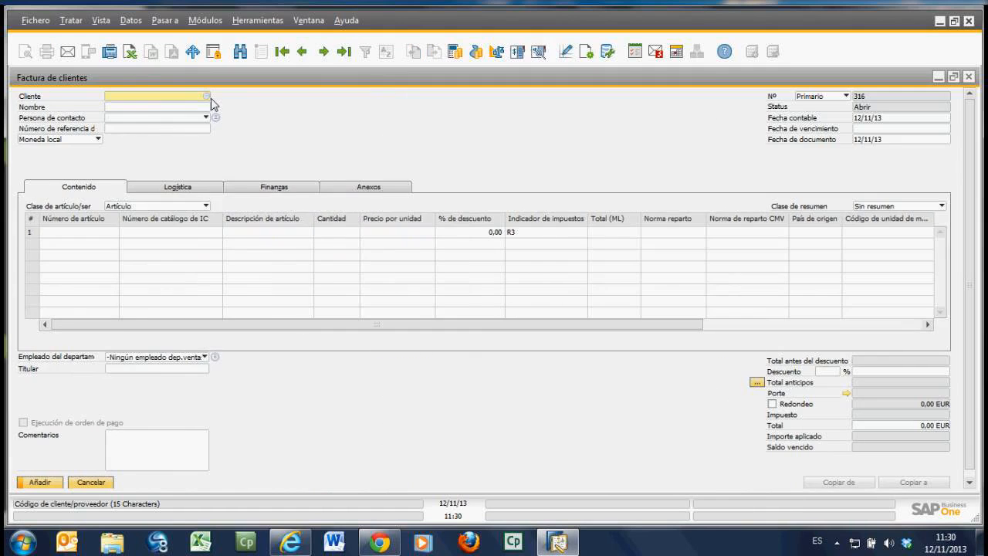
{"action": "left_click", "coordinate": [210, 97]}
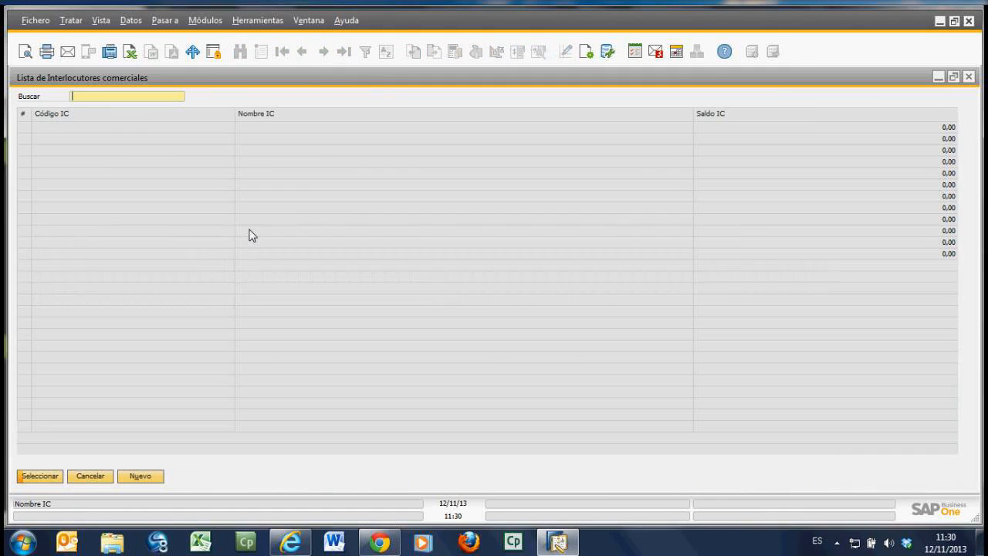
{"action": "left_click", "coordinate": [123, 142]}
{"action": "double_click", "coordinate": [124, 142]}
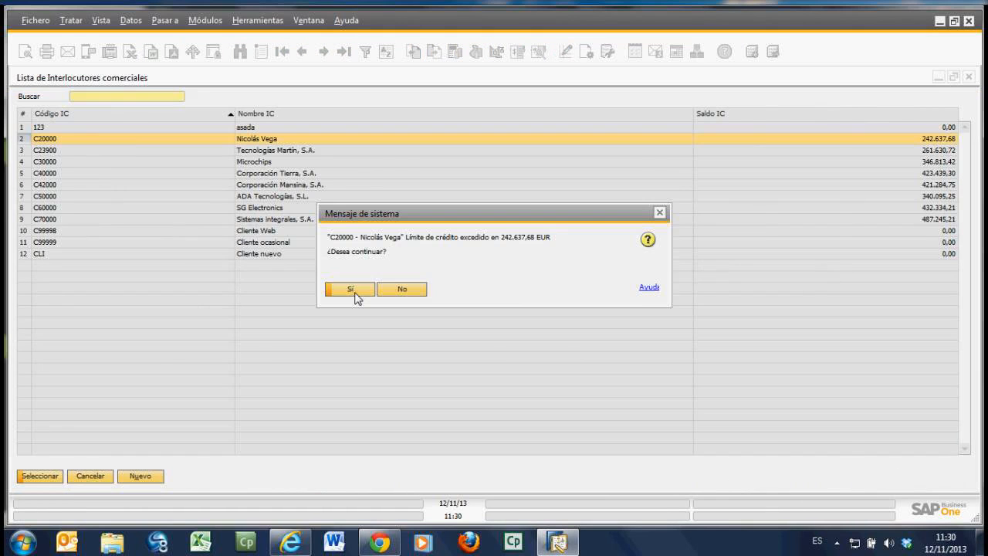
{"action": "left_click", "coordinate": [351, 289]}
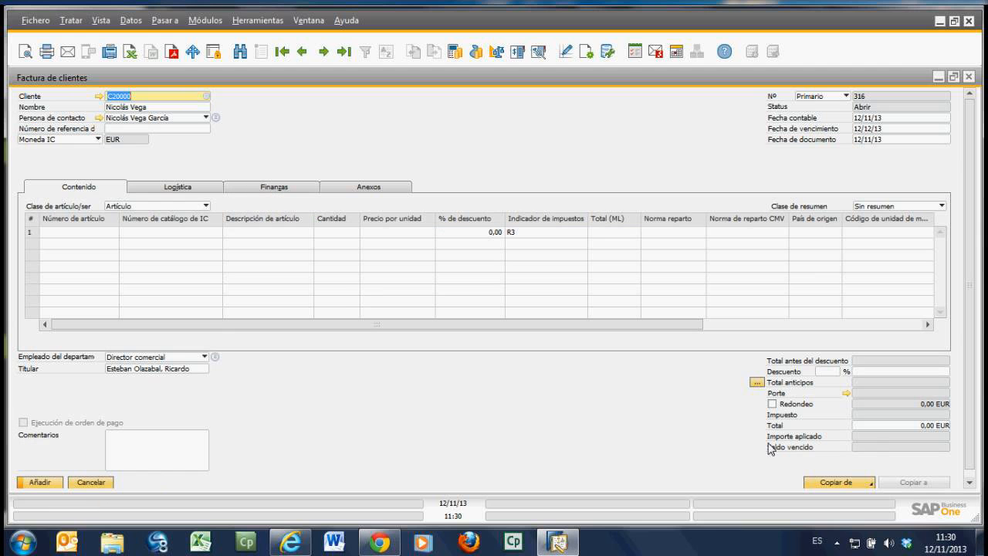
Step: Choose both deliveries dated 12/11/13 as the base documents (Copiar de Entregas) for the customer invoice
{"action": "left_click", "coordinate": [856, 489]}
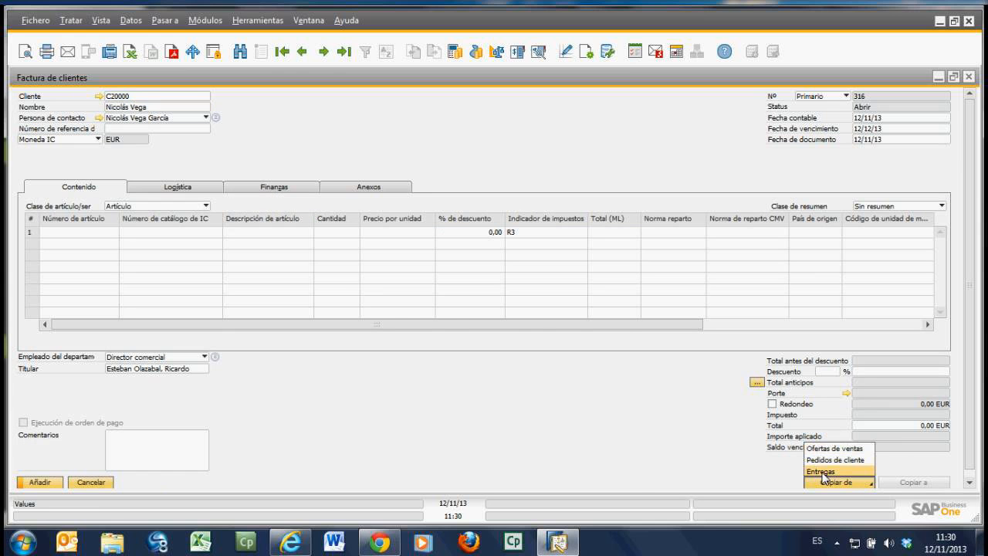
{"action": "left_click", "coordinate": [824, 472]}
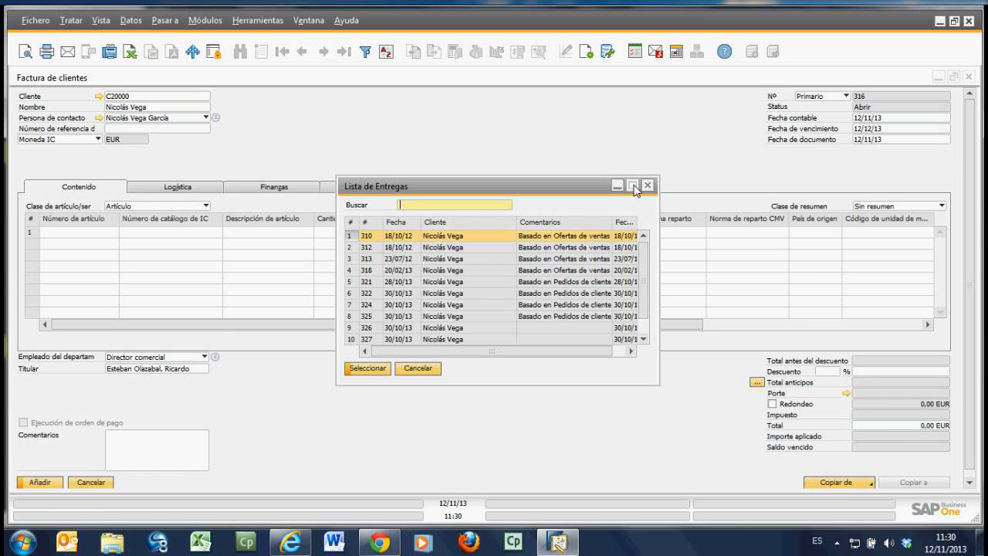
{"action": "left_click_drag", "start_coordinate": [642, 261], "coordinate": [653, 310]}
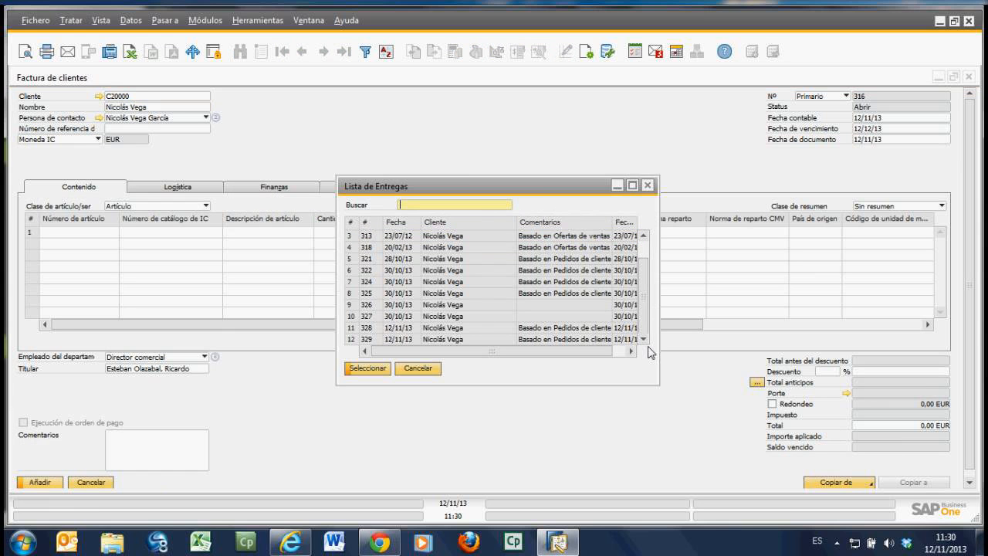
{"action": "left_click", "coordinate": [353, 330]}
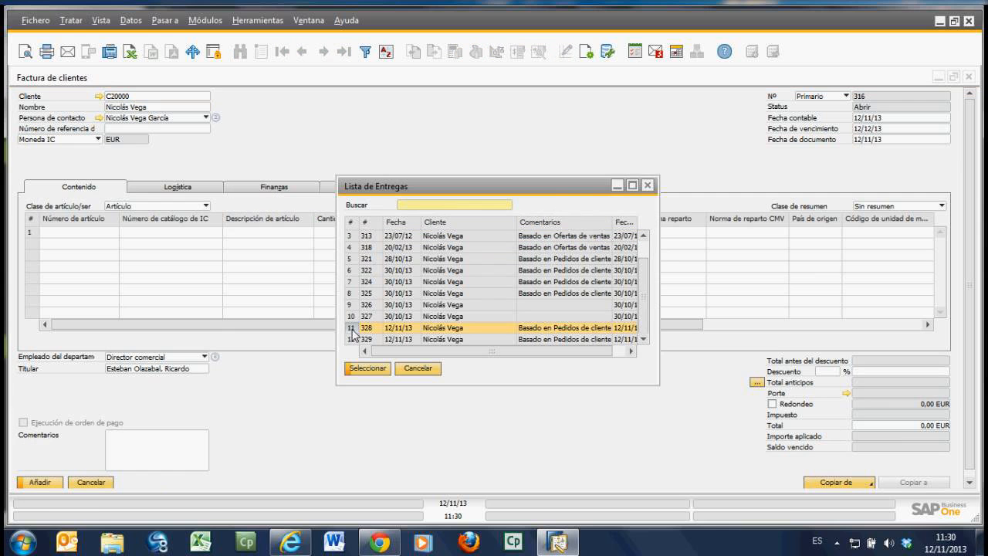
{"action": "left_click", "coordinate": [352, 339], "text": "ctrl"}
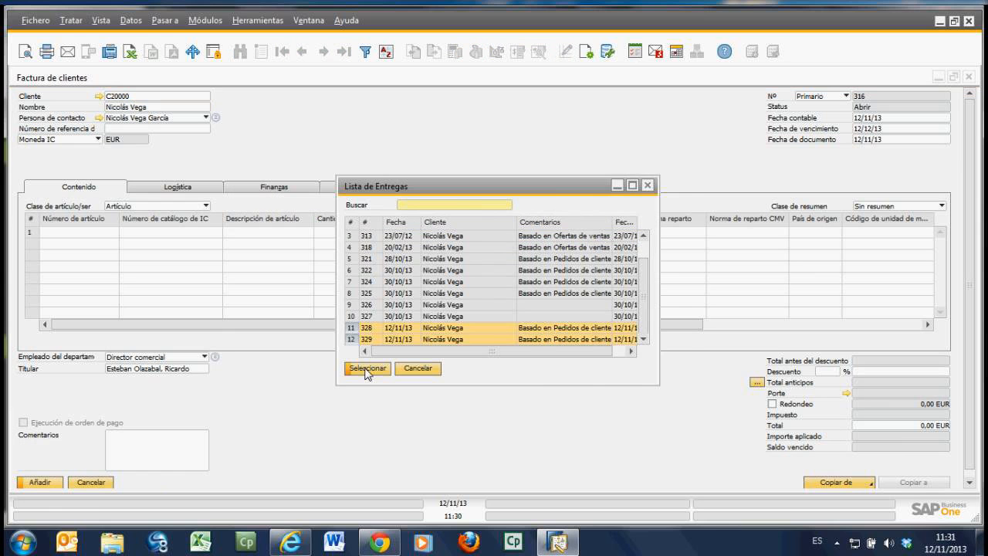
{"action": "left_click", "coordinate": [367, 370]}
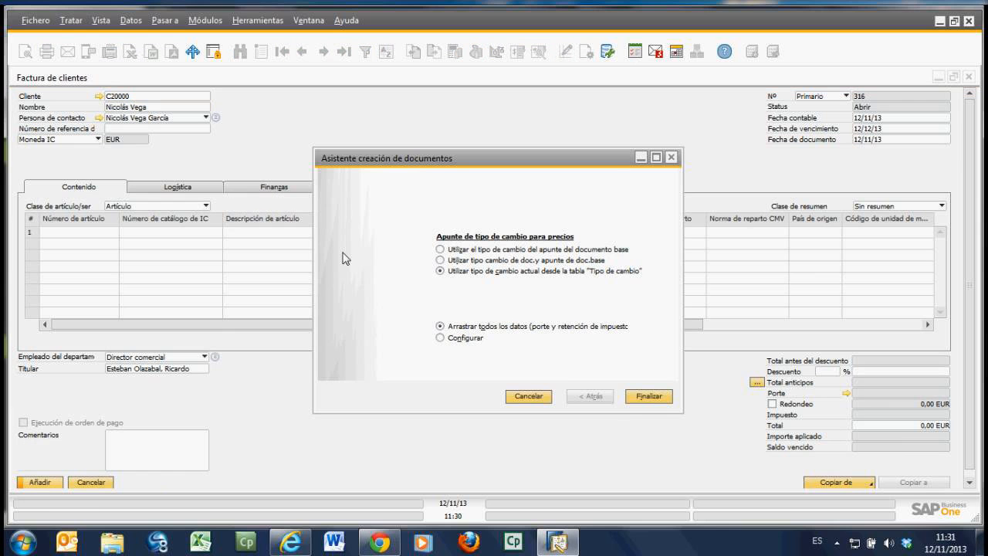
Step: Choose Configurar in the document creation wizard, widen its item table, and select only the first A00001 line for copying
{"action": "left_click", "coordinate": [444, 338]}
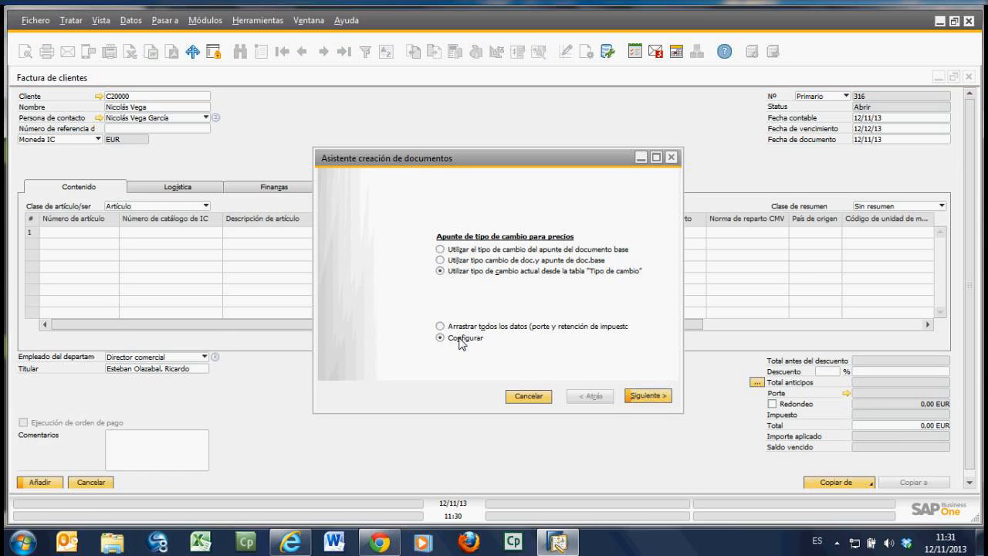
{"action": "left_click", "coordinate": [645, 396]}
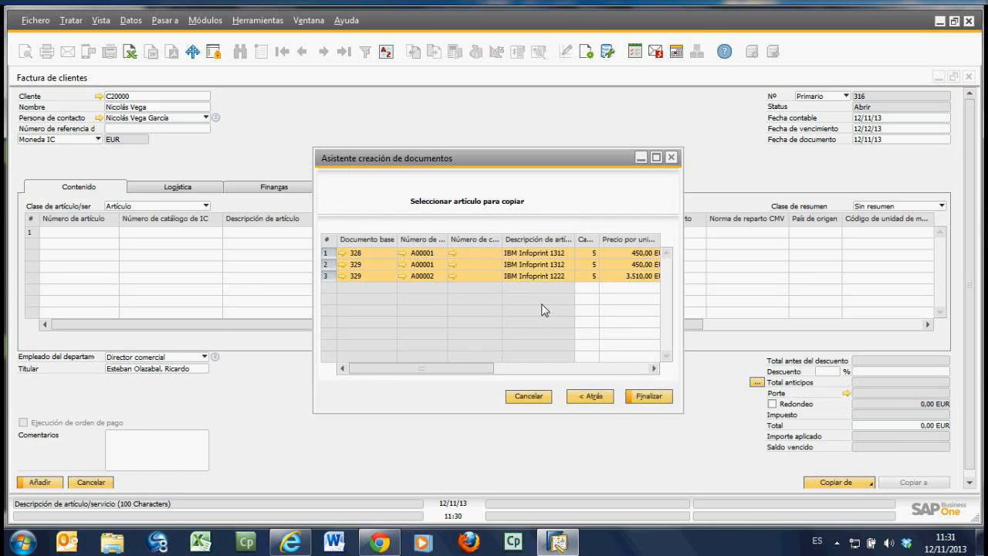
{"action": "left_click_drag", "start_coordinate": [684, 353], "coordinate": [881, 353]}
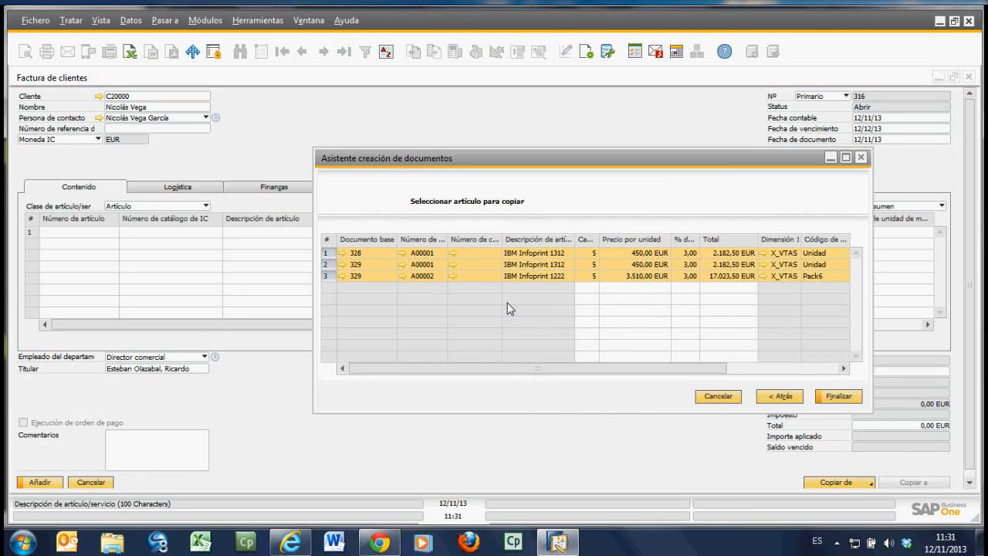
{"action": "left_click", "coordinate": [592, 256]}
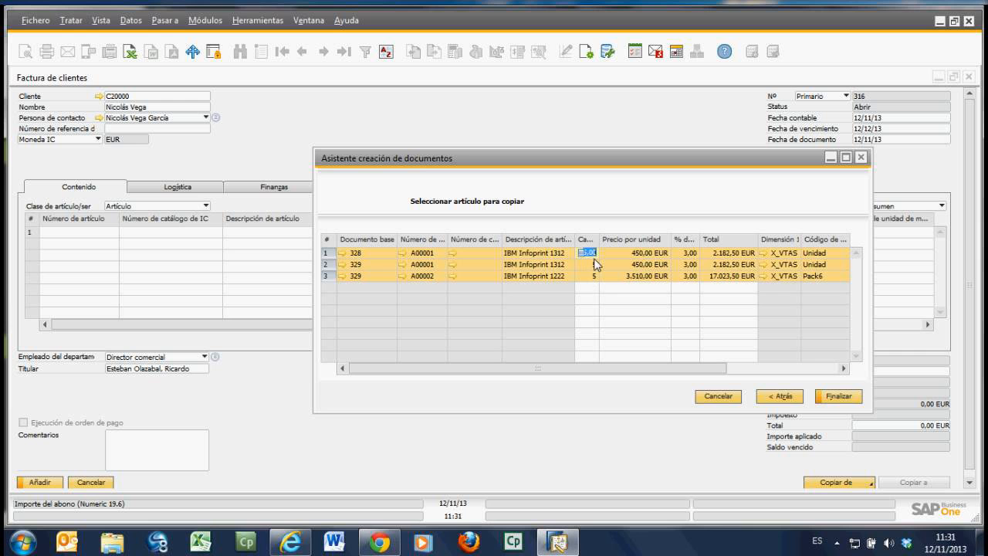
{"action": "left_click", "coordinate": [593, 264]}
{"action": "left_click", "coordinate": [379, 276]}
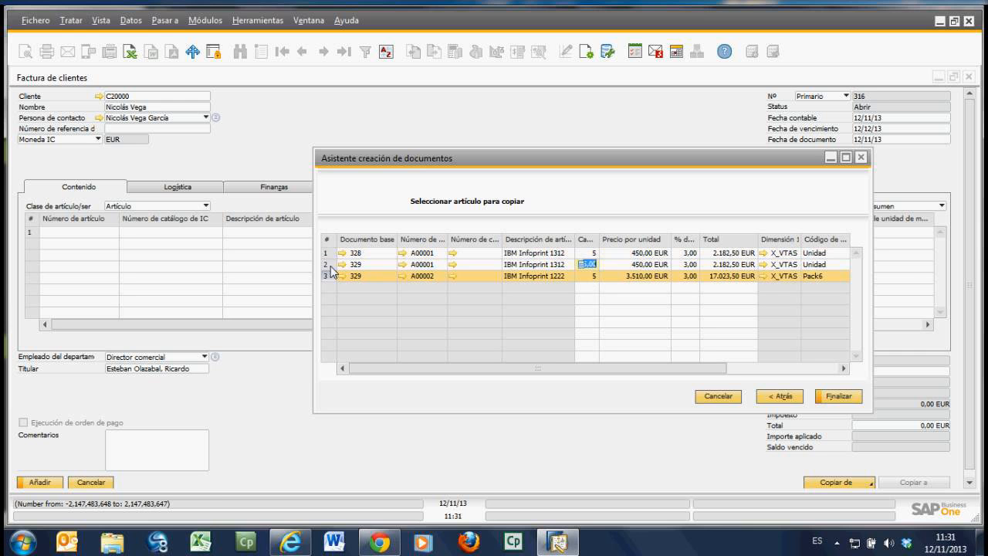
{"action": "left_click", "coordinate": [331, 255]}
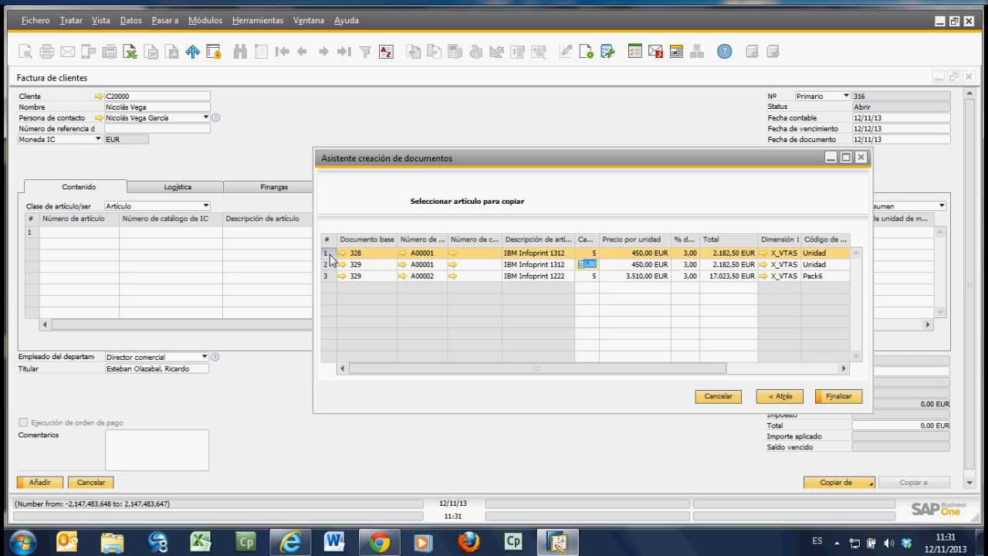
Step: Go back in the document creation wizard, carry over all data (Arrastrar todos los datos) instead, and add the customer invoice
{"action": "left_click", "coordinate": [780, 397]}
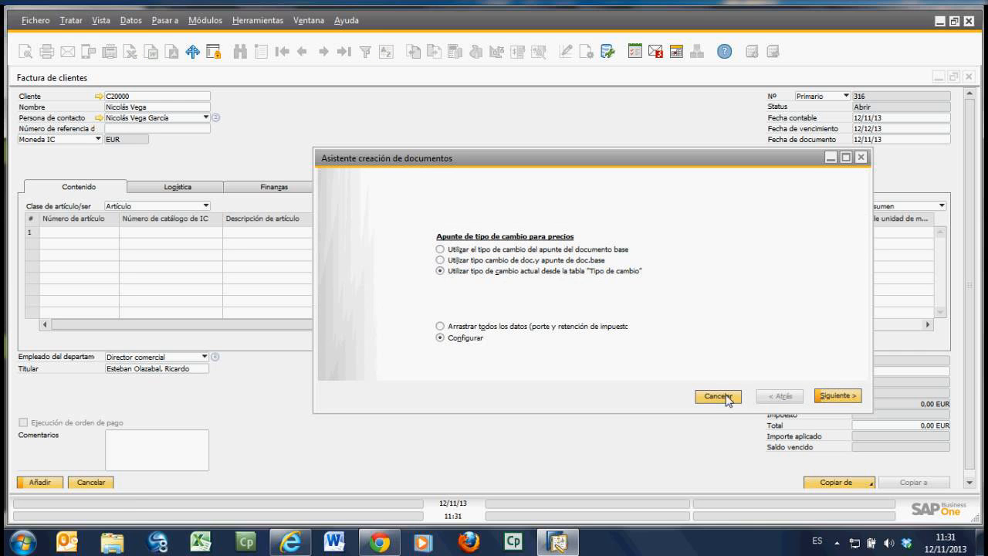
{"action": "left_click", "coordinate": [522, 327]}
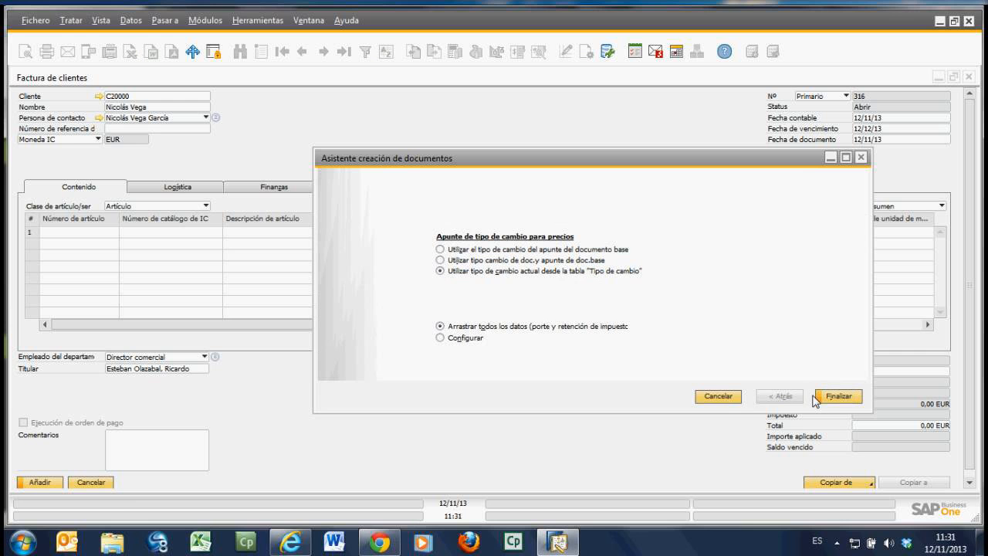
{"action": "left_click", "coordinate": [840, 397]}
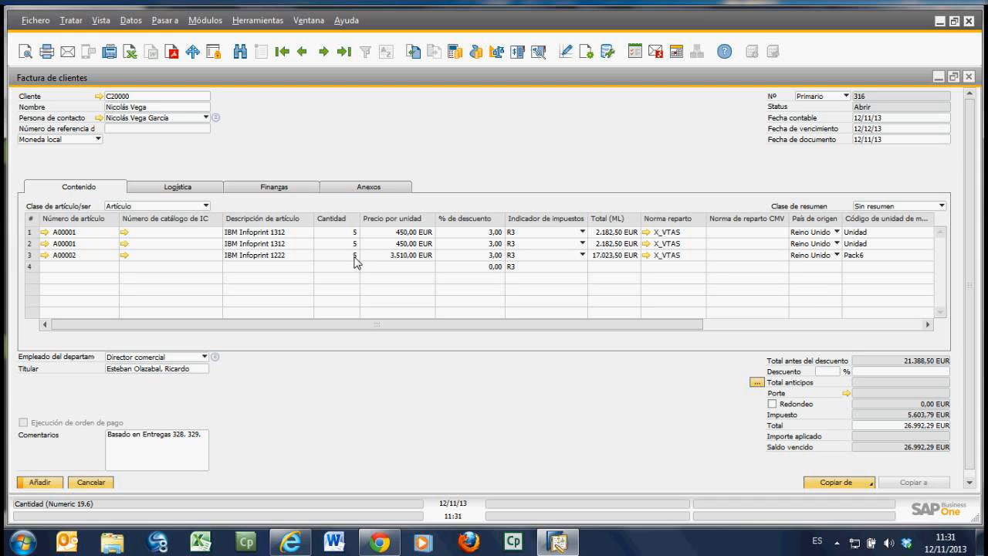
{"action": "left_click", "coordinate": [48, 484]}
{"action": "left_click", "coordinate": [352, 290]}
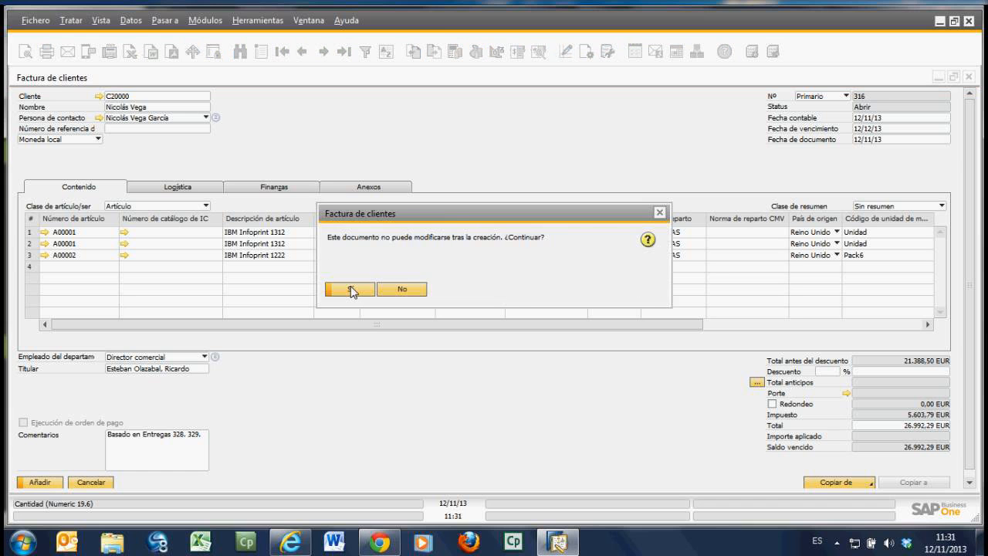
{"action": "left_click", "coordinate": [352, 290]}
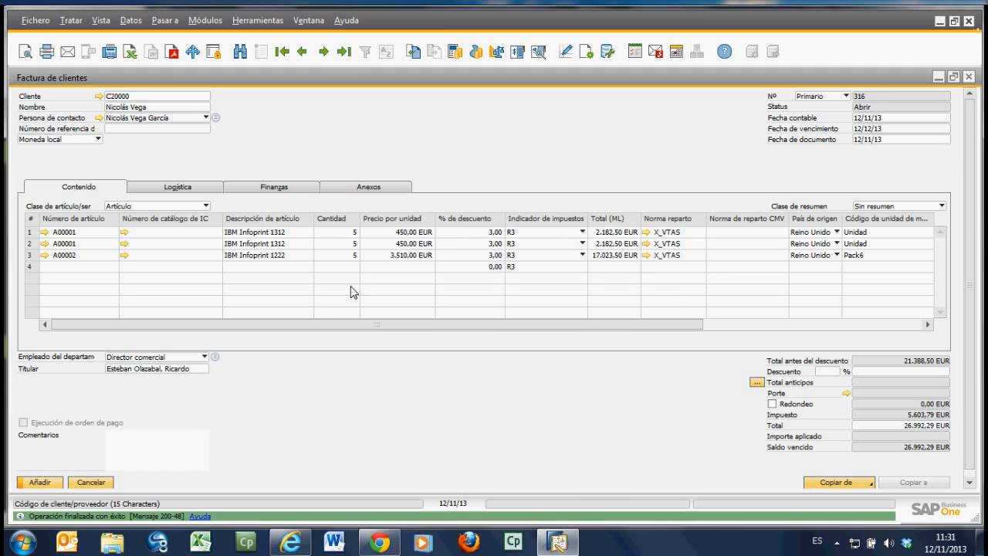
Step: Open the last customer invoice and view its relationship map (Mapa de relaciones)
{"action": "left_click", "coordinate": [344, 52]}
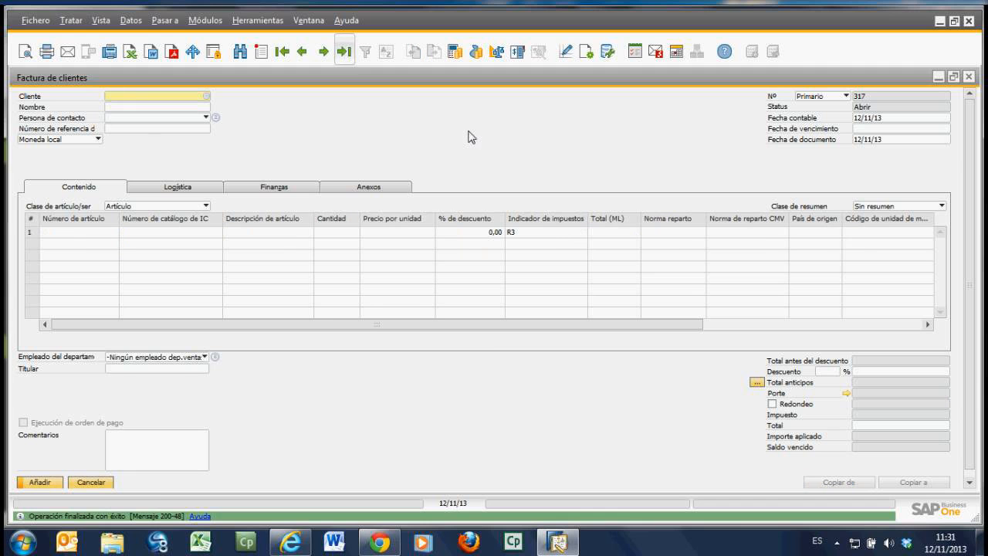
{"action": "right_click", "coordinate": [464, 140]}
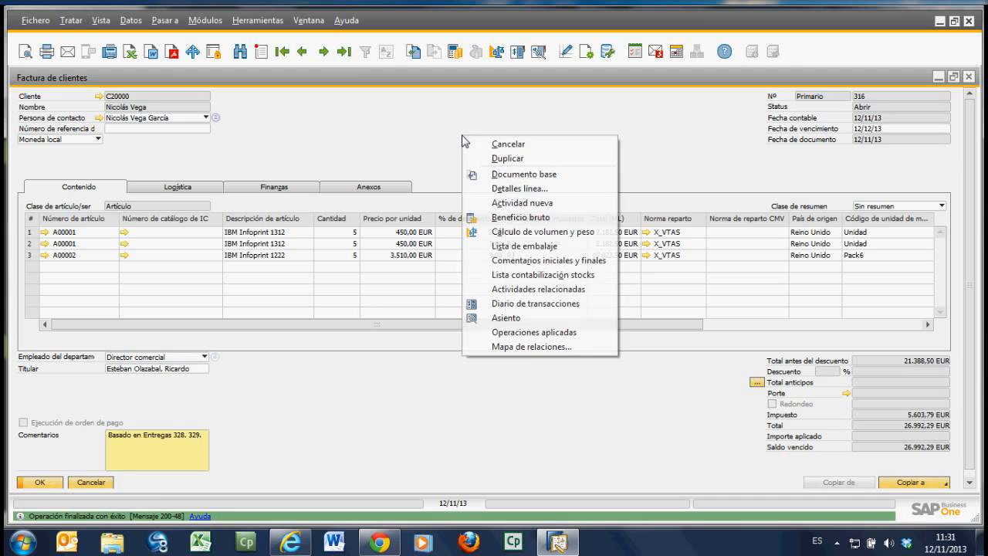
{"action": "left_click", "coordinate": [532, 352]}
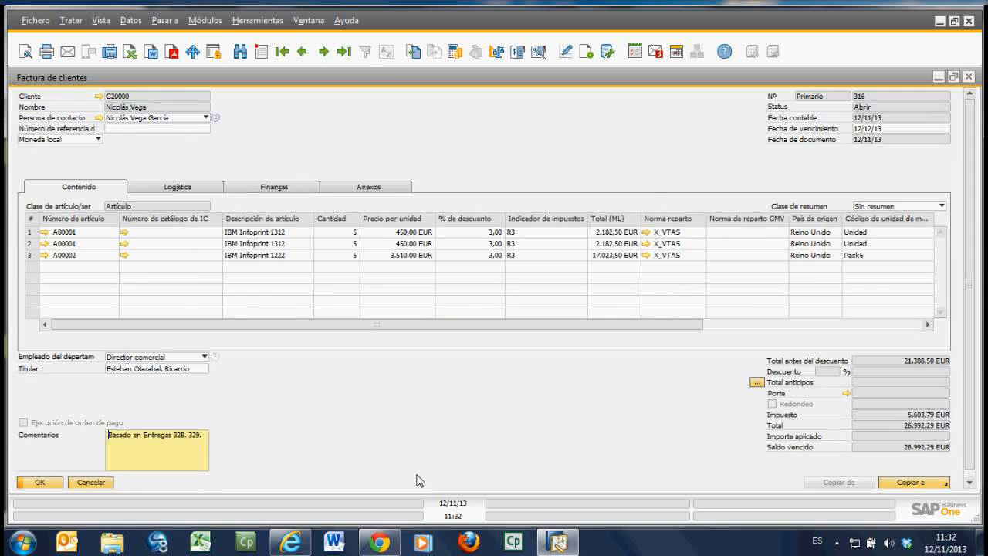
Step: Check the webinar chat in the browser, return to SAP Business One, and close the invoice, delivery and sales order windows
{"action": "left_click", "coordinate": [301, 549]}
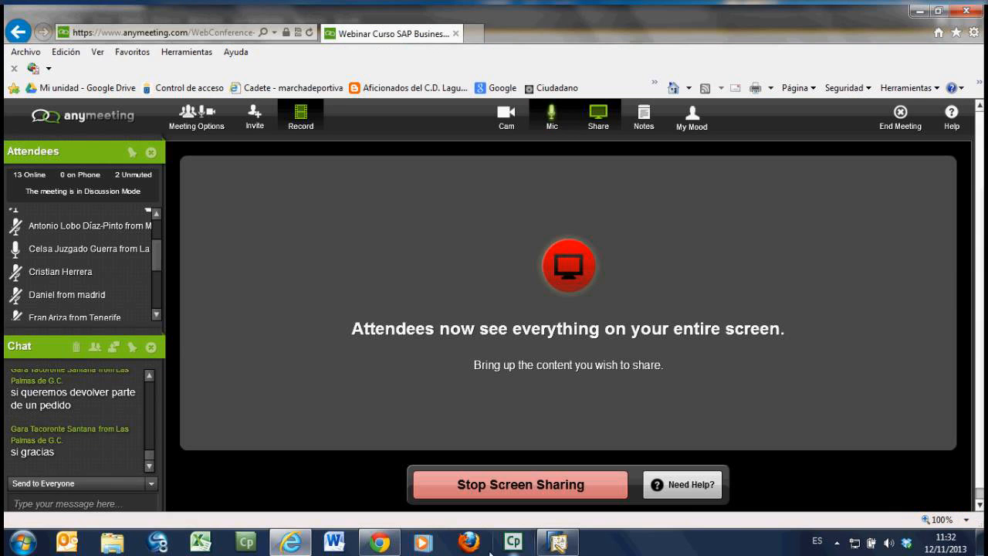
{"action": "left_click", "coordinate": [554, 545]}
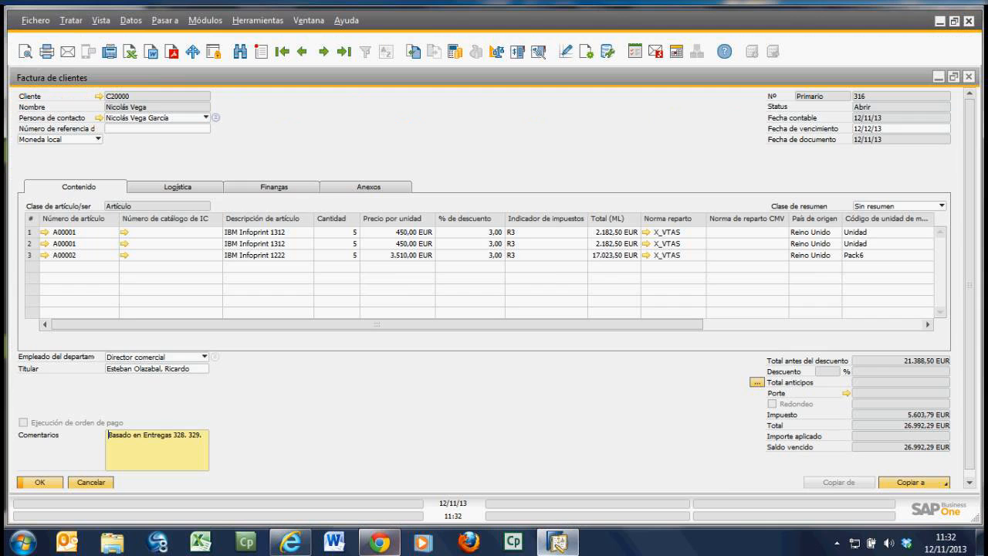
{"action": "left_click", "coordinate": [104, 481]}
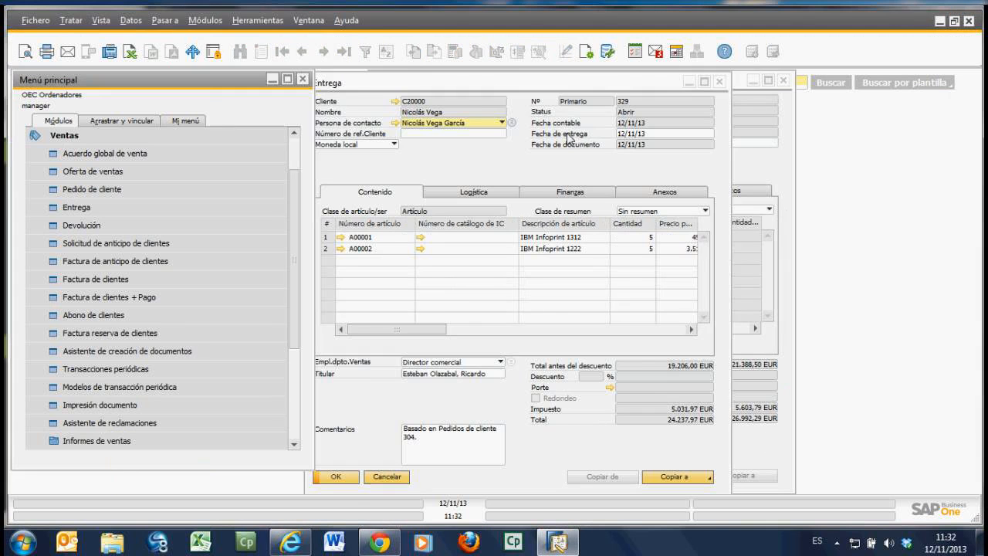
{"action": "left_click", "coordinate": [723, 84]}
{"action": "left_click", "coordinate": [721, 82]}
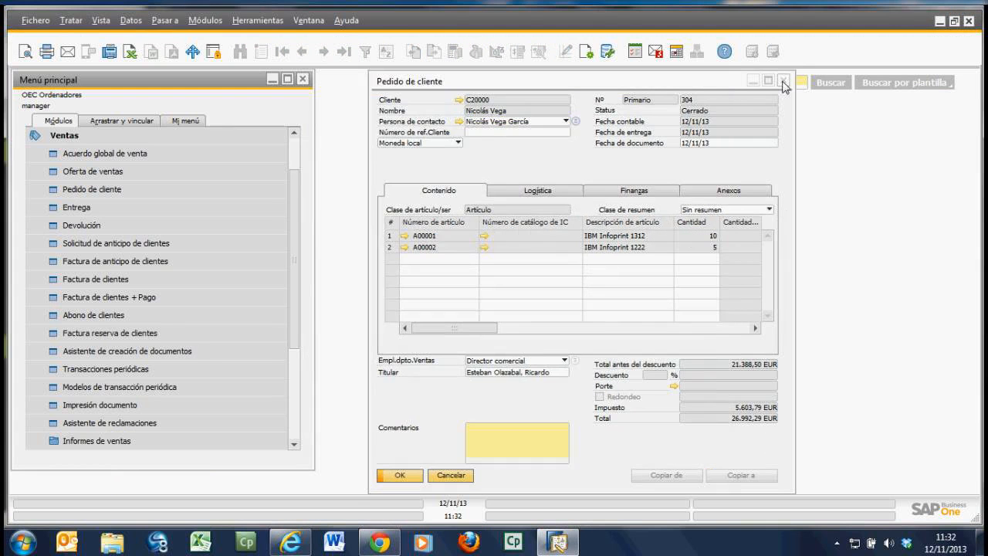
{"action": "left_click", "coordinate": [783, 82]}
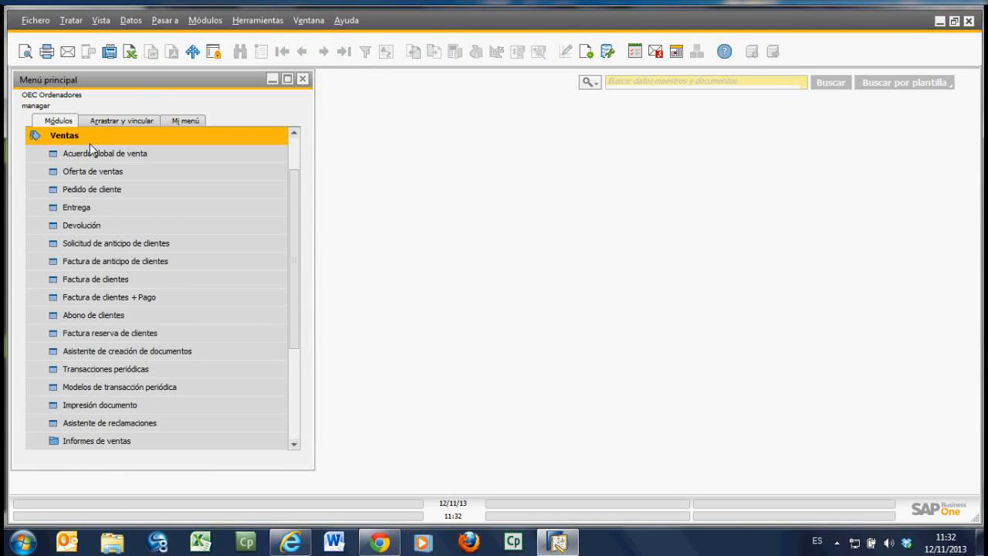
Step: Start a new purchase order (Pedido) in the Compras module for supplier V10000, Amber Asociados, S.L
{"action": "left_click", "coordinate": [89, 142]}
{"action": "left_click", "coordinate": [89, 205]}
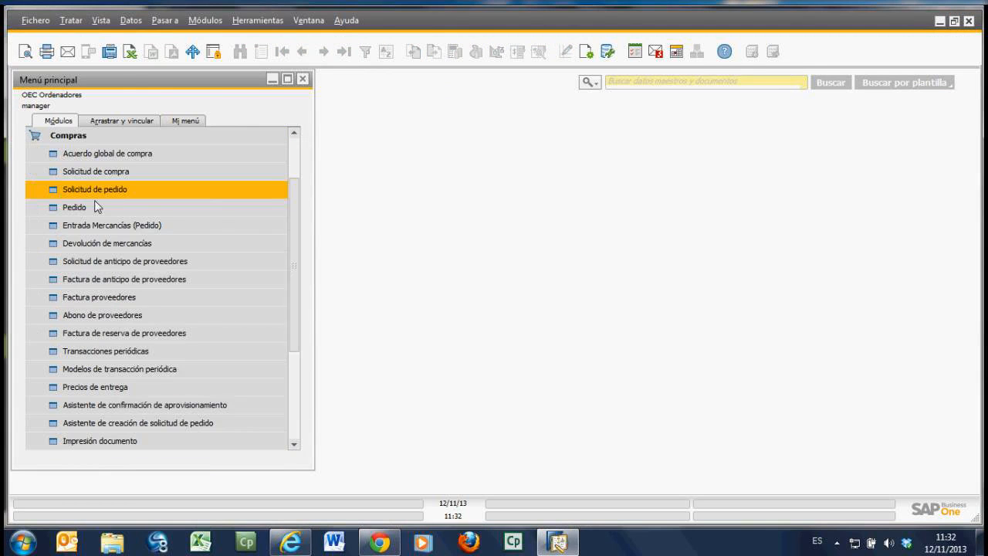
{"action": "left_click", "coordinate": [96, 206]}
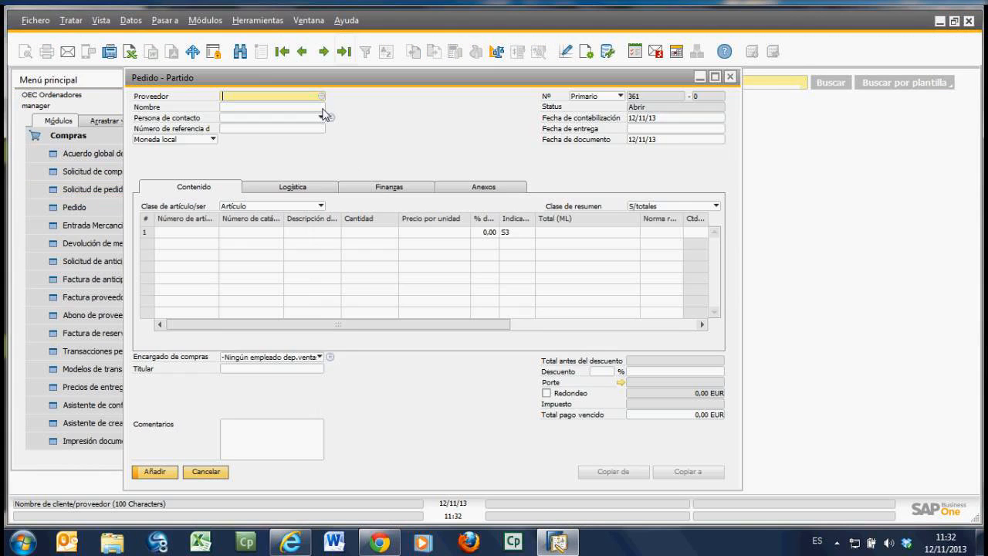
{"action": "left_click", "coordinate": [321, 97]}
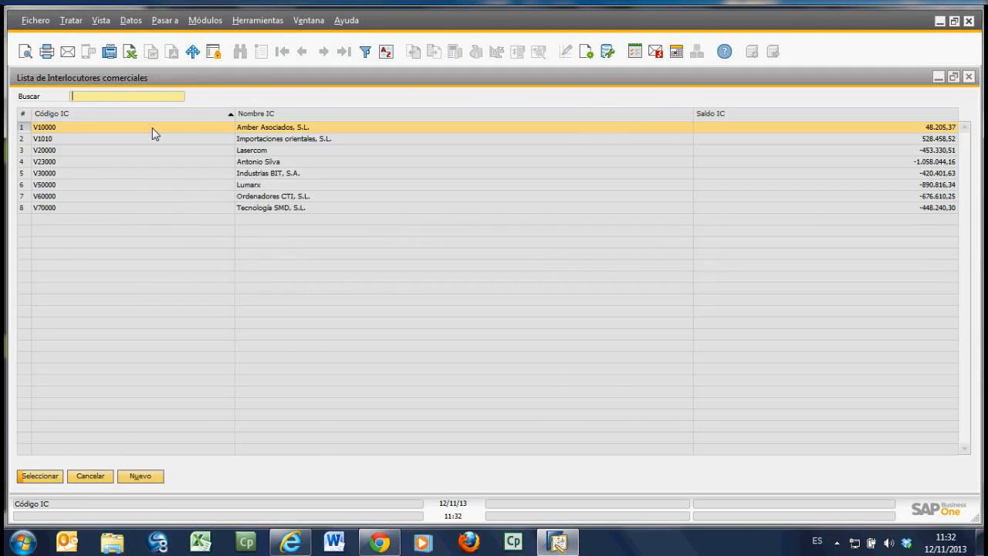
{"action": "double_click", "coordinate": [152, 128]}
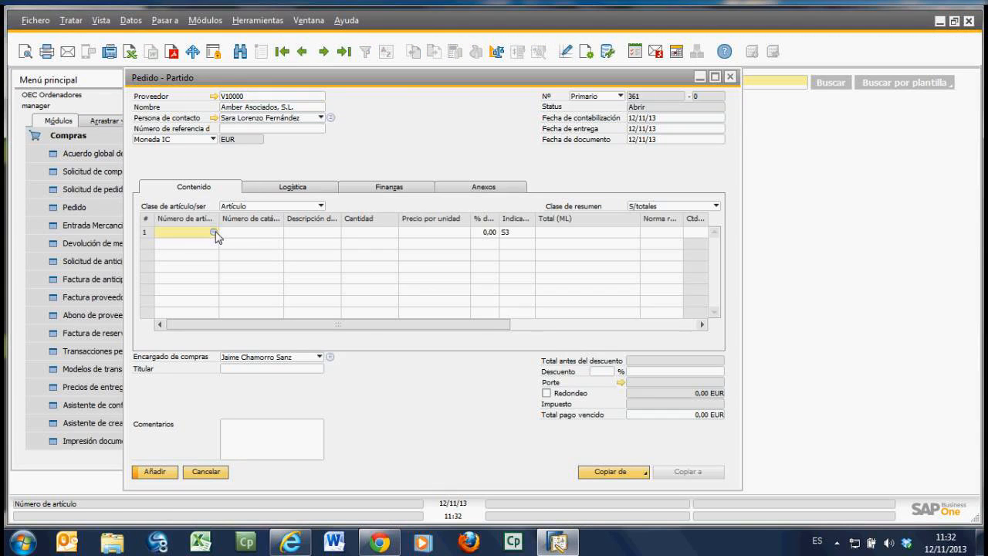
Step: Enter item A00001 with quantity 2 in the purchase order and add the order
{"action": "left_click", "coordinate": [215, 232]}
{"action": "double_click", "coordinate": [371, 220]}
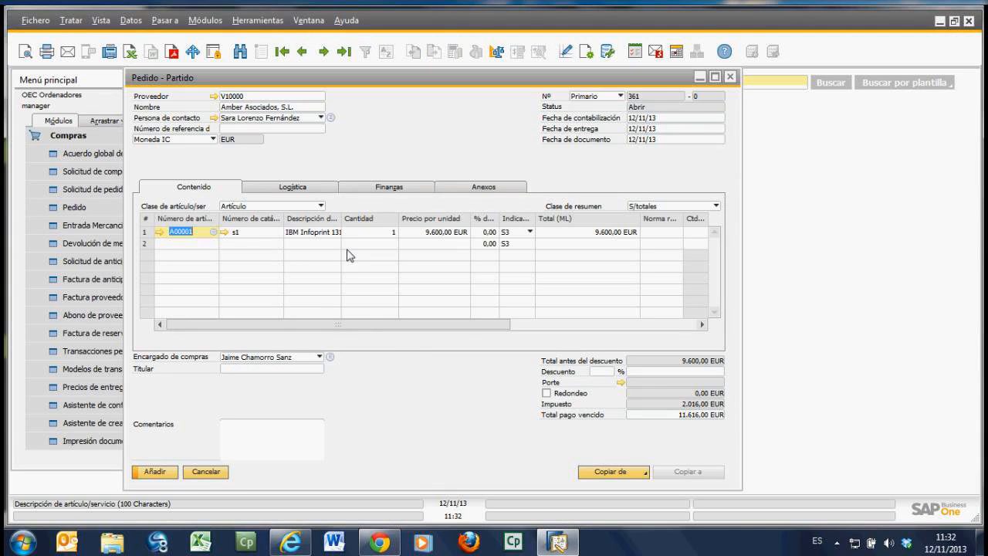
{"action": "key", "text": "Tab"}
{"action": "type", "text": "2"}
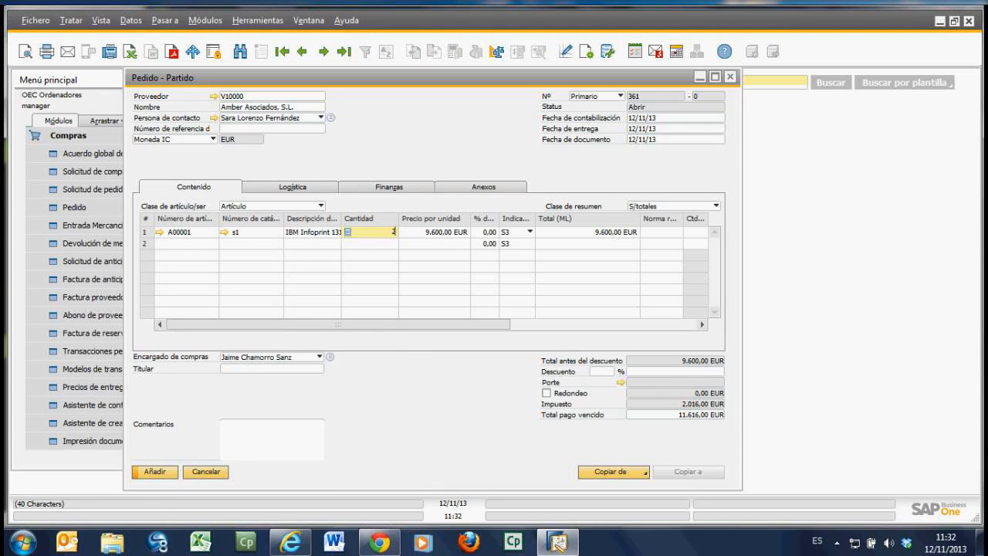
{"action": "key", "text": "Tab"}
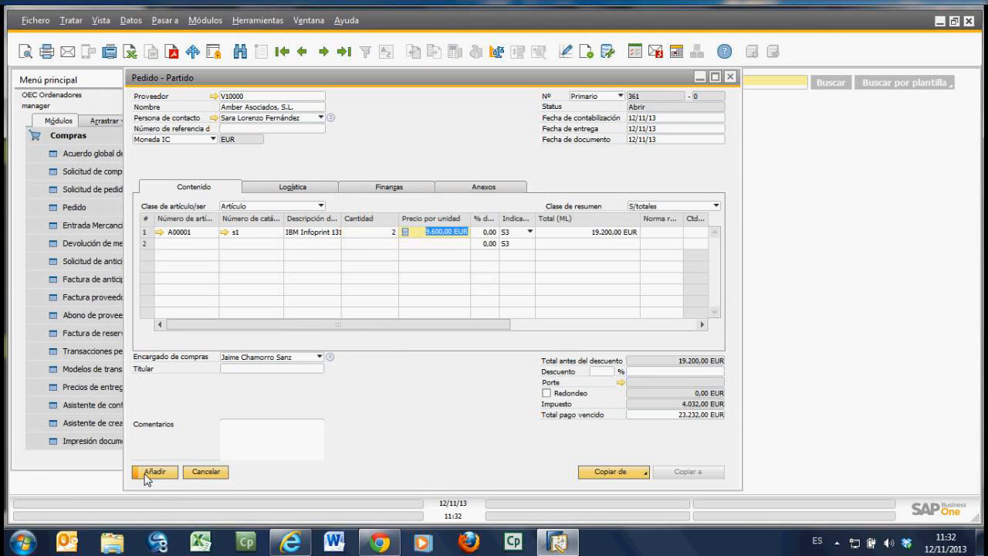
{"action": "left_click", "coordinate": [154, 472]}
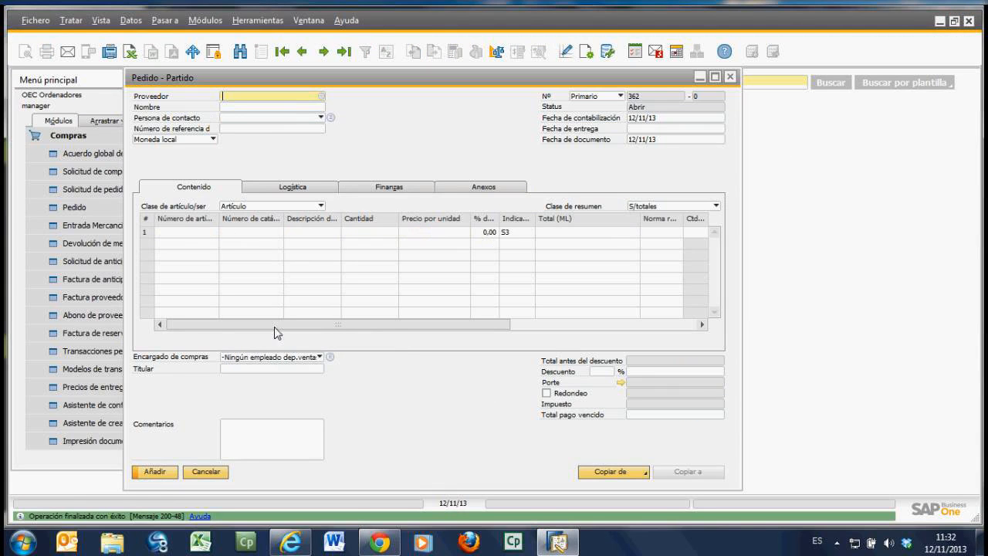
Step: Copy the last purchase order to a goods receipt (Entrada Mercancías) and add the receipt
{"action": "left_click", "coordinate": [348, 51]}
{"action": "left_click_drag", "start_coordinate": [742, 262], "coordinate": [871, 243]}
{"action": "left_click", "coordinate": [816, 473]}
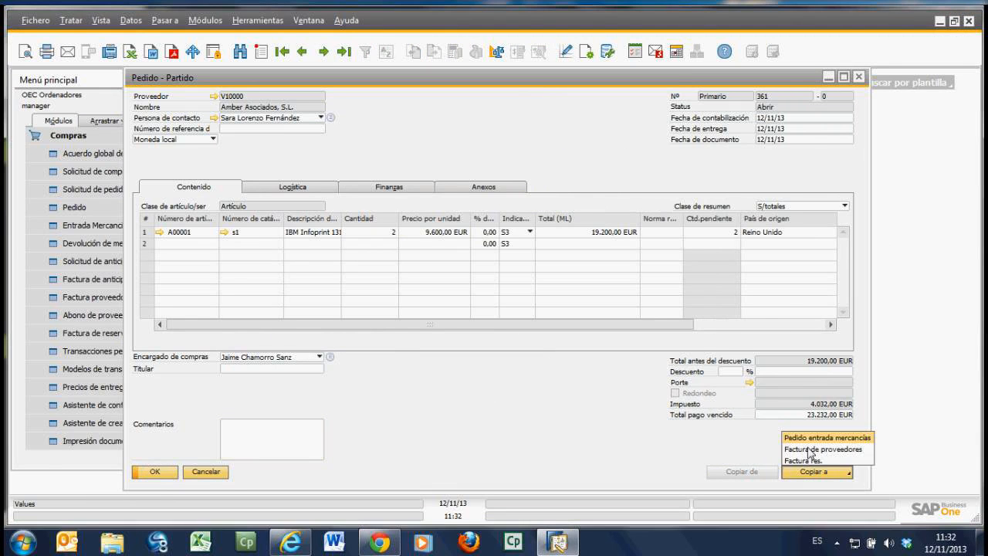
{"action": "left_click", "coordinate": [813, 449]}
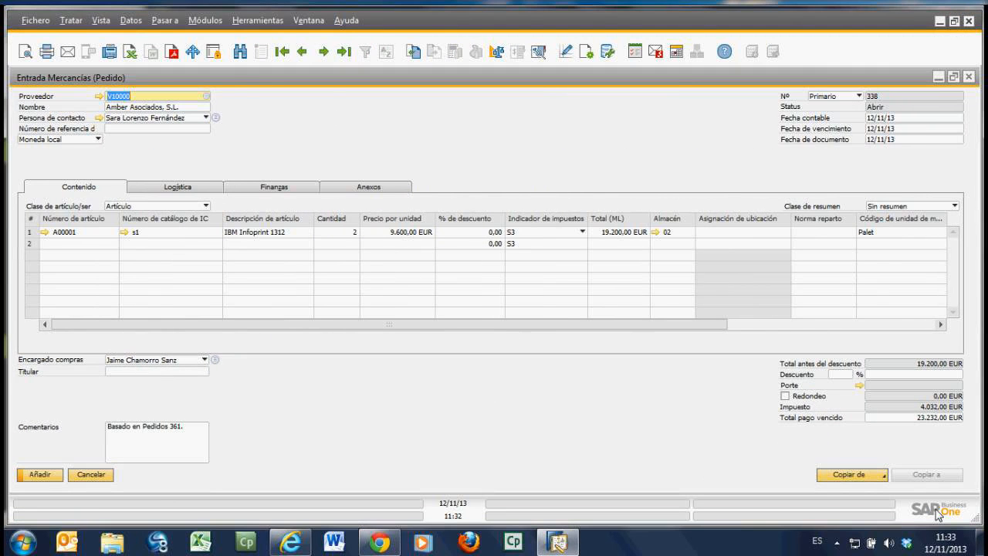
{"action": "left_click", "coordinate": [43, 475]}
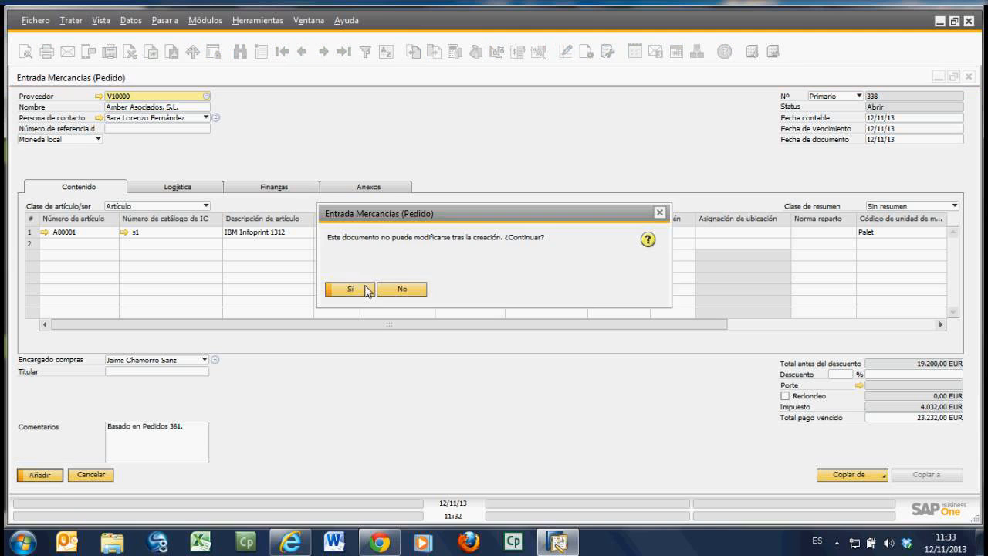
{"action": "left_click", "coordinate": [366, 290]}
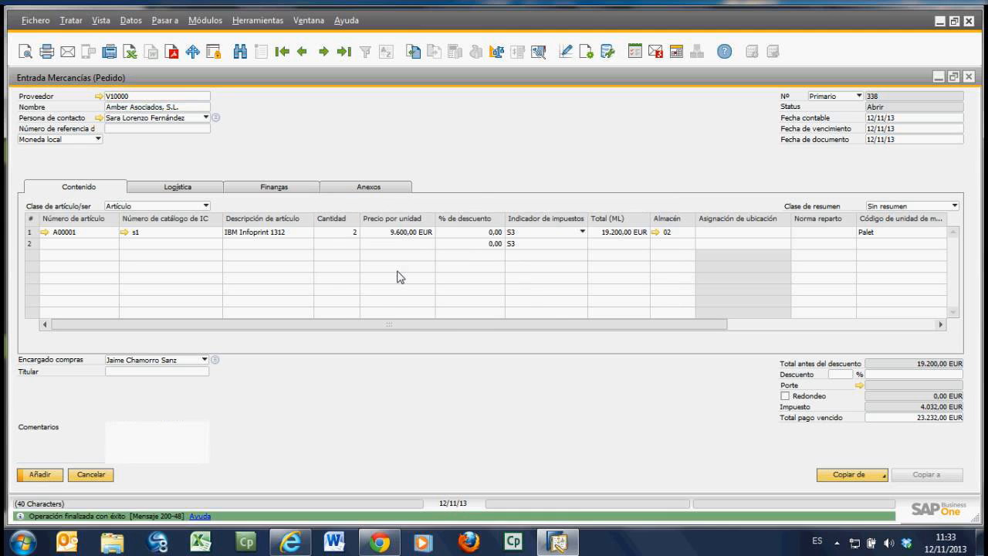
Step: Copy the last goods receipt to a goods return (Devolución de mercancías) and set the A00001 quantity to 1
{"action": "left_click", "coordinate": [343, 53]}
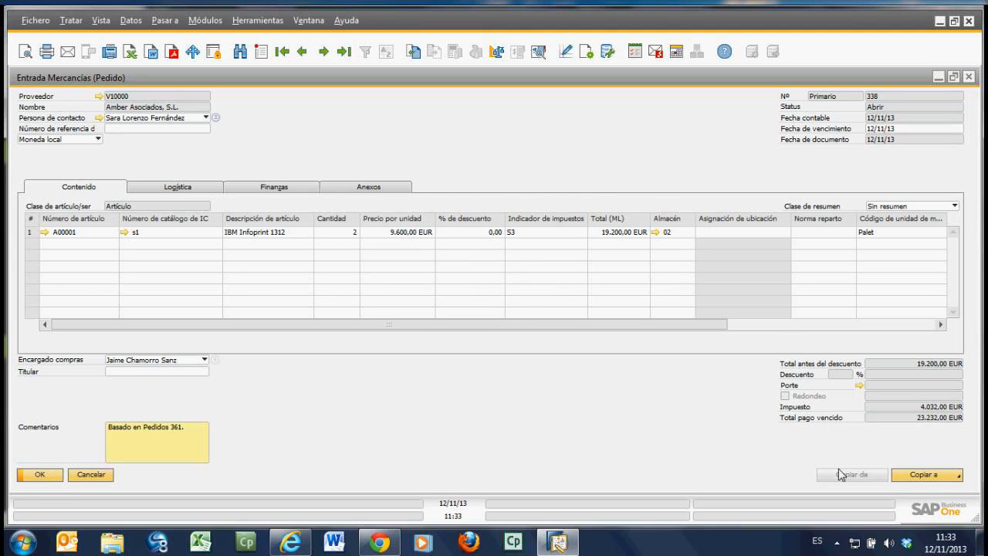
{"action": "left_click", "coordinate": [914, 475]}
{"action": "left_click", "coordinate": [909, 455]}
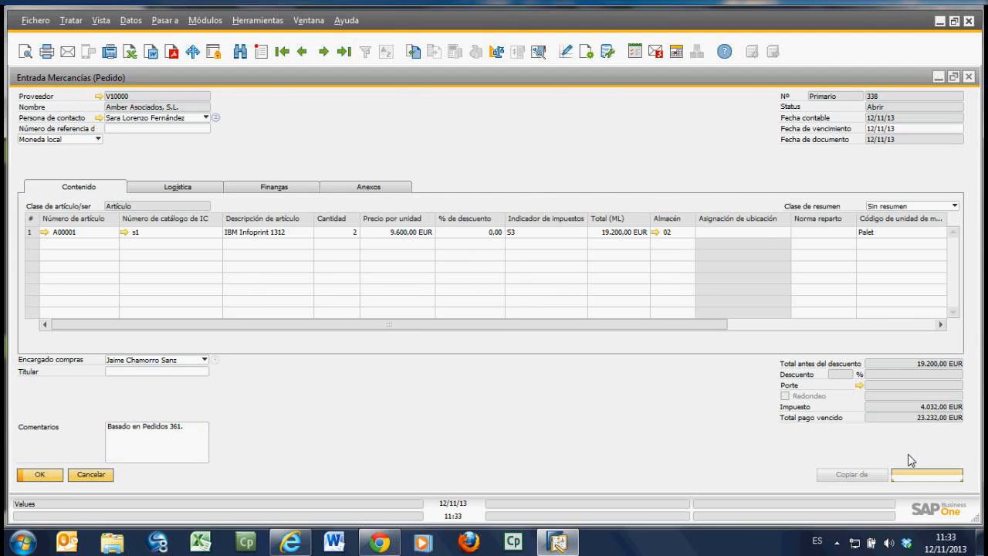
{"action": "left_click", "coordinate": [357, 235]}
{"action": "type", "text": "1"}
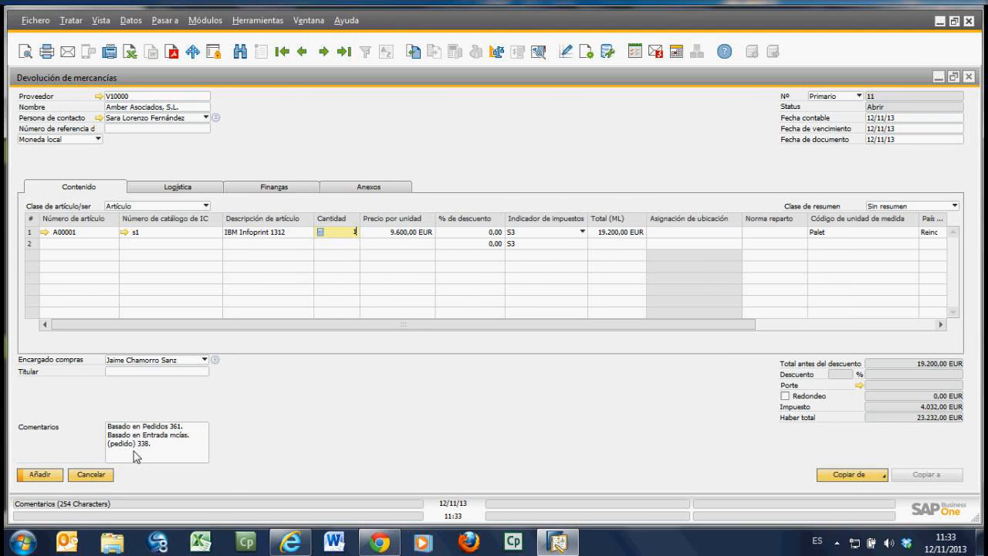
{"action": "key", "text": "Tab"}
Step: Add the goods return and agree to reopen the items in the original order
{"action": "left_click", "coordinate": [48, 479]}
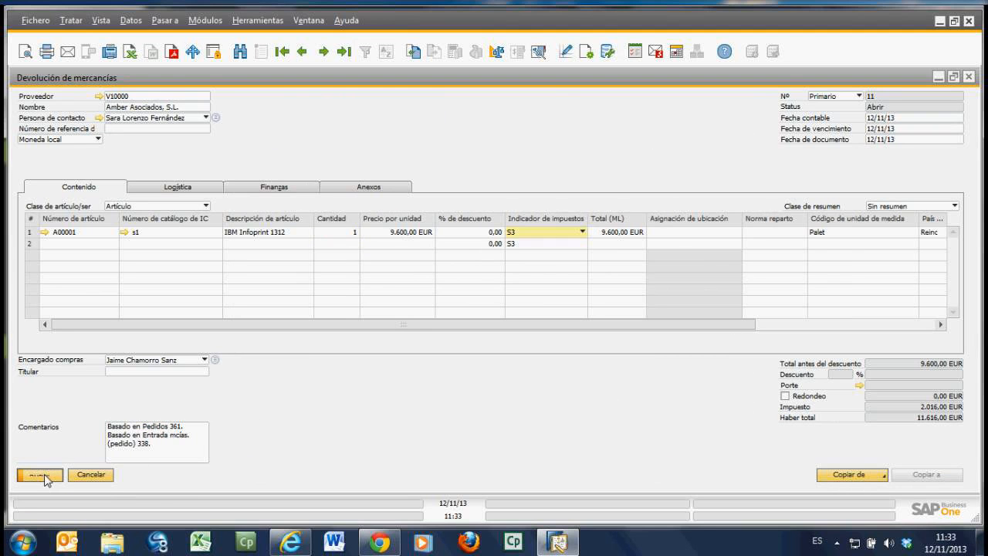
{"action": "left_click", "coordinate": [344, 291]}
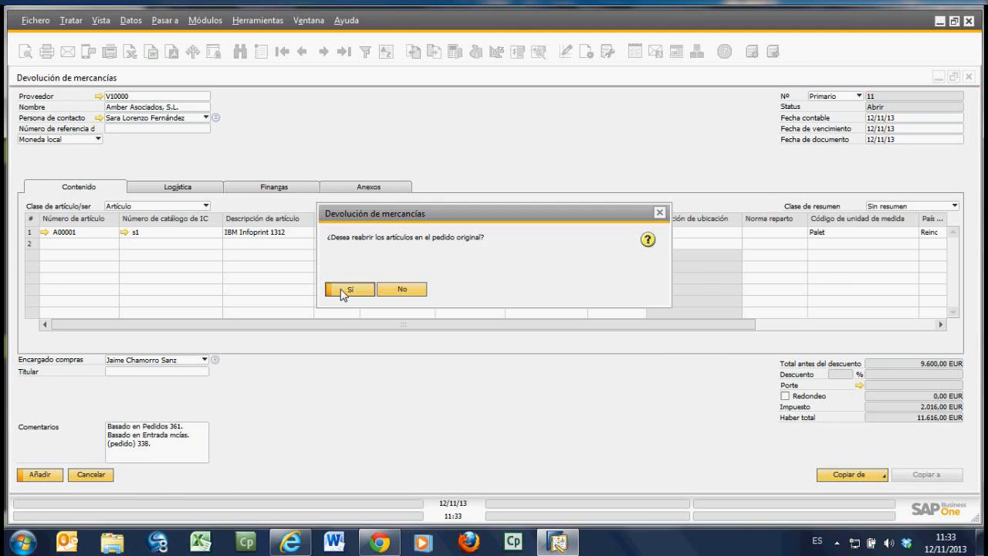
{"action": "left_click", "coordinate": [344, 292]}
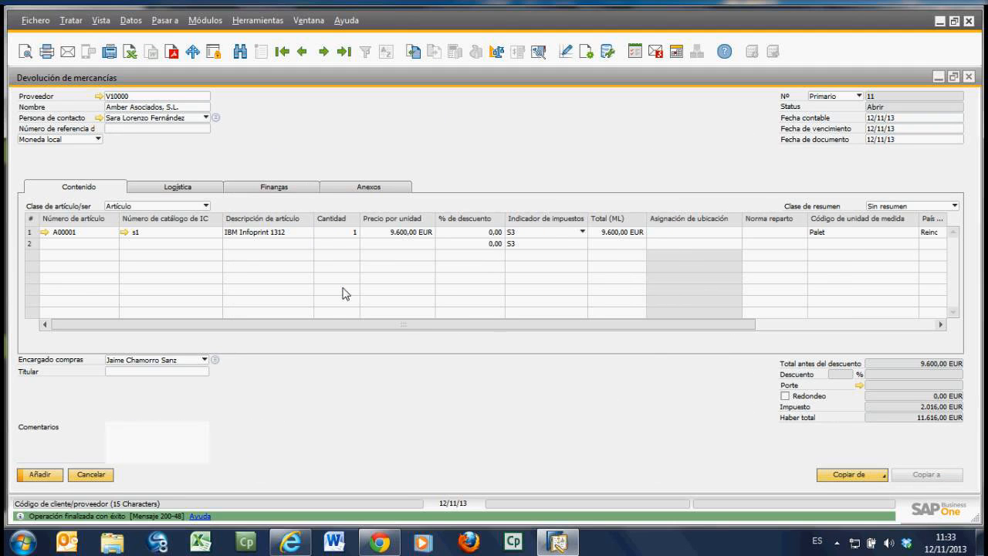
Step: Open the last goods return's base document and examine the relationship map linking the order, receipt and return
{"action": "left_click", "coordinate": [347, 53]}
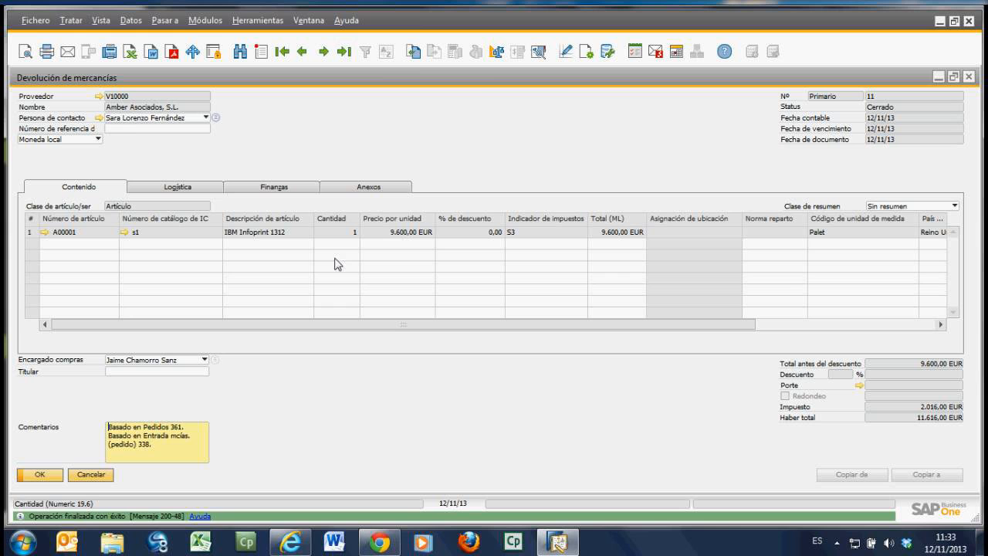
{"action": "left_click", "coordinate": [415, 52]}
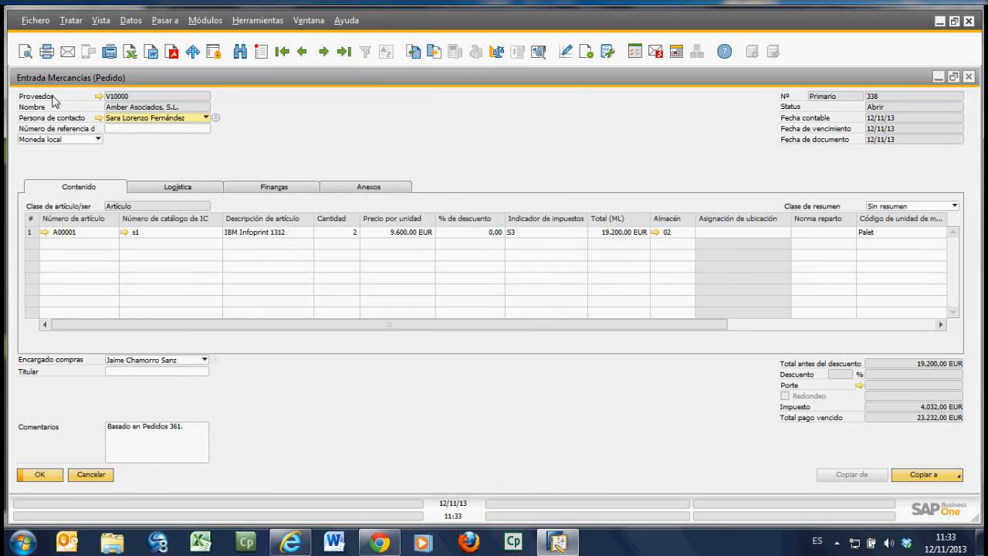
{"action": "right_click", "coordinate": [478, 147]}
{"action": "left_click", "coordinate": [552, 330]}
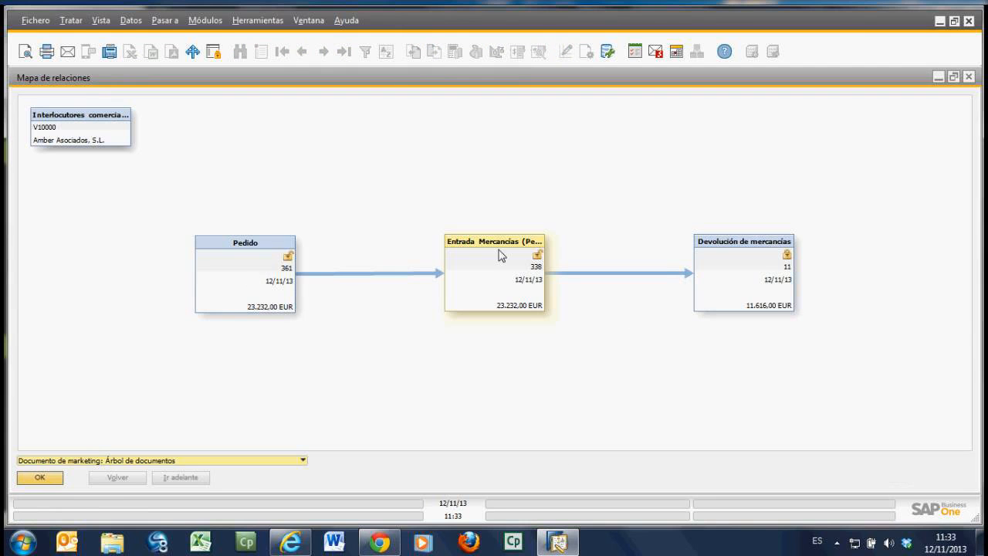
{"action": "left_click", "coordinate": [507, 269]}
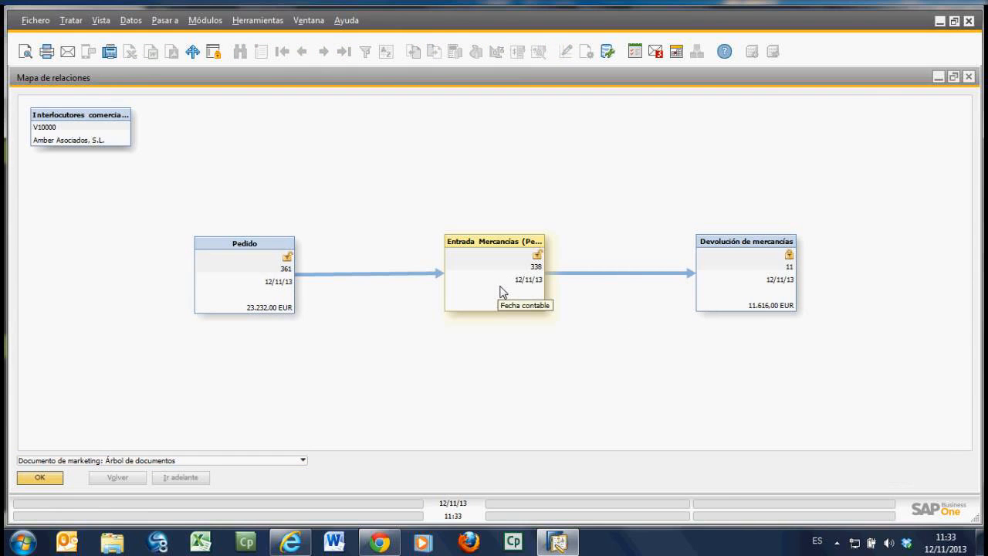
Step: Copy the goods receipt based on the purchase order to a supplier invoice (Factura de proveedores) and add the invoice
{"action": "left_click", "coordinate": [58, 478]}
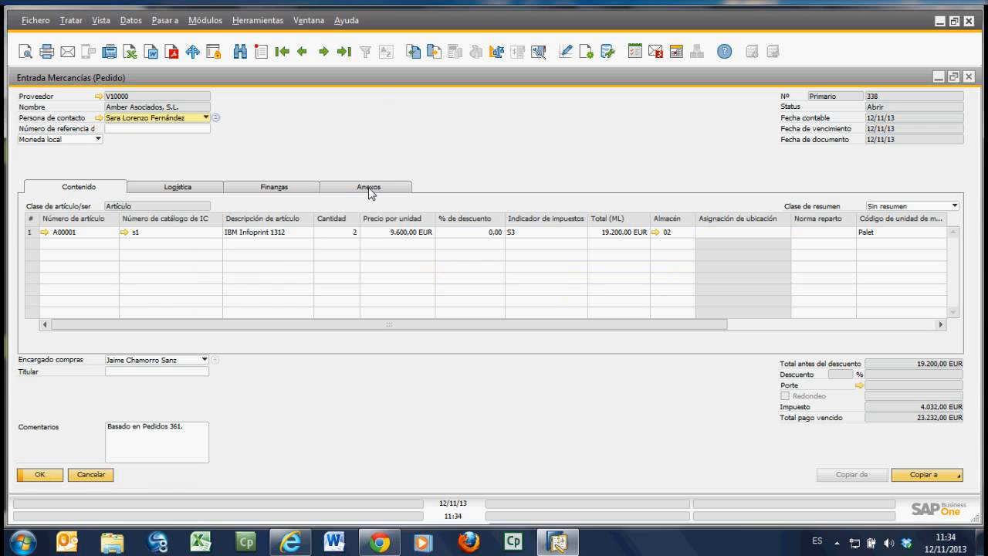
{"action": "left_click", "coordinate": [303, 51]}
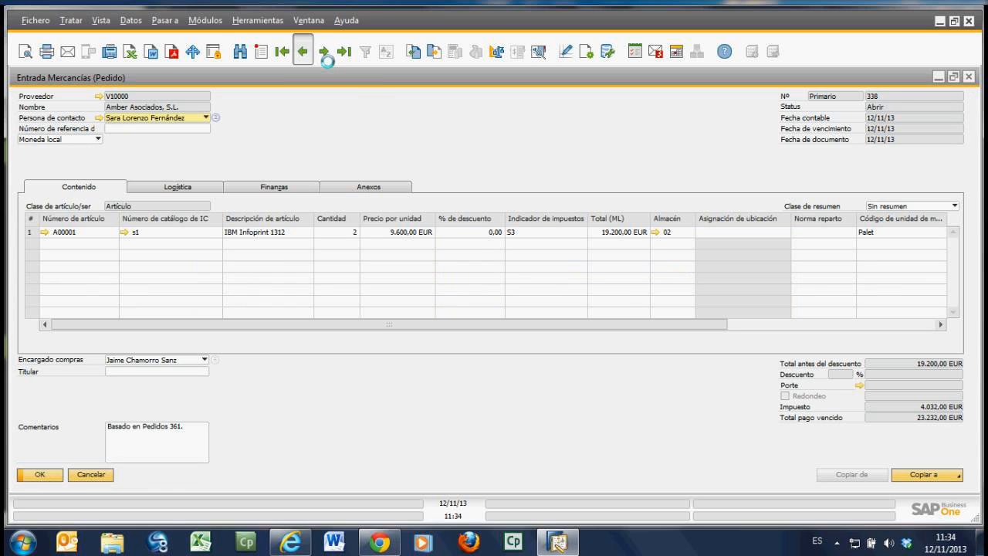
{"action": "left_click", "coordinate": [921, 474]}
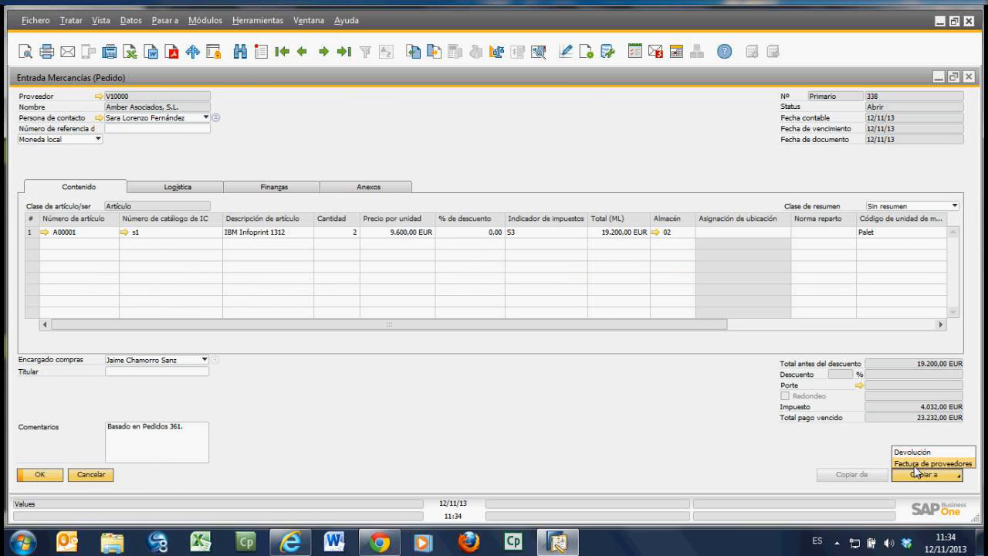
{"action": "left_click", "coordinate": [917, 464]}
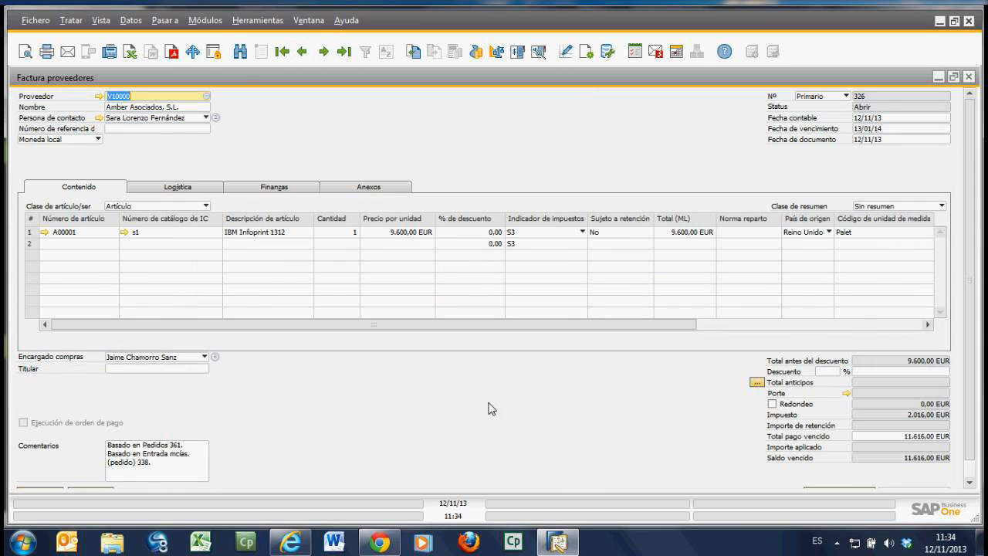
{"action": "left_click", "coordinate": [344, 234]}
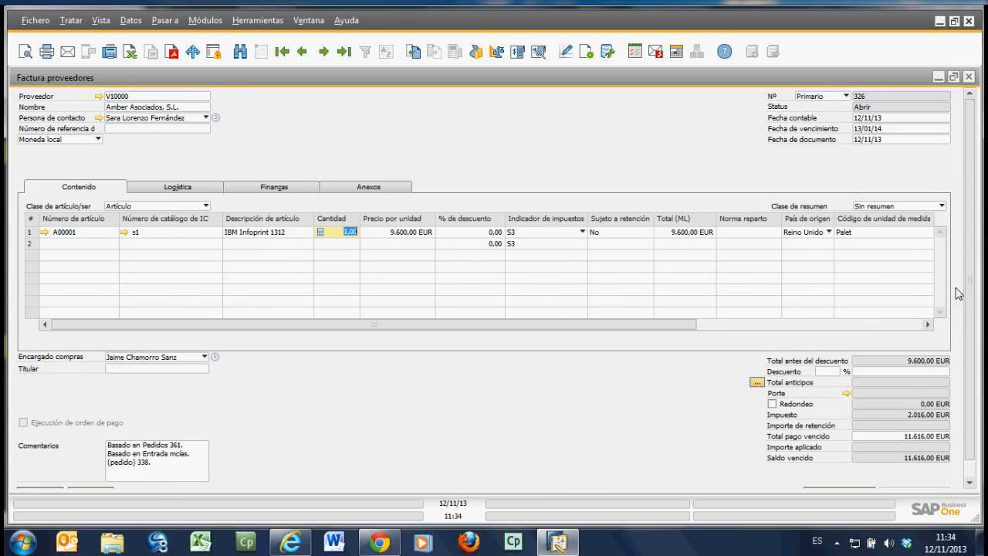
{"action": "scroll", "coordinate": [957, 294], "scroll_direction": "down", "scroll_amount": 1}
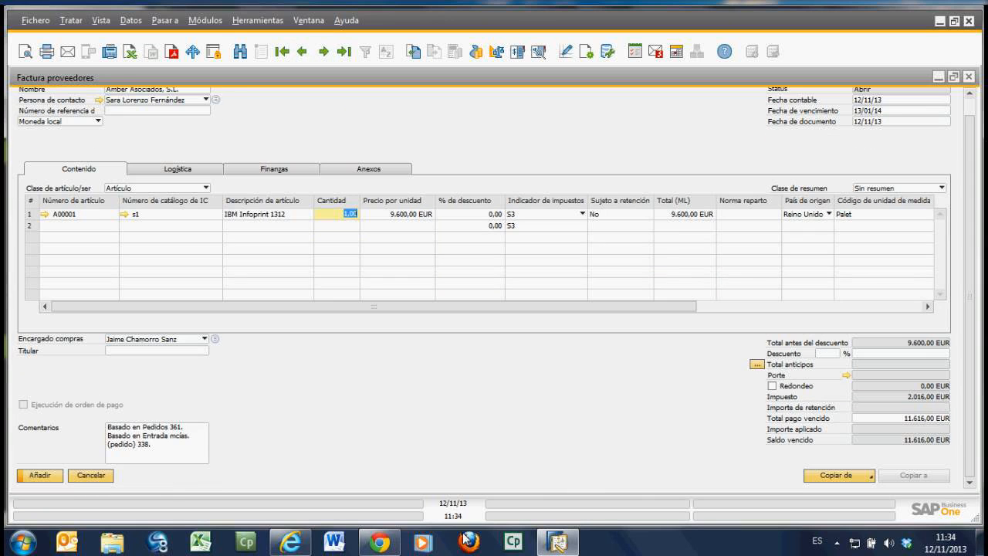
{"action": "left_click", "coordinate": [40, 475]}
{"action": "left_click", "coordinate": [349, 289]}
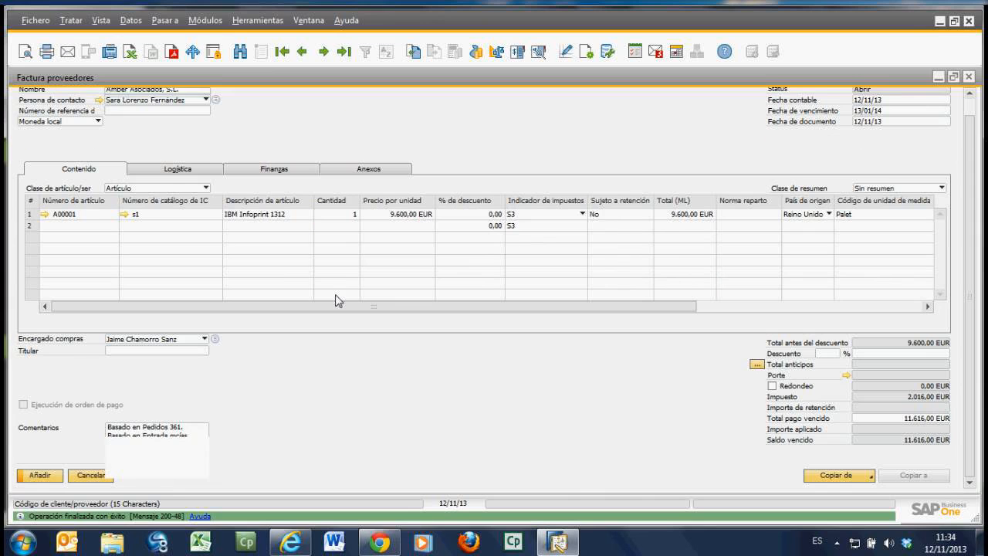
Step: Open the last supplier invoice's relationship map and rearrange it to show the invoice and goods return branching from the goods receipt
{"action": "left_click", "coordinate": [344, 51]}
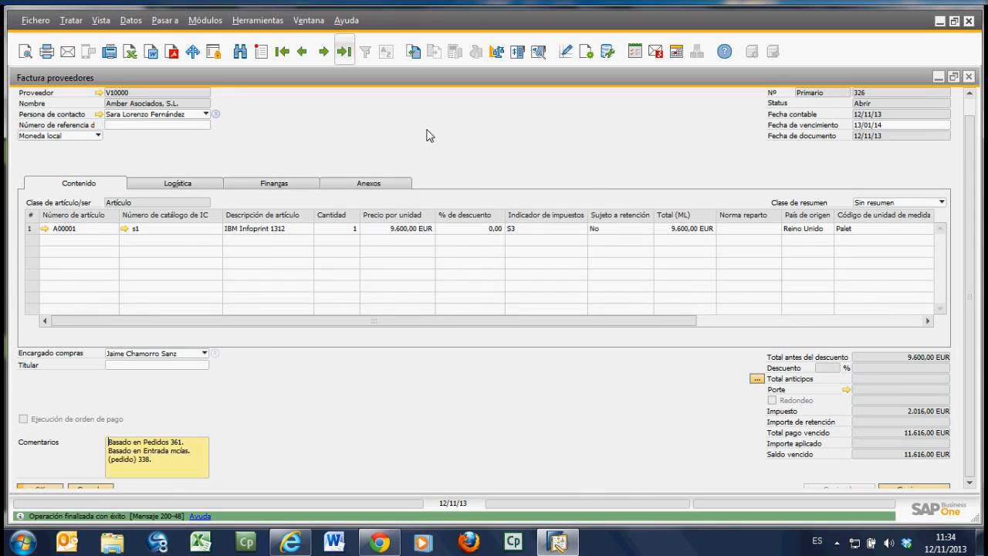
{"action": "right_click", "coordinate": [427, 131]}
{"action": "left_click", "coordinate": [498, 312]}
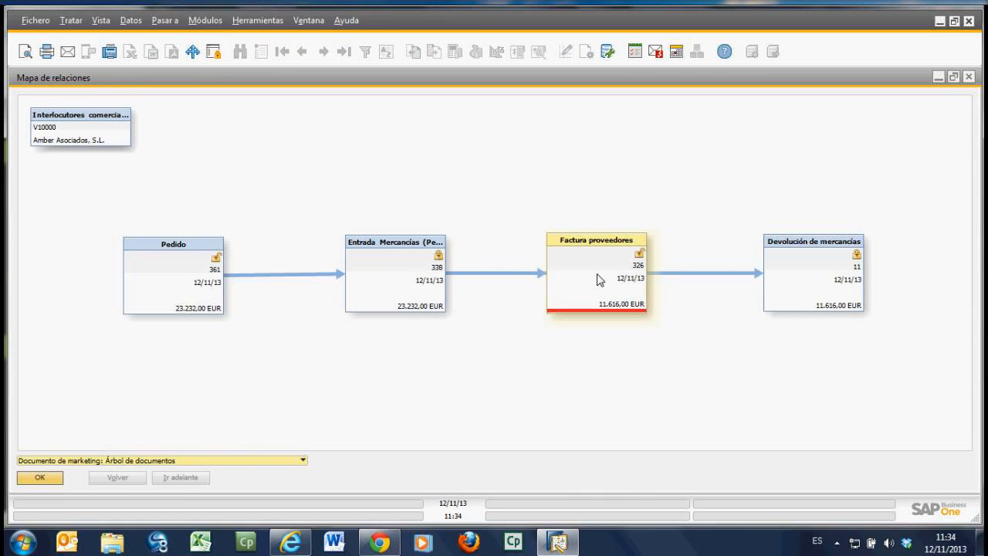
{"action": "left_click_drag", "start_coordinate": [597, 280], "coordinate": [591, 194]}
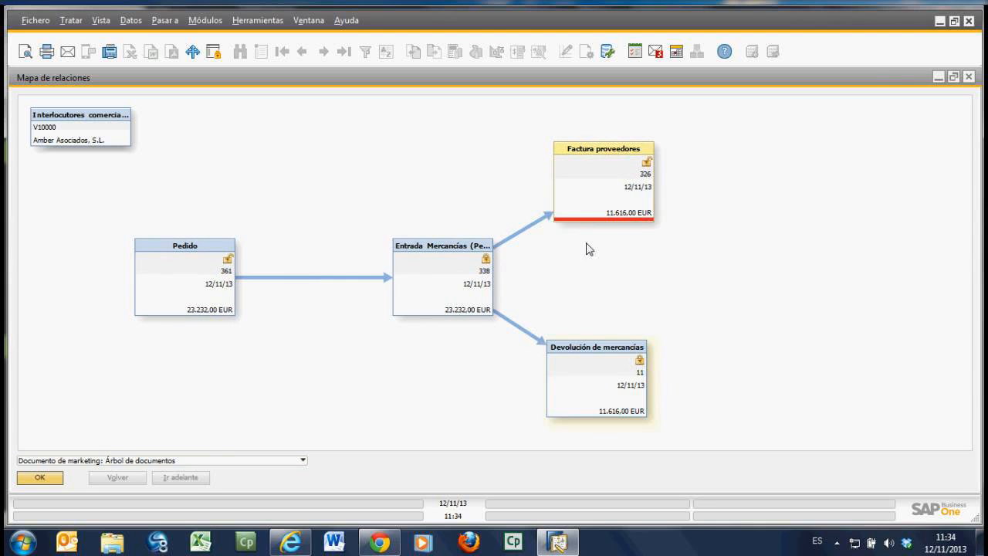
{"action": "left_click", "coordinate": [970, 79]}
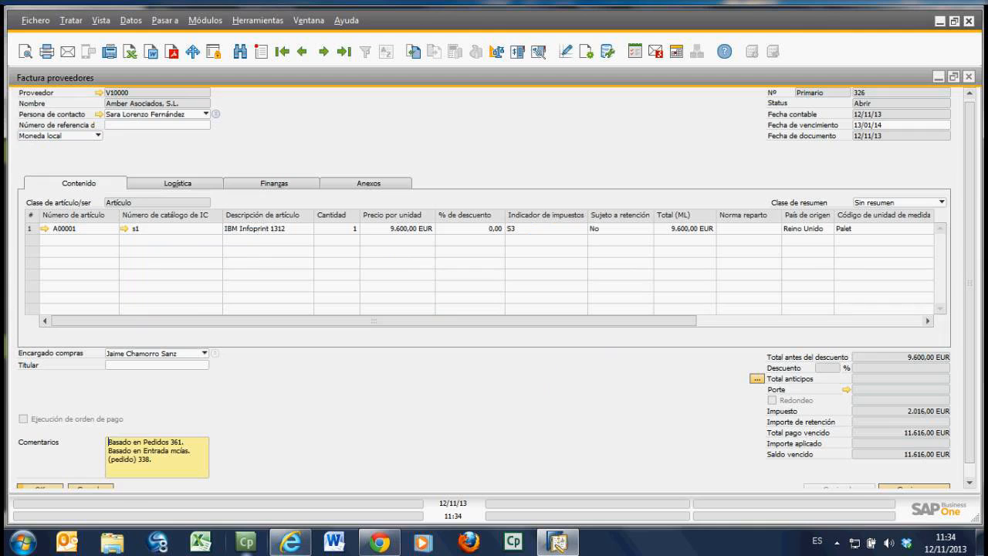
Step: Switch to the AnyMeeting webinar window to check the attendee chat, and return to SAP Business One
{"action": "left_click", "coordinate": [290, 542]}
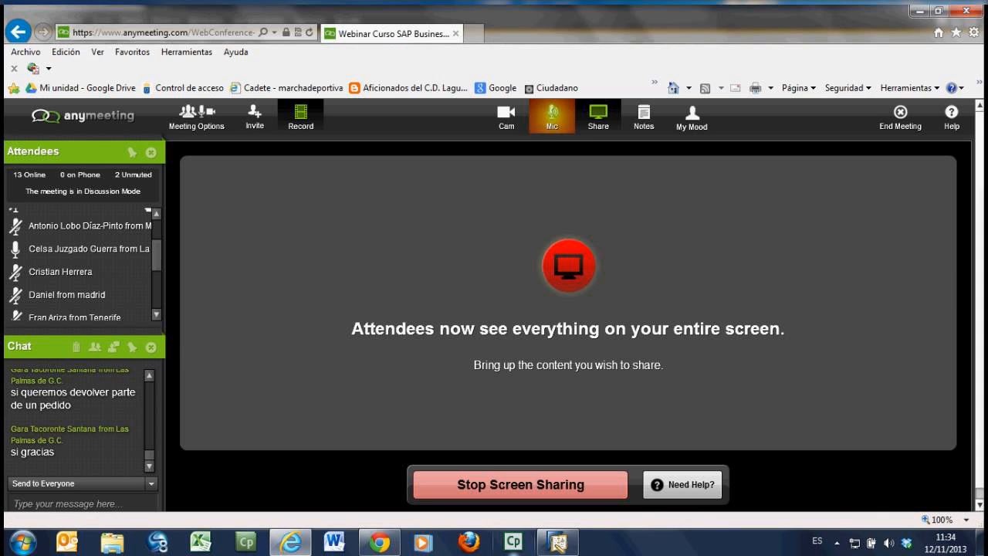
{"action": "mouse_move", "coordinate": [568, 549]}
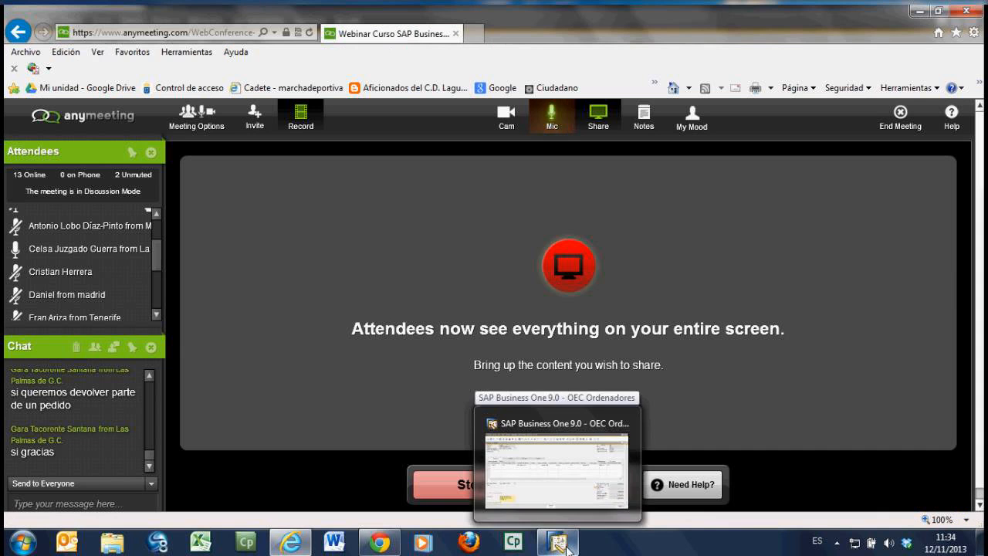
{"action": "left_click", "coordinate": [567, 550]}
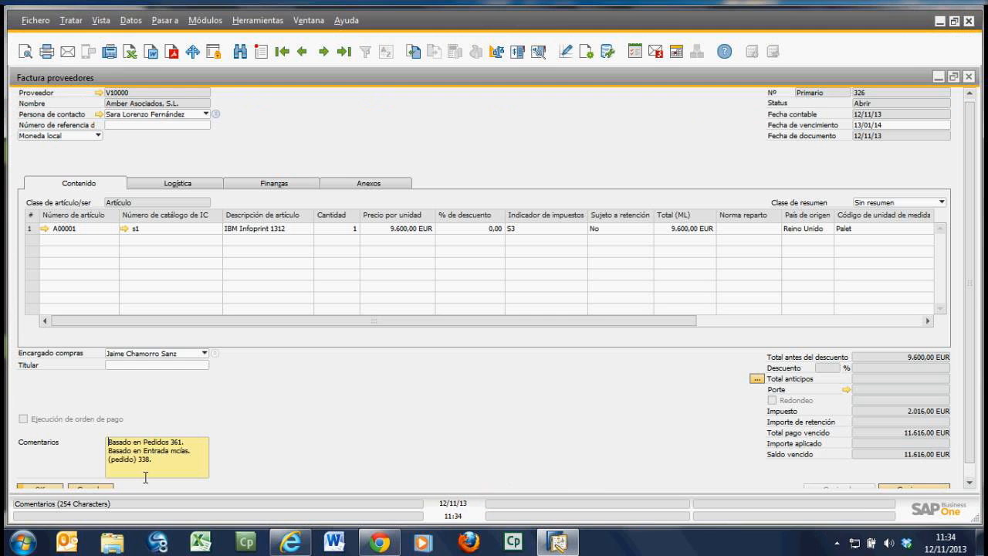
Step: Close the open supplier invoice, goods return and goods receipt documents to get back to the main menu
{"action": "left_click", "coordinate": [90, 489]}
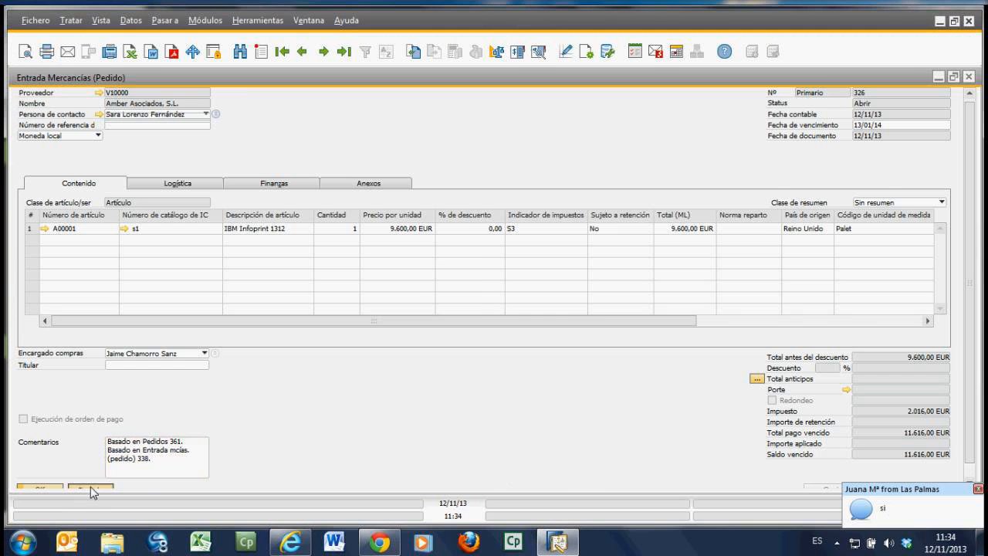
{"action": "left_click", "coordinate": [90, 488]}
{"action": "left_click", "coordinate": [91, 475]}
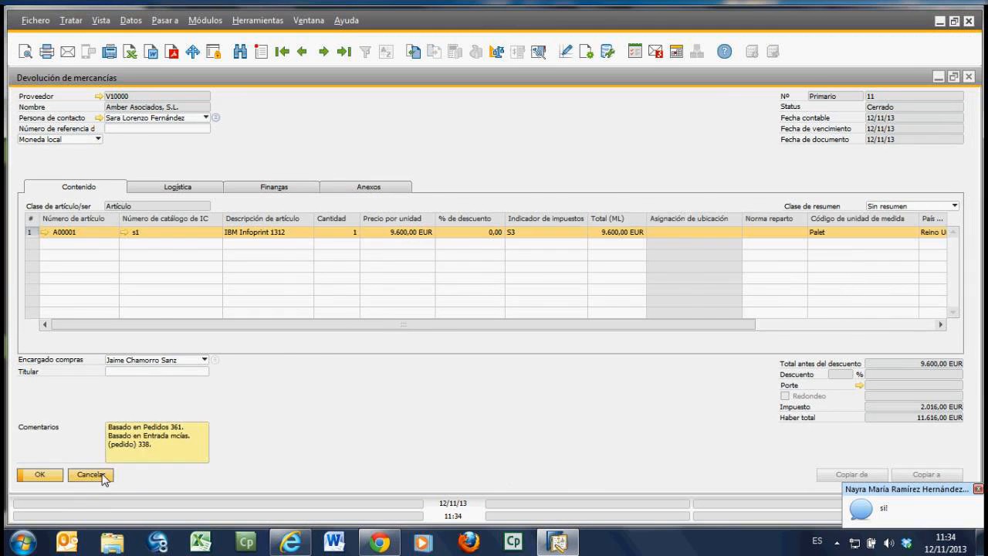
{"action": "left_click", "coordinate": [91, 475]}
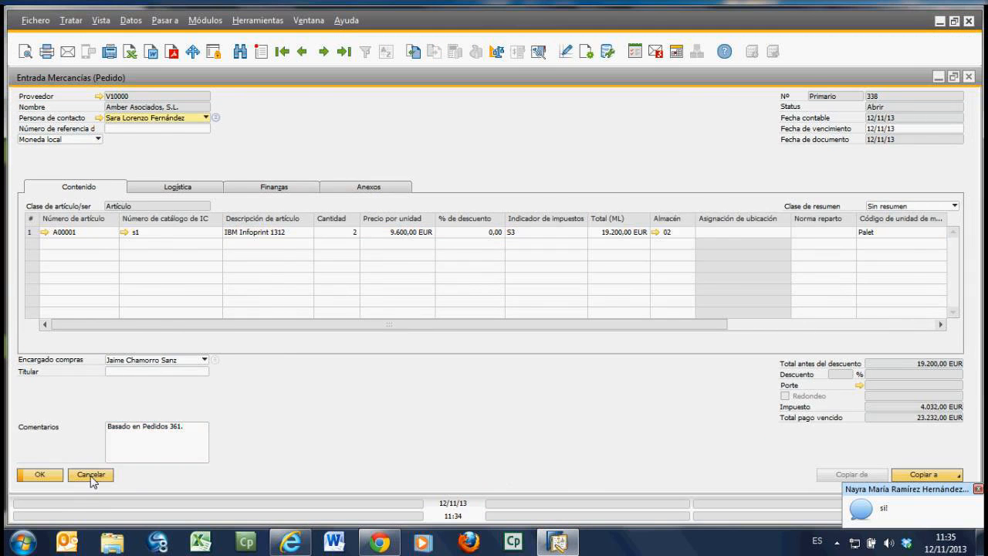
{"action": "left_click", "coordinate": [91, 476]}
{"action": "left_click", "coordinate": [205, 470]}
Step: Expand the Finanzas module in the main menu and switch to the AnyMeeting window to read the latest chat question
{"action": "left_click", "coordinate": [155, 135]}
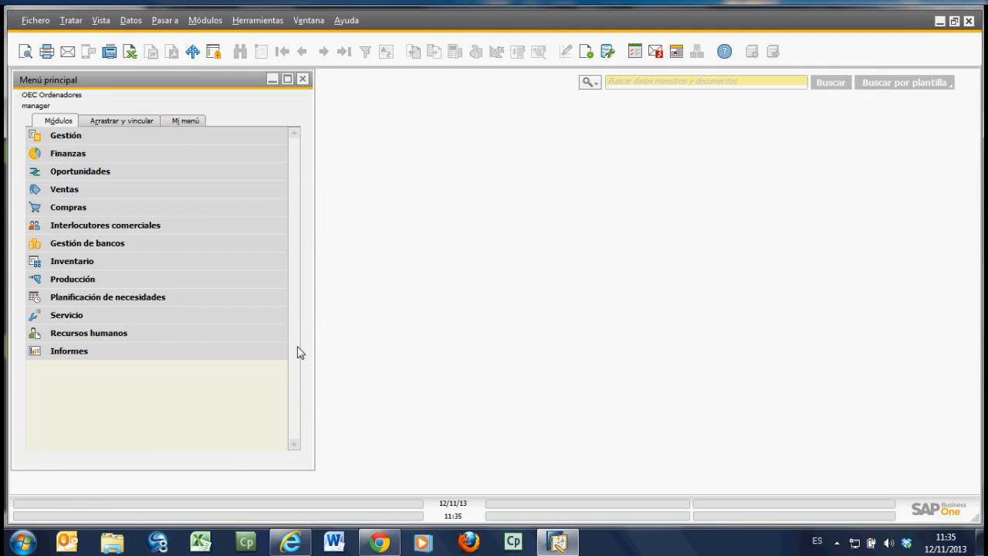
{"action": "left_click", "coordinate": [106, 155]}
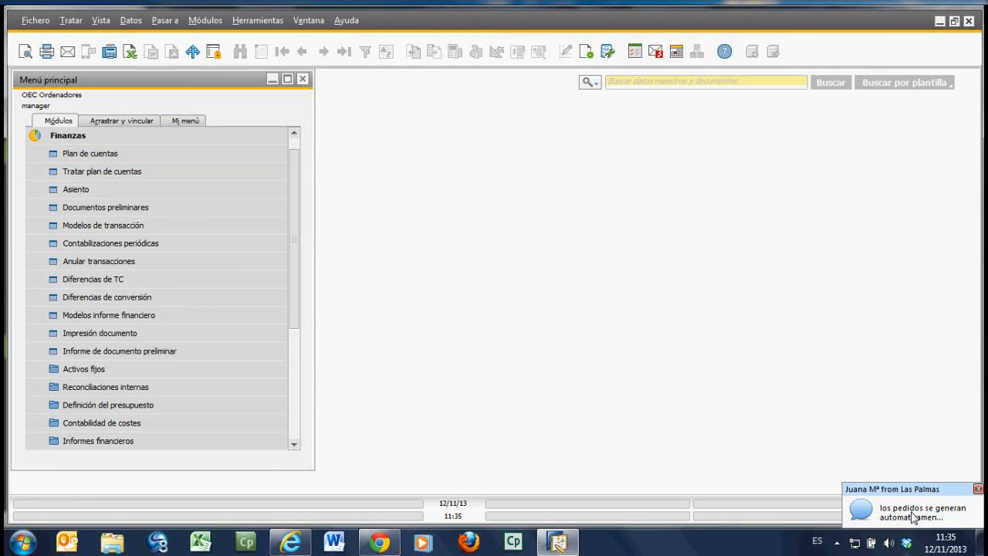
{"action": "left_click", "coordinate": [287, 541]}
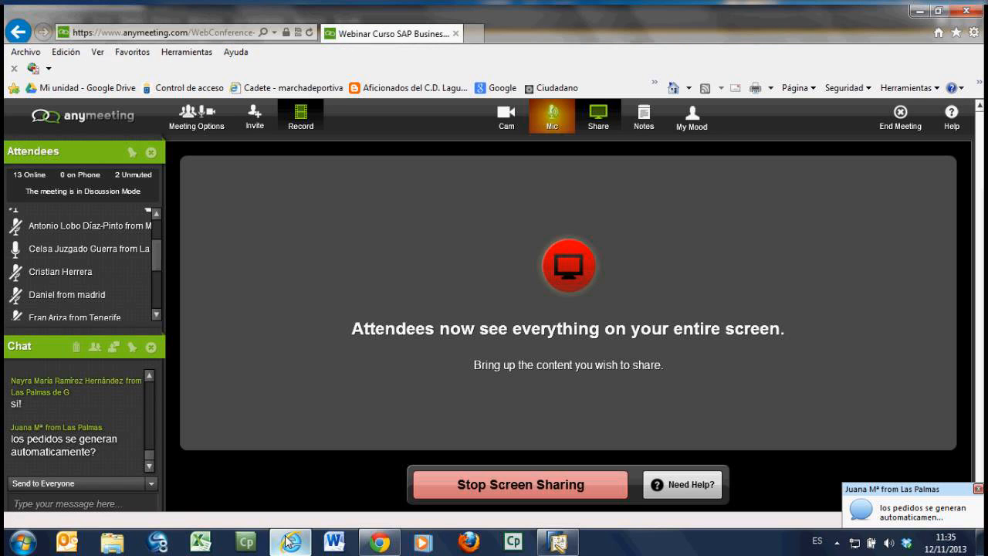
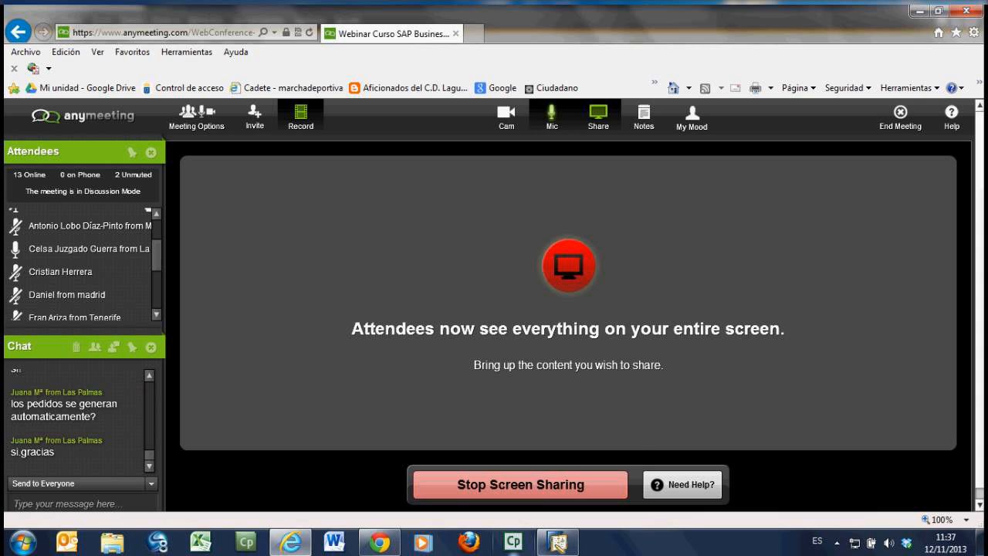
Step: Switch back to SAP Business One, open the Plan de cuentas and look through its account categories, returning to Activo
{"action": "left_click", "coordinate": [560, 544]}
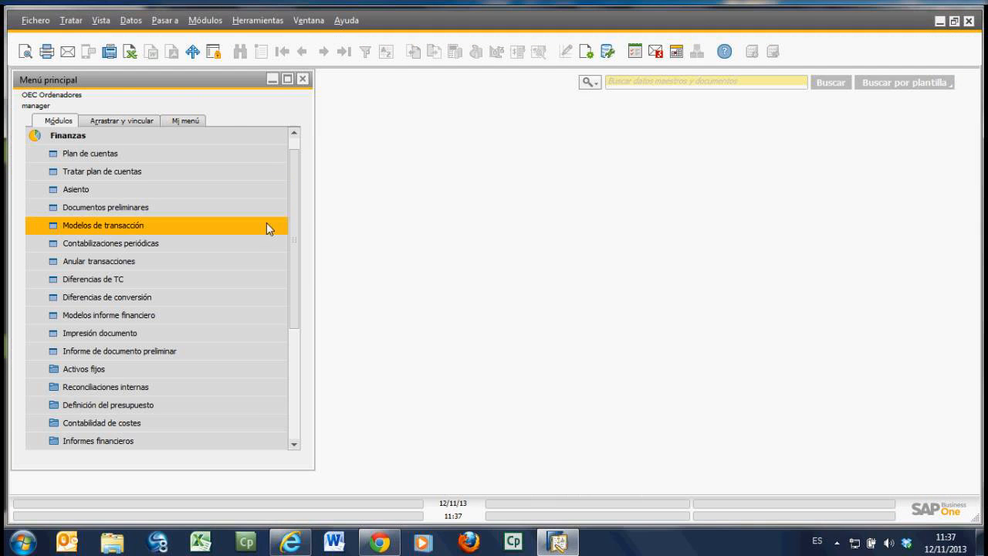
{"action": "left_click", "coordinate": [129, 162]}
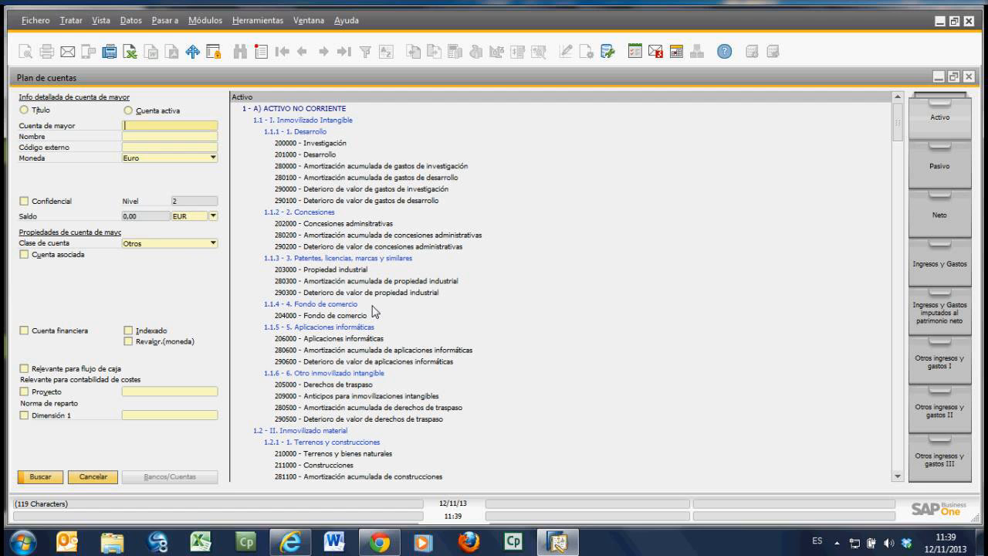
{"action": "left_click", "coordinate": [944, 171]}
{"action": "left_click", "coordinate": [944, 218]}
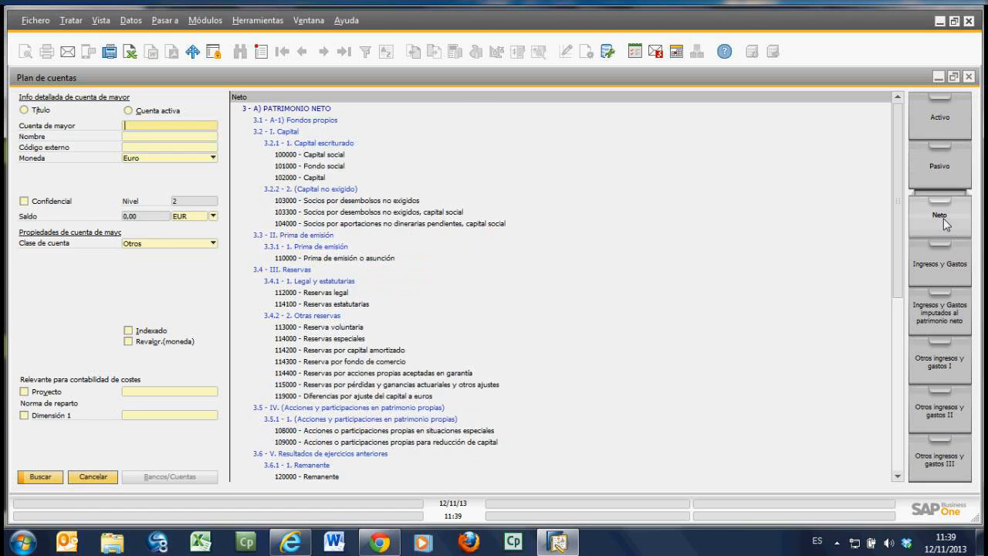
{"action": "left_click", "coordinate": [934, 264]}
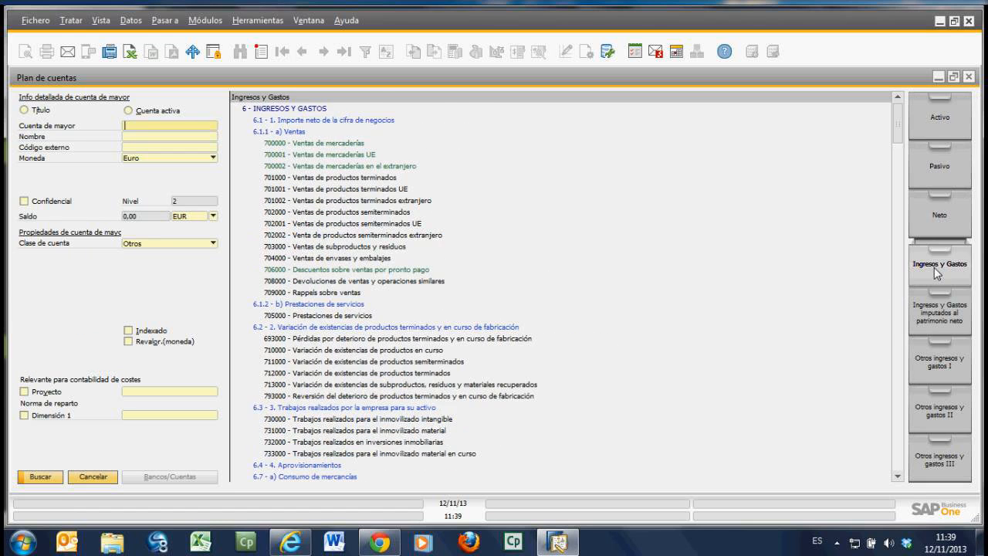
{"action": "left_click", "coordinate": [929, 325]}
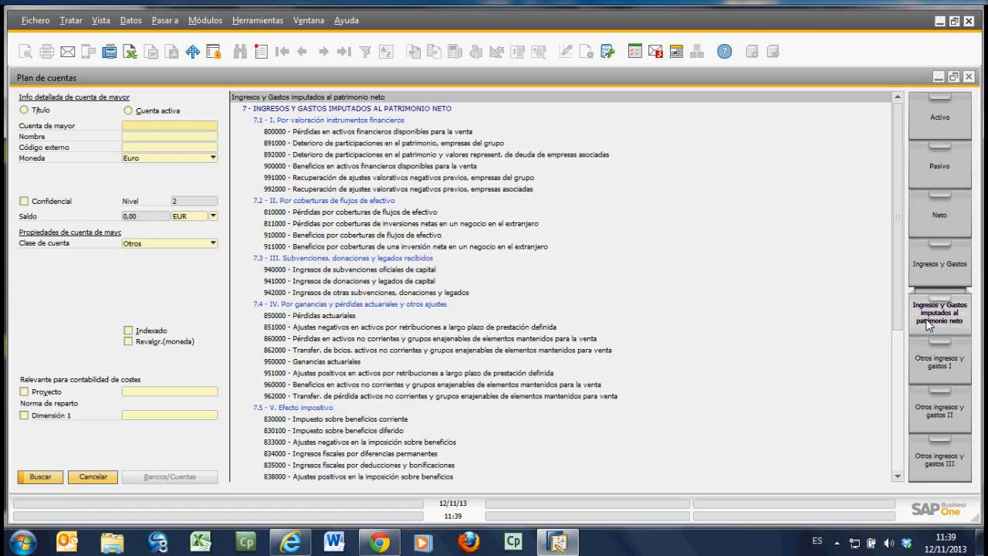
{"action": "left_click", "coordinate": [938, 362]}
{"action": "left_click", "coordinate": [940, 414]}
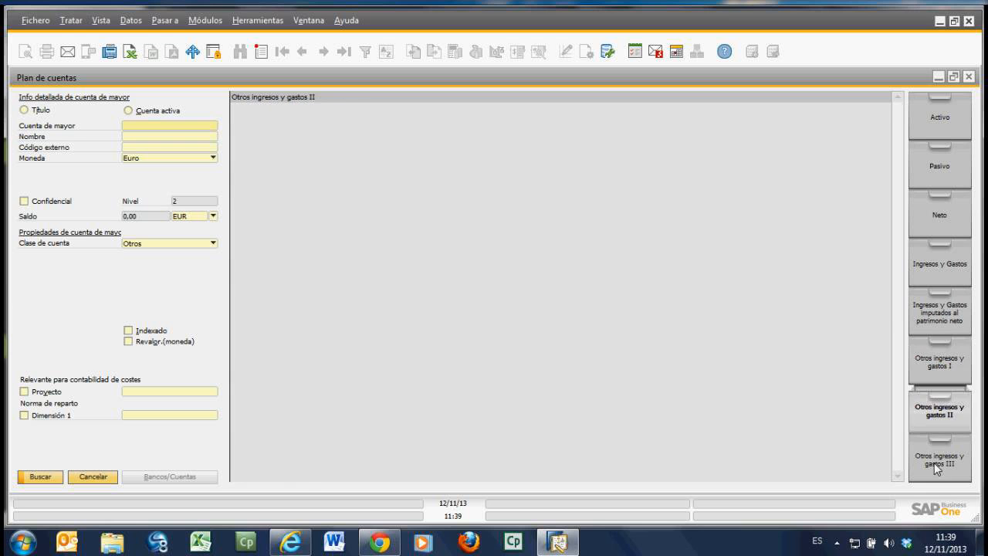
{"action": "left_click", "coordinate": [935, 463]}
{"action": "left_click", "coordinate": [939, 354]}
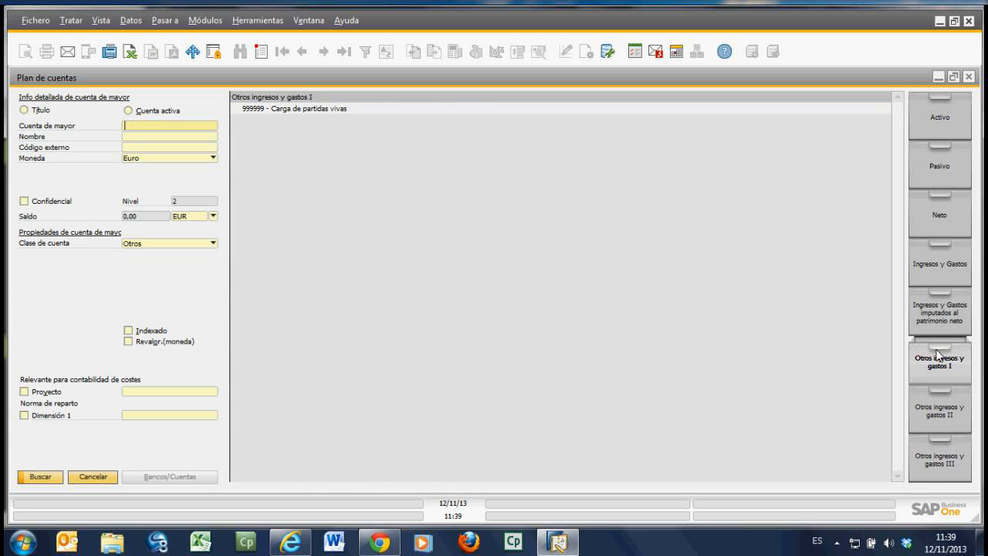
{"action": "left_click", "coordinate": [941, 319]}
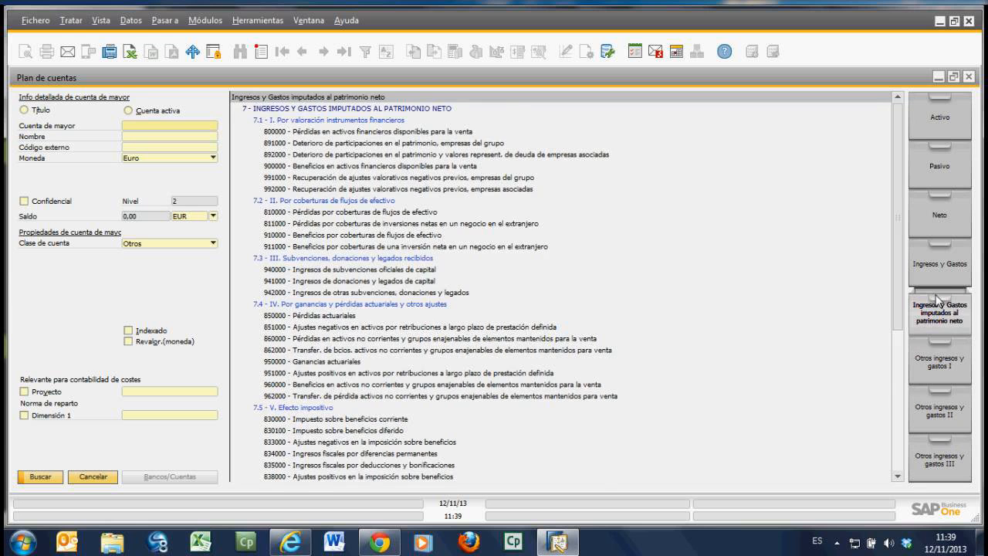
{"action": "left_click", "coordinate": [940, 117]}
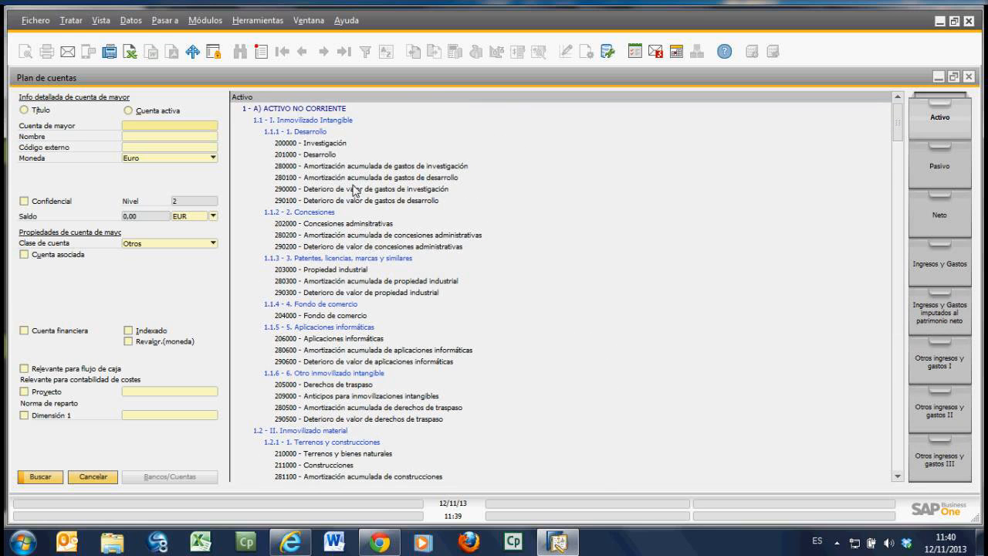
Step: Select account 281200 under Inmovilizado material, view its detailed account information and close that window without changes
{"action": "scroll", "coordinate": [377, 317], "scroll_direction": "down", "scroll_amount": 2}
{"action": "scroll", "coordinate": [377, 316], "scroll_direction": "down", "scroll_amount": 3}
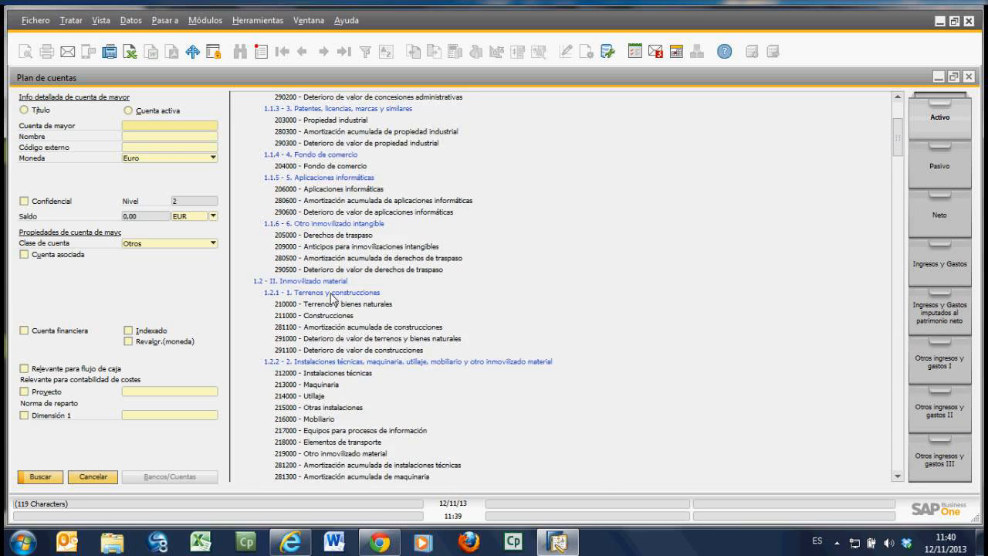
{"action": "scroll", "coordinate": [332, 301], "scroll_direction": "down", "scroll_amount": 2}
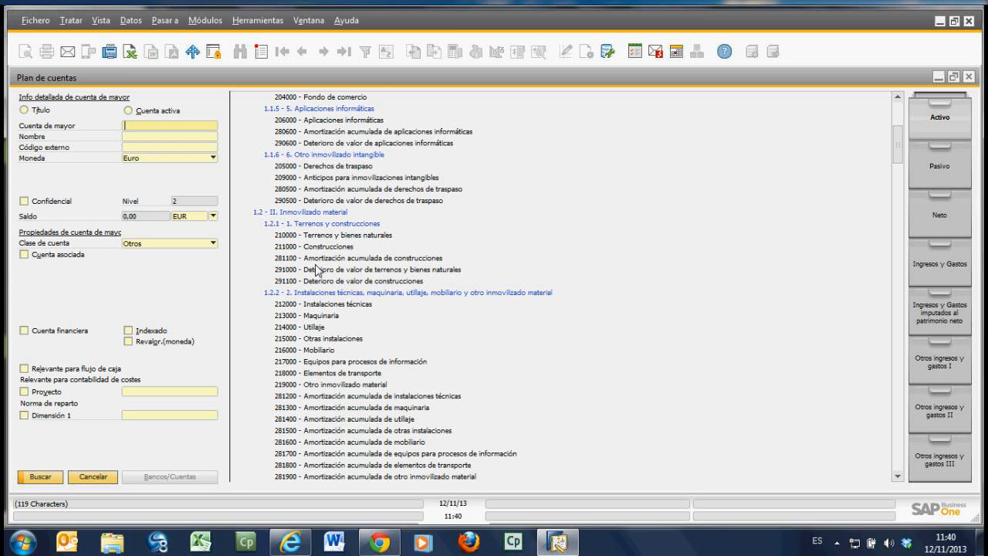
{"action": "scroll", "coordinate": [332, 324], "scroll_direction": "down", "scroll_amount": 1}
{"action": "left_click", "coordinate": [347, 377]}
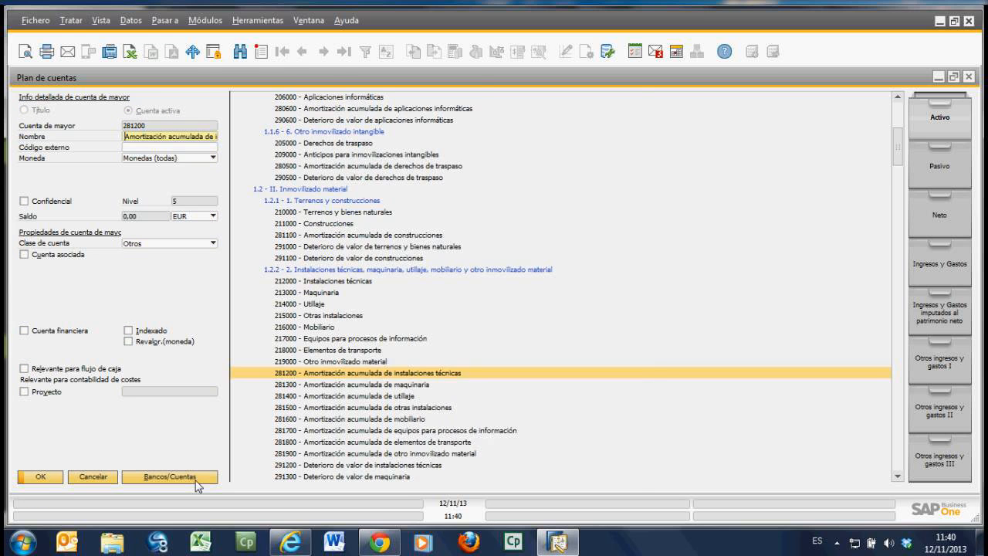
{"action": "left_click", "coordinate": [195, 479]}
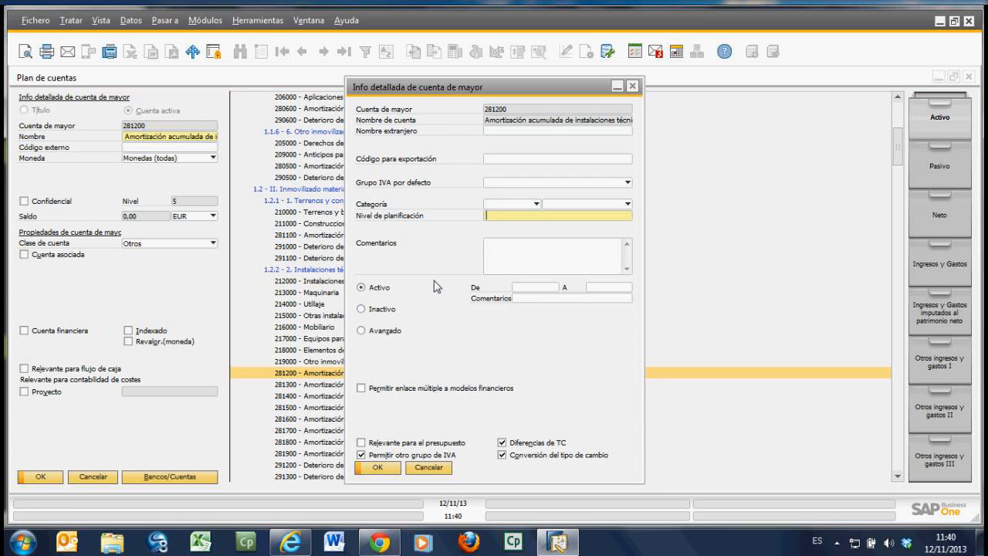
{"action": "left_click", "coordinate": [633, 86]}
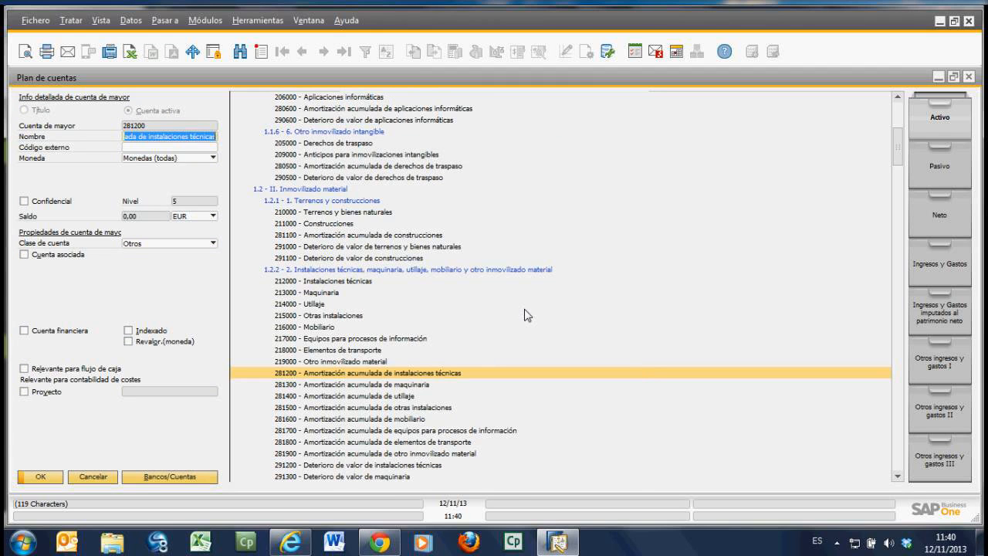
Step: Search the chart of accounts for 572 and open account 572000, Bancos e instituciones de crédito
{"action": "scroll", "coordinate": [352, 301], "scroll_direction": "down", "scroll_amount": 2}
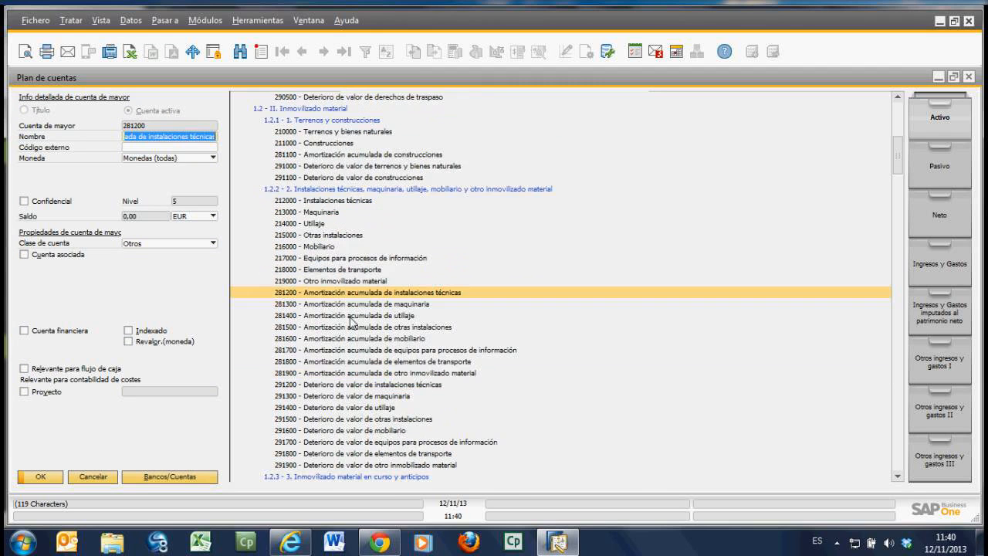
{"action": "scroll", "coordinate": [352, 323], "scroll_direction": "down", "scroll_amount": 2}
{"action": "scroll", "coordinate": [339, 320], "scroll_direction": "down", "scroll_amount": 5}
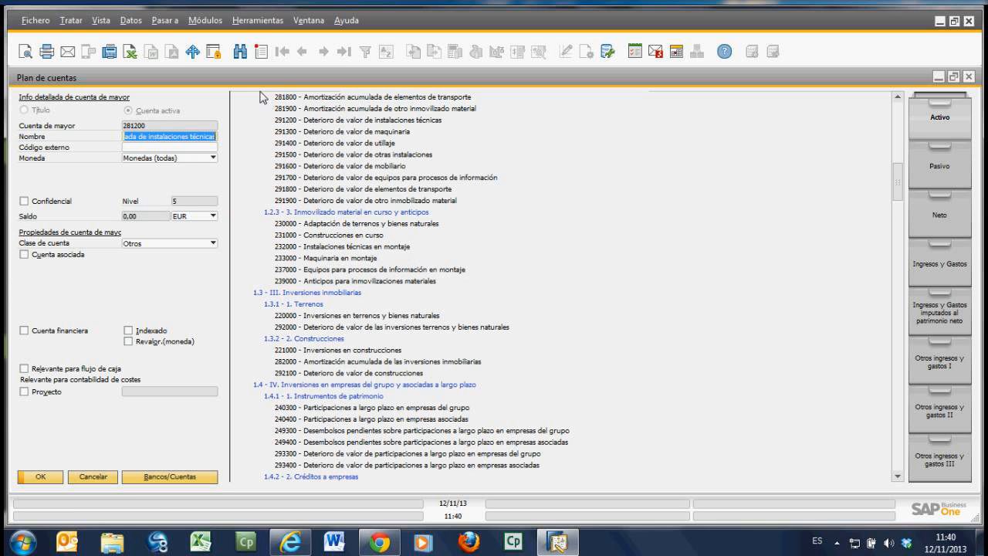
{"action": "left_click", "coordinate": [241, 52]}
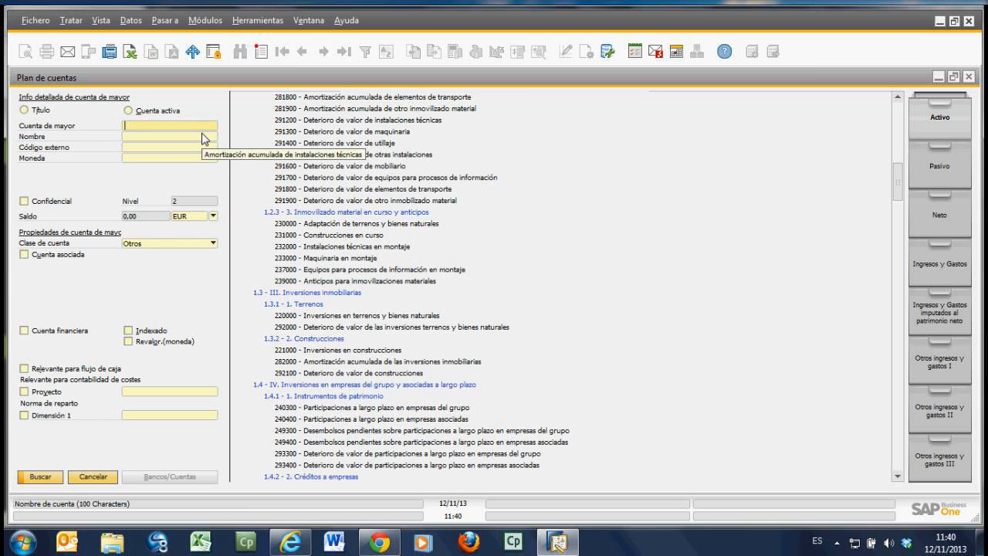
{"action": "type", "text": "572"}
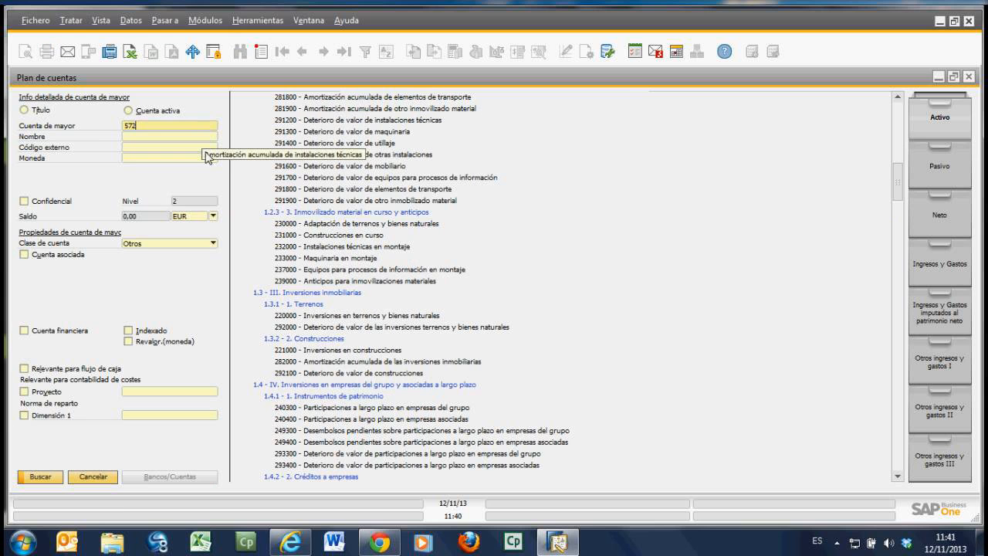
{"action": "left_click", "coordinate": [60, 480]}
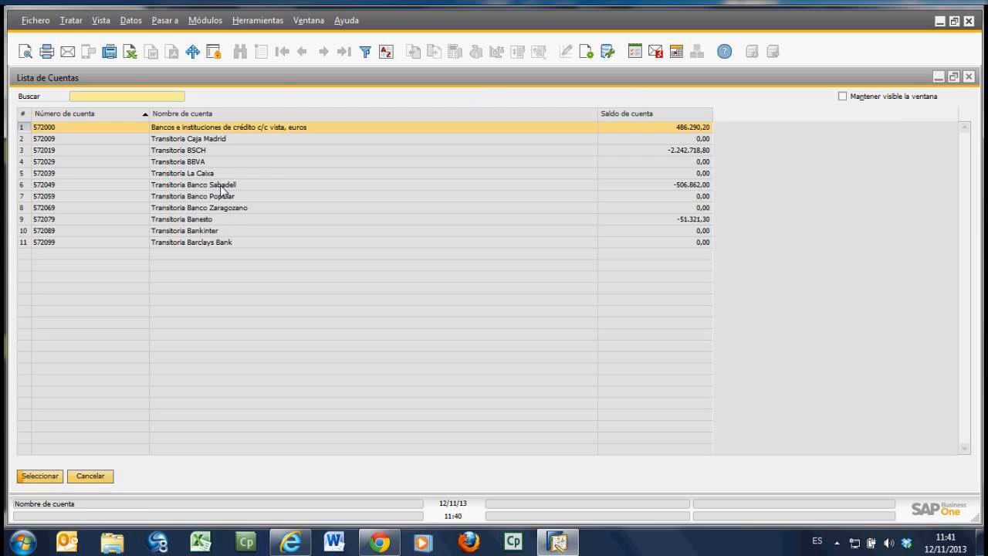
{"action": "double_click", "coordinate": [68, 129]}
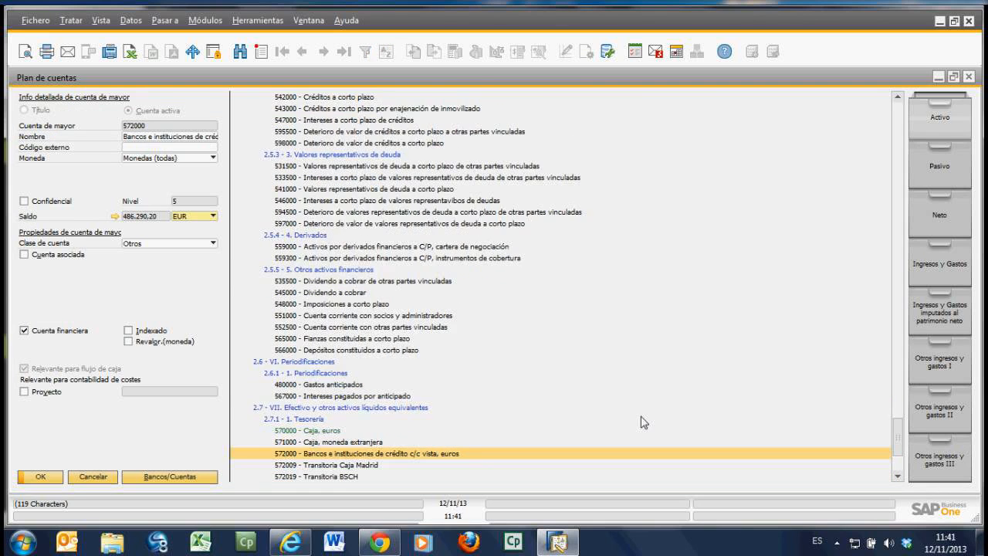
Step: Open account 572000's balance movements in a maximized window, limit the view to the last 10 operations, and remove that limit
{"action": "scroll", "coordinate": [644, 422], "scroll_direction": "down", "scroll_amount": 2}
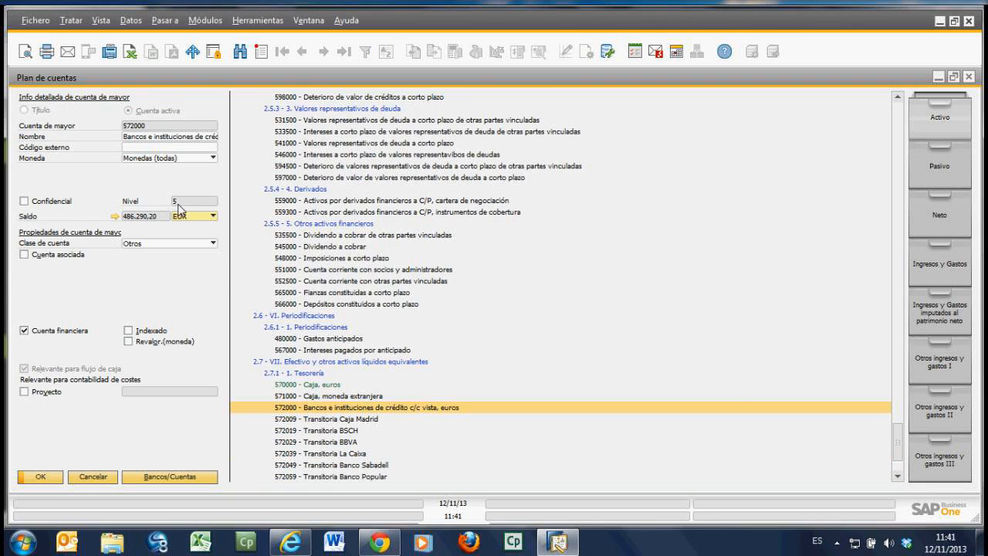
{"action": "left_click", "coordinate": [115, 217]}
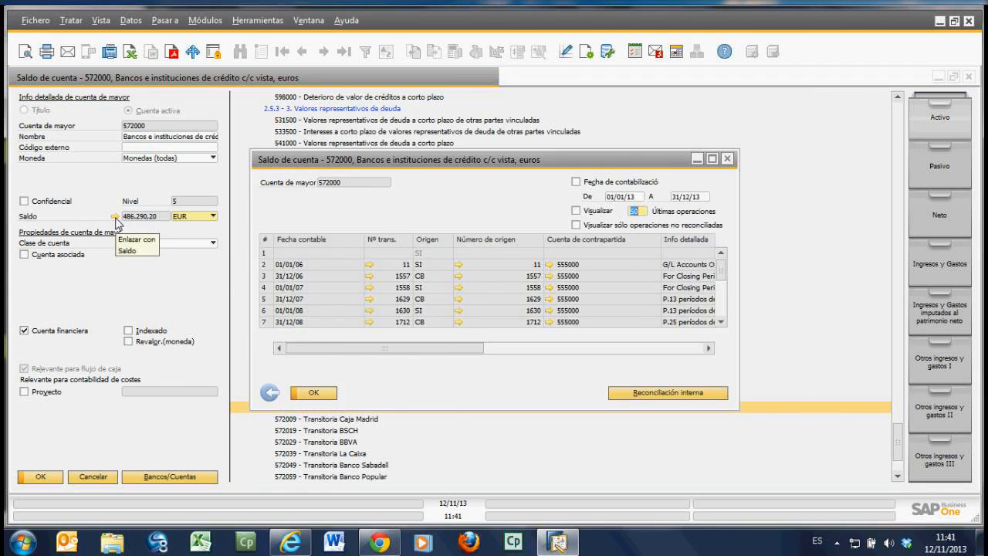
{"action": "left_click", "coordinate": [712, 159]}
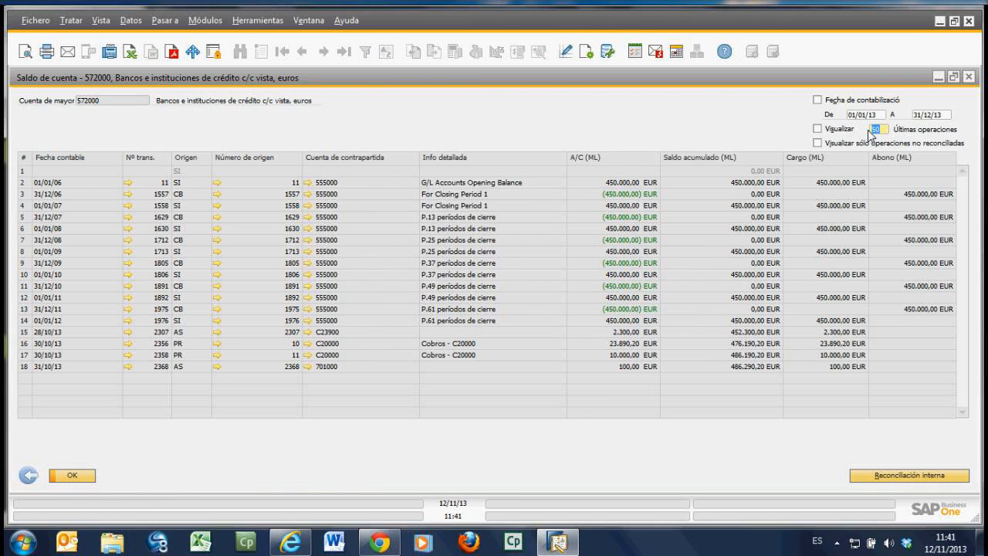
{"action": "type", "text": "10"}
{"action": "left_click", "coordinate": [818, 129]}
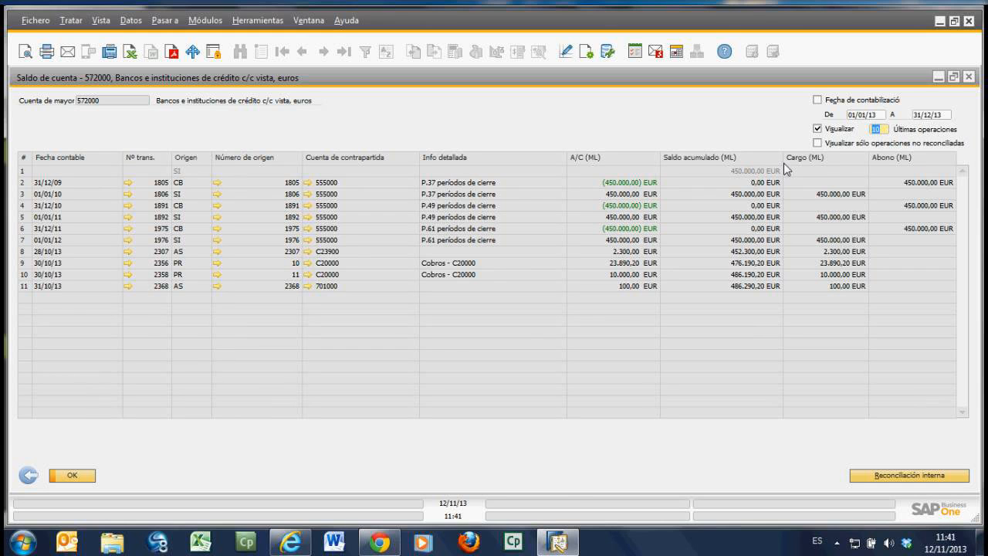
{"action": "left_click", "coordinate": [817, 129]}
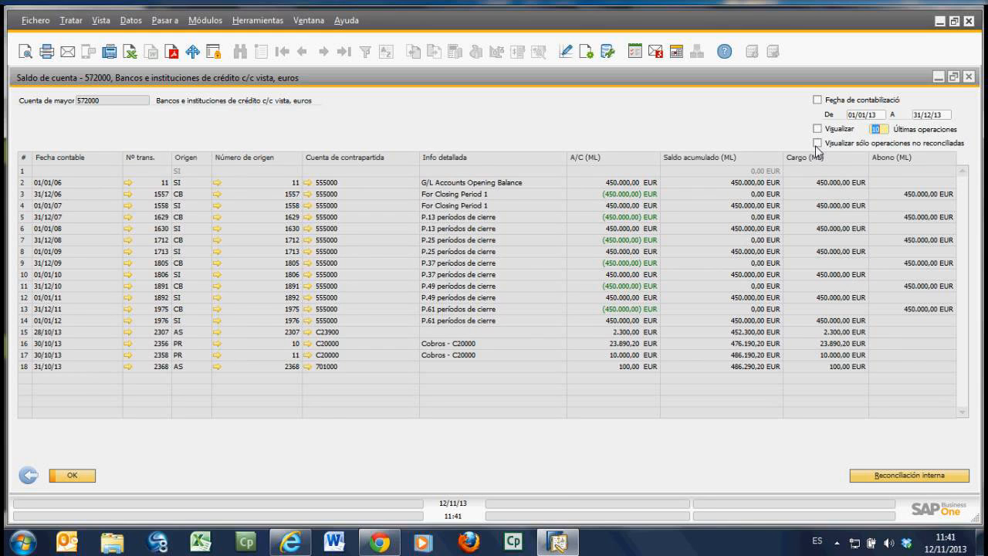
Step: Toggle the unreconciled-operations-only filter on the account movements, and close the balance and the chart of accounts
{"action": "left_click", "coordinate": [818, 144]}
{"action": "left_click", "coordinate": [820, 145]}
{"action": "left_click", "coordinate": [819, 143]}
{"action": "left_click", "coordinate": [28, 478]}
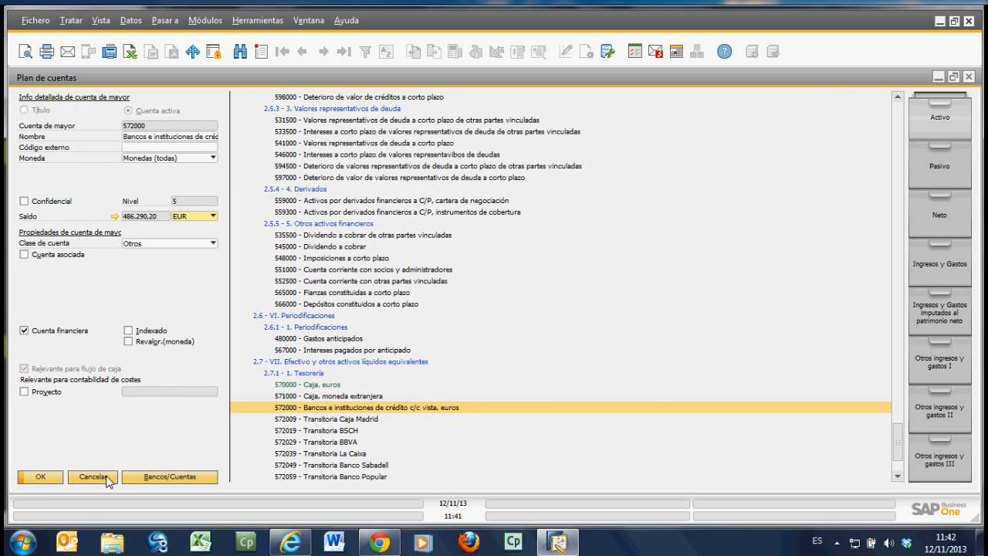
{"action": "left_click", "coordinate": [108, 478]}
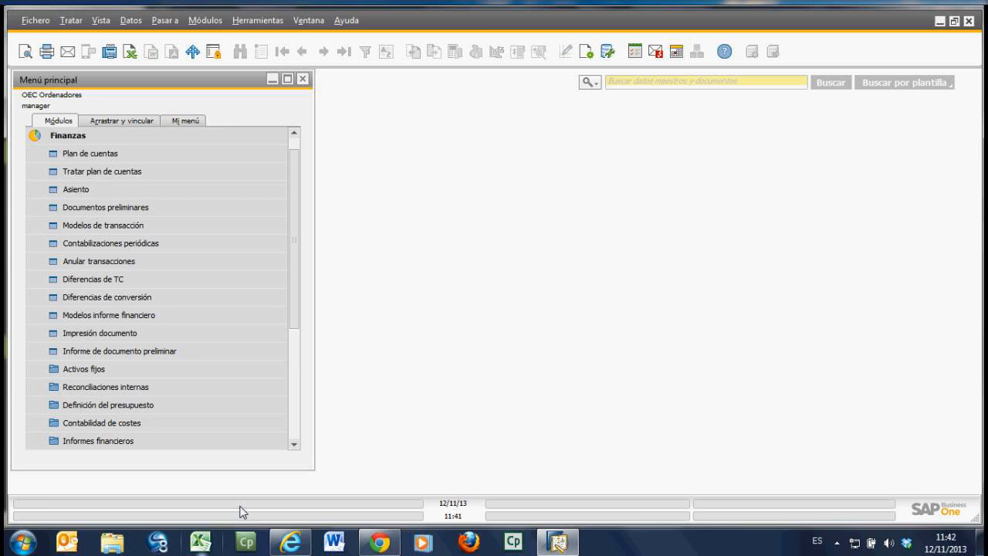
Step: Open Tratar plan de cuentas with all account categories selected and maximize its window
{"action": "left_click", "coordinate": [89, 172]}
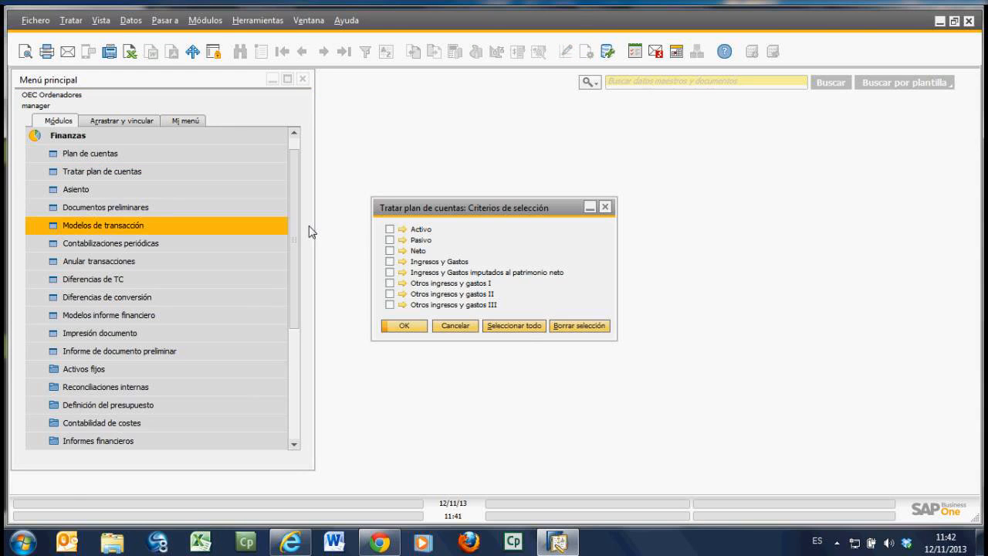
{"action": "left_click", "coordinate": [515, 326]}
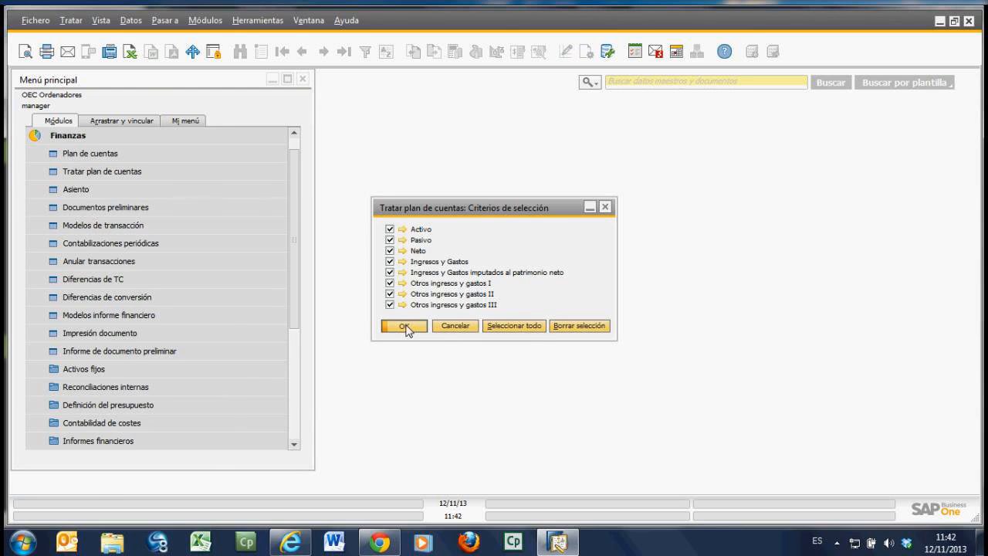
{"action": "left_click", "coordinate": [404, 326]}
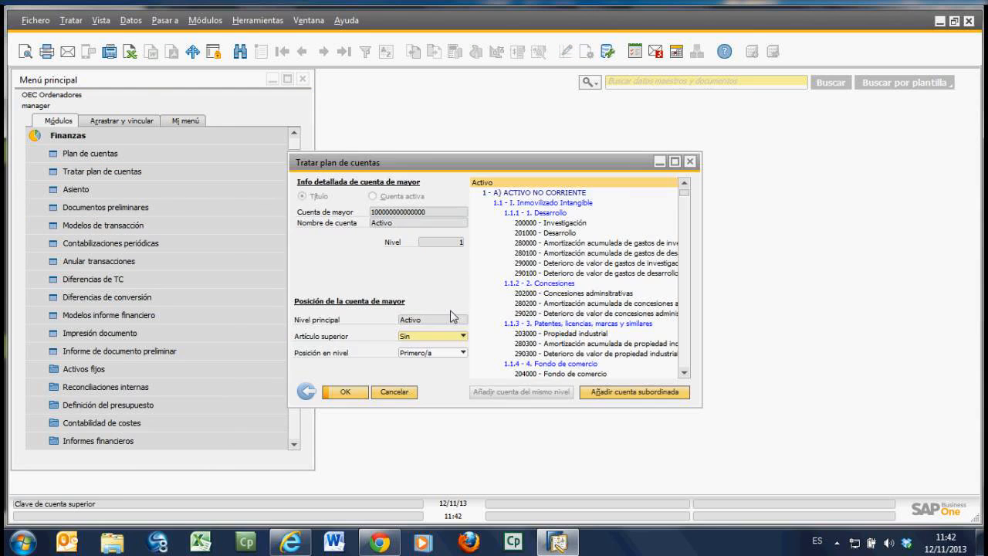
{"action": "left_click", "coordinate": [673, 163]}
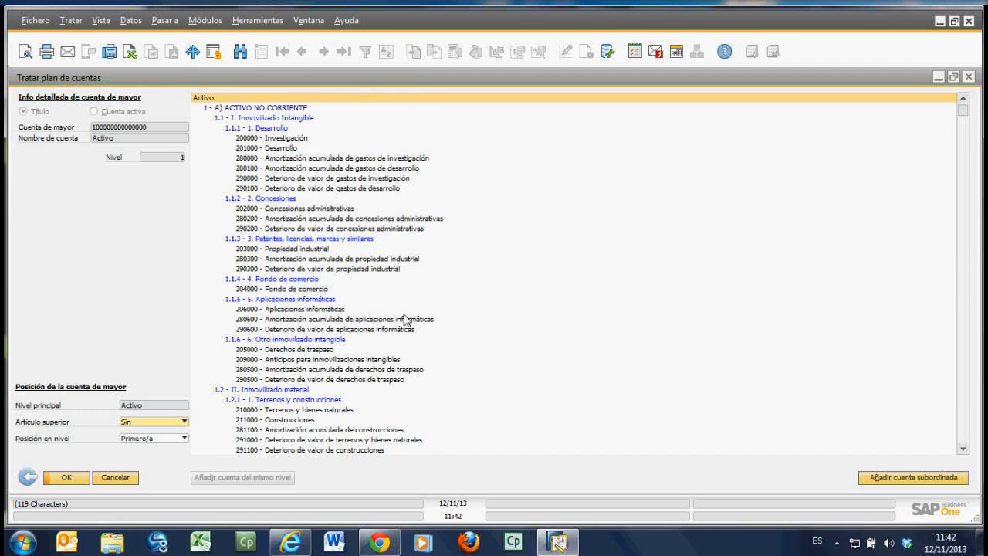
Step: Search the editable chart of accounts for 572 and select account 572000, Bancos e instituciones de crédito c/c vista, euros
{"action": "scroll", "coordinate": [360, 303], "scroll_direction": "down", "scroll_amount": 5}
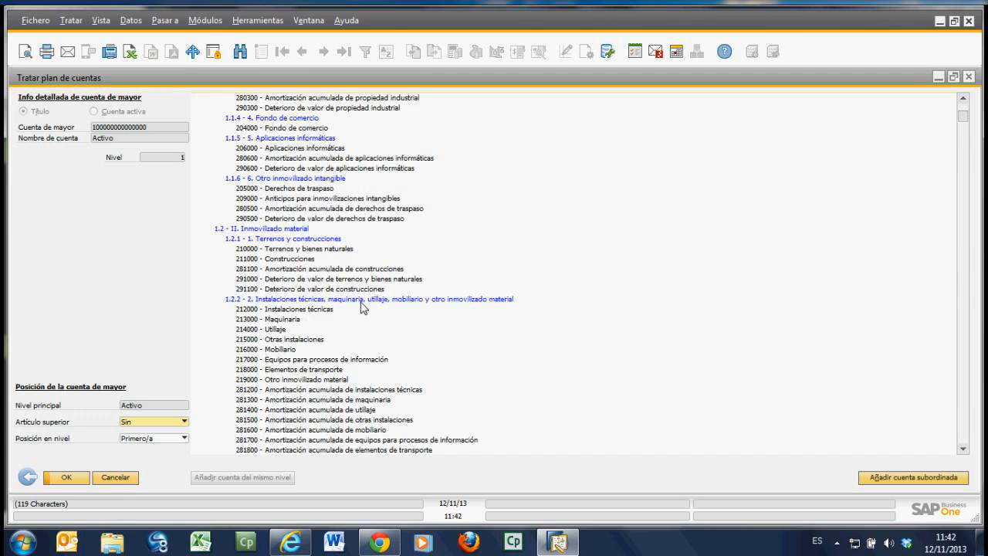
{"action": "scroll", "coordinate": [360, 305], "scroll_direction": "down", "scroll_amount": 4}
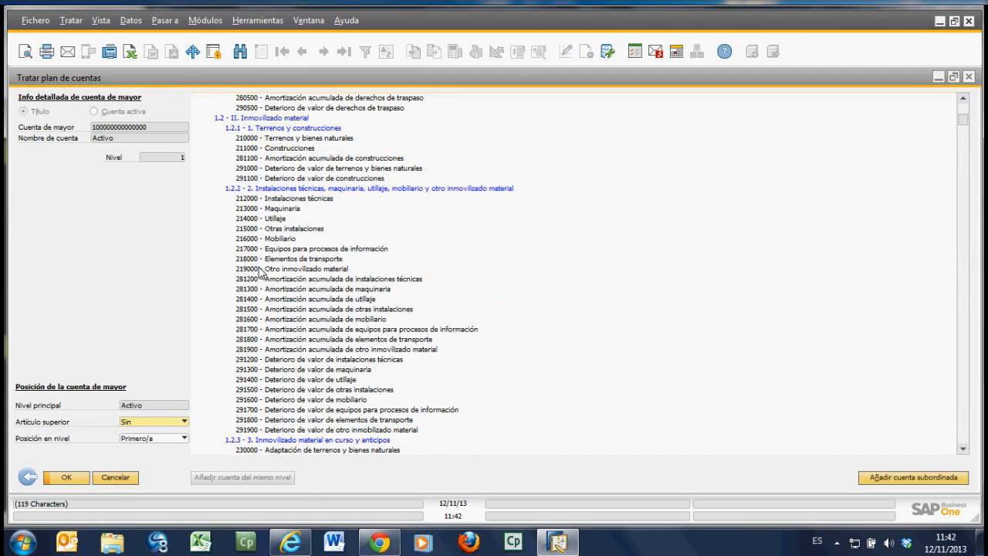
{"action": "left_click", "coordinate": [240, 51]}
{"action": "type", "text": "572"}
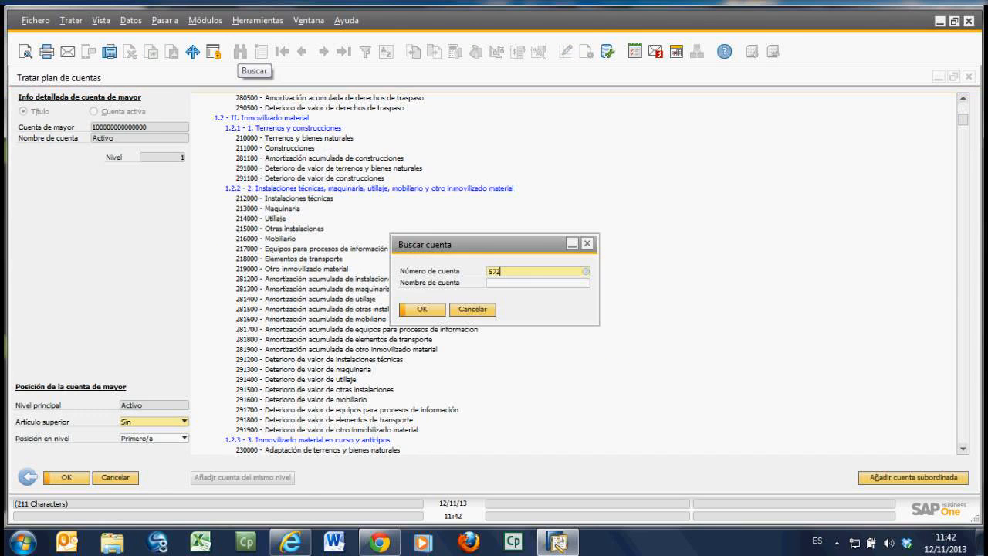
{"action": "key", "text": "Return"}
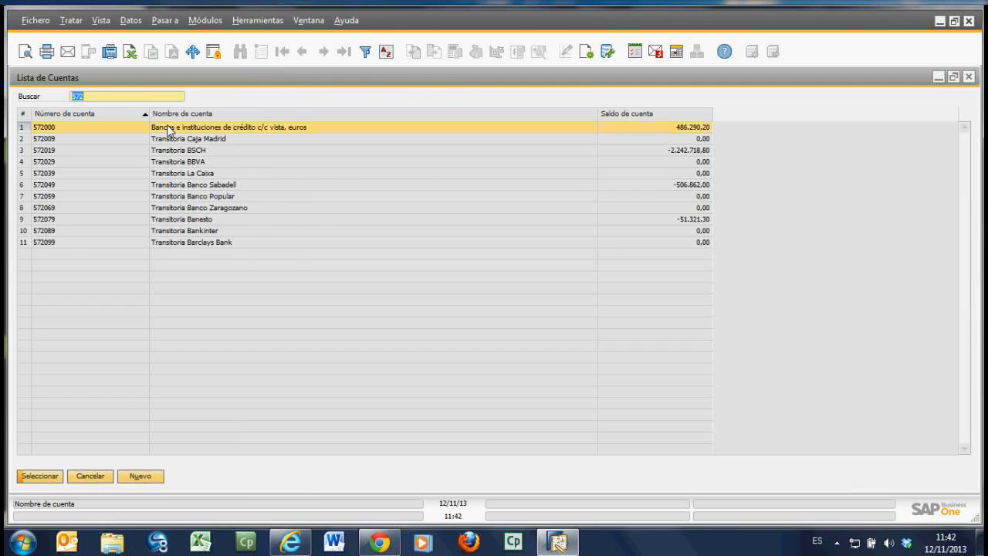
{"action": "double_click", "coordinate": [169, 130]}
{"action": "left_click", "coordinate": [417, 310]}
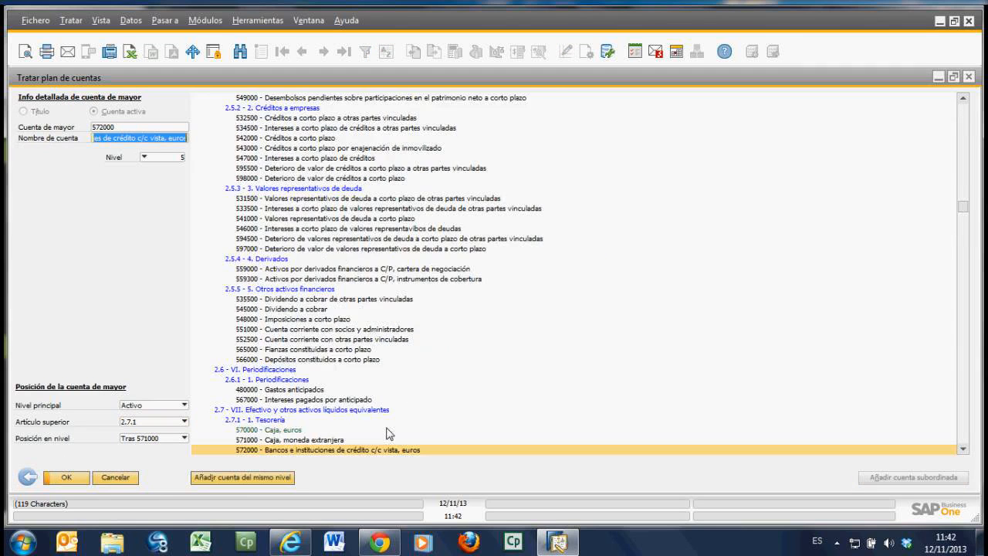
Step: Insert a new same-level account directly after 572099 Transitoria Barclays Bank in the Tesorería group
{"action": "scroll", "coordinate": [340, 402], "scroll_direction": "down", "scroll_amount": 3}
{"action": "scroll", "coordinate": [285, 371], "scroll_direction": "down", "scroll_amount": 3}
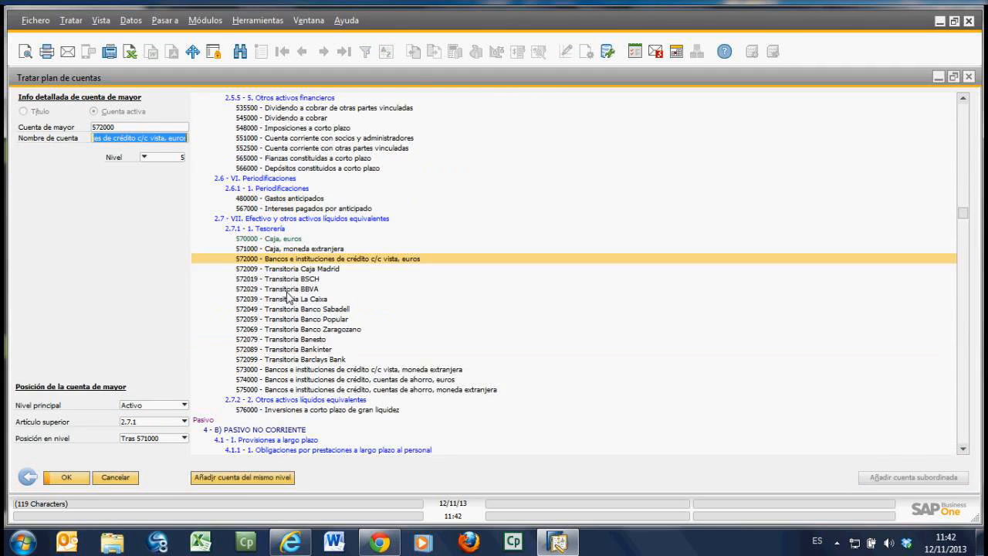
{"action": "scroll", "coordinate": [278, 332], "scroll_direction": "down", "scroll_amount": 1}
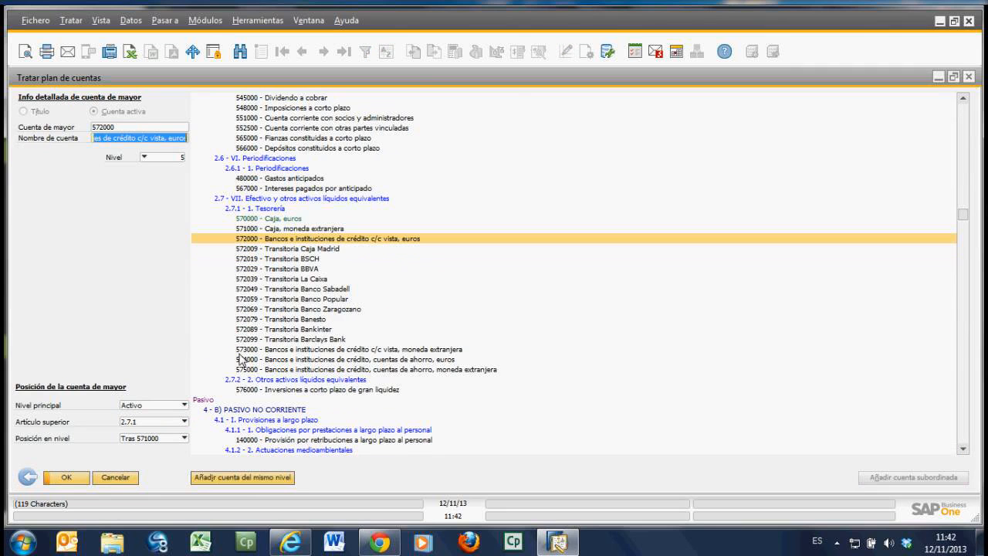
{"action": "left_click", "coordinate": [257, 339]}
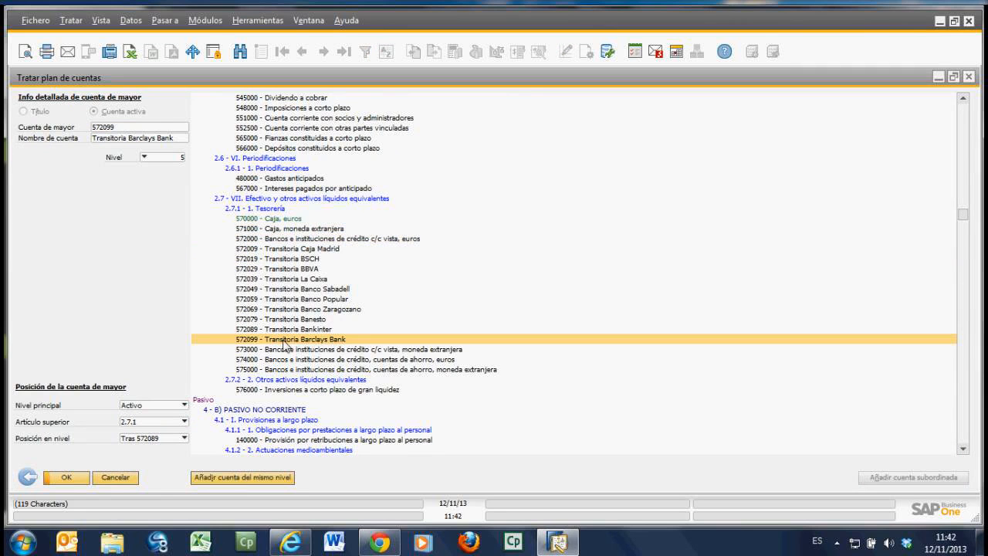
{"action": "right_click", "coordinate": [283, 342]}
{"action": "mouse_move", "coordinate": [328, 375]}
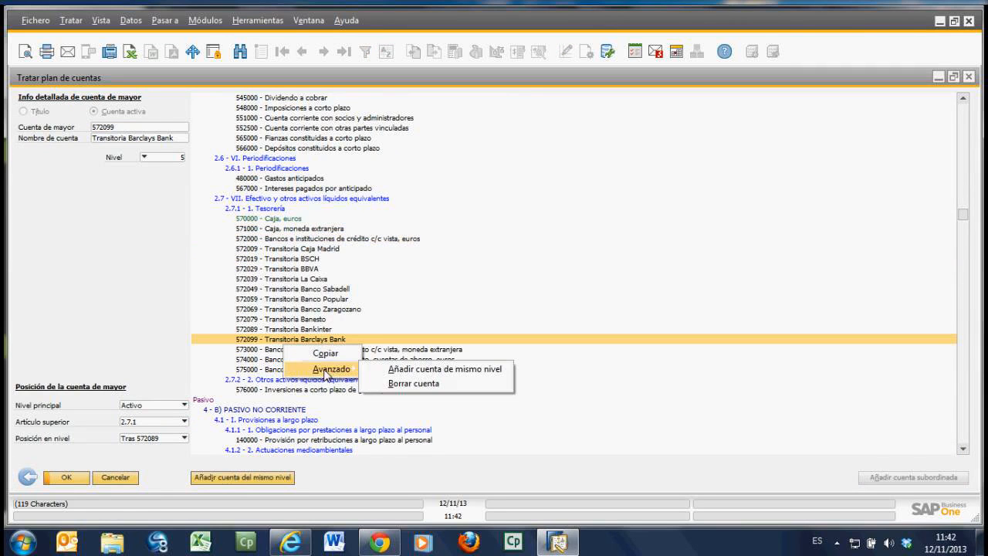
{"action": "left_click", "coordinate": [442, 371]}
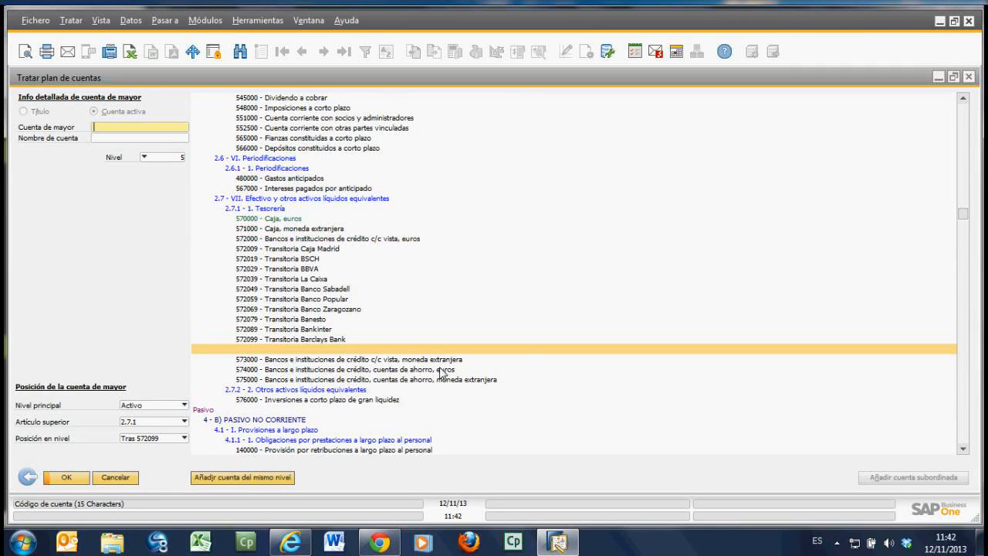
Step: Give the new account the number 572100 and the name Mi banco, and update the chart of accounts
{"action": "type", "text": "5"}
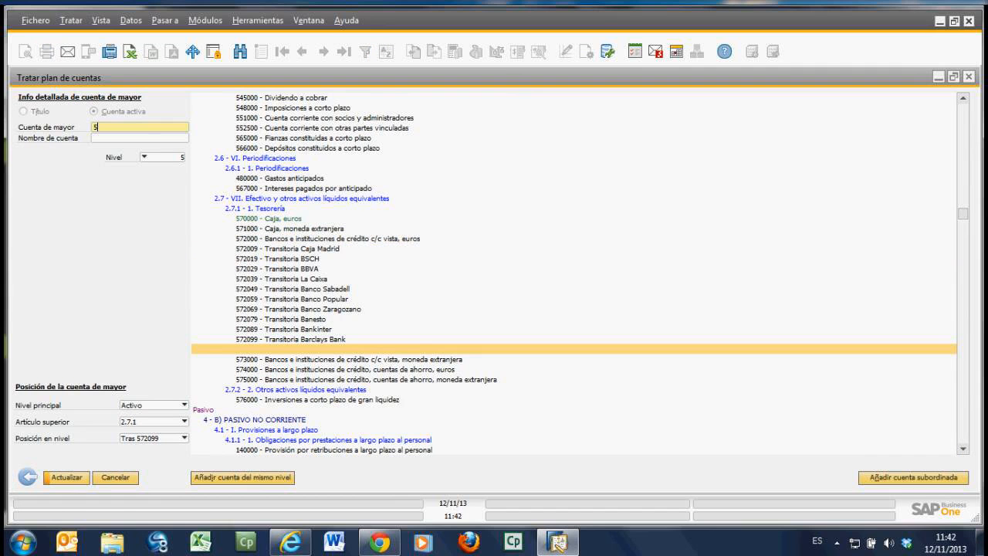
{"action": "type", "text": "72100"}
{"action": "key", "text": "Tab"}
{"action": "type", "text": "Mi"}
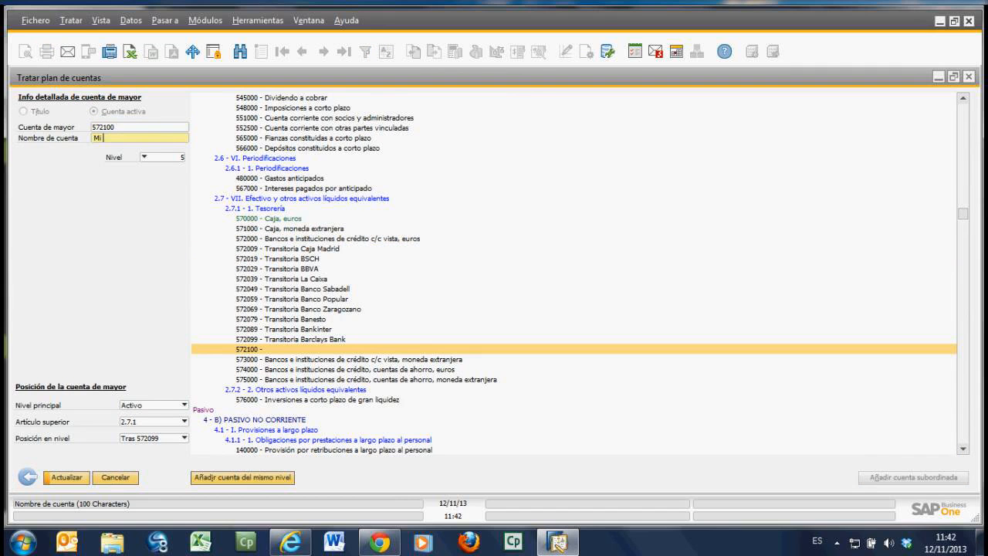
{"action": "type", "text": " banco"}
{"action": "key", "text": "Tab"}
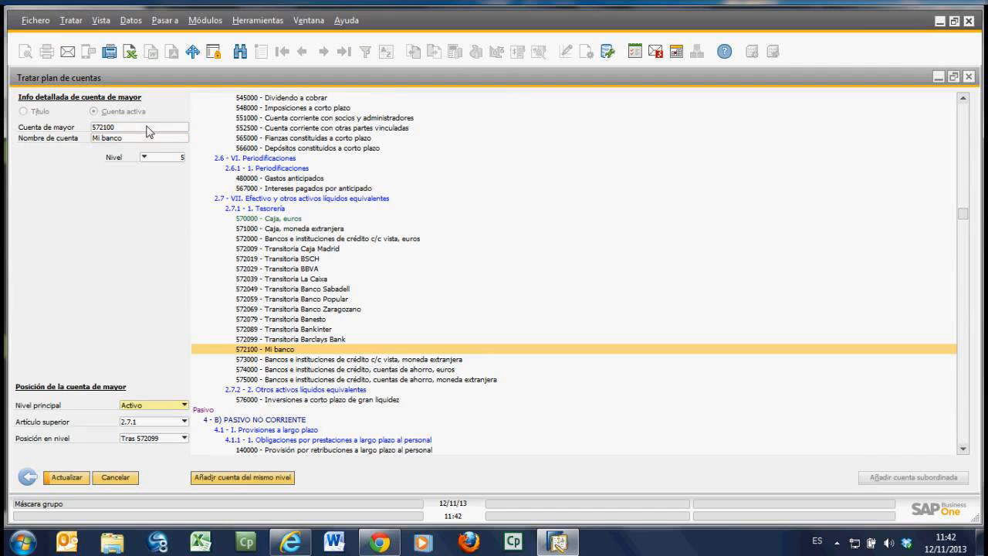
{"action": "left_click", "coordinate": [82, 478]}
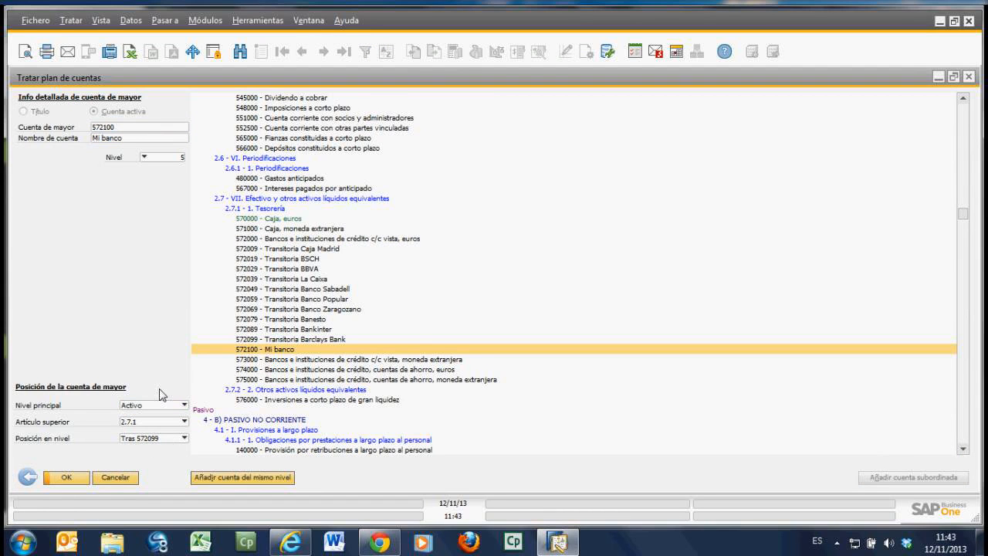
Step: Review accounts 572099 and 572100, check the options offered for 570000 Caja, euros, and leave chart editing including its selection criteria
{"action": "left_click", "coordinate": [284, 340]}
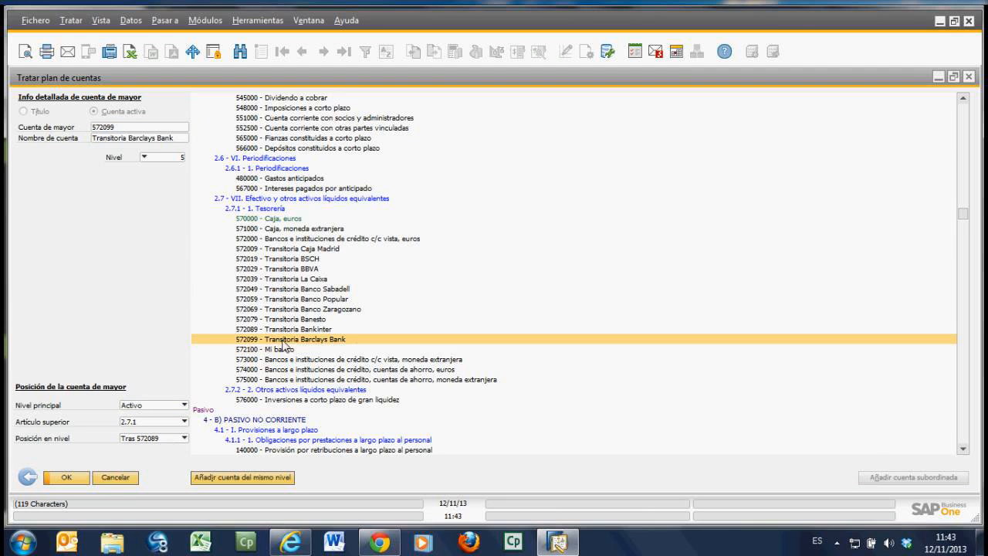
{"action": "left_click", "coordinate": [279, 349]}
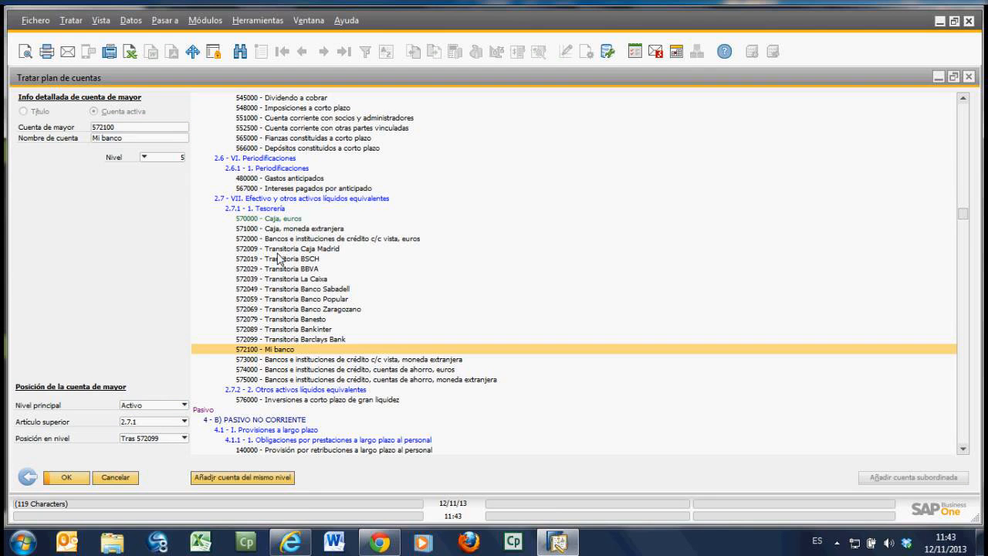
{"action": "right_click", "coordinate": [282, 222]}
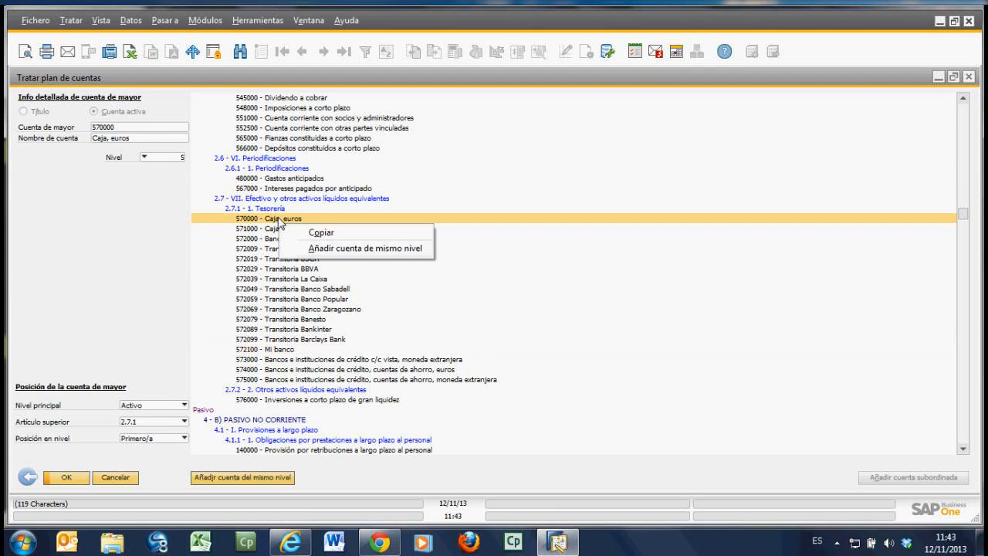
{"action": "left_click", "coordinate": [256, 220]}
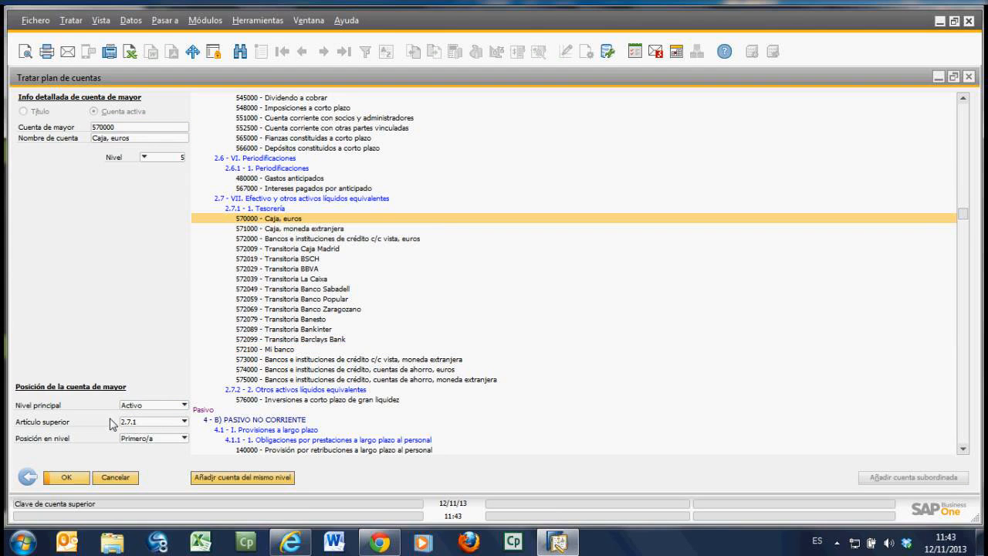
{"action": "left_click", "coordinate": [28, 477]}
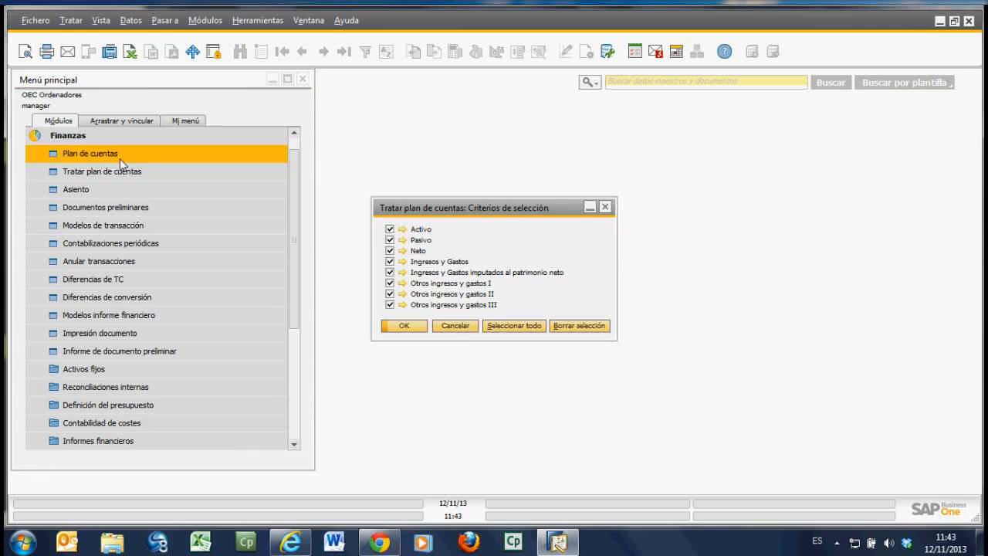
{"action": "left_click", "coordinate": [448, 325]}
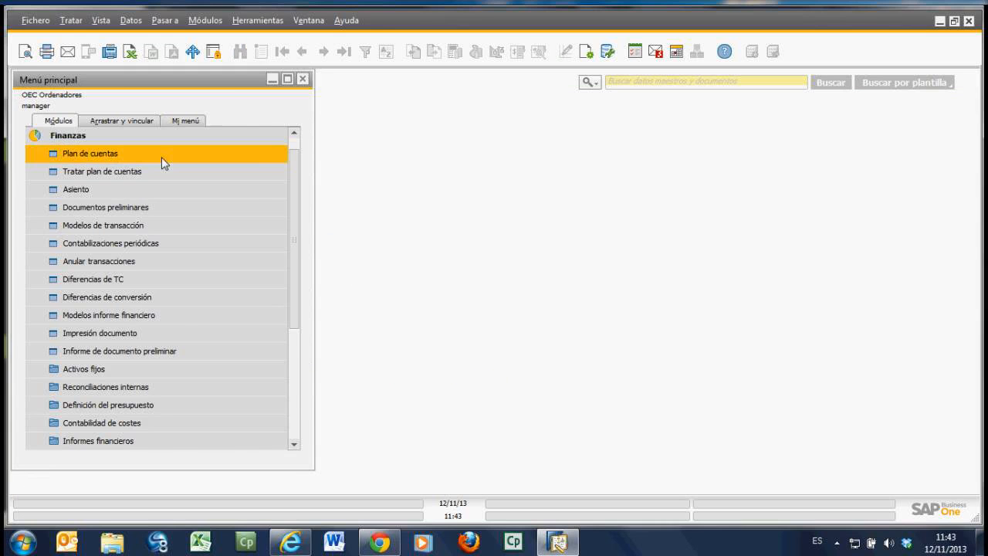
Step: In Plan de cuentas, list the accounts starting with 572, dismiss the list, and search for 570 to display Caja, euros
{"action": "left_click", "coordinate": [161, 156]}
{"action": "type", "text": "572"}
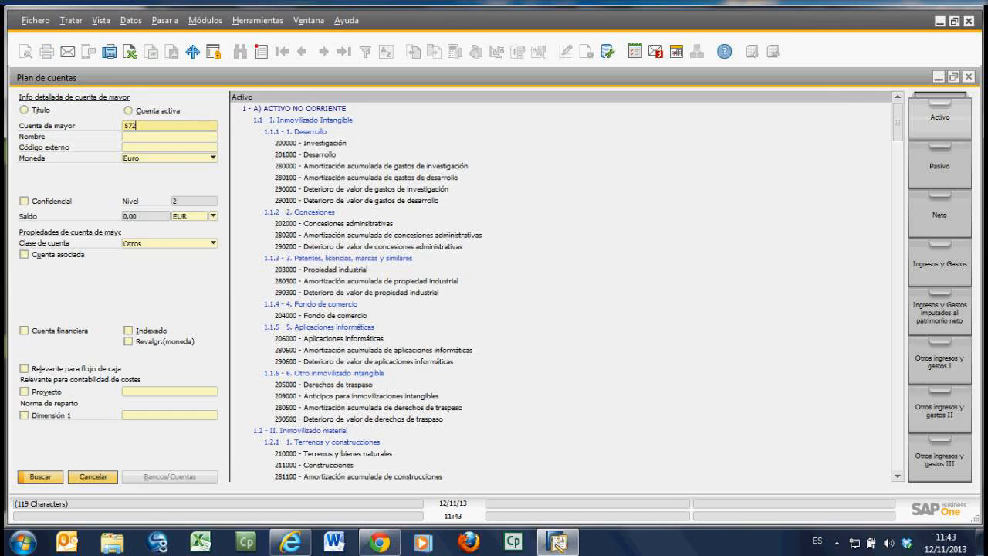
{"action": "key", "text": "Return"}
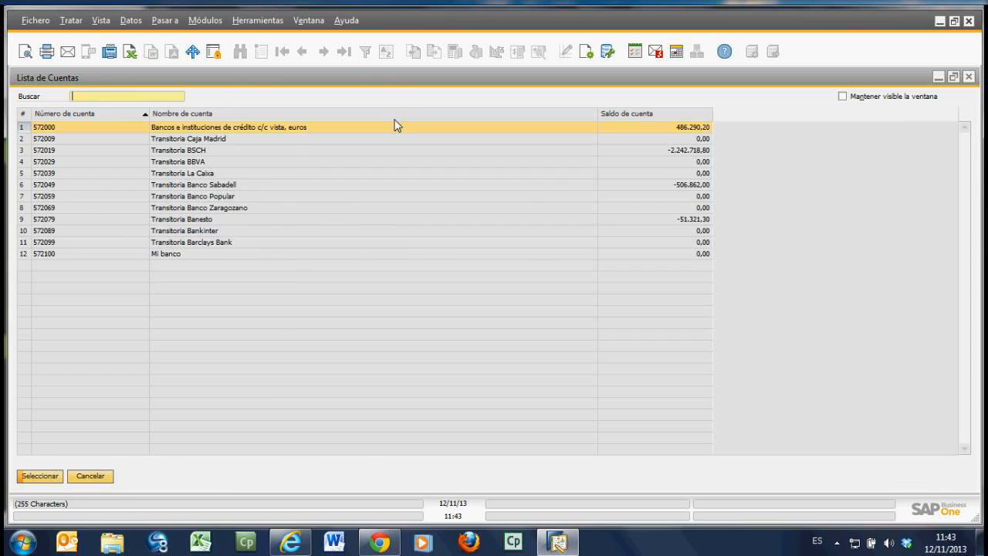
{"action": "left_click", "coordinate": [91, 476]}
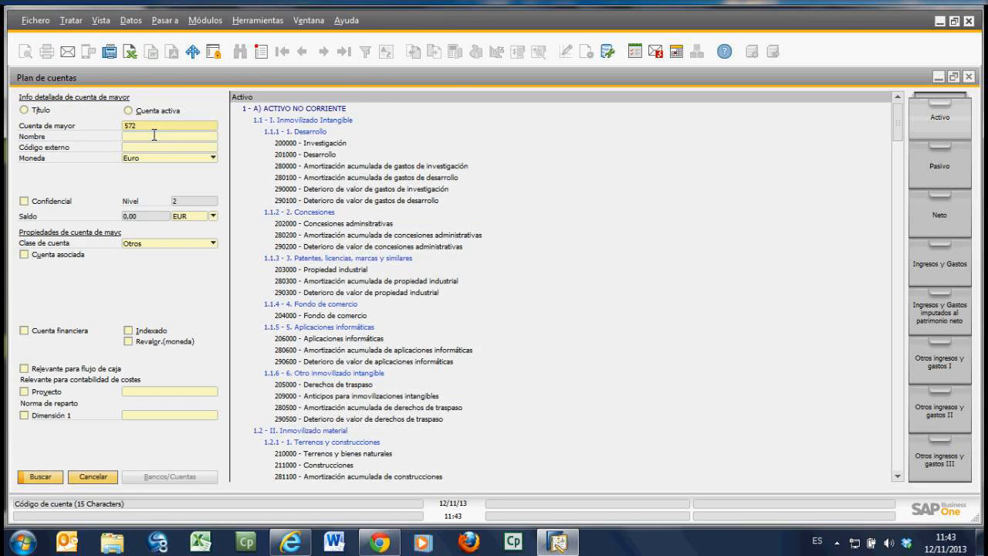
{"action": "key", "text": "BackSpace"}
{"action": "type", "text": "0"}
{"action": "key", "text": "Return"}
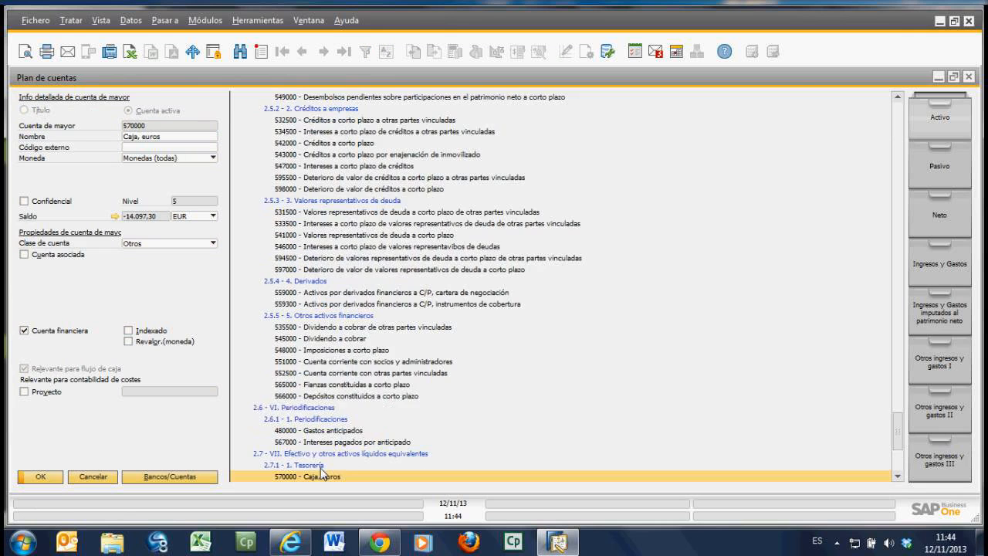
{"action": "scroll", "coordinate": [288, 415], "scroll_direction": "down", "scroll_amount": 2}
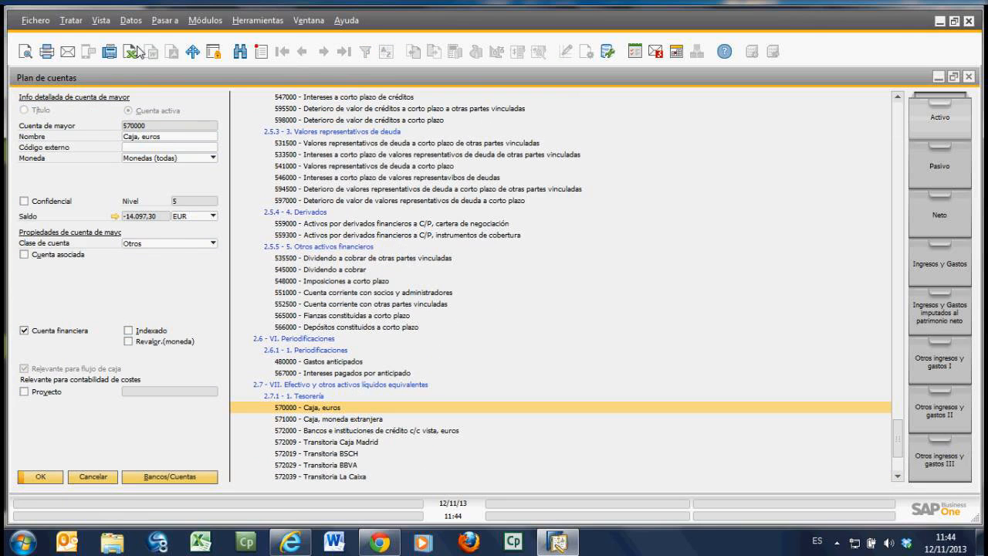
{"action": "left_click", "coordinate": [131, 21]}
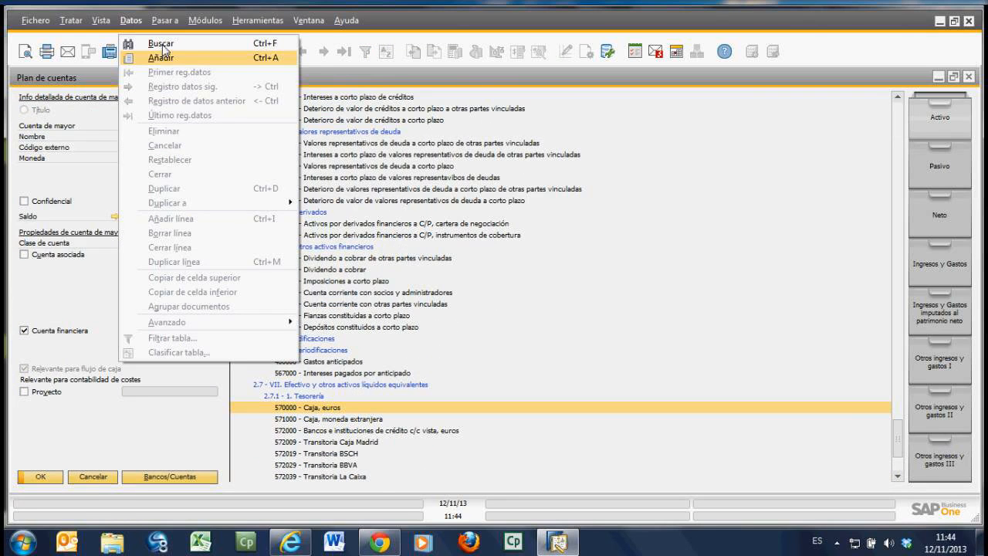
{"action": "key", "text": "Up"}
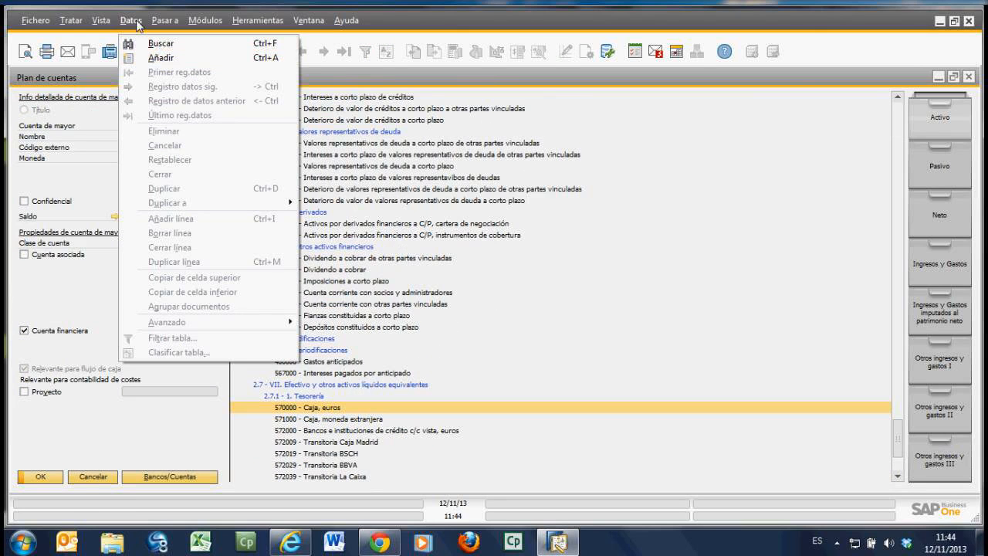
{"action": "left_click", "coordinate": [132, 23]}
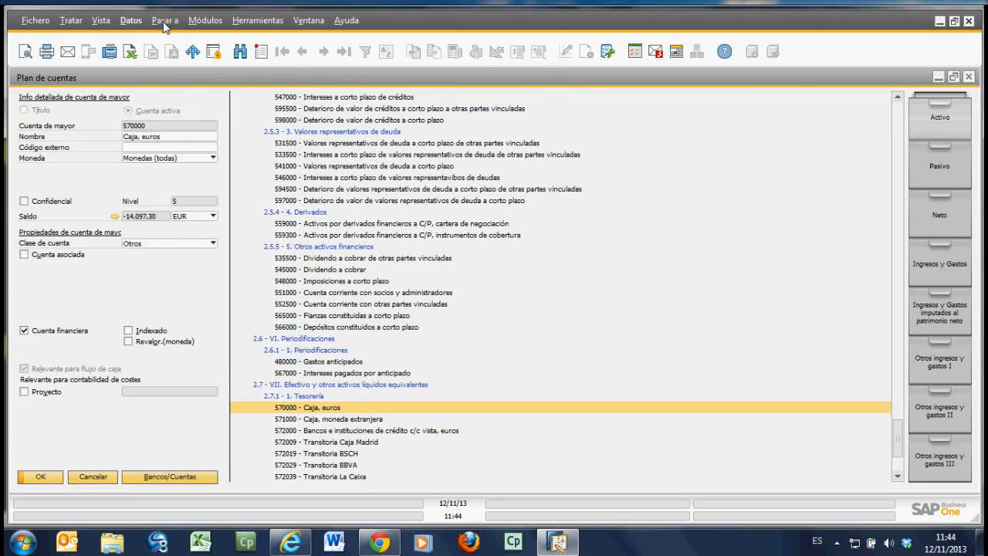
{"action": "left_click", "coordinate": [132, 23]}
{"action": "mouse_move", "coordinate": [301, 22]}
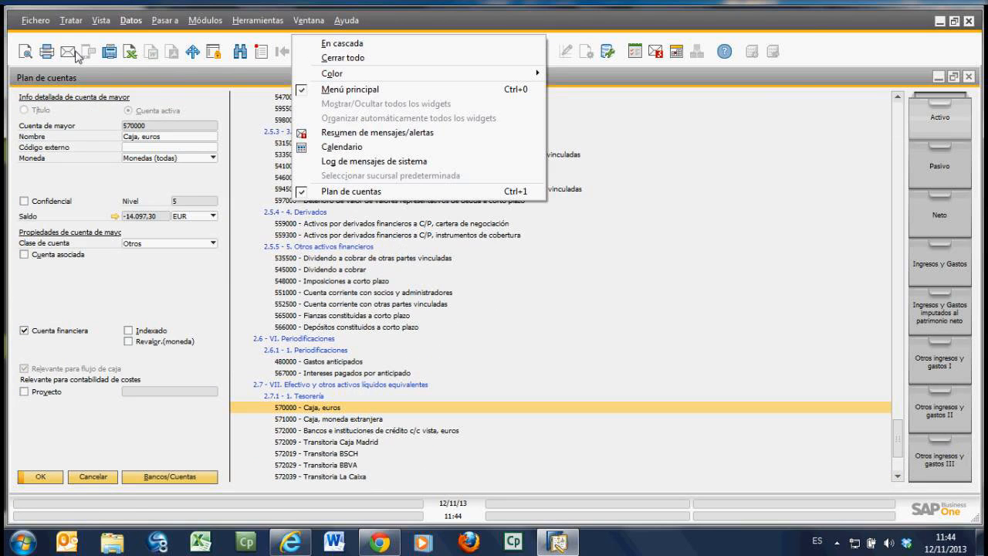
{"action": "mouse_move", "coordinate": [129, 23]}
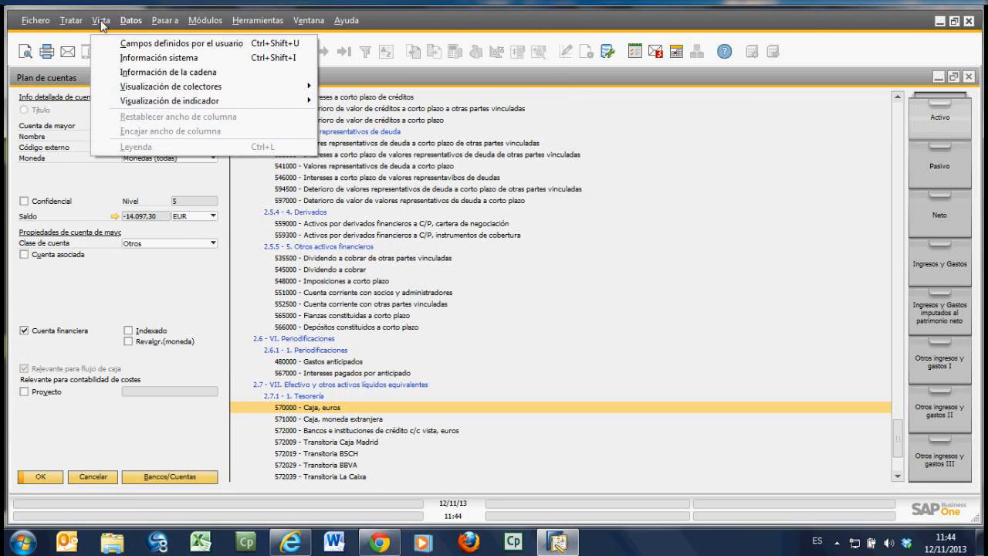
{"action": "left_click", "coordinate": [334, 408]}
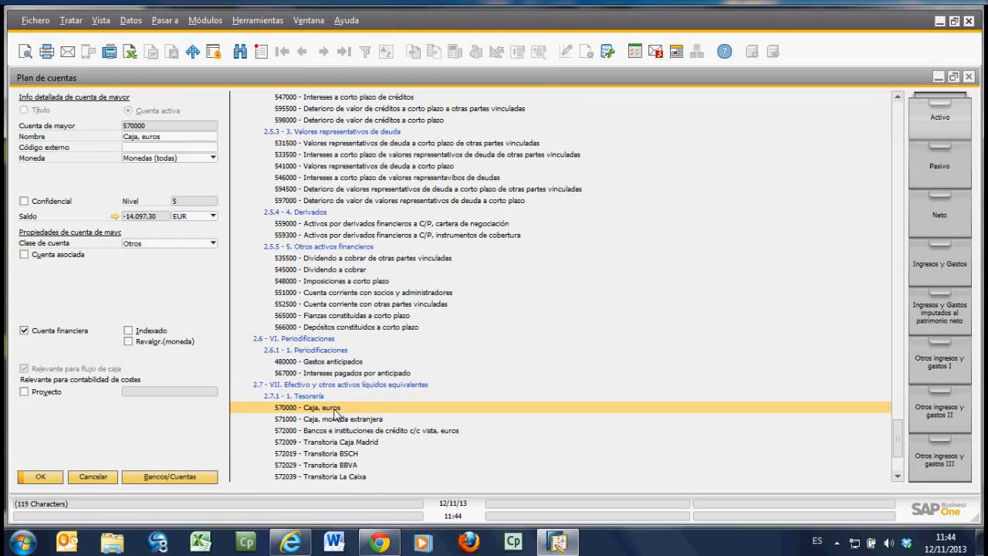
Step: Close Plan de cuentas and reopen Tratar plan de cuentas with all account categories selected
{"action": "left_click", "coordinate": [93, 478]}
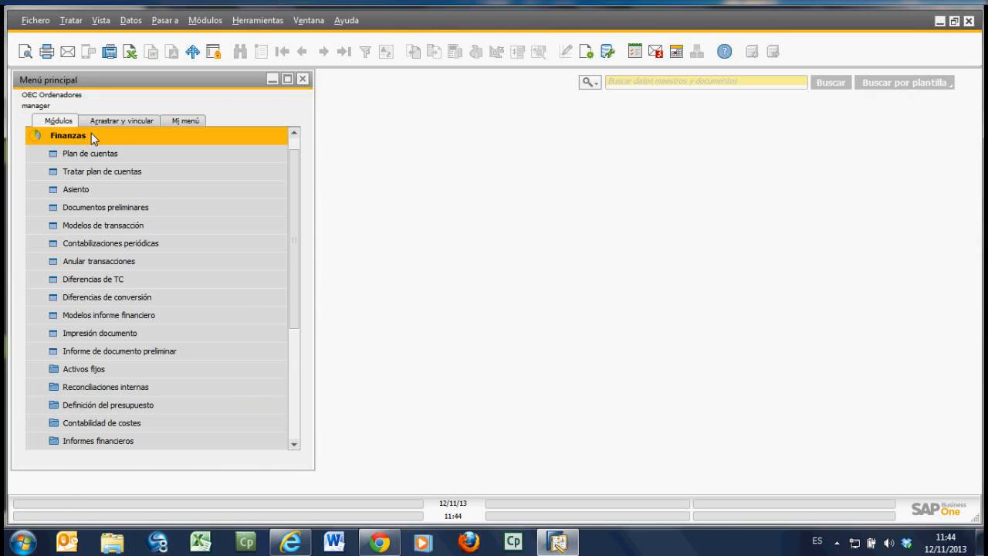
{"action": "left_click", "coordinate": [102, 171]}
{"action": "left_click", "coordinate": [514, 325]}
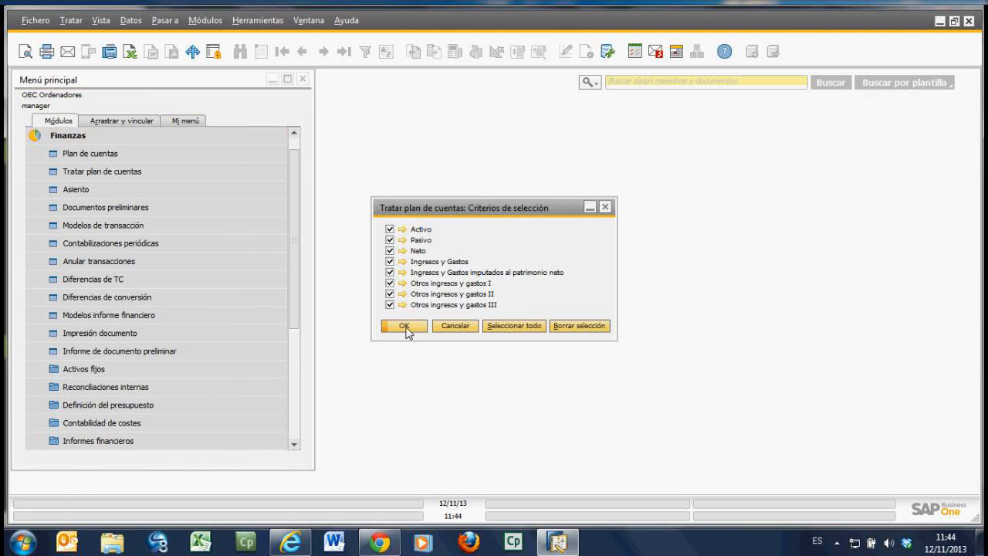
{"action": "left_click", "coordinate": [405, 326]}
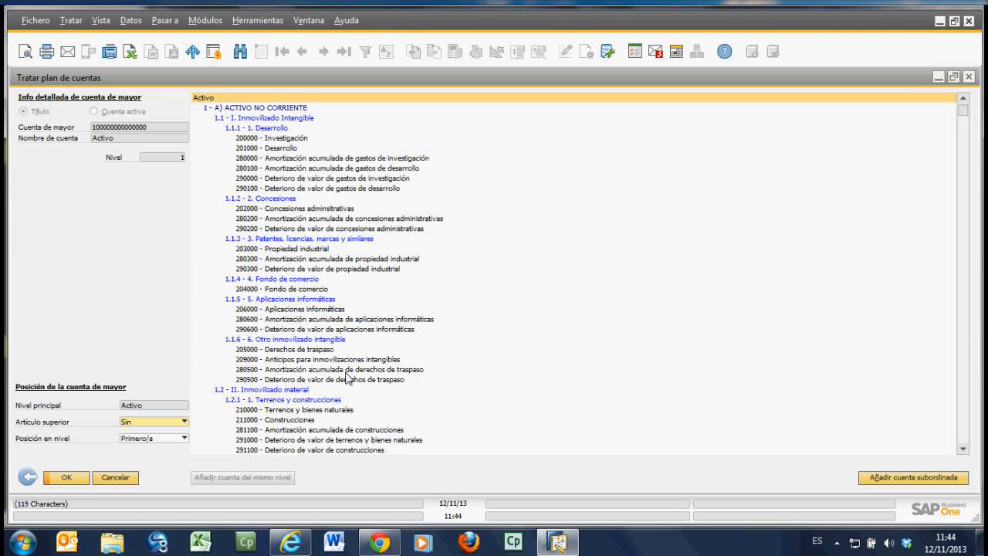
Step: Find account 570 in Tratar plan de cuentas and check the general and advanced options offered for 570000 Caja, euros
{"action": "left_click", "coordinate": [240, 52]}
{"action": "type", "text": "570"}
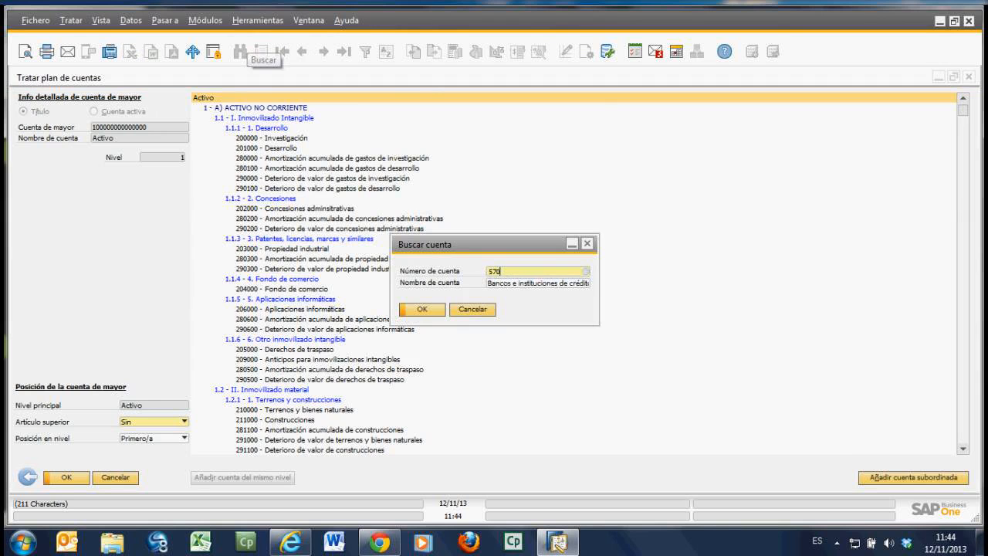
{"action": "key", "text": "Return"}
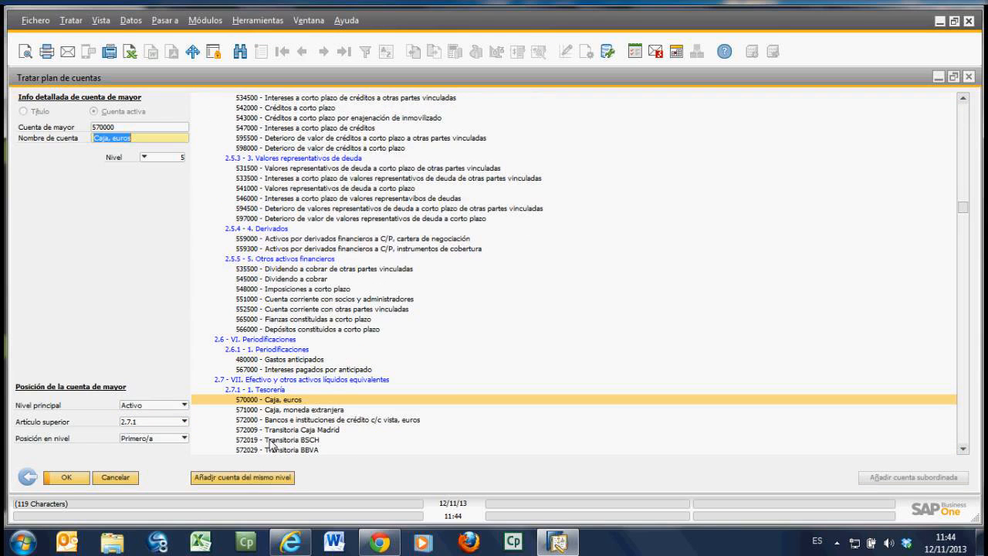
{"action": "right_click", "coordinate": [296, 406]}
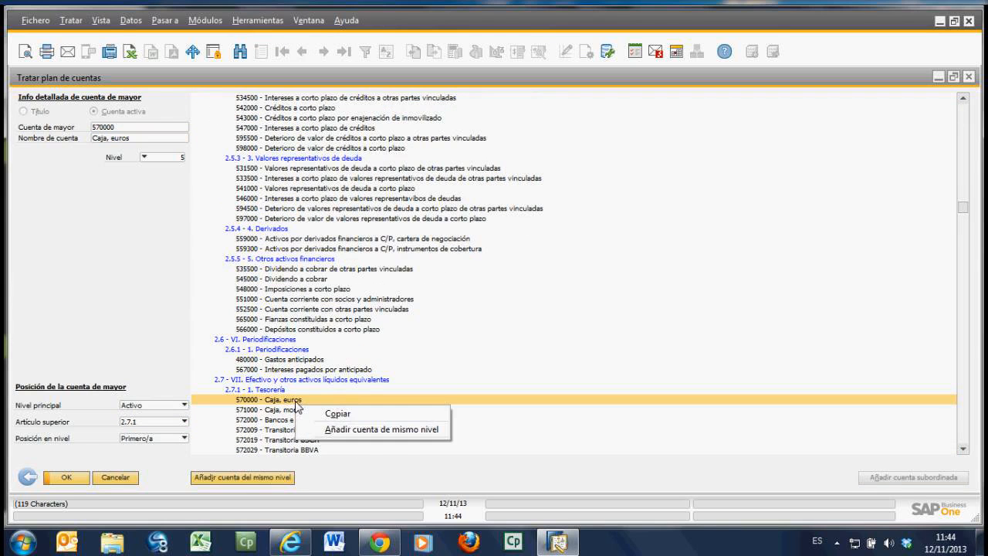
{"action": "left_click", "coordinate": [289, 405]}
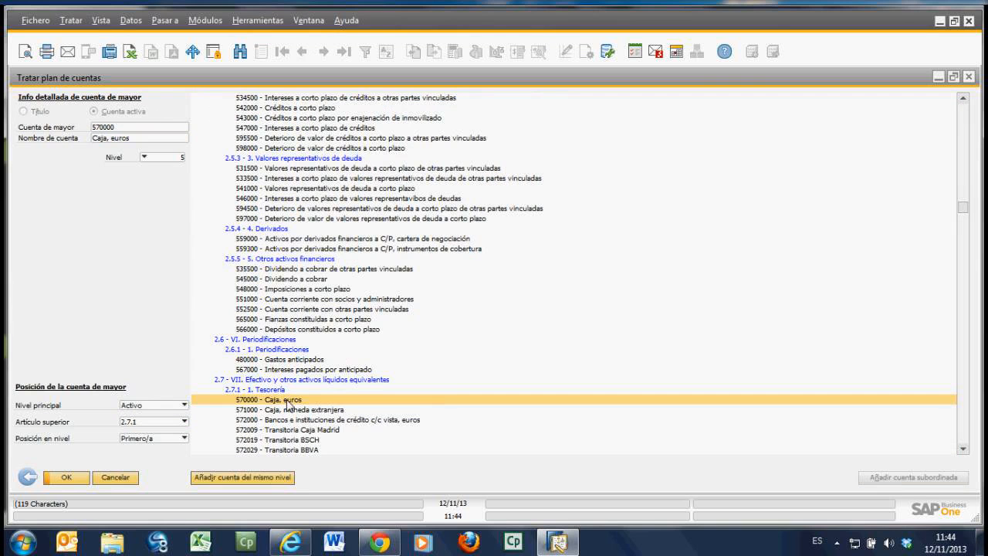
{"action": "left_click", "coordinate": [131, 21]}
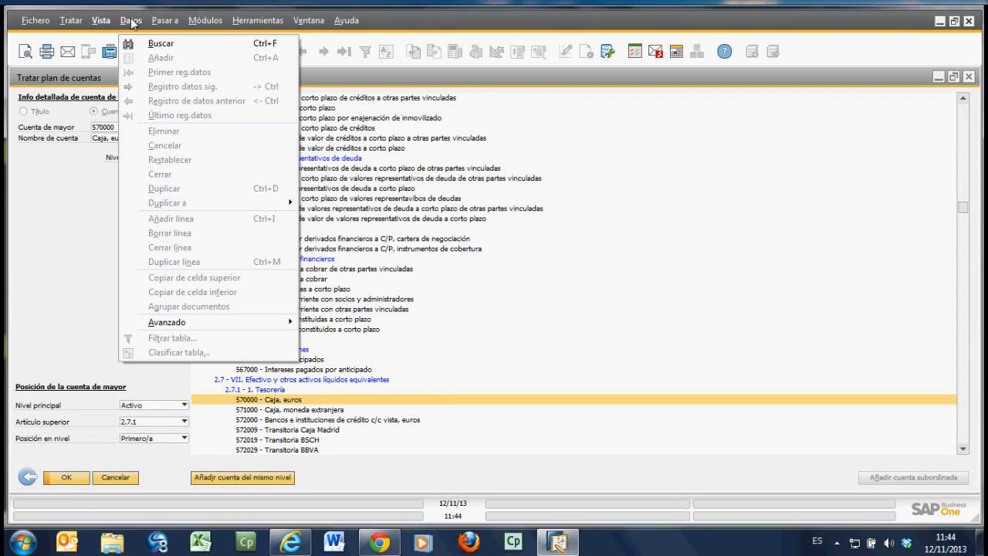
{"action": "mouse_move", "coordinate": [246, 326]}
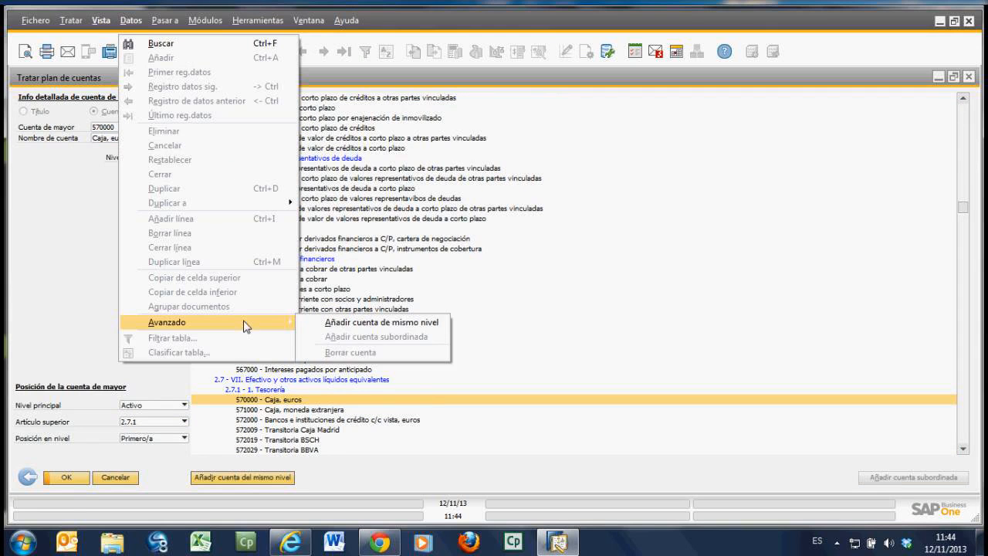
{"action": "left_click", "coordinate": [414, 362]}
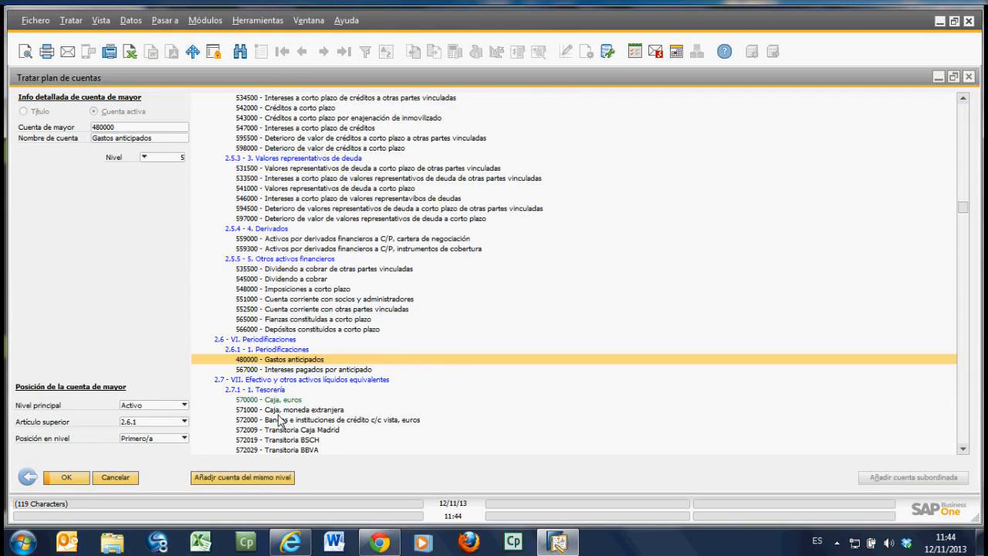
Step: Delete account 572100 Mi banco from the Tesorería group of the chart of accounts
{"action": "left_click", "coordinate": [283, 411]}
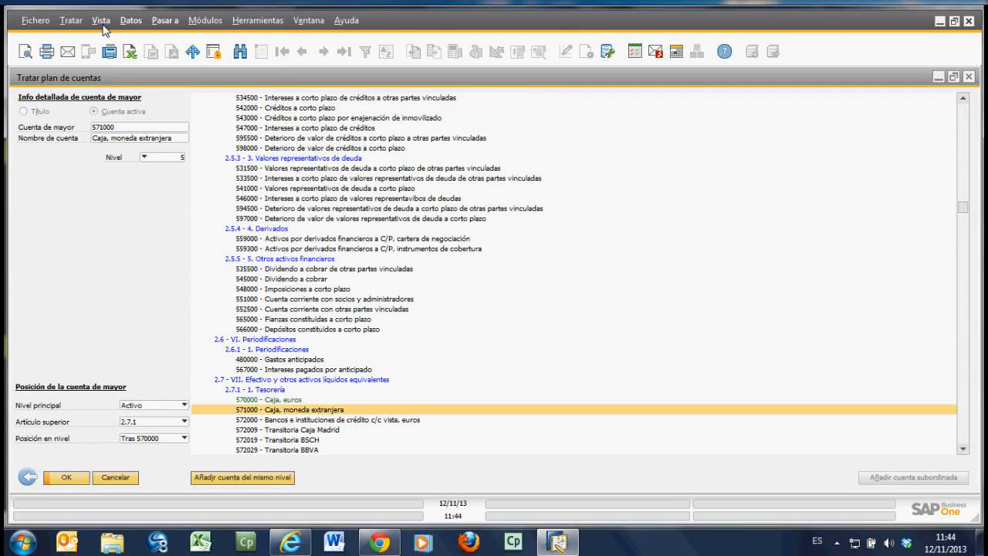
{"action": "scroll", "coordinate": [310, 383], "scroll_direction": "down", "scroll_amount": 3}
{"action": "scroll", "coordinate": [309, 383], "scroll_direction": "down", "scroll_amount": 3}
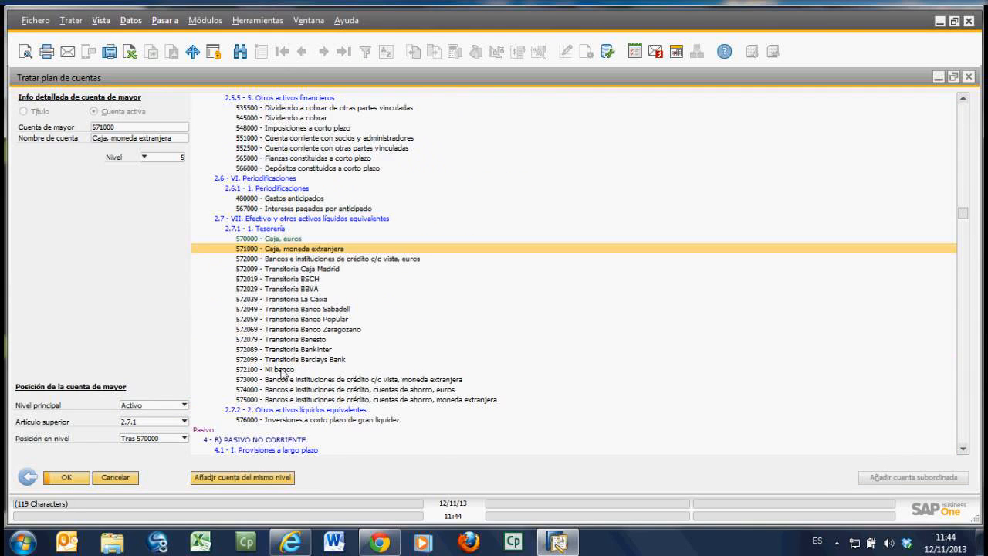
{"action": "left_click", "coordinate": [281, 370]}
{"action": "left_click", "coordinate": [130, 21]}
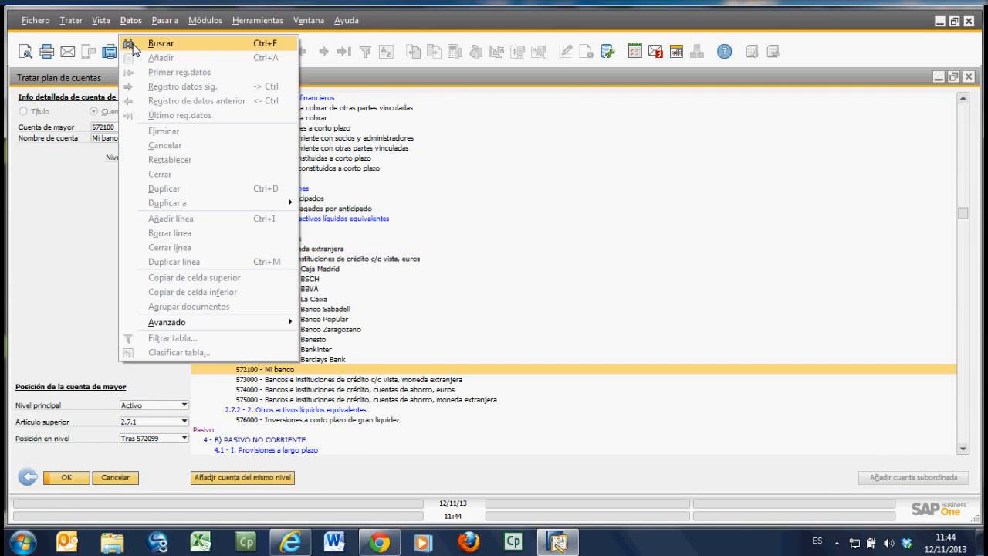
{"action": "left_click", "coordinate": [223, 330]}
{"action": "left_click", "coordinate": [371, 353]}
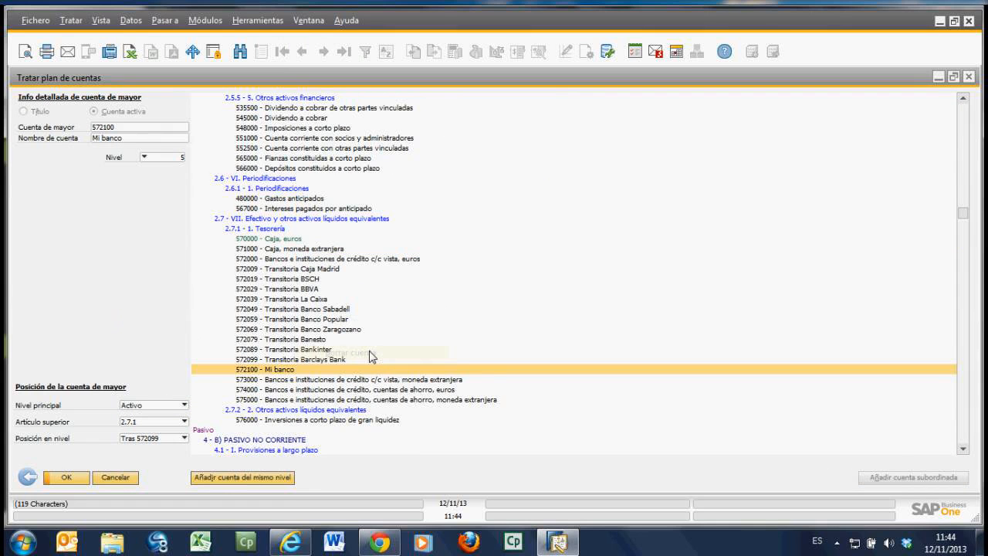
{"action": "left_click", "coordinate": [71, 478]}
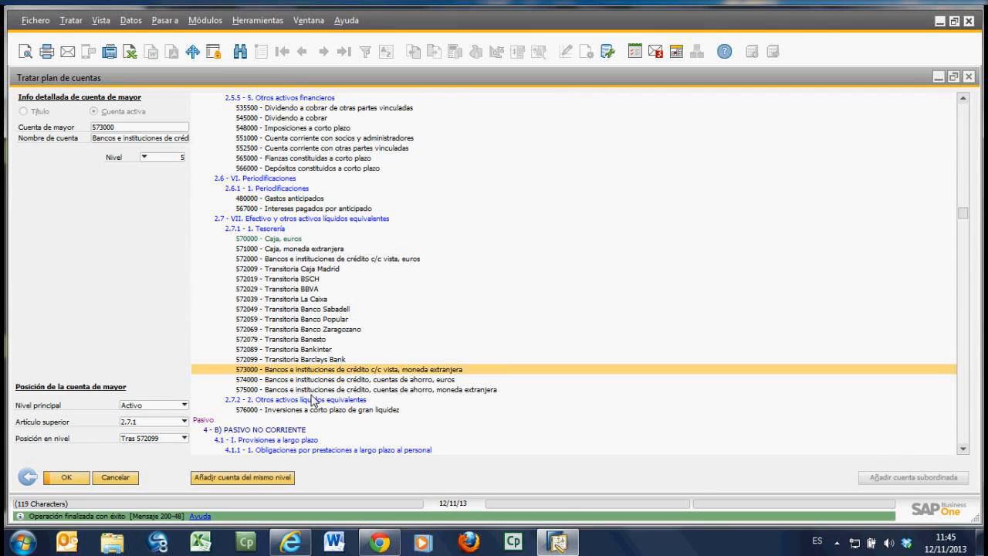
Step: Check the advanced options for account 572079 Transitoria Banesto, and leave chart editing including its selection criteria
{"action": "left_click", "coordinate": [283, 340]}
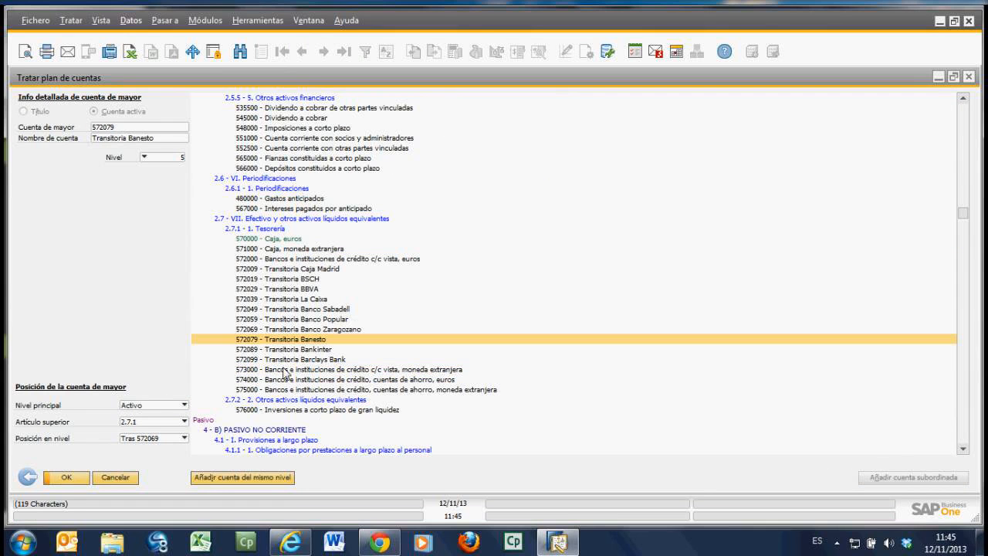
{"action": "right_click", "coordinate": [288, 342]}
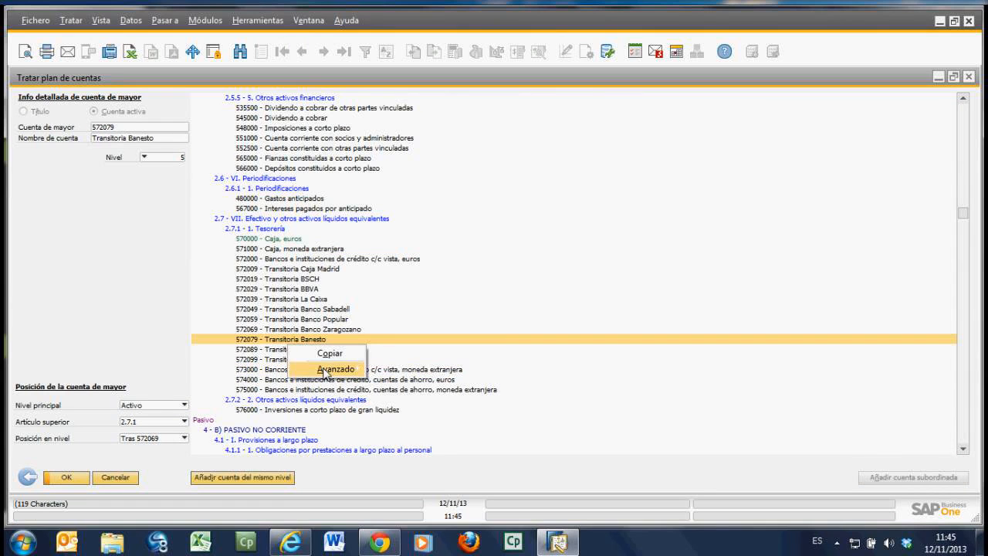
{"action": "mouse_move", "coordinate": [326, 374]}
{"action": "left_click", "coordinate": [421, 384]}
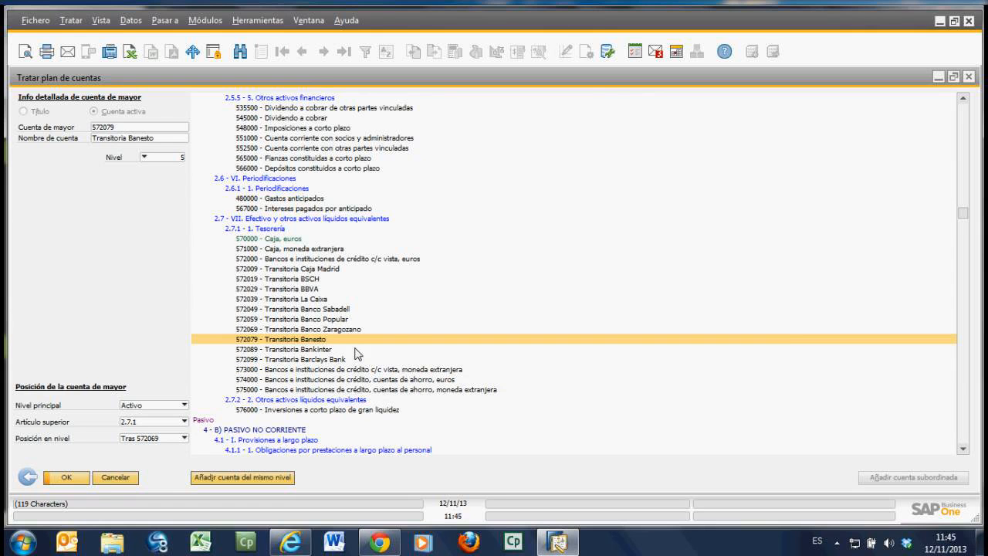
{"action": "left_click", "coordinate": [28, 478]}
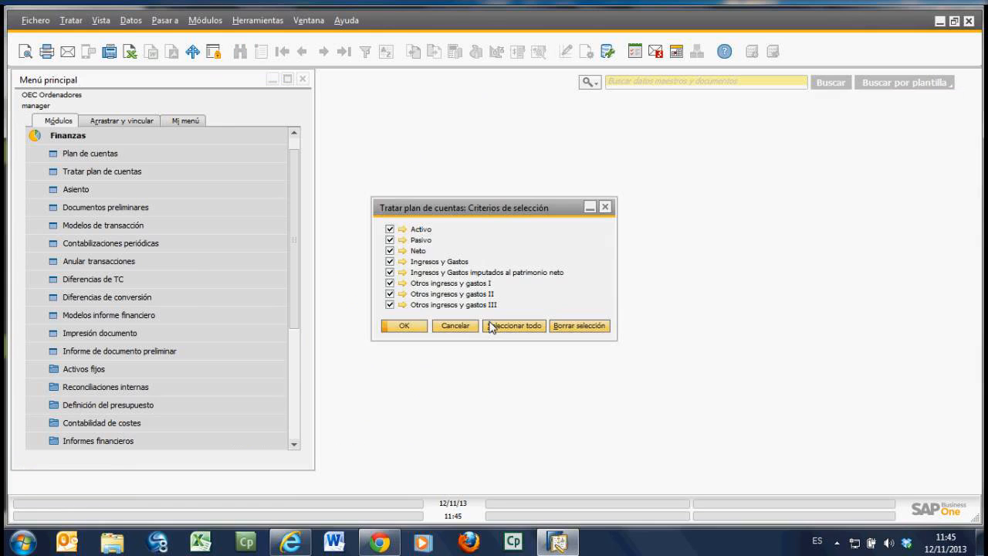
{"action": "left_click", "coordinate": [463, 326]}
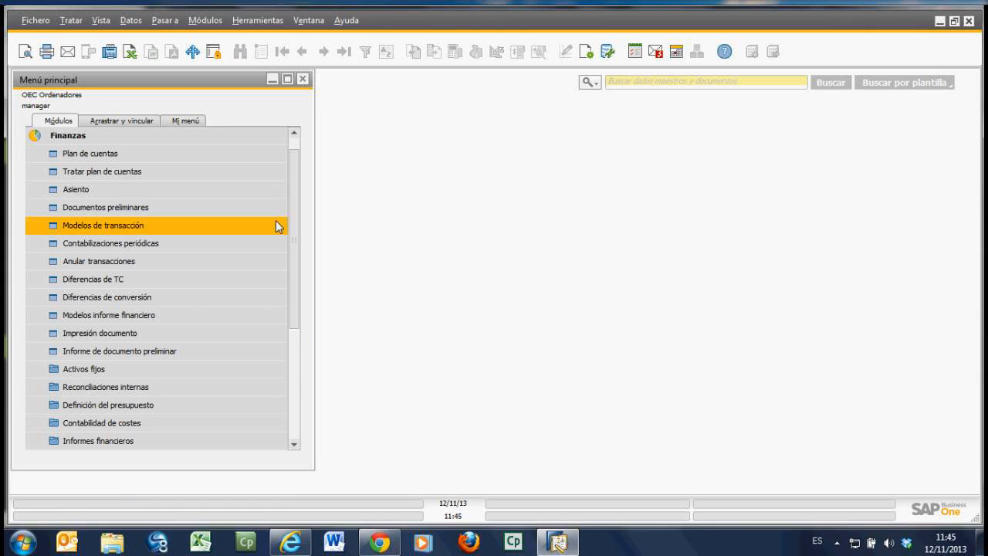
Step: Open a new journal entry (Asiento) from Finanzas and go through its posting, due and document dates
{"action": "left_click", "coordinate": [75, 189]}
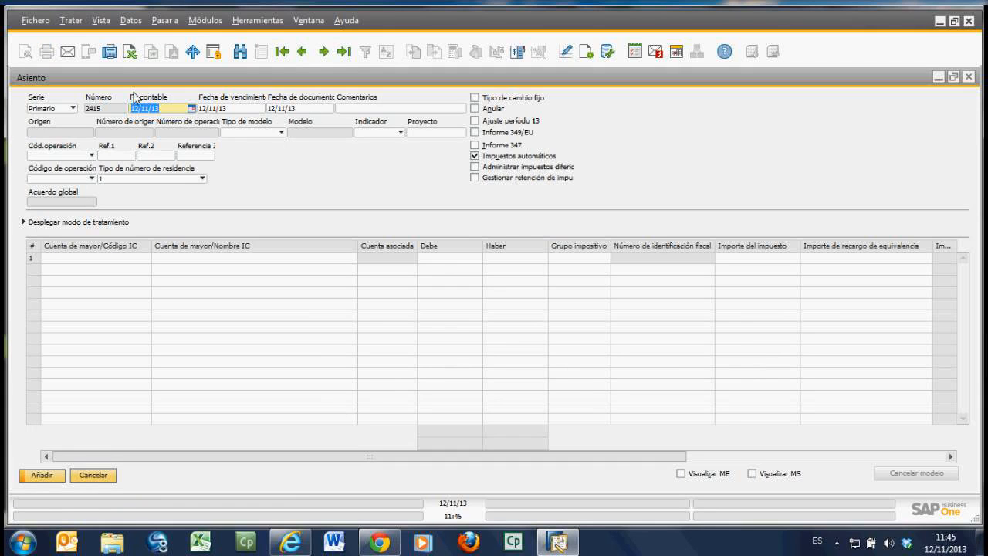
{"action": "left_click", "coordinate": [174, 113]}
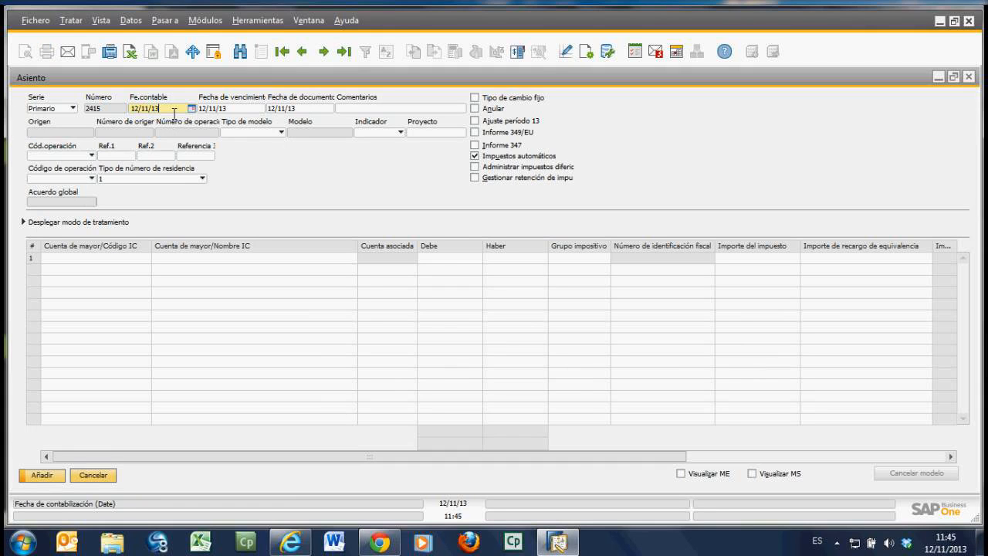
{"action": "left_click", "coordinate": [255, 112]}
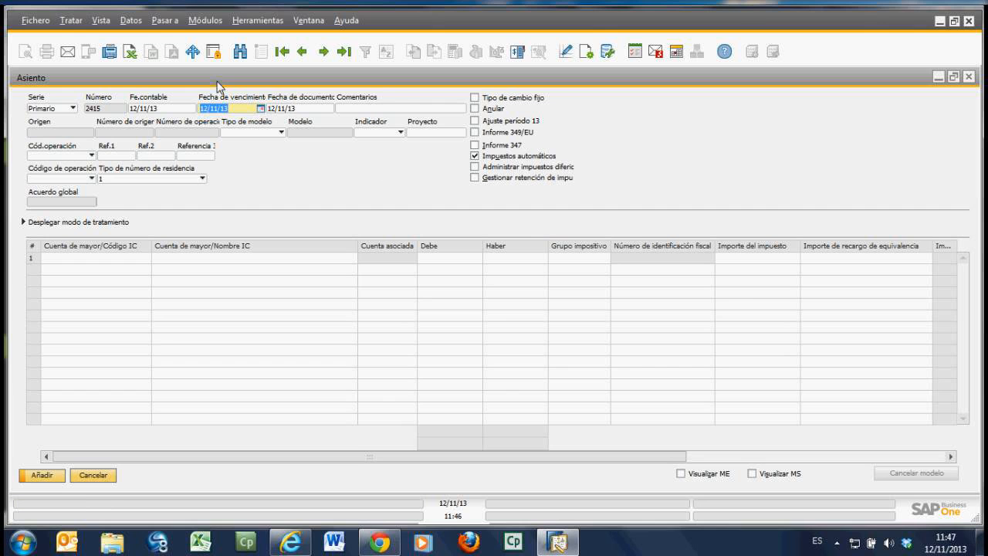
{"action": "left_click", "coordinate": [316, 105]}
Step: Enter the first journal entry line with account 624000 Transportes, chosen from the accounts starting with 6, and a debit of 100 EUR
{"action": "left_click", "coordinate": [122, 258]}
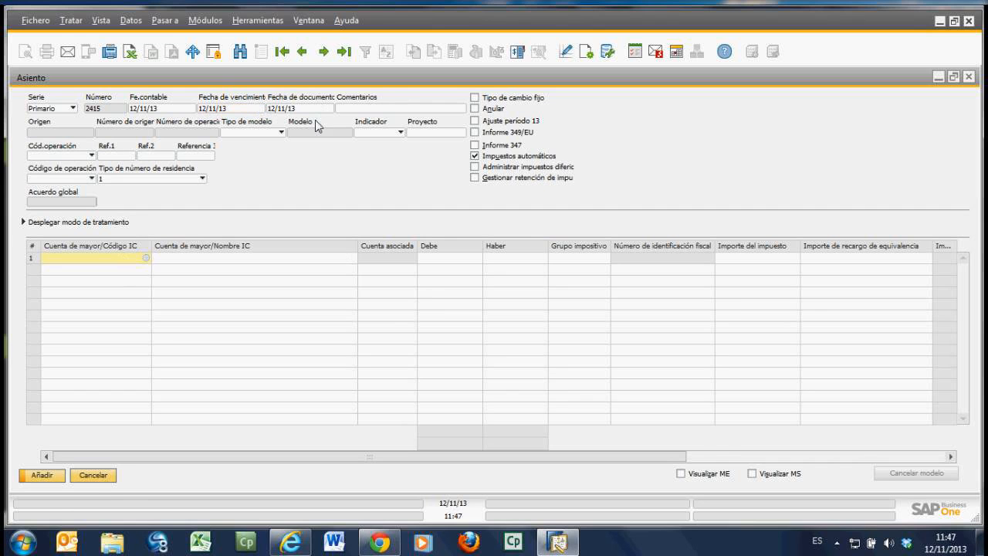
{"action": "left_click", "coordinate": [146, 259]}
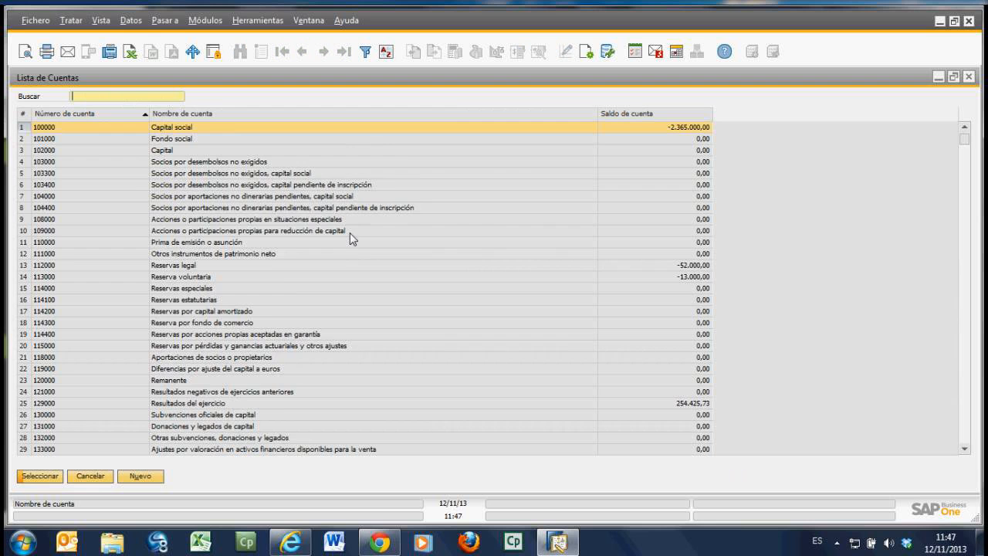
{"action": "type", "text": "6"}
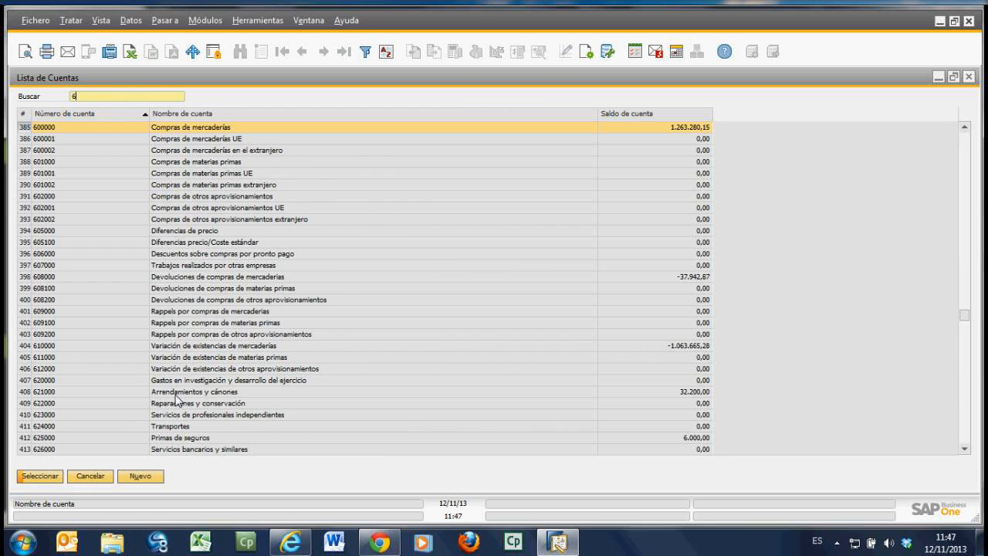
{"action": "scroll", "coordinate": [177, 398], "scroll_direction": "down", "scroll_amount": 2}
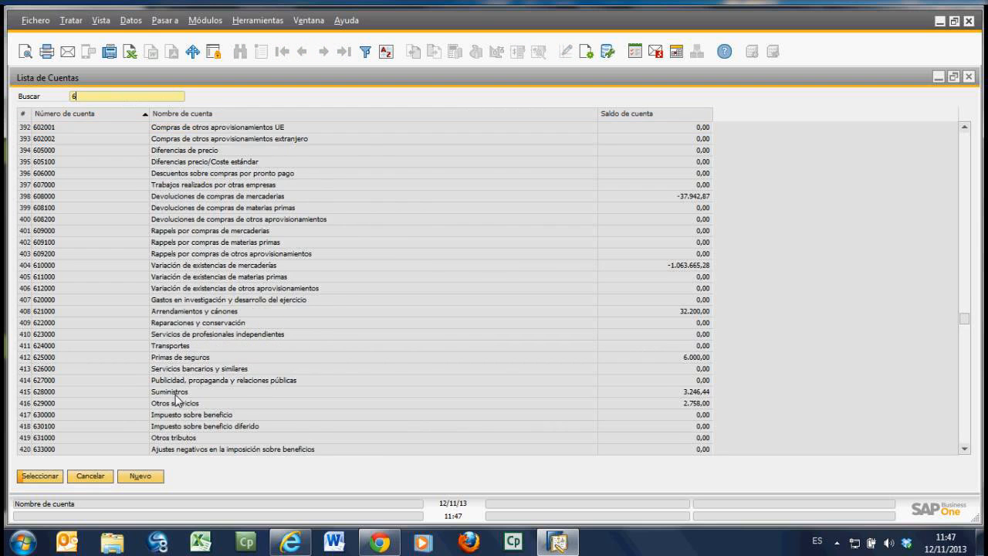
{"action": "scroll", "coordinate": [177, 398], "scroll_direction": "down", "scroll_amount": 1}
{"action": "scroll", "coordinate": [177, 398], "scroll_direction": "down", "scroll_amount": 1}
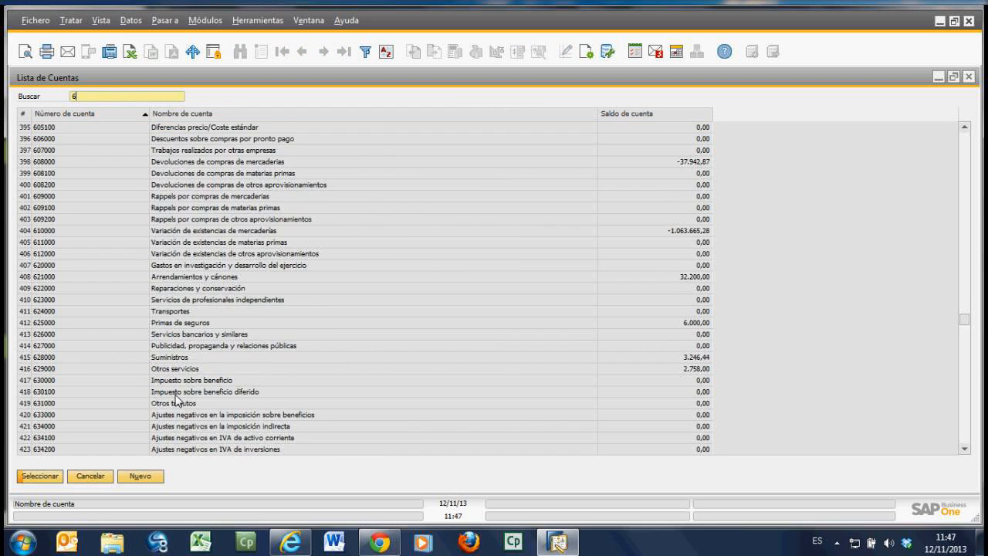
{"action": "double_click", "coordinate": [211, 310]}
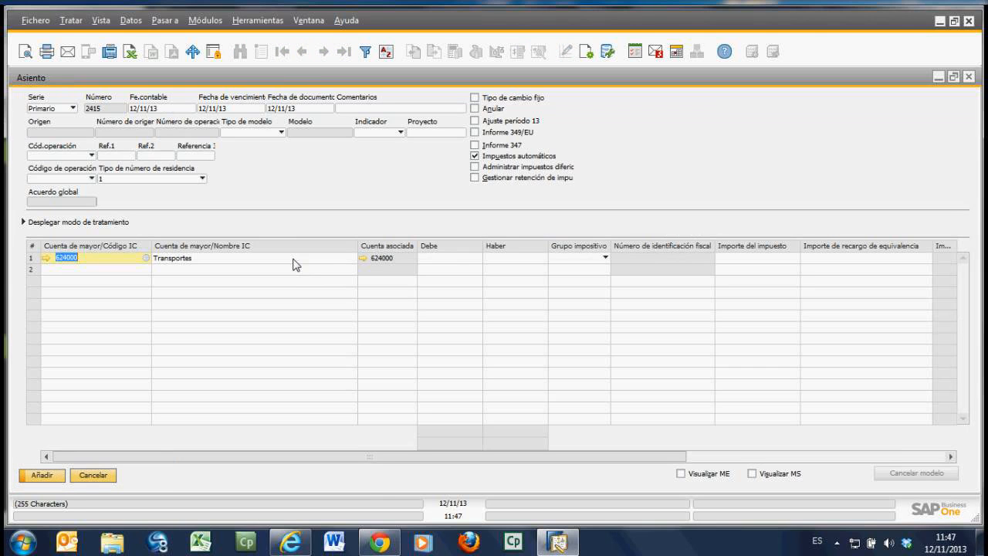
{"action": "left_click", "coordinate": [448, 259]}
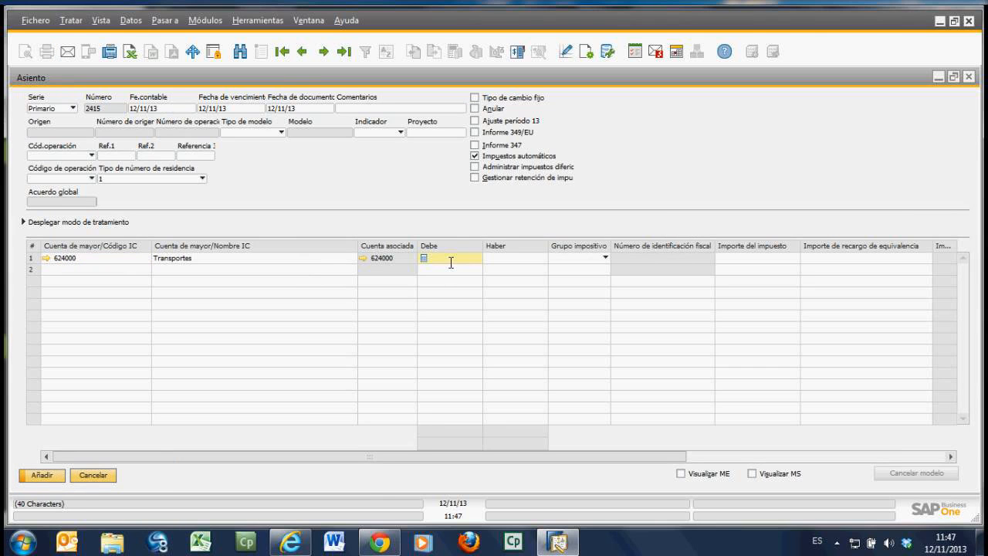
{"action": "type", "text": "100"}
{"action": "key", "text": "Tab"}
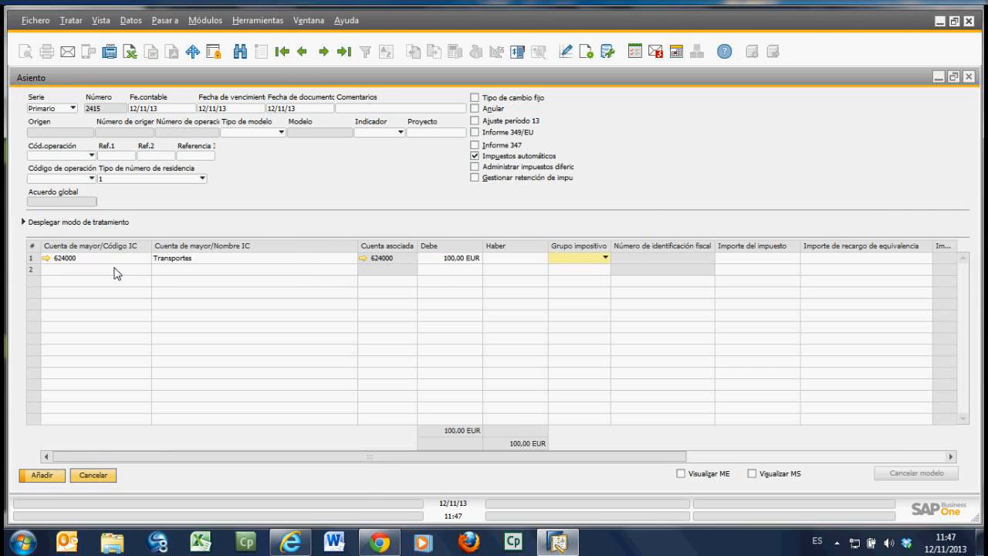
Step: Enter account 572000 Bancos e instituciones de crédito c/c vista, euros as the 100 EUR credit line, and add the journal entry
{"action": "left_click", "coordinate": [114, 270]}
{"action": "type", "text": "572"}
{"action": "key", "text": "Tab"}
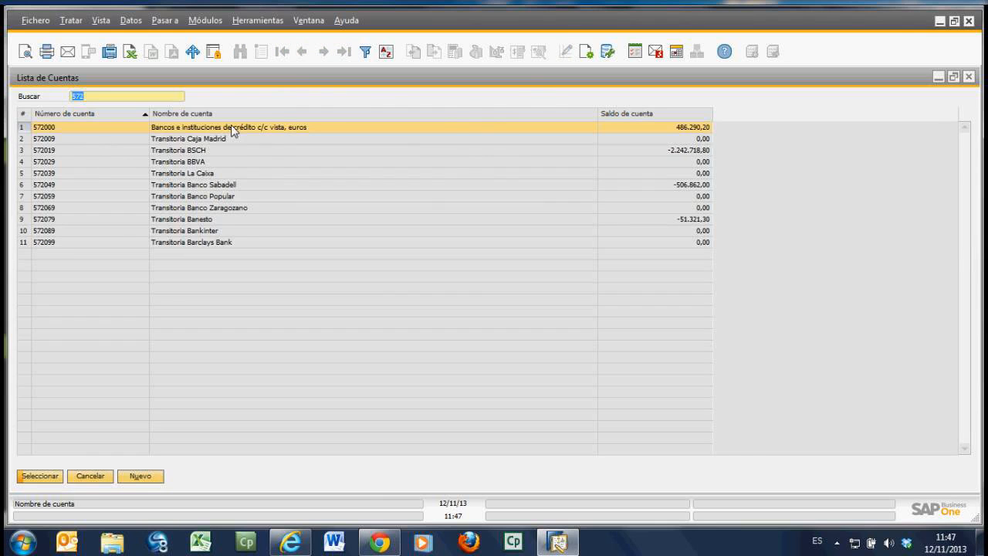
{"action": "left_click", "coordinate": [232, 126]}
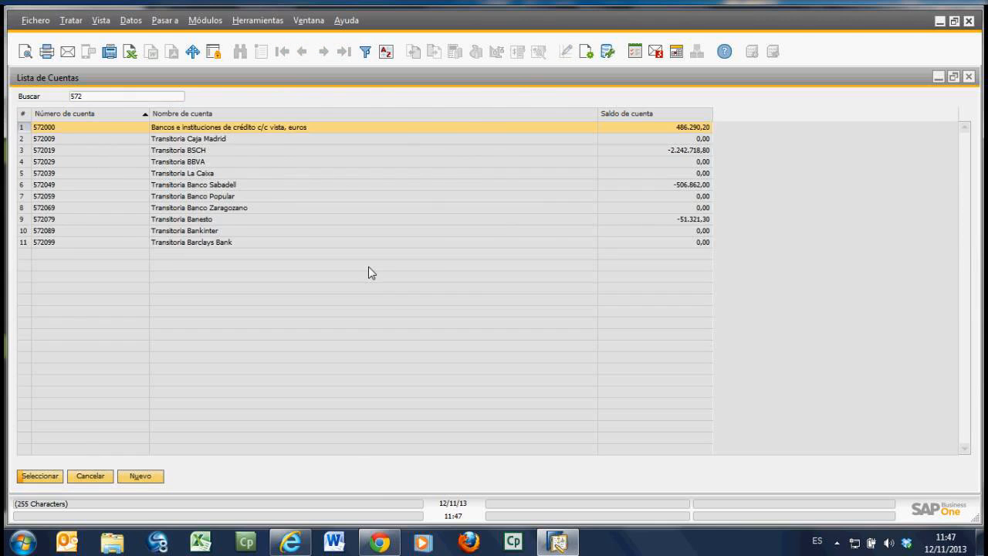
{"action": "key", "text": "Return"}
{"action": "left_click", "coordinate": [501, 270]}
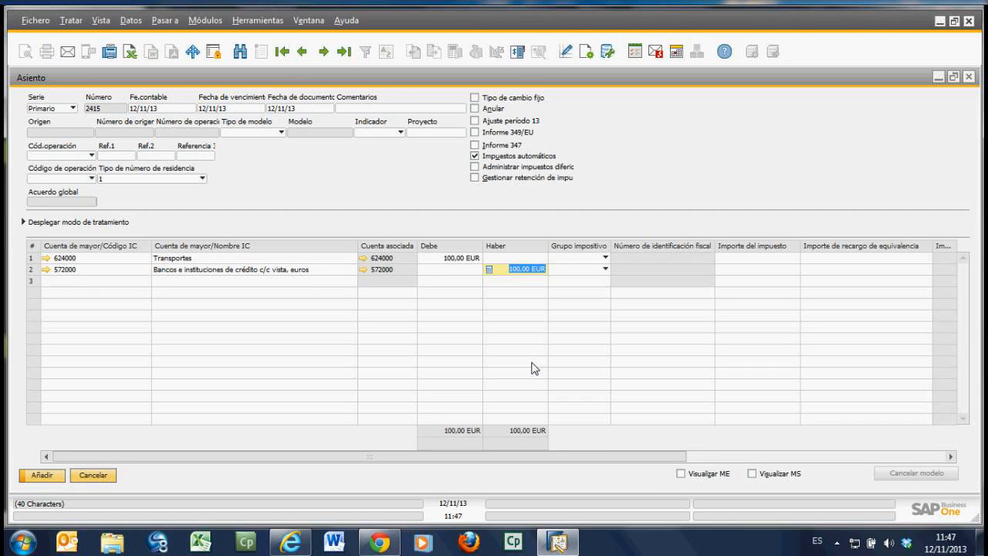
{"action": "left_click", "coordinate": [55, 478]}
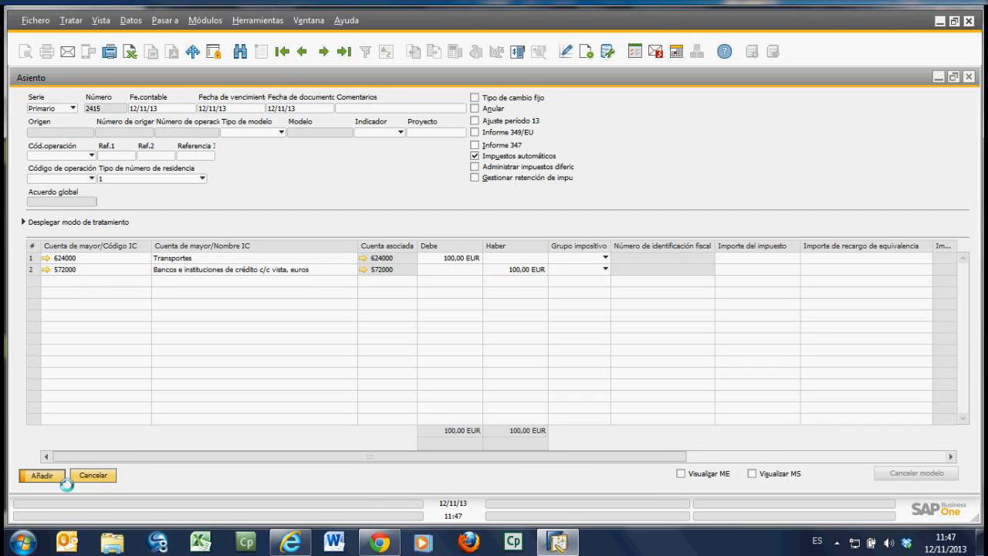
Step: Display the last recorded journal entry, and page back through the two preceding entries to compare their origins
{"action": "left_click", "coordinate": [344, 53]}
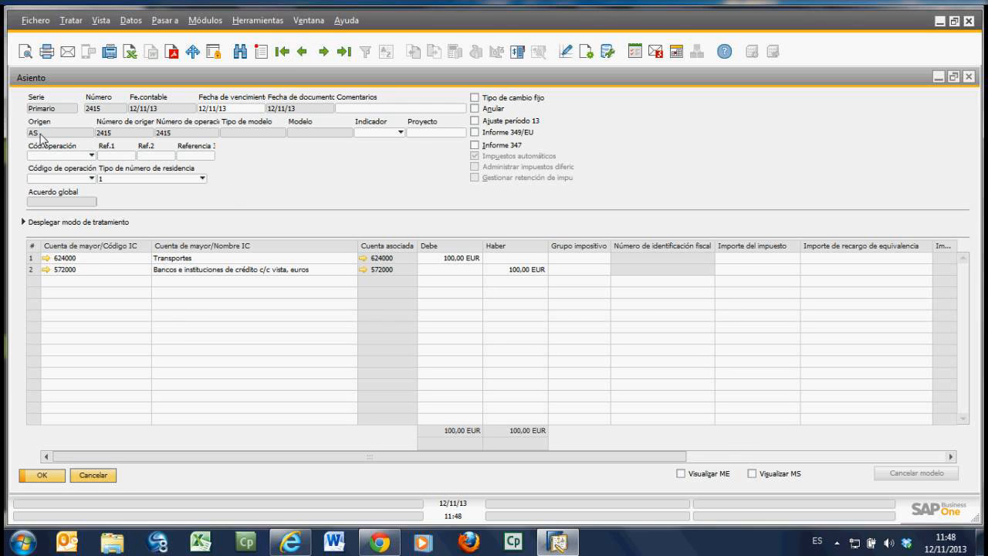
{"action": "left_click", "coordinate": [303, 52]}
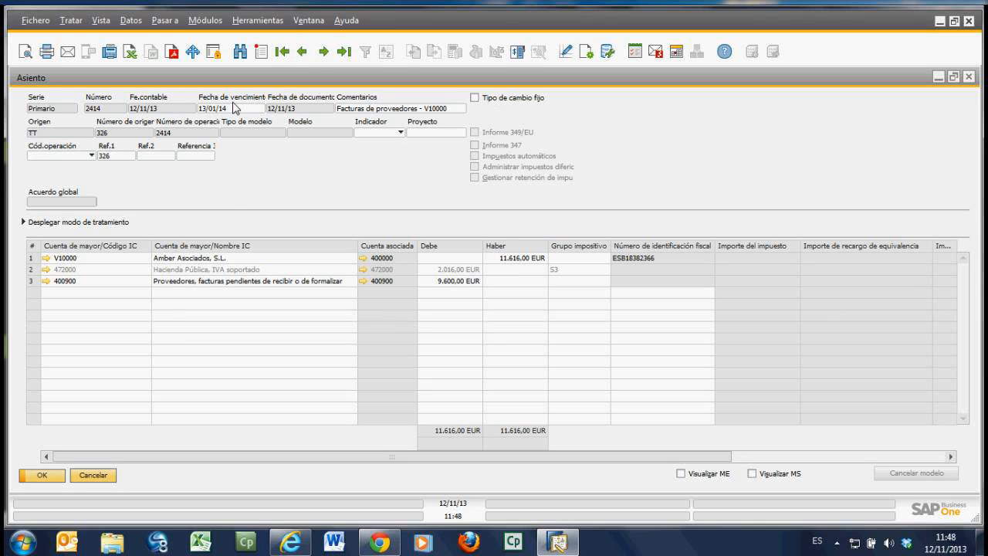
{"action": "left_click", "coordinate": [303, 54]}
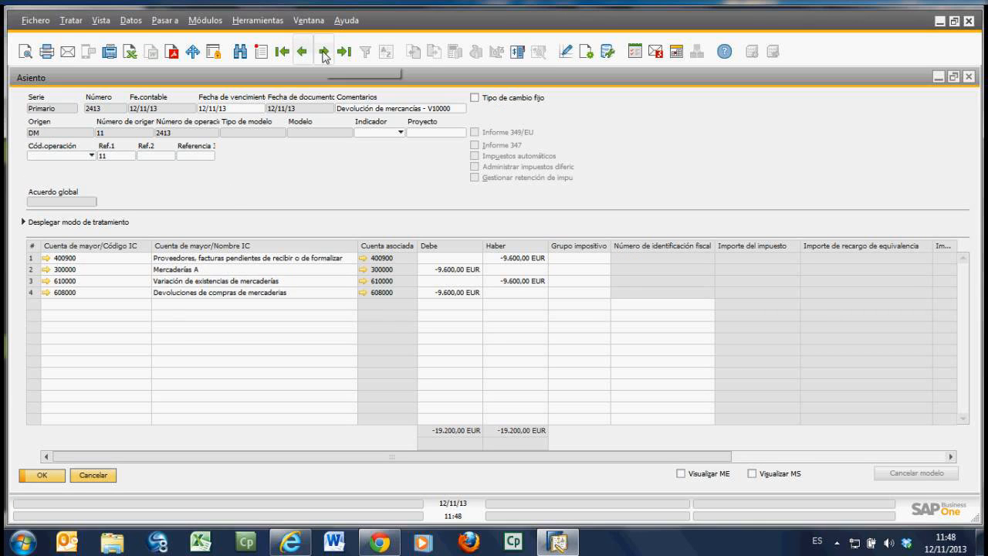
Step: Page through the recorded journal entries to the Facturas de proveedores one and check which actions are available for it
{"action": "left_click", "coordinate": [303, 54]}
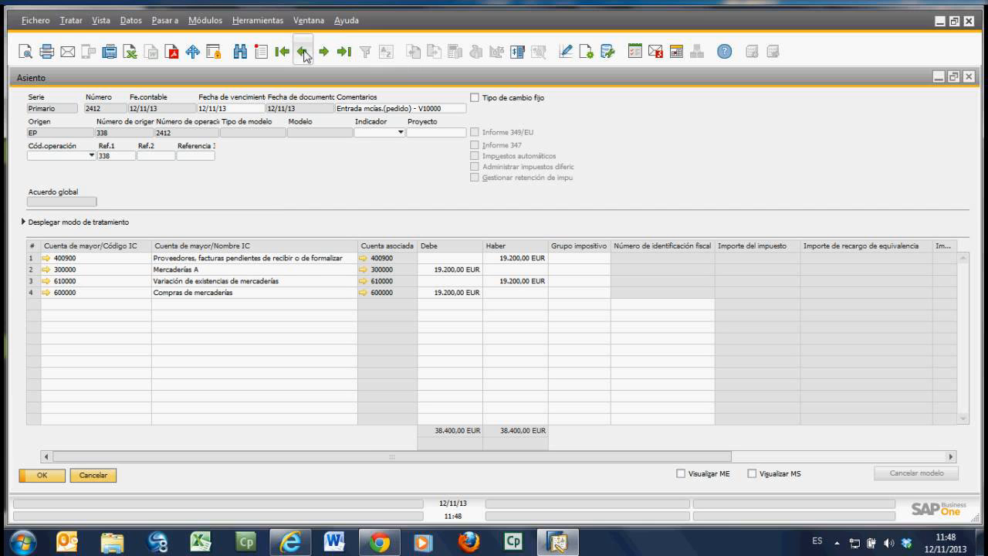
{"action": "left_click", "coordinate": [345, 54]}
{"action": "left_click", "coordinate": [303, 54]}
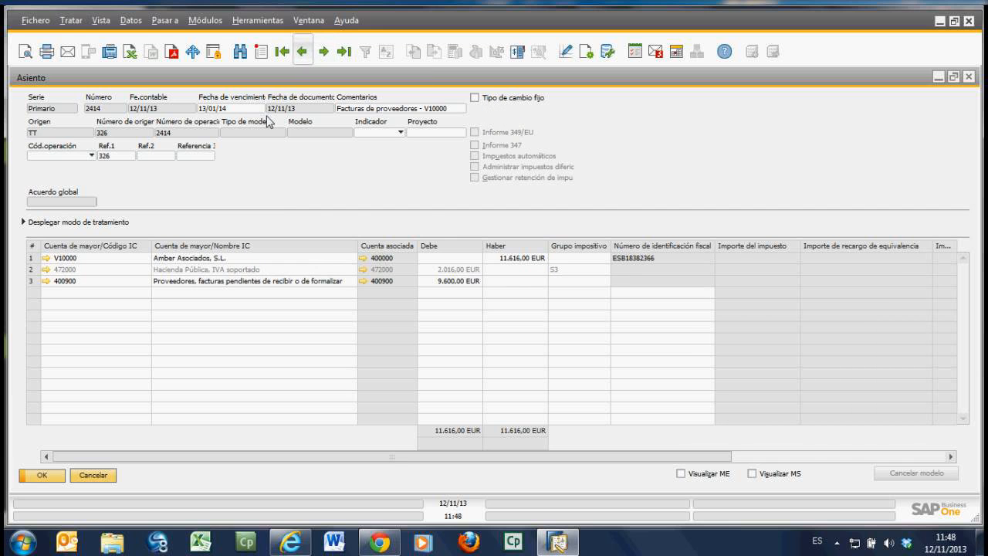
{"action": "right_click", "coordinate": [296, 183]}
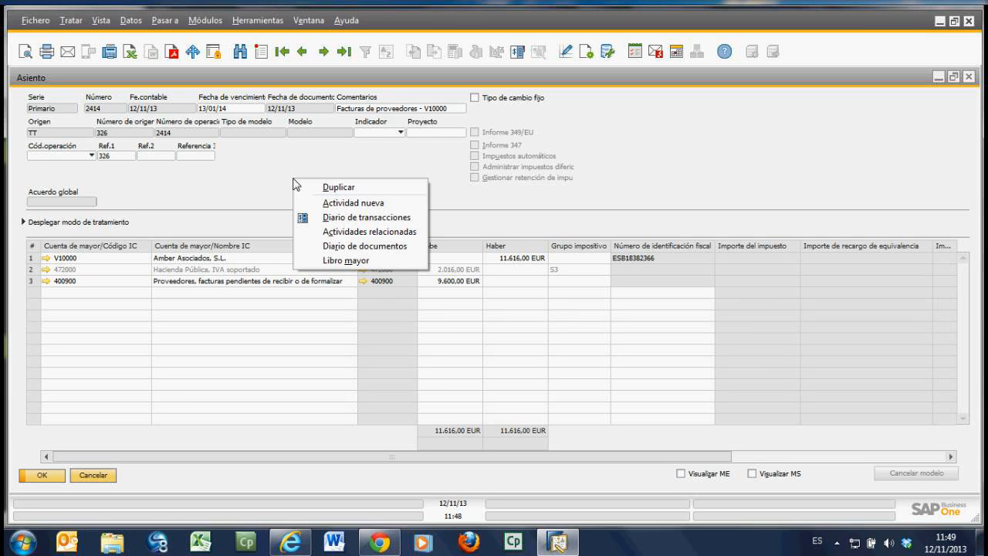
{"action": "left_click", "coordinate": [603, 163]}
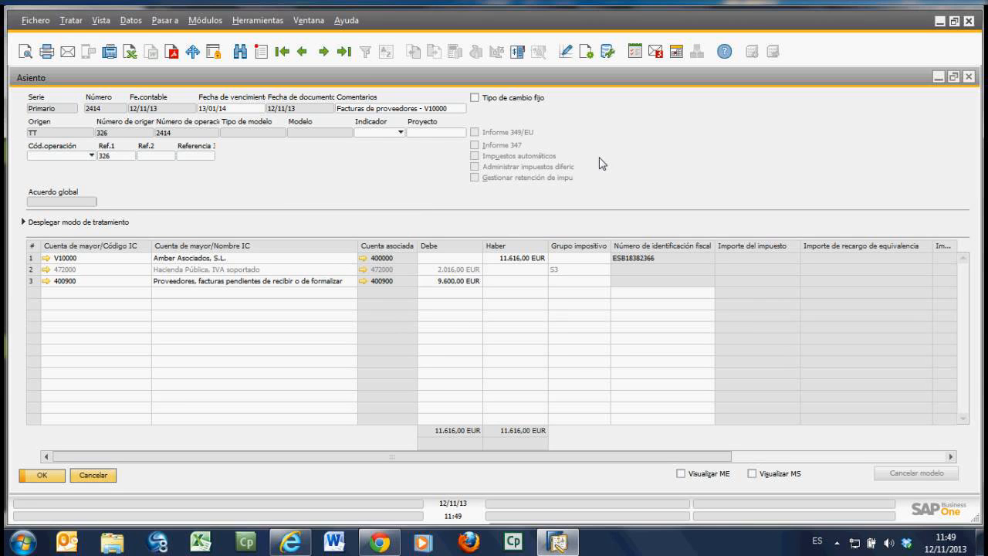
Step: Cancel the last journal entry, 624000 Transportes against 572000 Bancos, by creating its reversal (anulación) and adding the reversal entry
{"action": "left_click", "coordinate": [344, 52]}
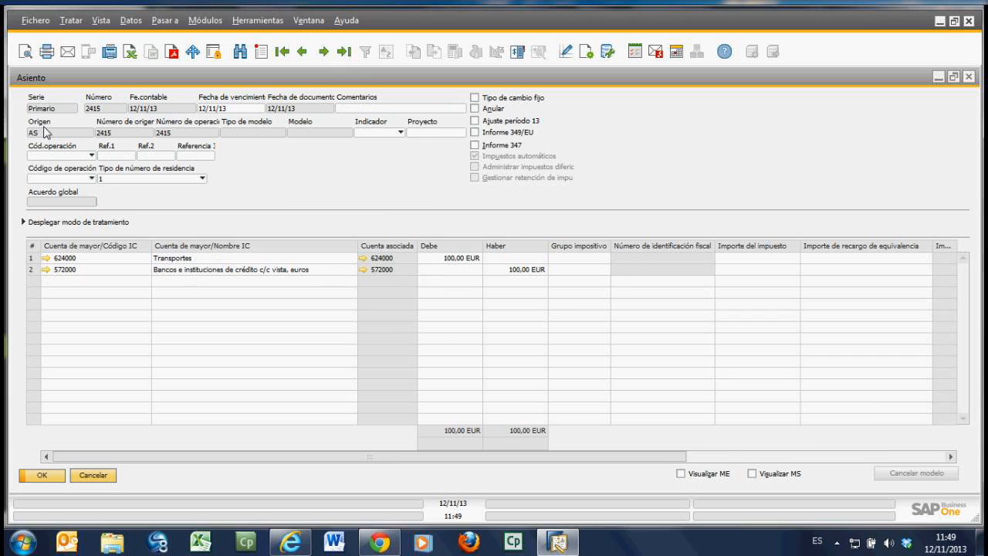
{"action": "right_click", "coordinate": [317, 186]}
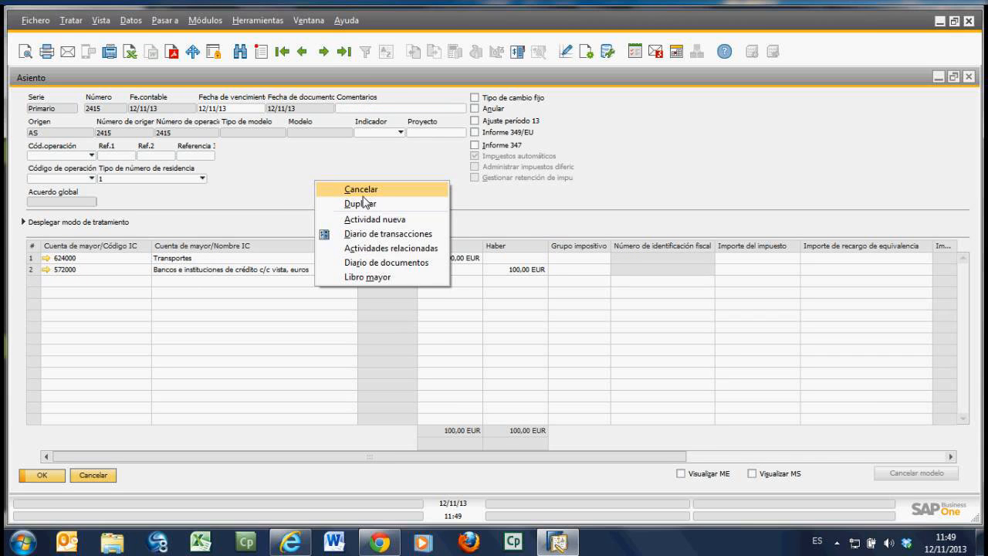
{"action": "left_click", "coordinate": [359, 190]}
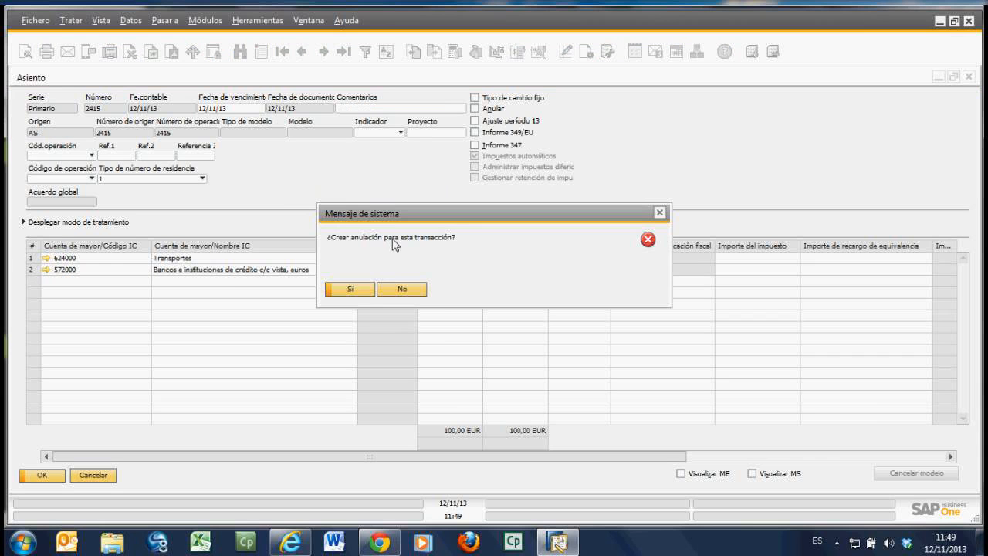
{"action": "left_click", "coordinate": [351, 290]}
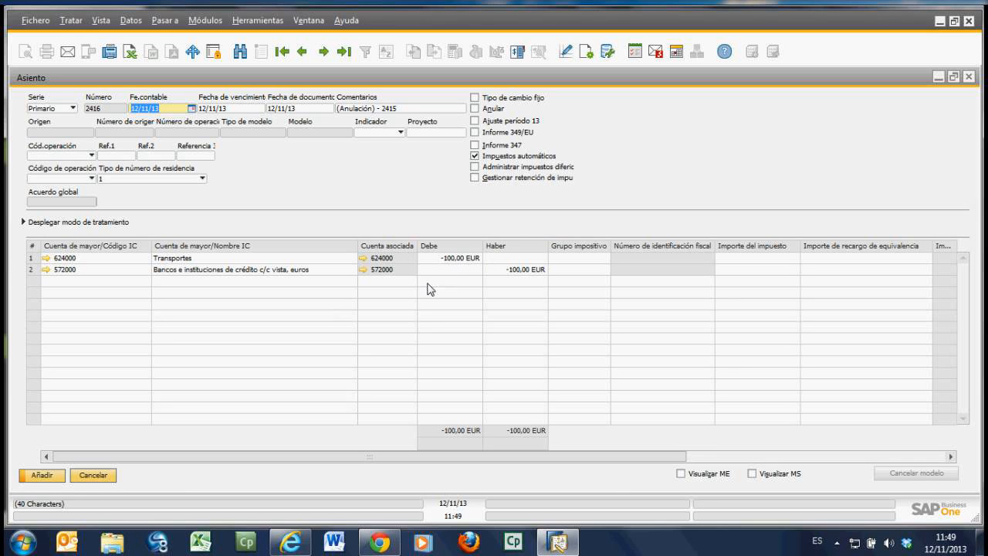
{"action": "left_click", "coordinate": [43, 475]}
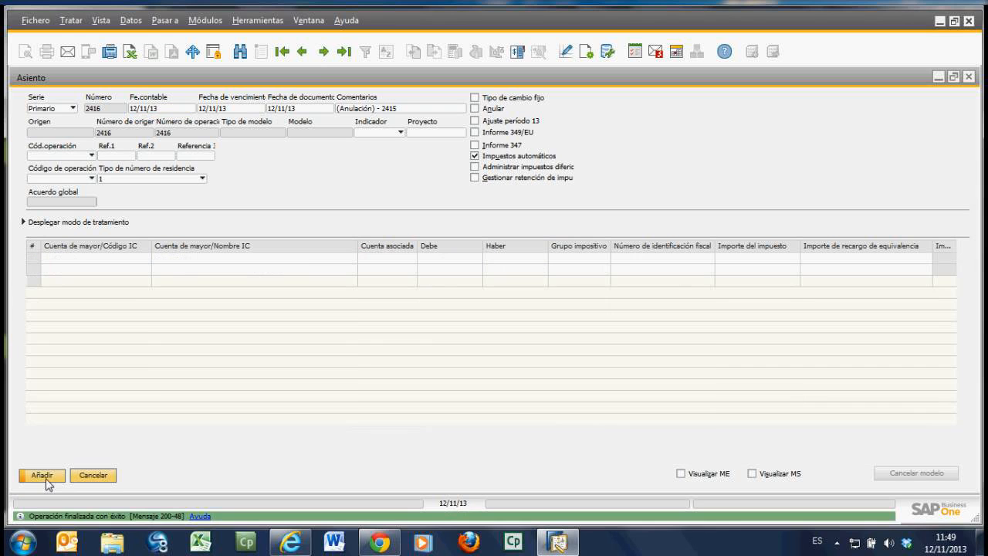
Step: Review the reversal and the cancelled original, check the actions available for the preceding supplier invoice entry, and close the journal entry window
{"action": "left_click", "coordinate": [344, 52]}
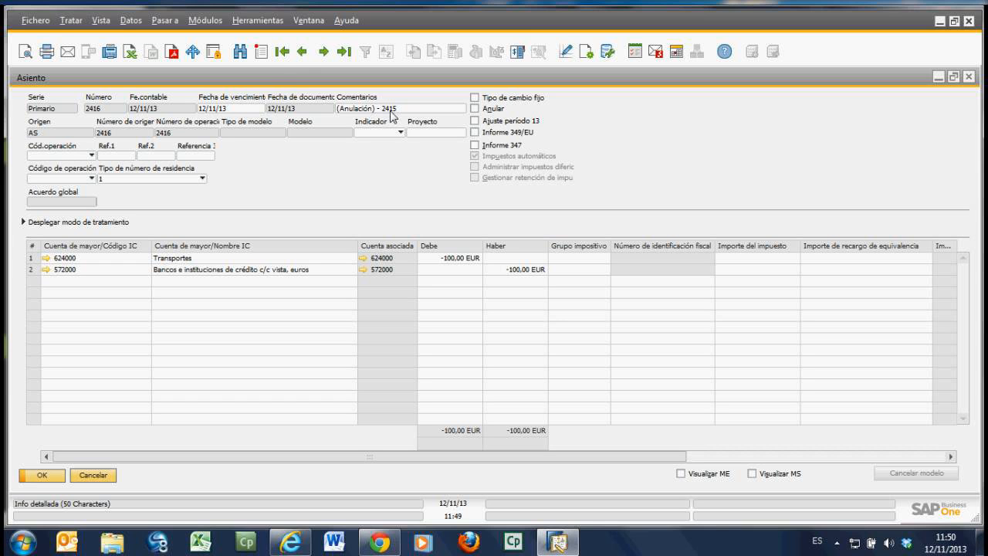
{"action": "left_click", "coordinate": [302, 52]}
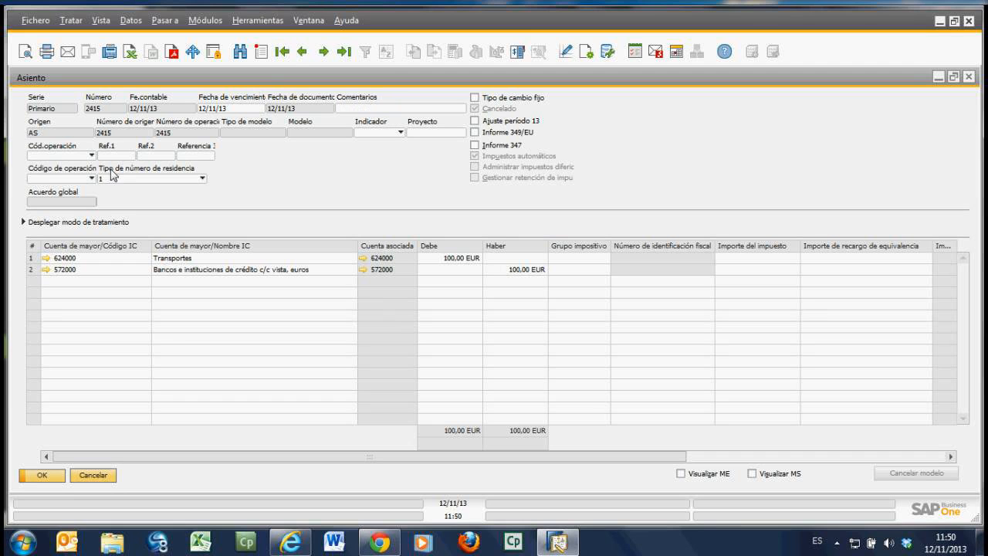
{"action": "left_click", "coordinate": [303, 52]}
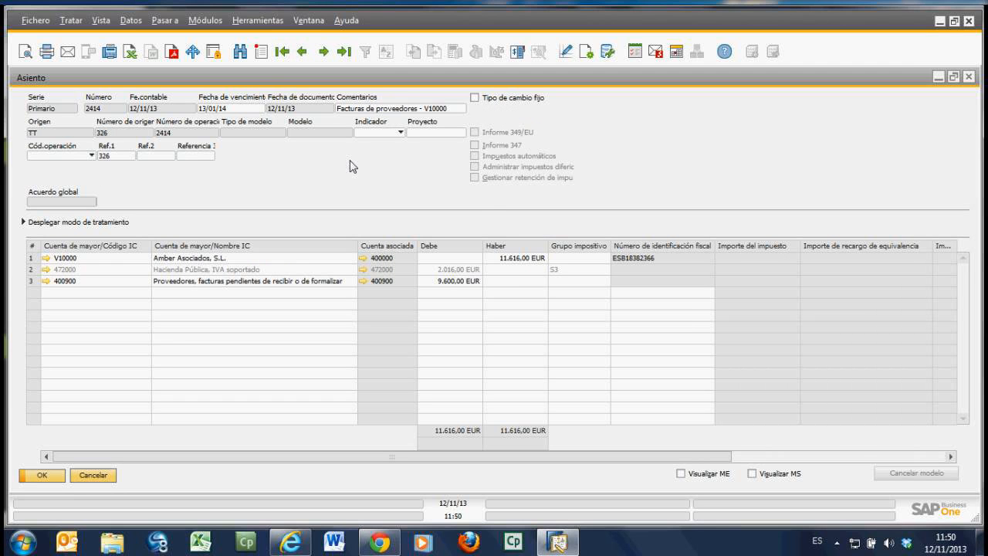
{"action": "right_click", "coordinate": [350, 162]}
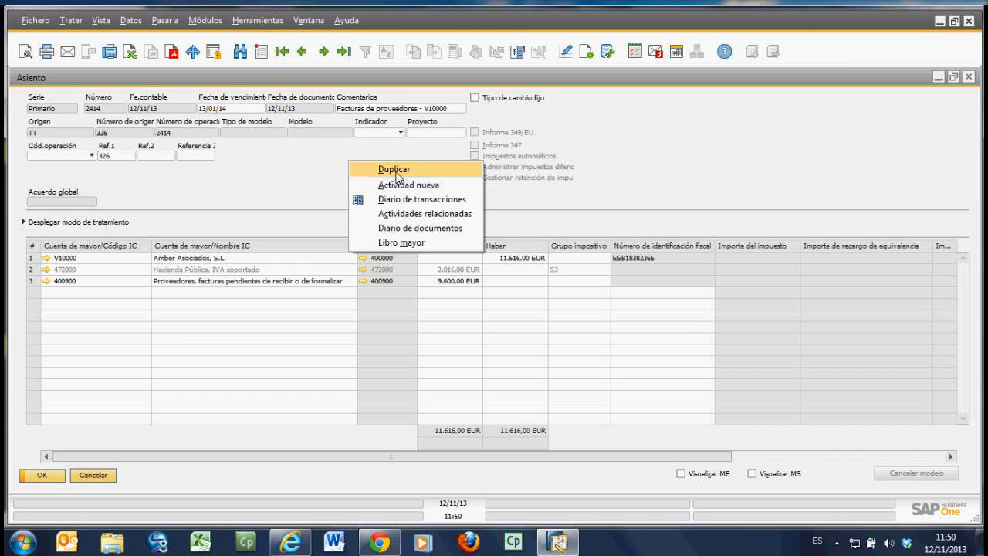
{"action": "left_click", "coordinate": [246, 180]}
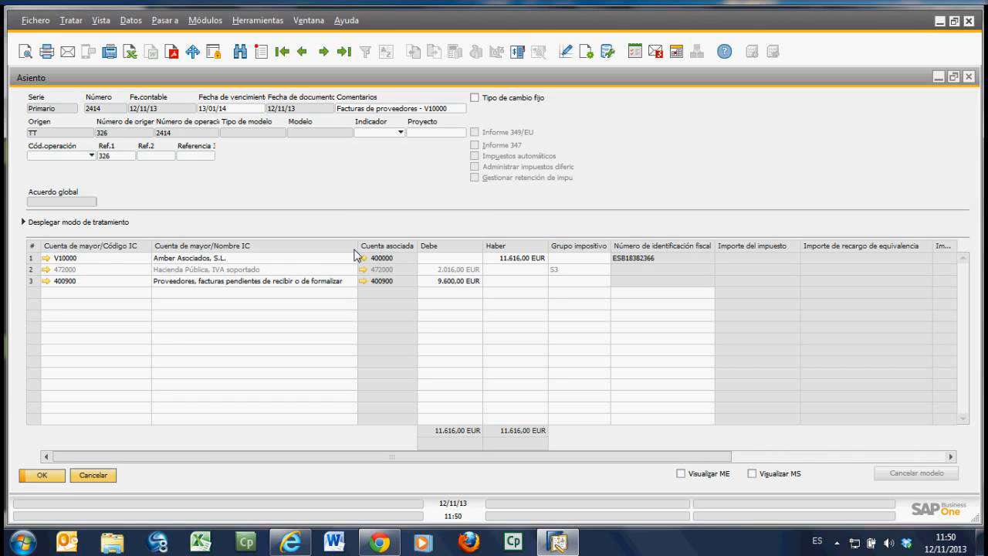
{"action": "left_click", "coordinate": [94, 475]}
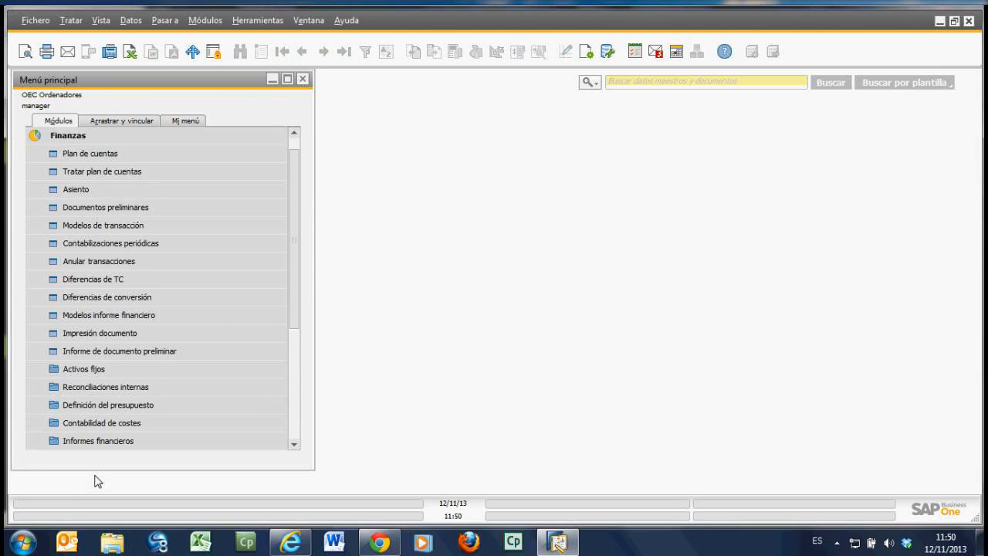
Step: Open a new delivery (Entrega) from Ventas, maximize it, and choose the second business partner in the list as customer
{"action": "left_click", "coordinate": [90, 138]}
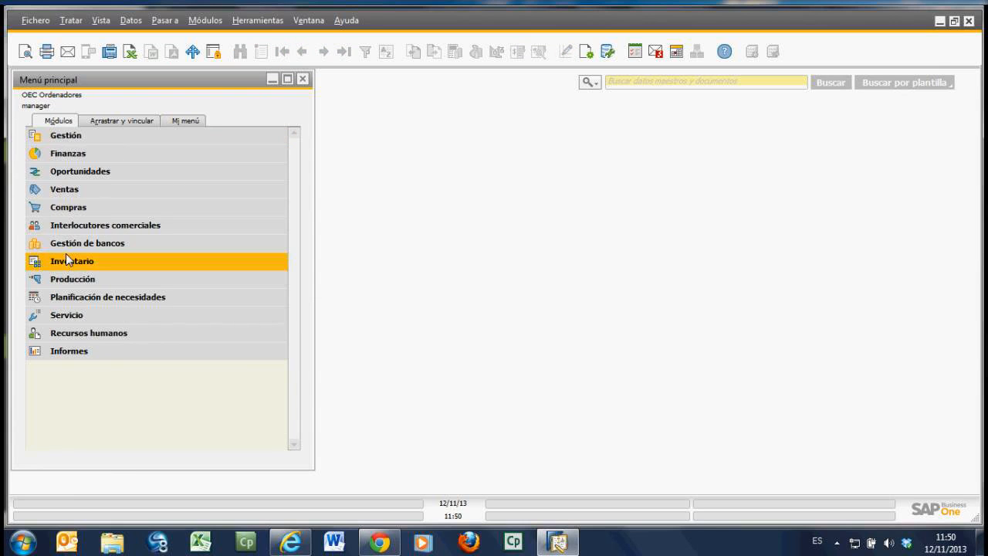
{"action": "left_click", "coordinate": [71, 156]}
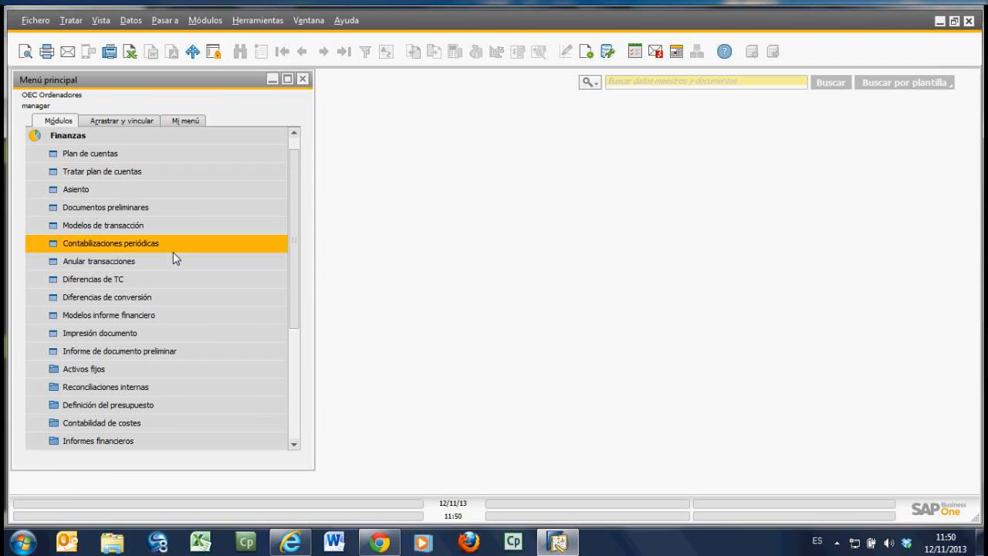
{"action": "left_click", "coordinate": [88, 135]}
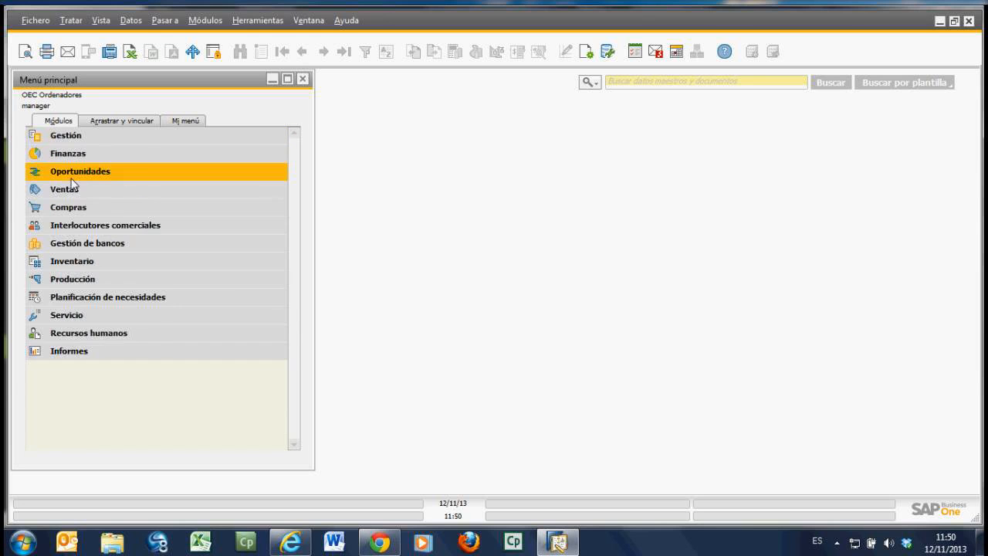
{"action": "left_click", "coordinate": [71, 185]}
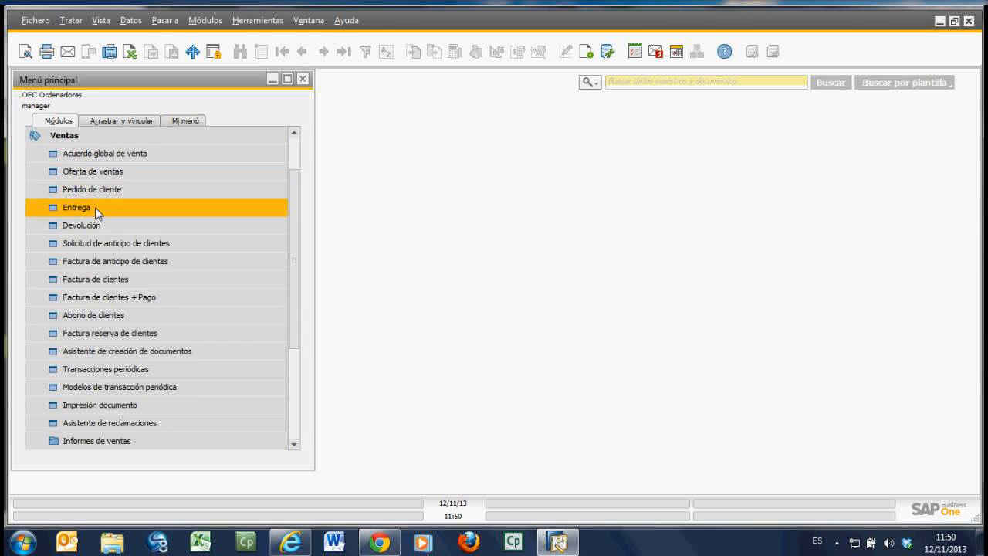
{"action": "left_click", "coordinate": [95, 207]}
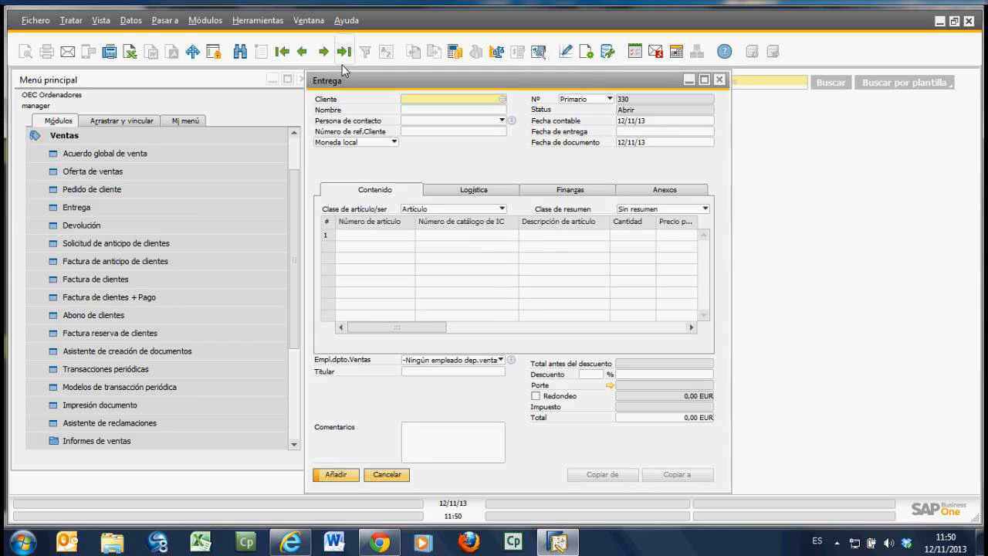
{"action": "double_click", "coordinate": [516, 79]}
{"action": "left_click", "coordinate": [204, 97]}
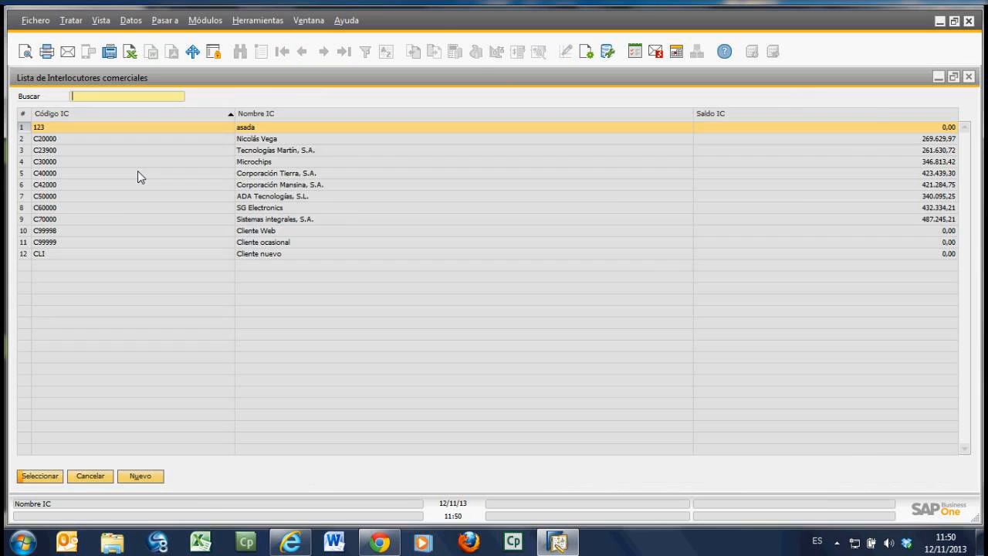
{"action": "key", "text": "Down"}
{"action": "key", "text": "Return"}
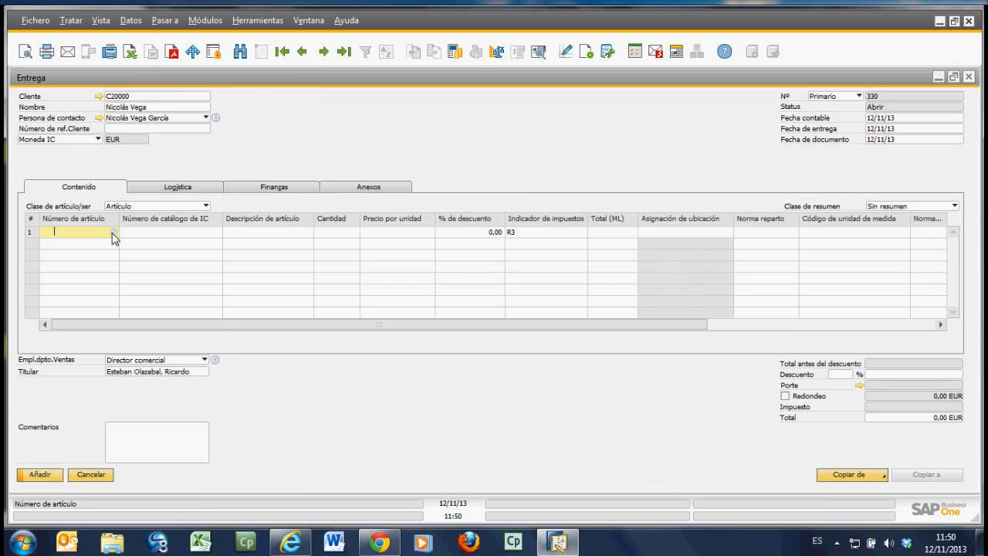
Step: Add item A00001 IBM Infoprint 1312 to the delivery and save the document as a draft (Grabar como borrador)
{"action": "left_click", "coordinate": [113, 231]}
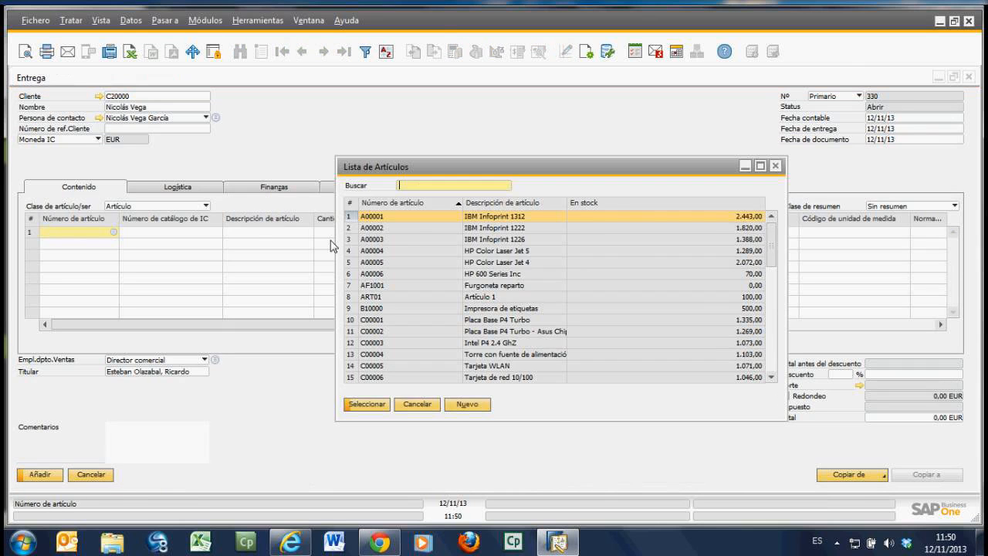
{"action": "key", "text": "Return"}
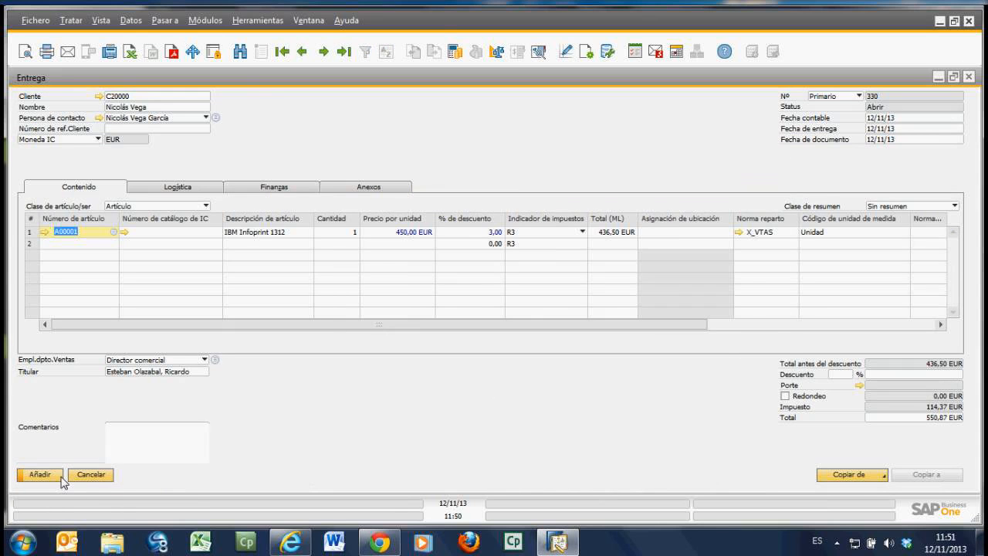
{"action": "left_click", "coordinate": [38, 25]}
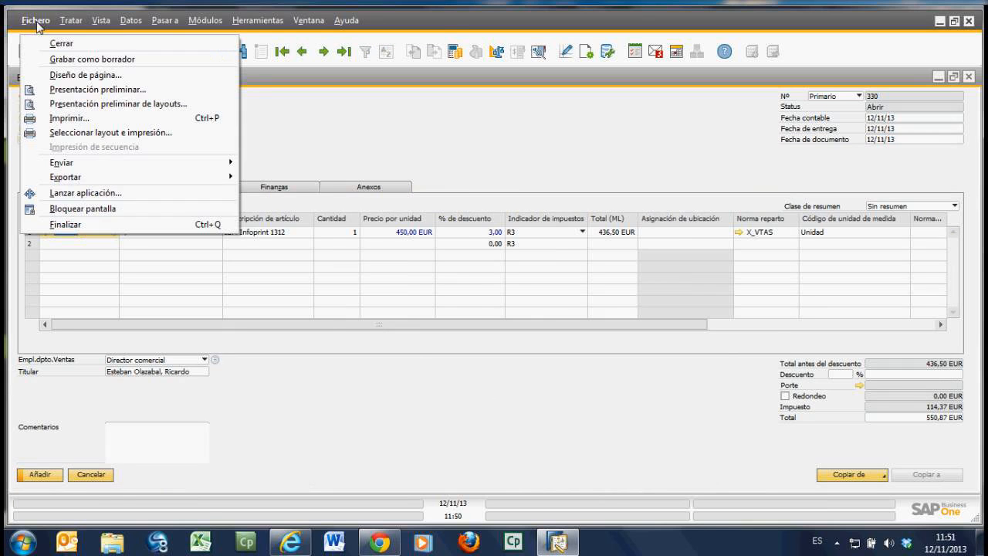
{"action": "left_click", "coordinate": [110, 60]}
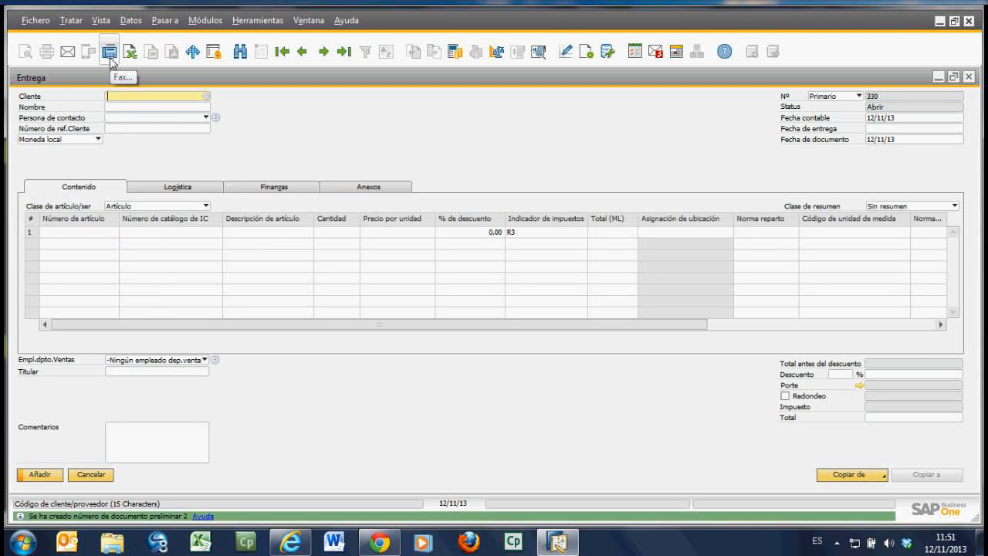
Step: Restore and move the delivery window clear of the main menu, and open Informes del documento preliminar from the sales reports
{"action": "double_click", "coordinate": [340, 72]}
{"action": "left_click_drag", "start_coordinate": [411, 76], "coordinate": [521, 74]}
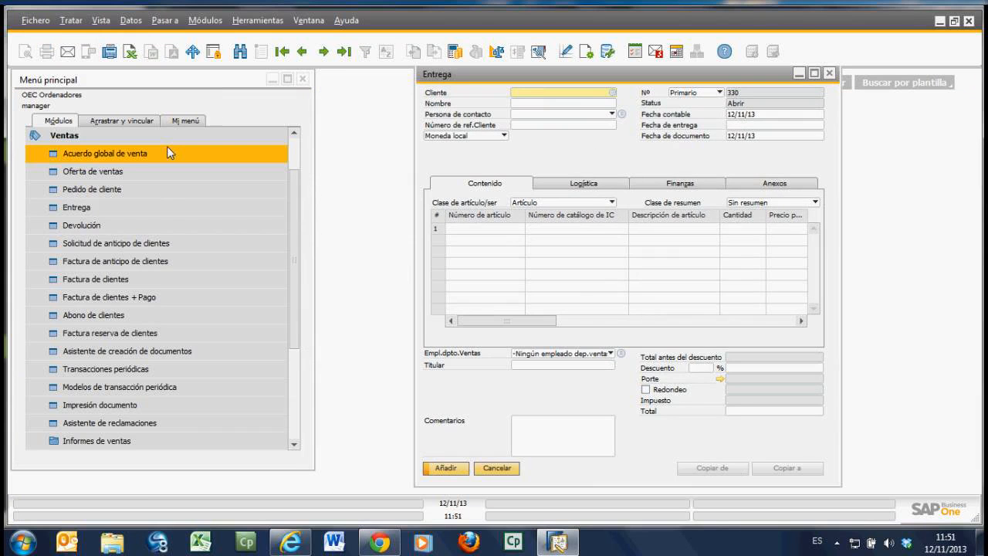
{"action": "left_click", "coordinate": [294, 444]}
{"action": "left_click", "coordinate": [116, 278]}
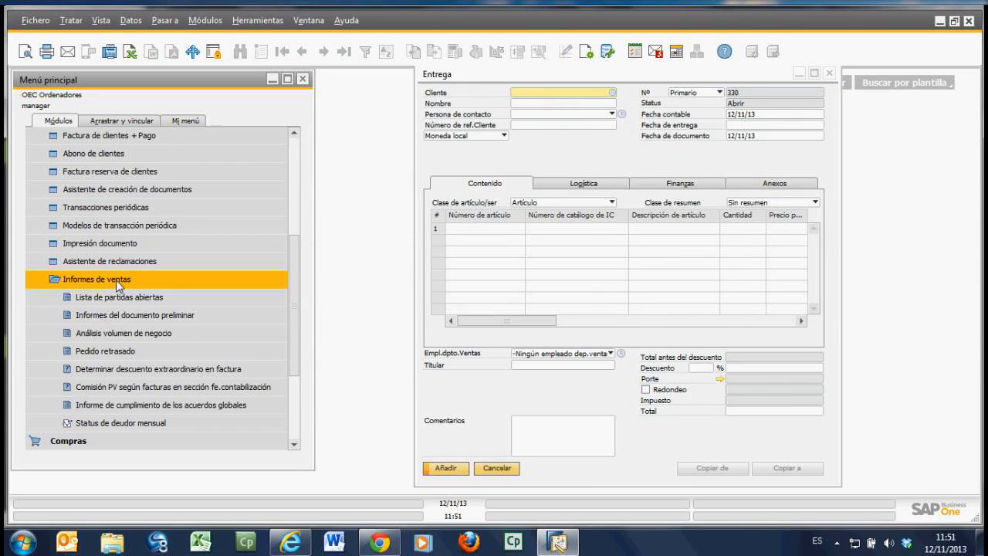
{"action": "left_click", "coordinate": [120, 314]}
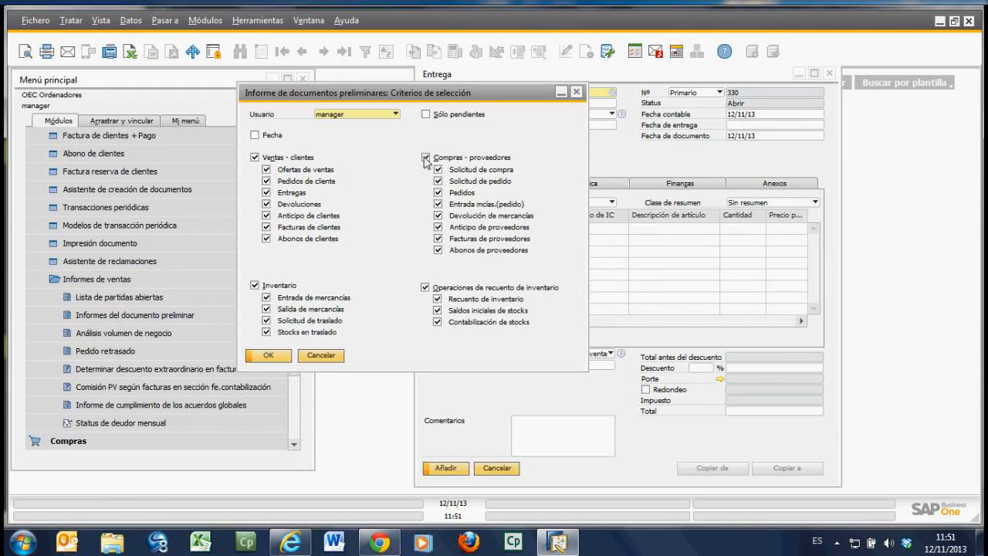
Step: Limit the preliminary documents report to Entregas only, excluding purchasing, inventory, inventory counting and all other sales document types, and run it
{"action": "left_click", "coordinate": [426, 157]}
{"action": "left_click", "coordinate": [283, 288]}
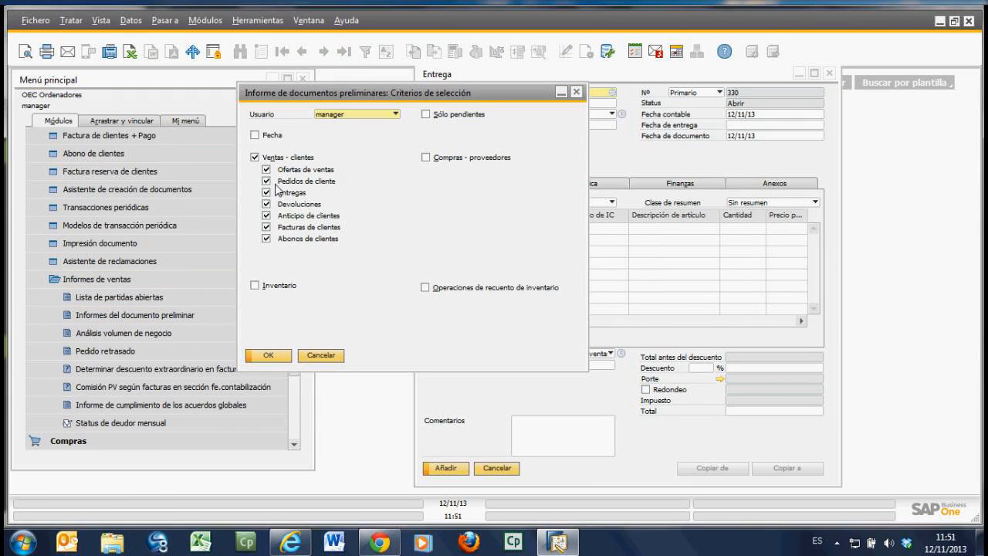
{"action": "left_click", "coordinate": [266, 204]}
{"action": "left_click", "coordinate": [267, 216]}
{"action": "left_click", "coordinate": [267, 227]}
{"action": "left_click", "coordinate": [267, 239]}
{"action": "left_click", "coordinate": [266, 180]}
{"action": "left_click", "coordinate": [266, 169]}
{"action": "left_click", "coordinate": [268, 357]}
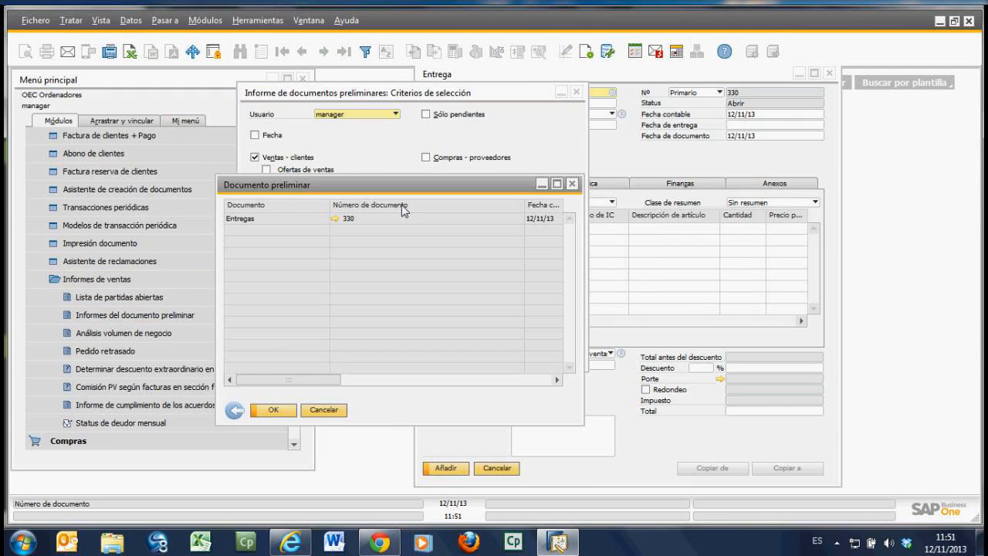
Step: Maximize the report, open the listed draft delivery in a maximized window, and inspect its item line
{"action": "left_click", "coordinate": [557, 184]}
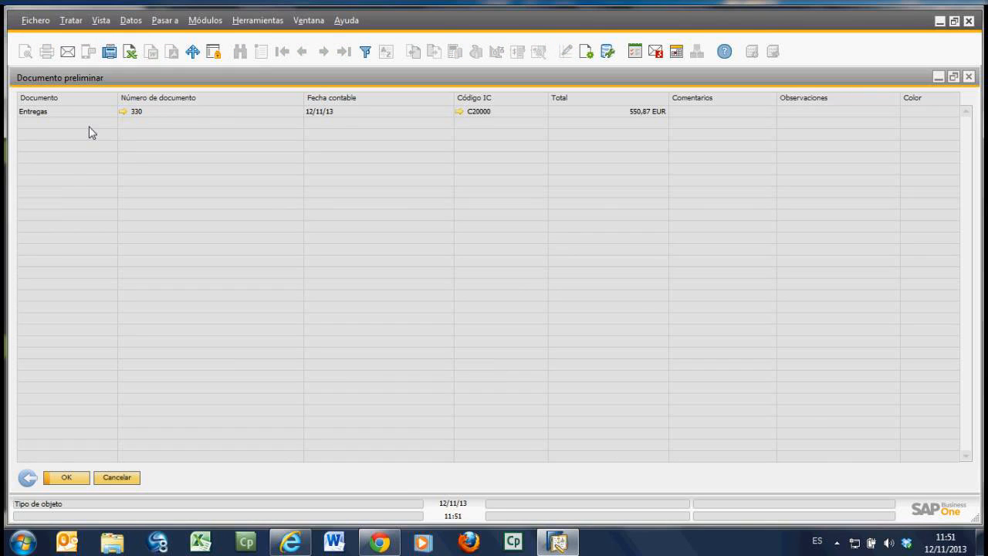
{"action": "left_click", "coordinate": [123, 113]}
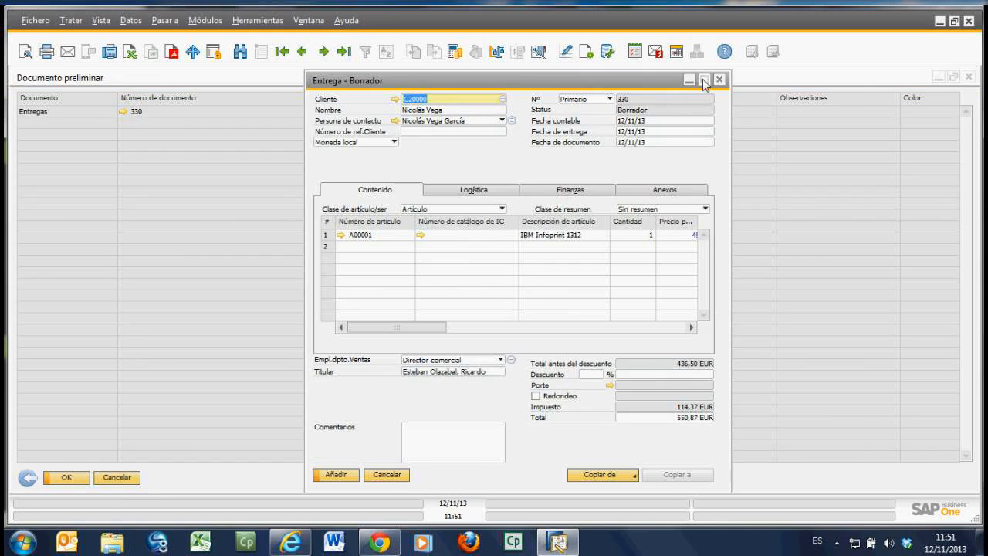
{"action": "left_click", "coordinate": [704, 81]}
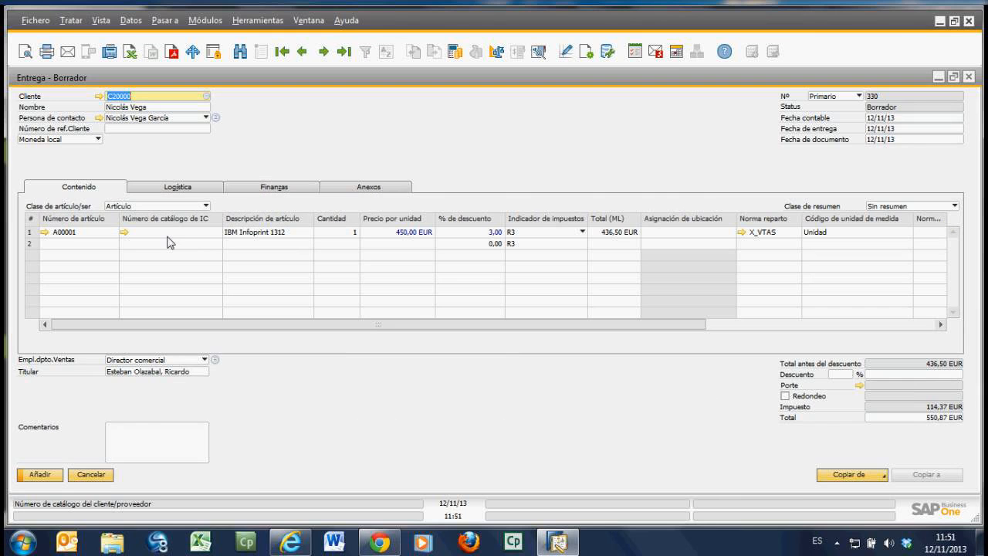
{"action": "left_click", "coordinate": [93, 232]}
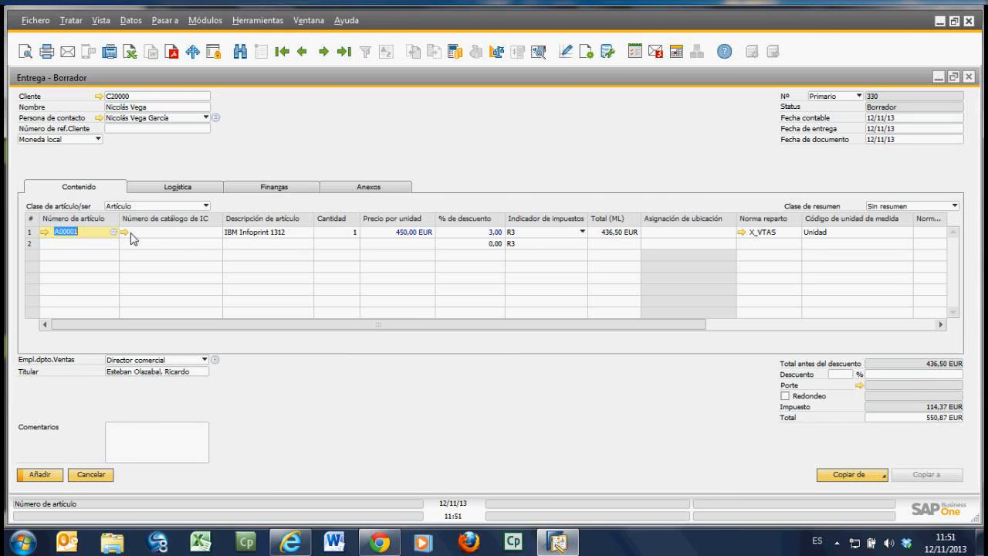
Step: Add the draft delivery of IBM Infoprint 1312 as a final document and accept that it can no longer be modified
{"action": "left_click", "coordinate": [332, 234]}
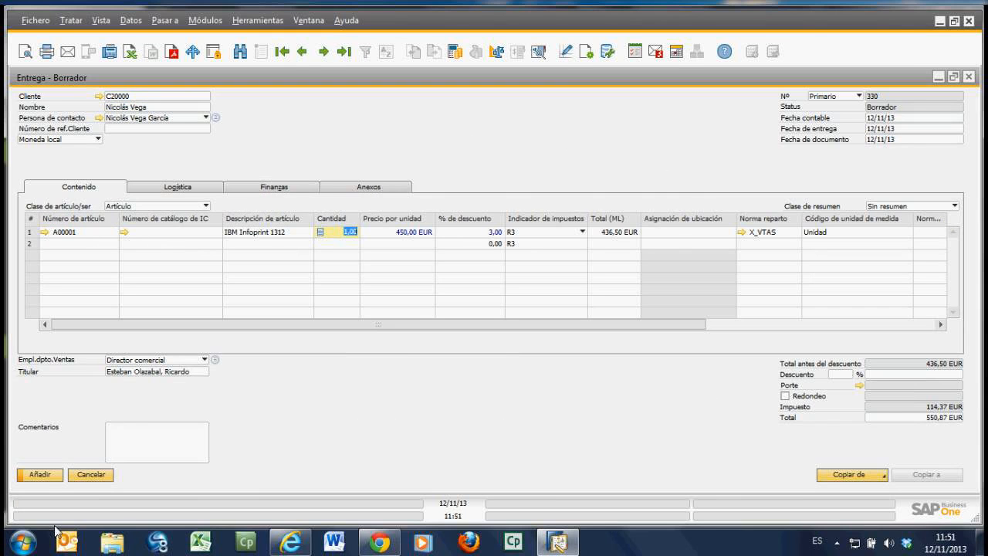
{"action": "left_click", "coordinate": [47, 478]}
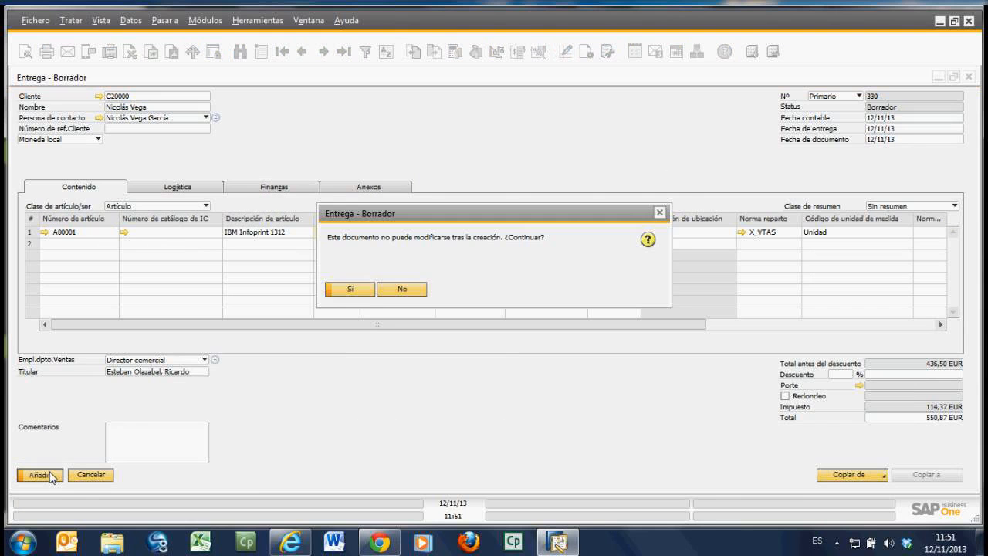
{"action": "left_click", "coordinate": [374, 290]}
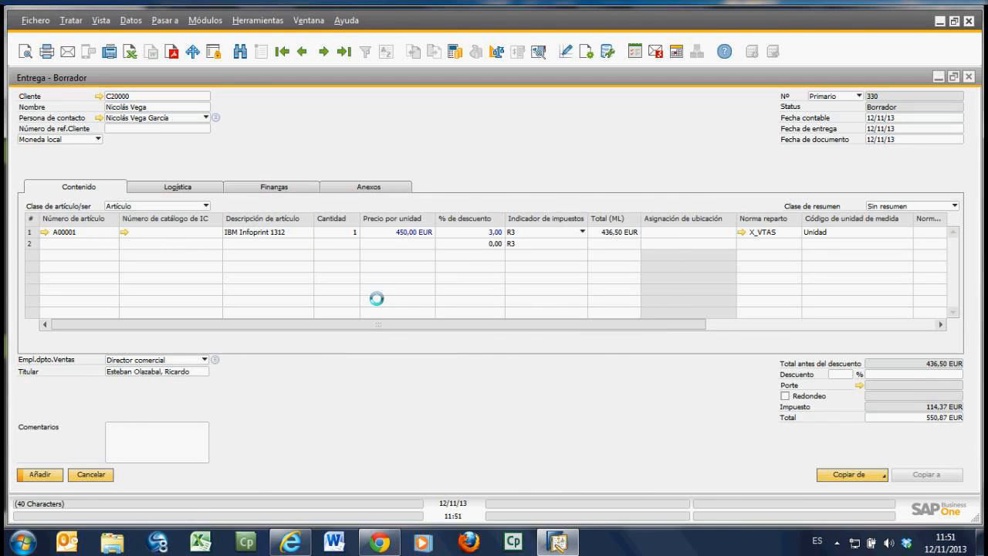
Step: Display the last delivery, examine its linked journal entry from the finance data, and close the journal entry and delivery windows
{"action": "left_click", "coordinate": [345, 53]}
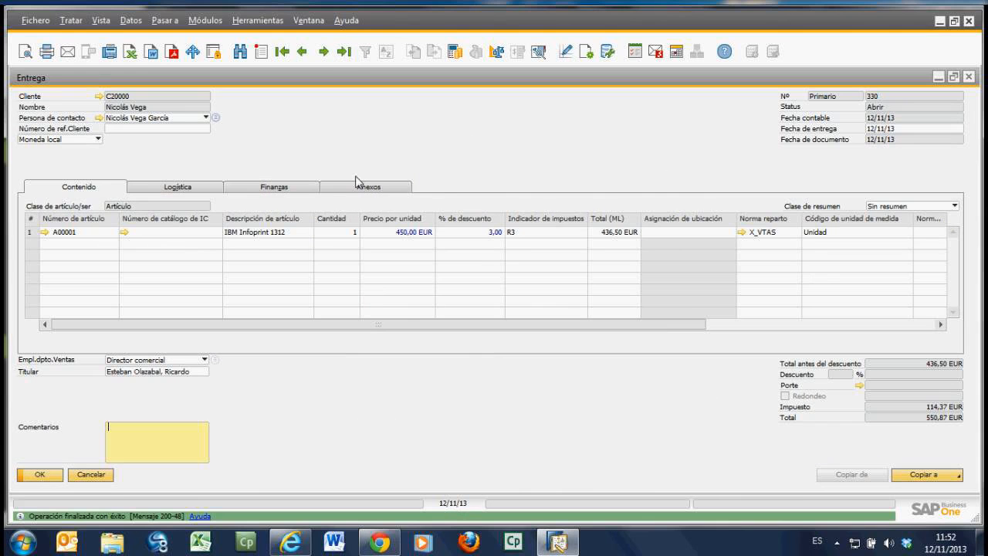
{"action": "left_click", "coordinate": [265, 189]}
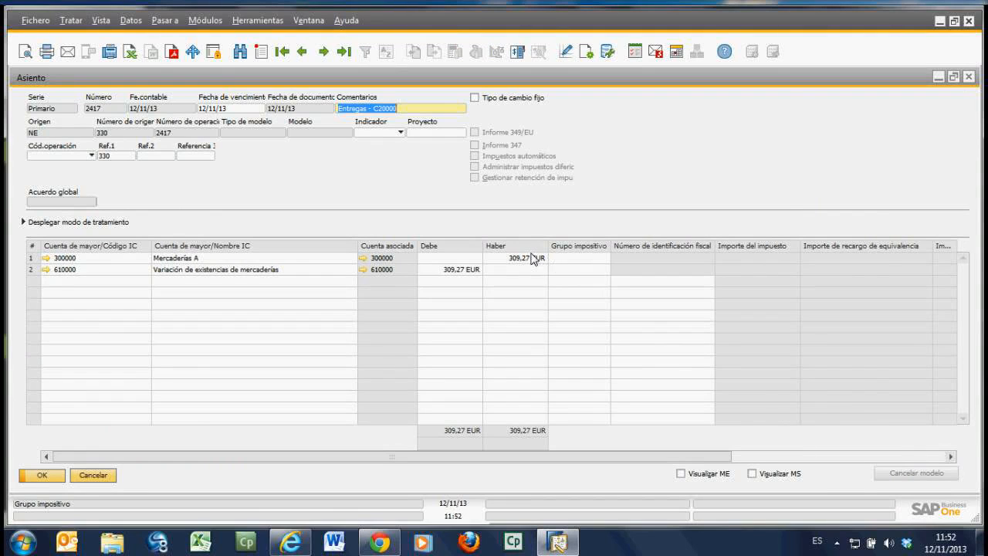
{"action": "left_click", "coordinate": [102, 476]}
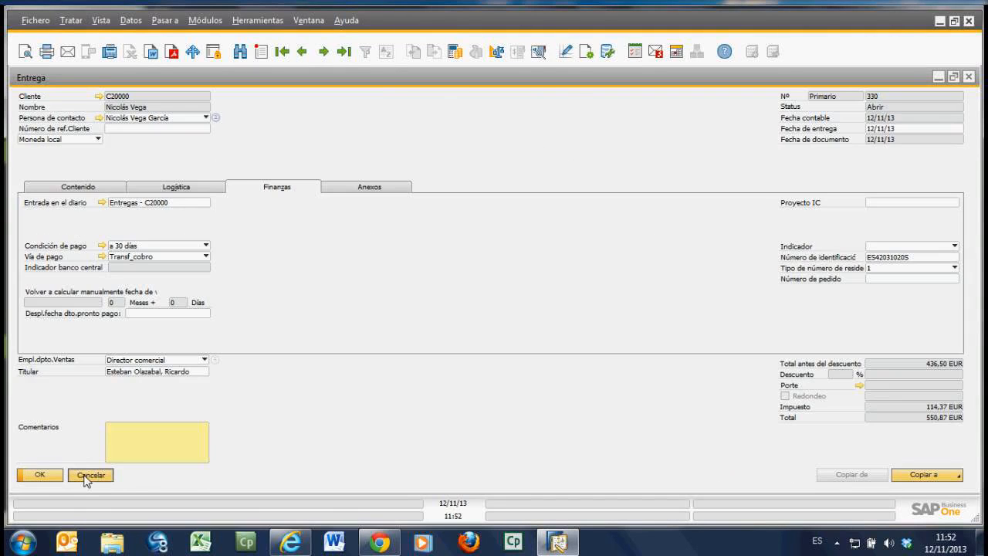
{"action": "left_click", "coordinate": [87, 476]}
{"action": "left_click", "coordinate": [108, 479]}
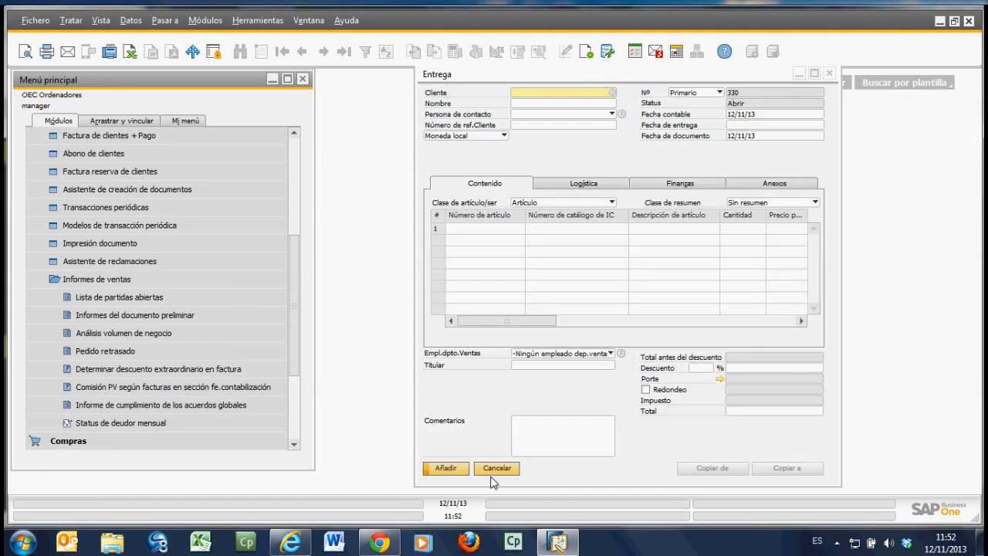
{"action": "left_click", "coordinate": [495, 479]}
Step: Open Documentos preliminares from Finanzas in a maximized window and start an entry in a new preliminary document
{"action": "scroll", "coordinate": [169, 147], "scroll_direction": "up", "scroll_amount": 4}
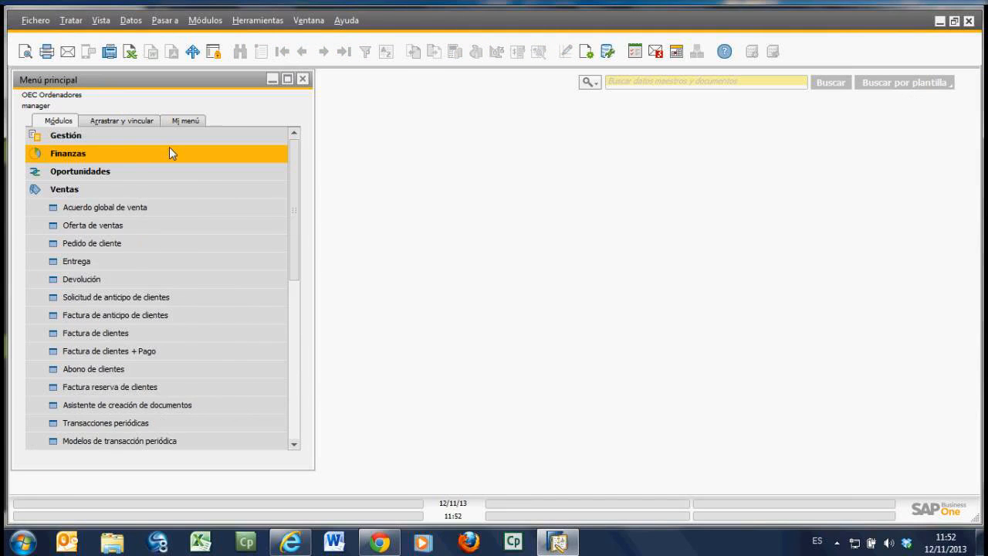
{"action": "left_click", "coordinate": [169, 147]}
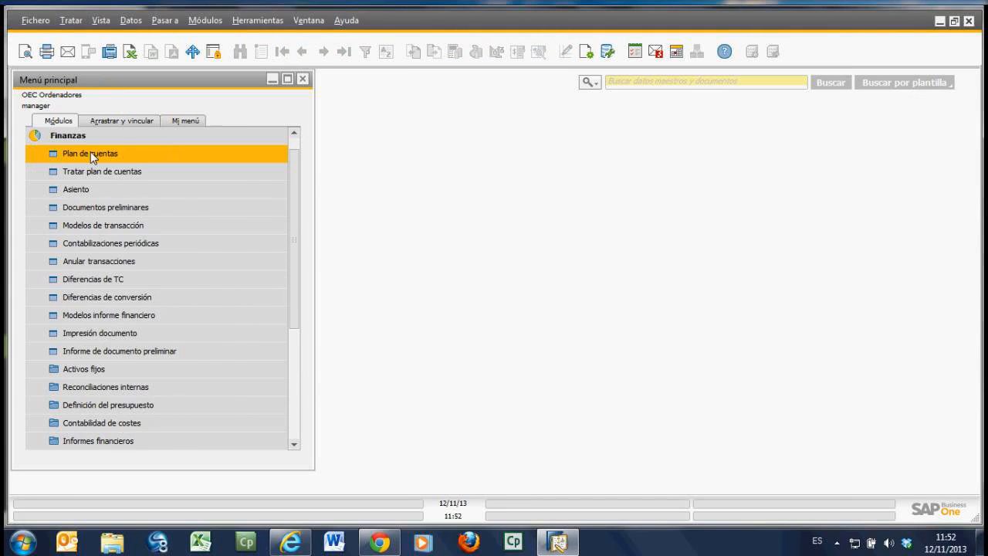
{"action": "left_click", "coordinate": [101, 217]}
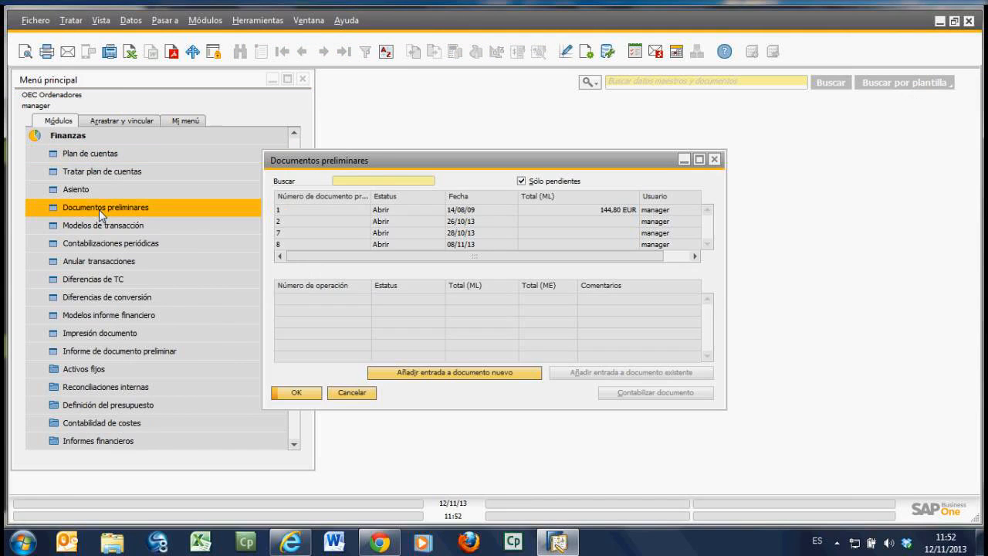
{"action": "left_click", "coordinate": [700, 160]}
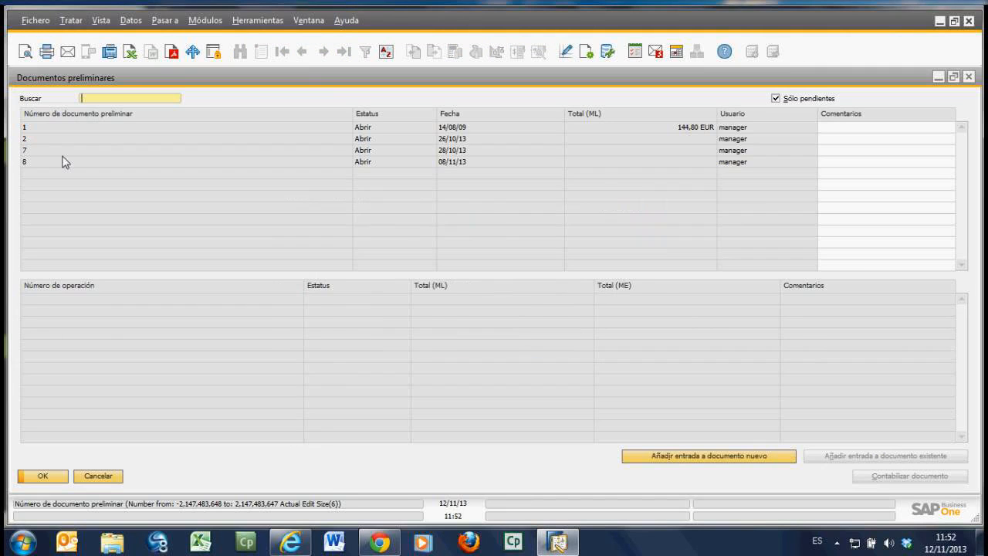
{"action": "left_click", "coordinate": [695, 457]}
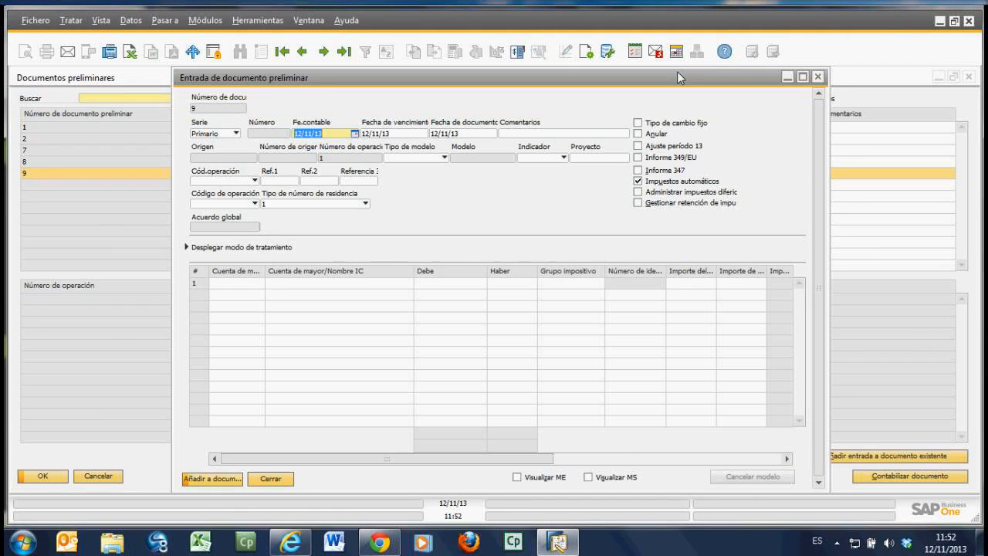
Step: Enter a 100 EUR debit to account 624000 Transportes on the first line of the preliminary entry
{"action": "left_click", "coordinate": [260, 284]}
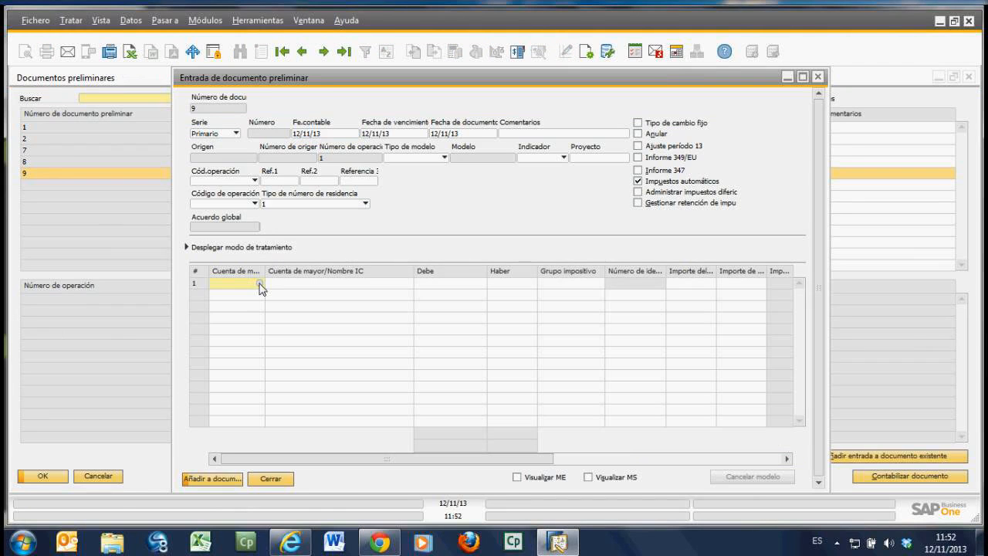
{"action": "type", "text": "624"}
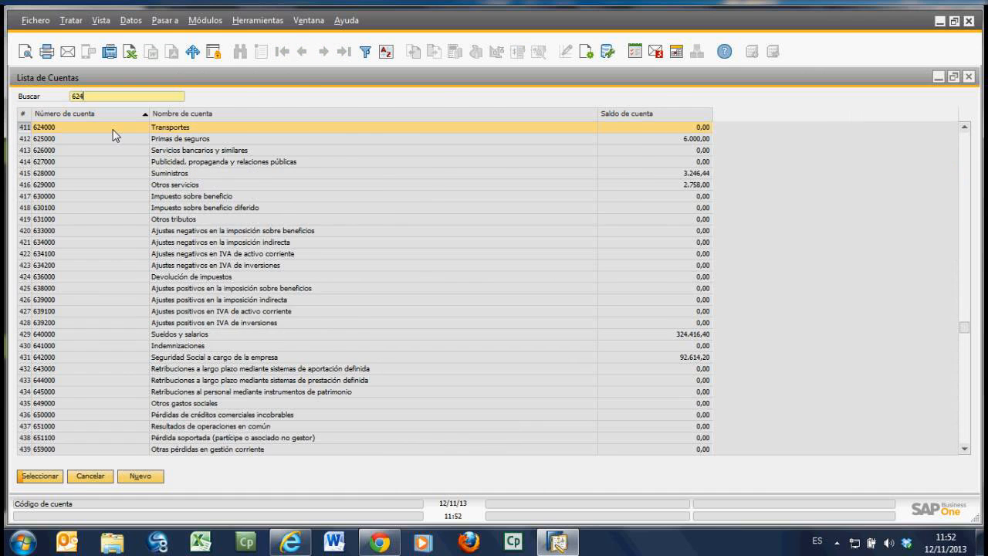
{"action": "key", "text": "Return"}
{"action": "type", "text": "100"}
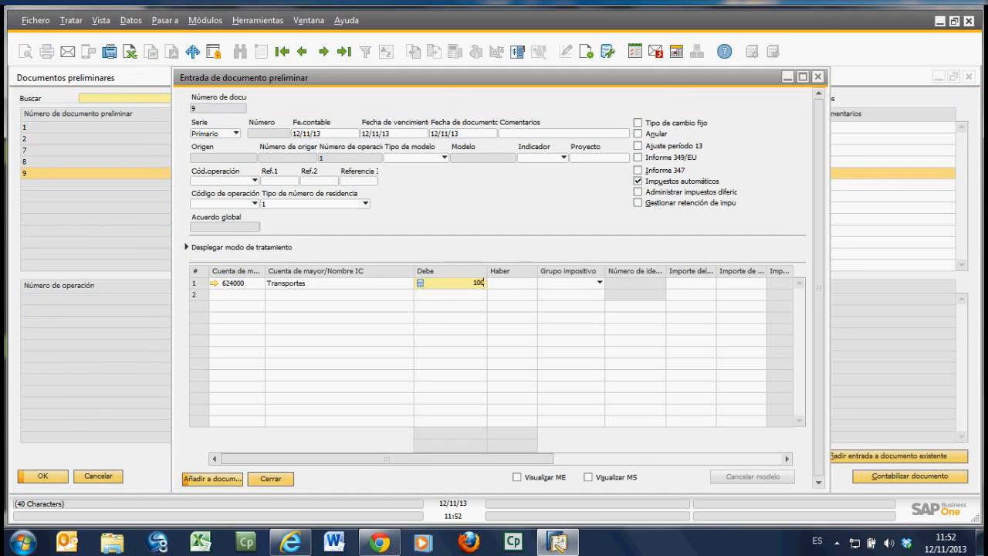
{"action": "key", "text": "Tab"}
Step: Balance the entry with a 100 EUR credit to bank account 572000 on the second line
{"action": "key", "text": "Tab"}
{"action": "type", "text": "5"}
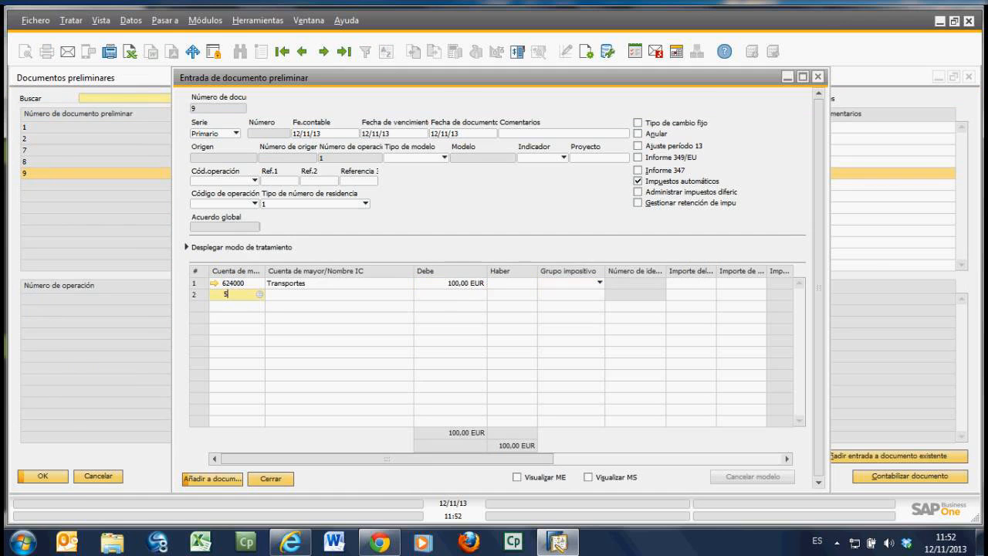
{"action": "type", "text": "72"}
{"action": "key", "text": "Tab"}
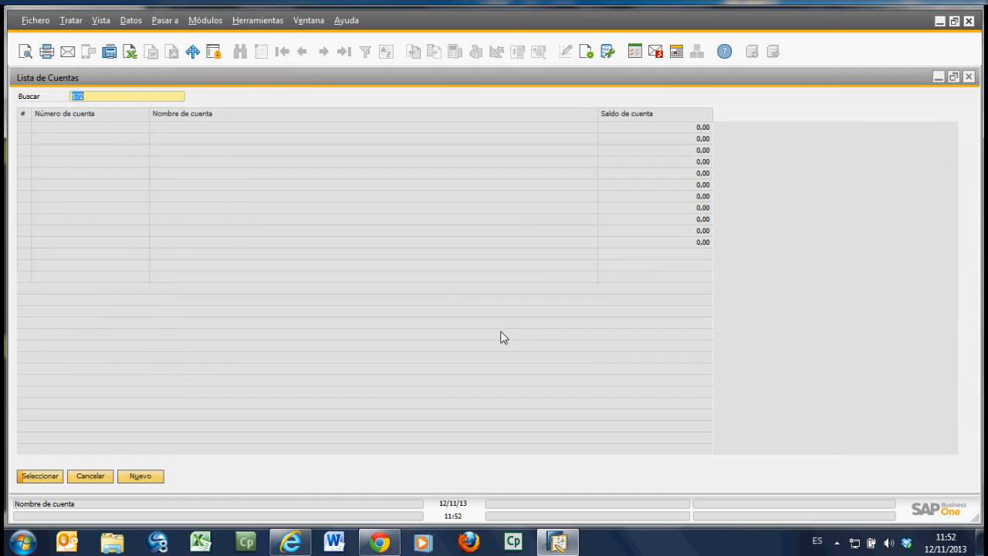
{"action": "double_click", "coordinate": [296, 130]}
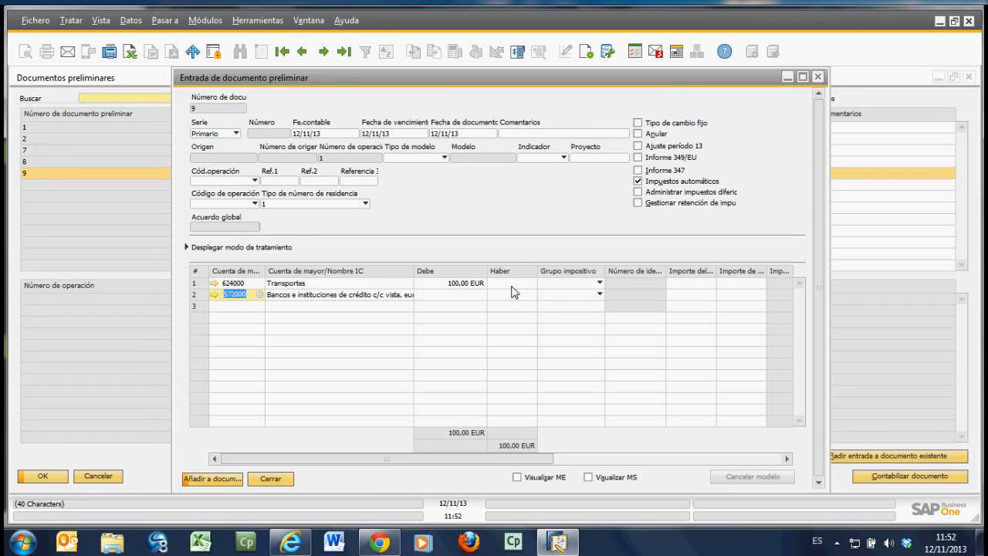
{"action": "left_click", "coordinate": [512, 294]}
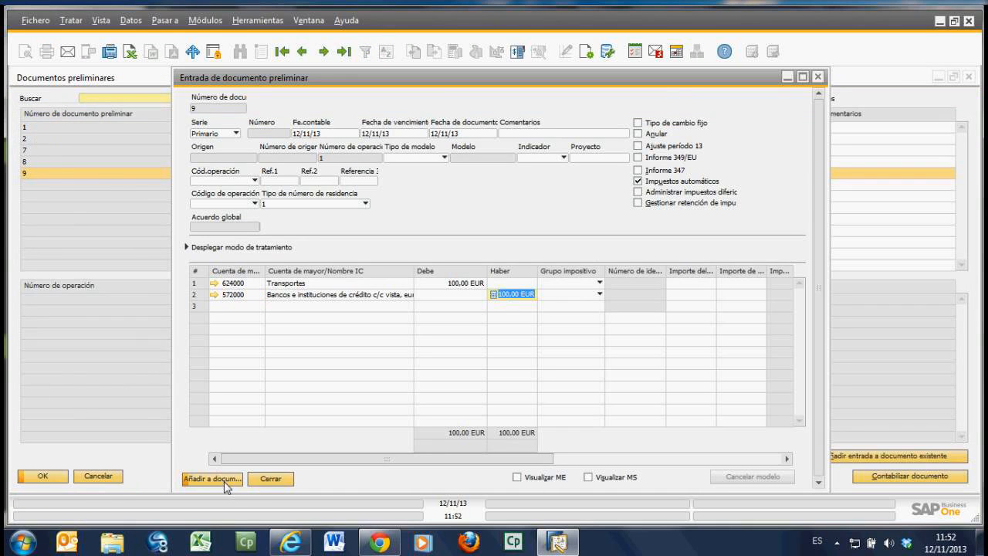
Step: Add the entry to the preliminary document, close the entry form, and update and close the preliminary documents list
{"action": "left_click", "coordinate": [226, 485]}
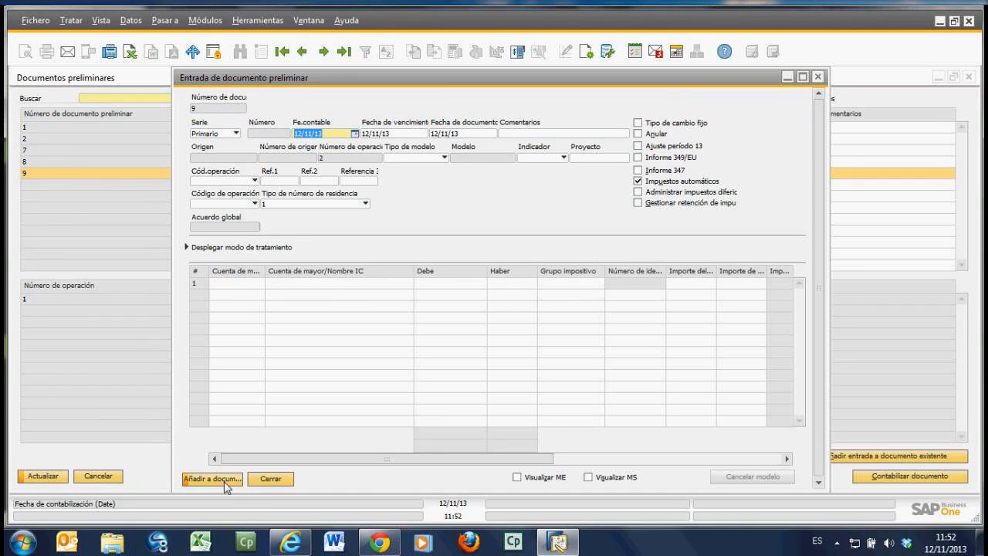
{"action": "left_click", "coordinate": [270, 479]}
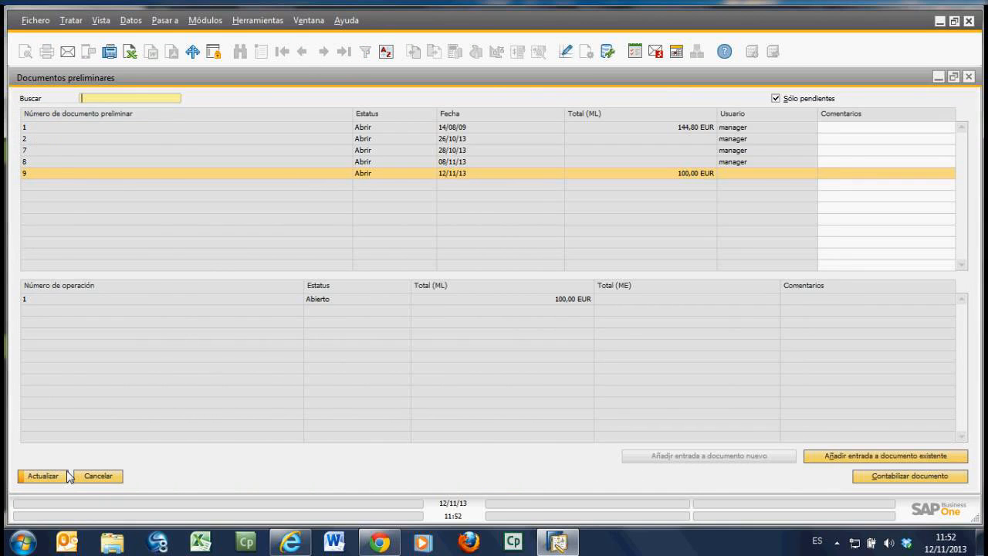
{"action": "left_click", "coordinate": [65, 478]}
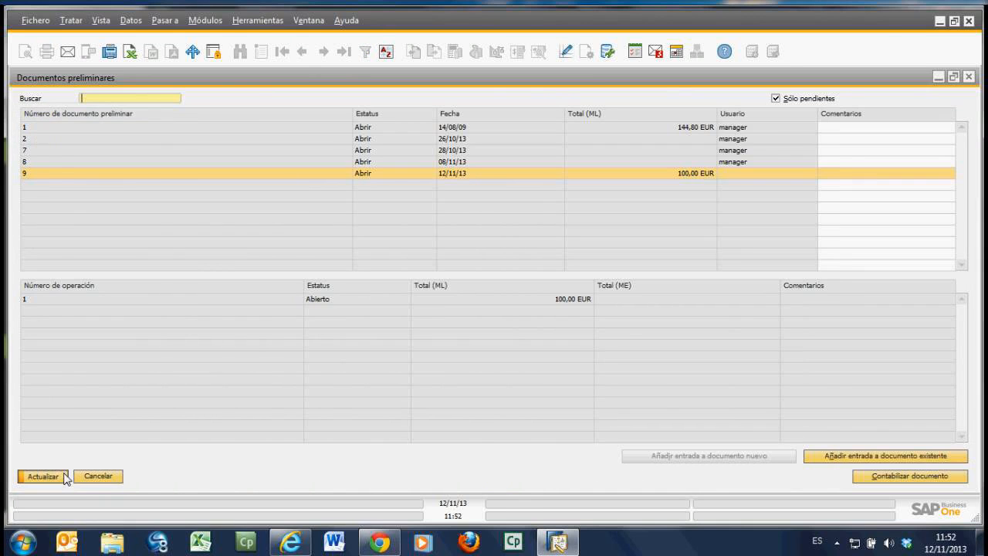
{"action": "left_click", "coordinate": [117, 477]}
Step: Open Asiento, check the last posted journal entry, and close the window
{"action": "left_click", "coordinate": [27, 189]}
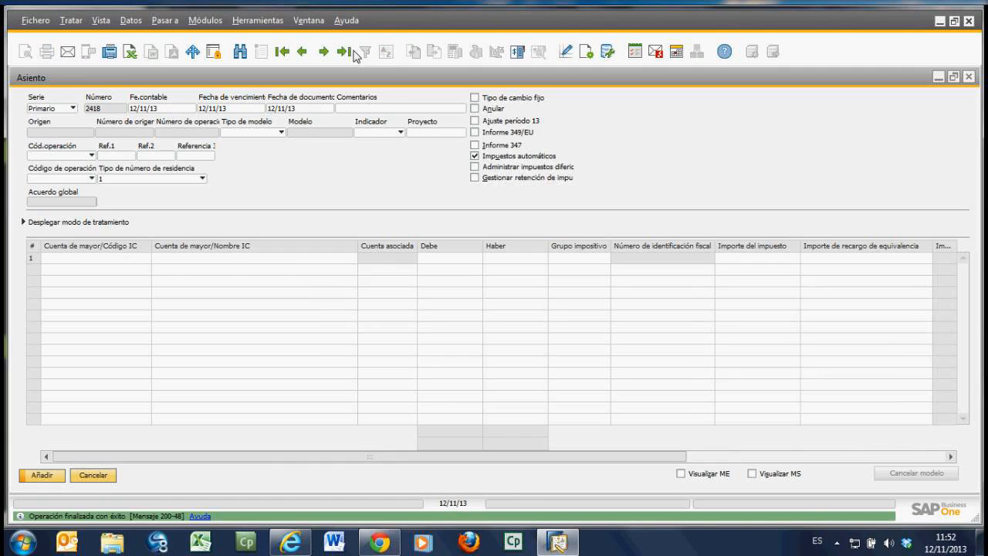
{"action": "left_click", "coordinate": [345, 52]}
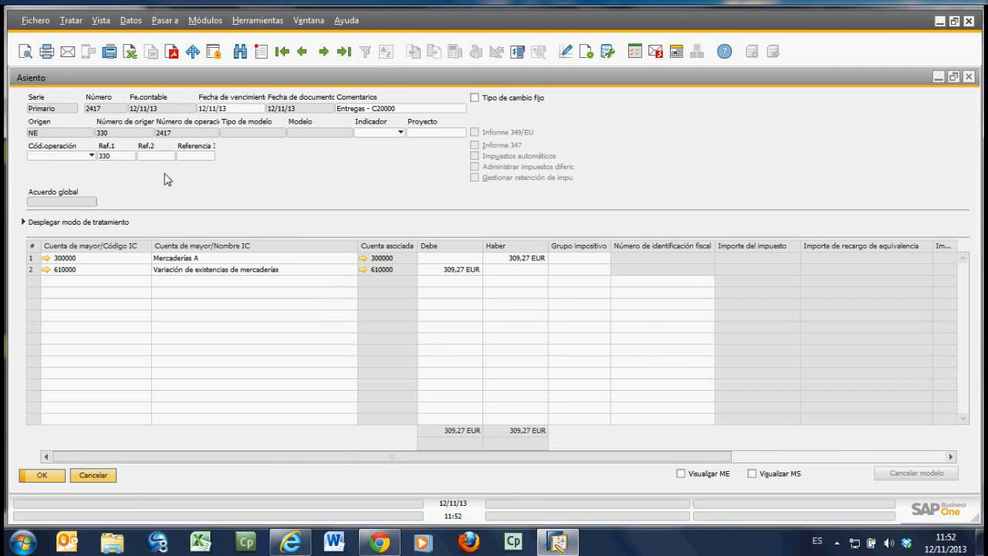
{"action": "left_click", "coordinate": [92, 475]}
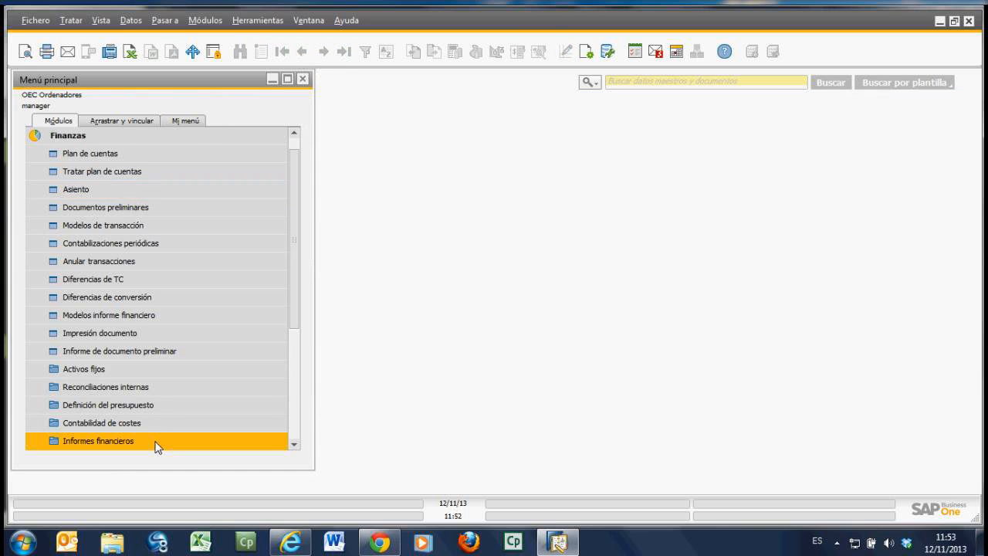
Step: Reopen Documentos preliminares, review the debit and credit amounts of operation 1 in preliminary document 9, and close the entry
{"action": "left_click", "coordinate": [125, 212]}
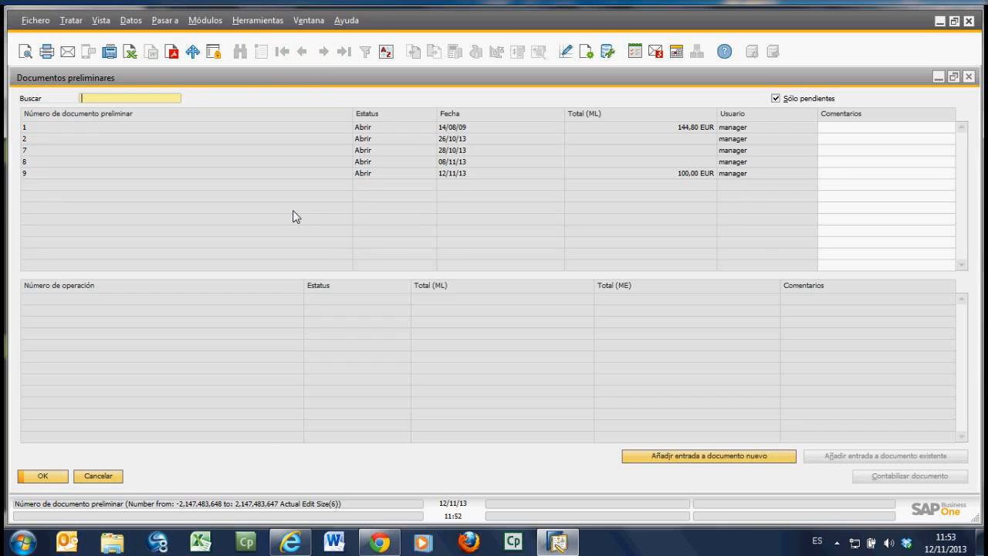
{"action": "left_click", "coordinate": [30, 173]}
{"action": "left_click", "coordinate": [163, 300]}
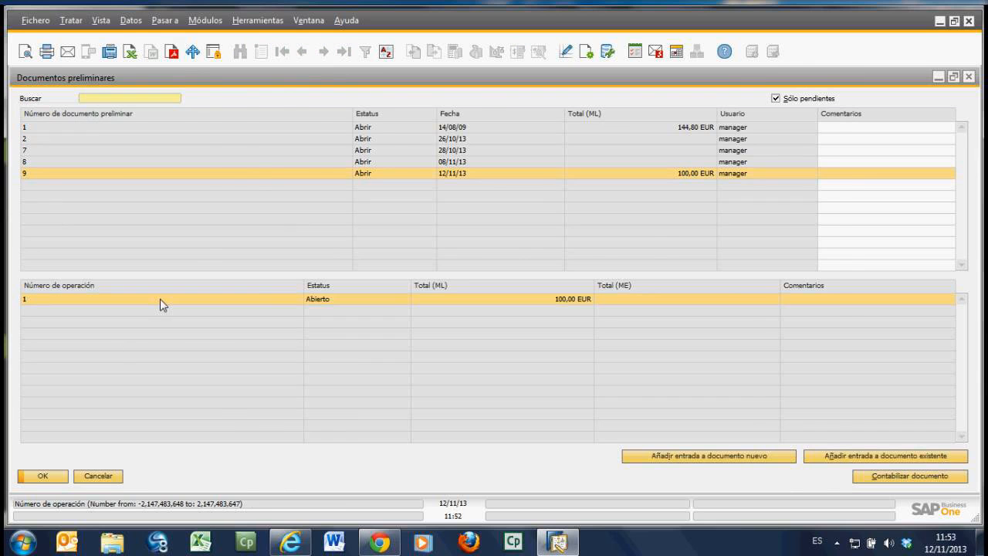
{"action": "double_click", "coordinate": [160, 299]}
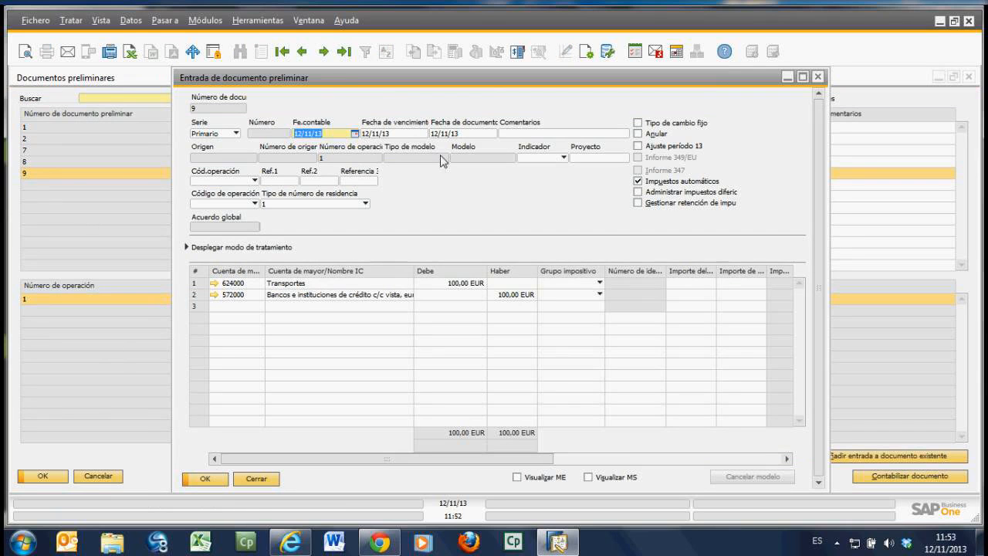
{"action": "left_click", "coordinate": [485, 283]}
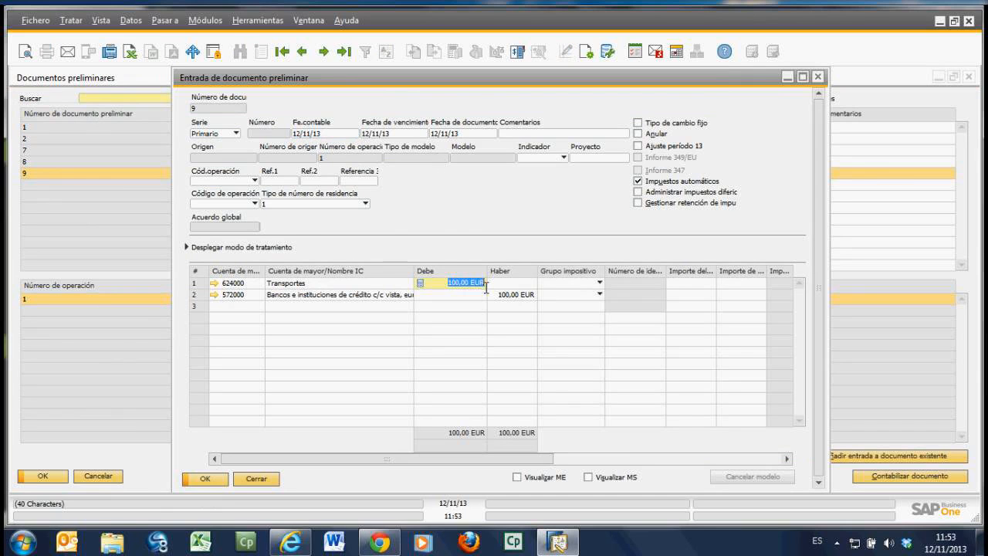
{"action": "left_click", "coordinate": [506, 294]}
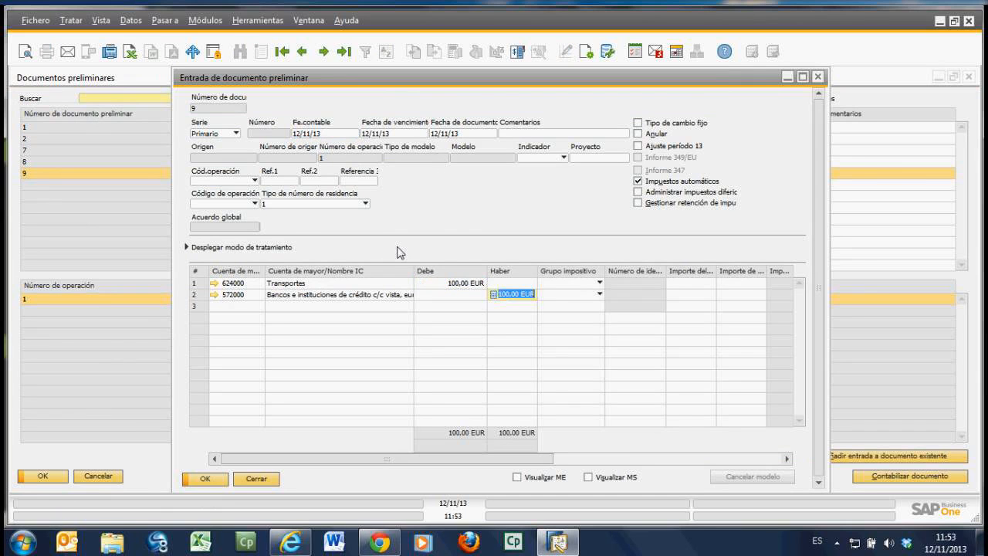
{"action": "left_click", "coordinate": [257, 480]}
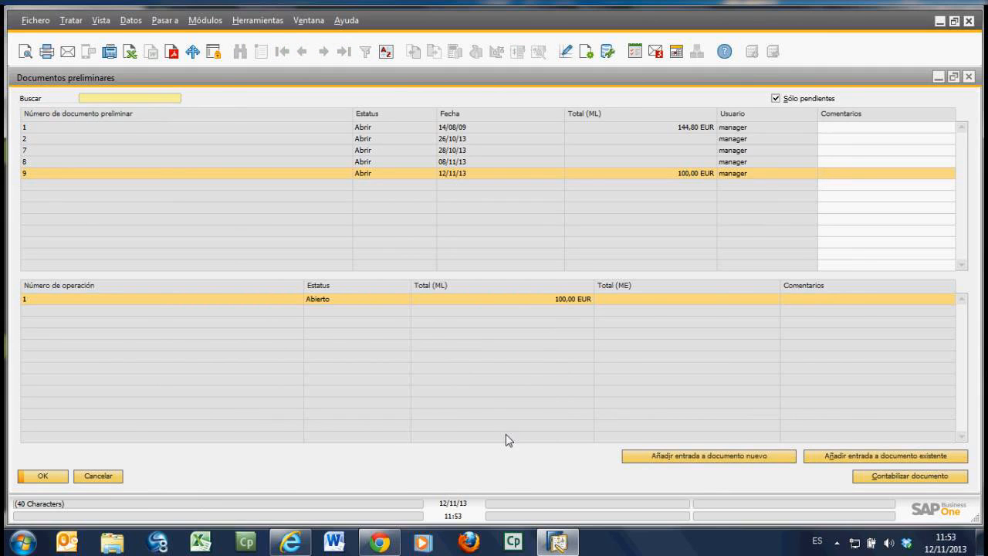
Step: Post preliminary document 9 to the permanent file, close the list, and display the last journal entry in Asiento
{"action": "left_click", "coordinate": [931, 479]}
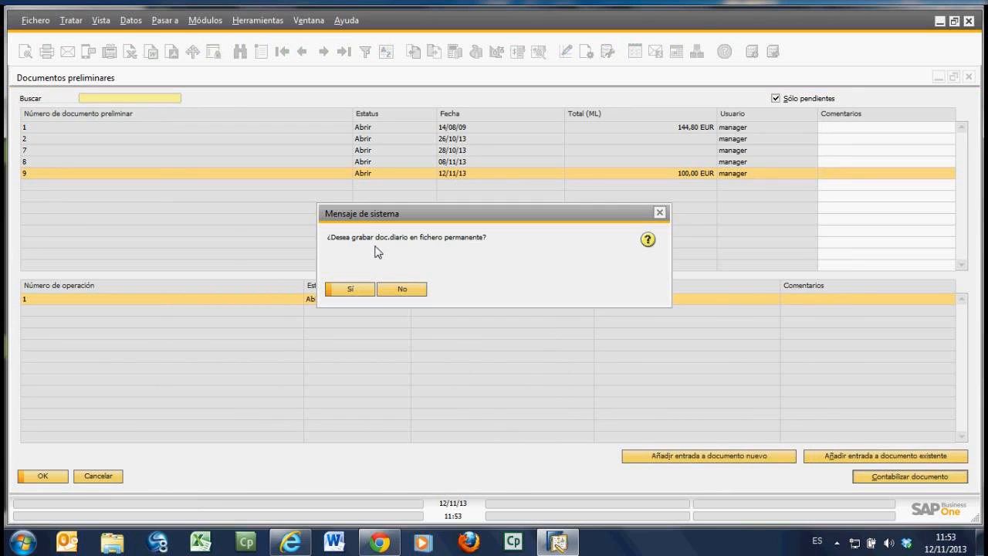
{"action": "left_click", "coordinate": [373, 290]}
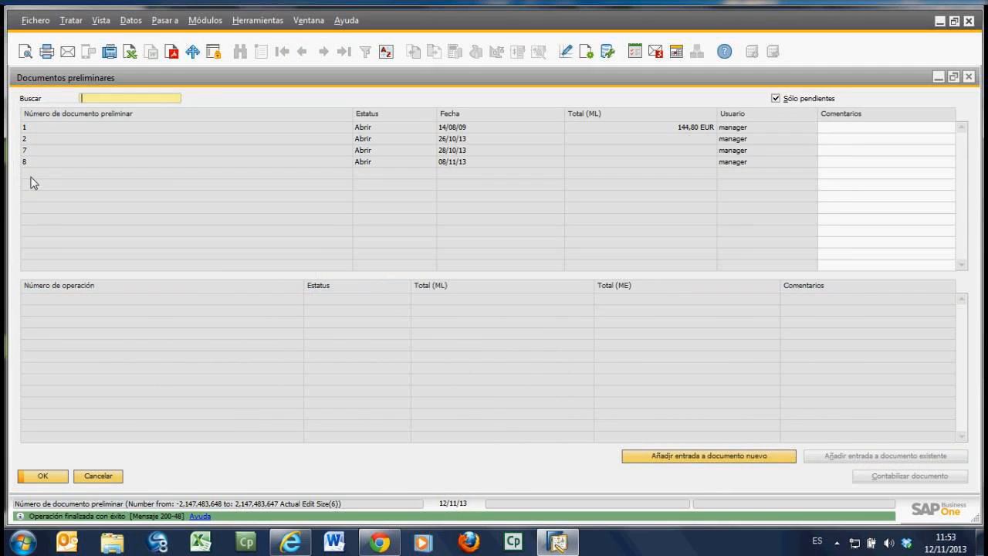
{"action": "left_click", "coordinate": [97, 476]}
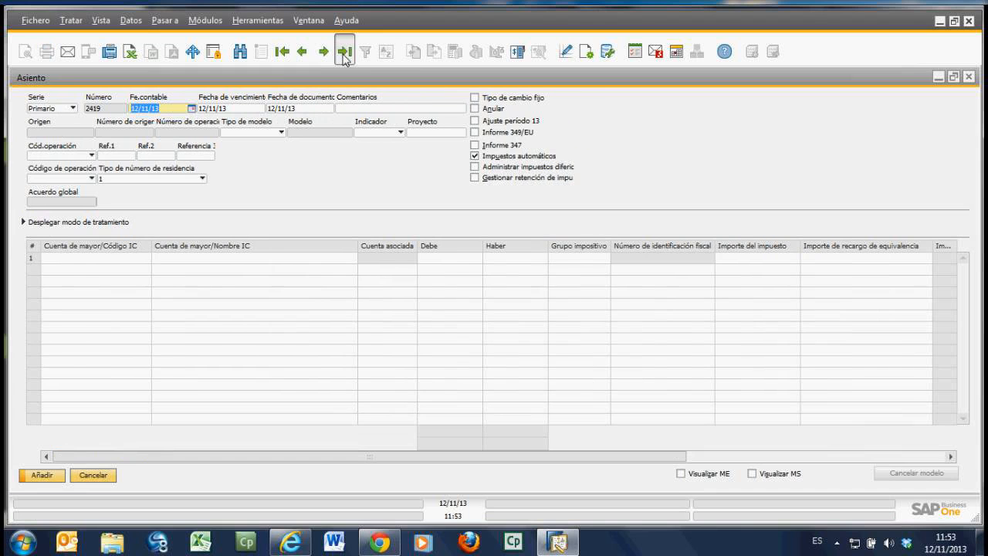
{"action": "left_click", "coordinate": [343, 52]}
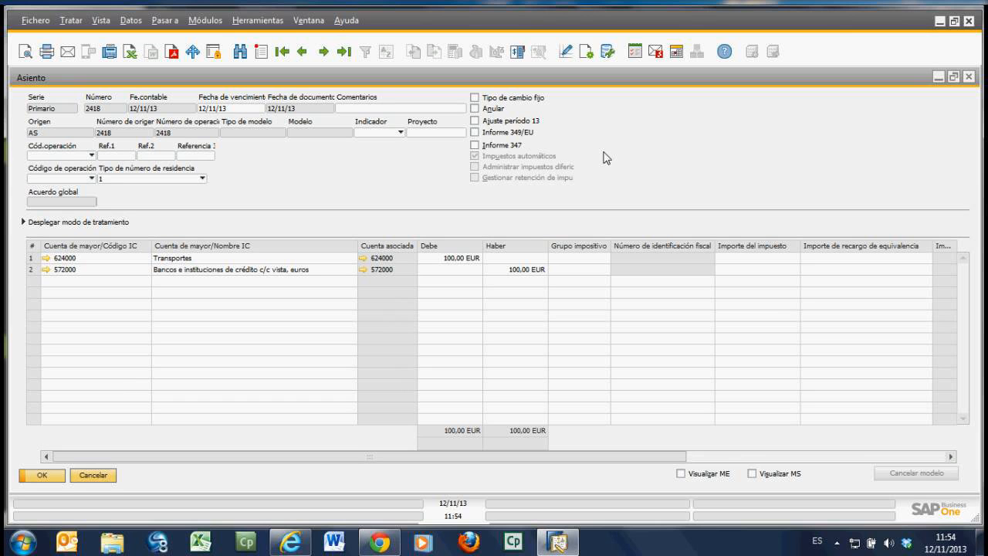
Step: Close the journal entry and open the Cobros form under Gestión de bancos
{"action": "left_click", "coordinate": [91, 477]}
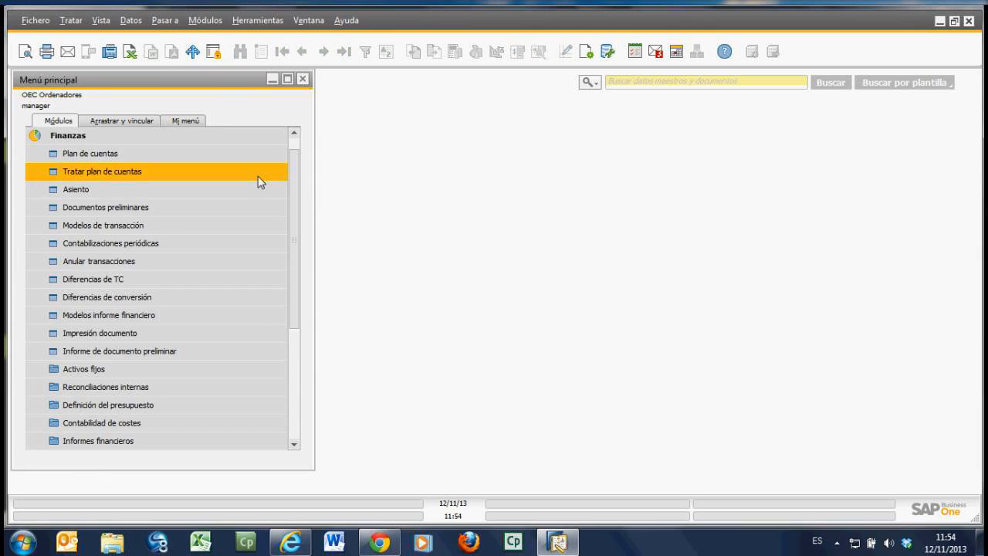
{"action": "left_click", "coordinate": [83, 138]}
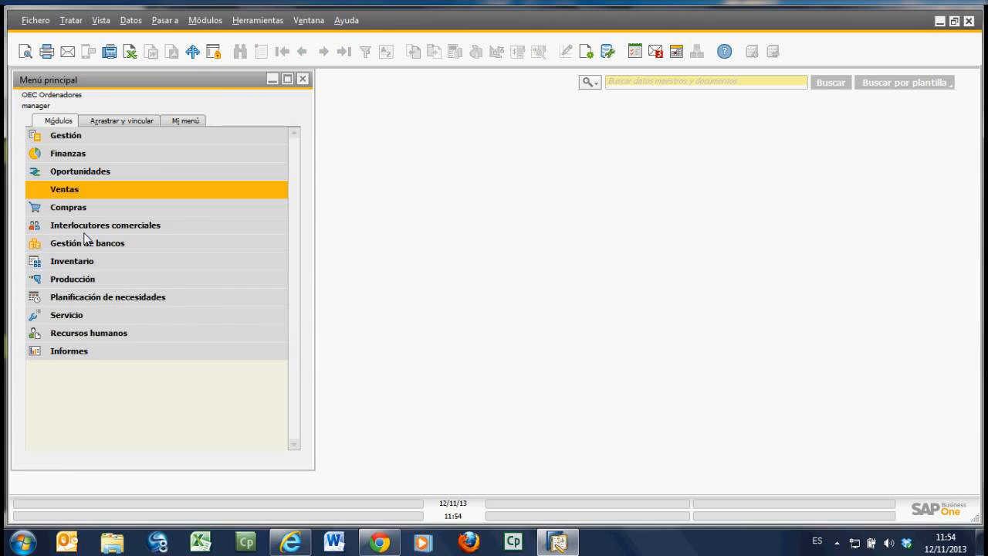
{"action": "left_click", "coordinate": [88, 244]}
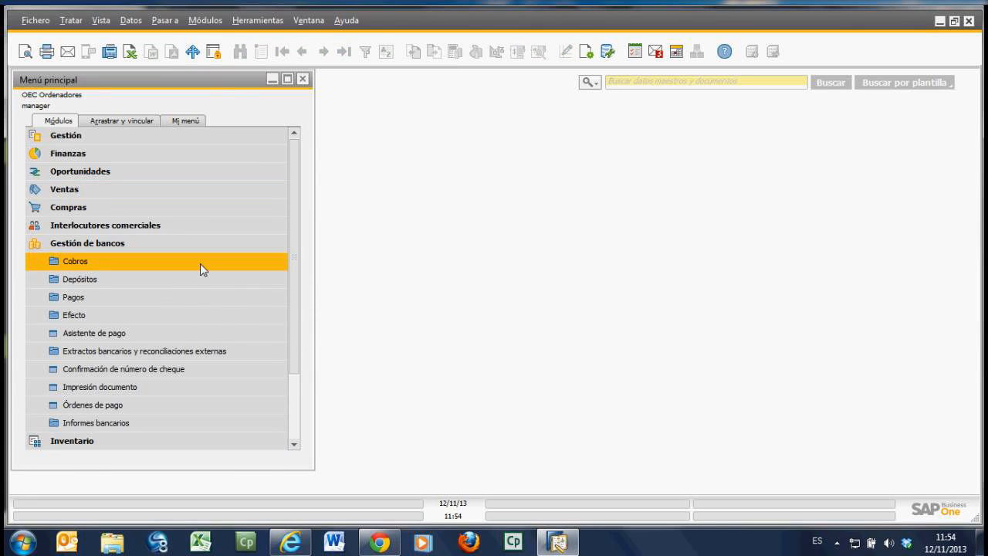
{"action": "left_click", "coordinate": [108, 263]}
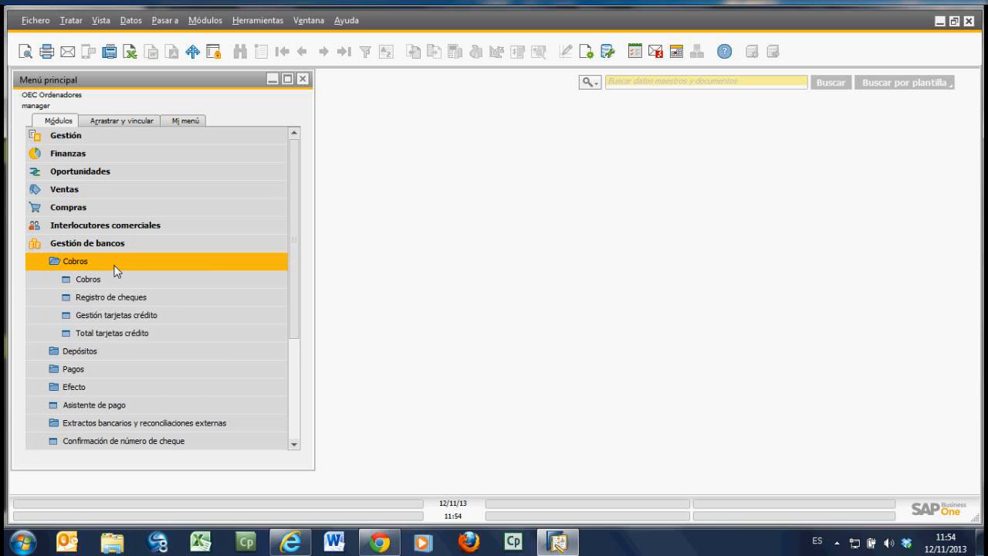
{"action": "left_click", "coordinate": [114, 279]}
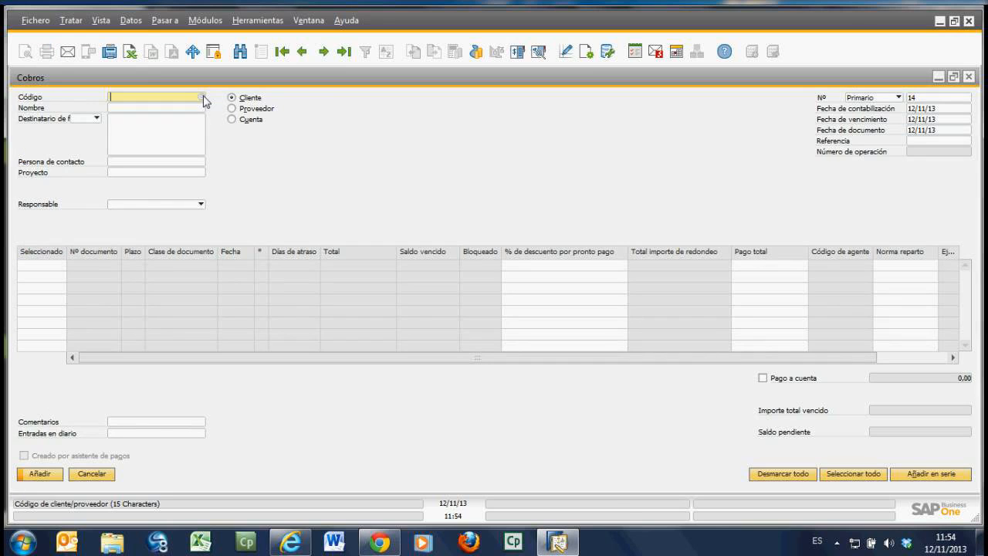
Step: Choose the second customer in the business partner list for the incoming payment
{"action": "left_click", "coordinate": [203, 97]}
{"action": "left_click", "coordinate": [140, 139]}
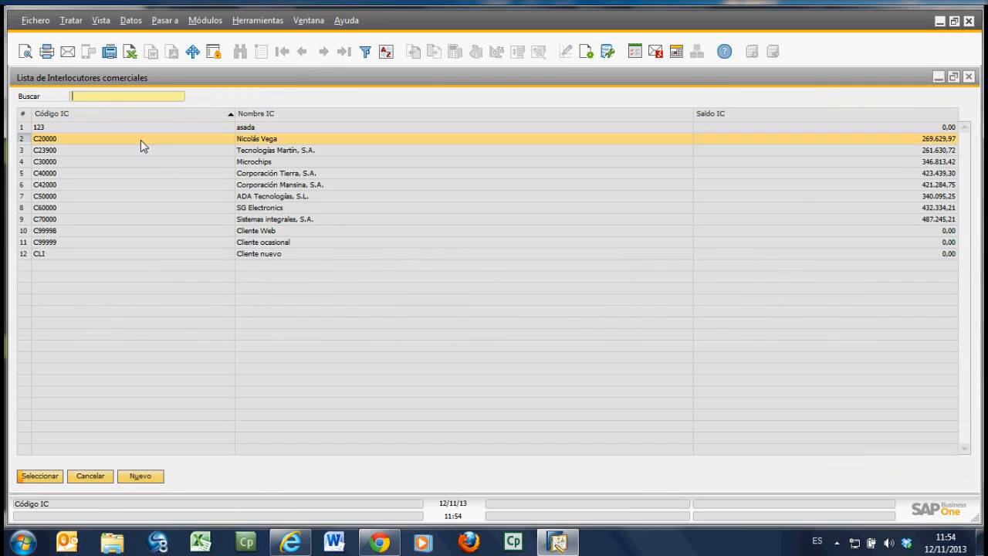
{"action": "double_click", "coordinate": [141, 140]}
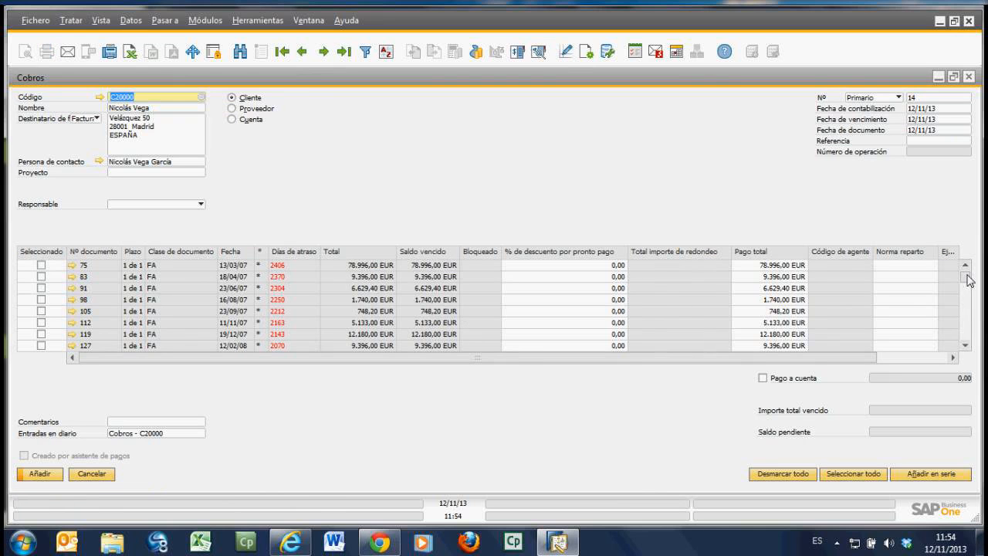
Step: Review the customer's open invoices and select documents 75 and 83 for payment
{"action": "mouse_move", "coordinate": [970, 280]}
{"action": "left_mouse_down"}
{"action": "mouse_move", "coordinate": [970, 343]}
{"action": "mouse_move", "coordinate": [970, 276]}
{"action": "left_mouse_up"}
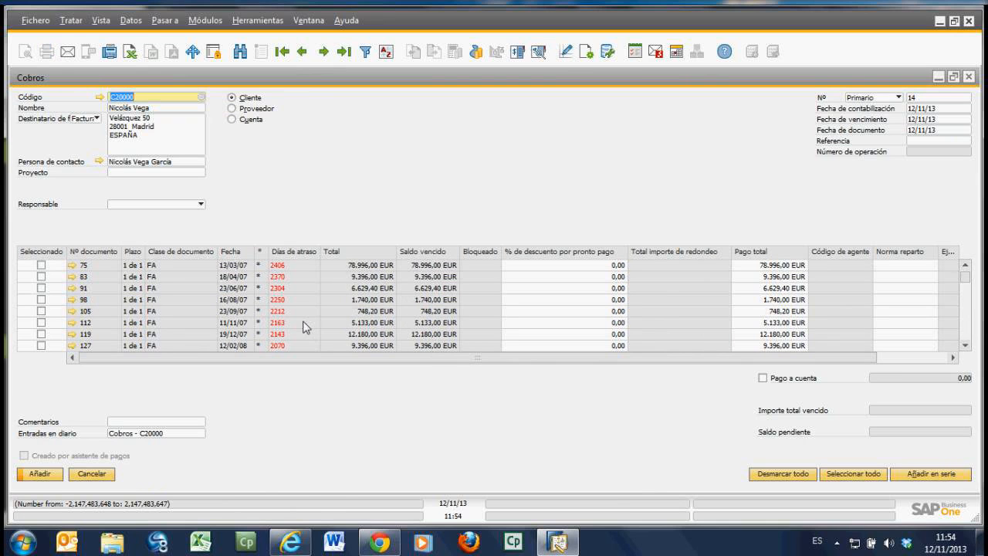
{"action": "scroll", "coordinate": [301, 301], "scroll_direction": "down", "scroll_amount": 1}
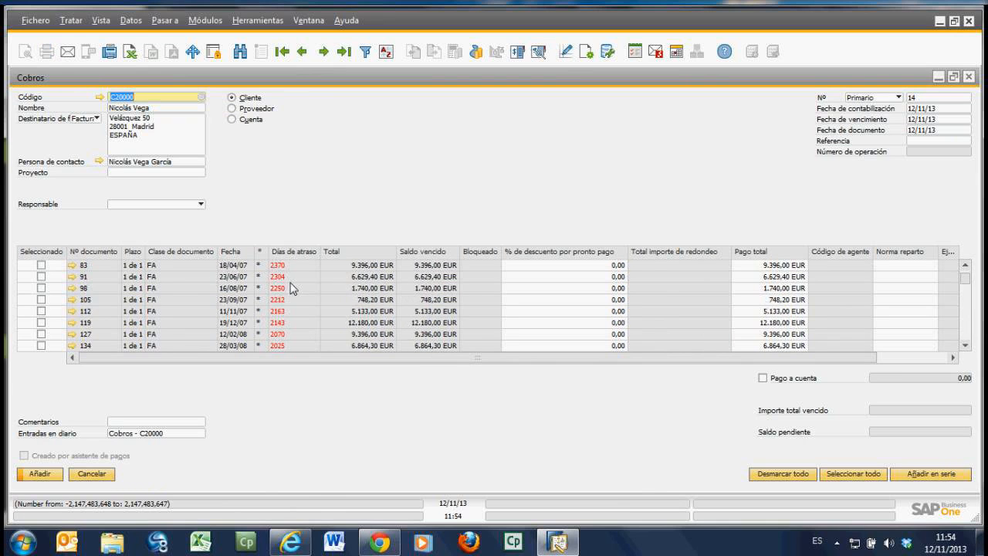
{"action": "scroll", "coordinate": [293, 292], "scroll_direction": "down", "scroll_amount": 4}
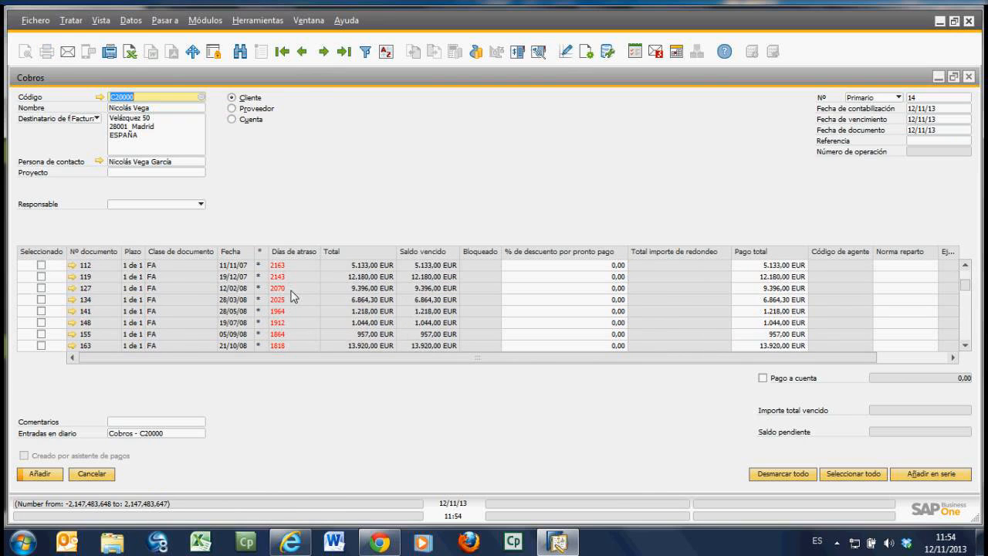
{"action": "scroll", "coordinate": [295, 301], "scroll_direction": "down", "scroll_amount": 10}
{"action": "scroll", "coordinate": [294, 308], "scroll_direction": "up", "scroll_amount": 15}
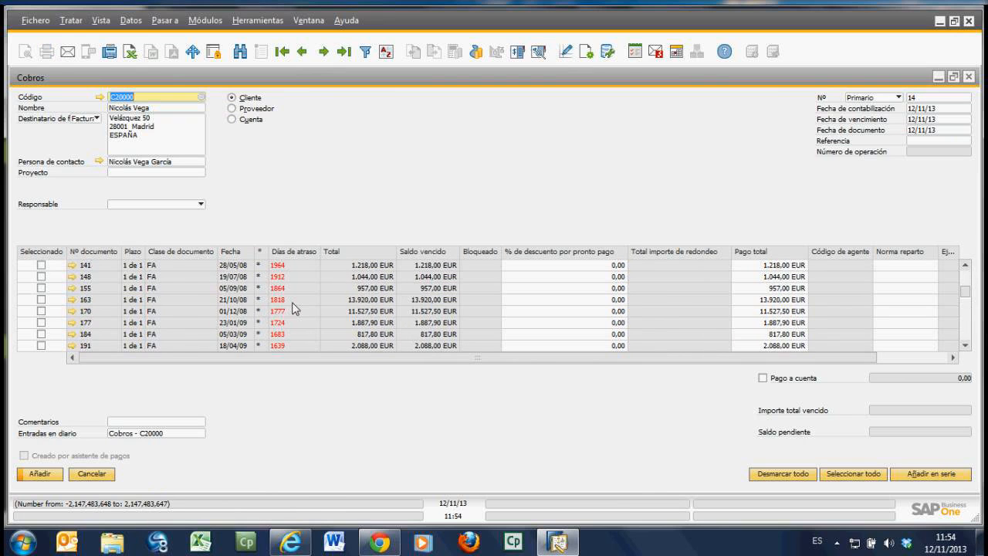
{"action": "scroll", "coordinate": [295, 308], "scroll_direction": "up", "scroll_amount": 3}
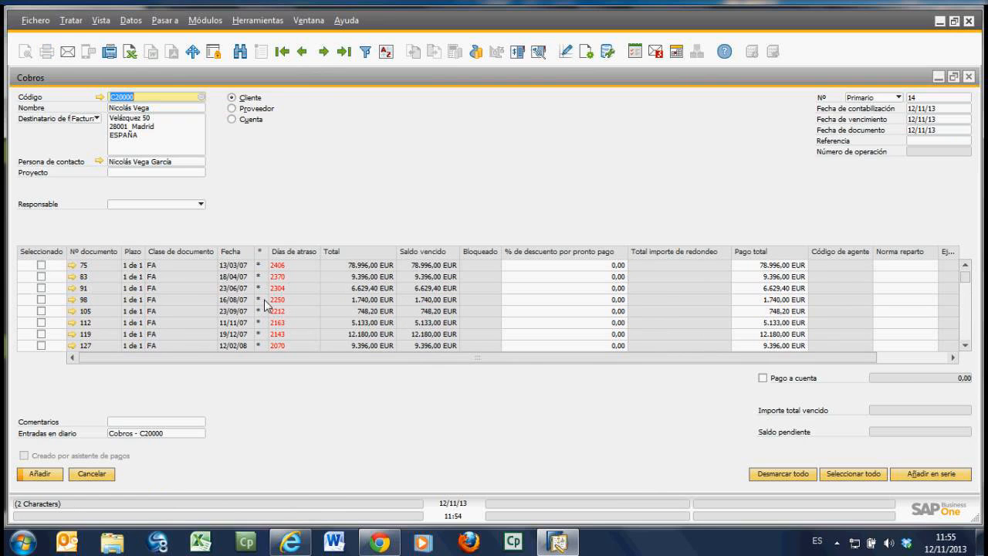
{"action": "left_click", "coordinate": [42, 265]}
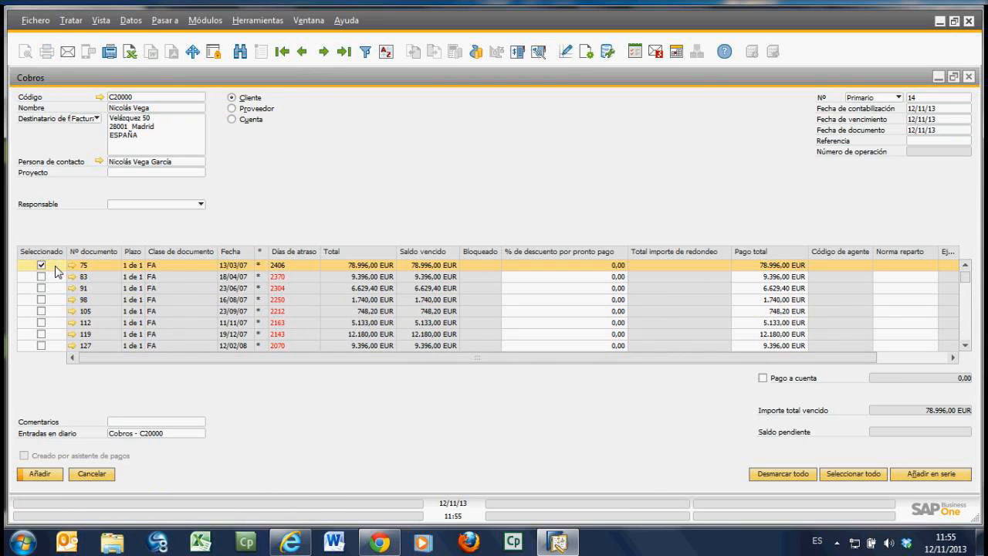
{"action": "left_click", "coordinate": [41, 276]}
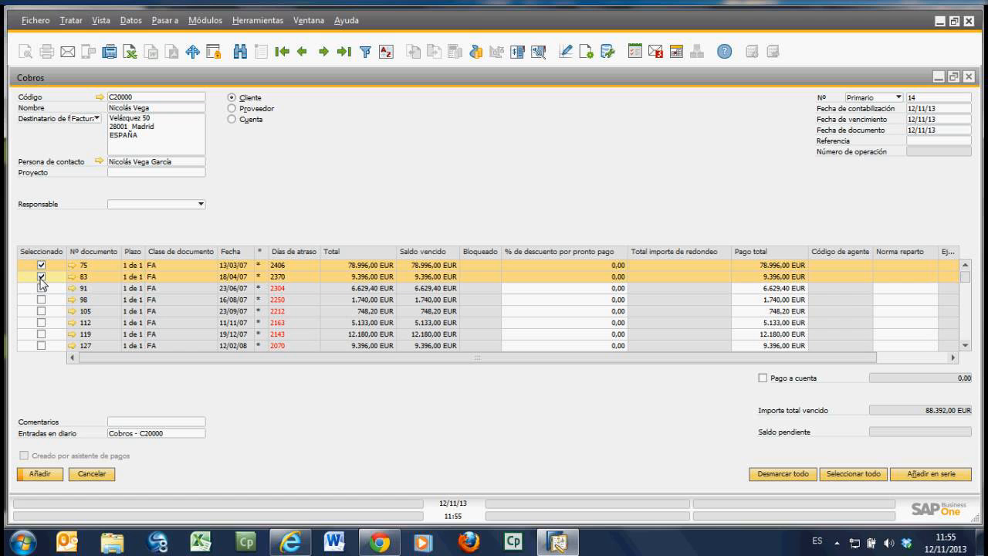
Step: Open Medios de pago for the receipt and view the Transferencia bancaria, Efectivo and Efecto options
{"action": "left_click", "coordinate": [476, 53]}
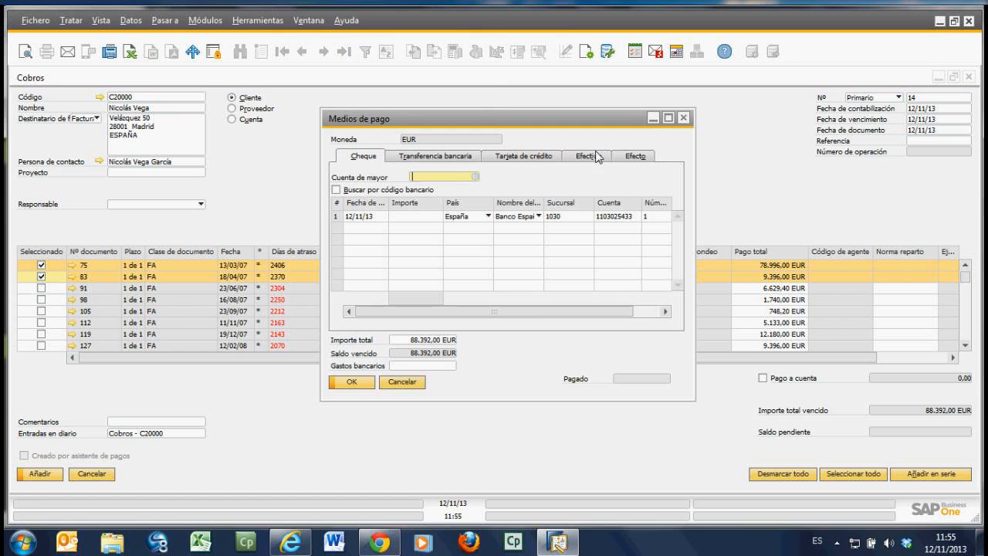
{"action": "left_click", "coordinate": [462, 158]}
{"action": "left_click", "coordinate": [590, 158]}
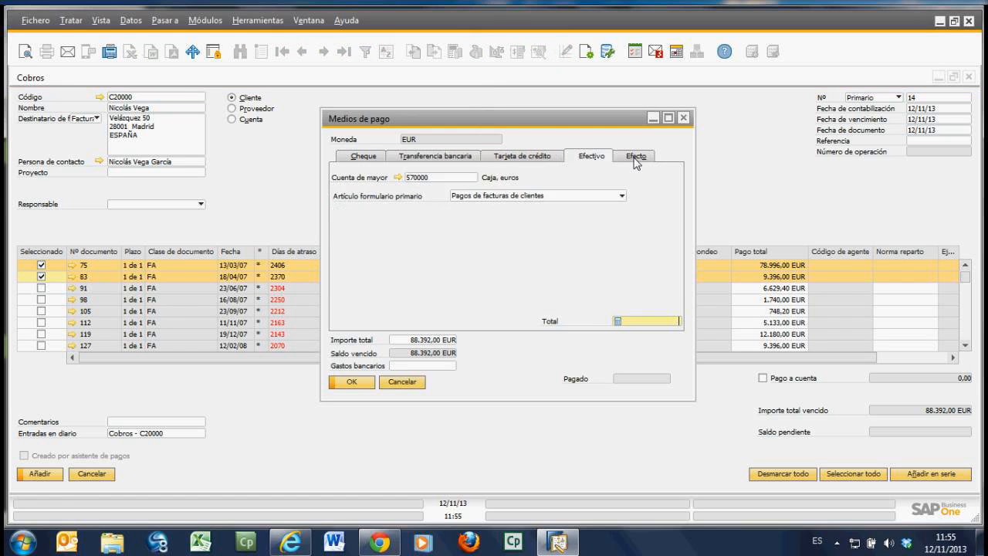
{"action": "left_click", "coordinate": [636, 159]}
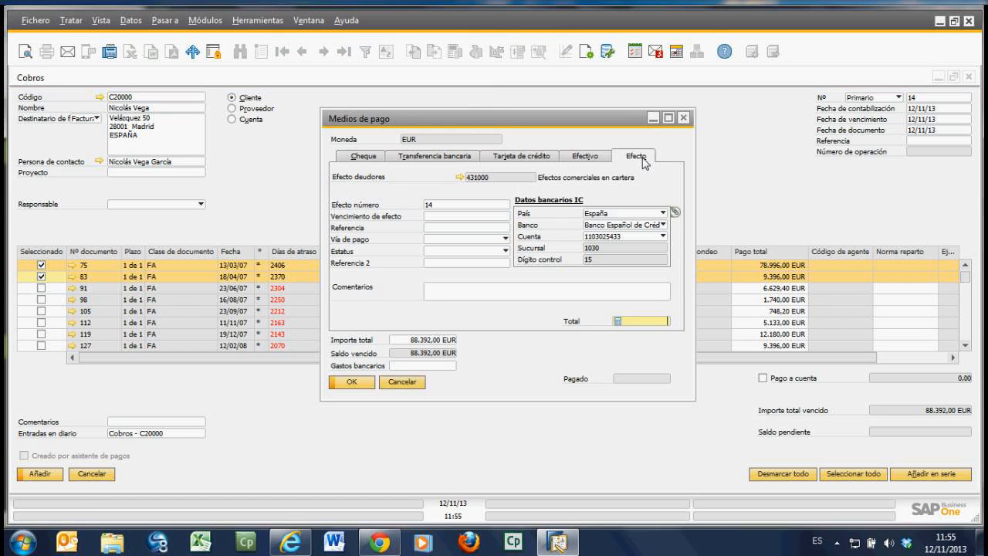
Step: Define and confirm a bank transfer to ledger account 572000, dated 12/11/13, for the full amount of 88.392,00 EUR
{"action": "left_click", "coordinate": [446, 158]}
{"action": "type", "text": "5"}
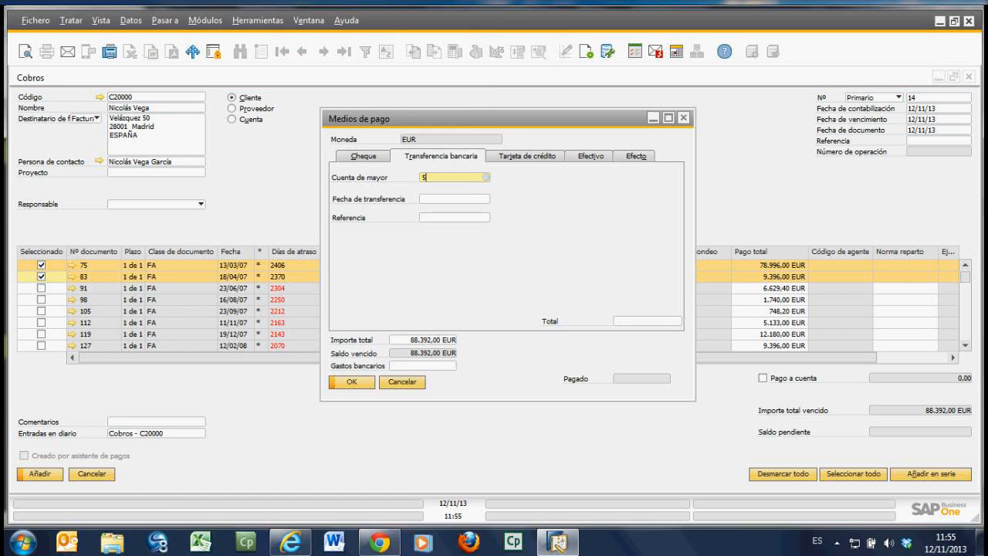
{"action": "type", "text": "72"}
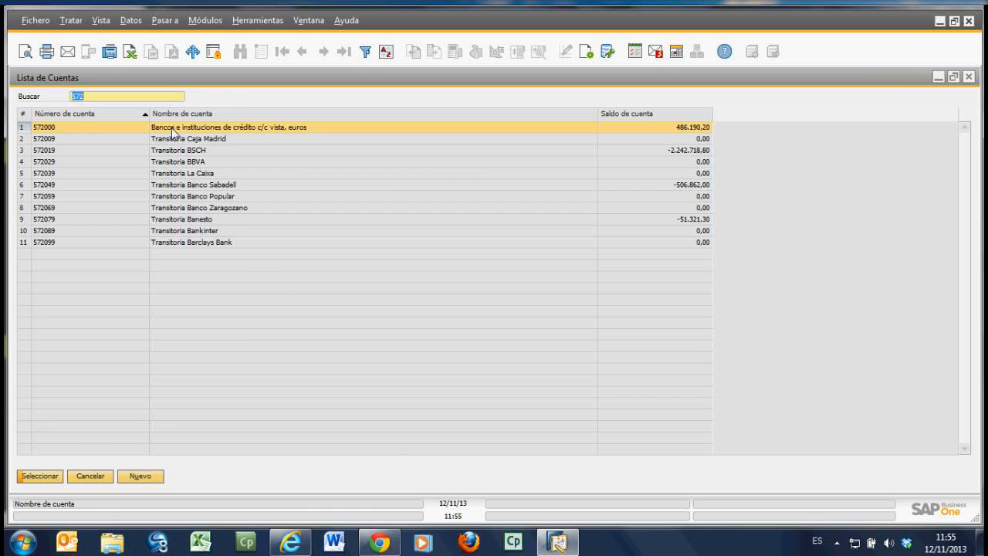
{"action": "double_click", "coordinate": [173, 130]}
{"action": "left_click", "coordinate": [468, 201]}
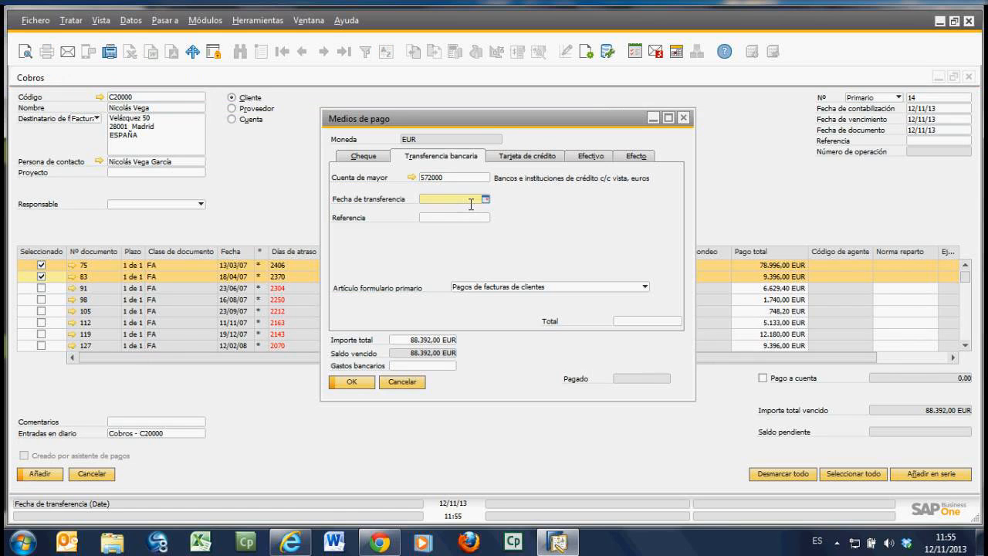
{"action": "key", "text": "Tab"}
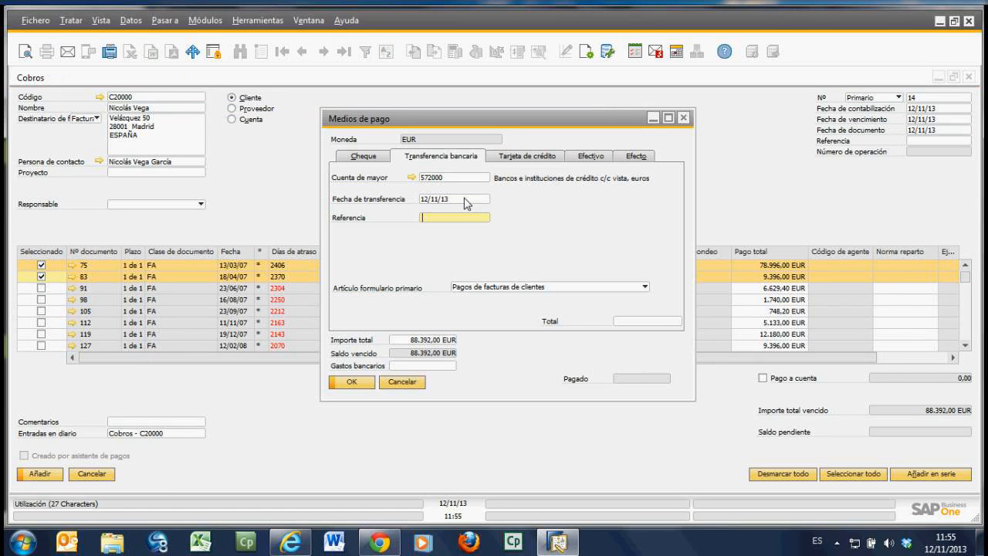
{"action": "right_click", "coordinate": [657, 329]}
{"action": "left_click", "coordinate": [693, 351]}
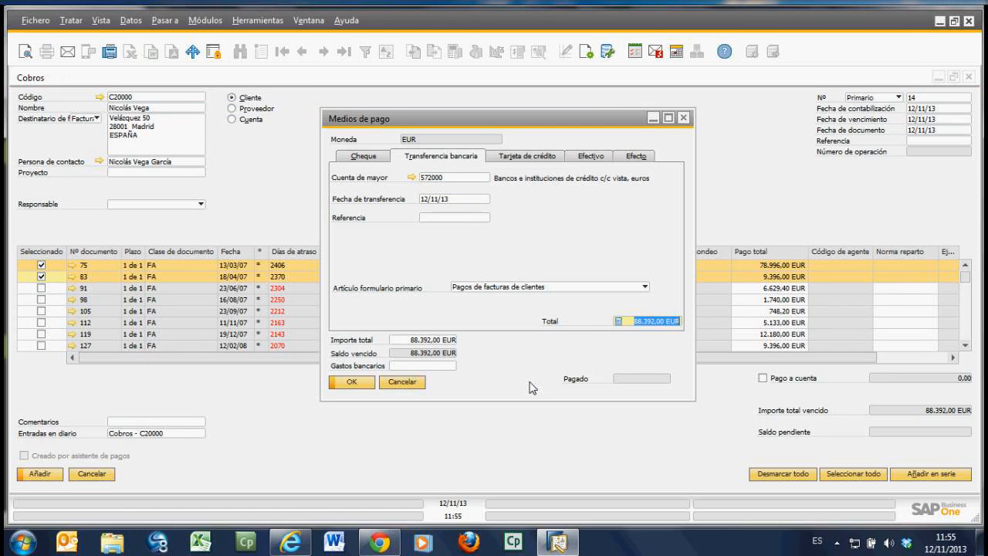
{"action": "left_click", "coordinate": [353, 383]}
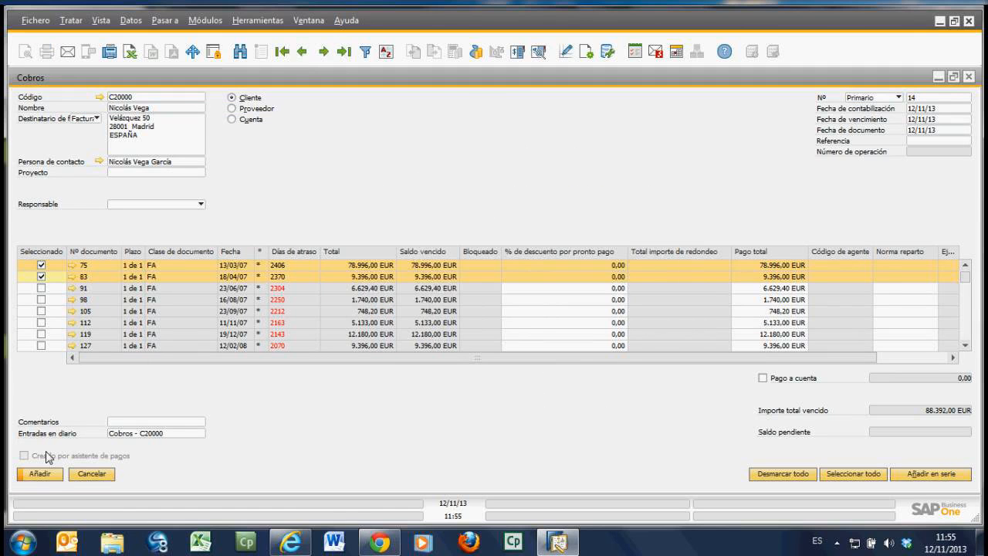
Step: Add the receipt and review the journal entry linked to the last posted receipt
{"action": "left_click", "coordinate": [43, 474]}
{"action": "left_click", "coordinate": [361, 293]}
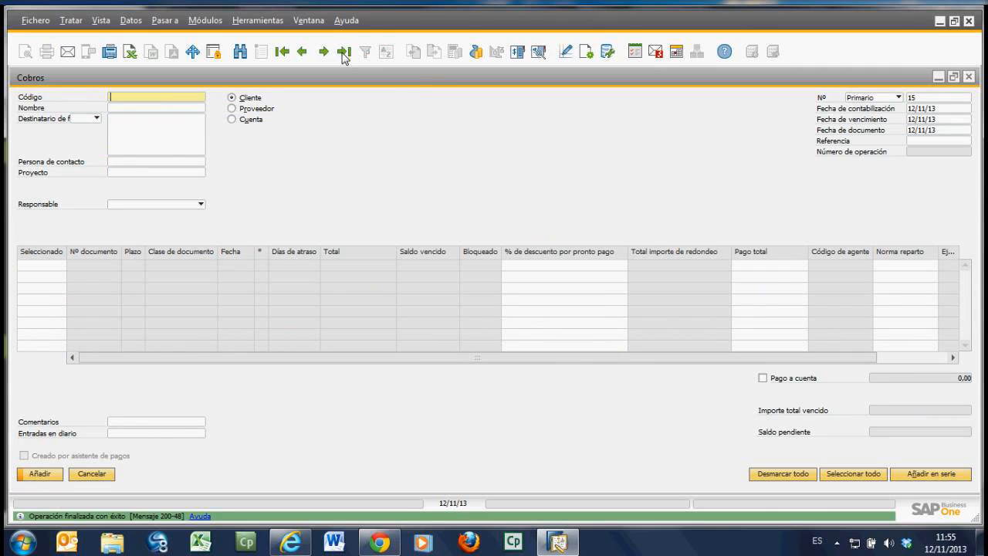
{"action": "left_click", "coordinate": [345, 55]}
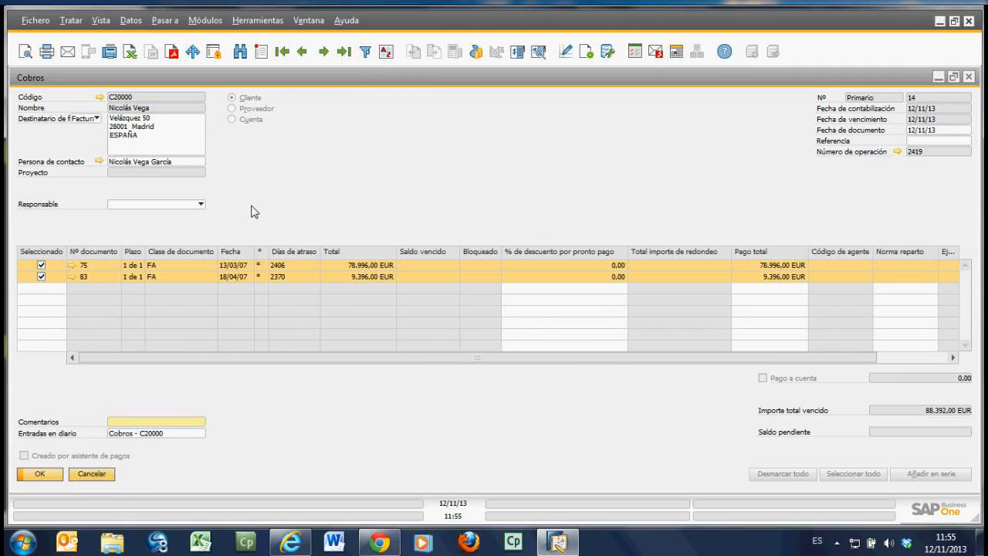
{"action": "left_click", "coordinate": [898, 152]}
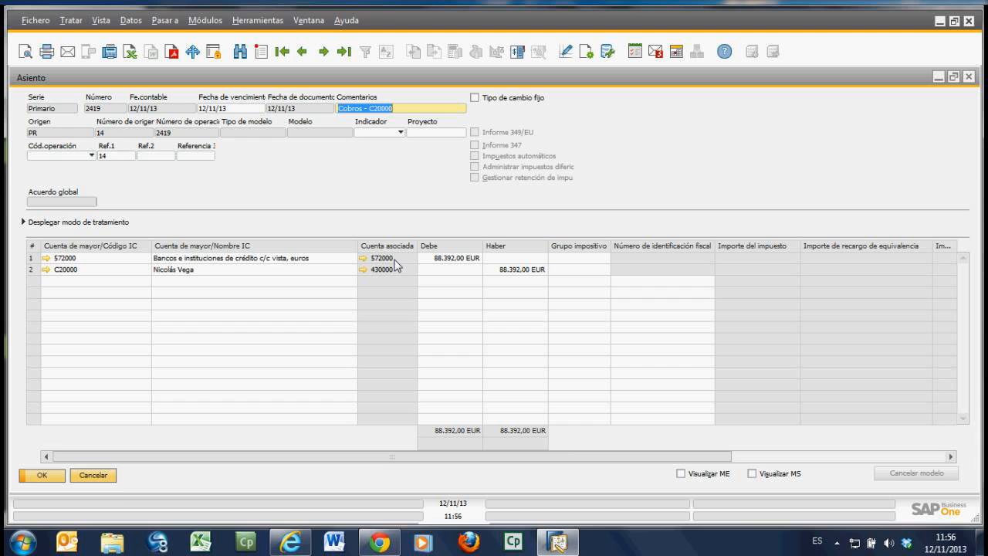
{"action": "left_click", "coordinate": [92, 475]}
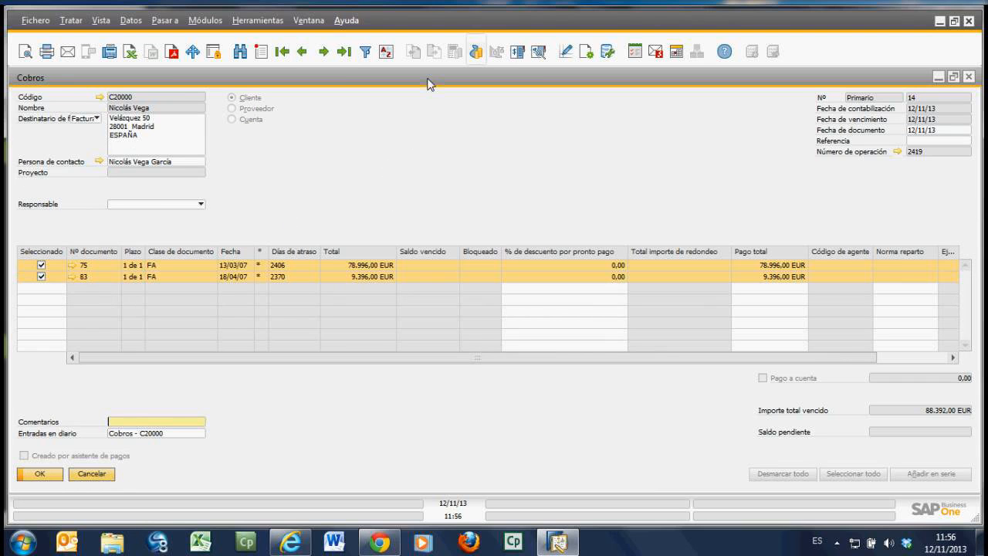
Step: Cancel the receipt, accepting the irreversible cancellation, and display the last receipt again
{"action": "right_click", "coordinate": [512, 159]}
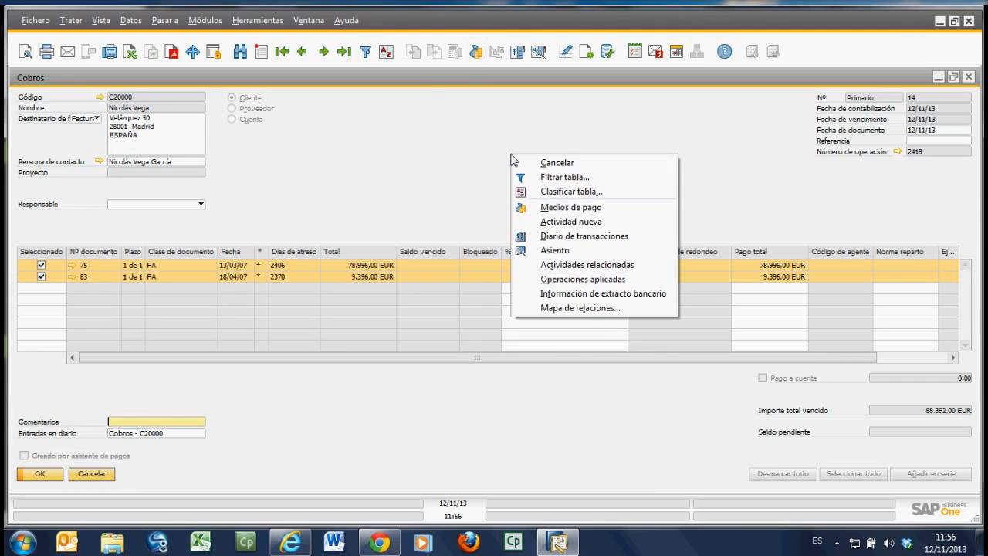
{"action": "left_click", "coordinate": [573, 164]}
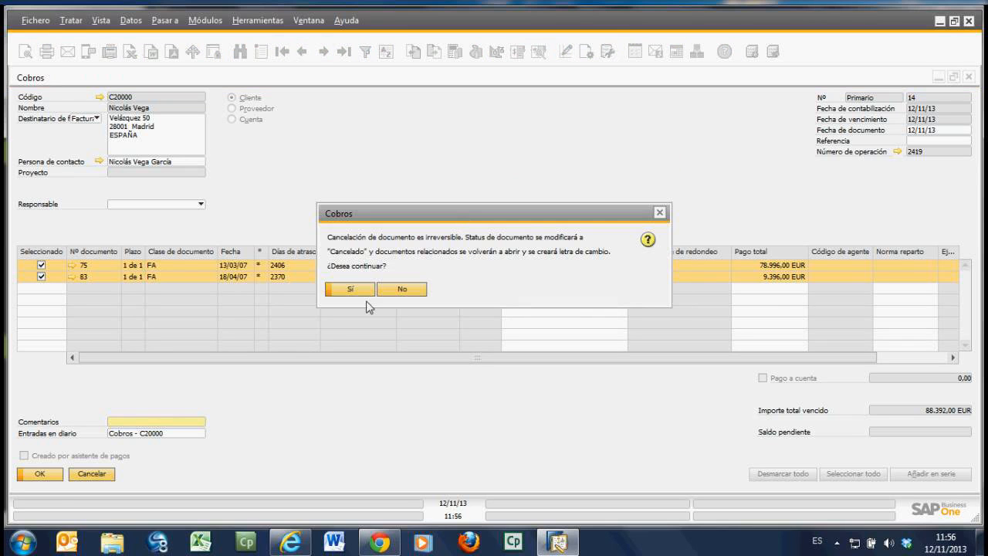
{"action": "left_click", "coordinate": [352, 290]}
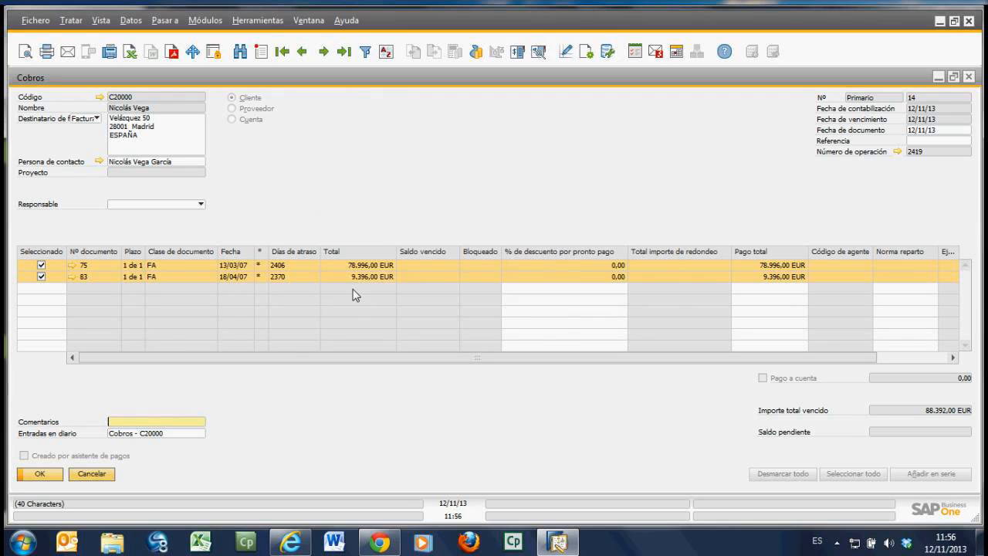
{"action": "left_click", "coordinate": [343, 54]}
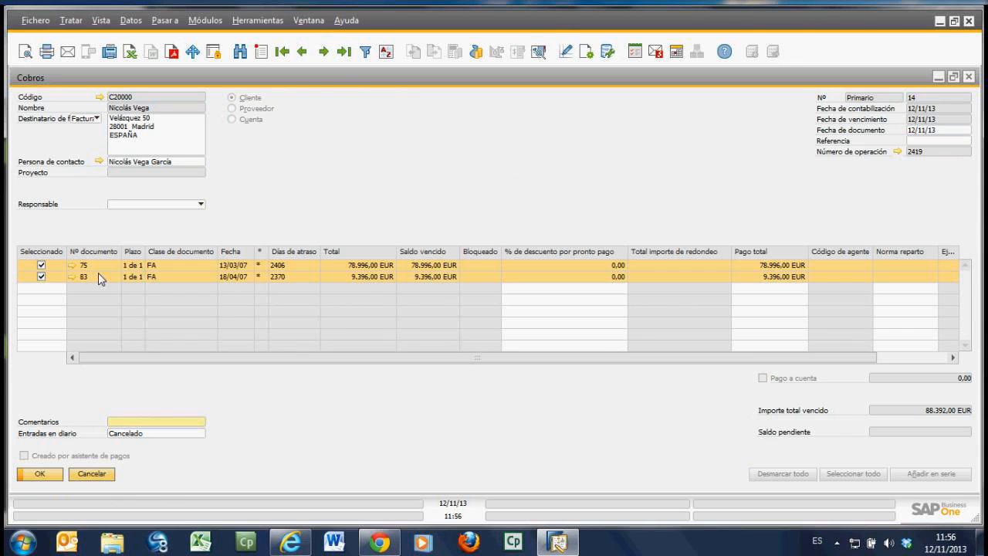
Step: Start a new receipt for the same customer, check the open invoices 75 and 83, and close the form
{"action": "left_click", "coordinate": [262, 51]}
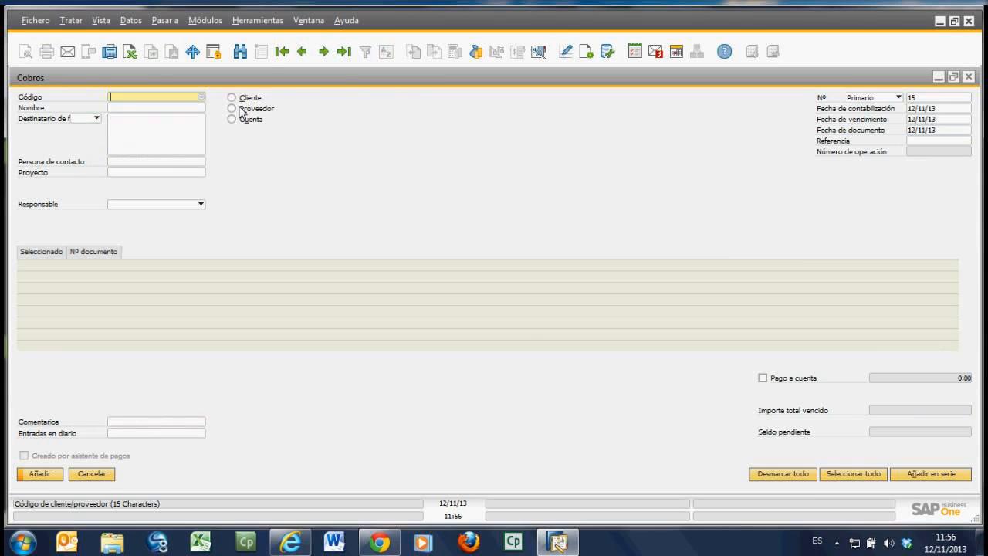
{"action": "left_click", "coordinate": [200, 97]}
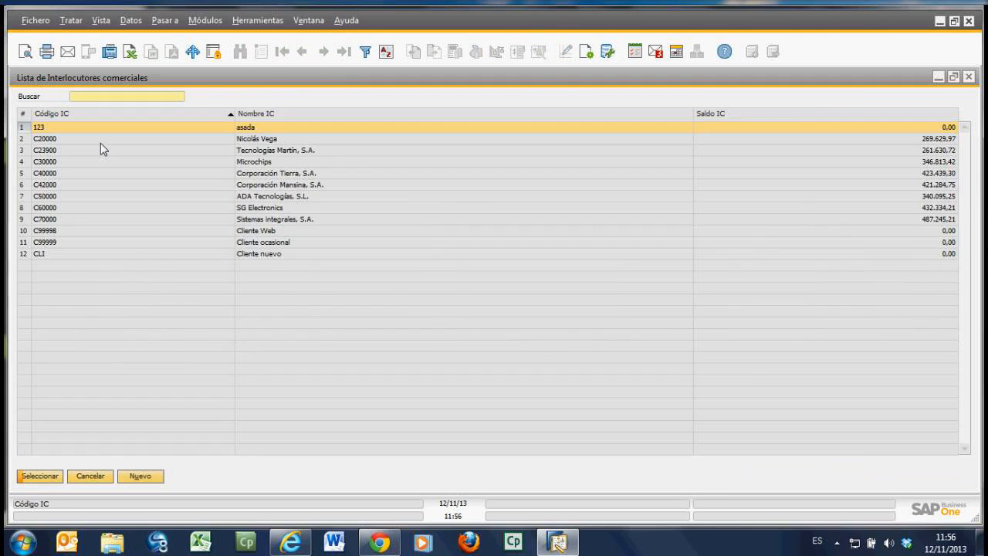
{"action": "left_click", "coordinate": [101, 143]}
{"action": "key", "text": "Return"}
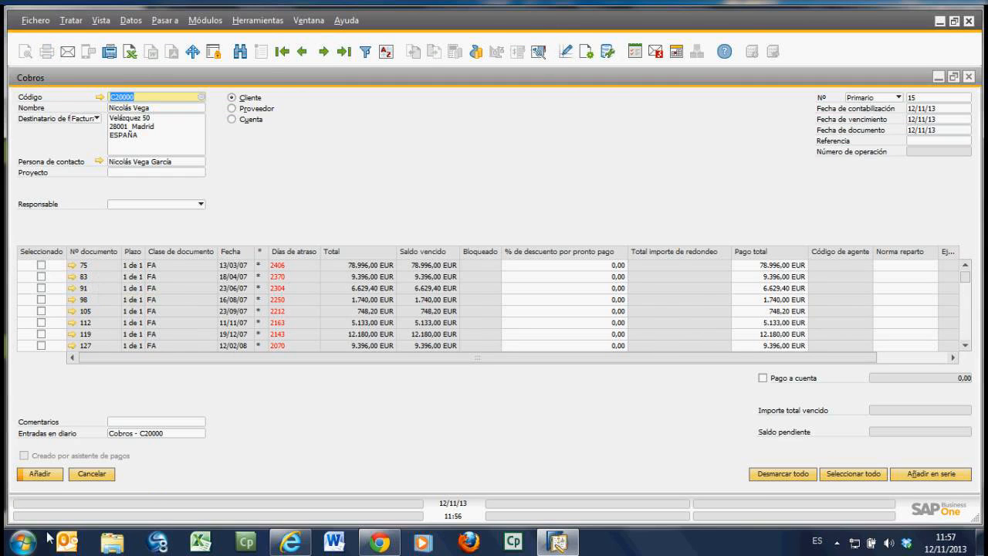
{"action": "left_click", "coordinate": [105, 474]}
Step: Open the journal entry form from Finanzas, compare the last posted entry with the one before it, and close the form
{"action": "left_click", "coordinate": [153, 153]}
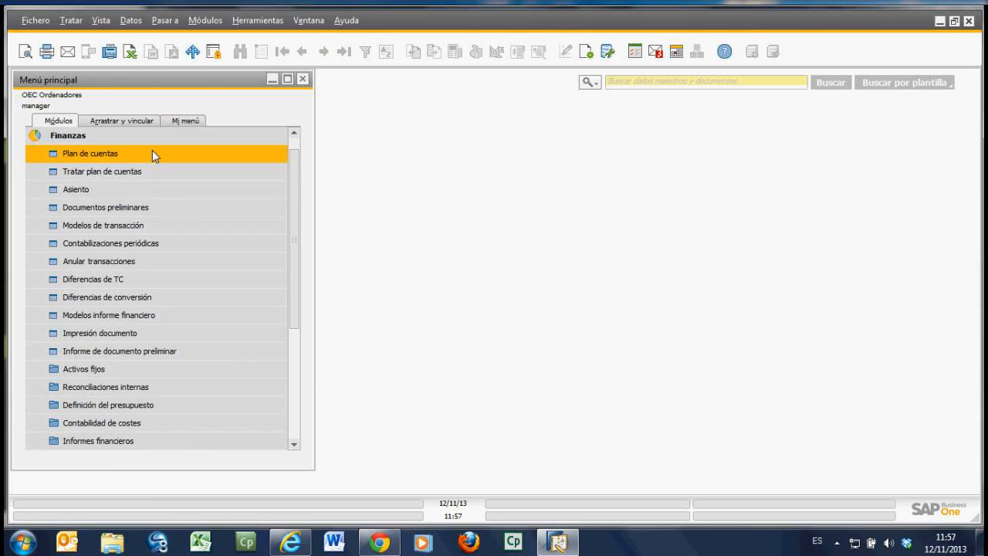
{"action": "left_click", "coordinate": [115, 198]}
{"action": "left_click", "coordinate": [344, 53]}
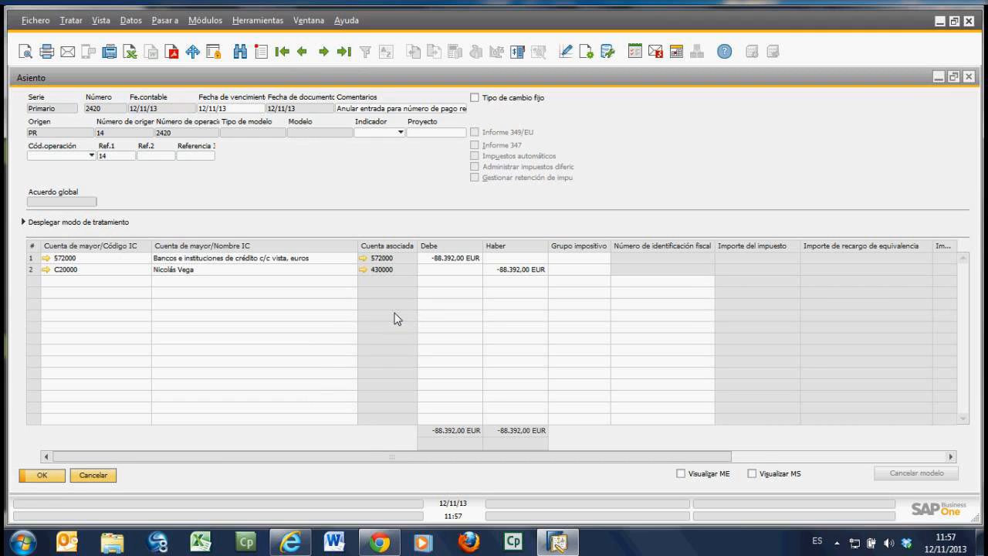
{"action": "left_click", "coordinate": [302, 54]}
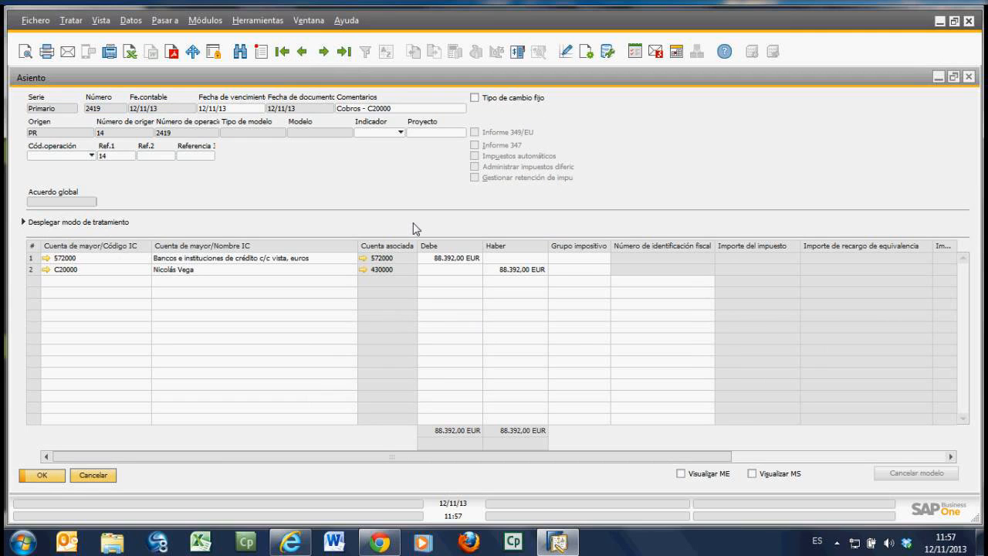
{"action": "left_click", "coordinate": [324, 52]}
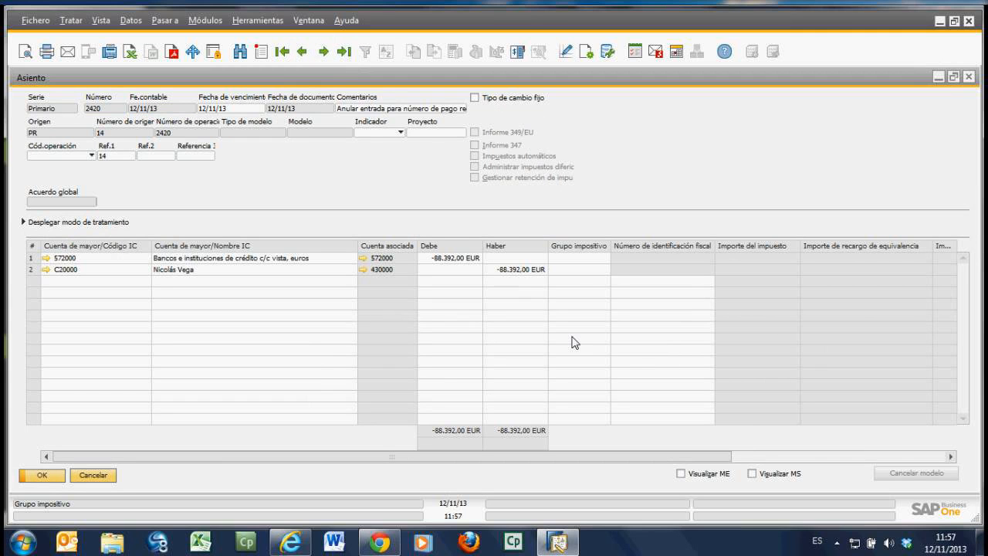
{"action": "left_click", "coordinate": [108, 479]}
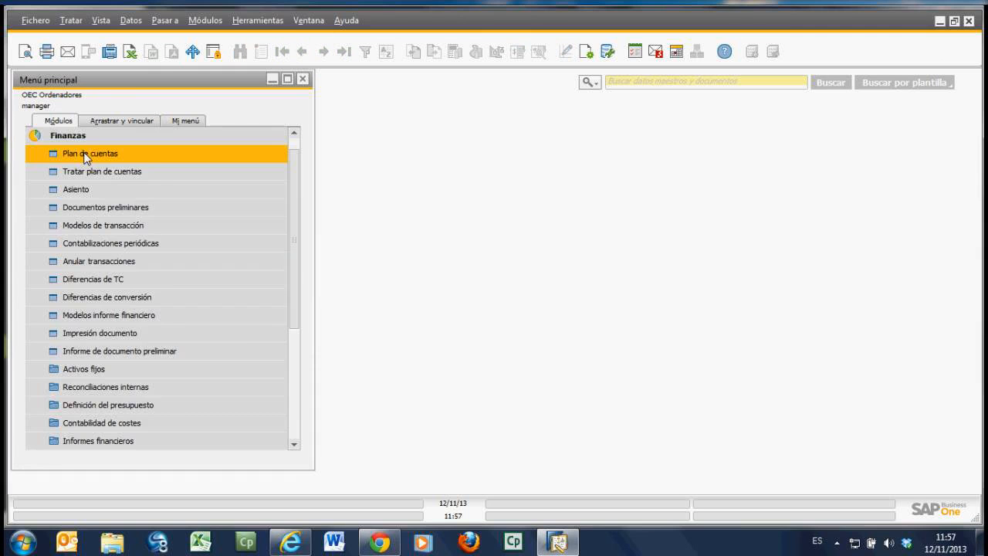
Step: Collapse the Finanzas module and switch to the AnyMeeting webinar window in Internet Explorer
{"action": "left_click", "coordinate": [86, 138]}
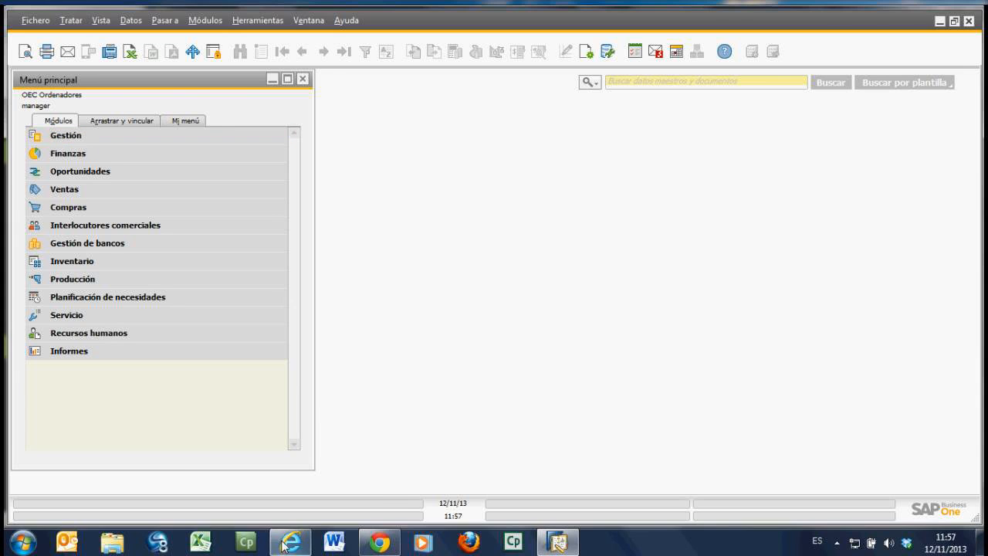
{"action": "mouse_move", "coordinate": [289, 548]}
{"action": "left_click", "coordinate": [322, 439]}
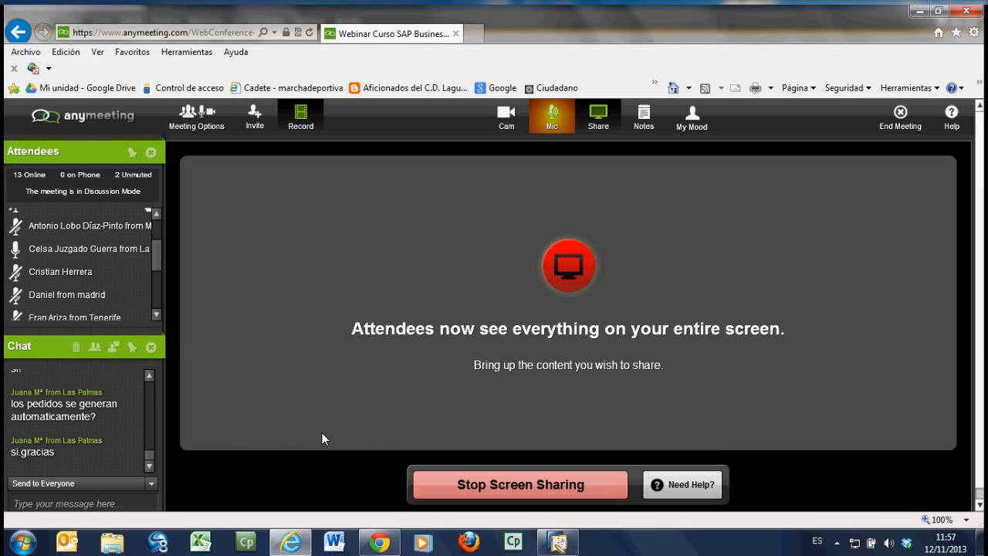